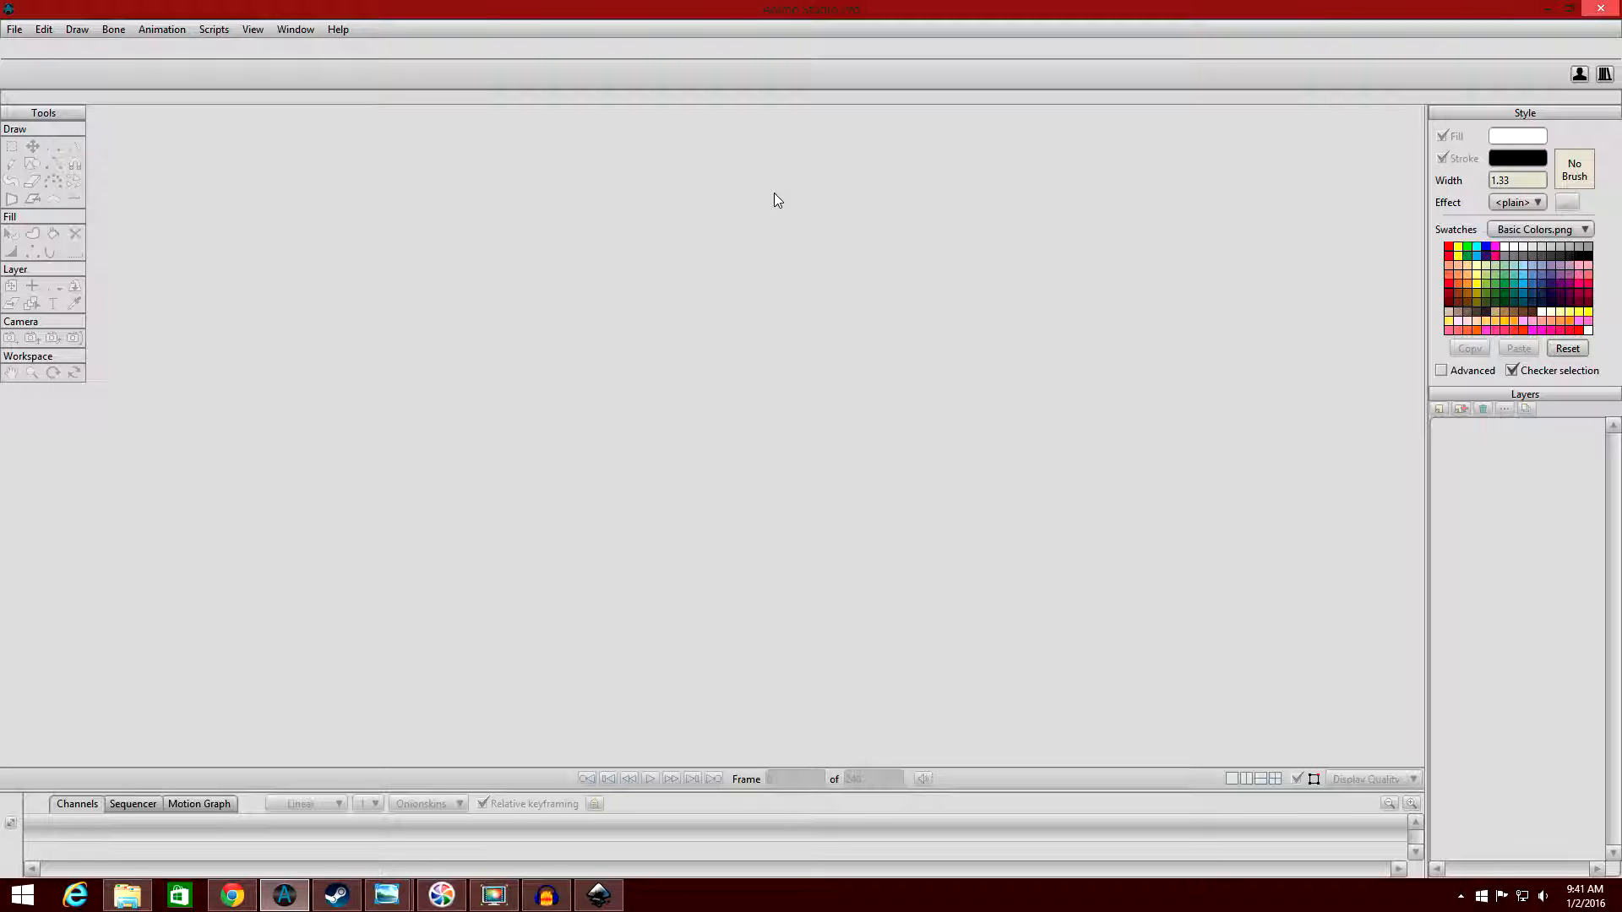
# Create a new blank animation project.
pyautogui.click(15, 31)
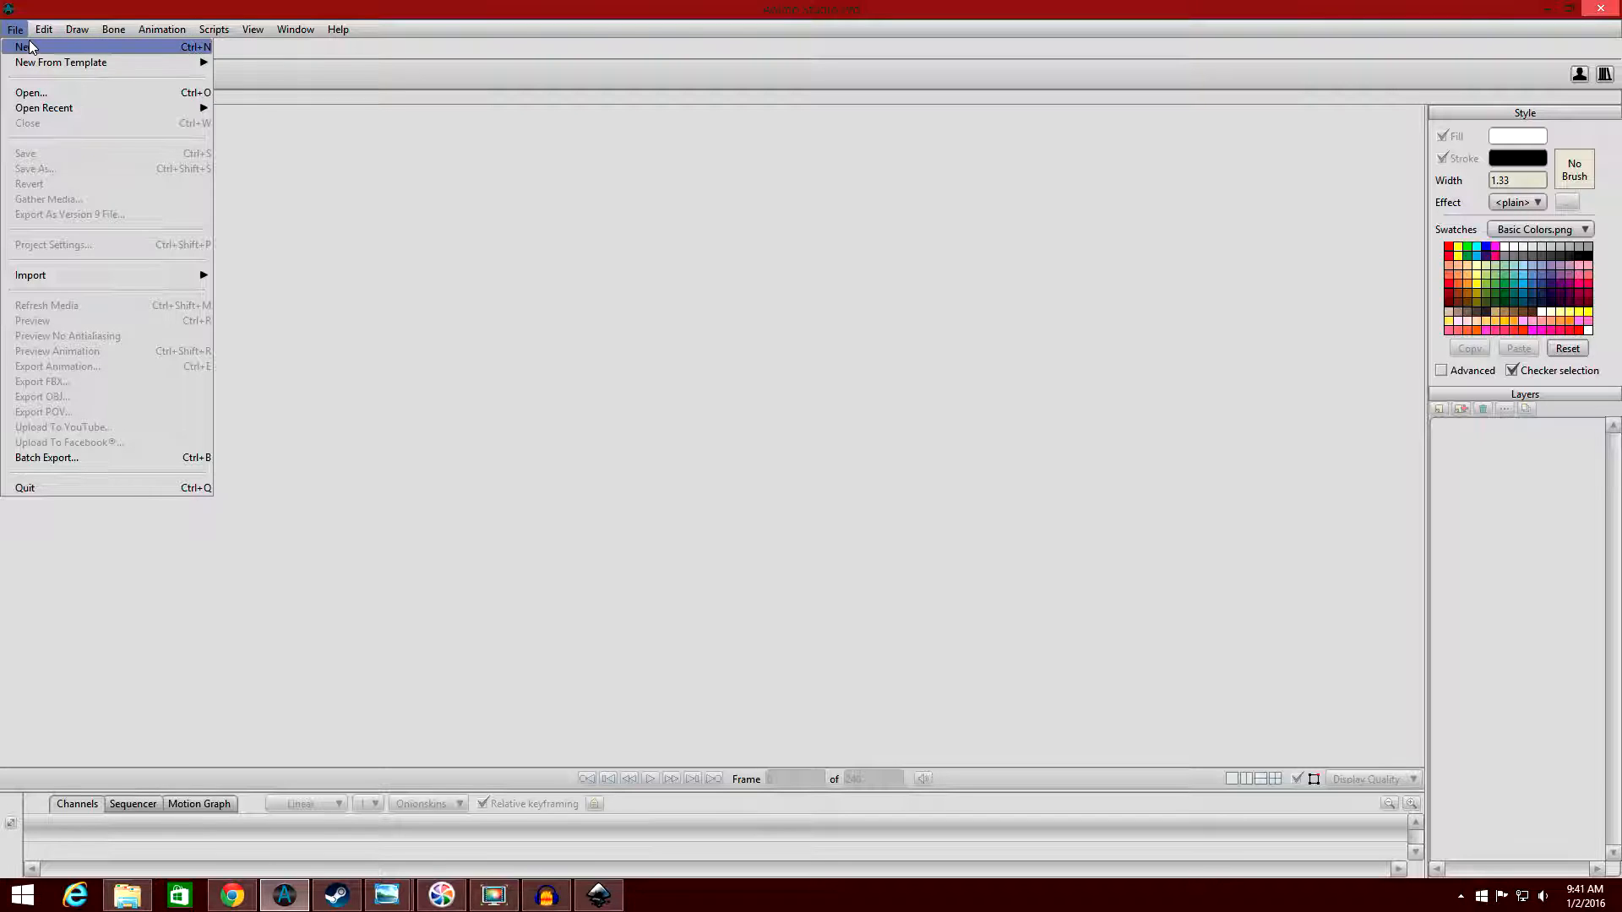
pyautogui.click(30, 46)
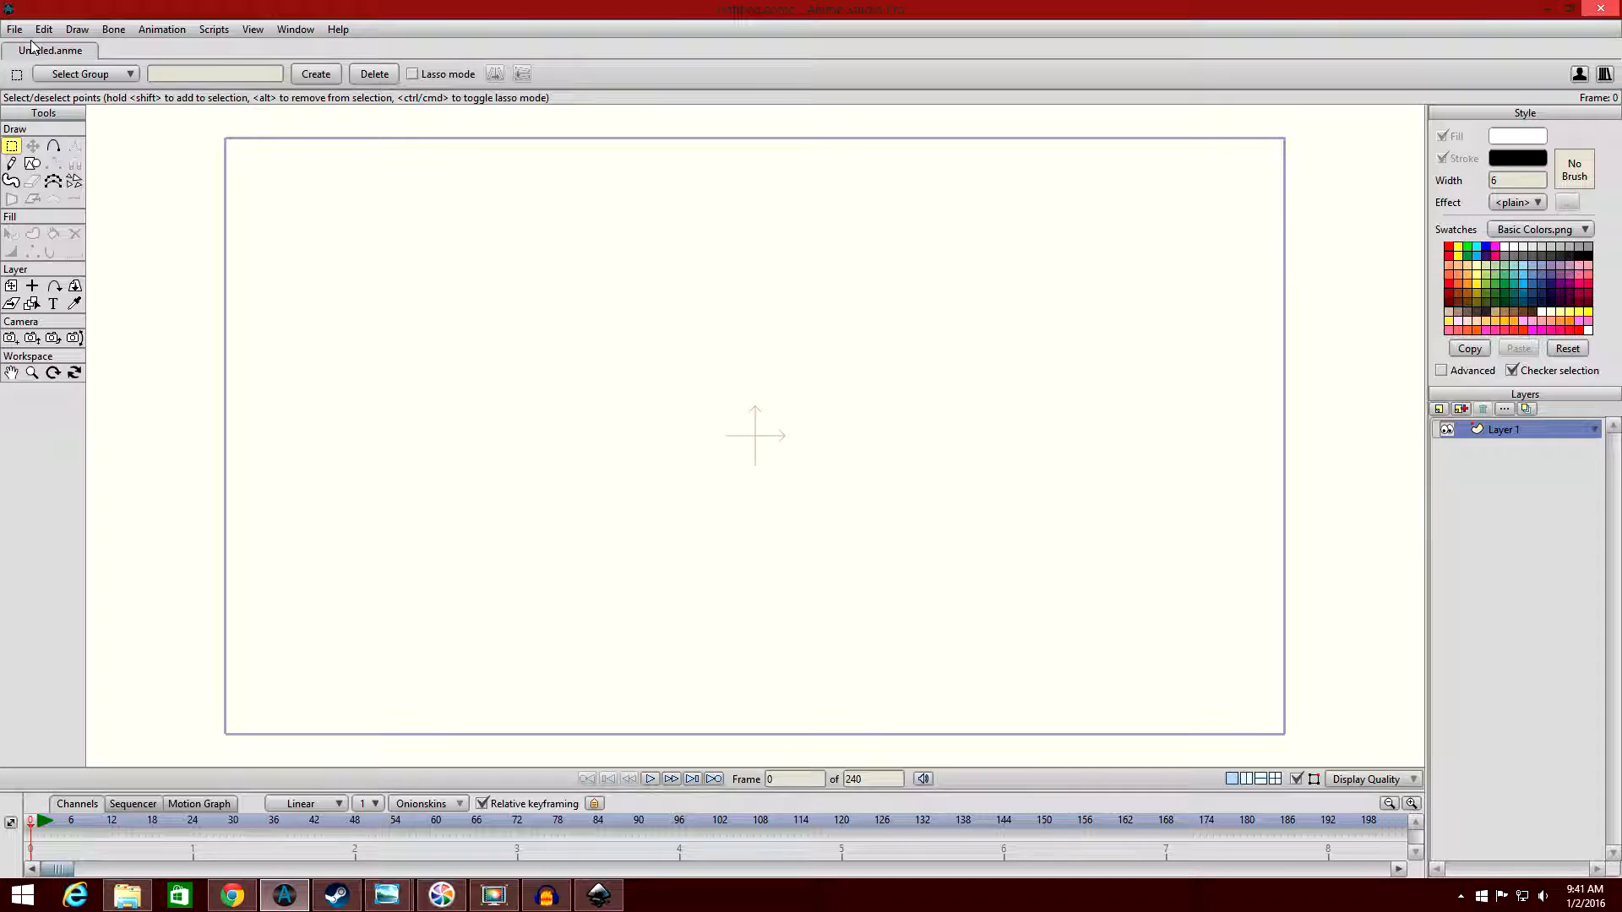
pyautogui.moveTo(776, 767); pyautogui.dragTo(864, 845)
# Import the image 013 from the 2015-08-17 Imports folder in Pictures.
pyautogui.click(17, 31)
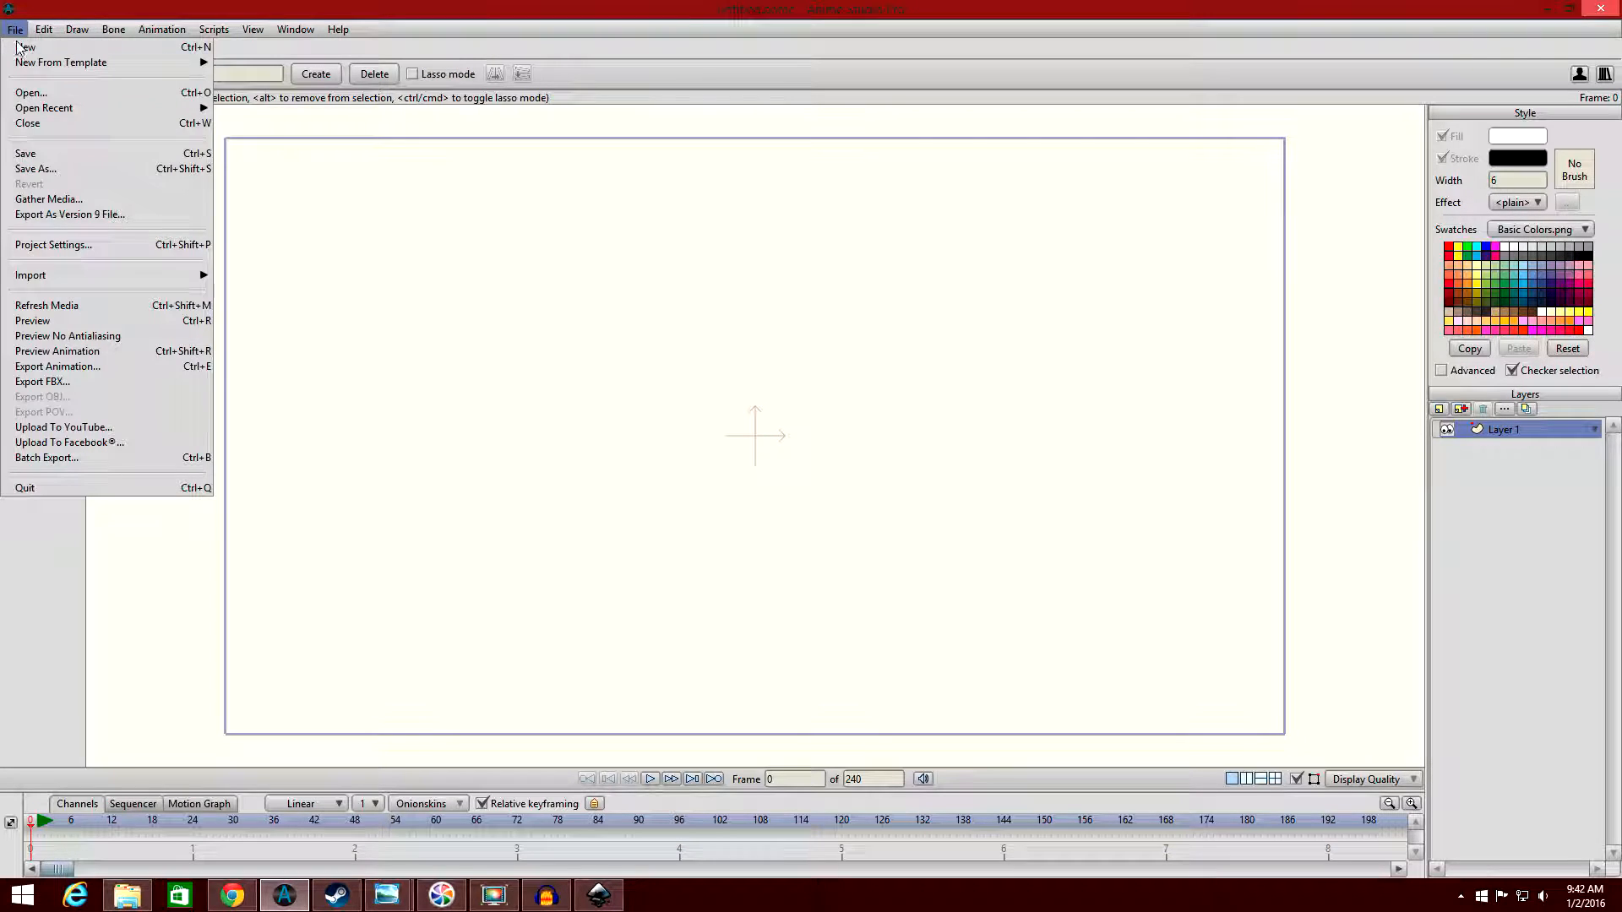
pyautogui.moveTo(84, 275)
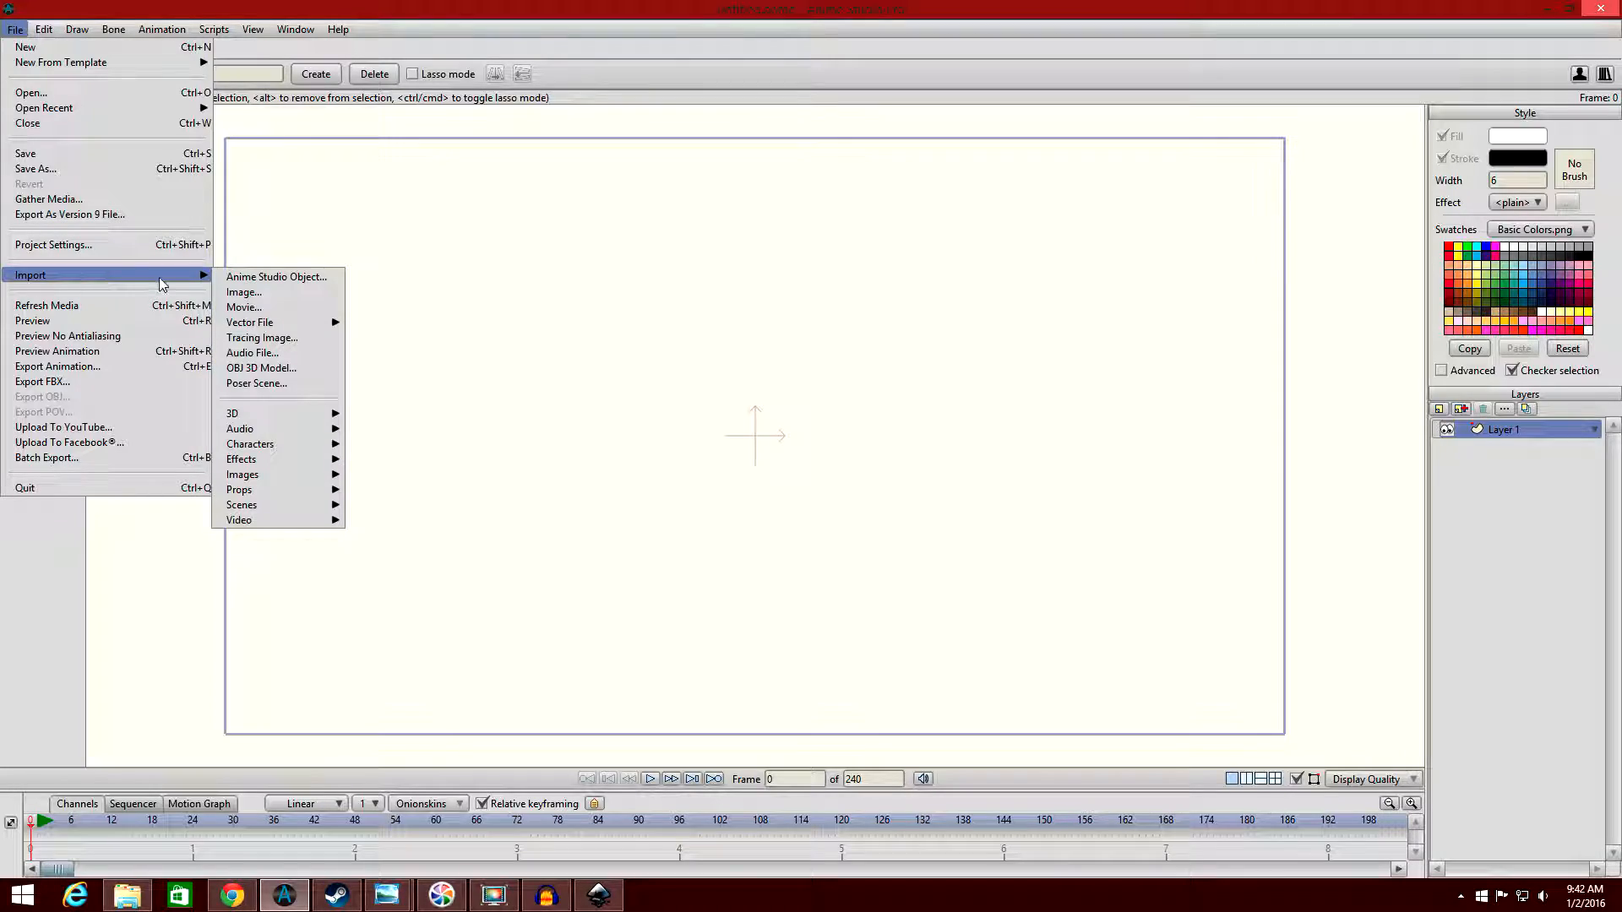
pyautogui.click(253, 292)
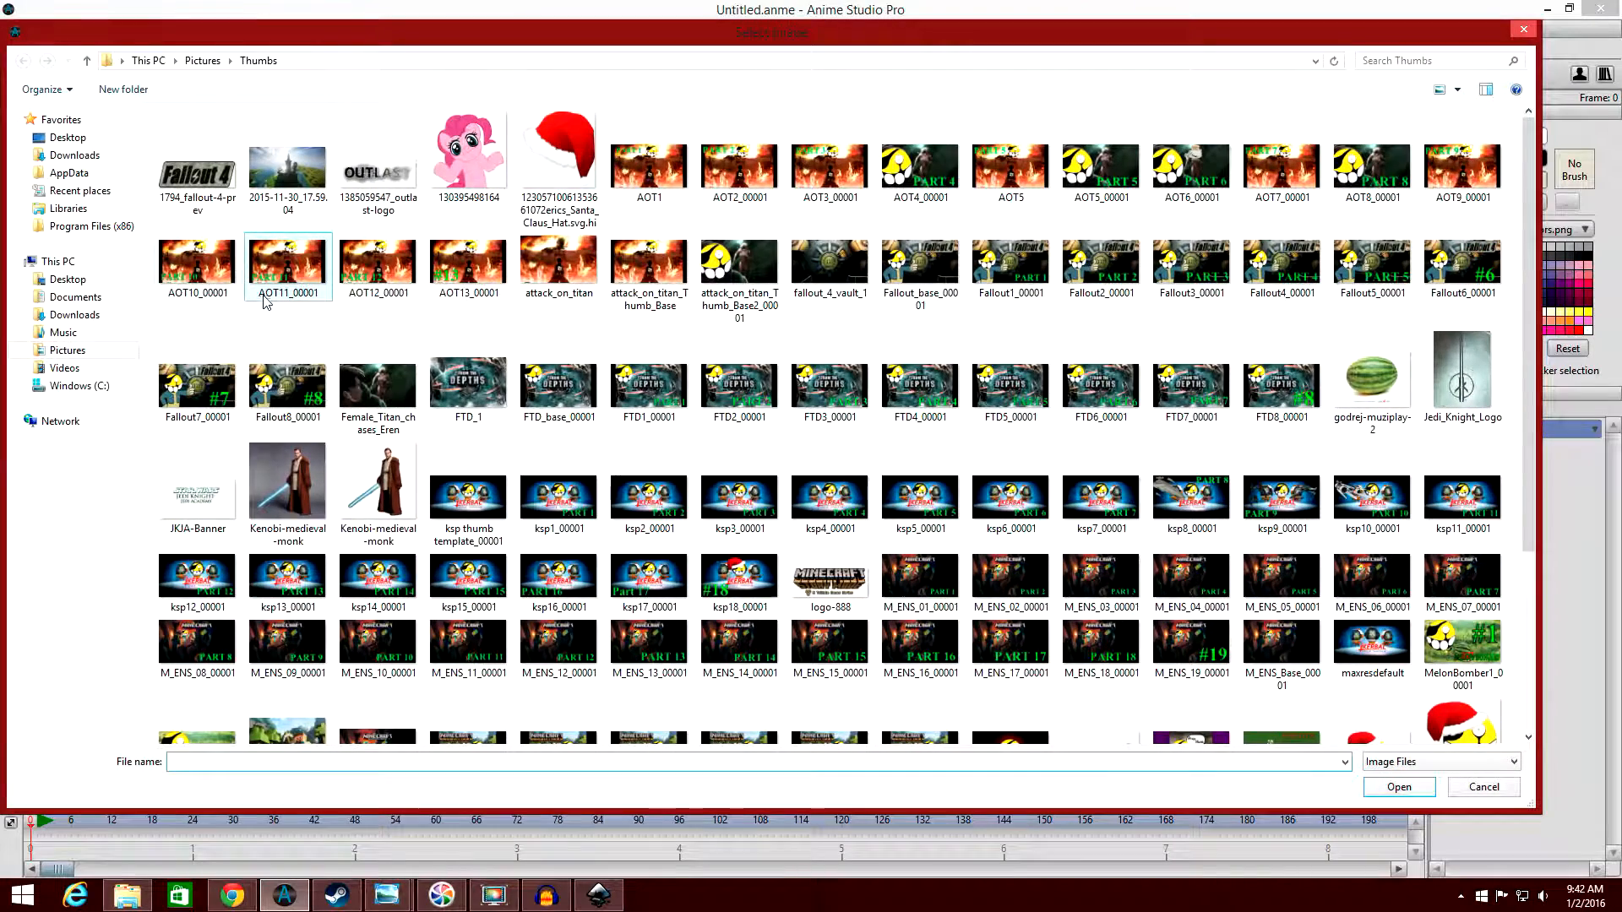
pyautogui.click(56, 350)
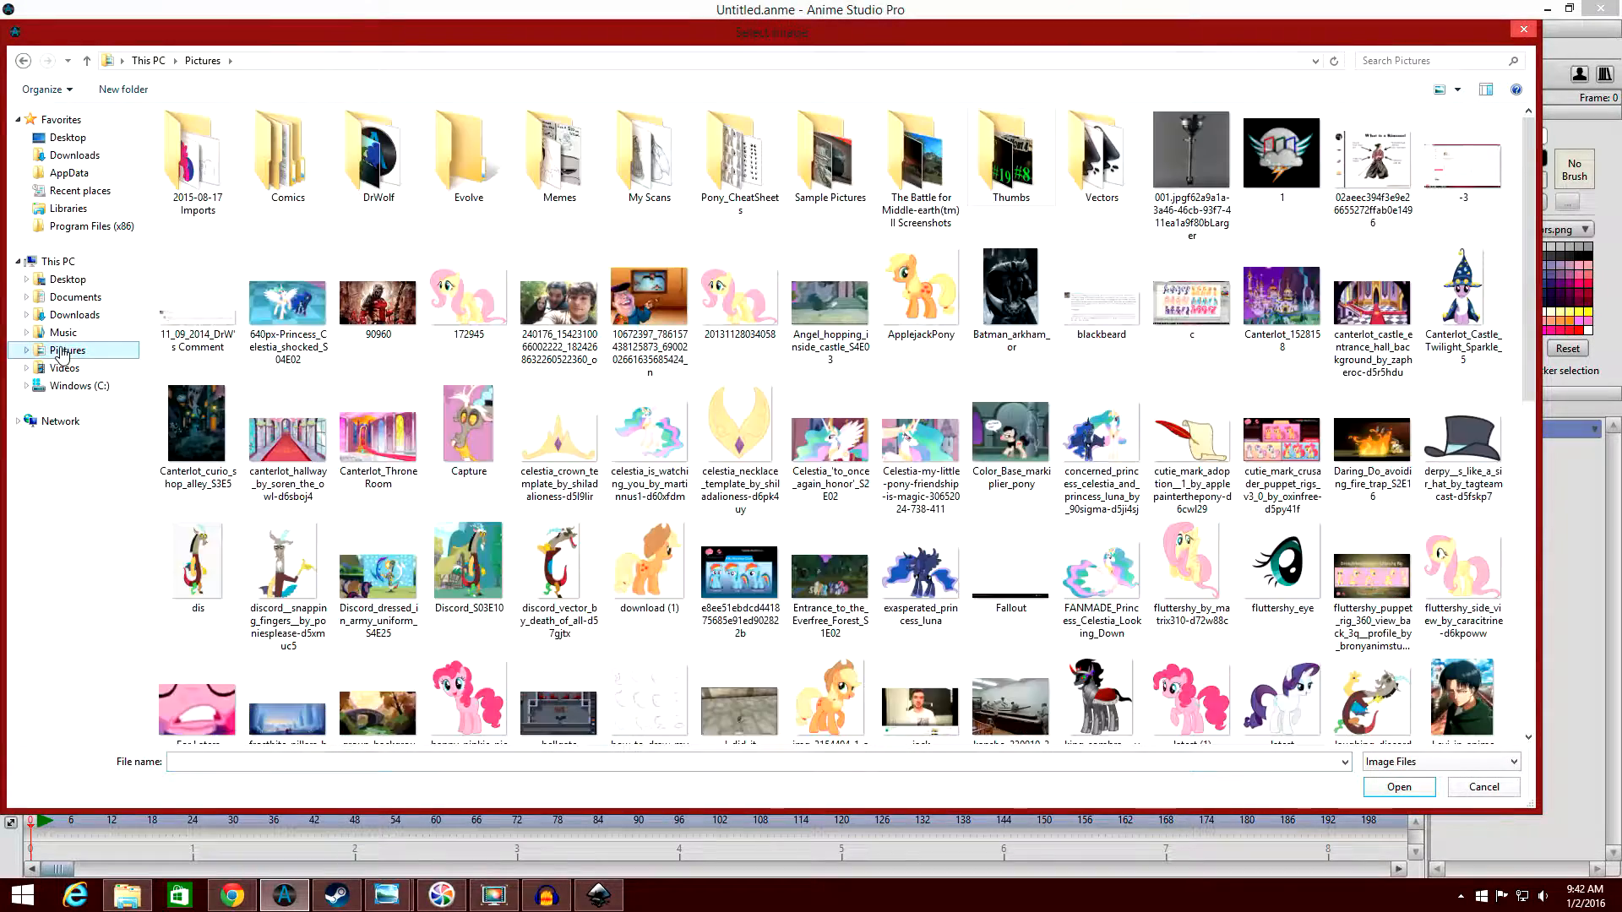
pyautogui.click(187, 175)
pyautogui.doubleClick(188, 175)
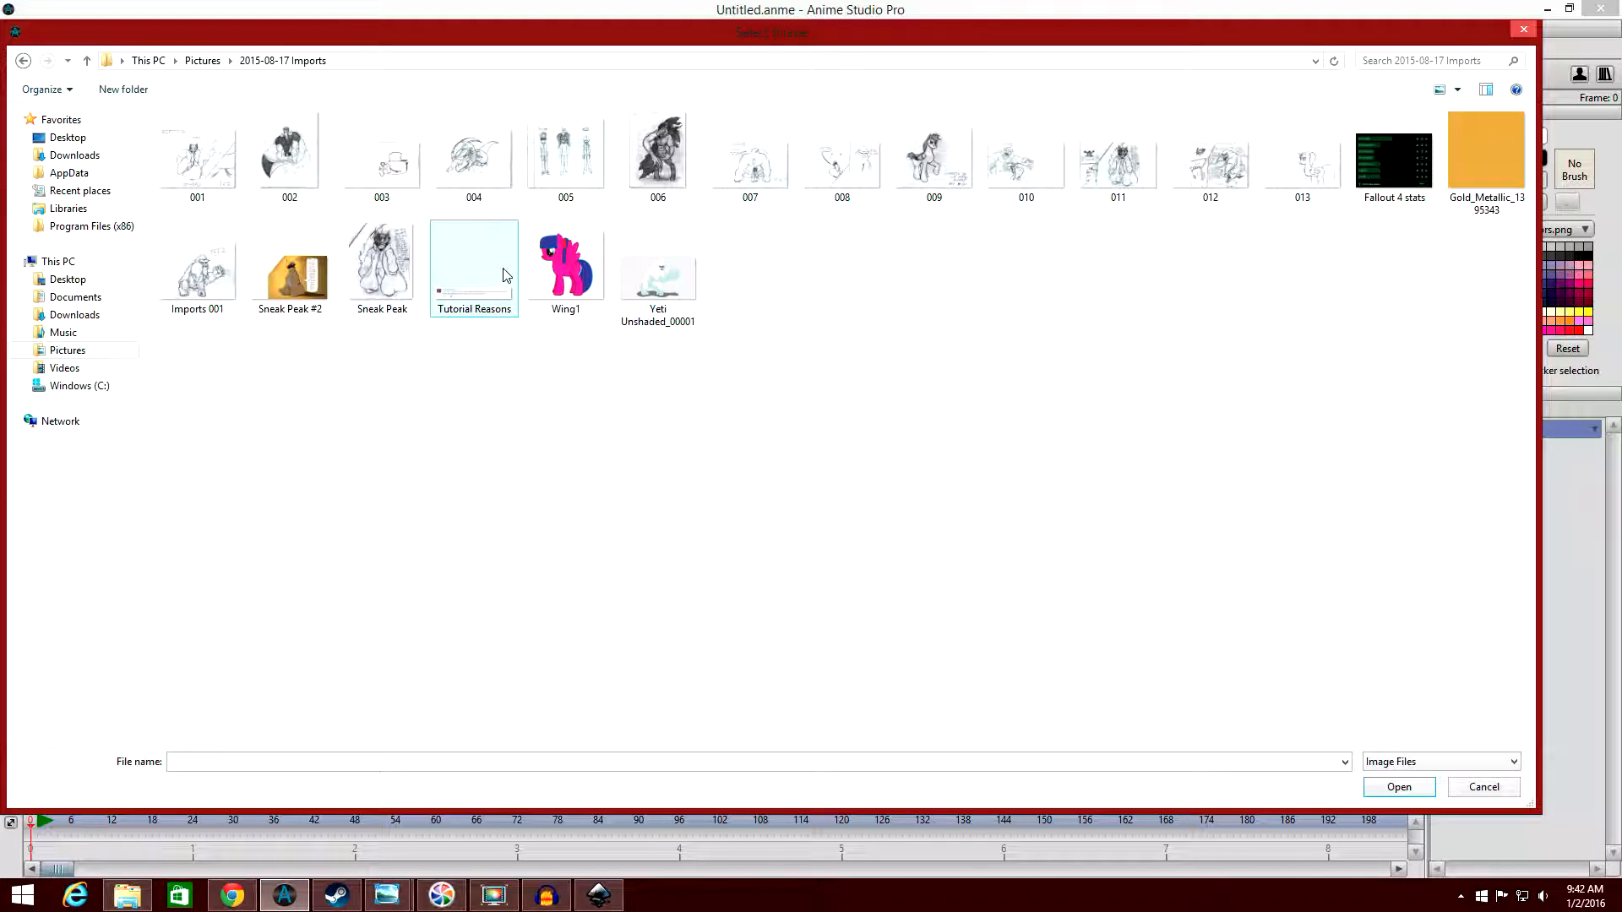
pyautogui.click(1302, 199)
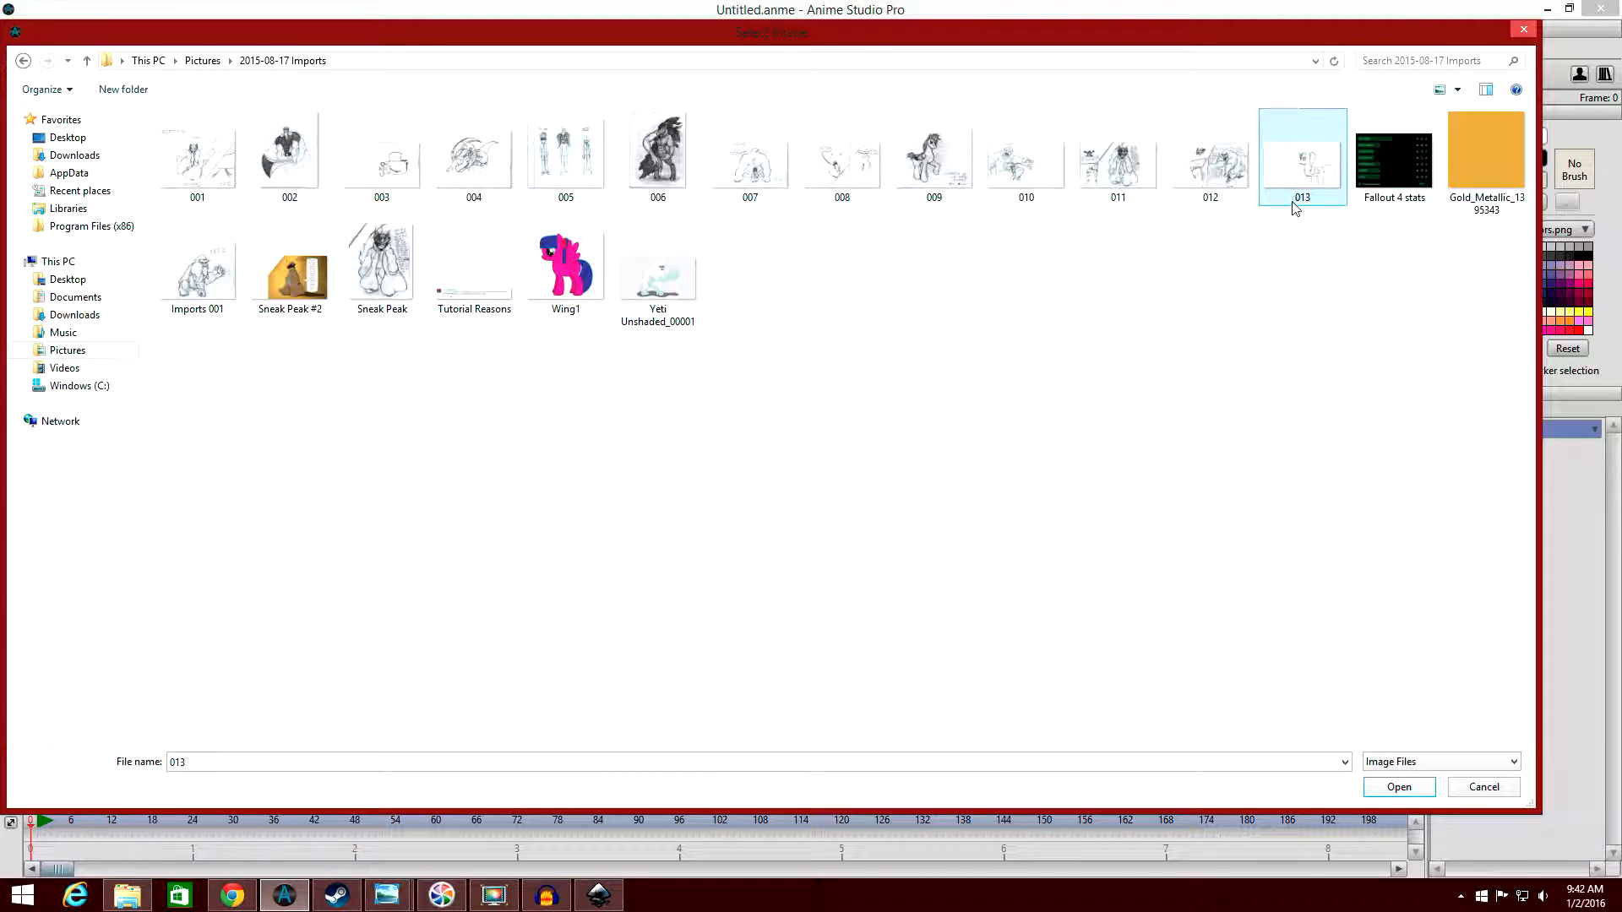
pyautogui.click(1398, 787)
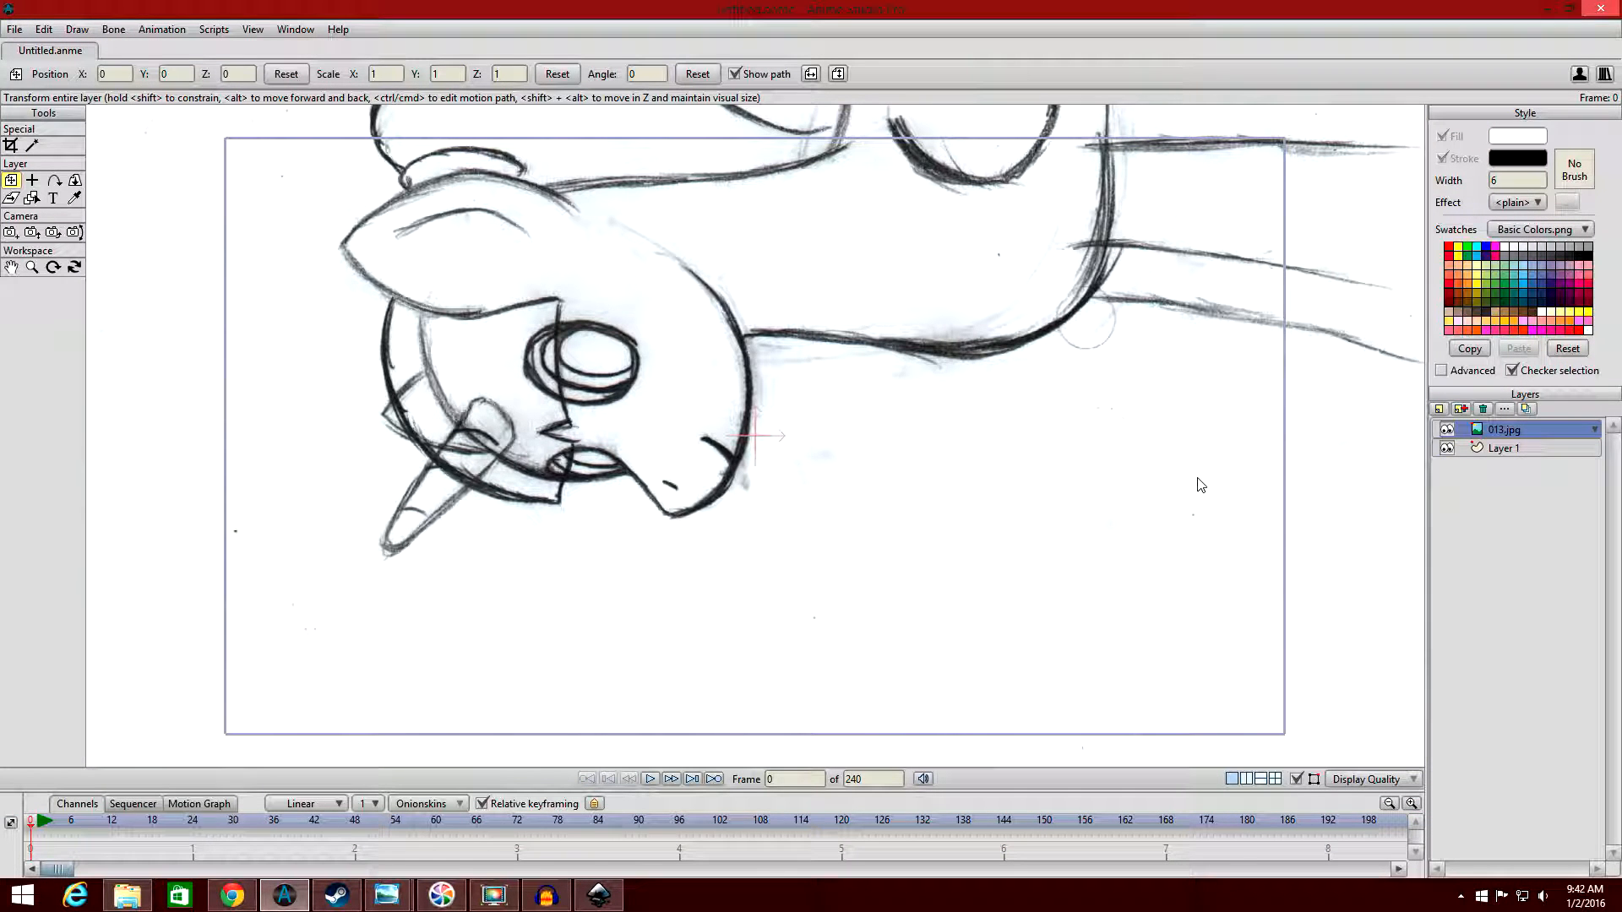
# Rotate the imported sketch layer to -90 degrees and scale it down to about 0.33, placing it at about X -0.44.
pyautogui.click(11, 267)
pyautogui.scroll(-1, 1116, 492)
pyautogui.scroll(-2, 1117, 492)
pyautogui.click(17, 180)
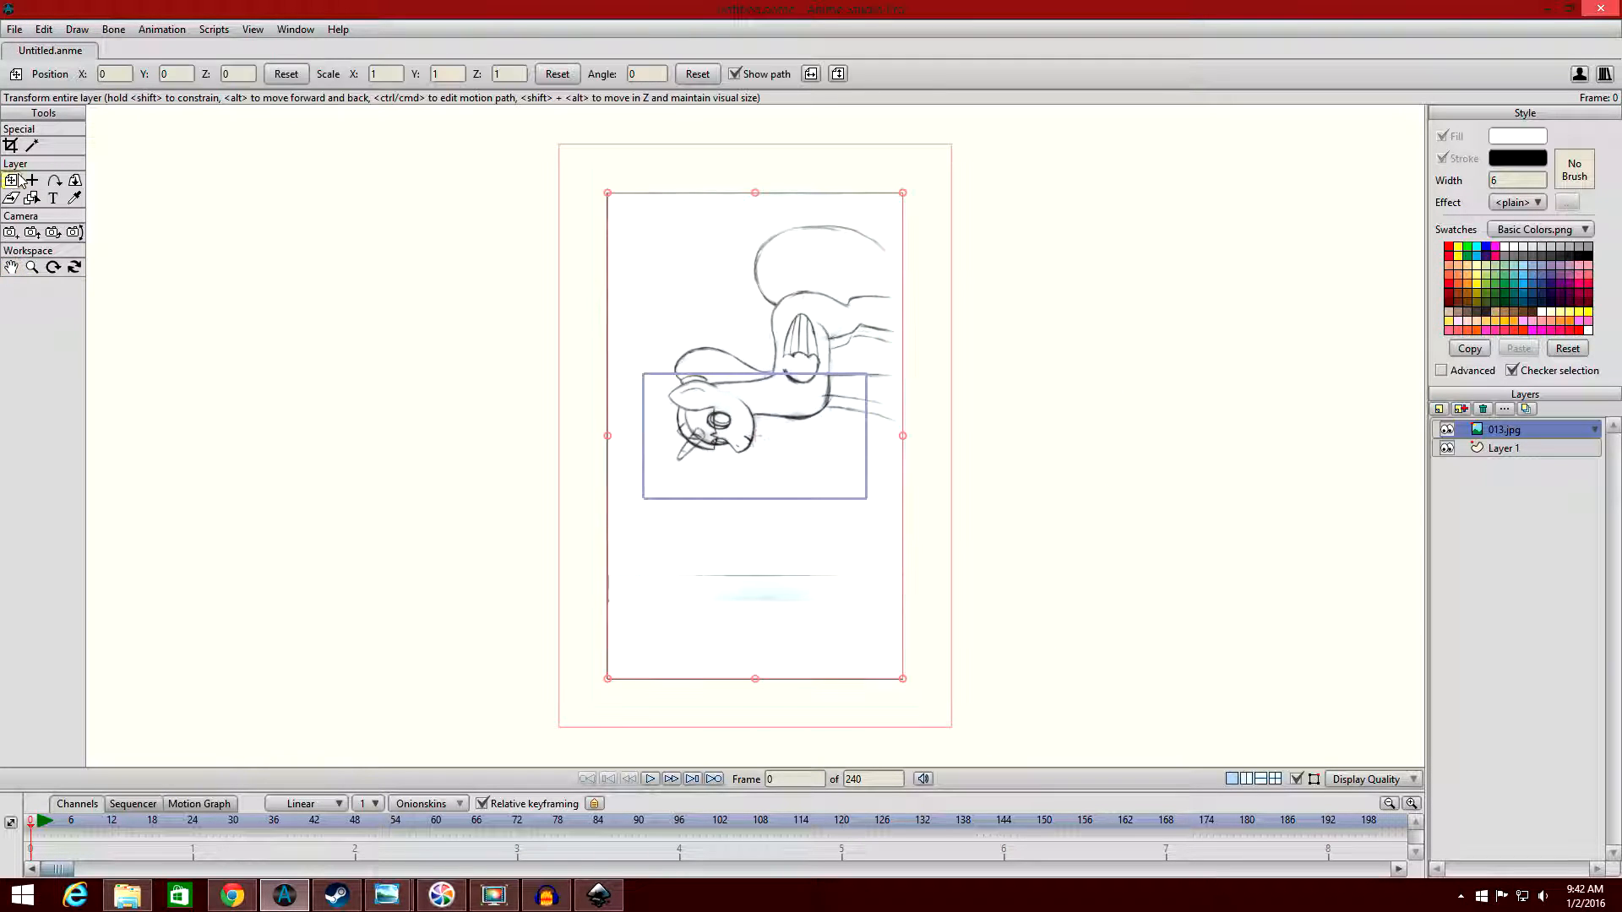
pyautogui.moveTo(934, 195)
pyautogui.mouseDown()
pyautogui.moveTo(1035, 307)
pyautogui.moveTo(1103, 506)
pyautogui.moveTo(1055, 397)
pyautogui.mouseUp()
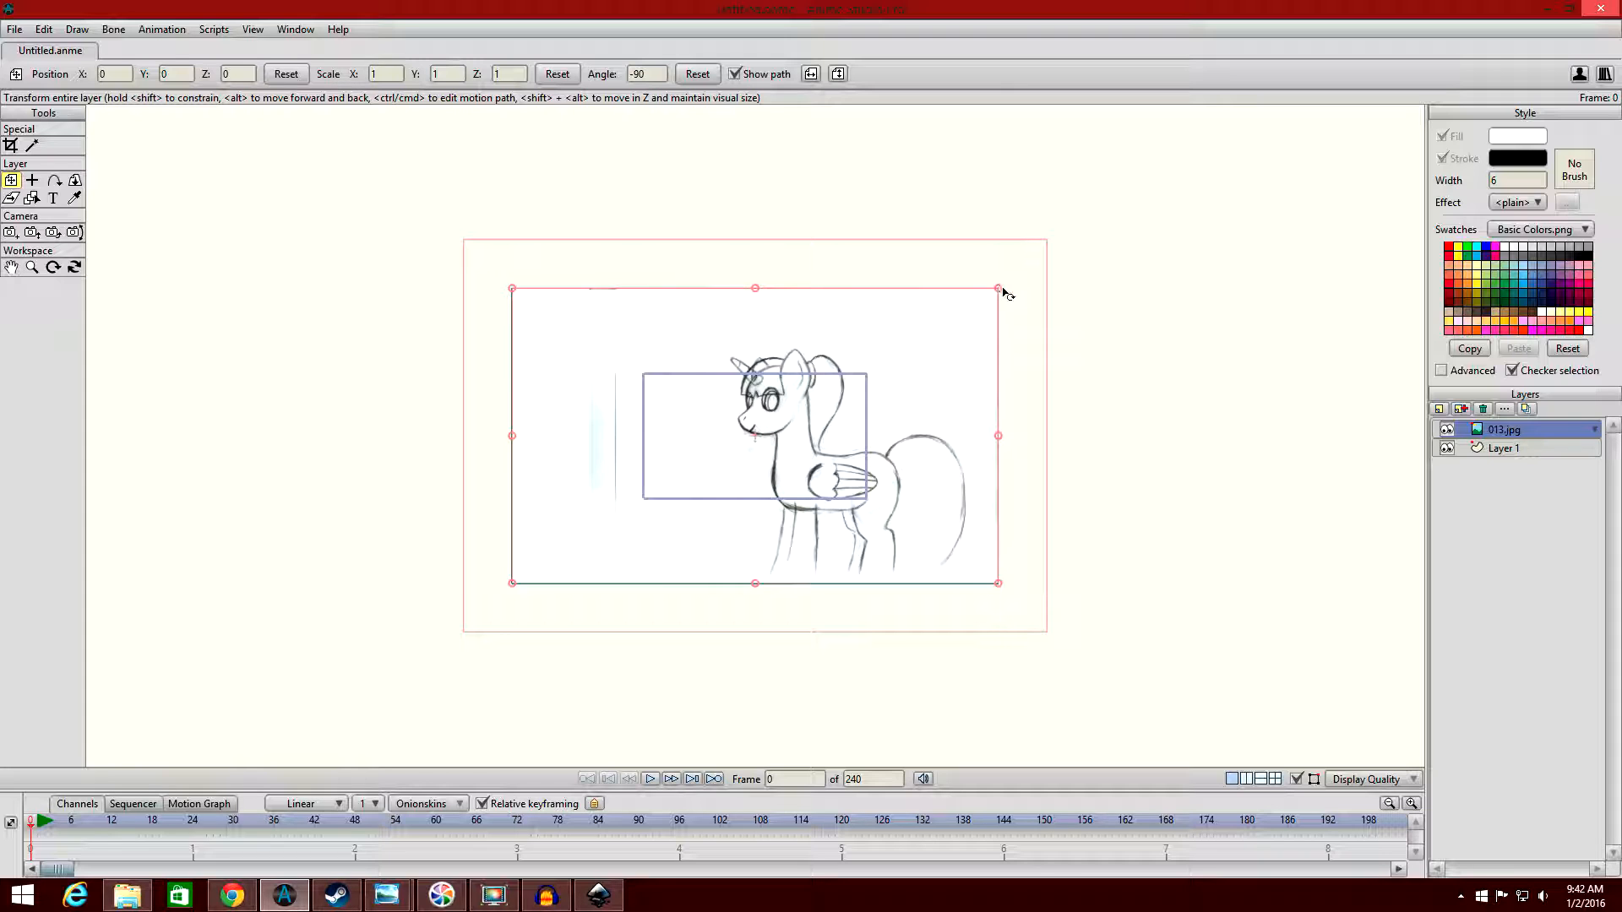
pyautogui.moveTo(1002, 287)
pyautogui.mouseDown()
pyautogui.moveTo(882, 380)
pyautogui.moveTo(784, 412)
pyautogui.mouseUp()
pyautogui.scroll(5, 816, 404)
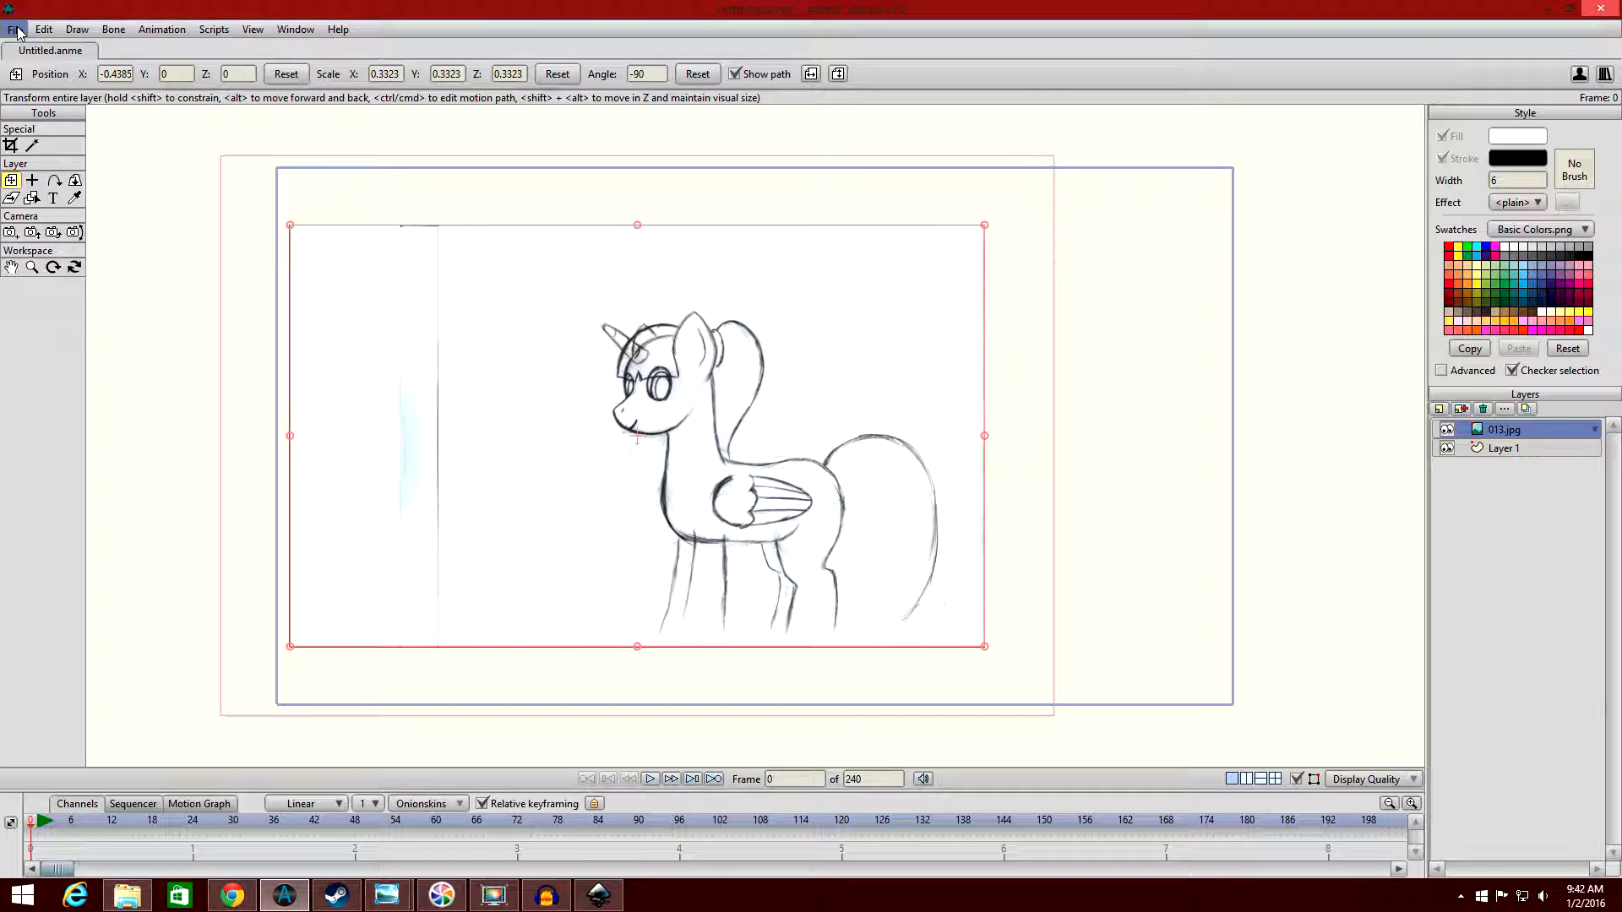
pyautogui.scroll(3, 996, 532)
pyautogui.scroll(-2, 981, 525)
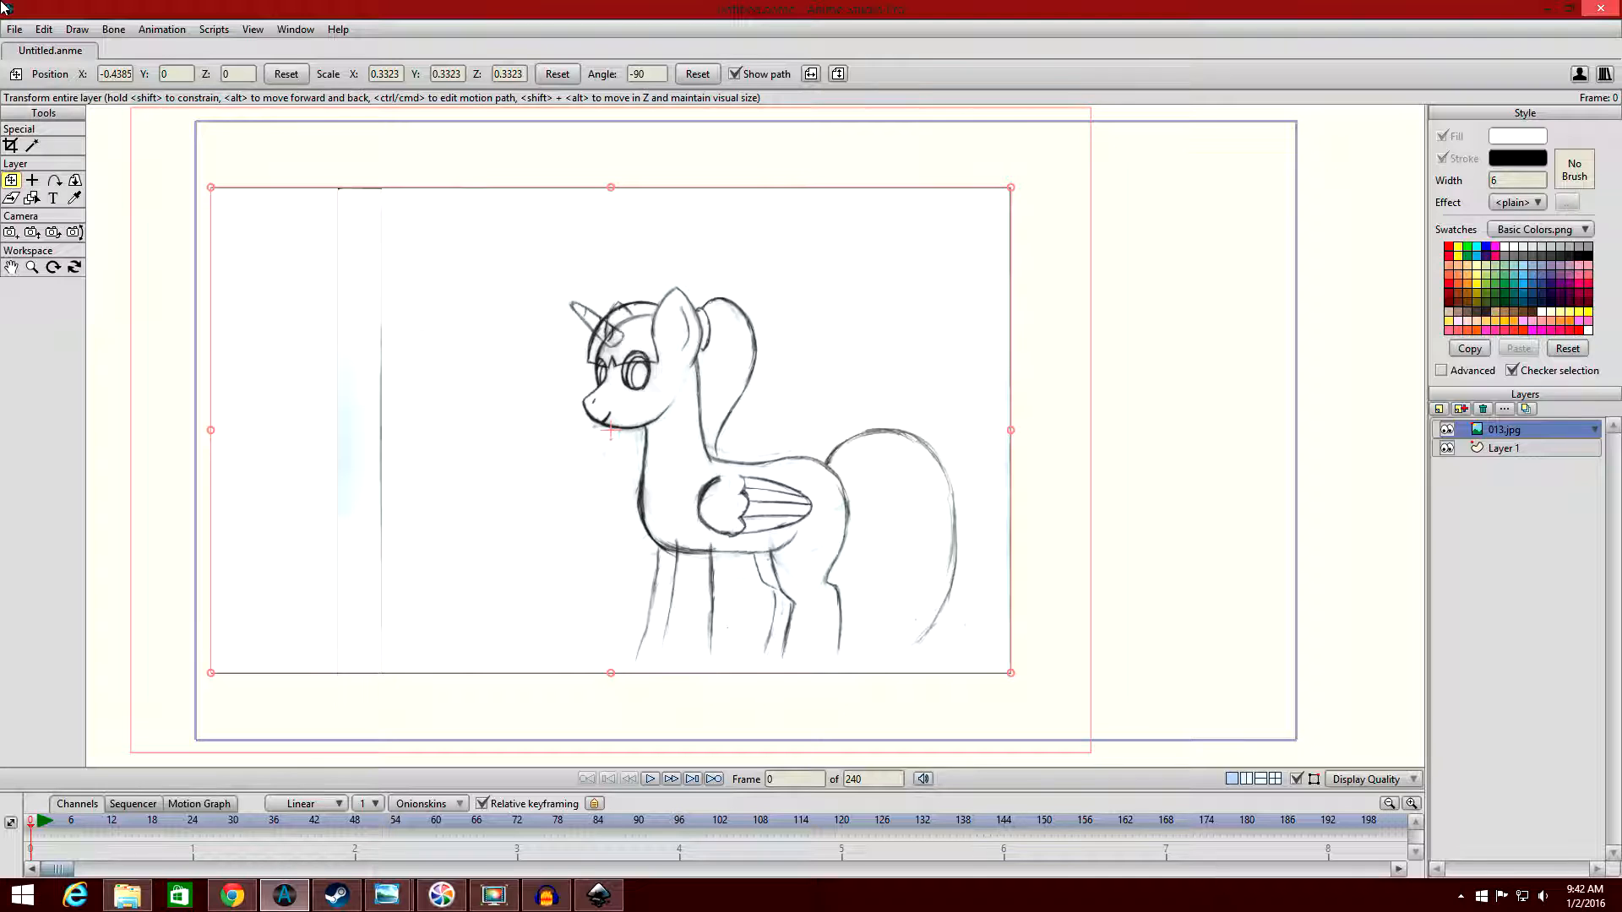
# Import the image Wing1 from the 2015-08-17 Imports folder as a colour reference.
pyautogui.click(13, 28)
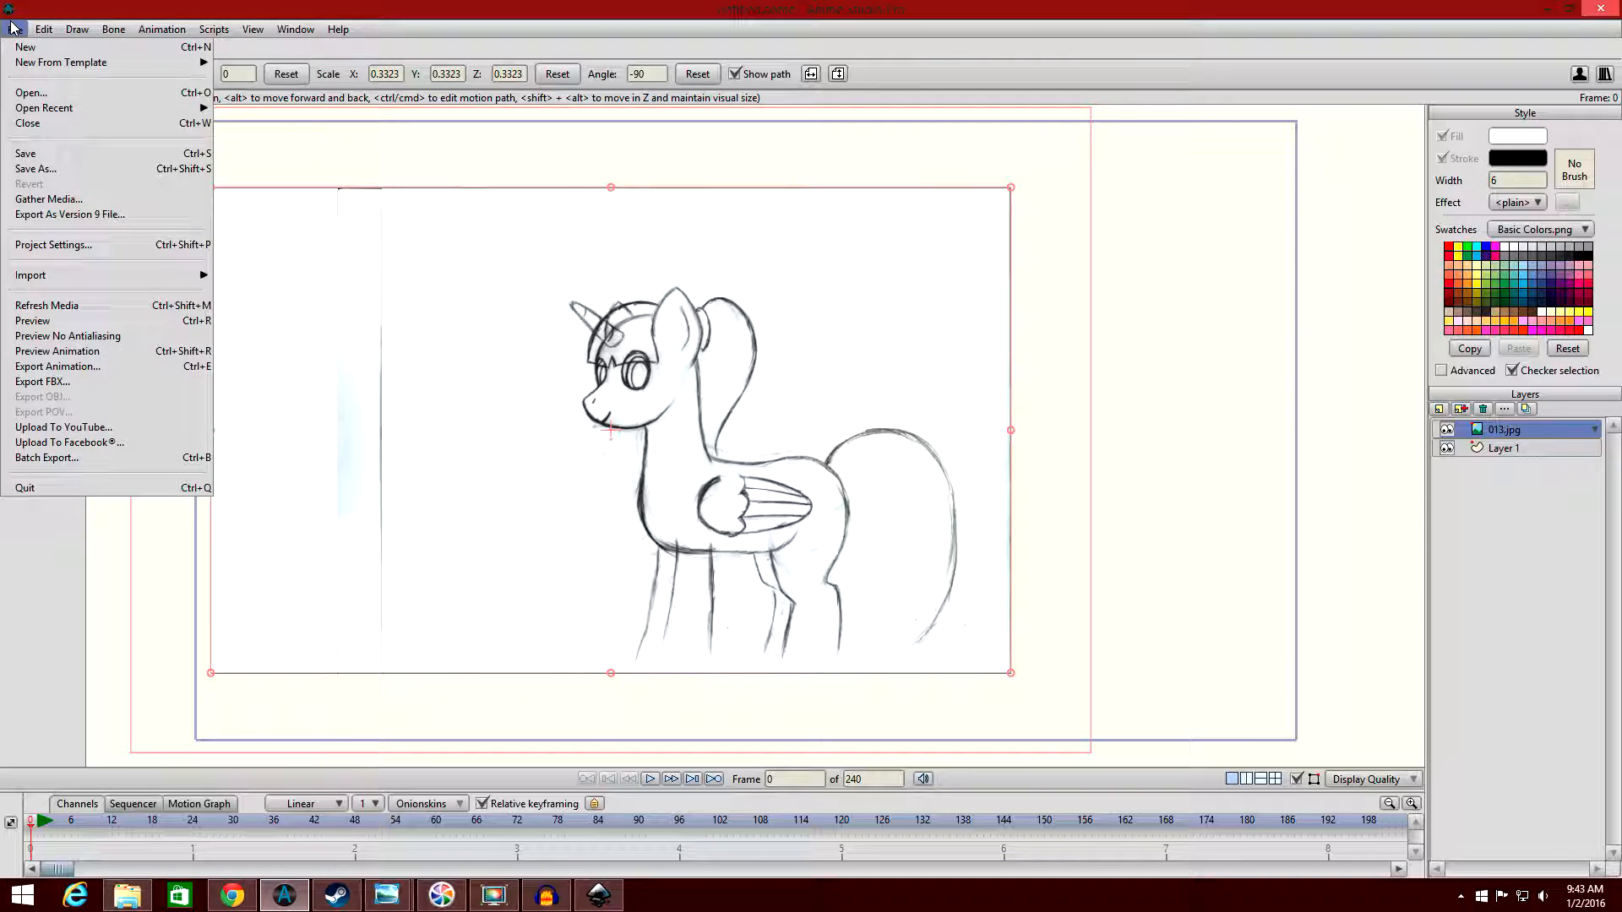
pyautogui.moveTo(114, 276)
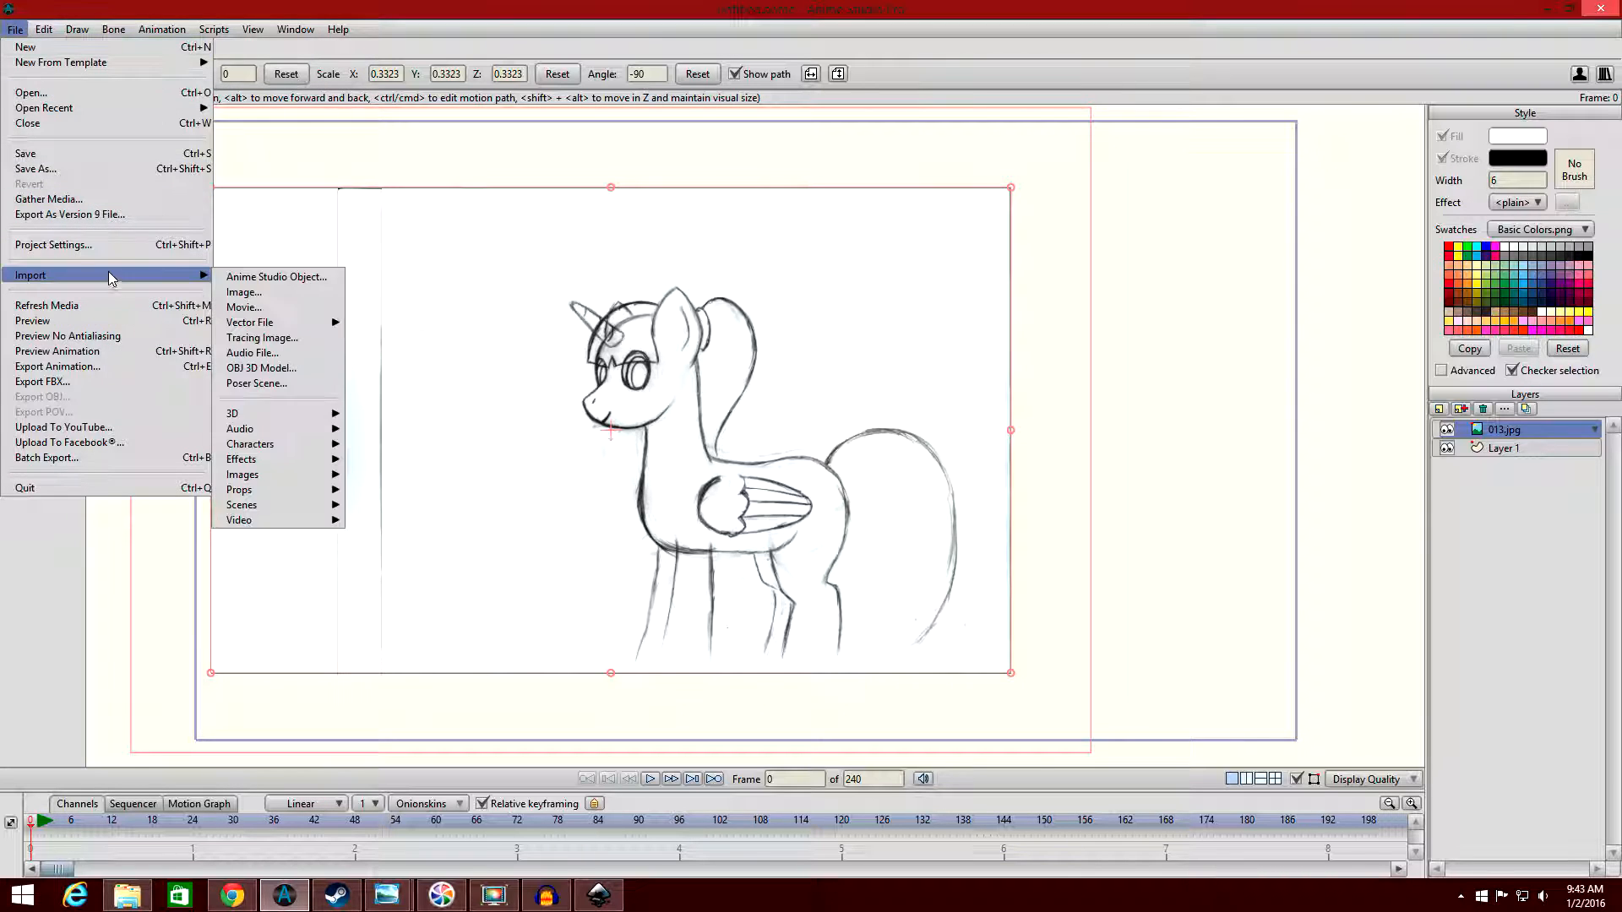
pyautogui.click(276, 291)
pyautogui.click(565, 268)
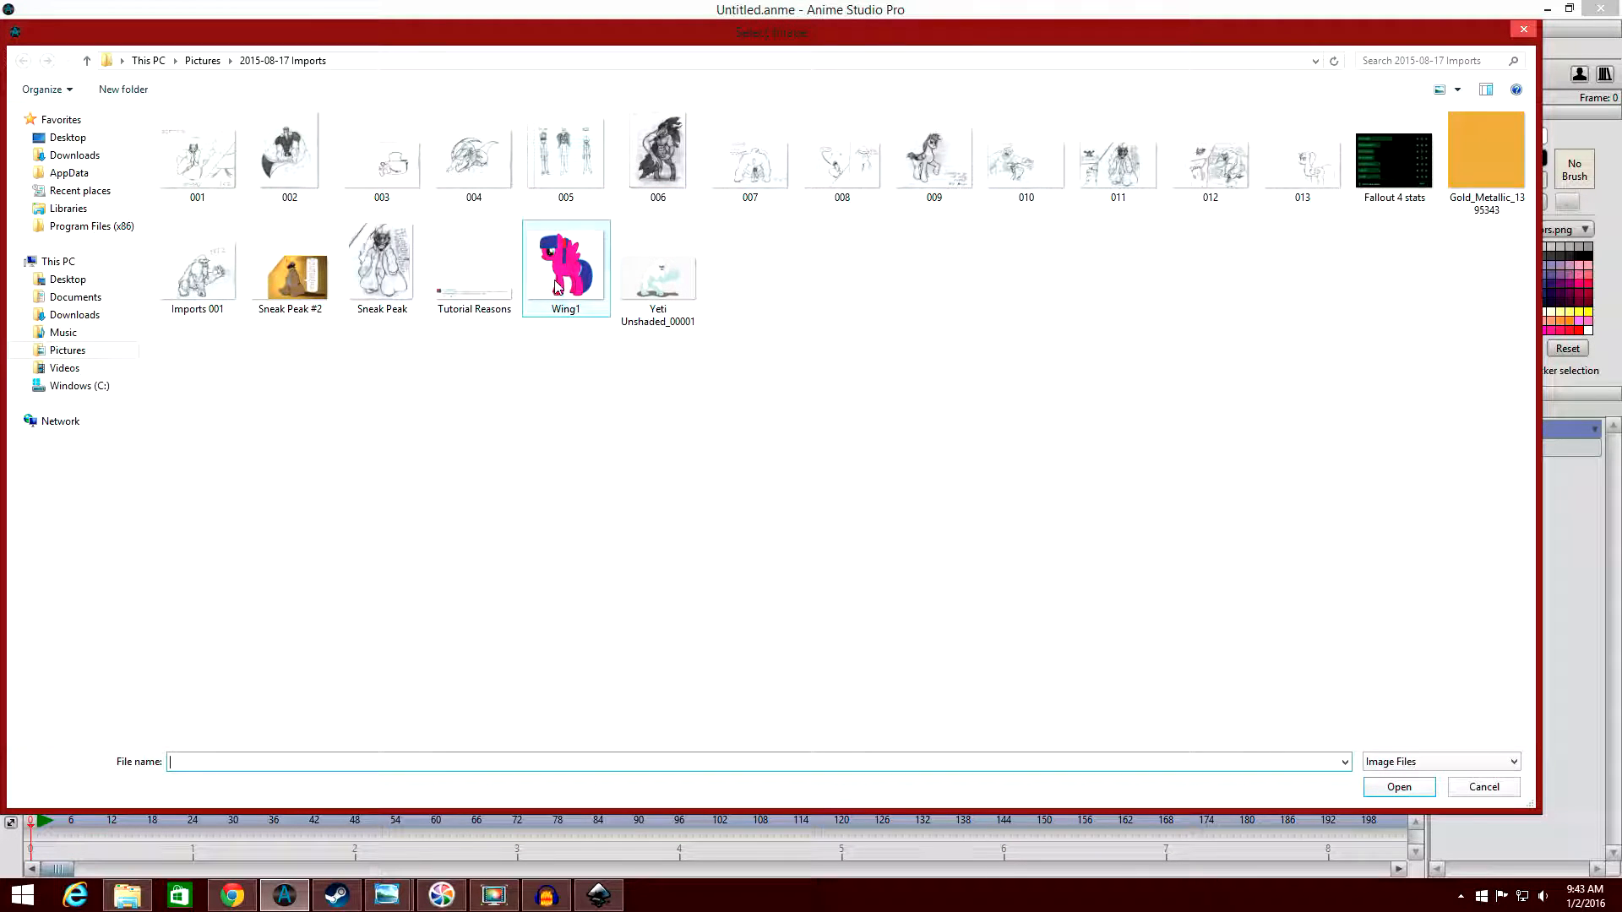
pyautogui.click(1398, 786)
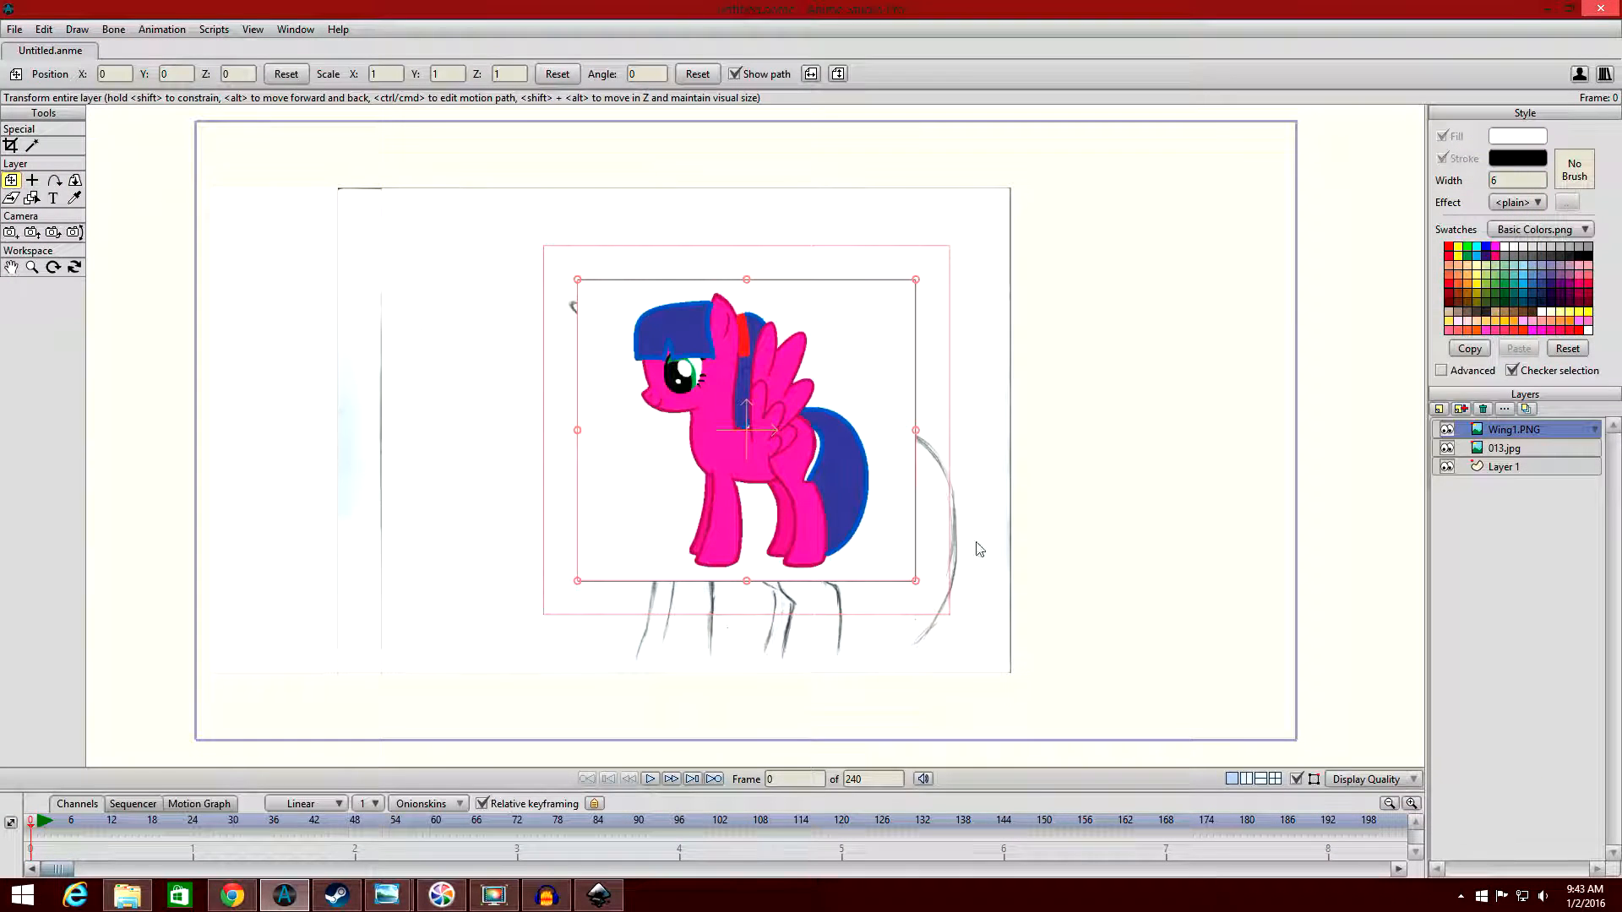
# Move the Wing1 reference image outside the right edge of the project frame, to about X 2.42.
pyautogui.moveTo(707, 444); pyautogui.dragTo(1146, 459)
pyautogui.scroll(1, 1354, 482)
pyautogui.scroll(-1, 1353, 480)
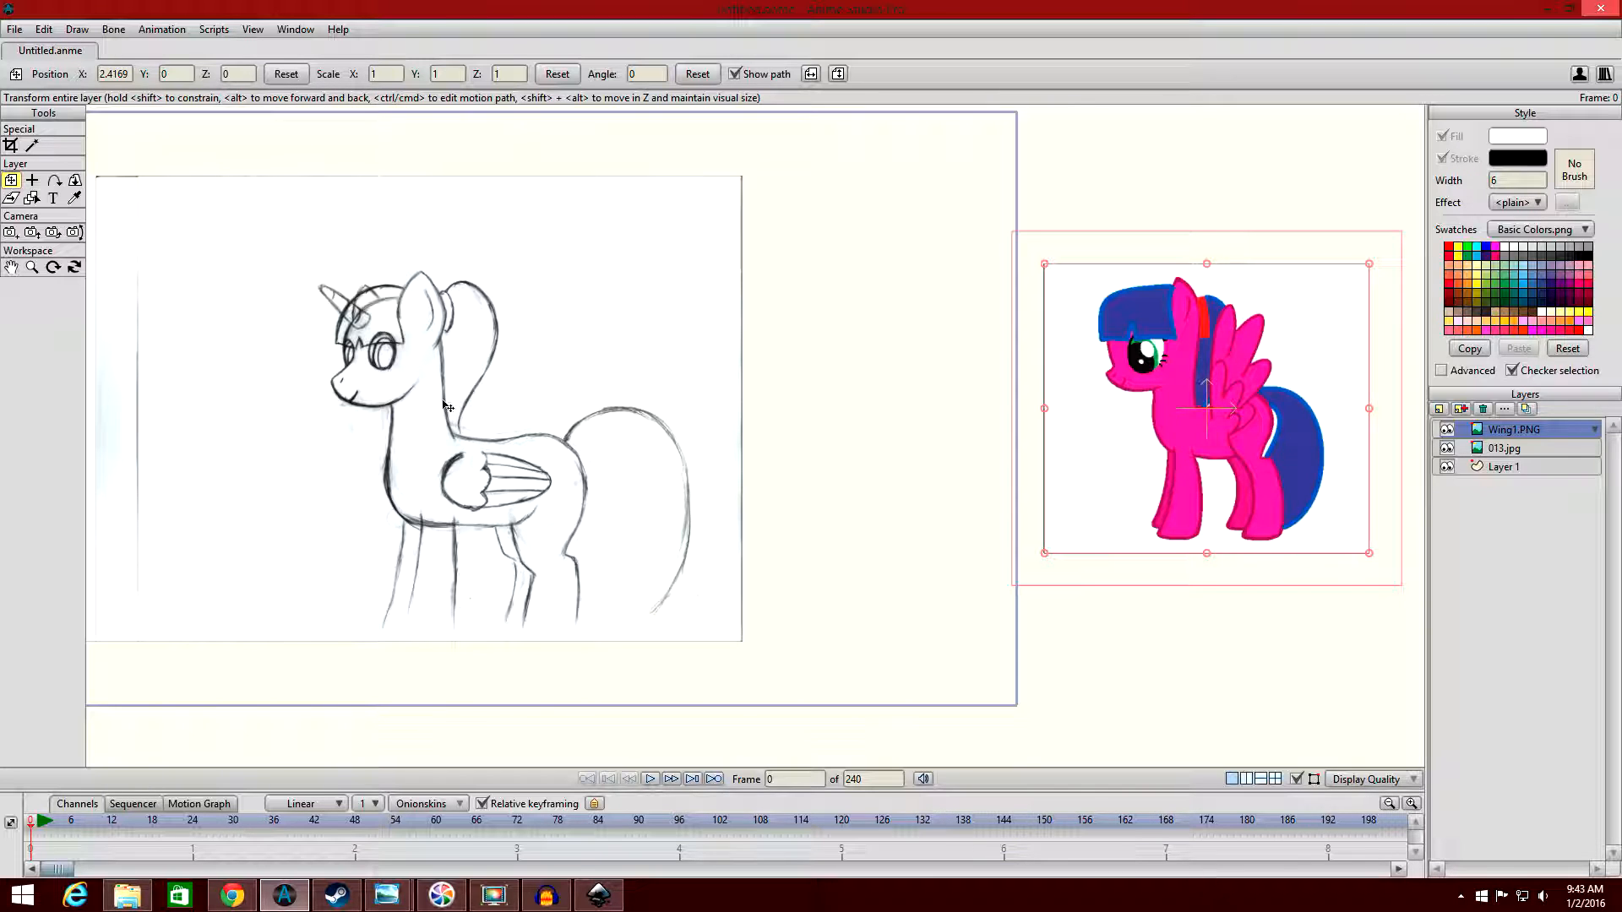
# Nudge the 013.jpg sketch layer slightly upward to about Y 0.04.
pyautogui.moveTo(677, 368)
pyautogui.mouseDown()
pyautogui.moveTo(859, 372)
pyautogui.moveTo(840, 357)
pyautogui.mouseUp()
pyautogui.scroll(1, 858, 366)
pyautogui.scroll(-1, 839, 356)
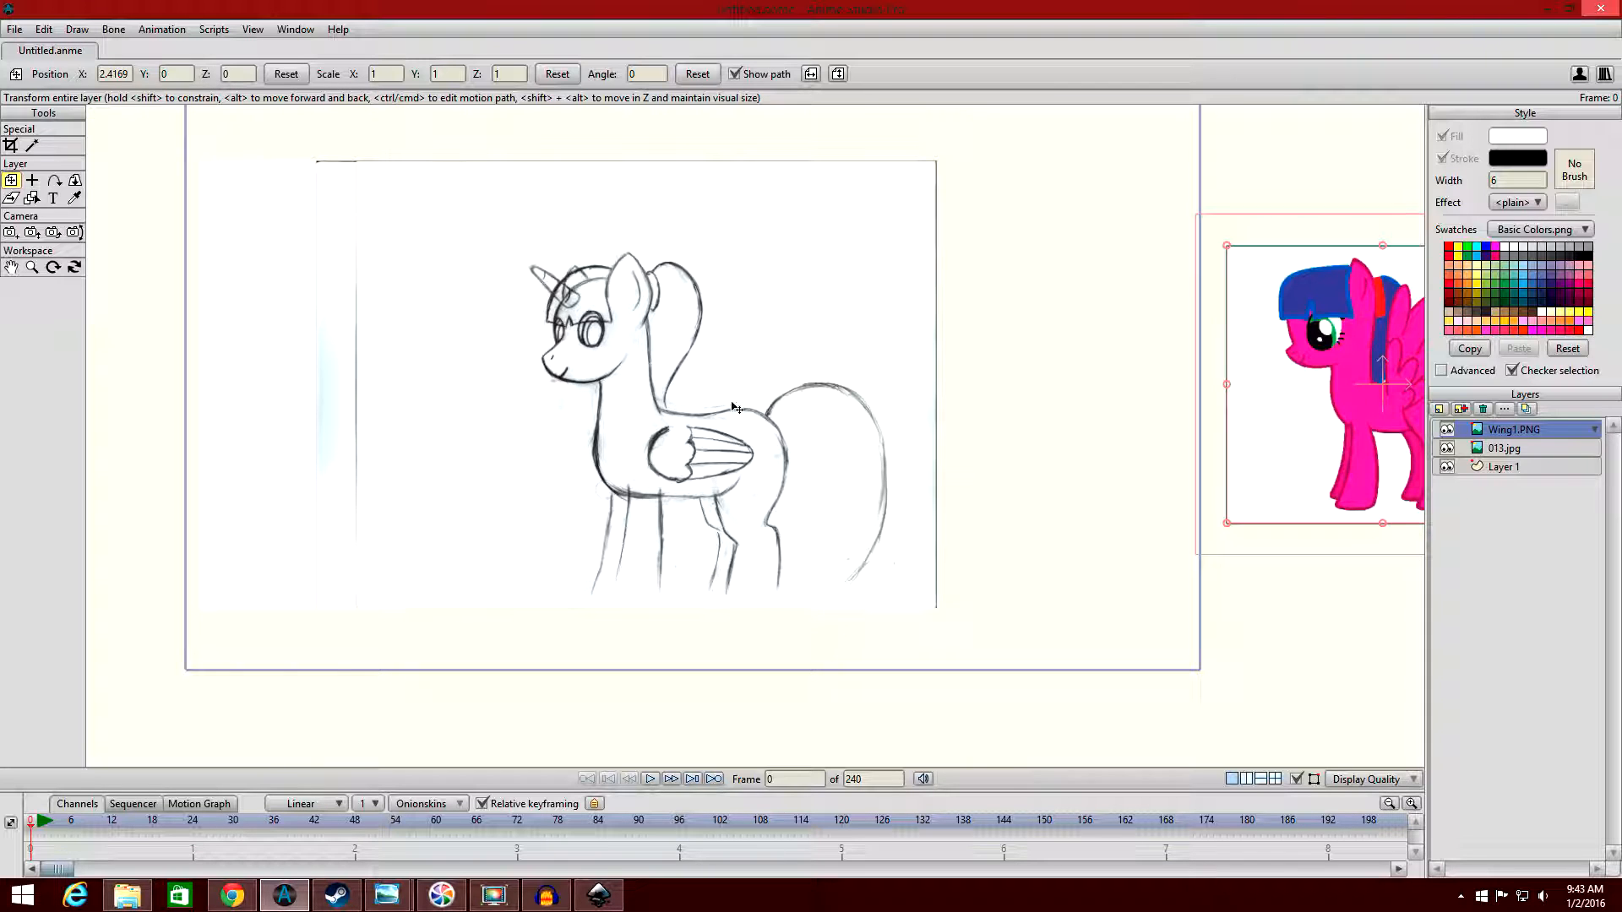
pyautogui.scroll(-1, 763, 353)
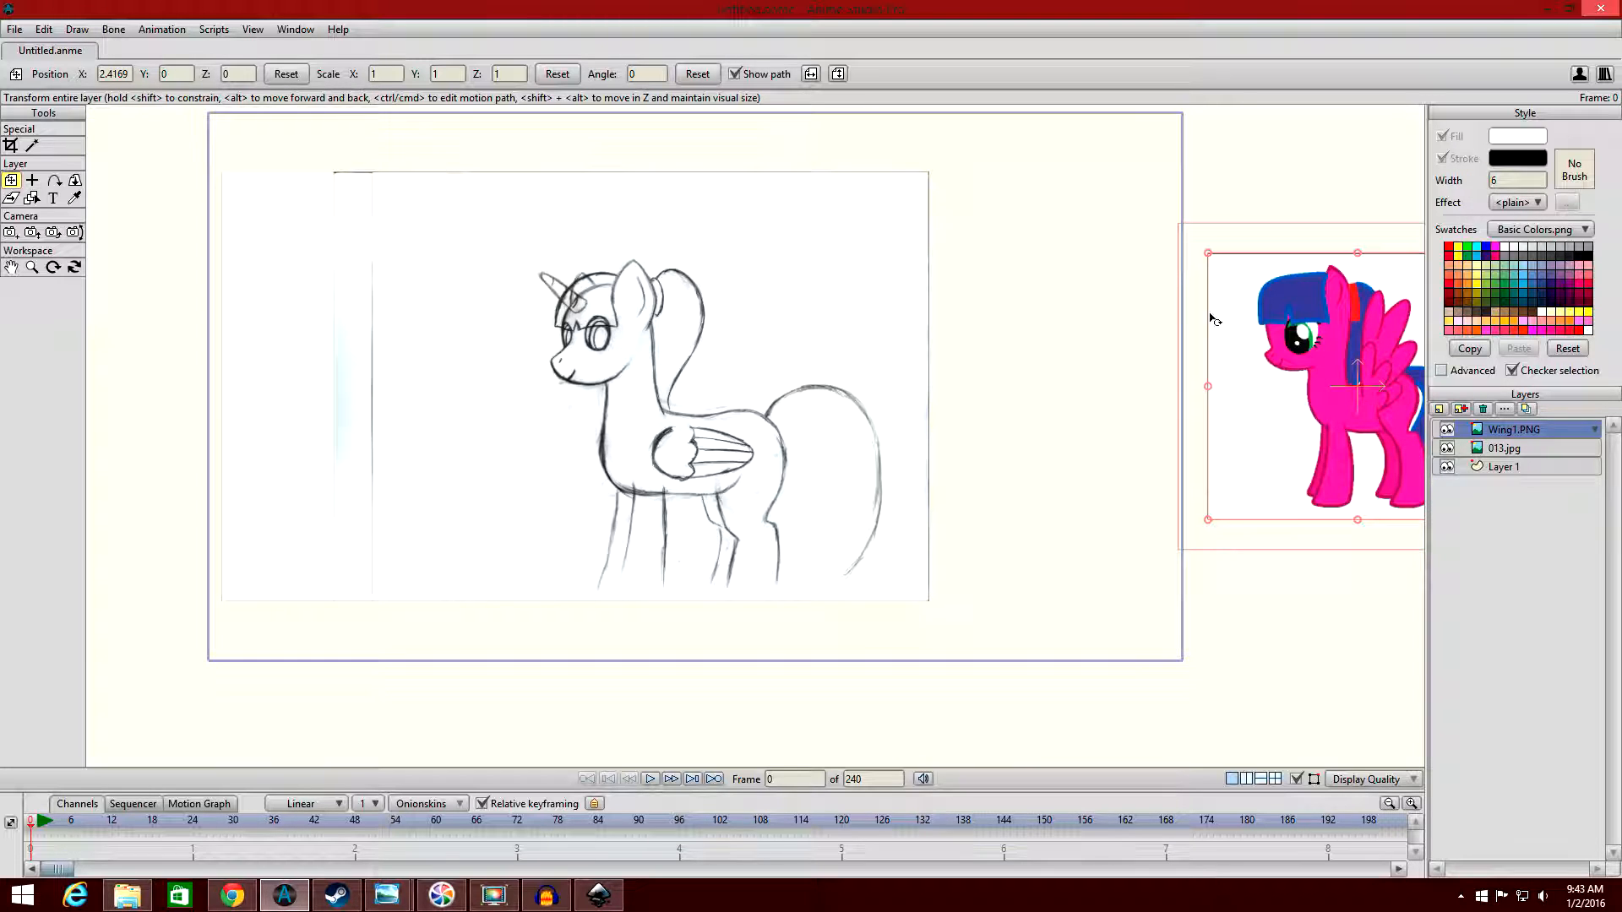
pyautogui.click(1530, 448)
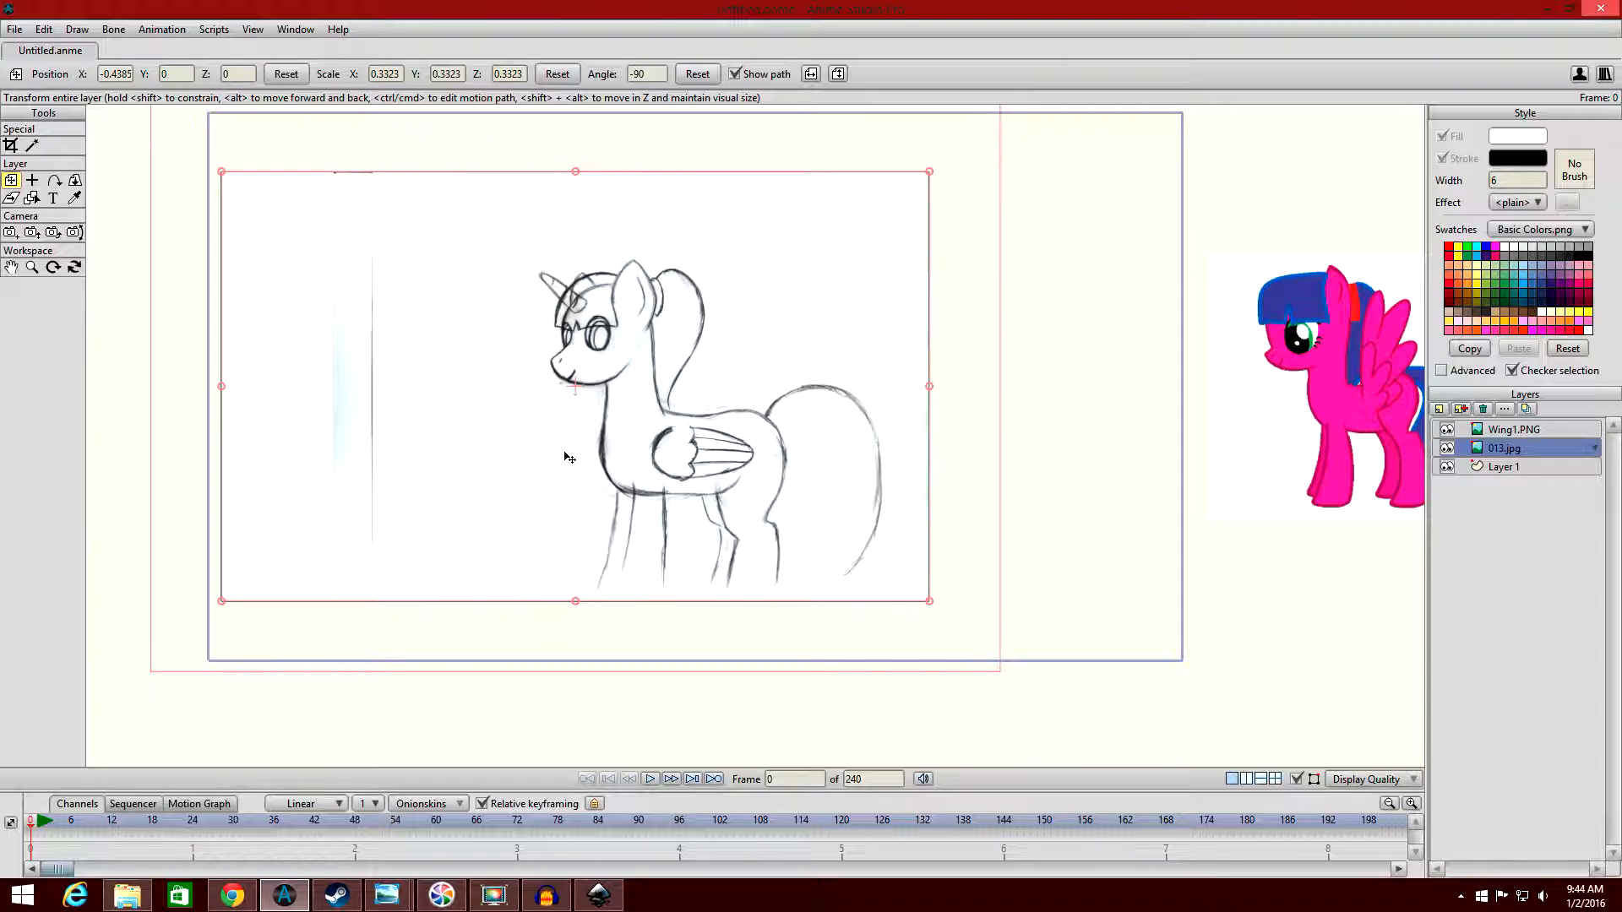
pyautogui.moveTo(689, 469)
pyautogui.mouseDown()
pyautogui.moveTo(694, 421)
pyautogui.moveTo(695, 458)
pyautogui.mouseUp()
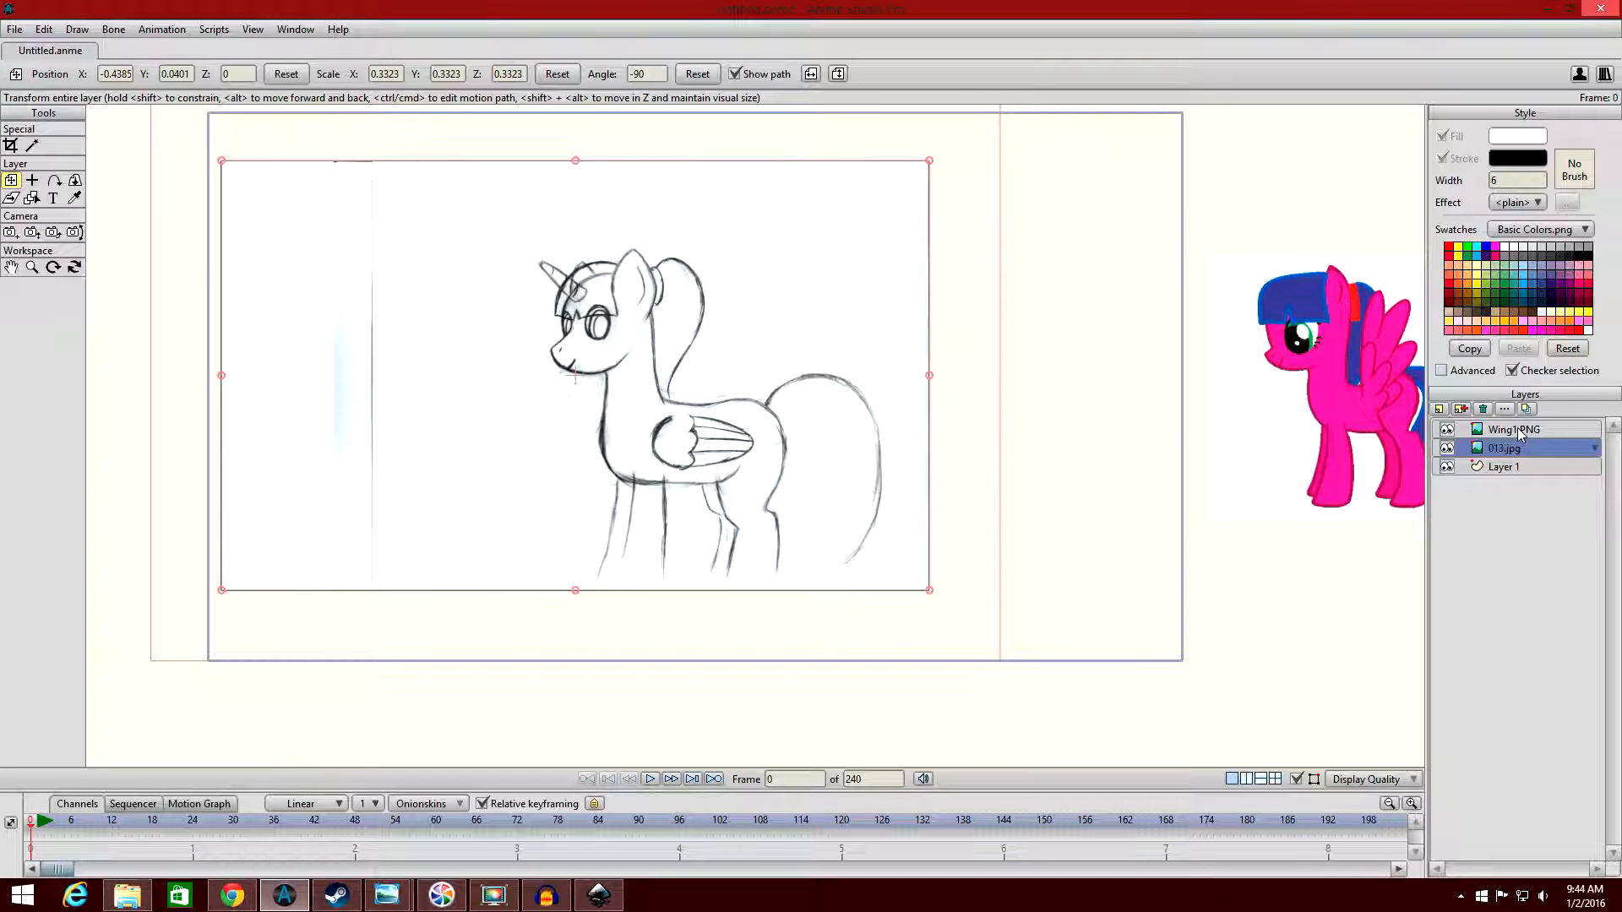
pyautogui.click(1513, 465)
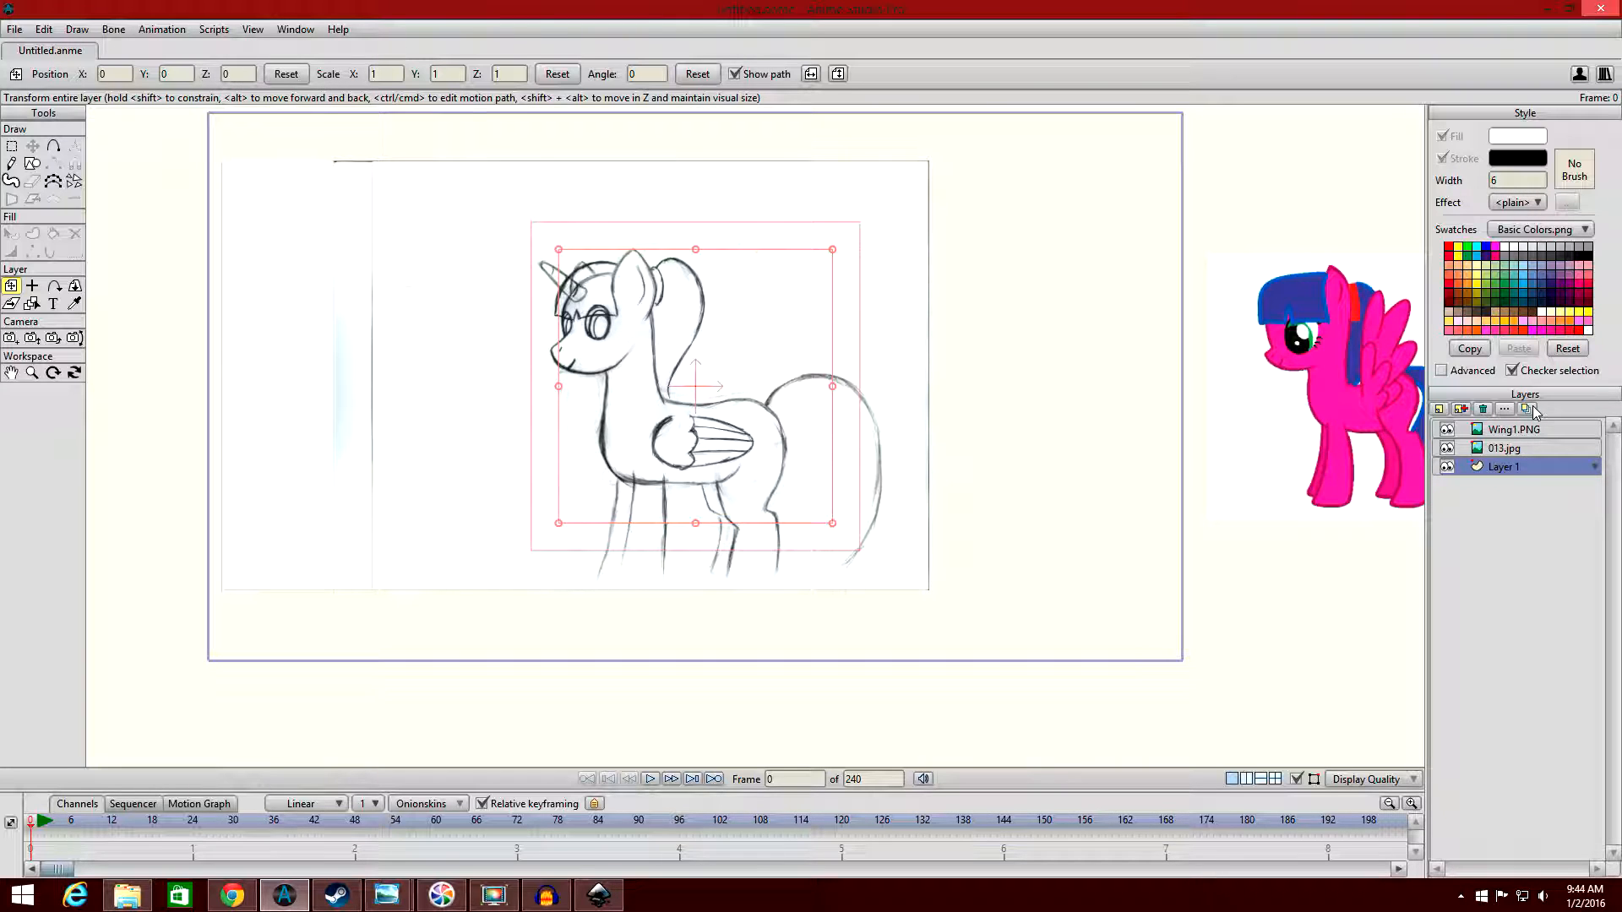
pyautogui.click(1523, 448)
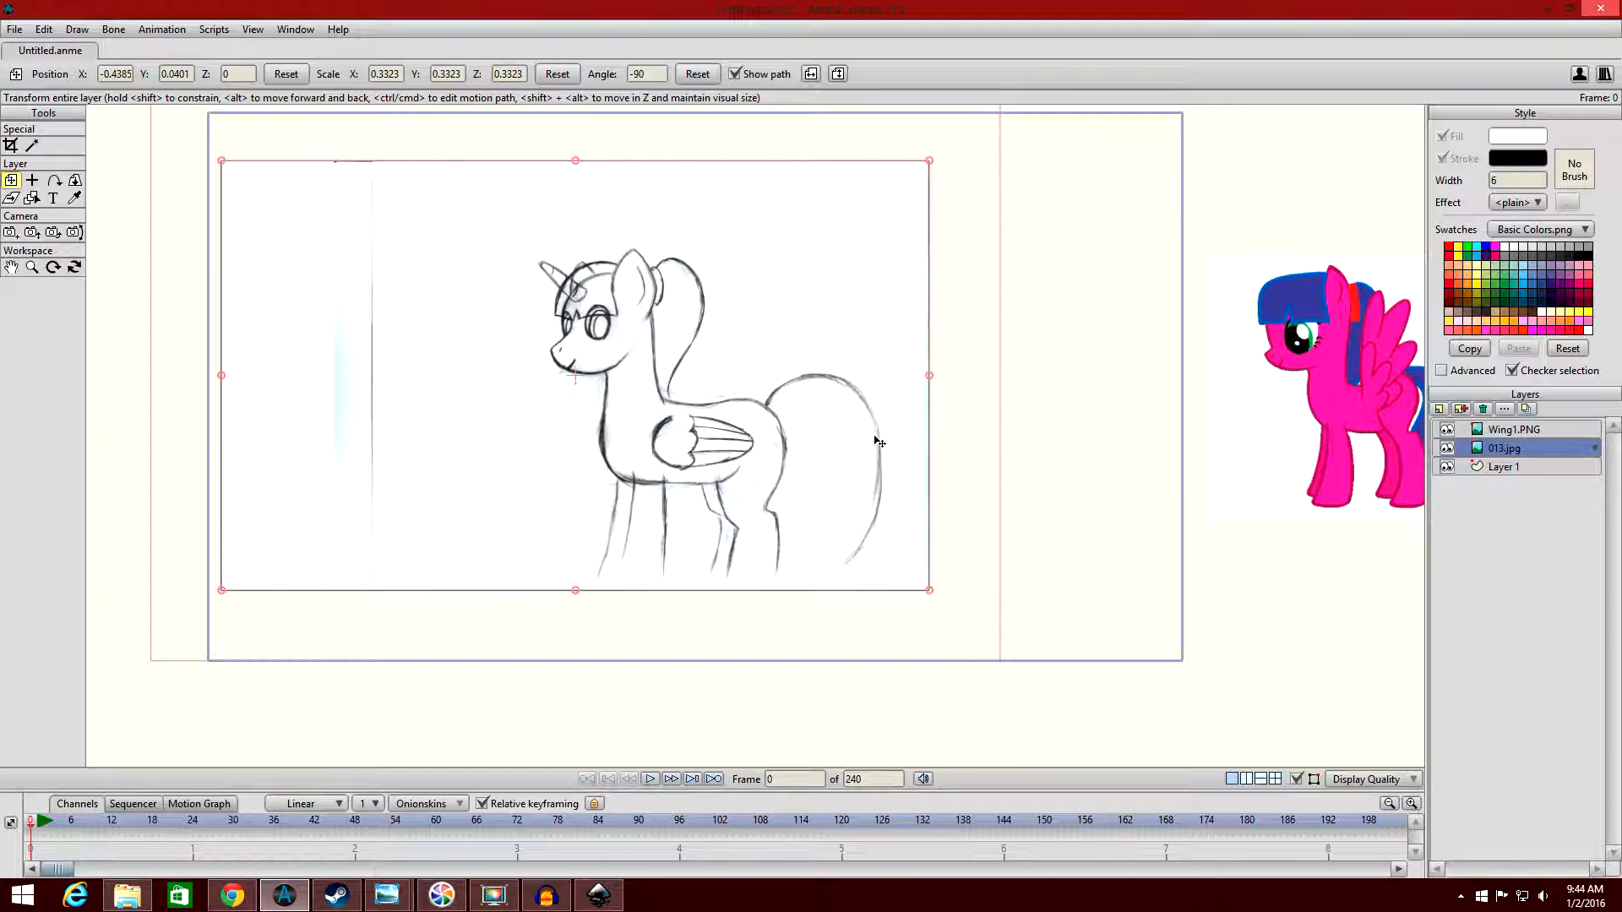
pyautogui.click(1533, 430)
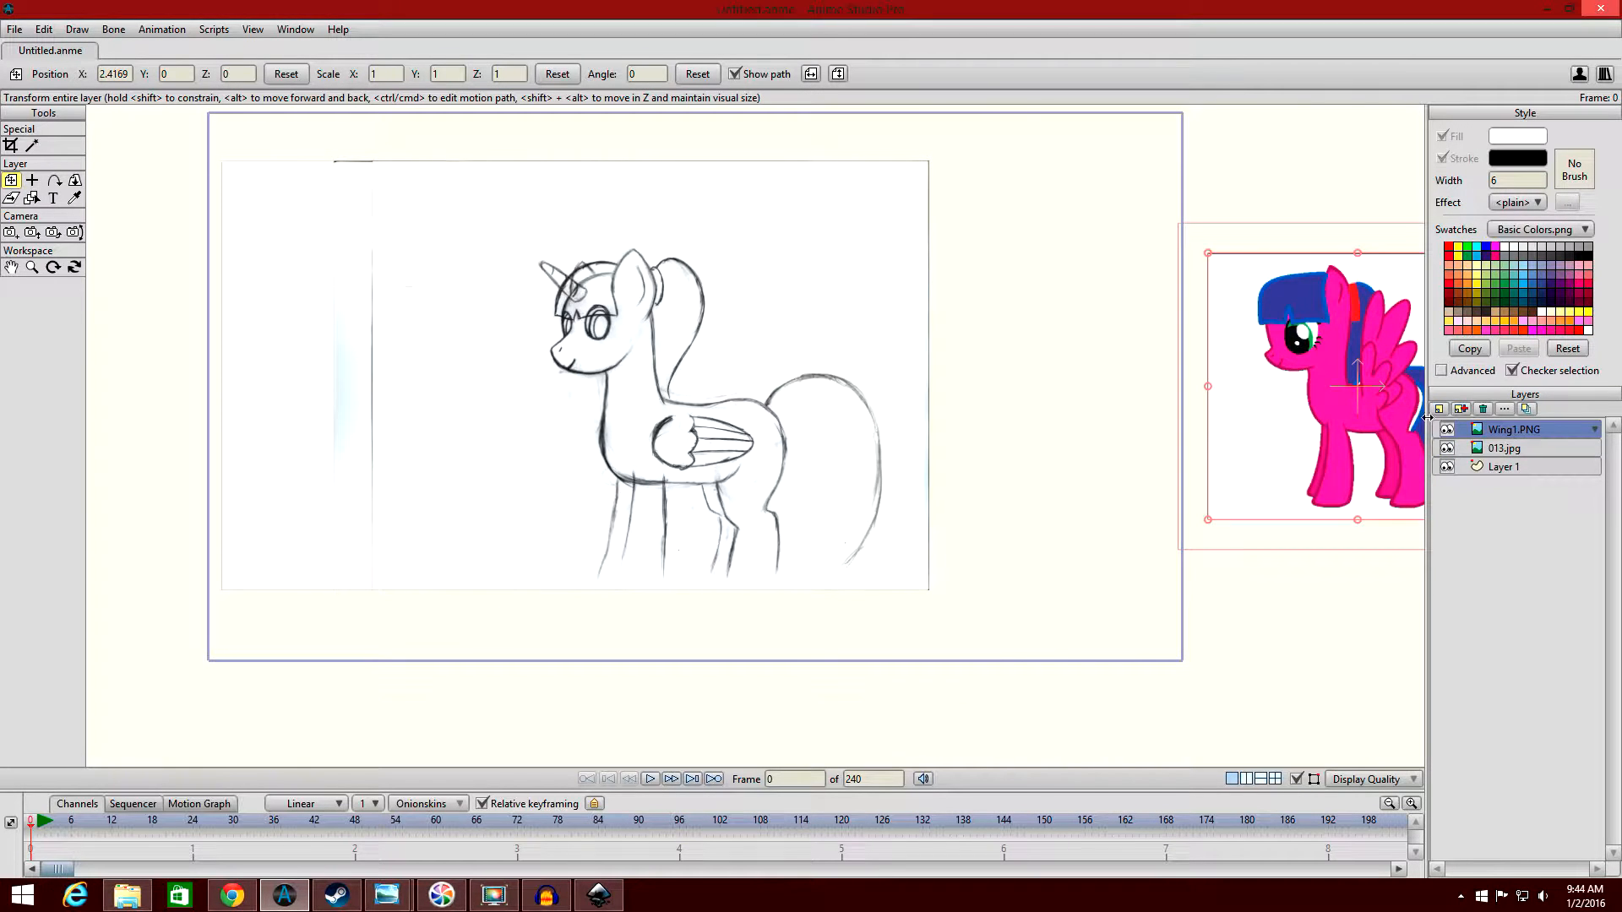
pyautogui.moveTo(1235, 450); pyautogui.dragTo(1145, 445)
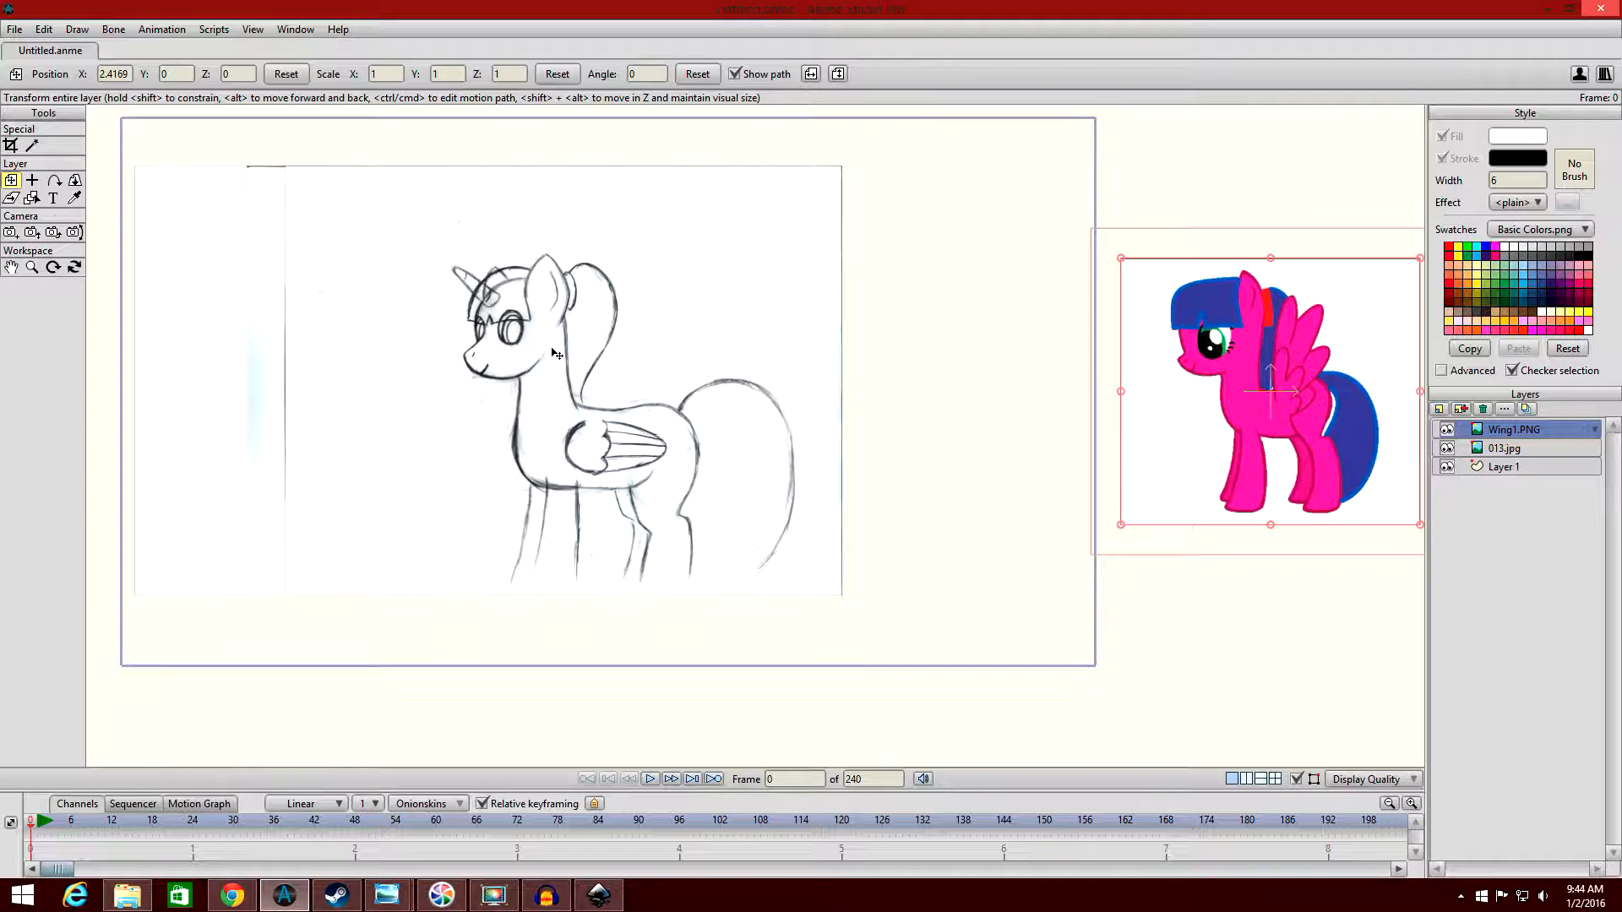
pyautogui.click(1551, 467)
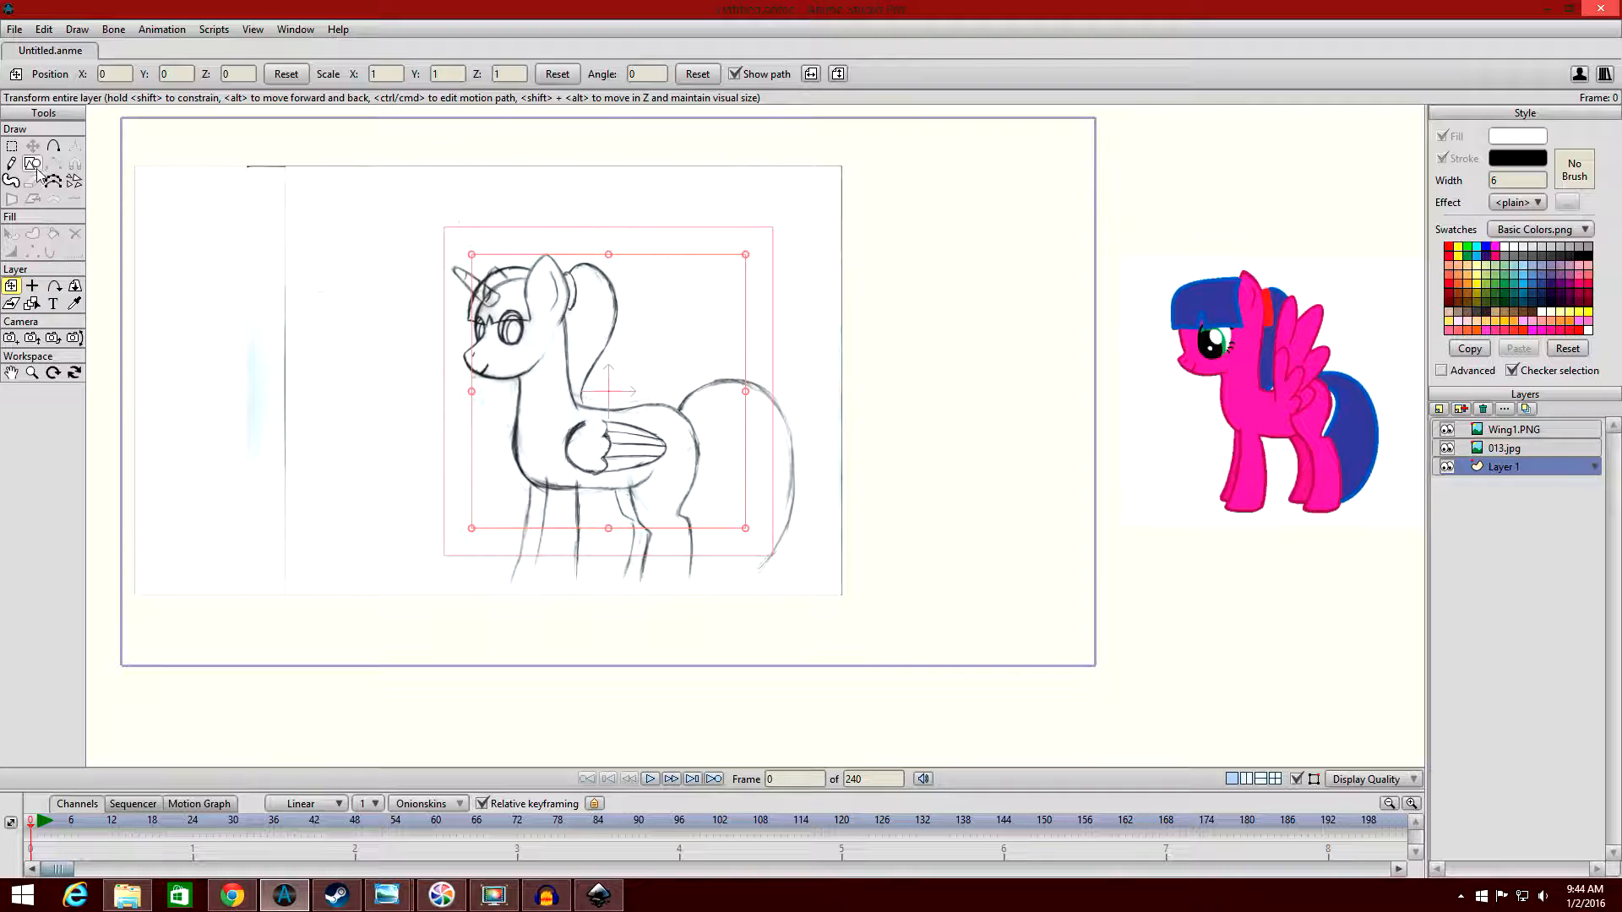
# Reposition the 013.jpg sketch layer inside the project frame at about X -0.27, Y 0.02.
pyautogui.click(1507, 450)
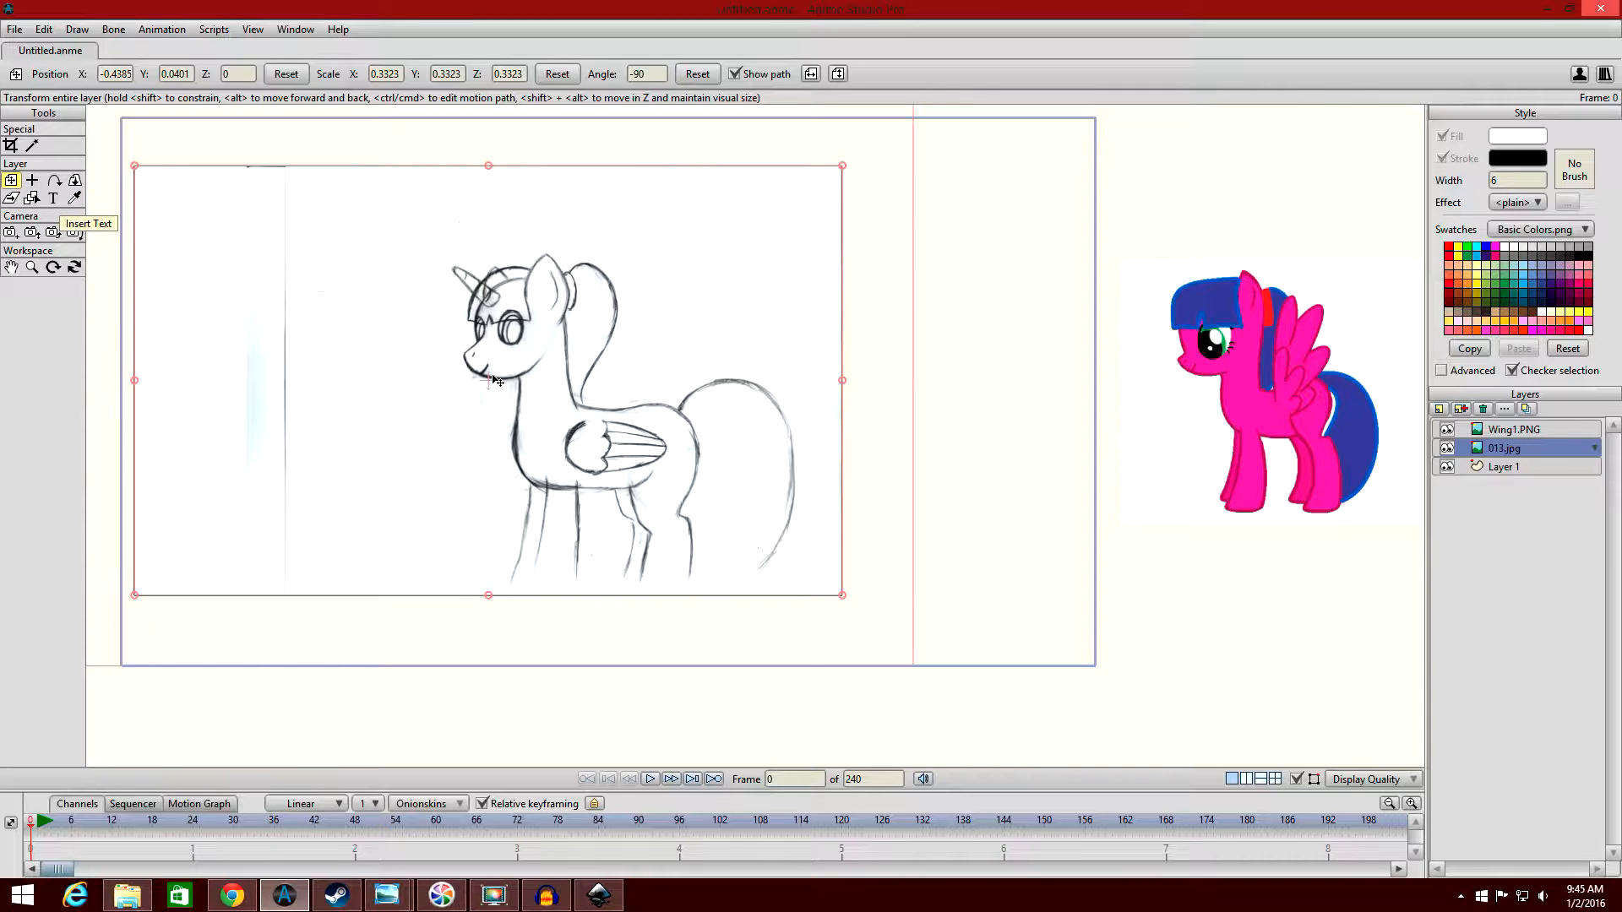
pyautogui.moveTo(524, 379); pyautogui.dragTo(612, 388)
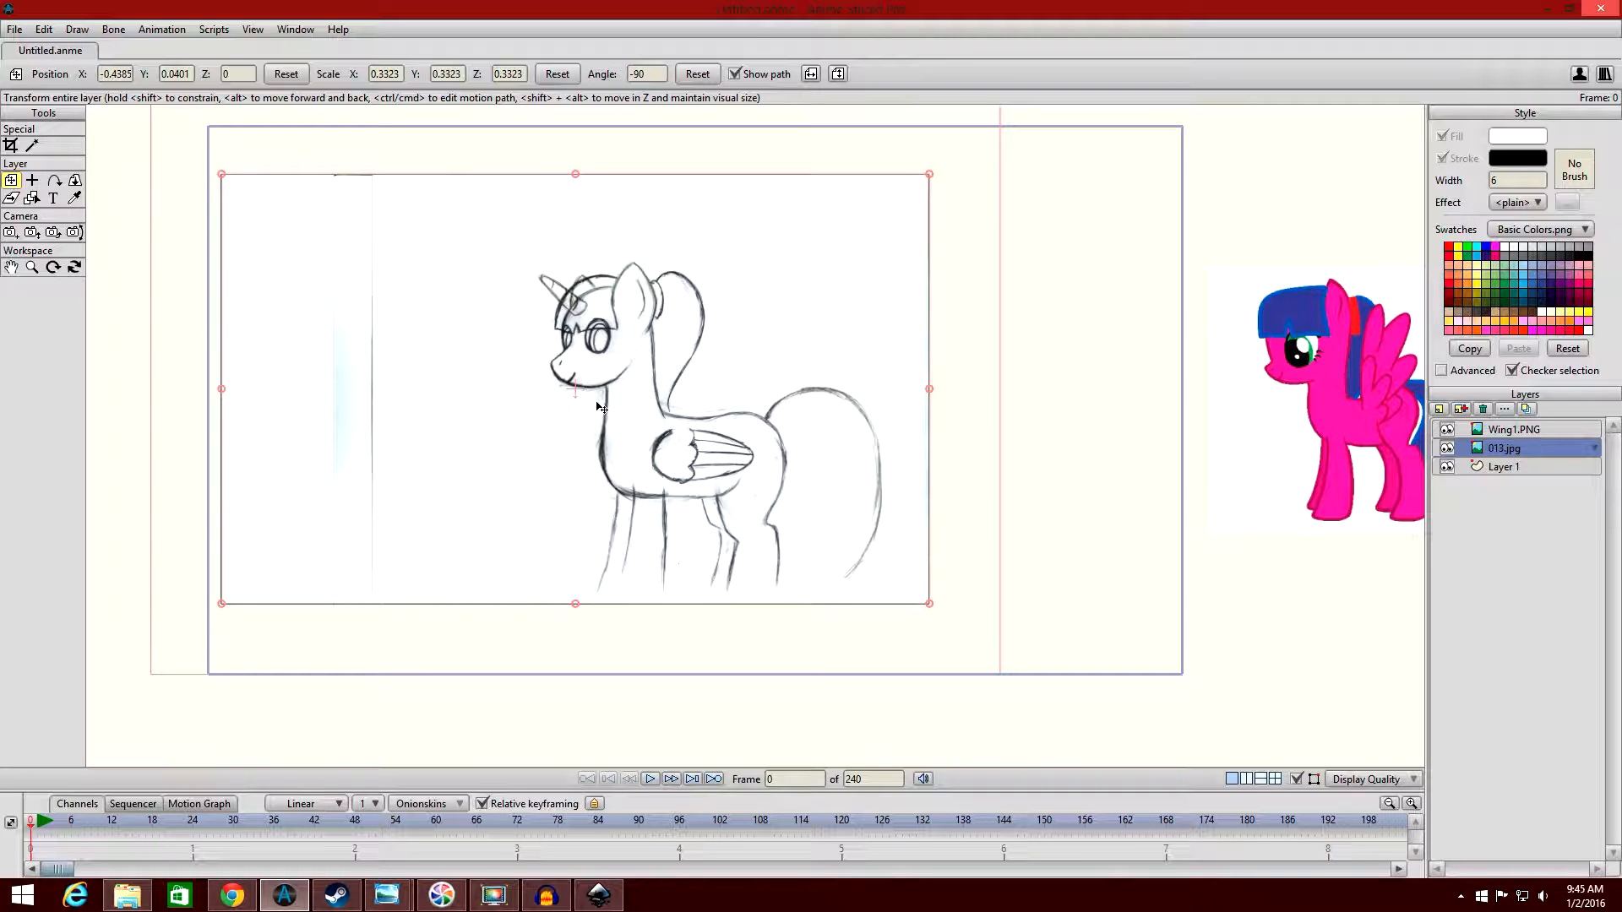
pyautogui.moveTo(598, 407)
pyautogui.mouseDown()
pyautogui.moveTo(944, 405)
pyautogui.moveTo(764, 402)
pyautogui.moveTo(781, 403)
pyautogui.moveTo(676, 290)
pyautogui.moveTo(659, 228)
pyautogui.moveTo(642, 471)
pyautogui.moveTo(621, 301)
pyautogui.moveTo(603, 357)
pyautogui.moveTo(606, 472)
pyautogui.moveTo(559, 400)
pyautogui.moveTo(664, 415)
pyautogui.moveTo(701, 402)
pyautogui.moveTo(648, 396)
pyautogui.mouseUp()
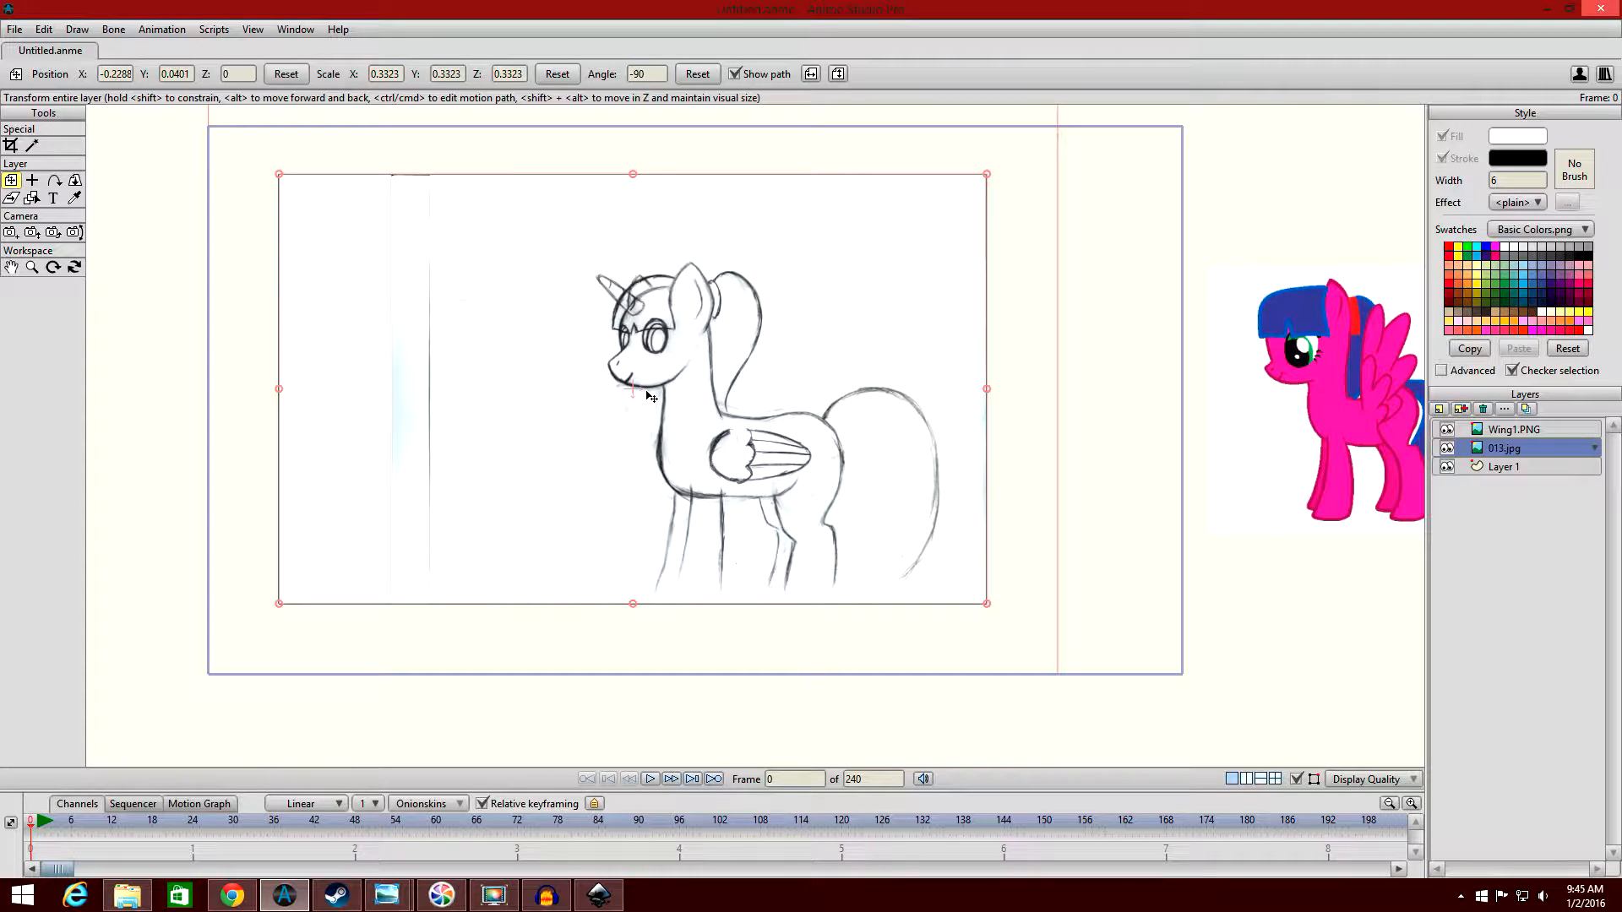
pyautogui.click(648, 396)
pyautogui.moveTo(649, 396)
pyautogui.mouseDown()
pyautogui.moveTo(646, 238)
pyautogui.moveTo(641, 461)
pyautogui.moveTo(650, 381)
pyautogui.moveTo(884, 376)
pyautogui.moveTo(494, 344)
pyautogui.moveTo(827, 359)
pyautogui.moveTo(686, 364)
pyautogui.moveTo(659, 340)
pyautogui.moveTo(686, 438)
pyautogui.moveTo(1017, 586)
pyautogui.moveTo(702, 405)
pyautogui.moveTo(854, 571)
pyautogui.moveTo(938, 320)
pyautogui.moveTo(886, 464)
pyautogui.moveTo(853, 476)
pyautogui.moveTo(777, 268)
pyautogui.moveTo(752, 455)
pyautogui.moveTo(742, 346)
pyautogui.moveTo(731, 499)
pyautogui.moveTo(719, 385)
pyautogui.moveTo(637, 389)
pyautogui.mouseUp()
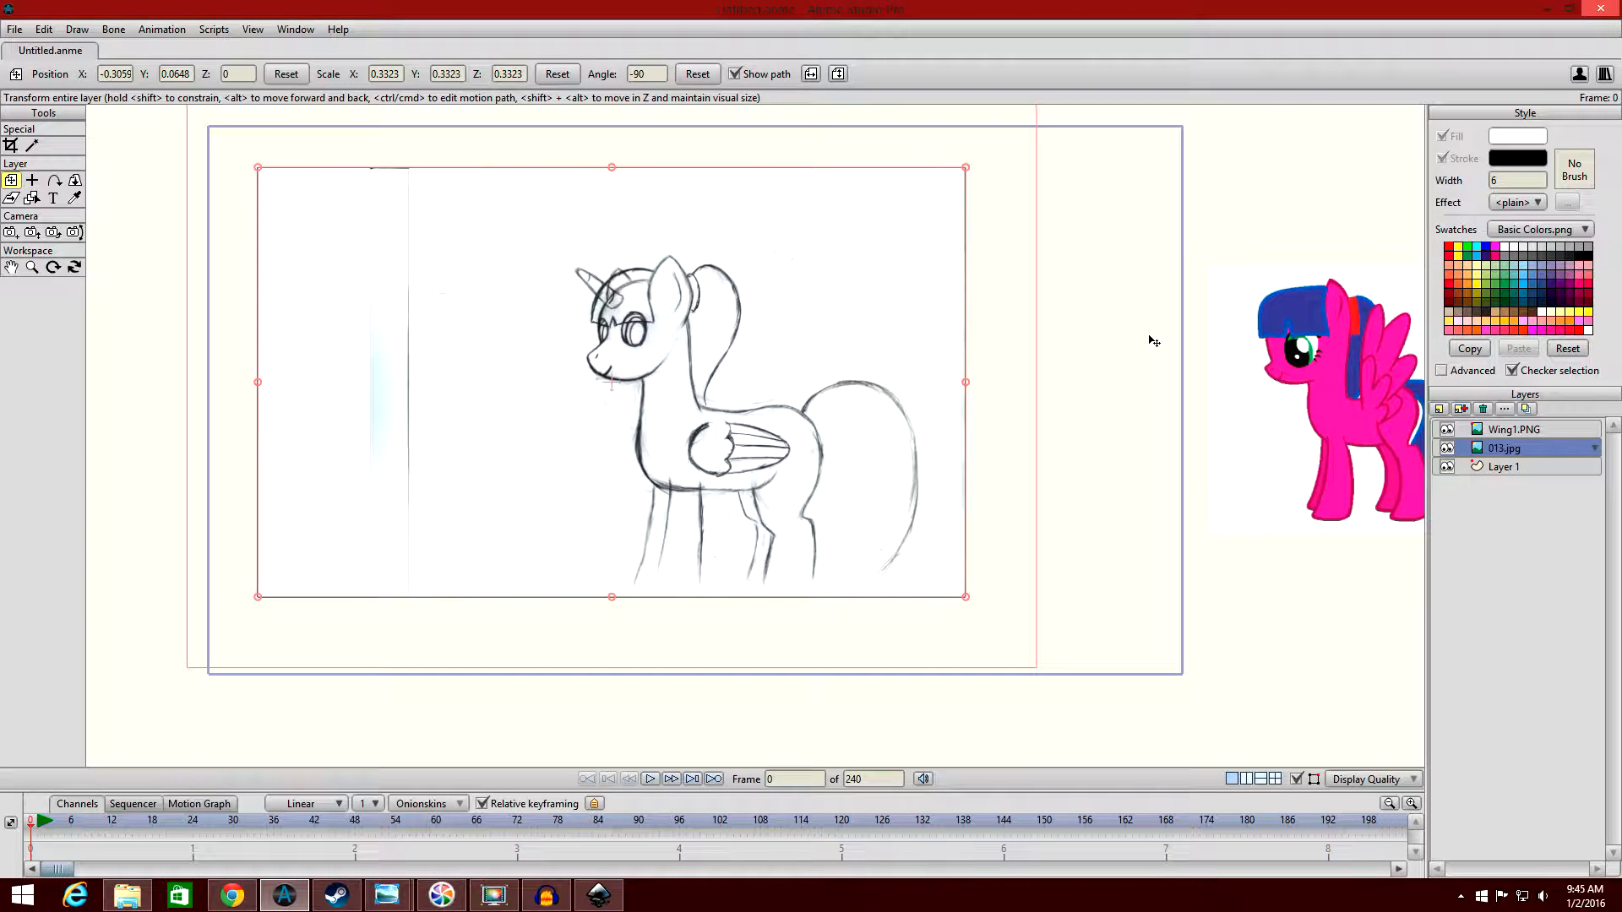
pyautogui.moveTo(1149, 336); pyautogui.dragTo(1127, 342)
pyautogui.moveTo(640, 361); pyautogui.dragTo(657, 380)
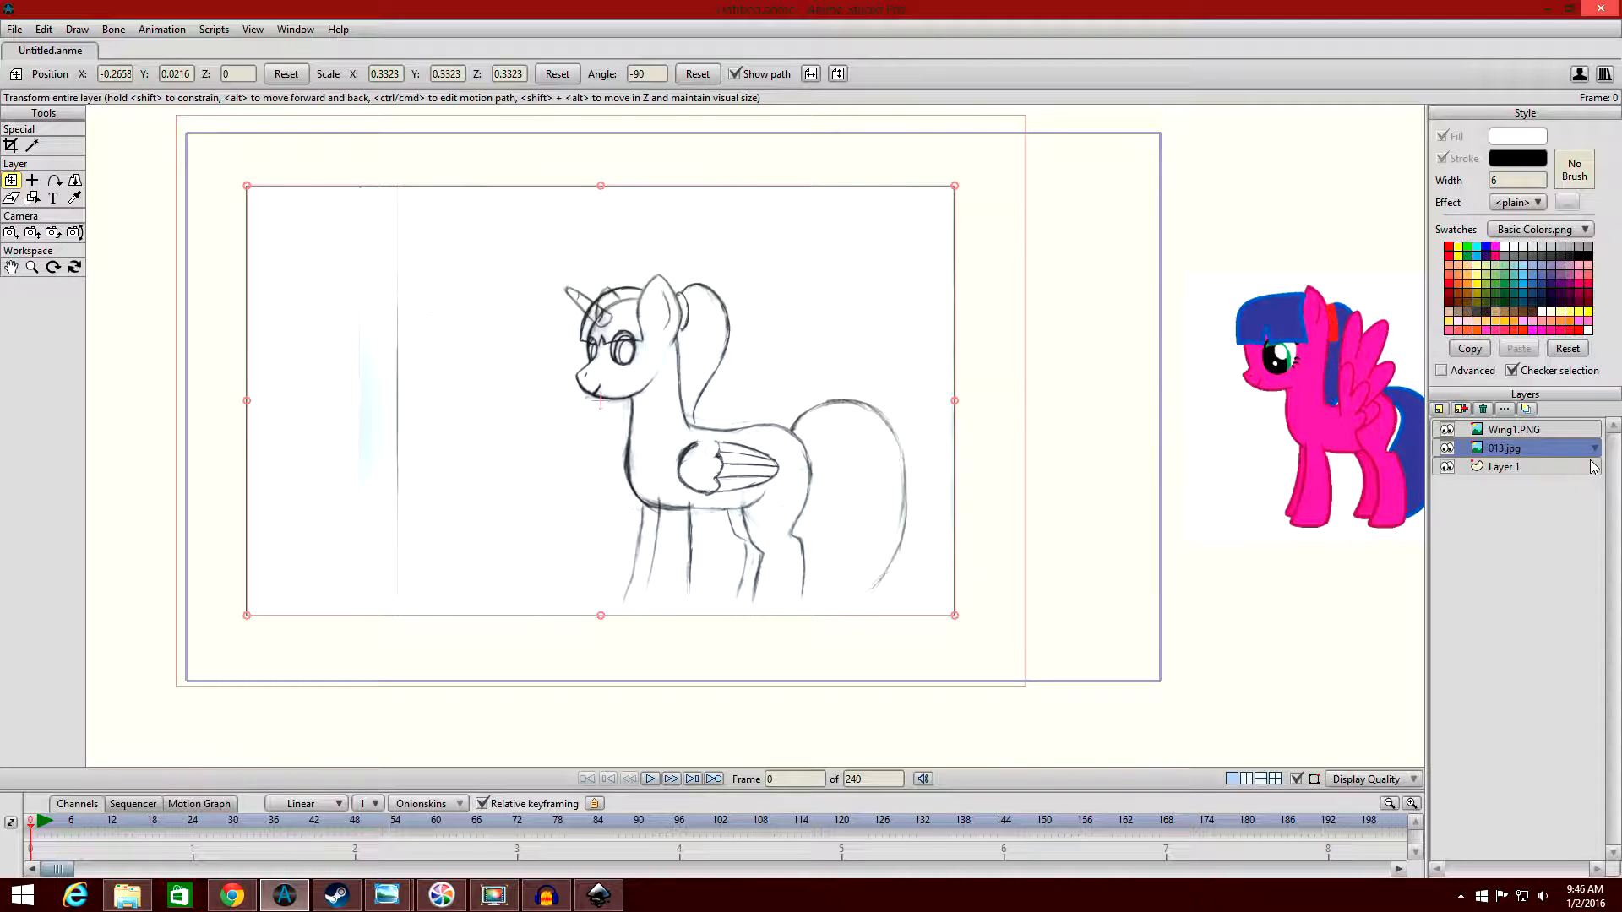
# Add a new vector layer above Layer 1 and name it Body.
pyautogui.moveTo(966, 482); pyautogui.dragTo(1050, 470)
pyautogui.scroll(1, 1050, 471)
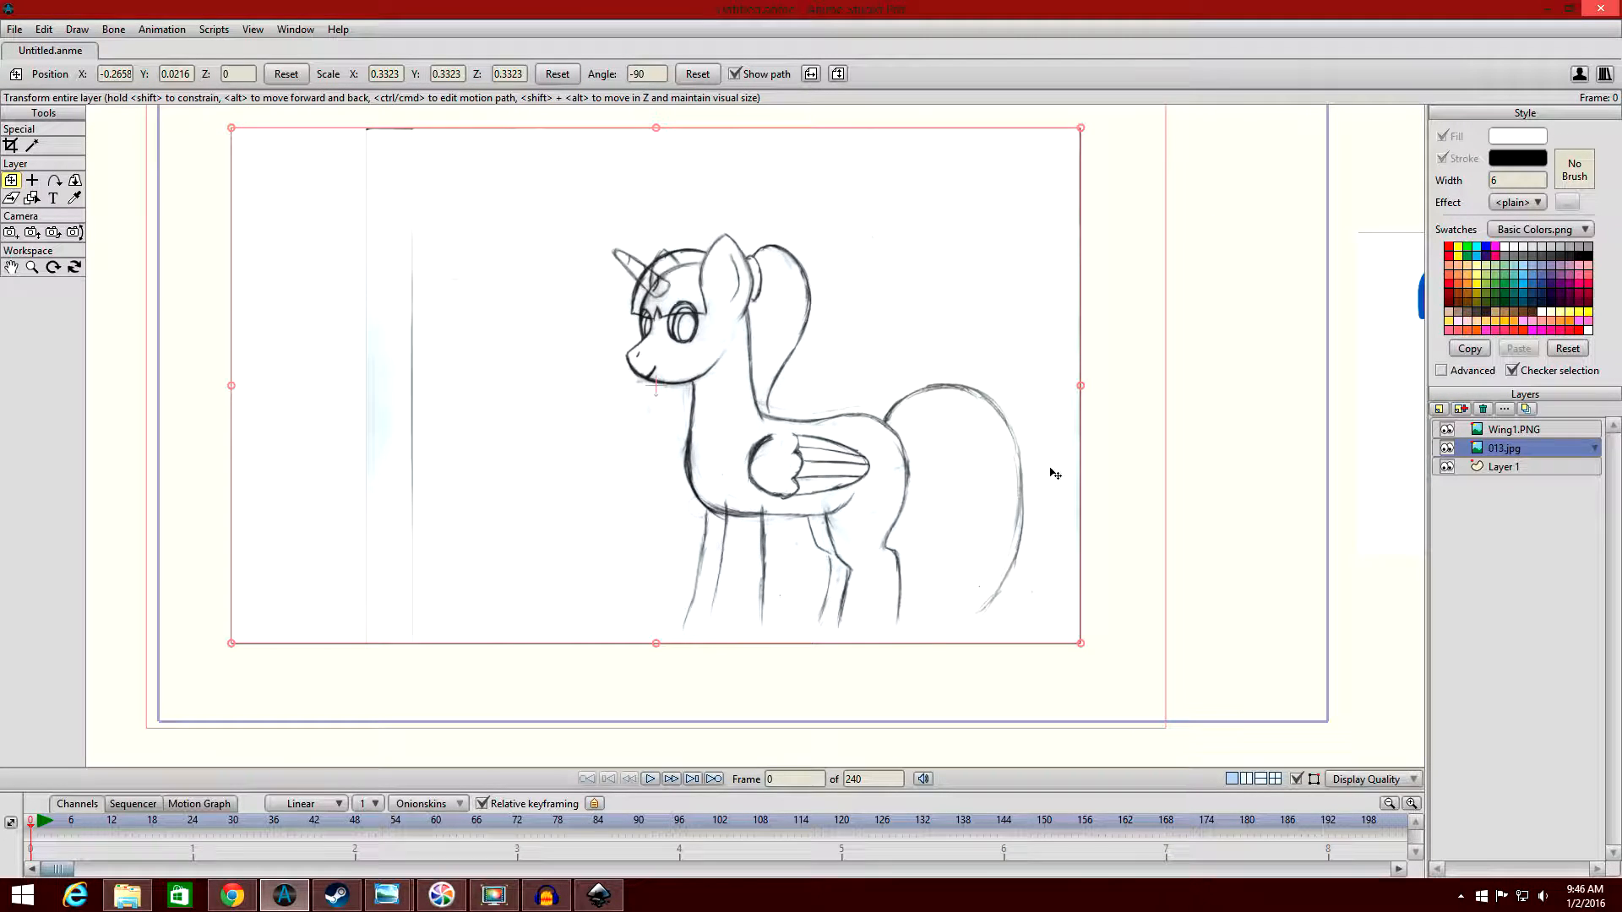
pyautogui.click(1528, 468)
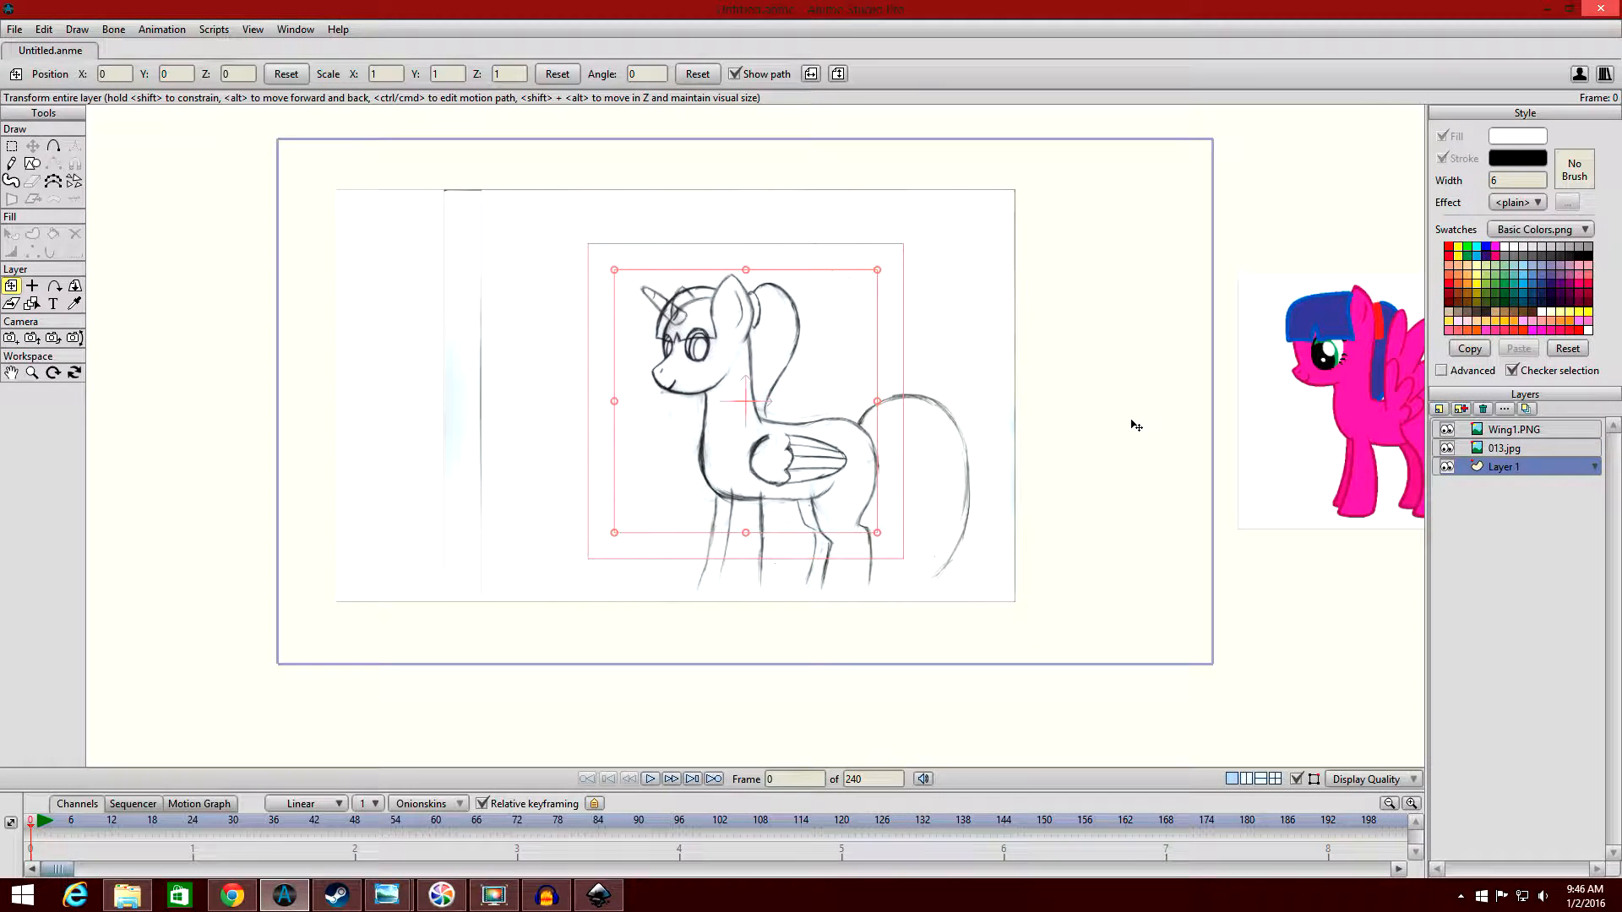
pyautogui.scroll(-2, 1103, 474)
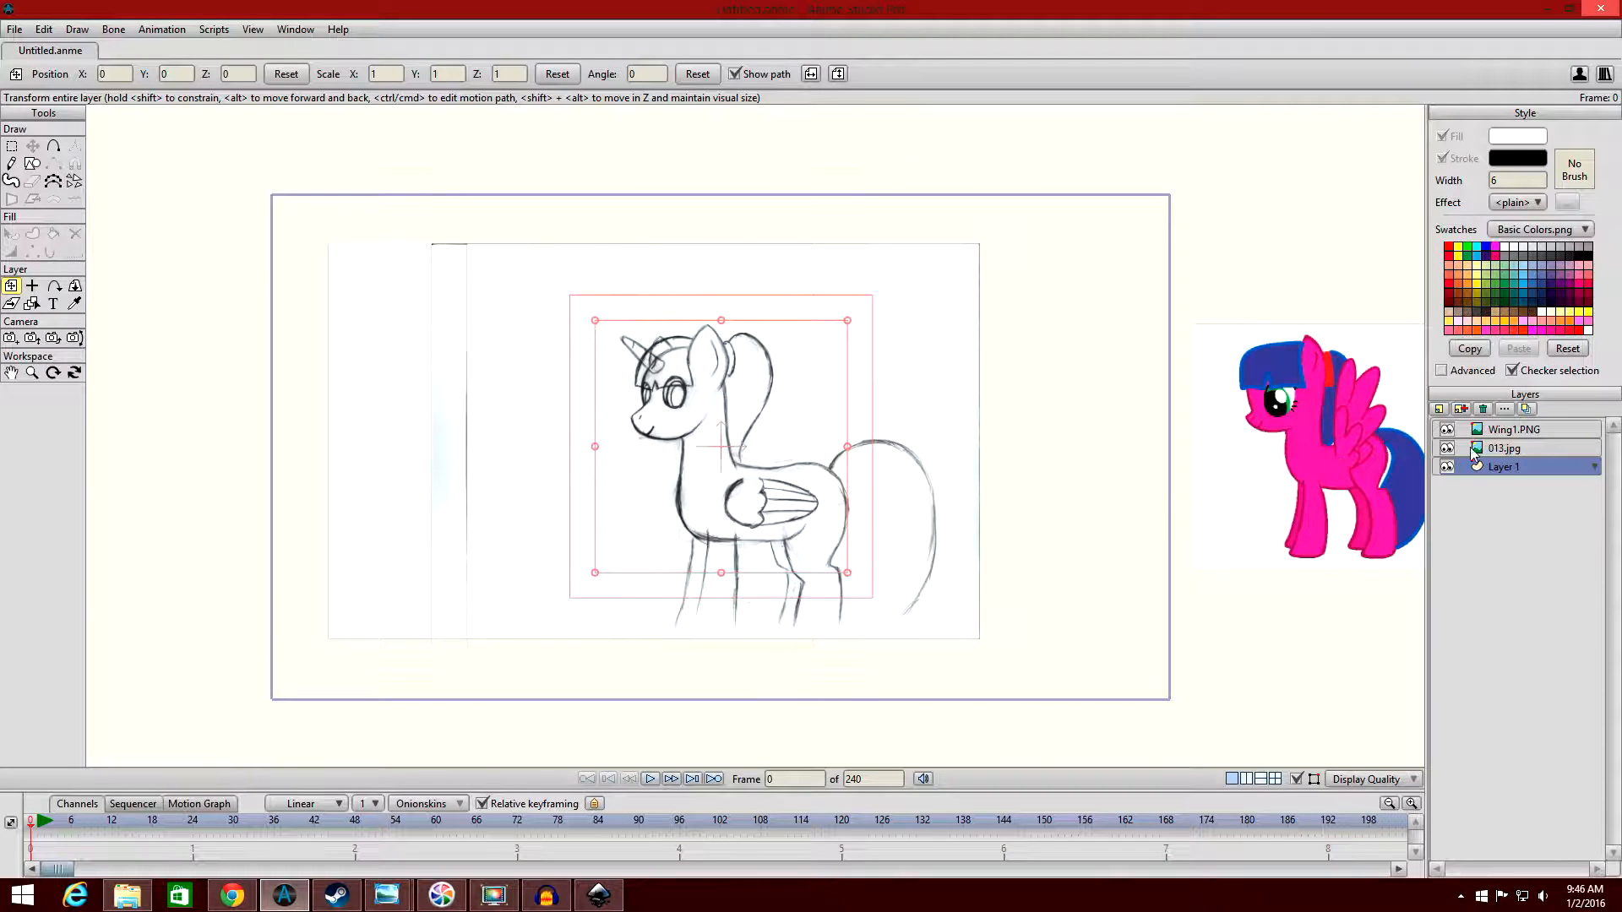
pyautogui.click(1439, 410)
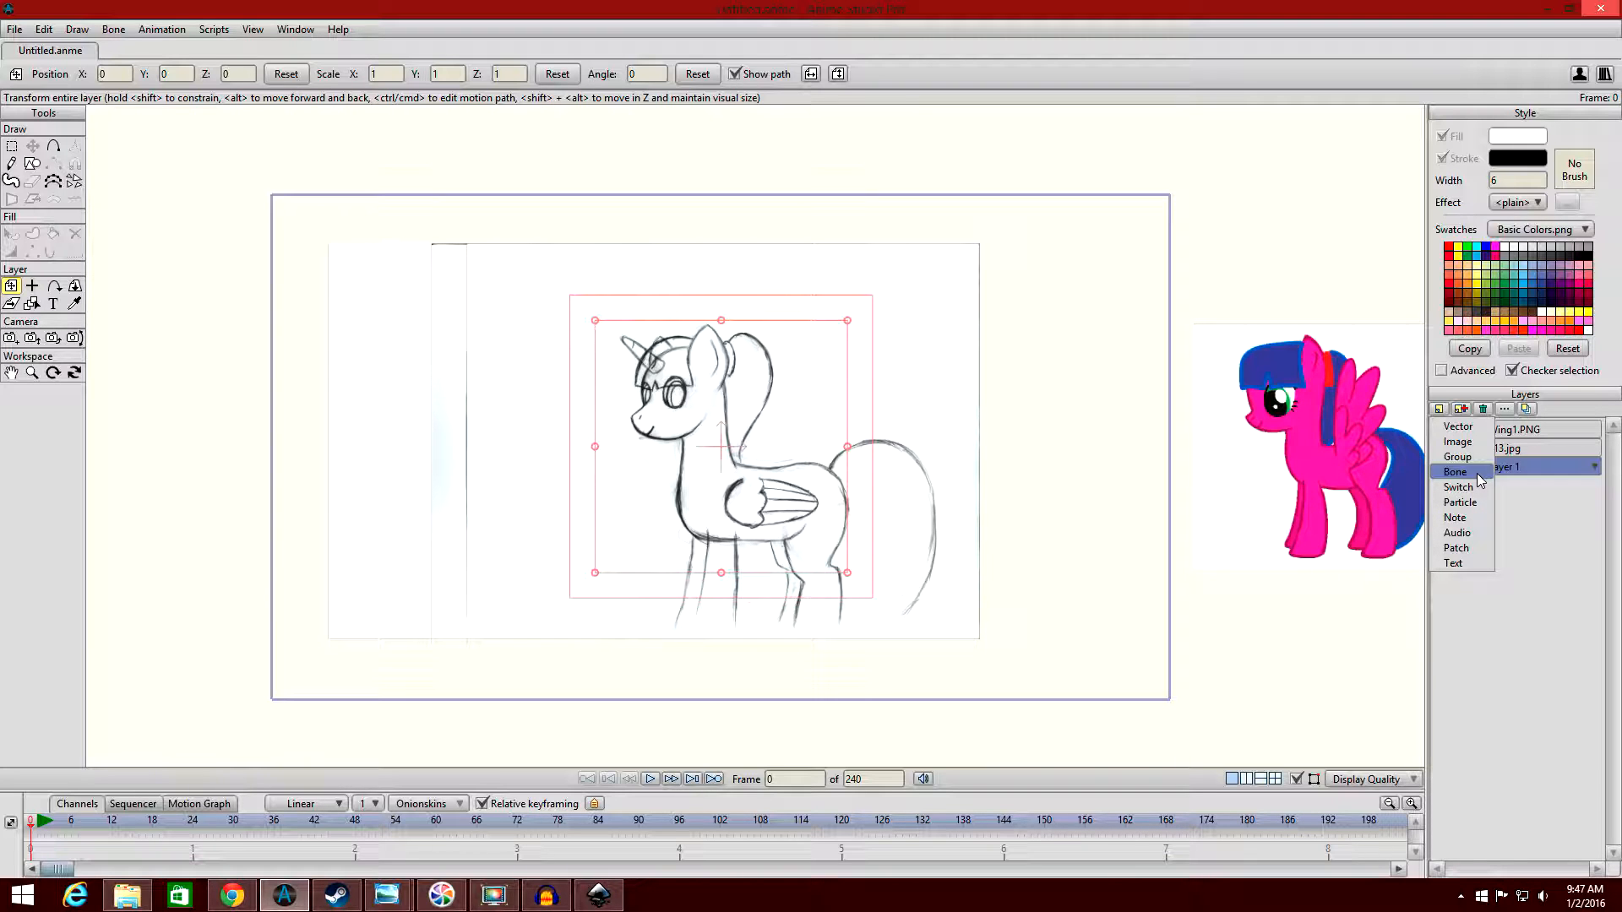
pyautogui.click(1479, 428)
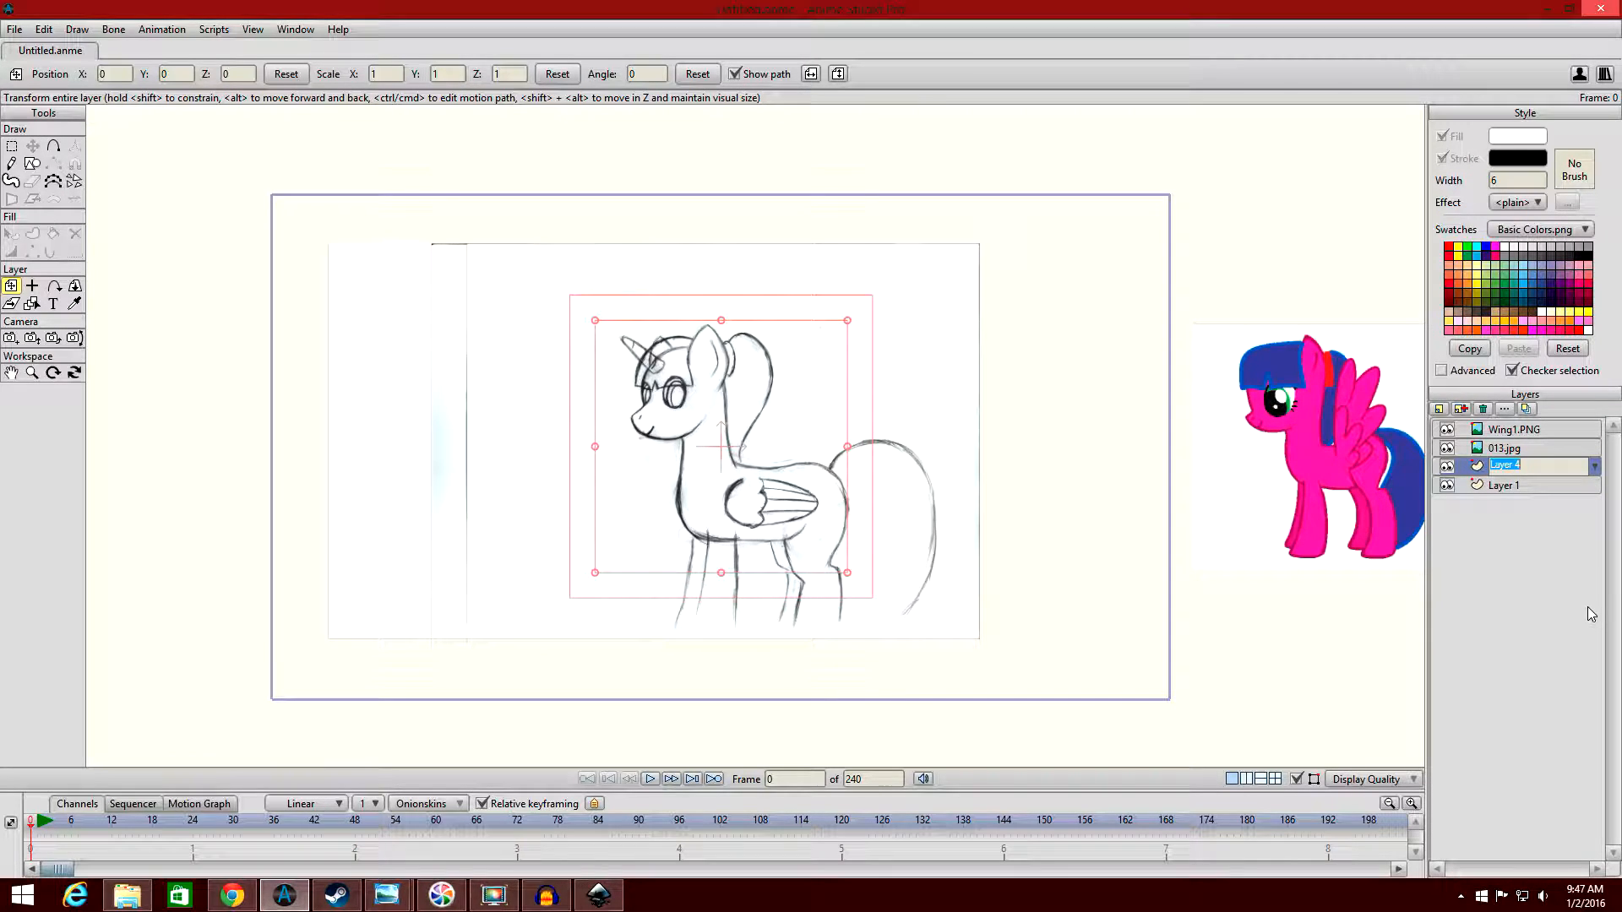
pyautogui.write('Body')
pyautogui.press('Return')
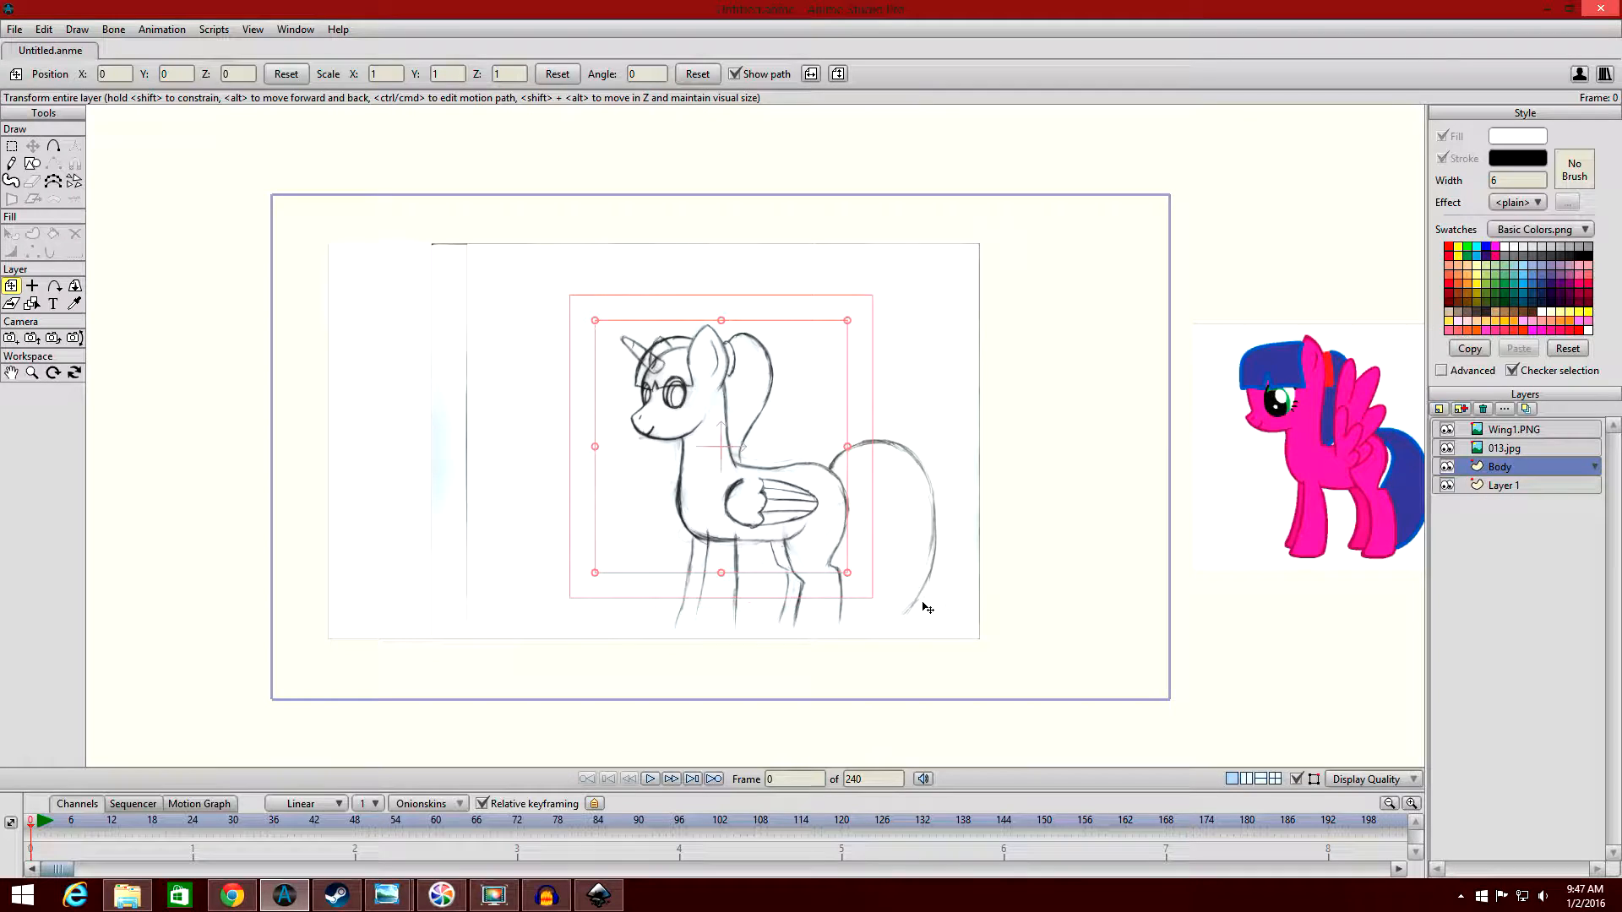
# Draw a rectangle over the pony's chest on the Body layer with the Draw Shape tool.
pyautogui.scroll(1, 915, 593)
pyautogui.moveTo(928, 565); pyautogui.dragTo(925, 518)
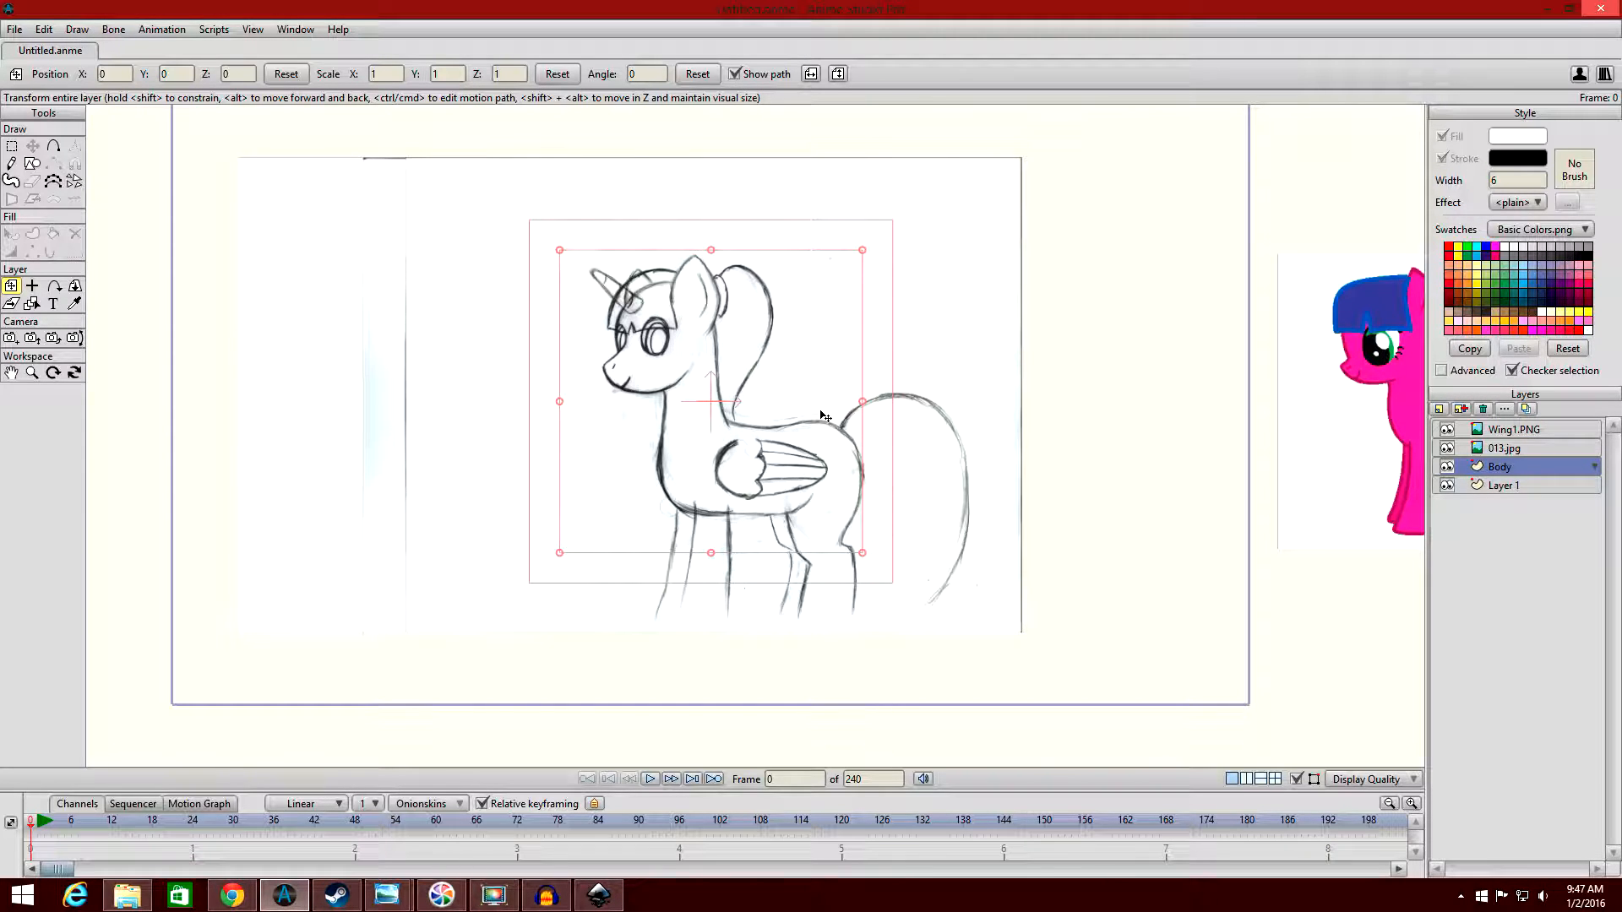
pyautogui.scroll(1, 825, 417)
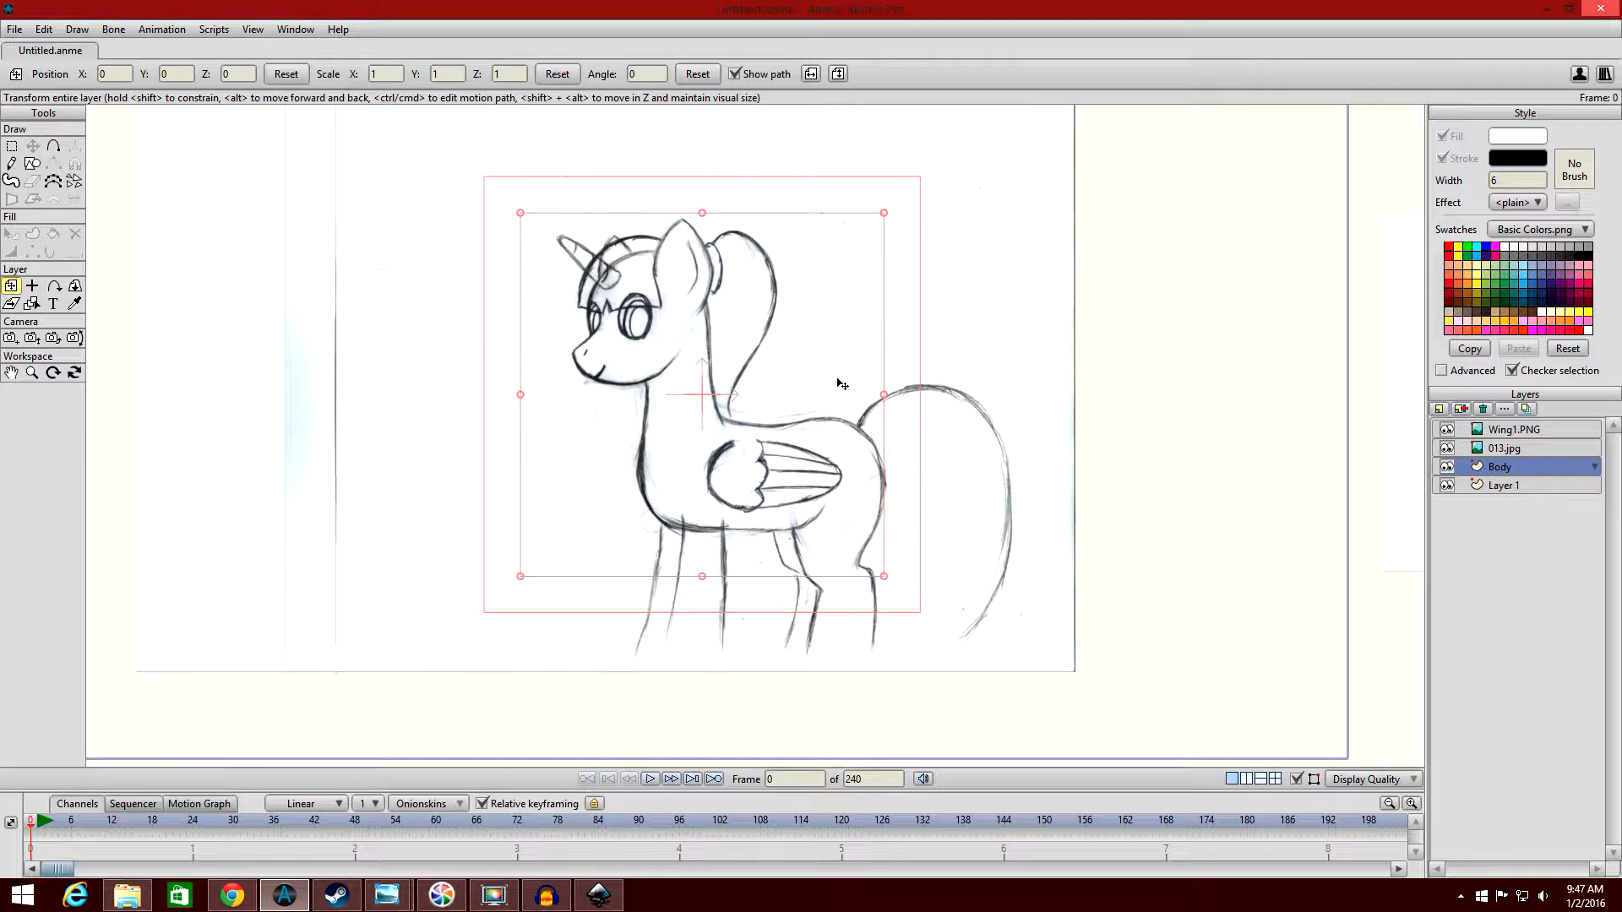
pyautogui.scroll(1, 878, 374)
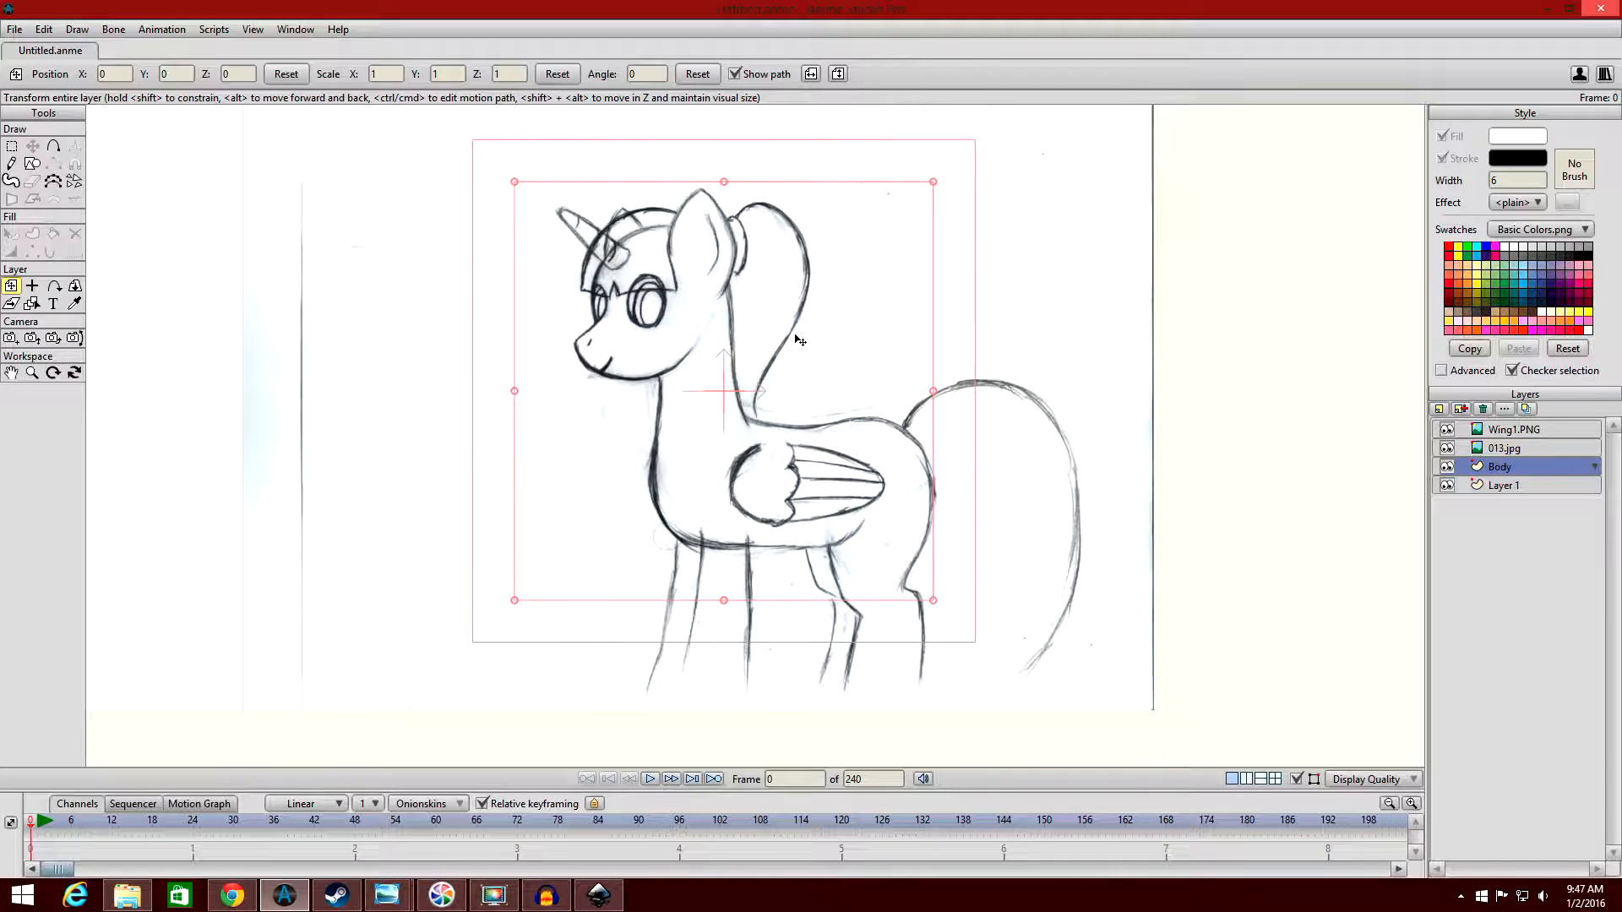
pyautogui.click(39, 158)
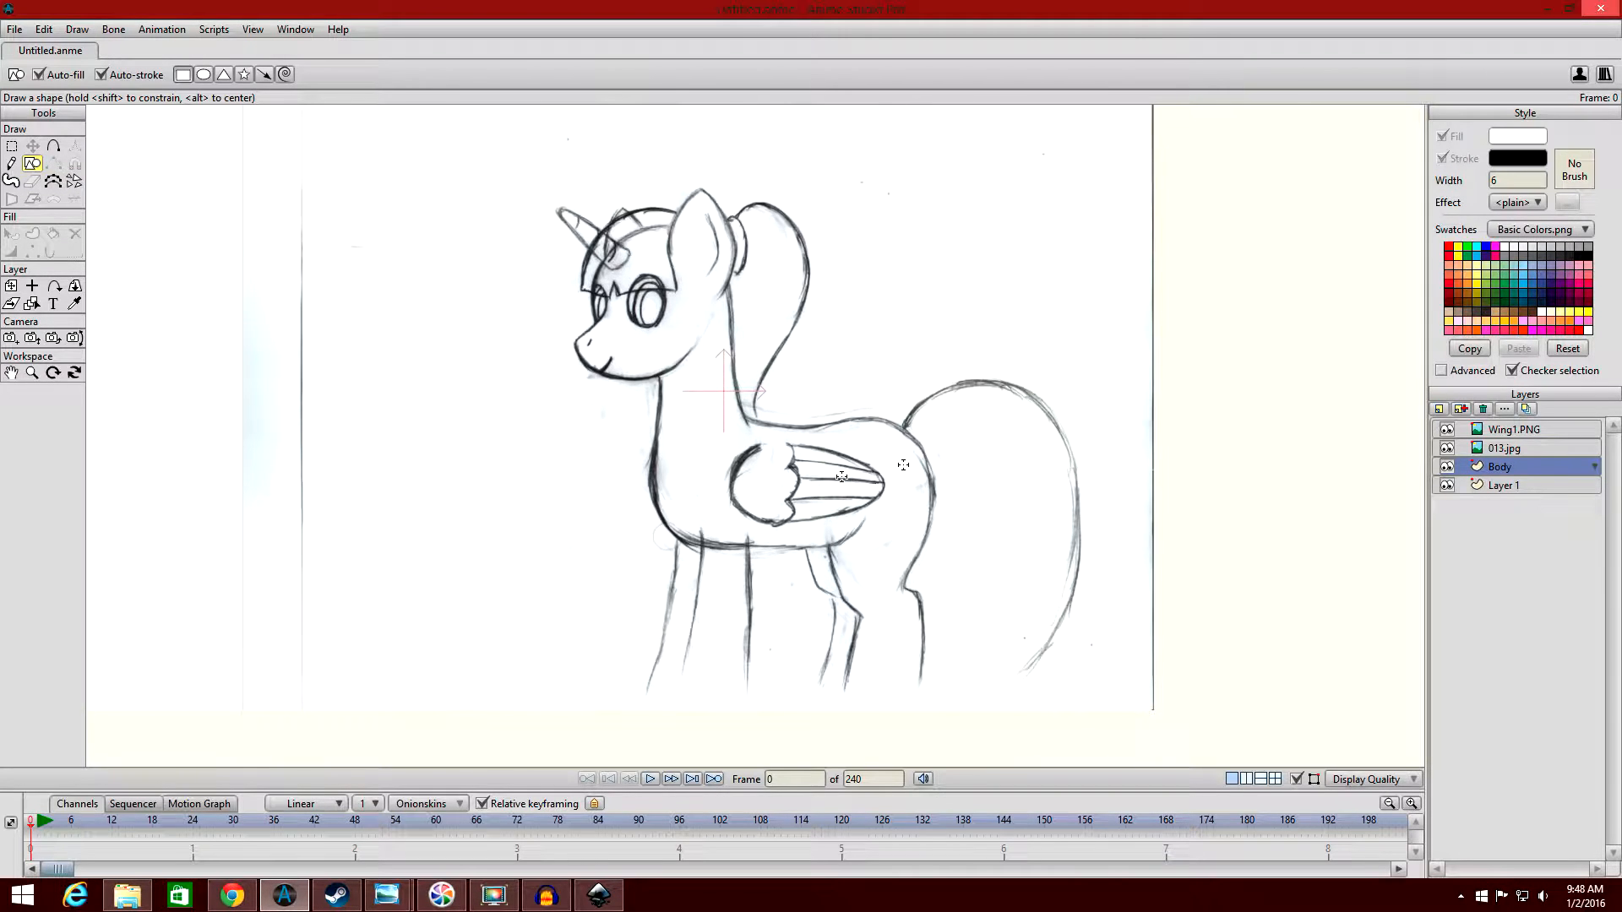
pyautogui.scroll(3, 846, 479)
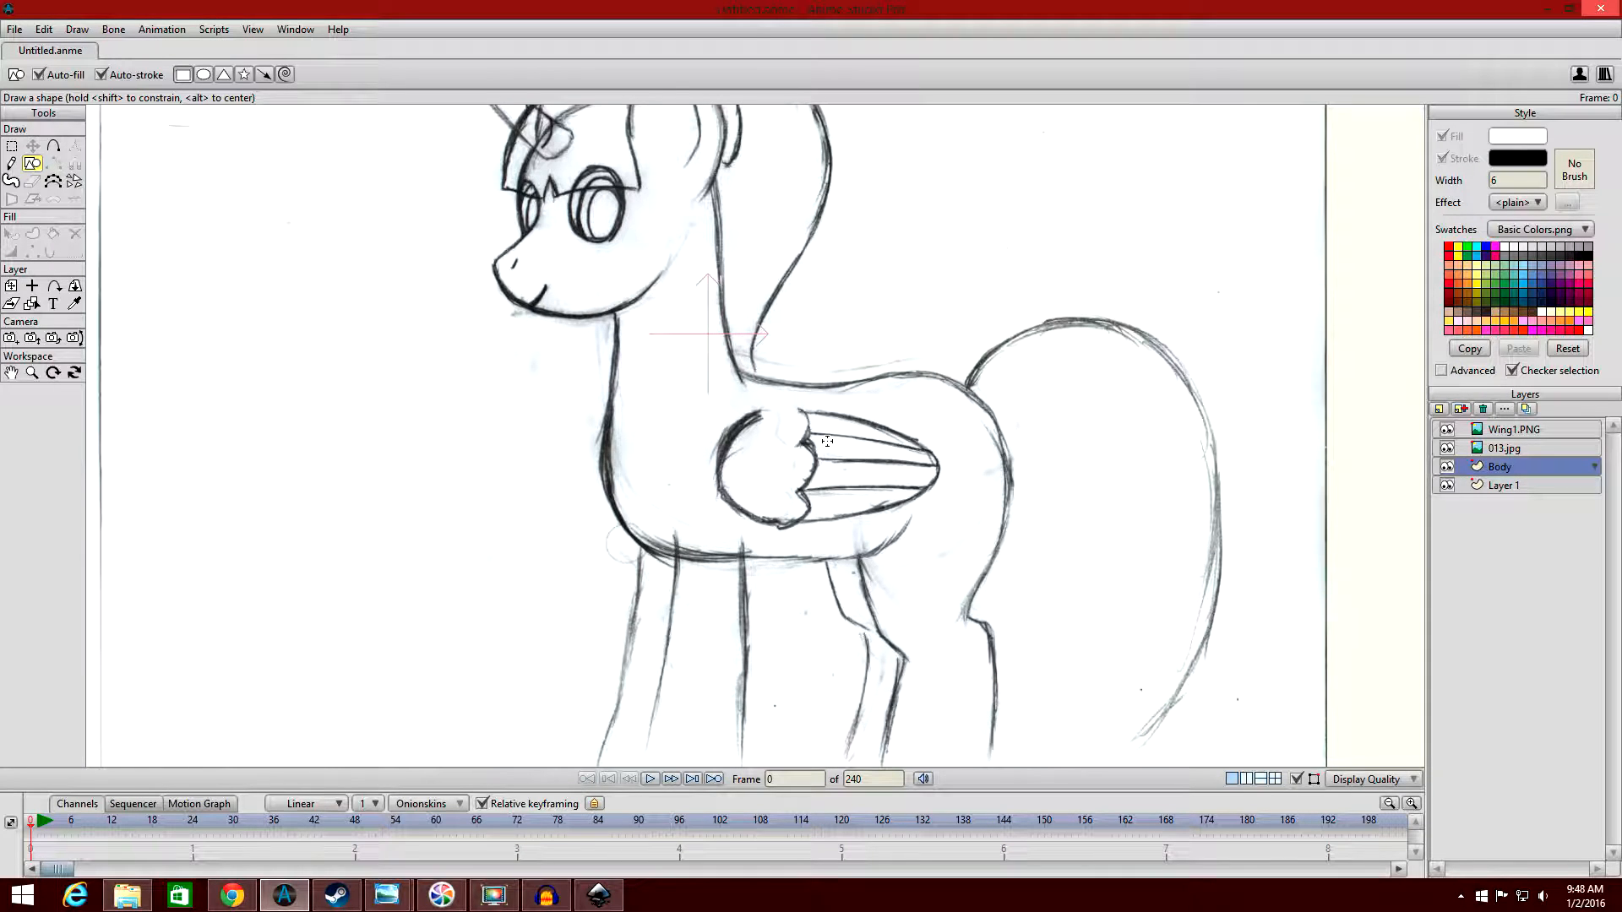
pyautogui.moveTo(590, 507)
pyautogui.mouseDown()
pyautogui.moveTo(816, 380)
pyautogui.moveTo(820, 302)
pyautogui.mouseUp()
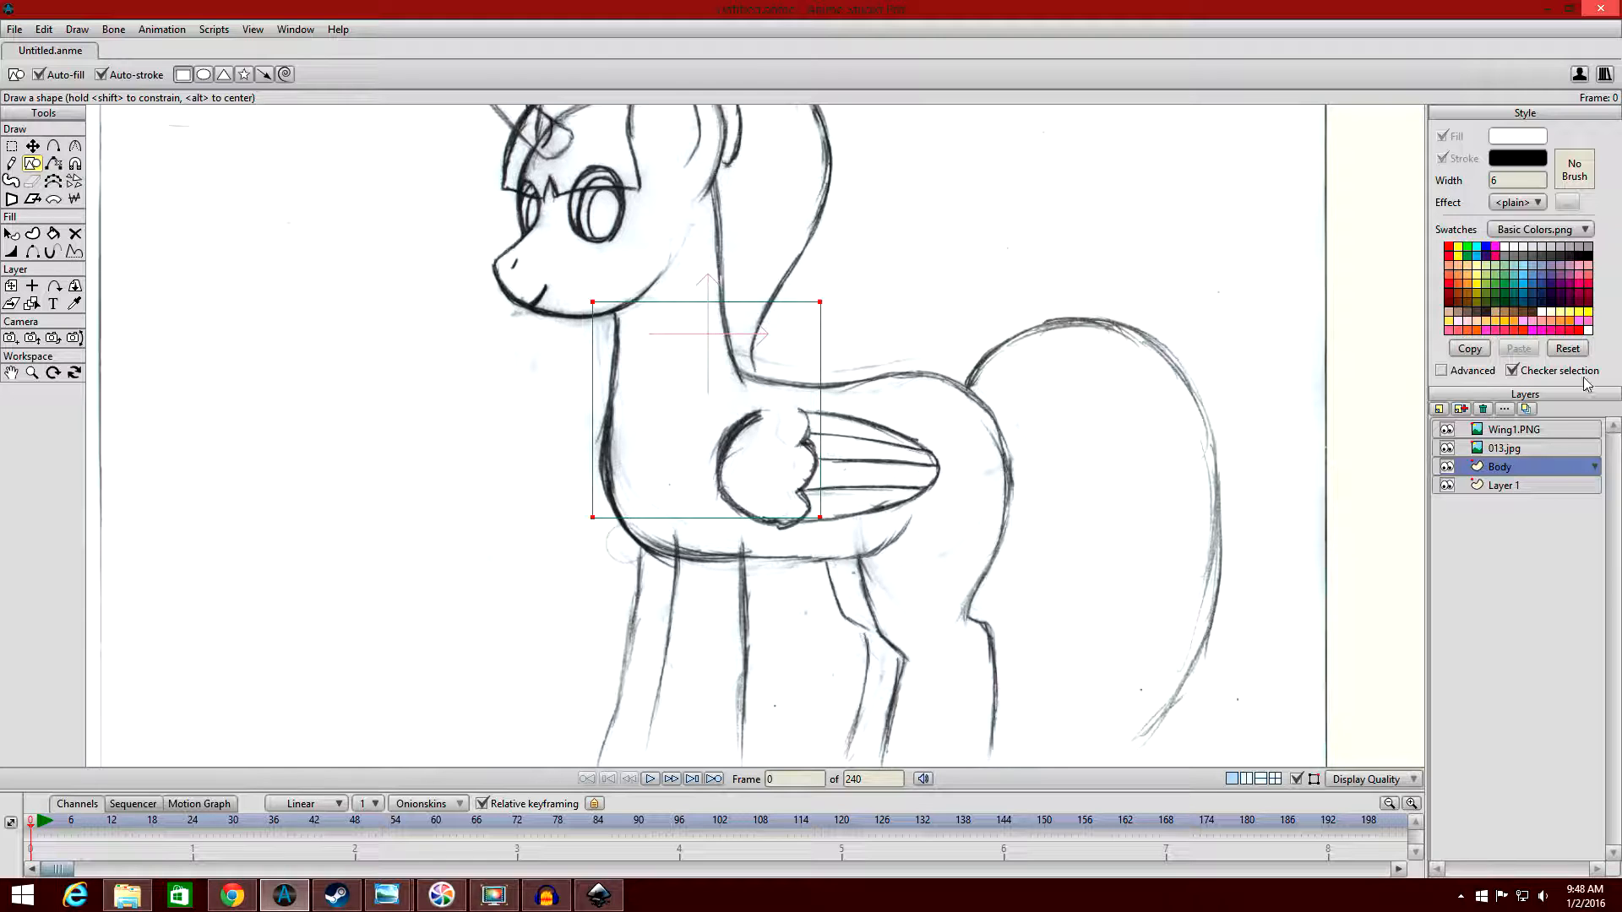
# Try moving the Body layer above Wing1.PNG, and undo that reordering together with the chest rectangle.
pyautogui.moveTo(1487, 468); pyautogui.dragTo(1509, 431)
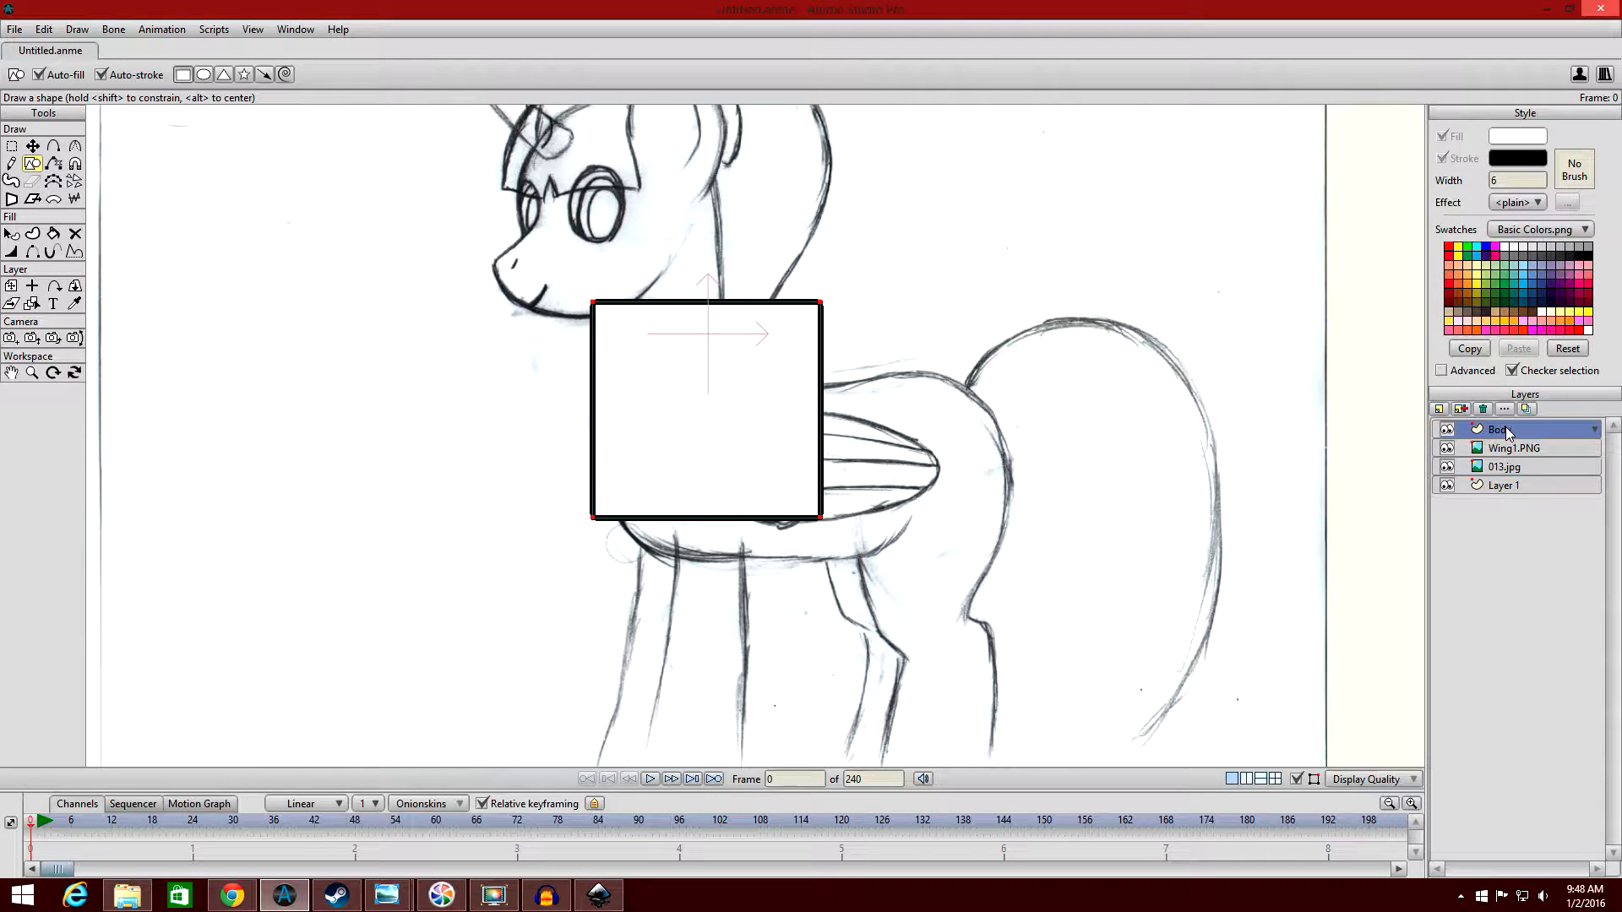
pyautogui.scroll(-2, 971, 338)
pyautogui.scroll(1, 970, 338)
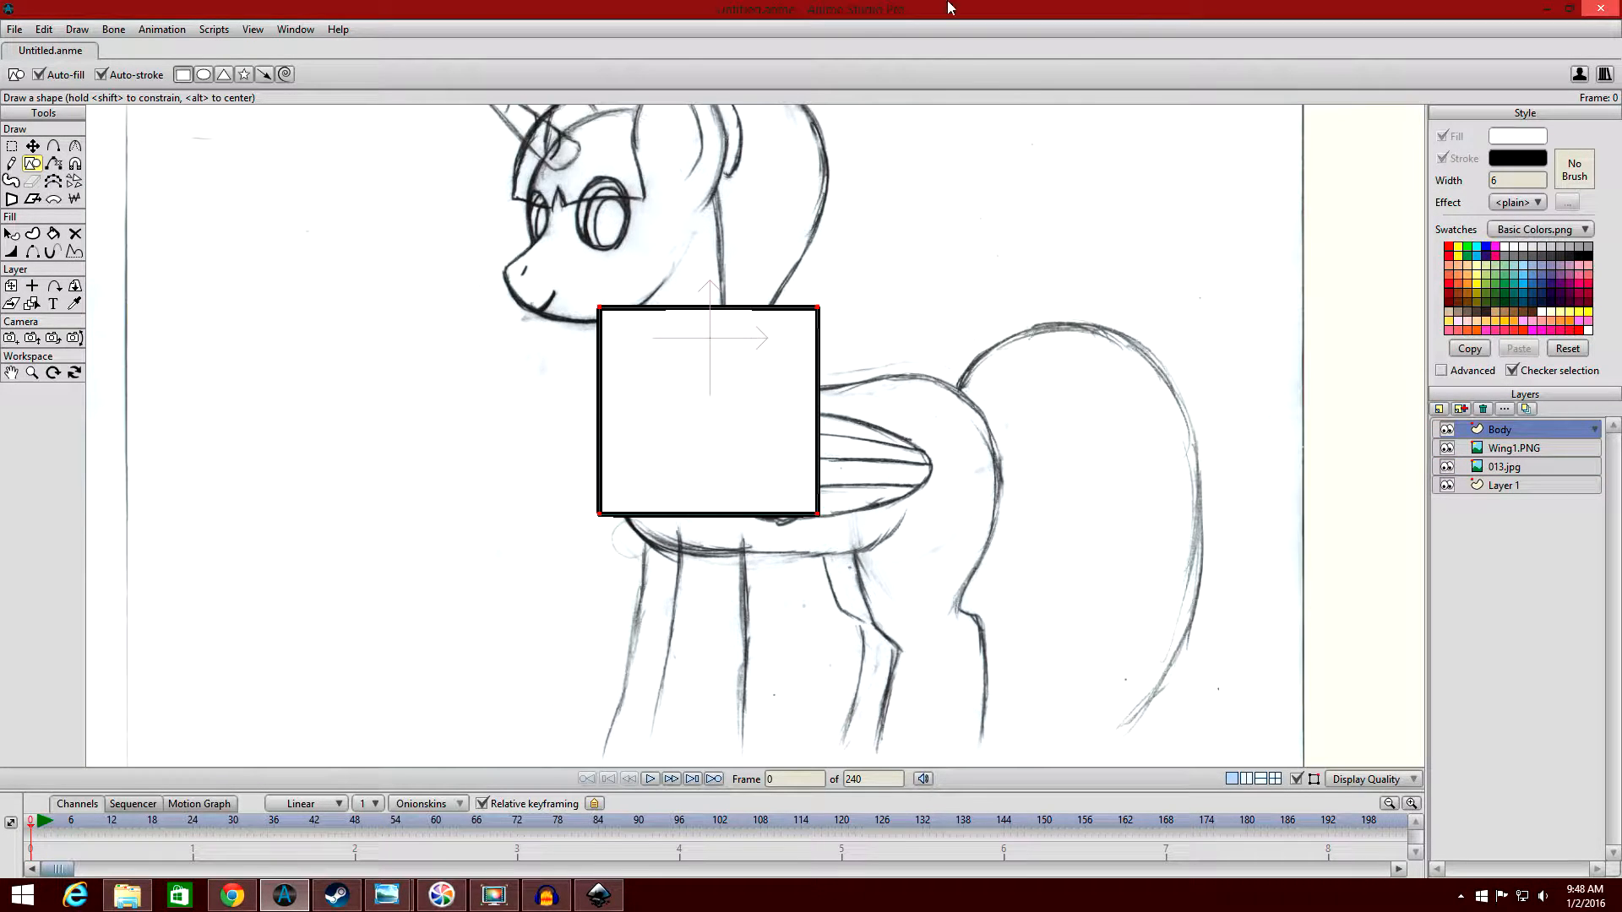
pyautogui.hotkey('ctrl', 'z')
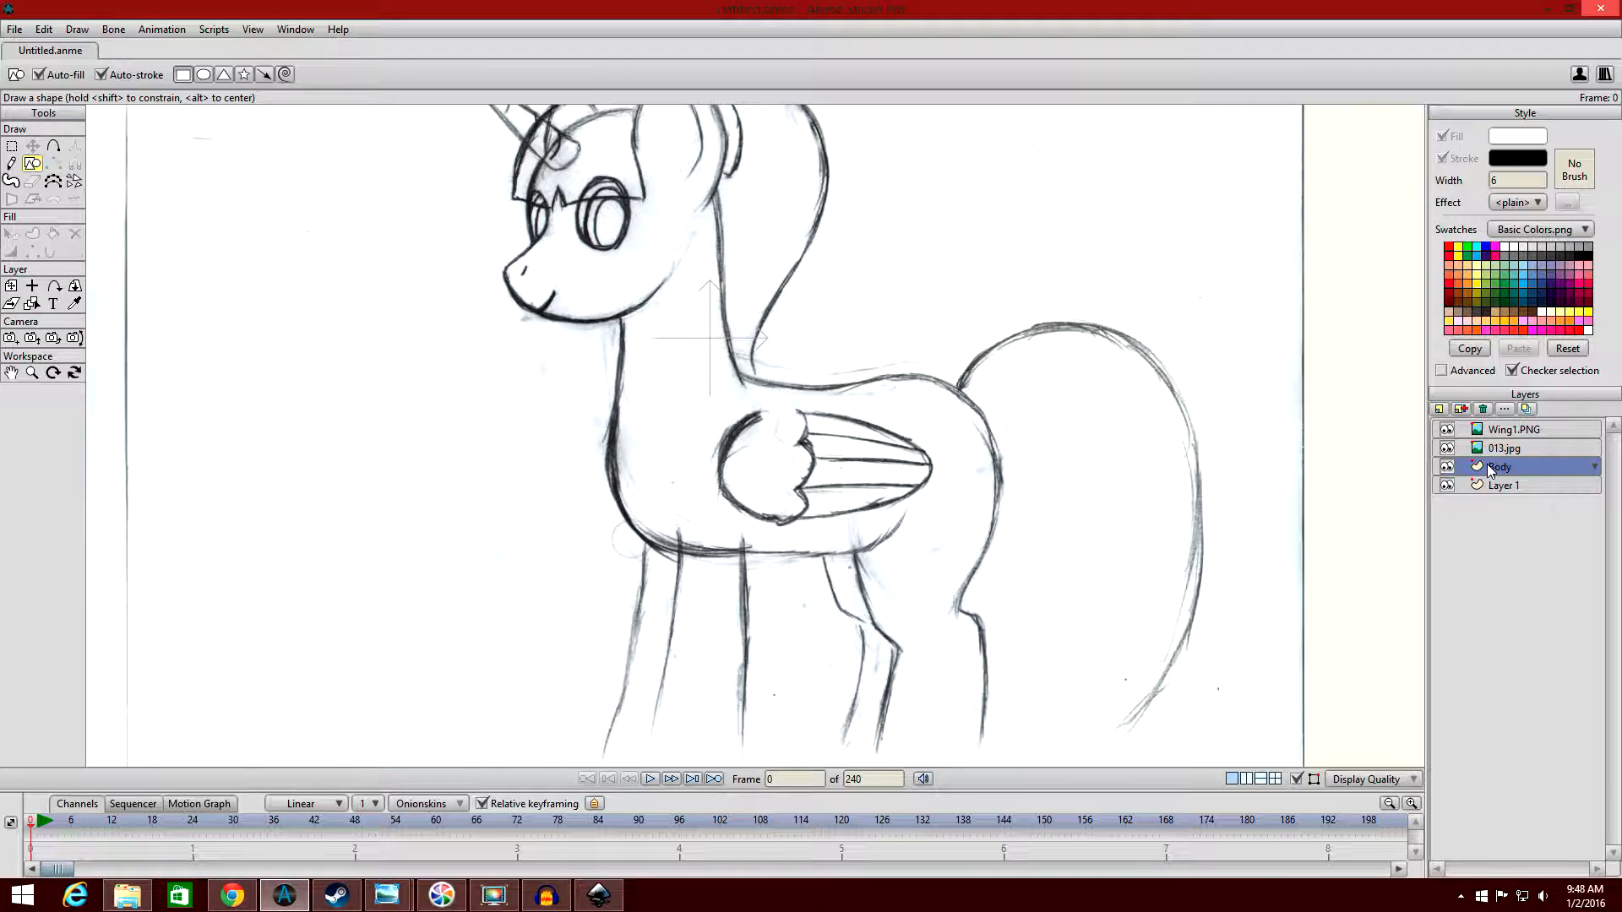
# Move the Body layer to the top of the stack above Wing1.PNG and draw a rectangle covering the pony's torso.
pyautogui.moveTo(1497, 469); pyautogui.dragTo(1511, 427)
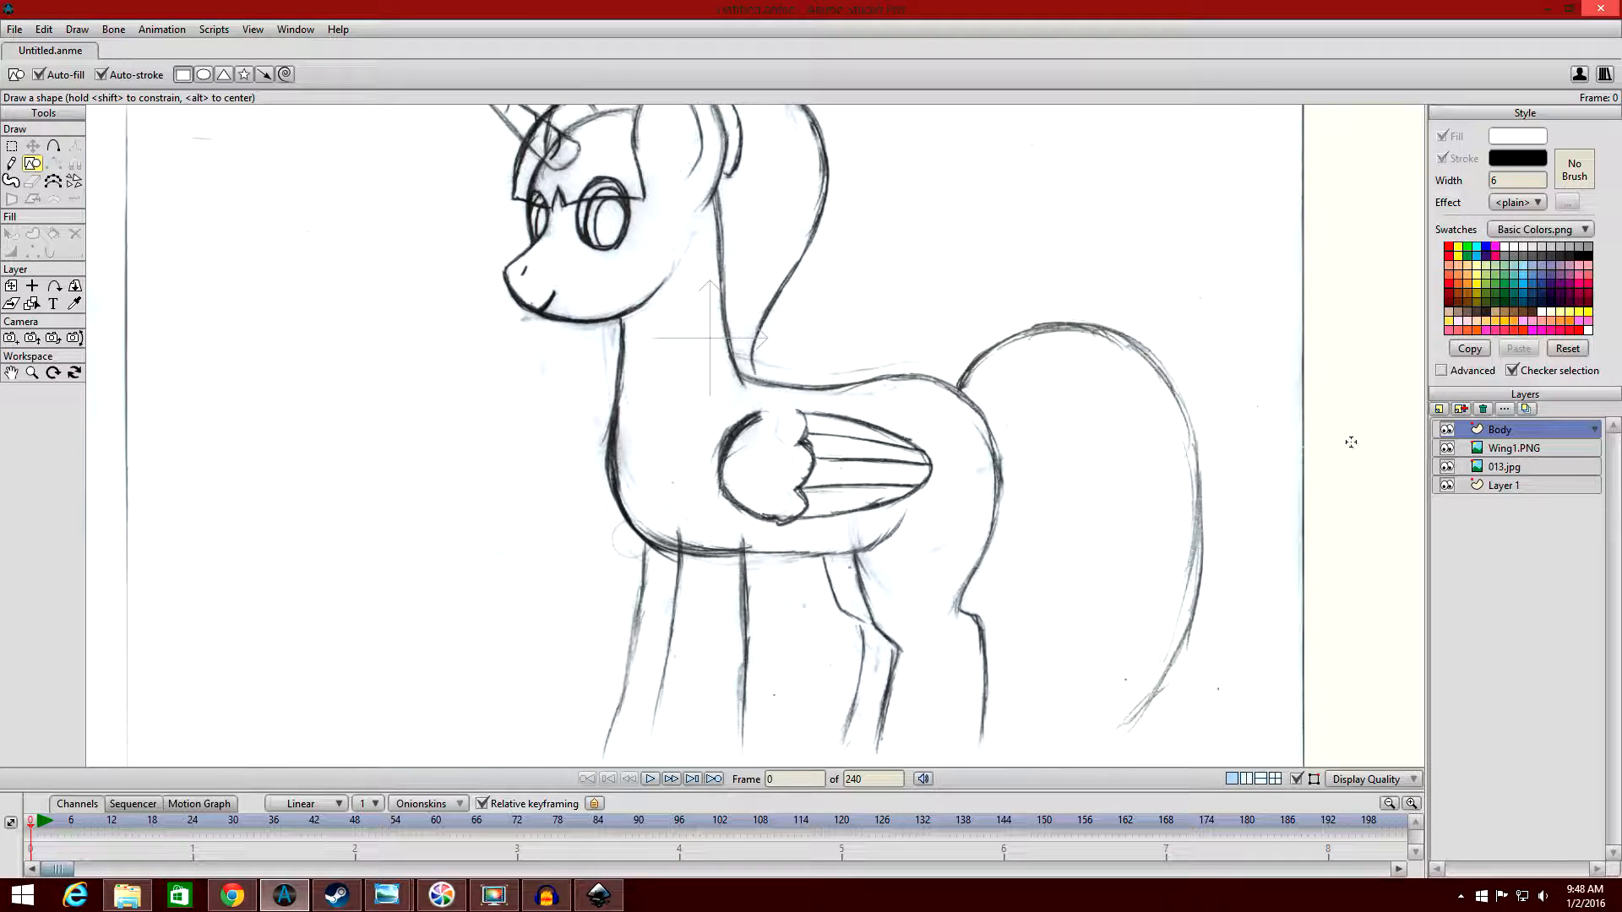
pyautogui.moveTo(593, 257)
pyautogui.mouseDown()
pyautogui.moveTo(676, 365)
pyautogui.moveTo(898, 571)
pyautogui.mouseUp()
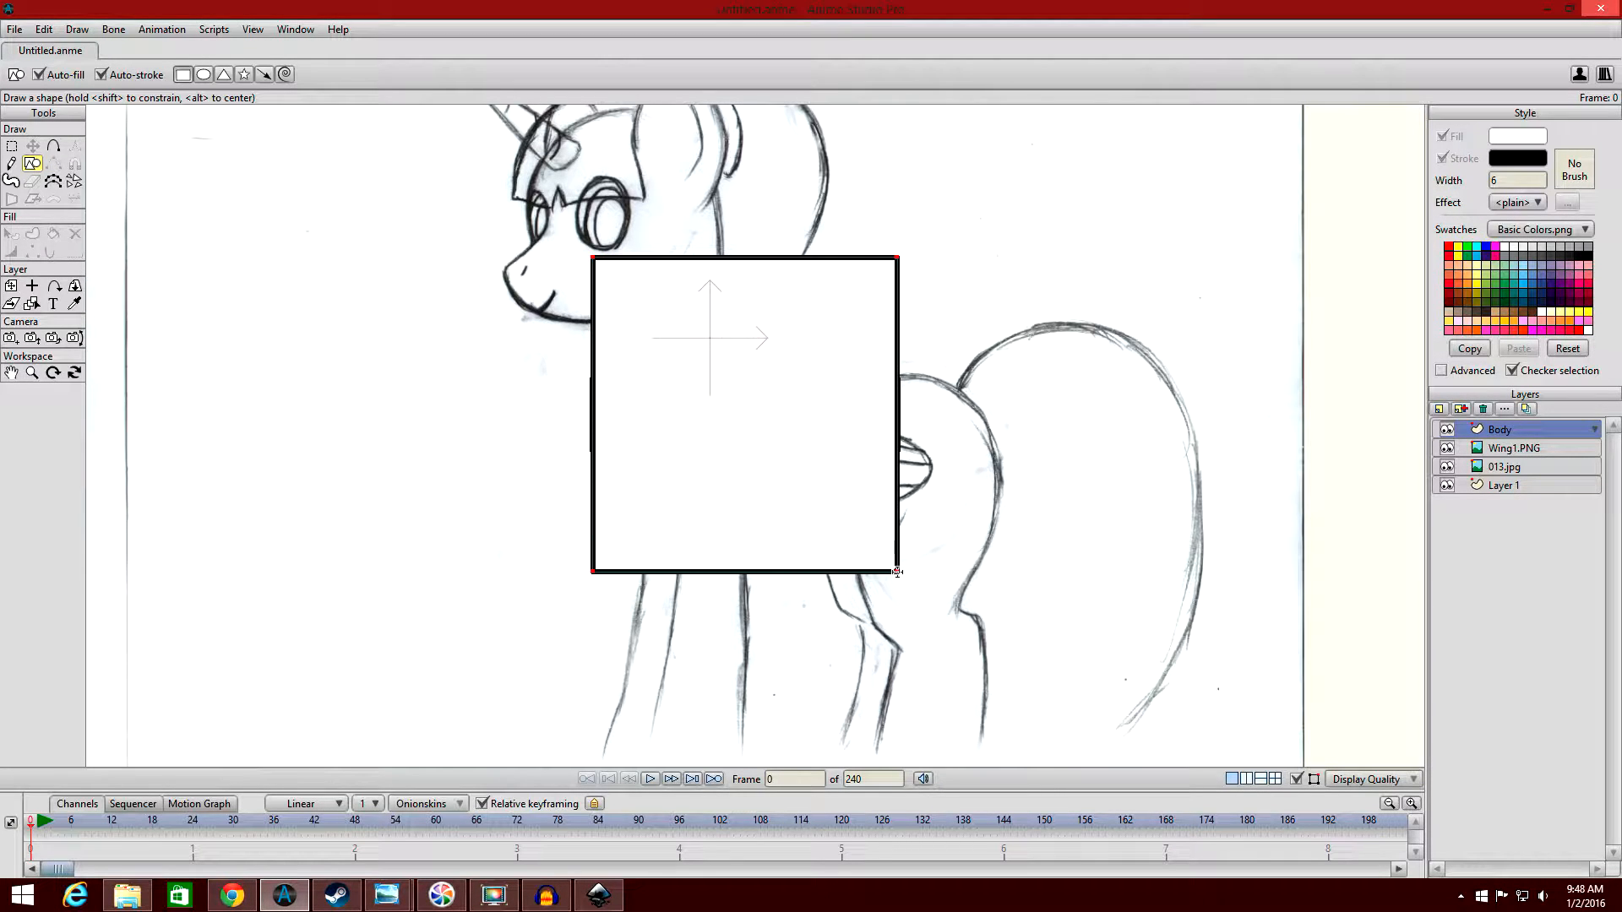
pyautogui.scroll(-2, 896, 458)
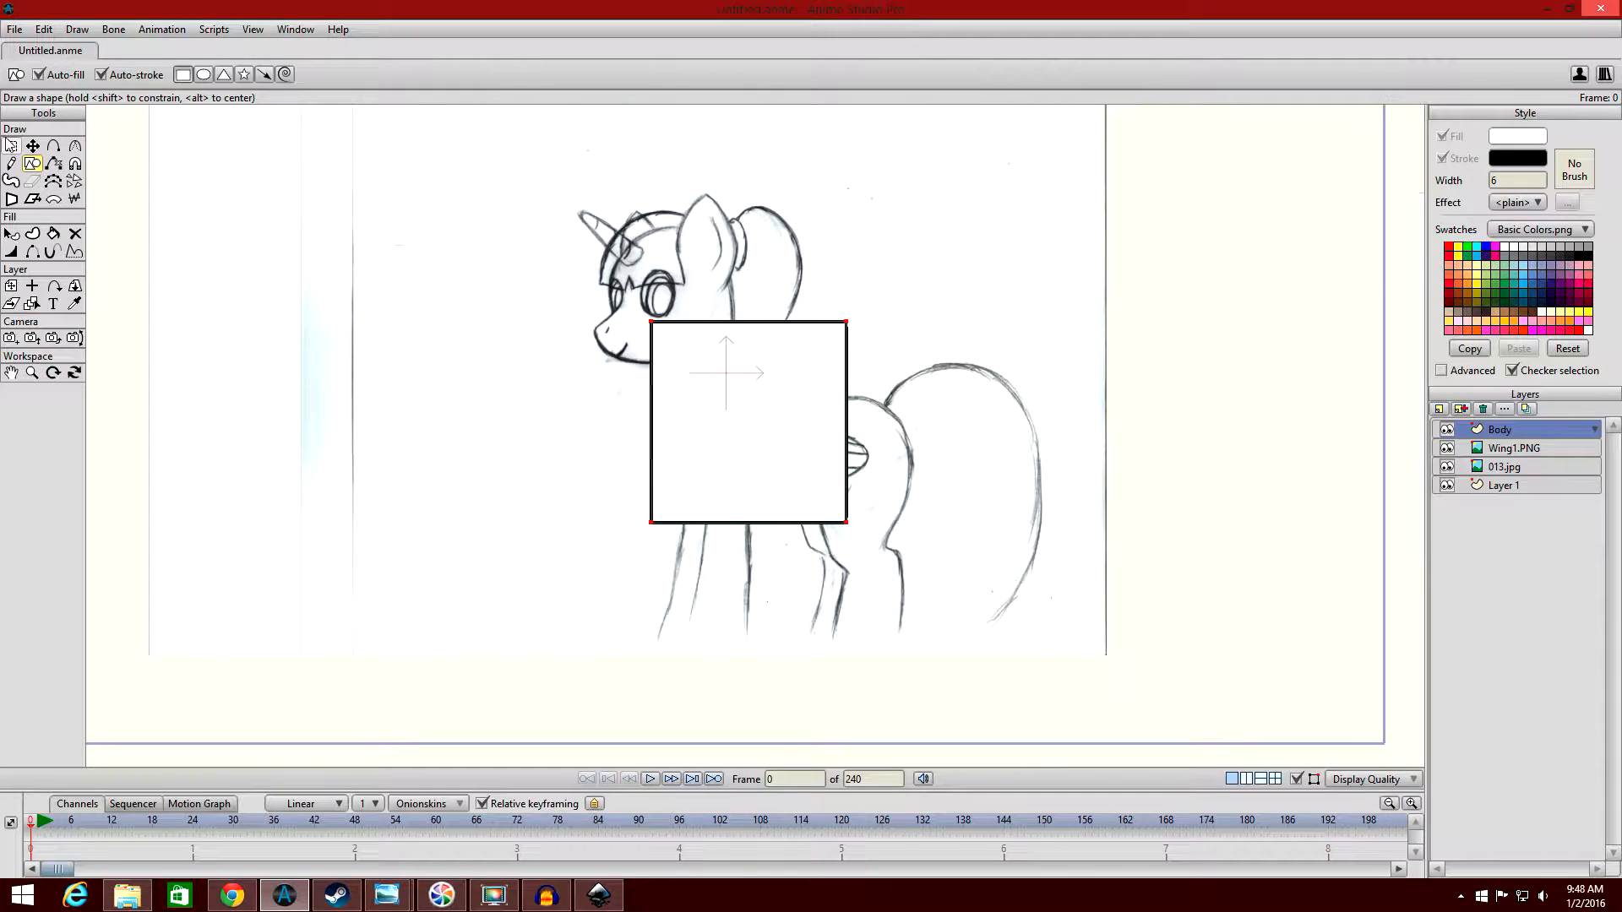
# Try moving the Body layer over the colour reference at about X 2.40, and undo the move.
pyautogui.click(11, 285)
pyautogui.scroll(-1, 699, 281)
pyautogui.moveTo(758, 419); pyautogui.dragTo(1468, 447)
pyautogui.scroll(-1, 1339, 448)
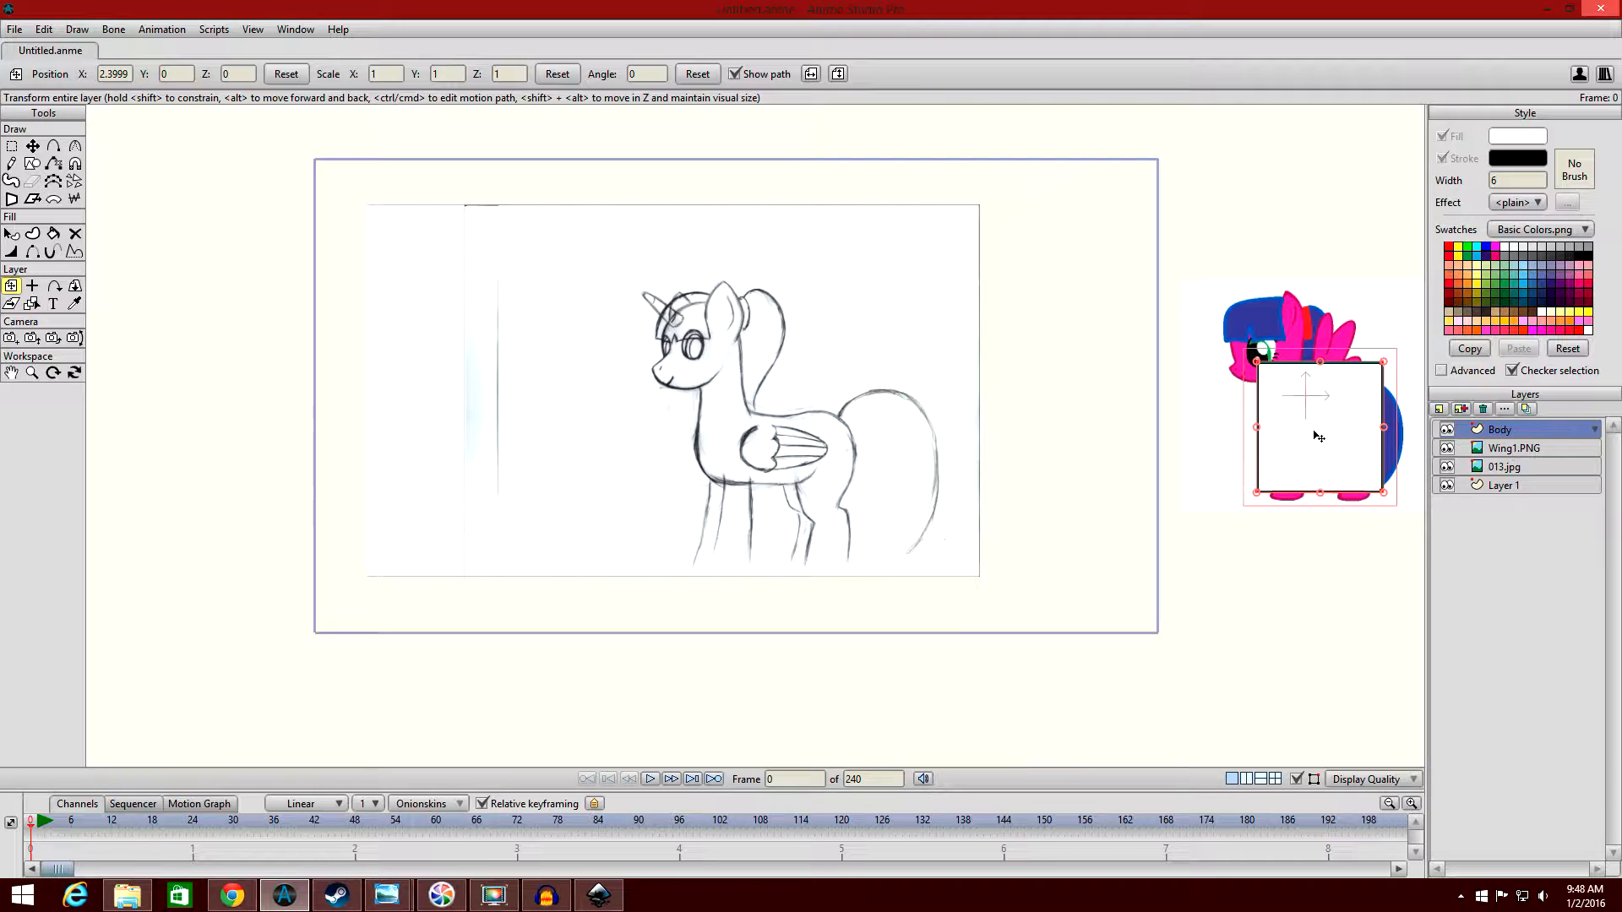
pyautogui.hotkey('ctrl', 'z')
# Compare the torso rectangle on the sketch with the pony in the Wing1.PNG colour reference.
pyautogui.scroll(1, 1049, 356)
pyautogui.scroll(3, 1049, 356)
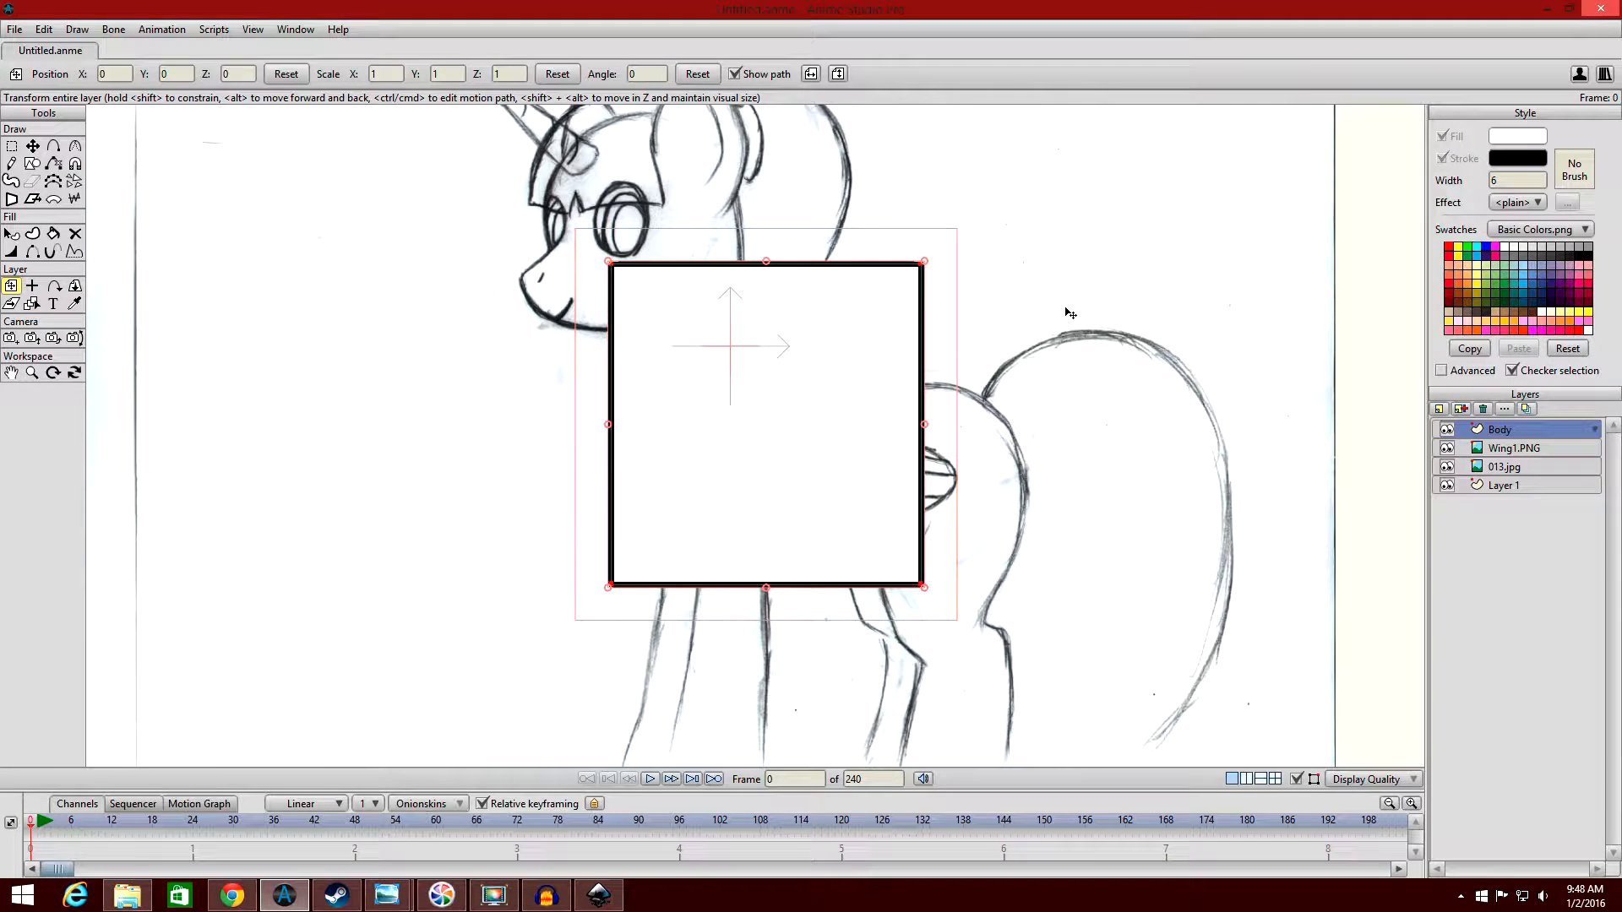
pyautogui.scroll(-3, 1073, 320)
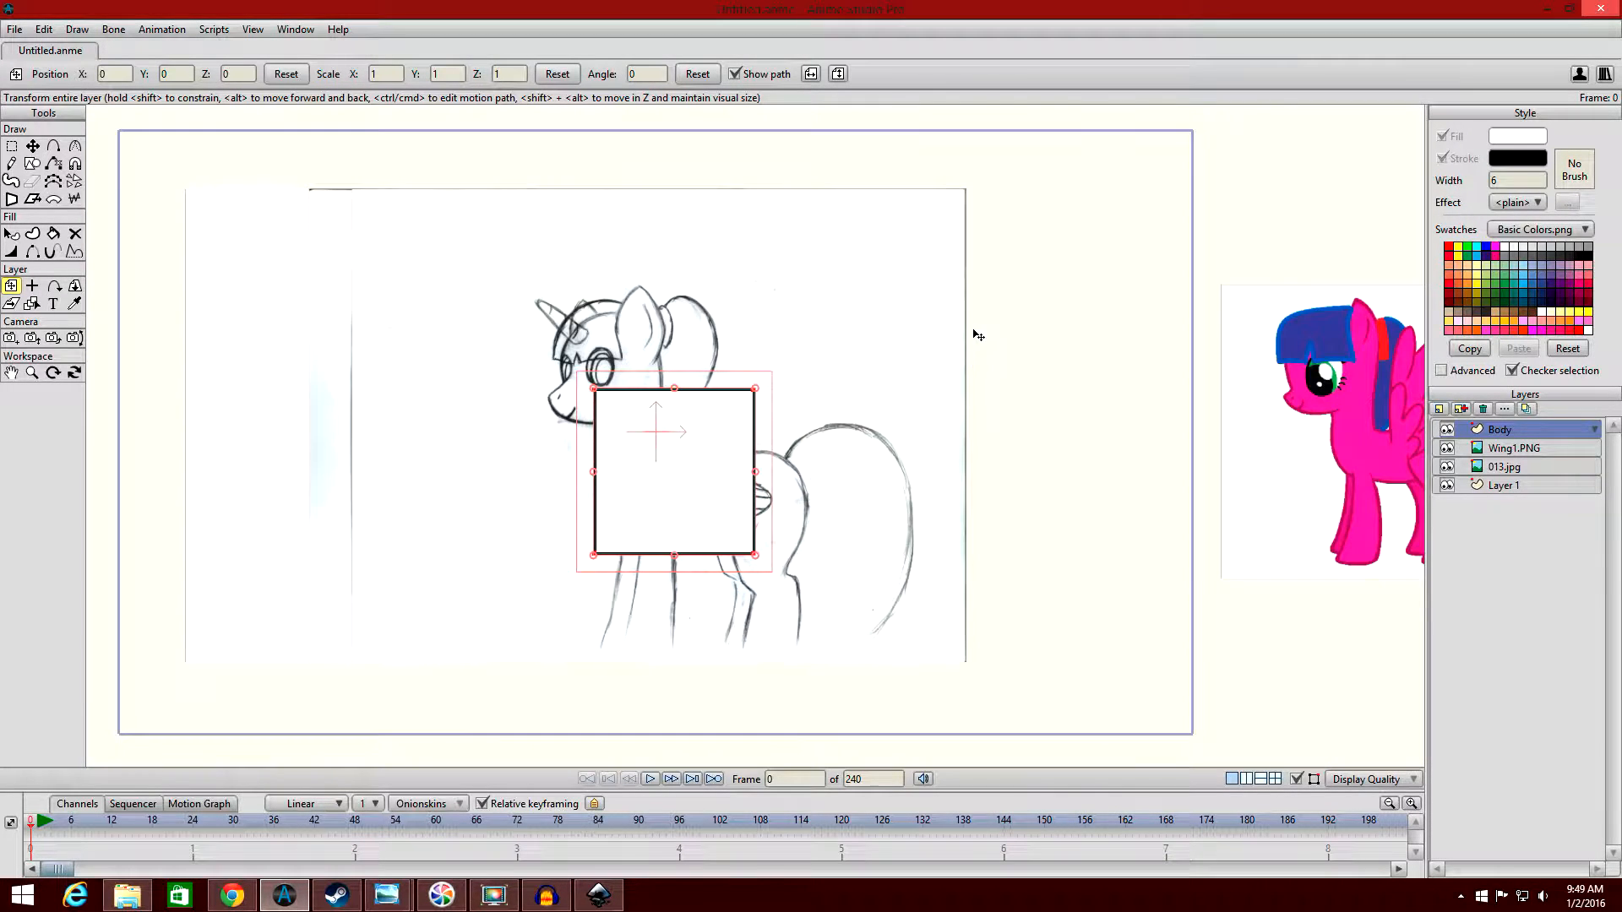
pyautogui.scroll(-3, 972, 338)
pyautogui.scroll(-1, 900, 301)
pyautogui.scroll(1, 900, 301)
pyautogui.moveTo(901, 300); pyautogui.dragTo(613, 308)
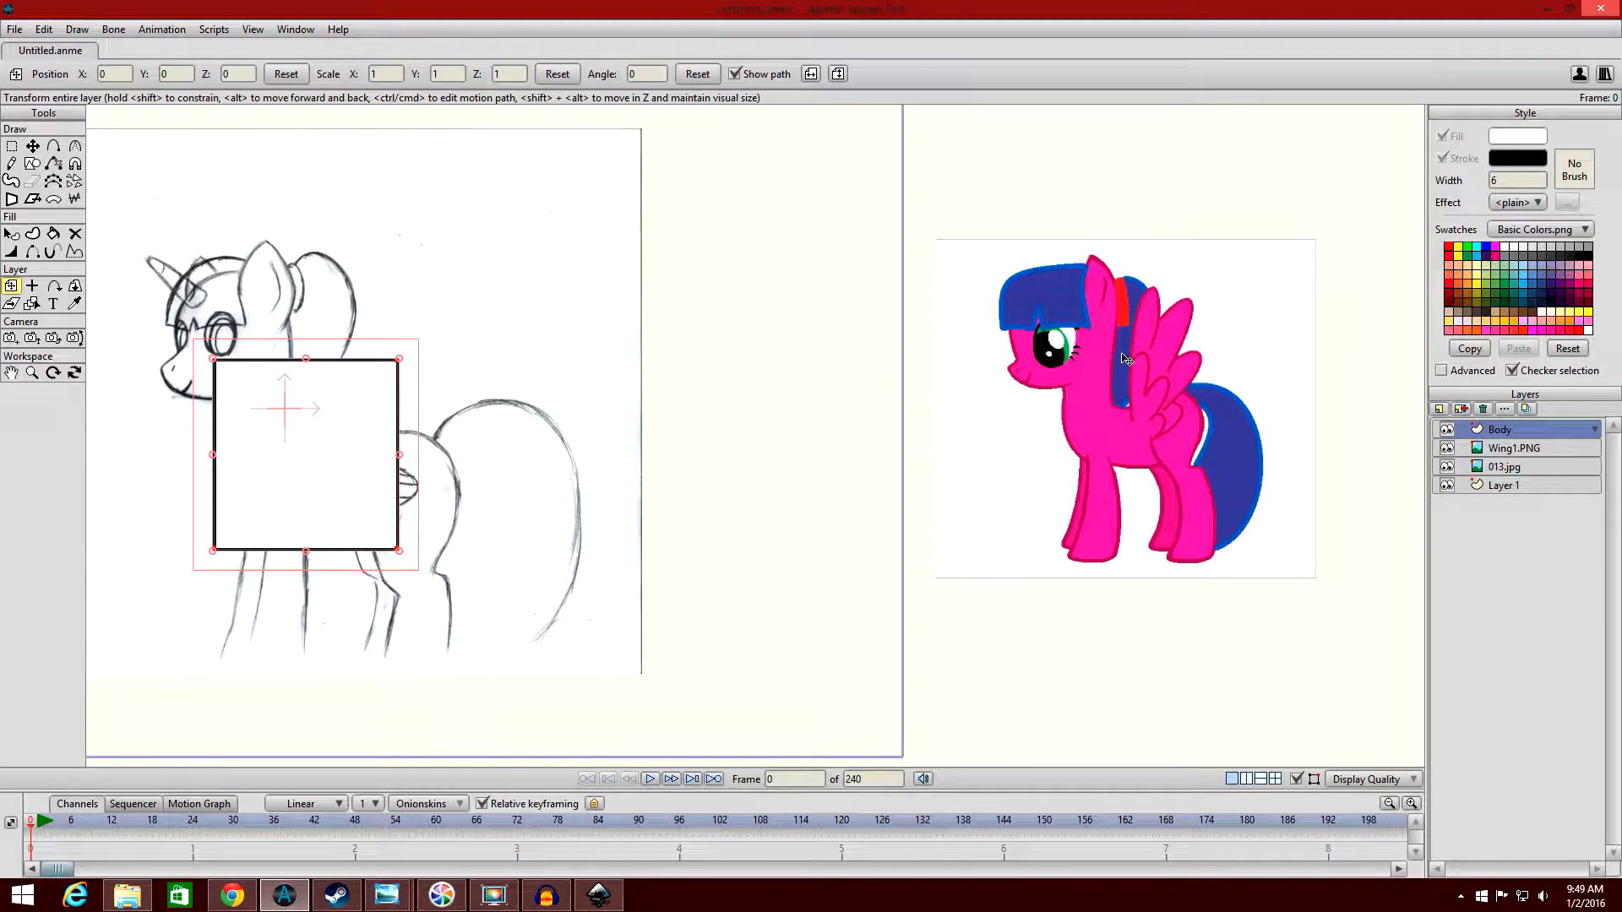
pyautogui.moveTo(1145, 412); pyautogui.dragTo(995, 397)
pyautogui.scroll(1, 991, 392)
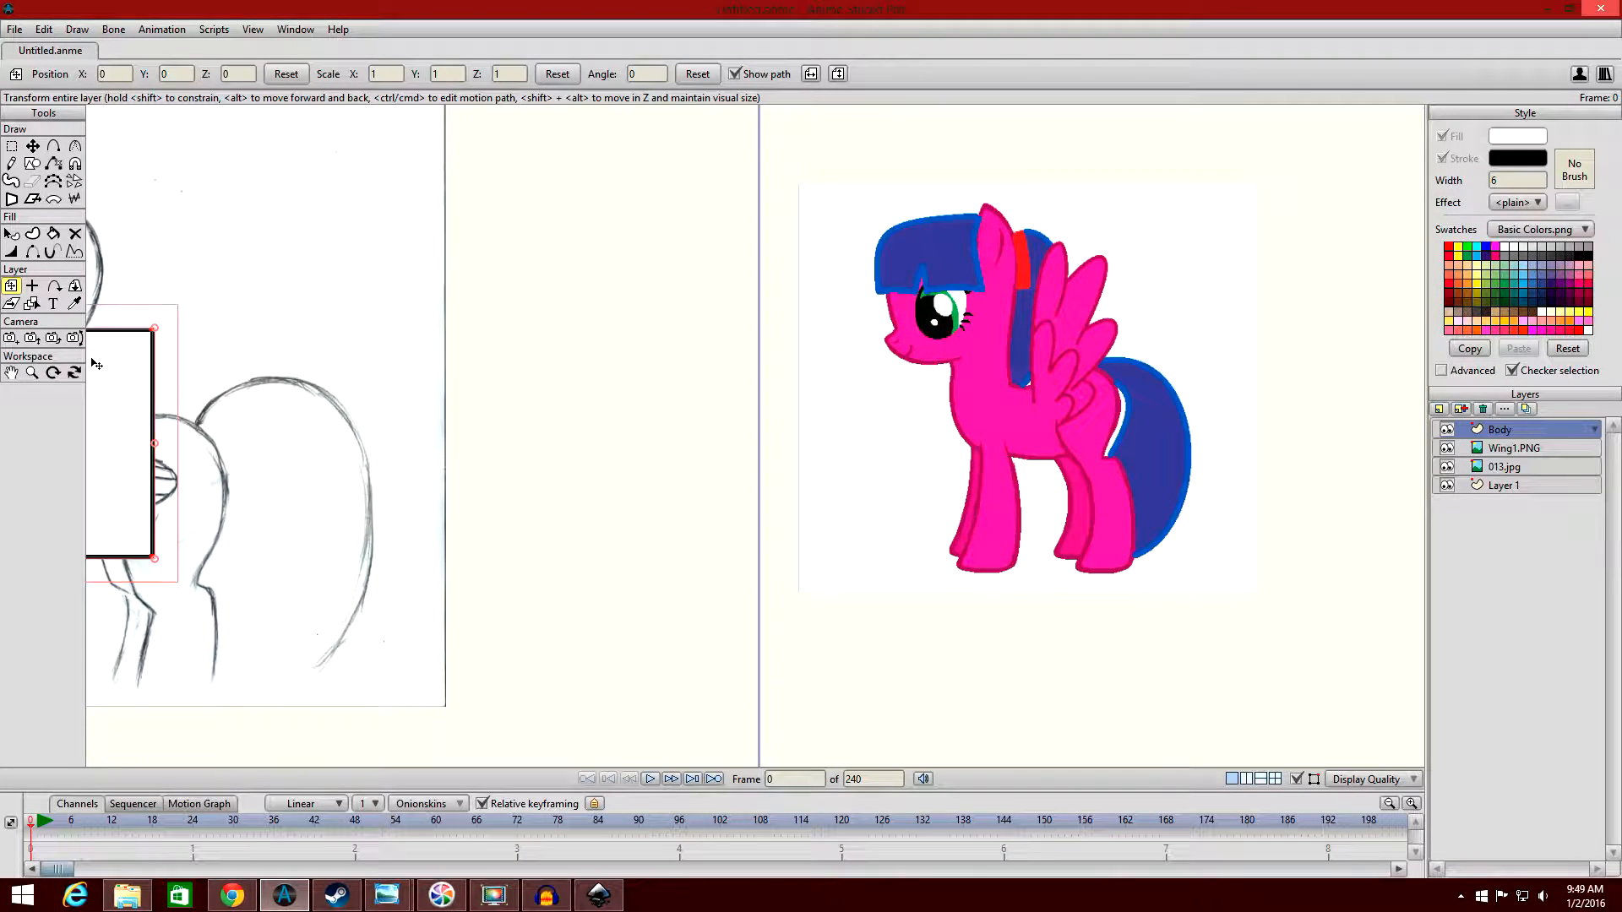
pyautogui.moveTo(484, 449); pyautogui.dragTo(824, 467)
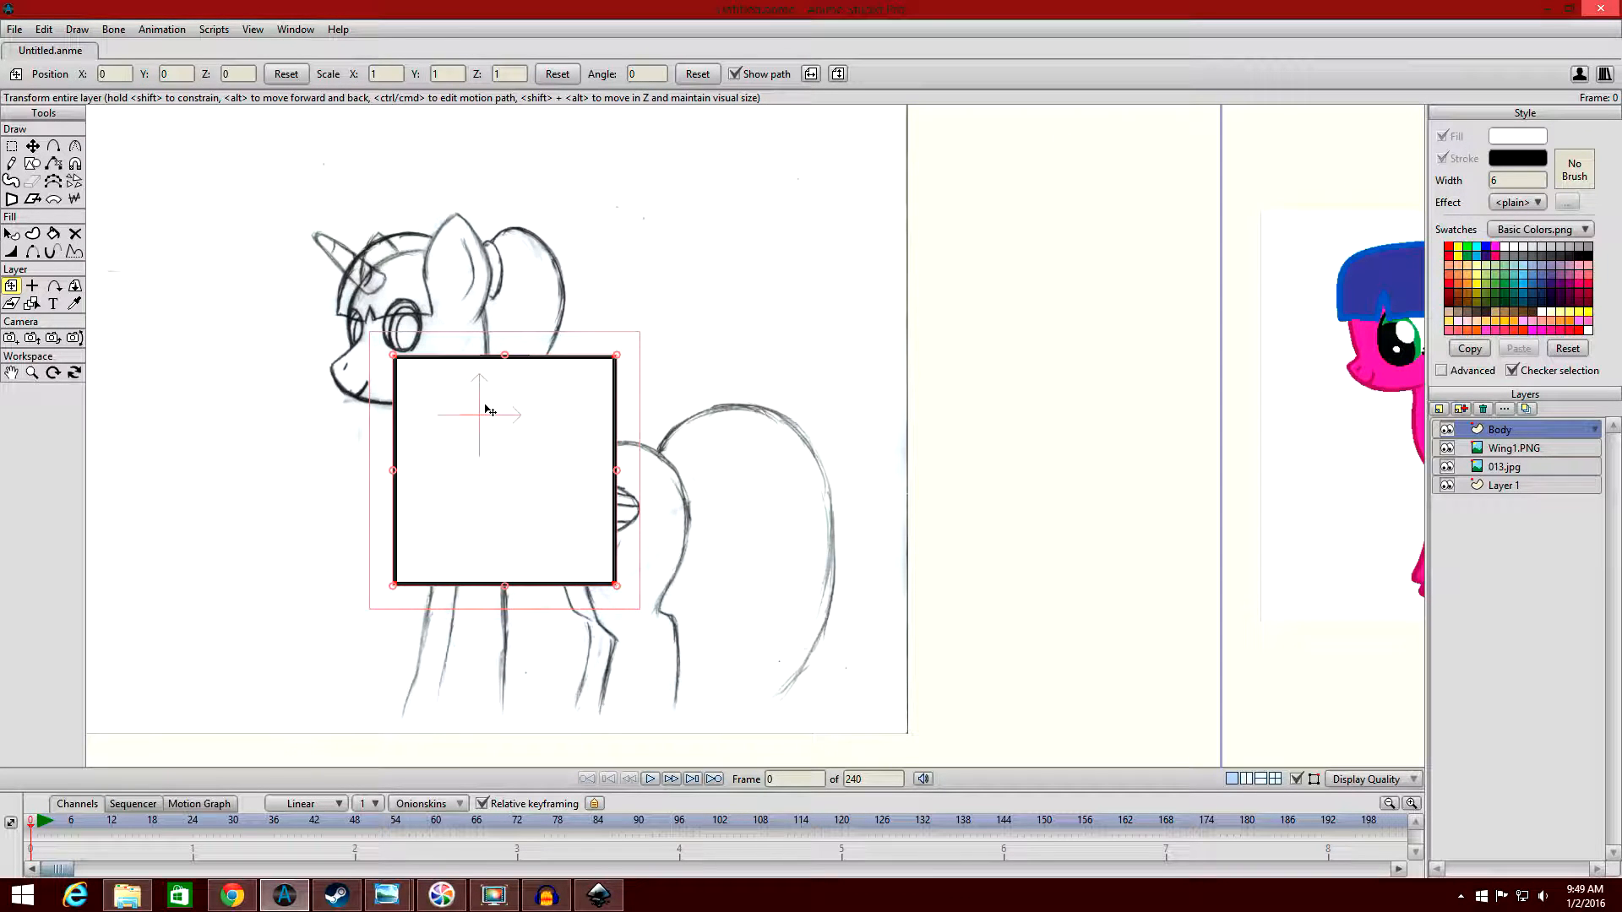
# Sample the pink of the reference pony's body as the fill colour with the Eyedropper tool.
pyautogui.moveTo(988, 468)
pyautogui.mouseDown()
pyautogui.moveTo(718, 453)
pyautogui.moveTo(590, 424)
pyautogui.mouseUp()
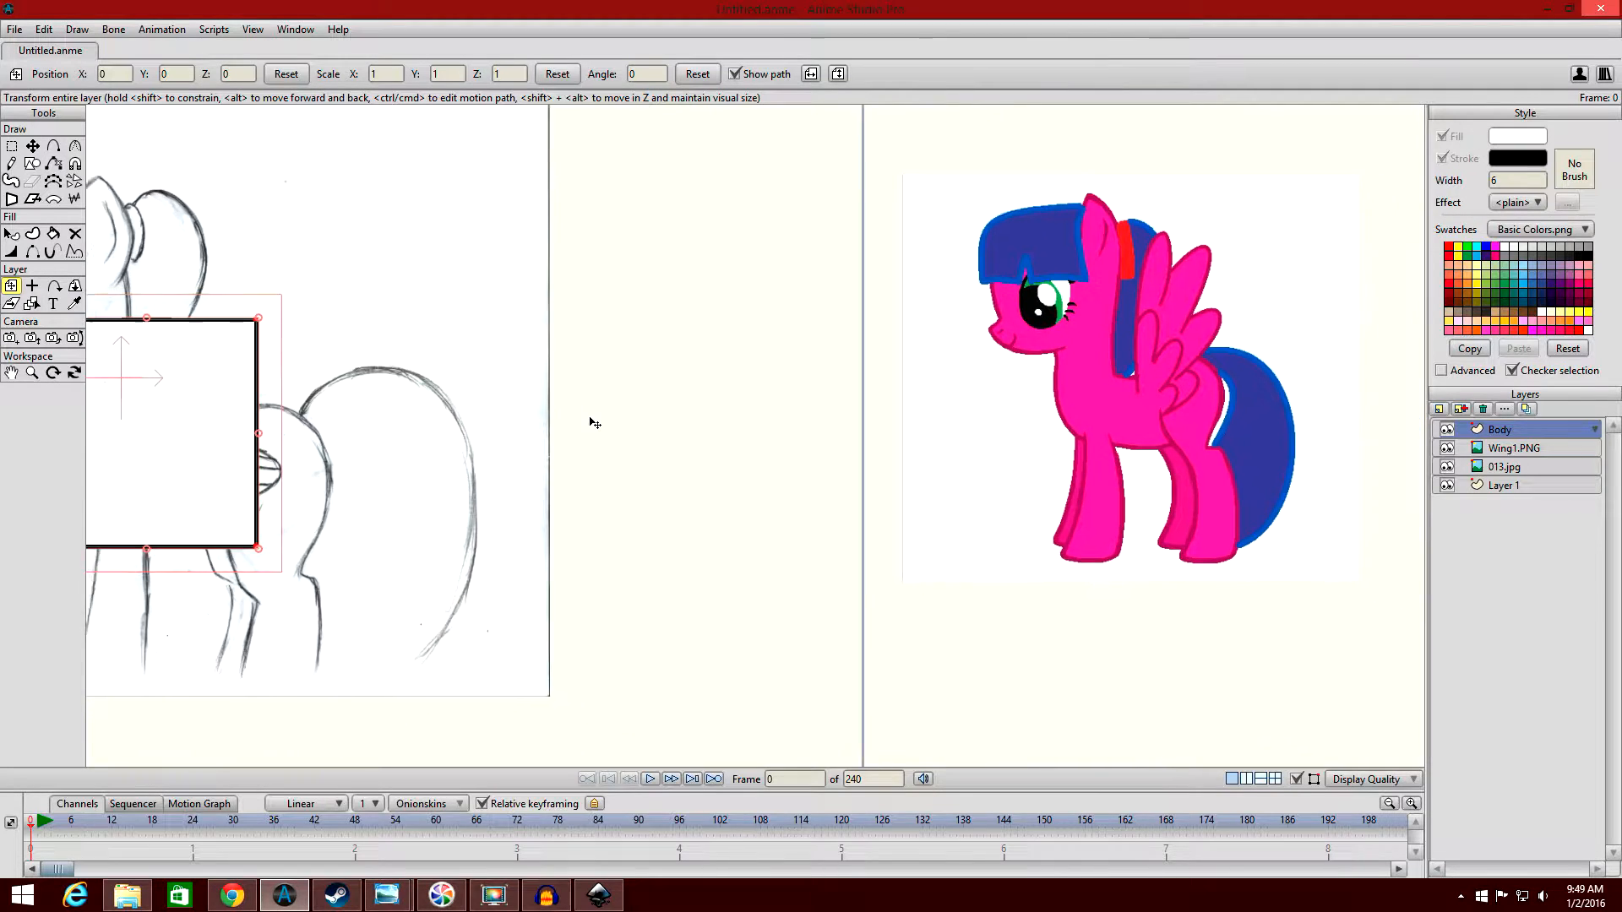
pyautogui.scroll(1, 507, 399)
pyautogui.click(78, 304)
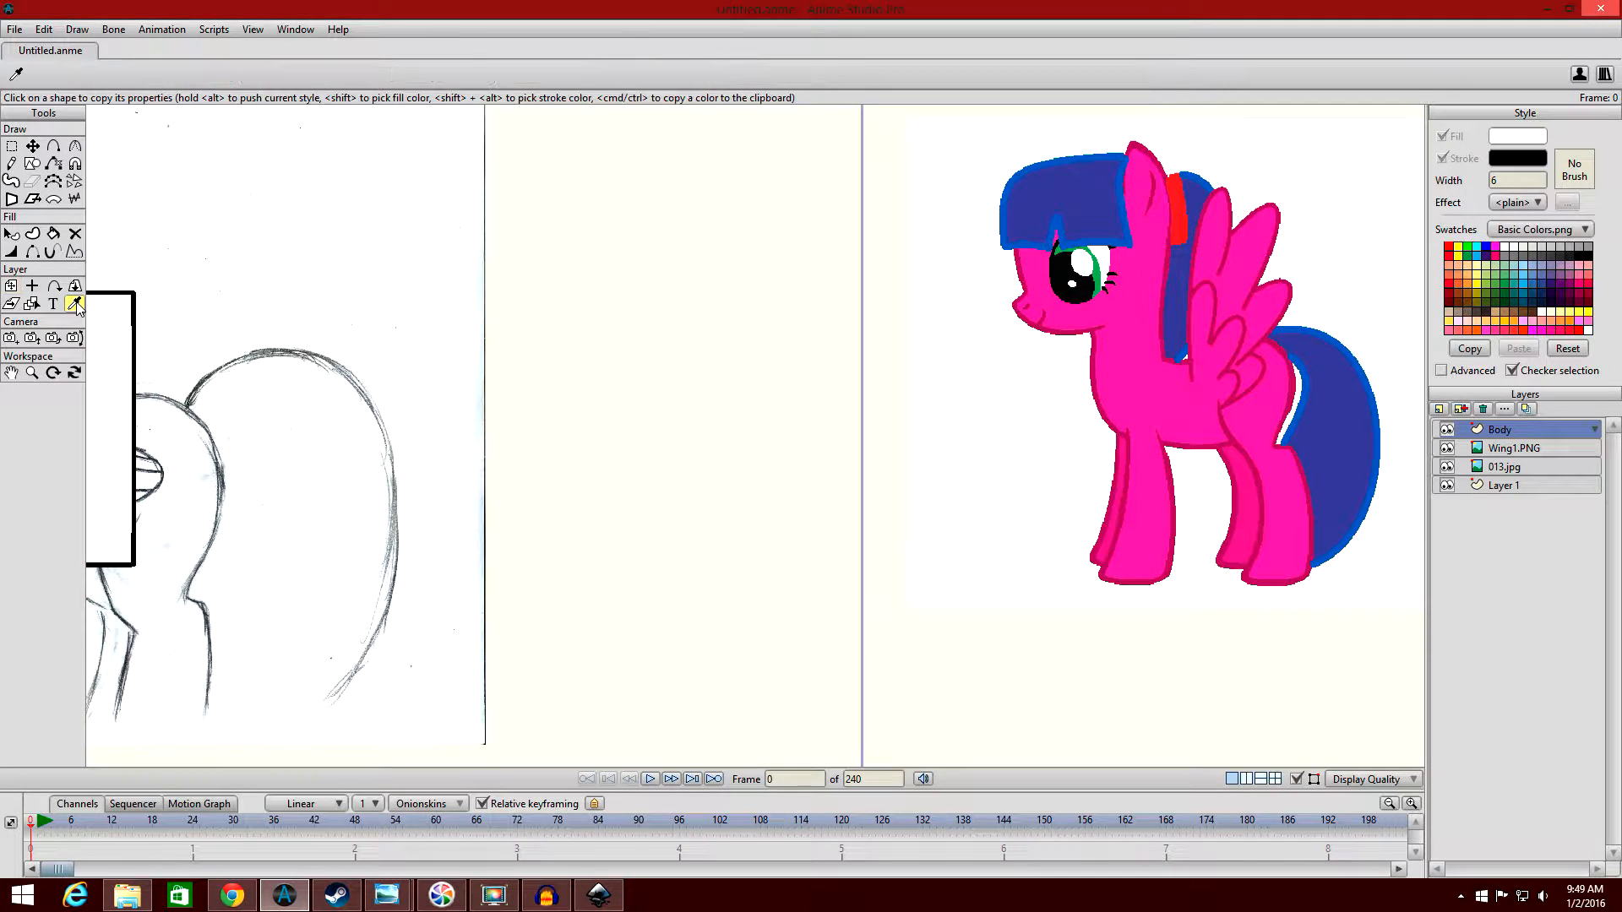
pyautogui.click(1132, 383)
# Look up the hex code of the sampled pink fill in the colour picker and accept the dialog.
pyautogui.moveTo(1125, 390); pyautogui.dragTo(941, 455)
pyautogui.scroll(2, 942, 454)
pyautogui.moveTo(1000, 422); pyautogui.dragTo(549, 435)
pyautogui.moveTo(771, 373); pyautogui.dragTo(934, 439)
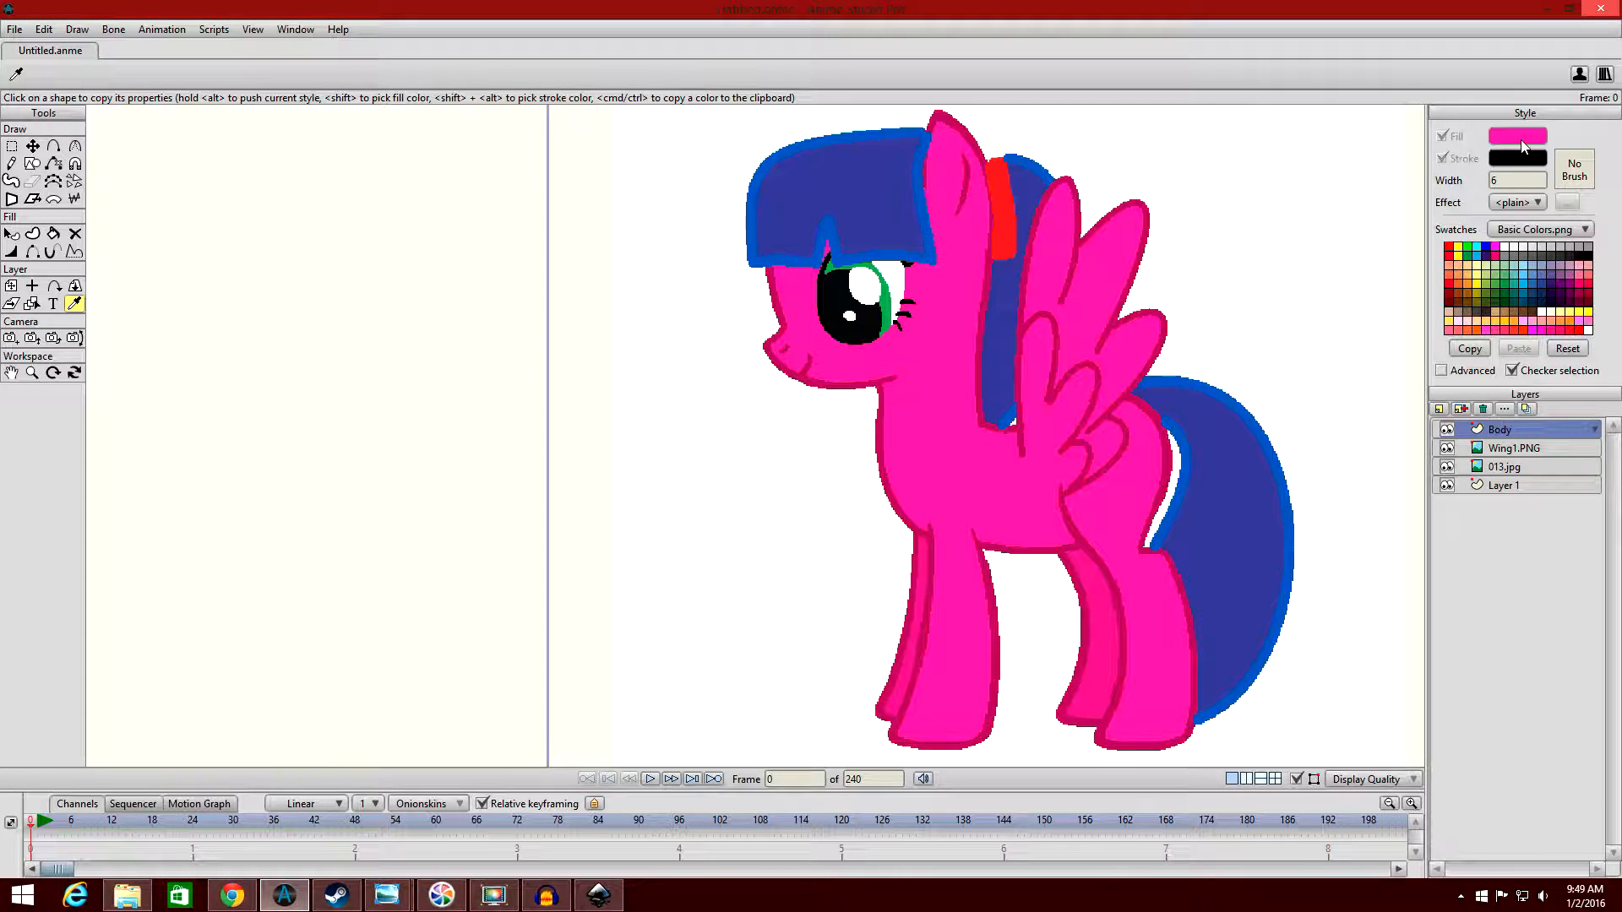
pyautogui.click(1520, 139)
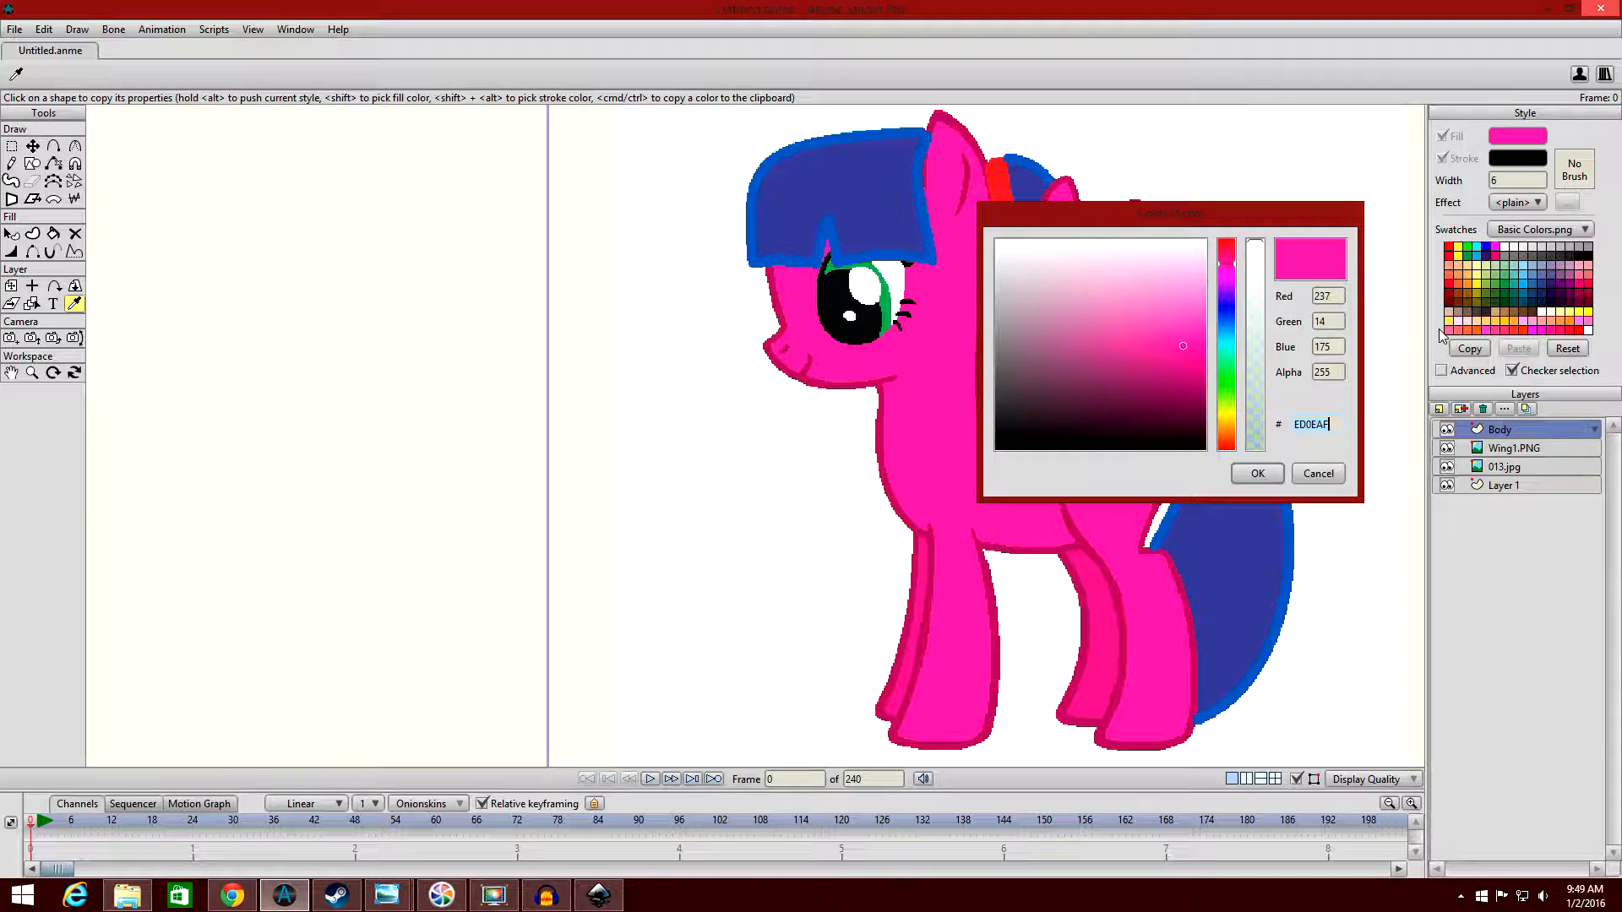
pyautogui.doubleClick(1337, 424)
pyautogui.hotkey('ctrl', 'c')
pyautogui.click(1250, 474)
# Select the torso rectangle on the Body layer with the Select Shape tool, and clear the selection again.
pyautogui.moveTo(726, 480); pyautogui.dragTo(1188, 475)
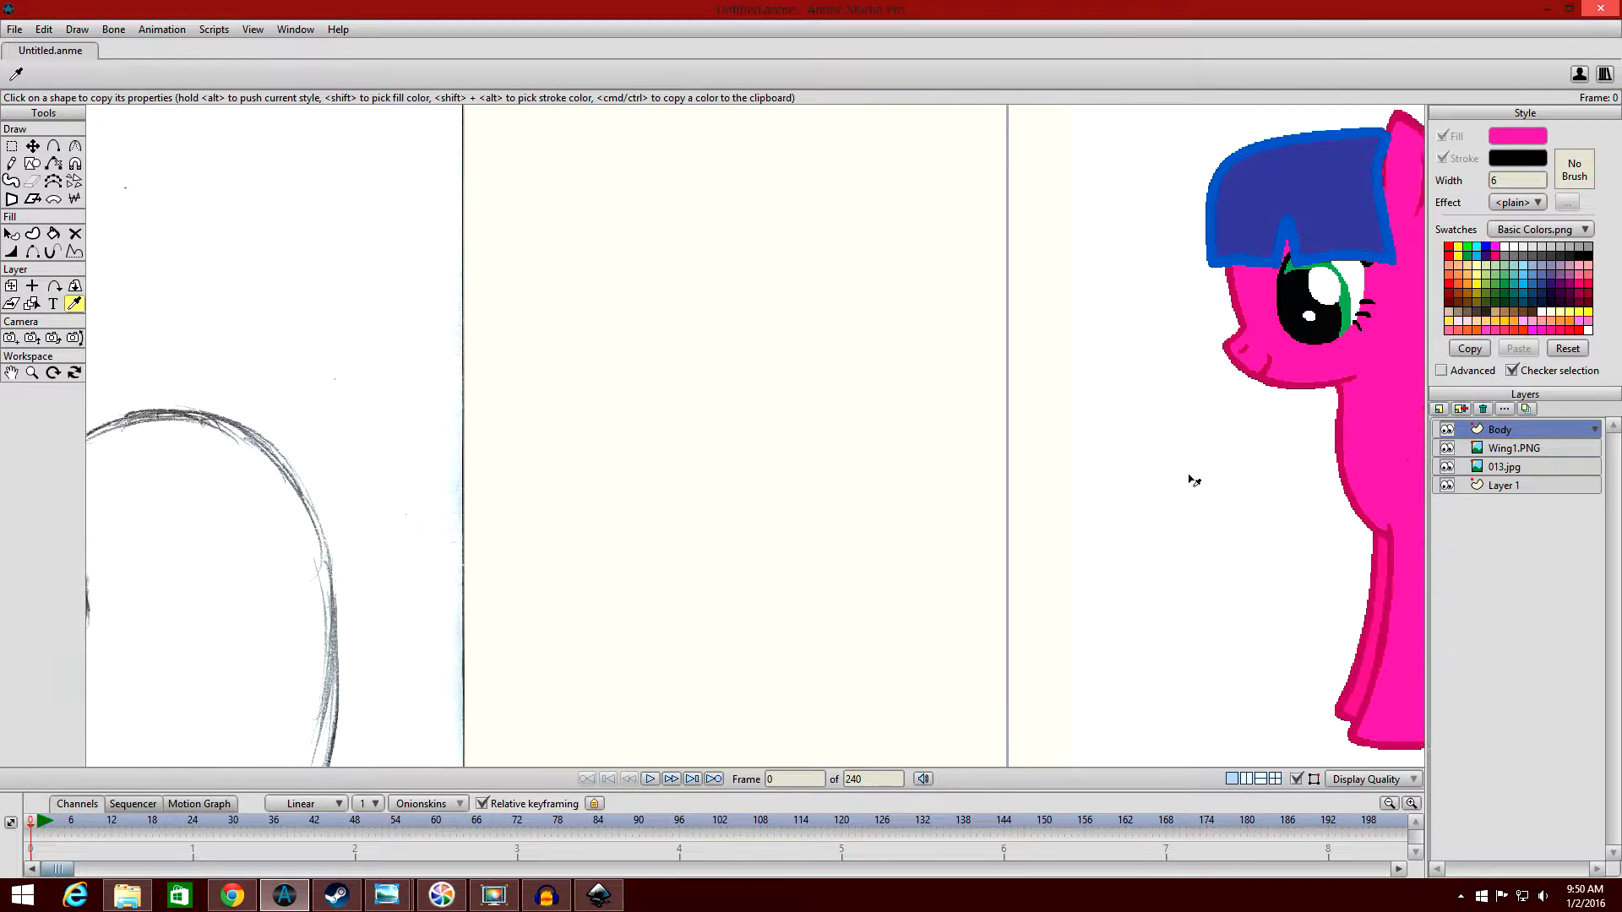
pyautogui.scroll(-2, 904, 474)
pyautogui.moveTo(919, 461); pyautogui.dragTo(1063, 402)
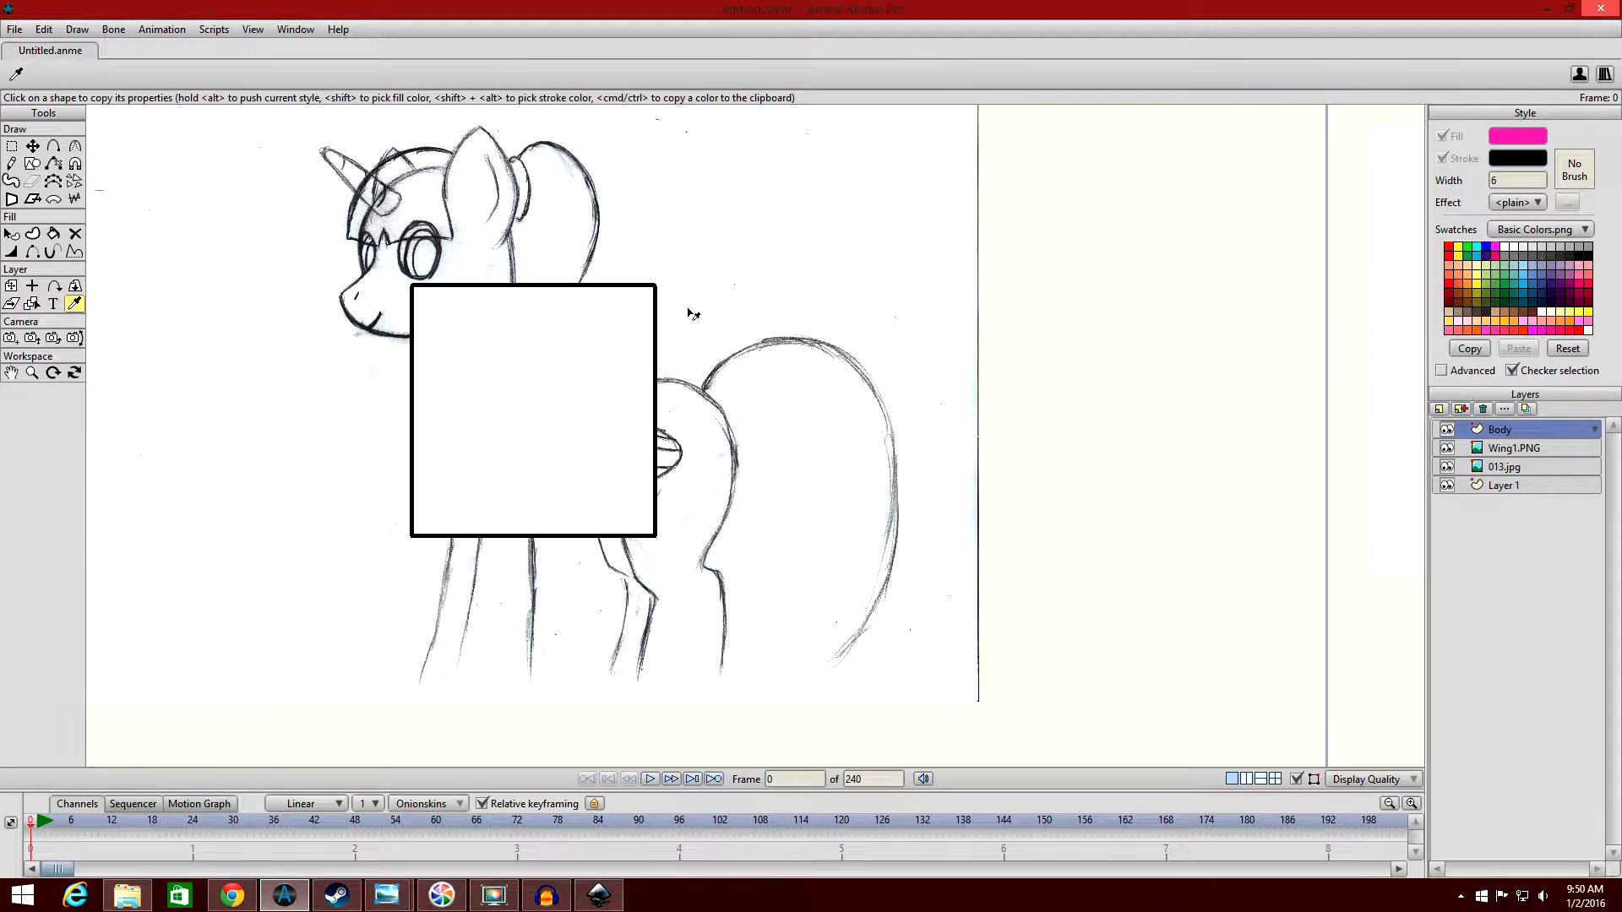
pyautogui.click(11, 234)
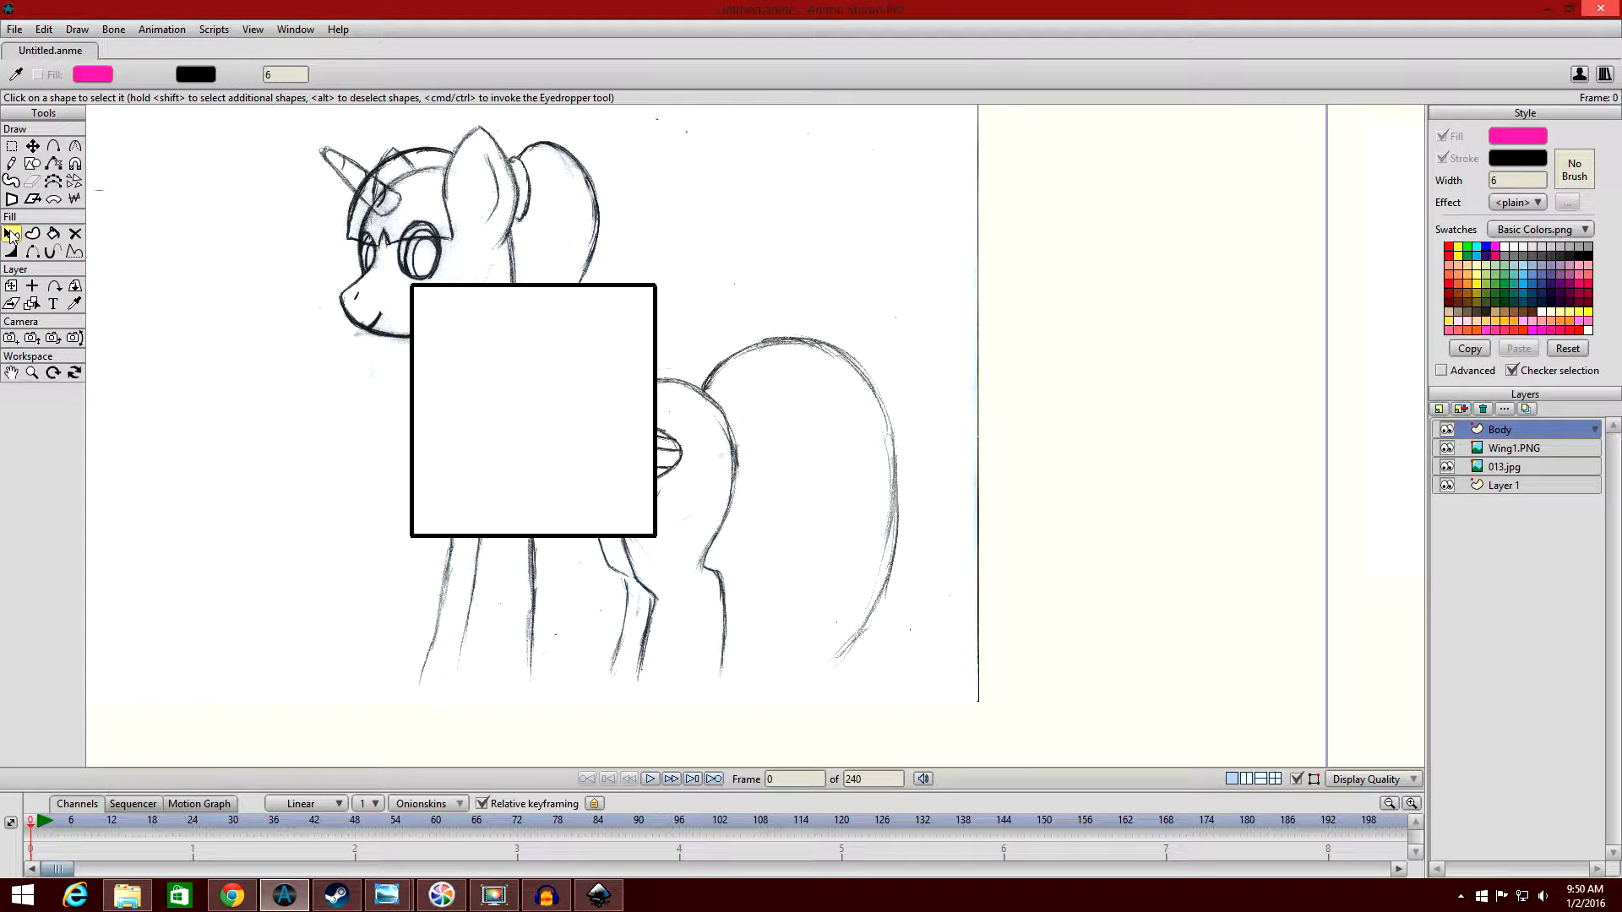
pyautogui.click(512, 390)
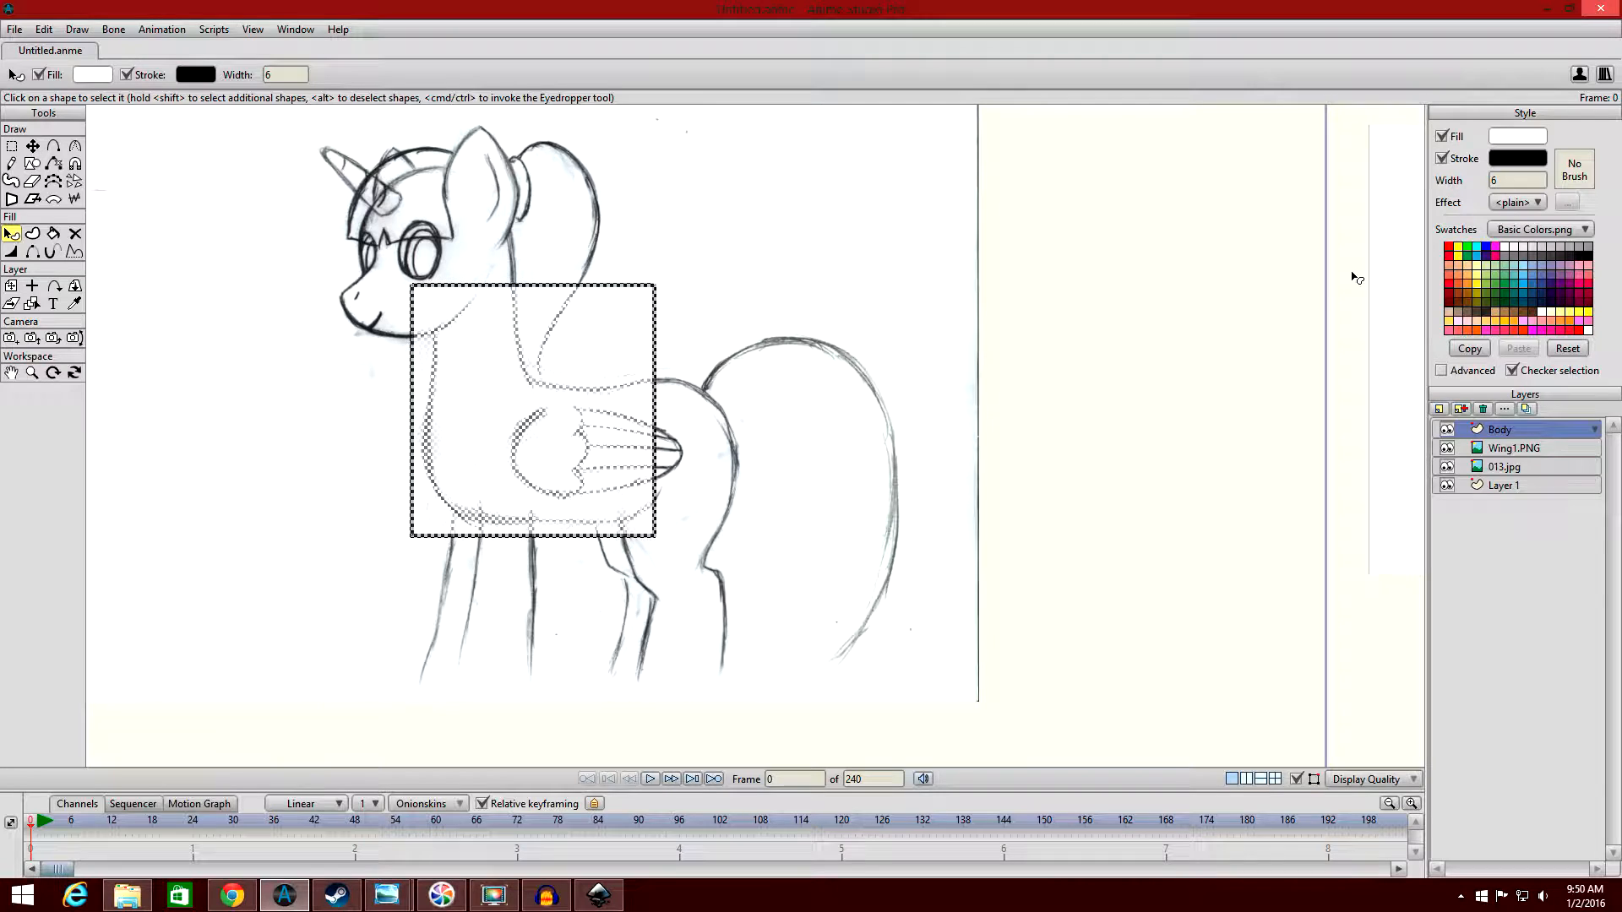
pyautogui.click(308, 276)
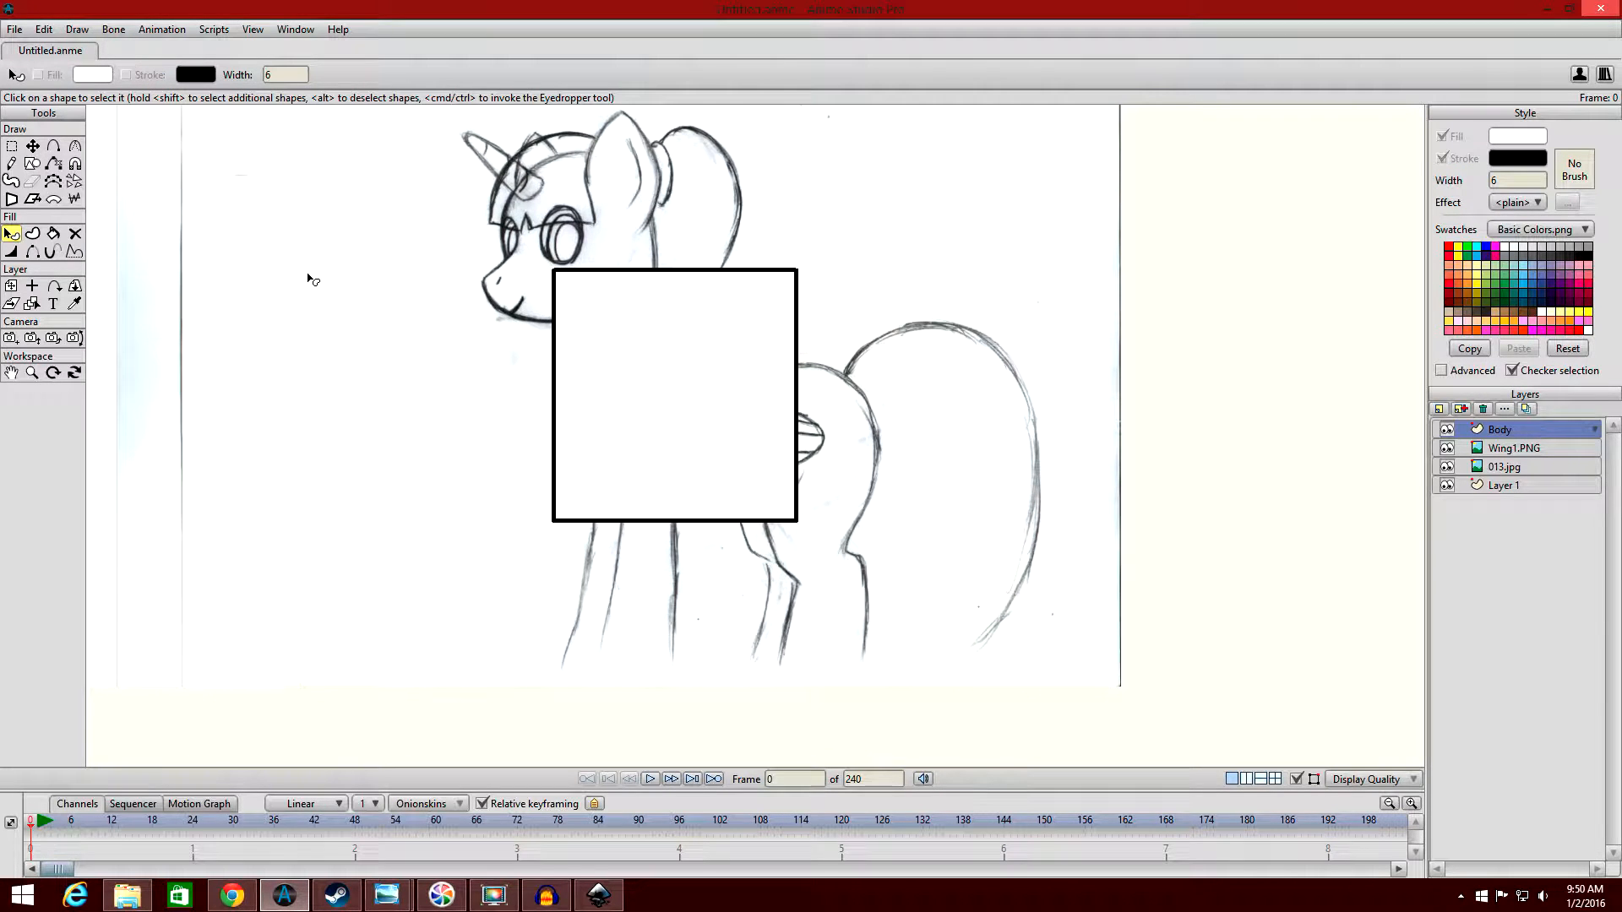
# Compare the white torso rectangle with the pink body of the Wing1.PNG reference pony, with the Eyedropper tool active.
pyautogui.scroll(2, 334, 287)
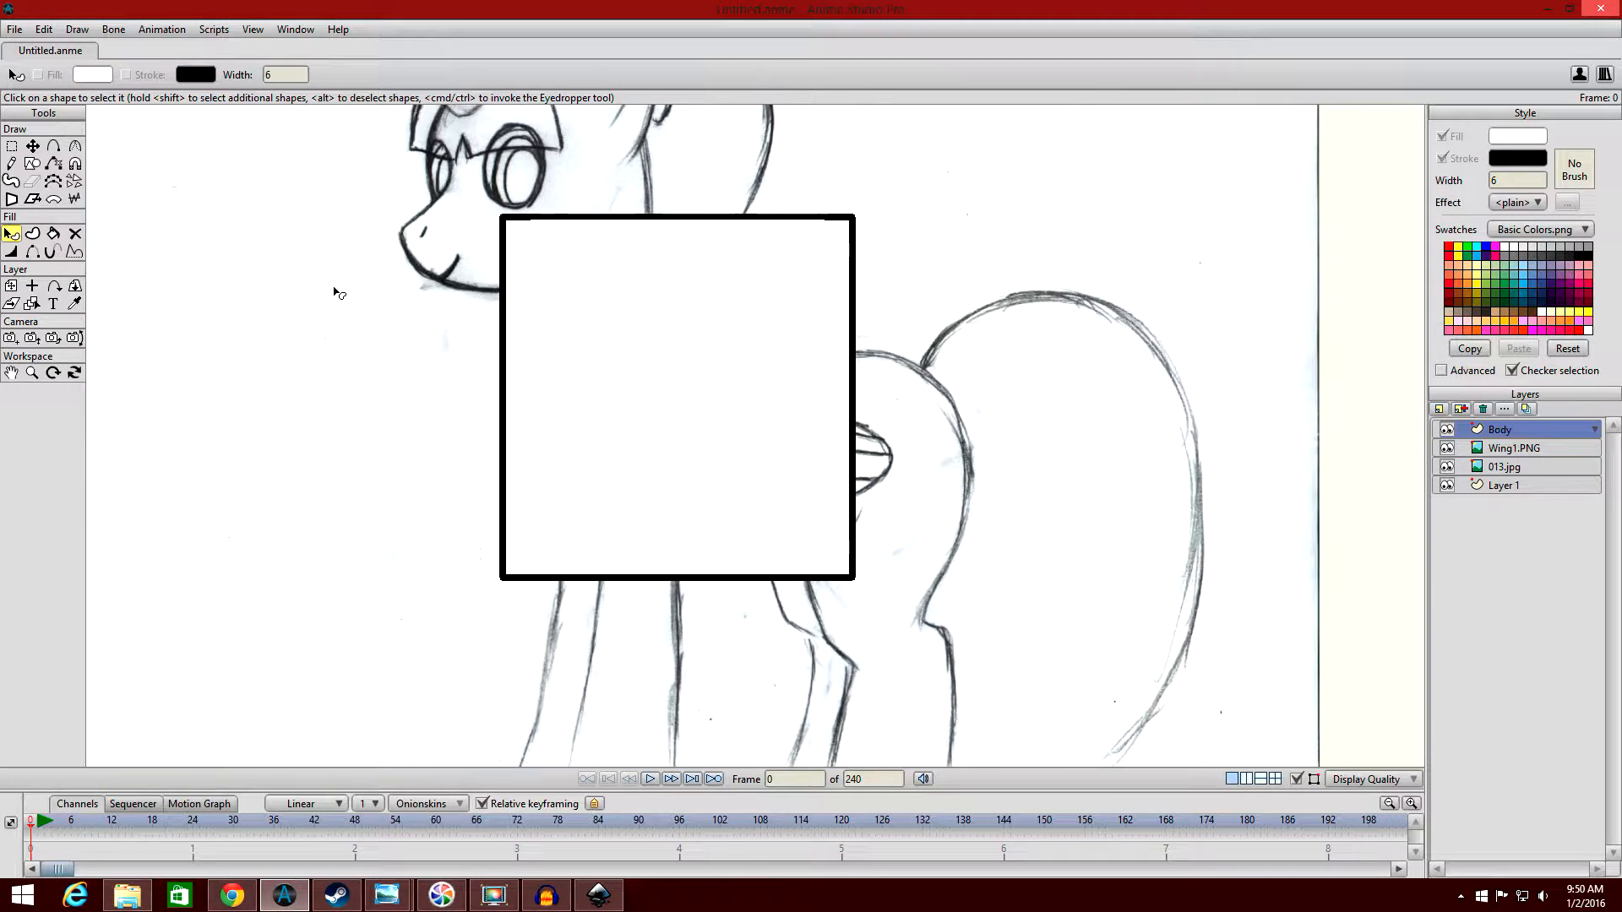
pyautogui.click(74, 304)
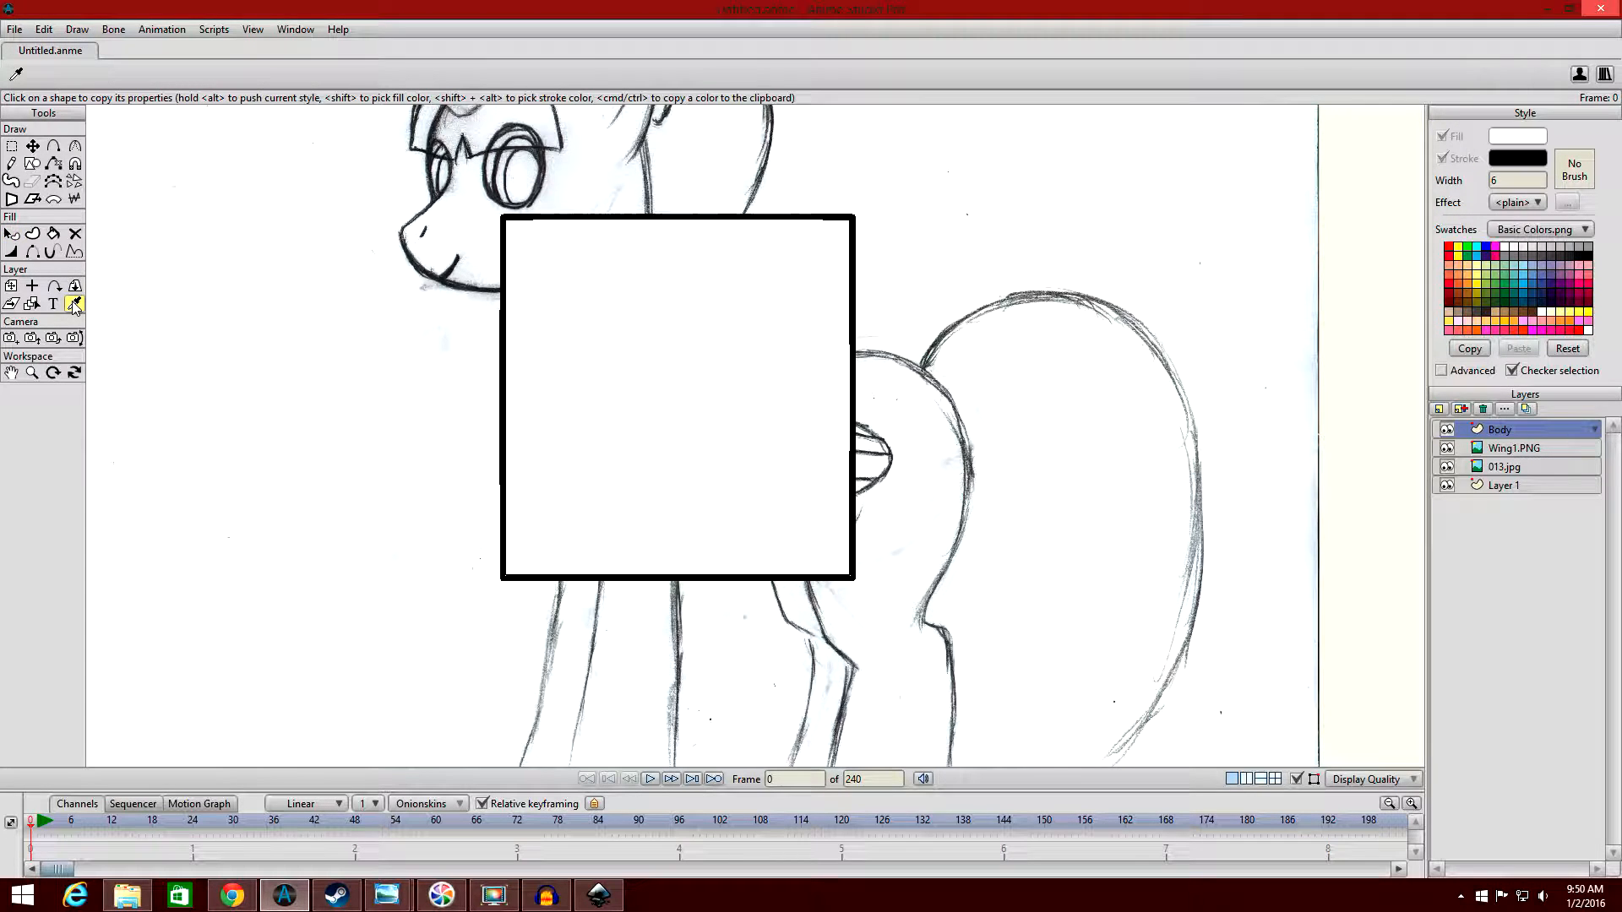
pyautogui.moveTo(1253, 293); pyautogui.dragTo(423, 345)
pyautogui.scroll(-1, 718, 336)
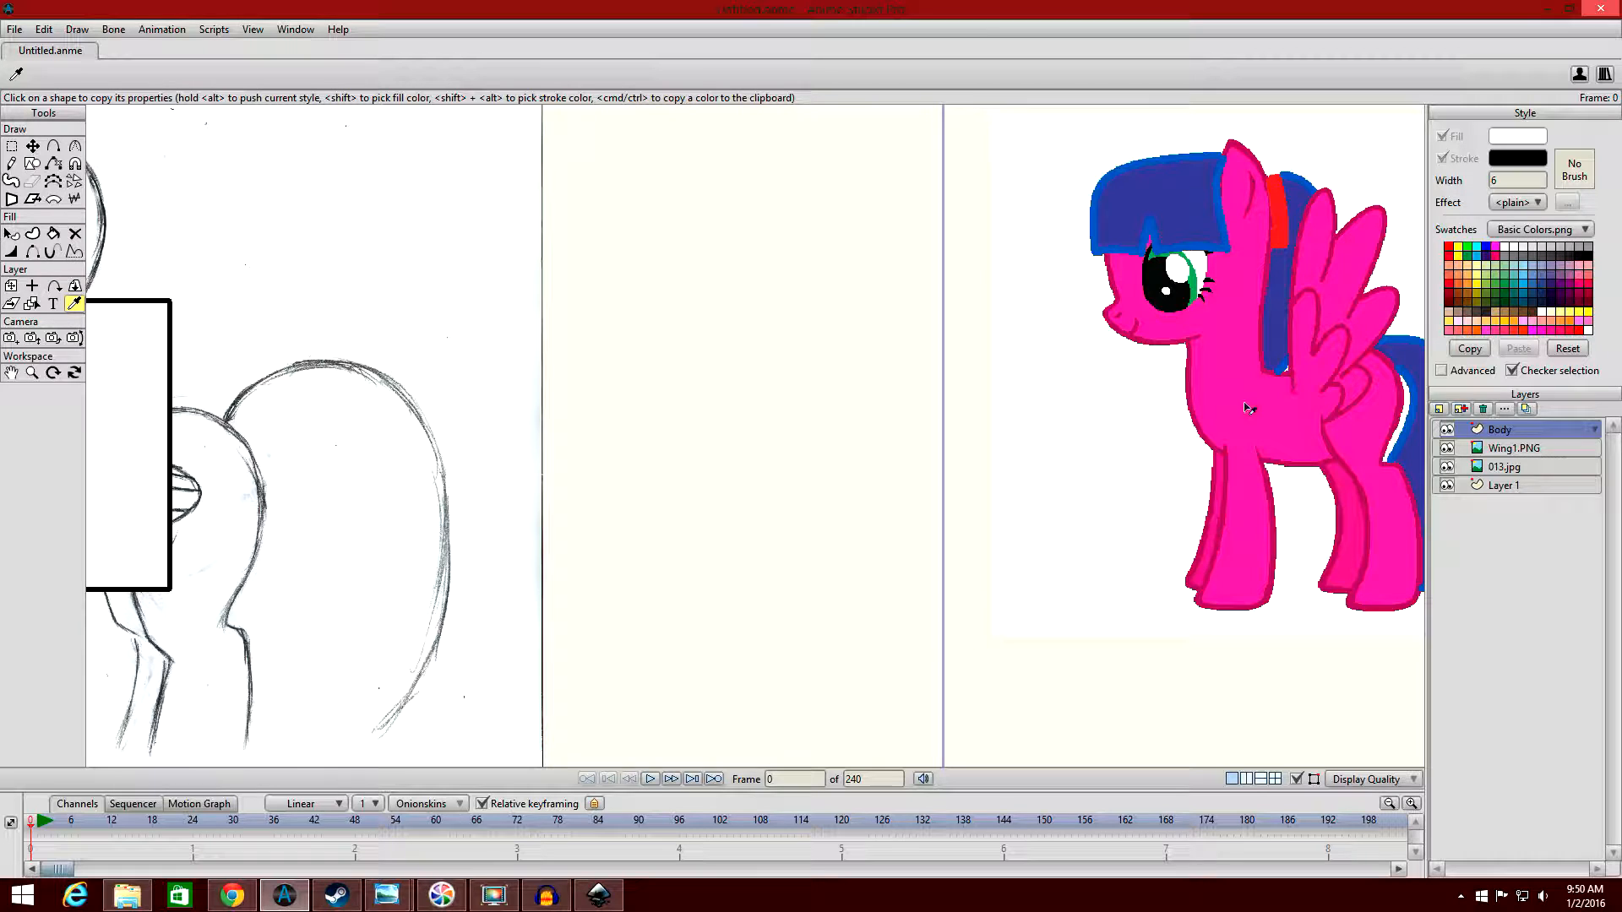
pyautogui.moveTo(586, 405)
pyautogui.mouseDown()
pyautogui.moveTo(970, 391)
pyautogui.moveTo(1176, 349)
pyautogui.mouseUp()
pyautogui.scroll(1, 1177, 349)
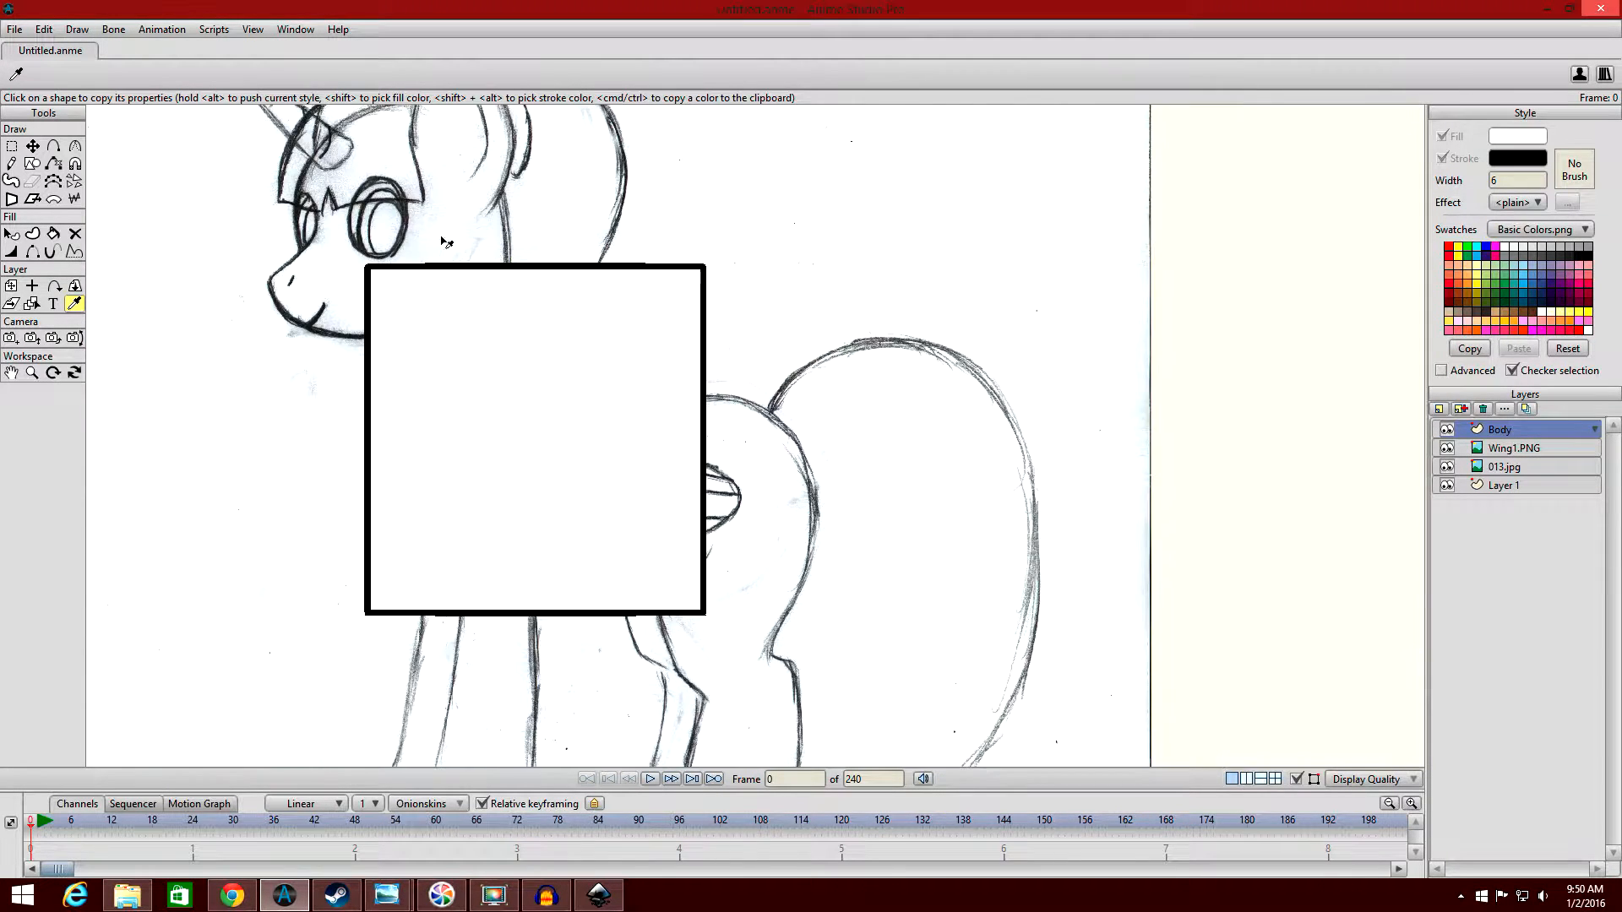
# Switch to the Select Shape tool, select the torso rectangle over the sketch, and deselect it again.
pyautogui.click(11, 236)
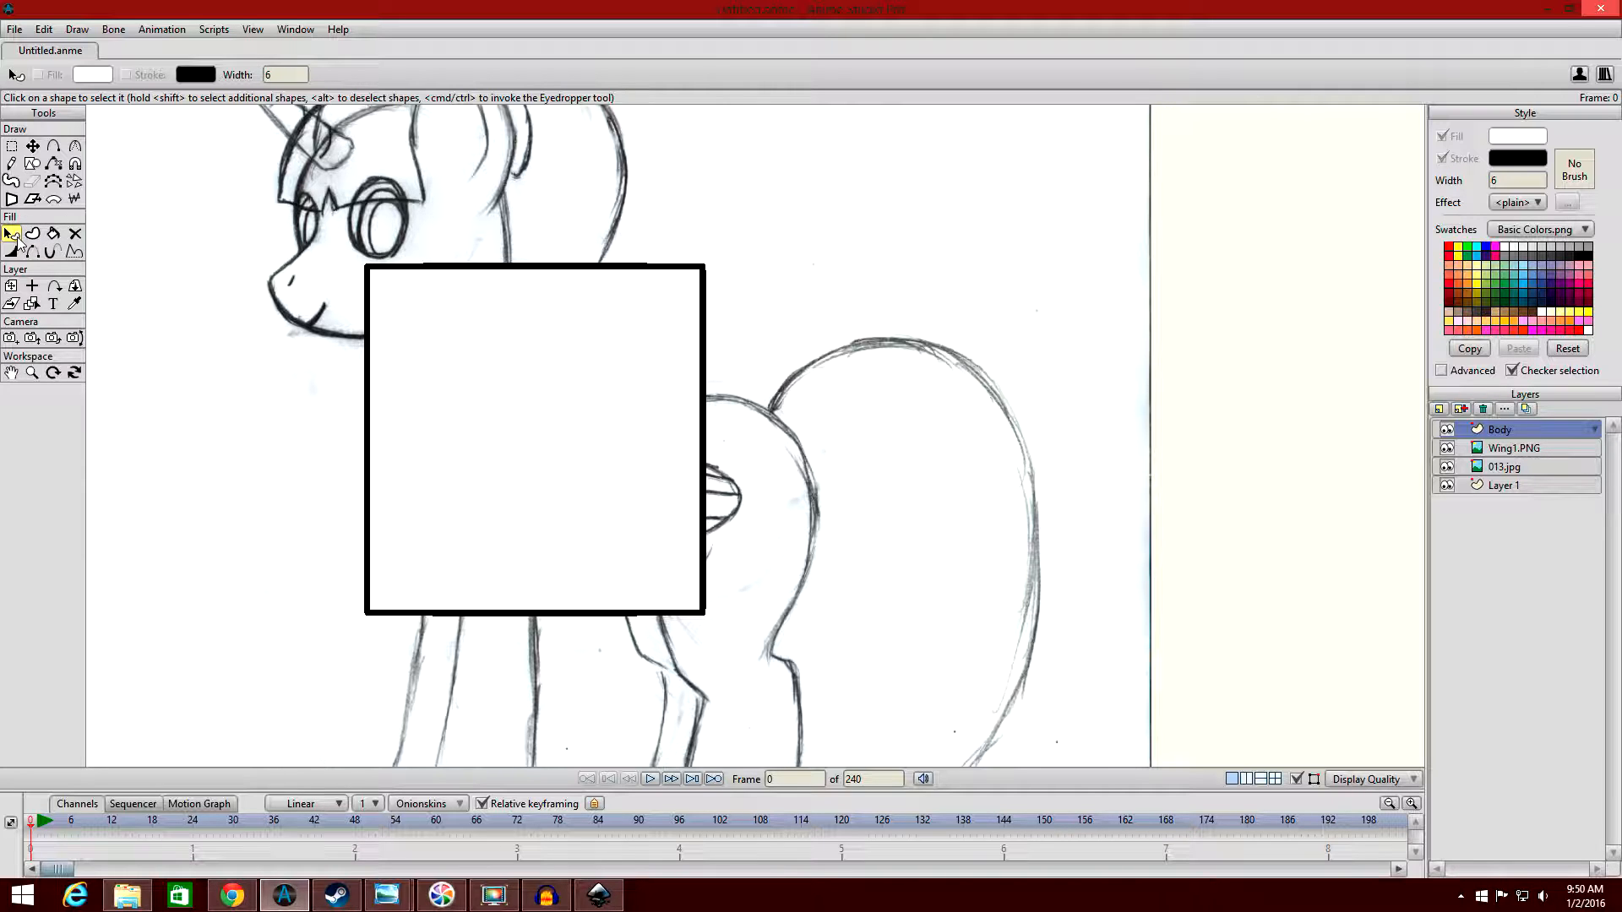
pyautogui.press('ctrl')
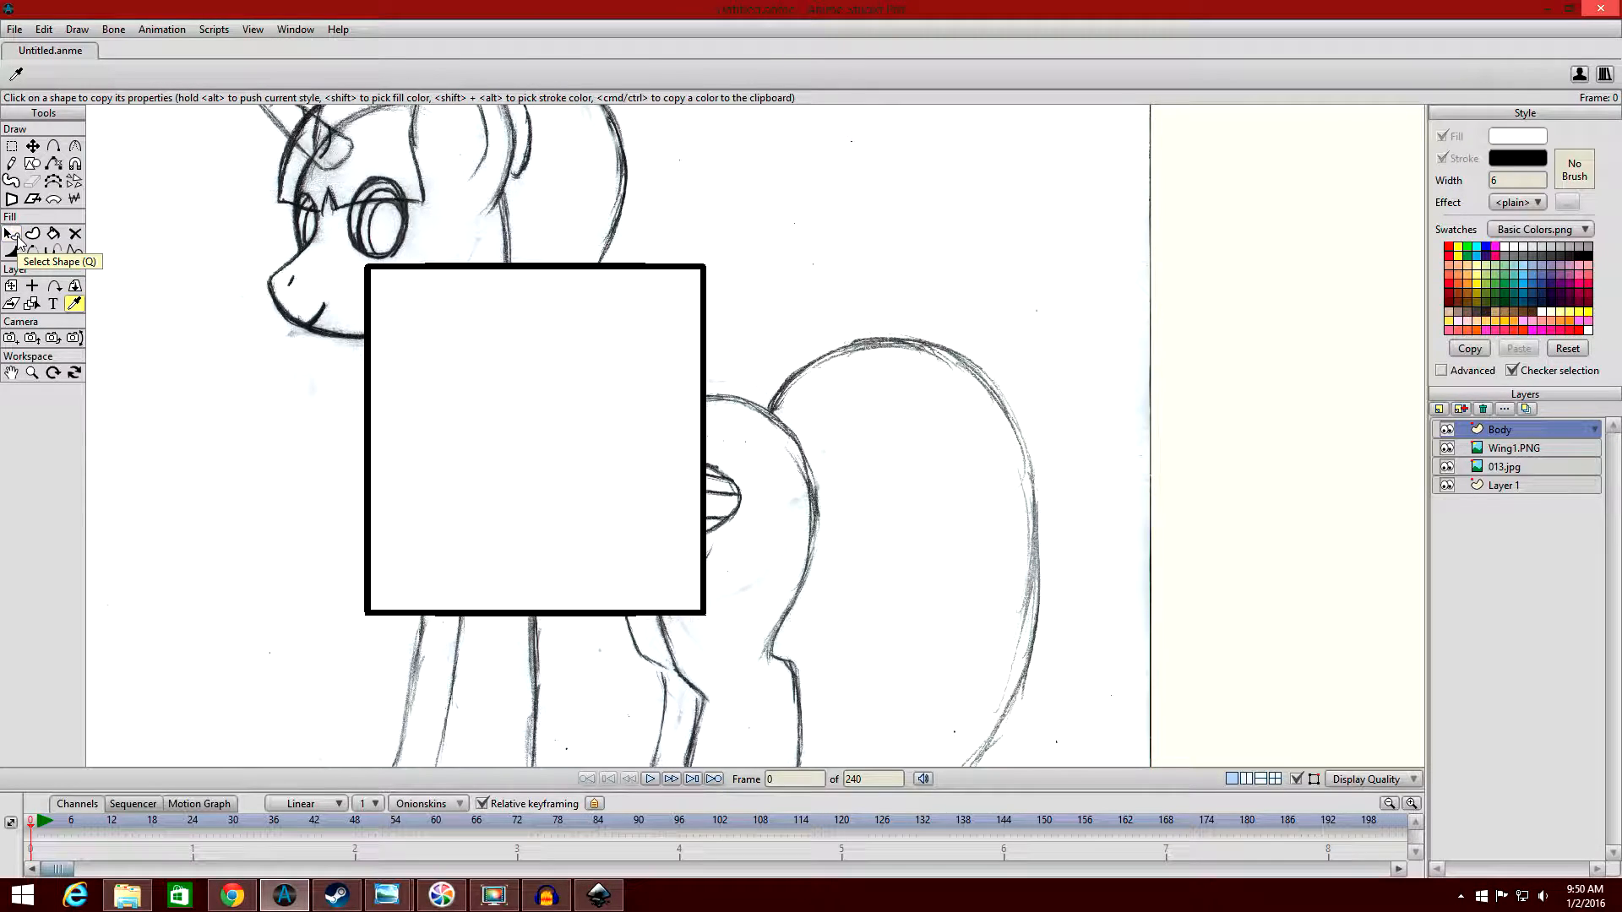
pyautogui.click(15, 238)
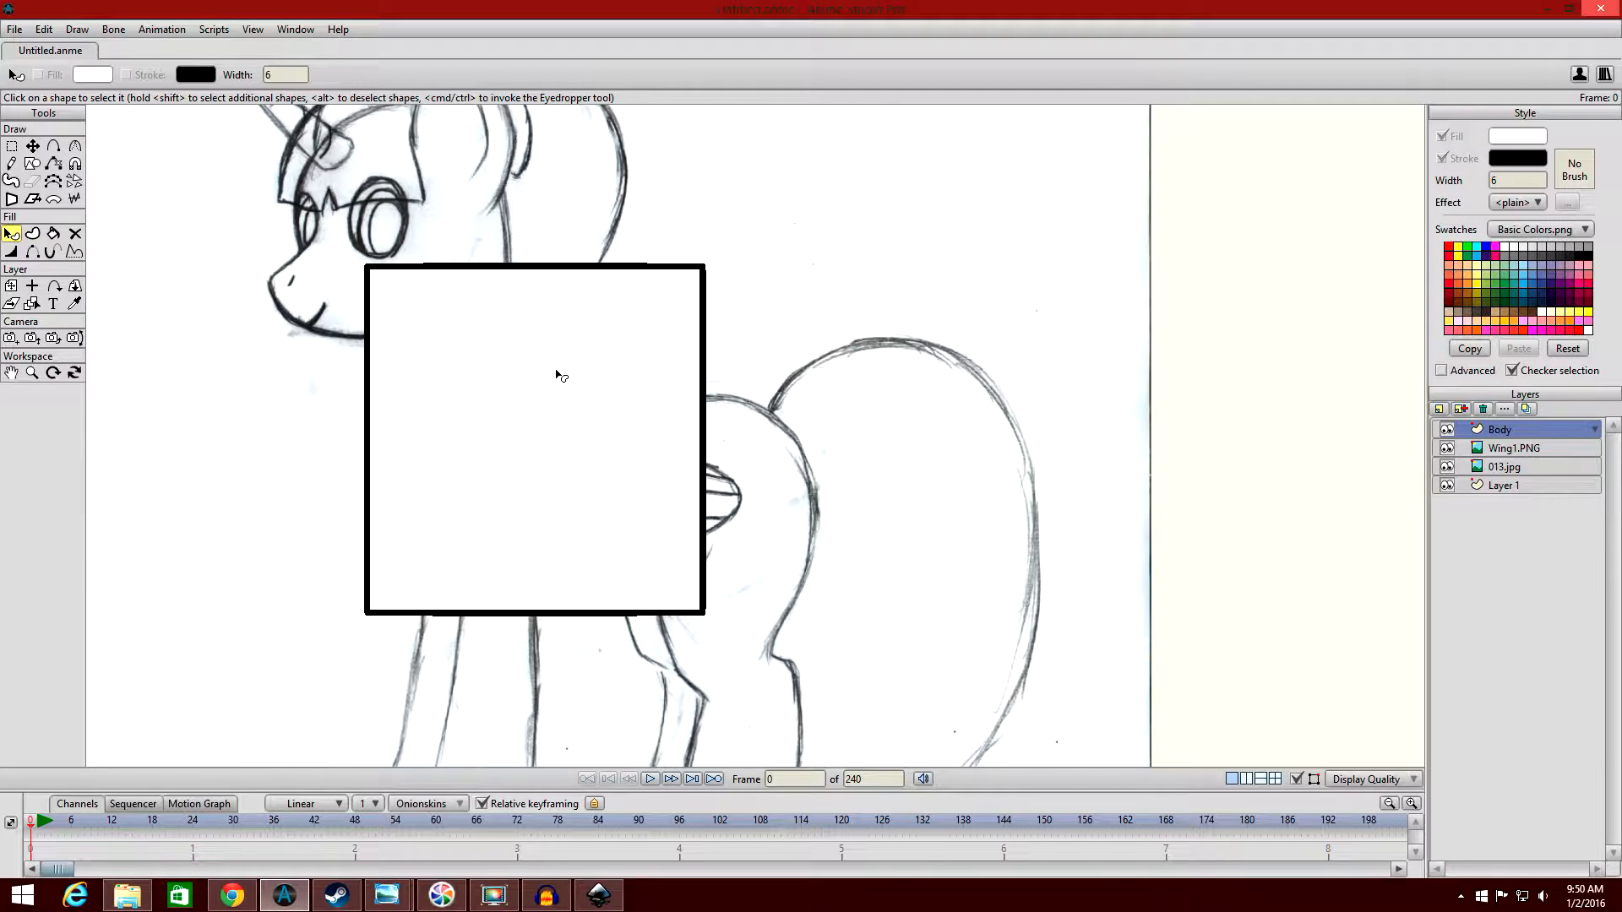
pyautogui.moveTo(577, 386); pyautogui.dragTo(781, 382)
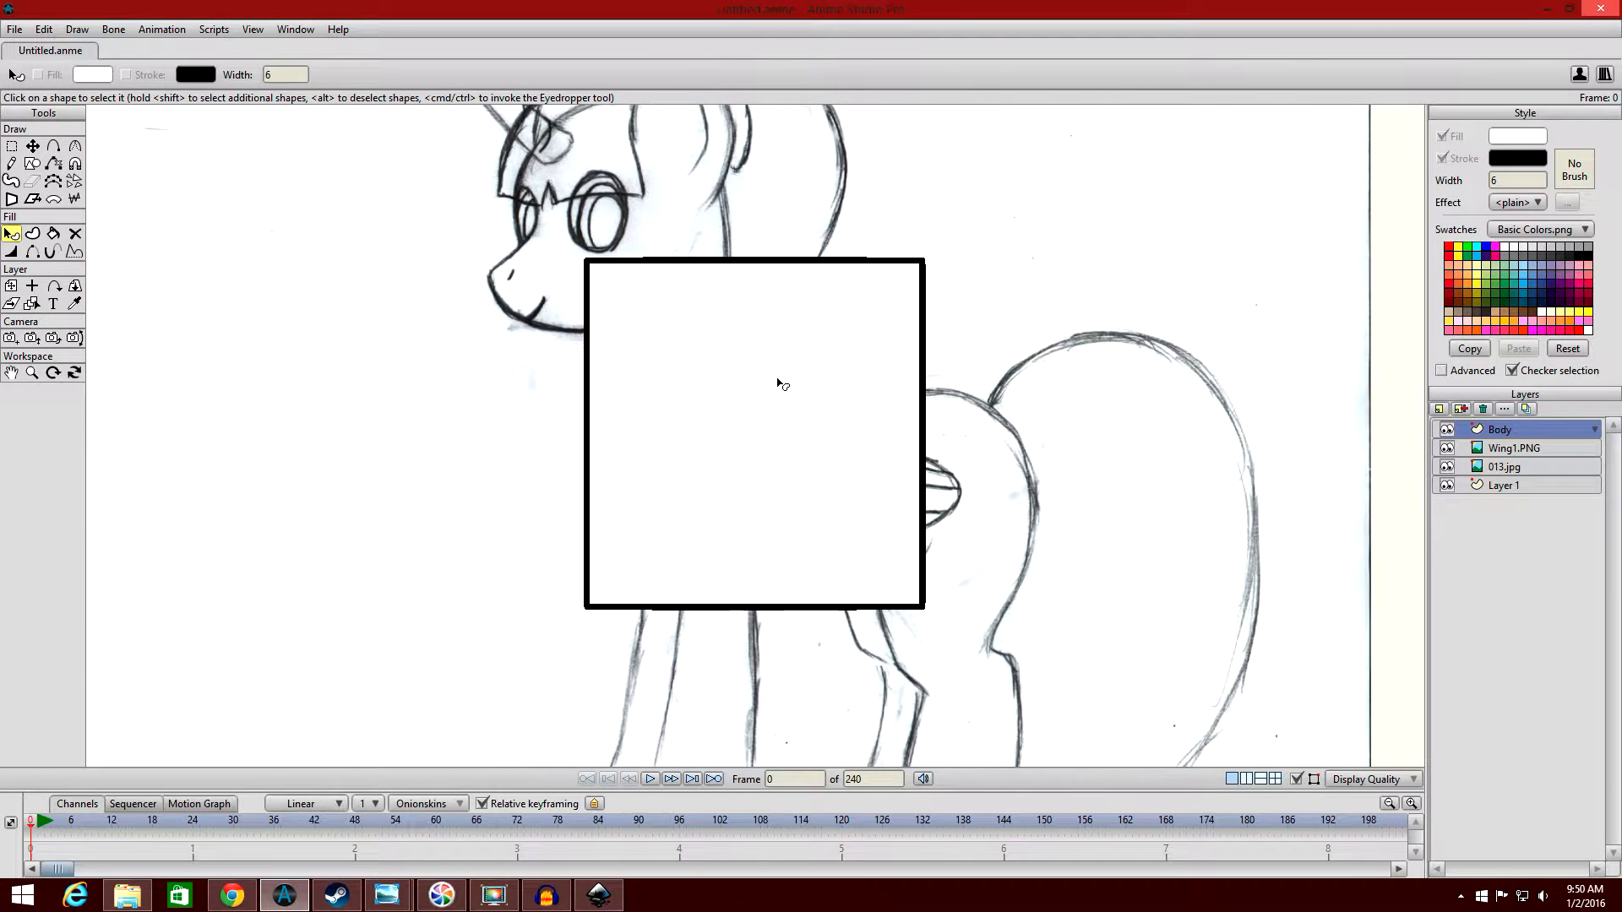
pyautogui.click(785, 385)
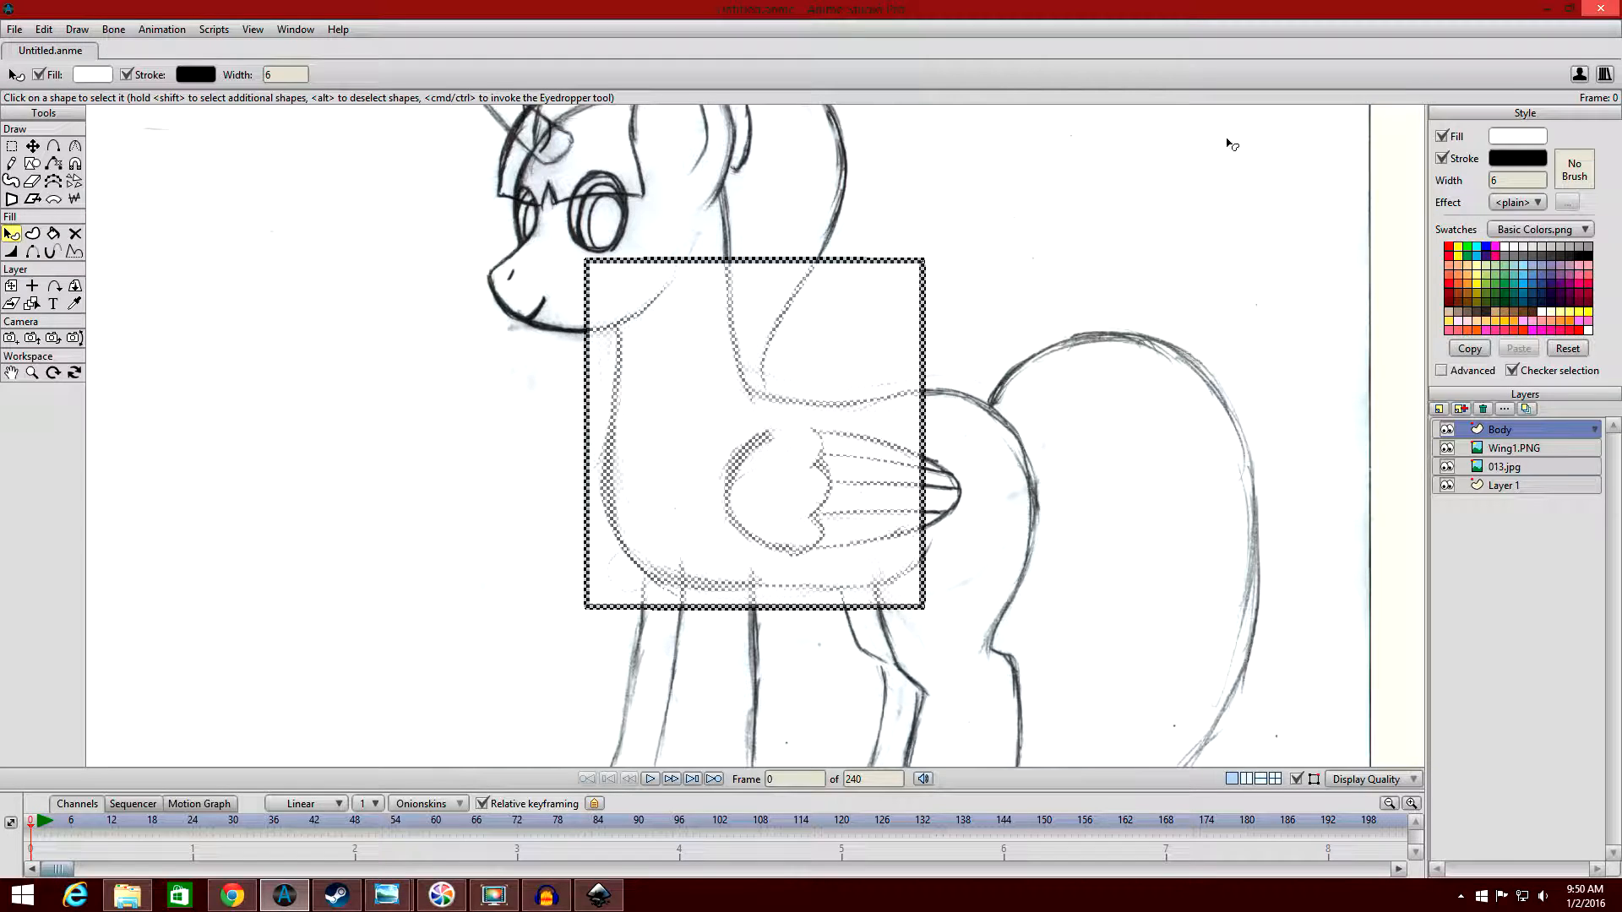
pyautogui.click(1152, 242)
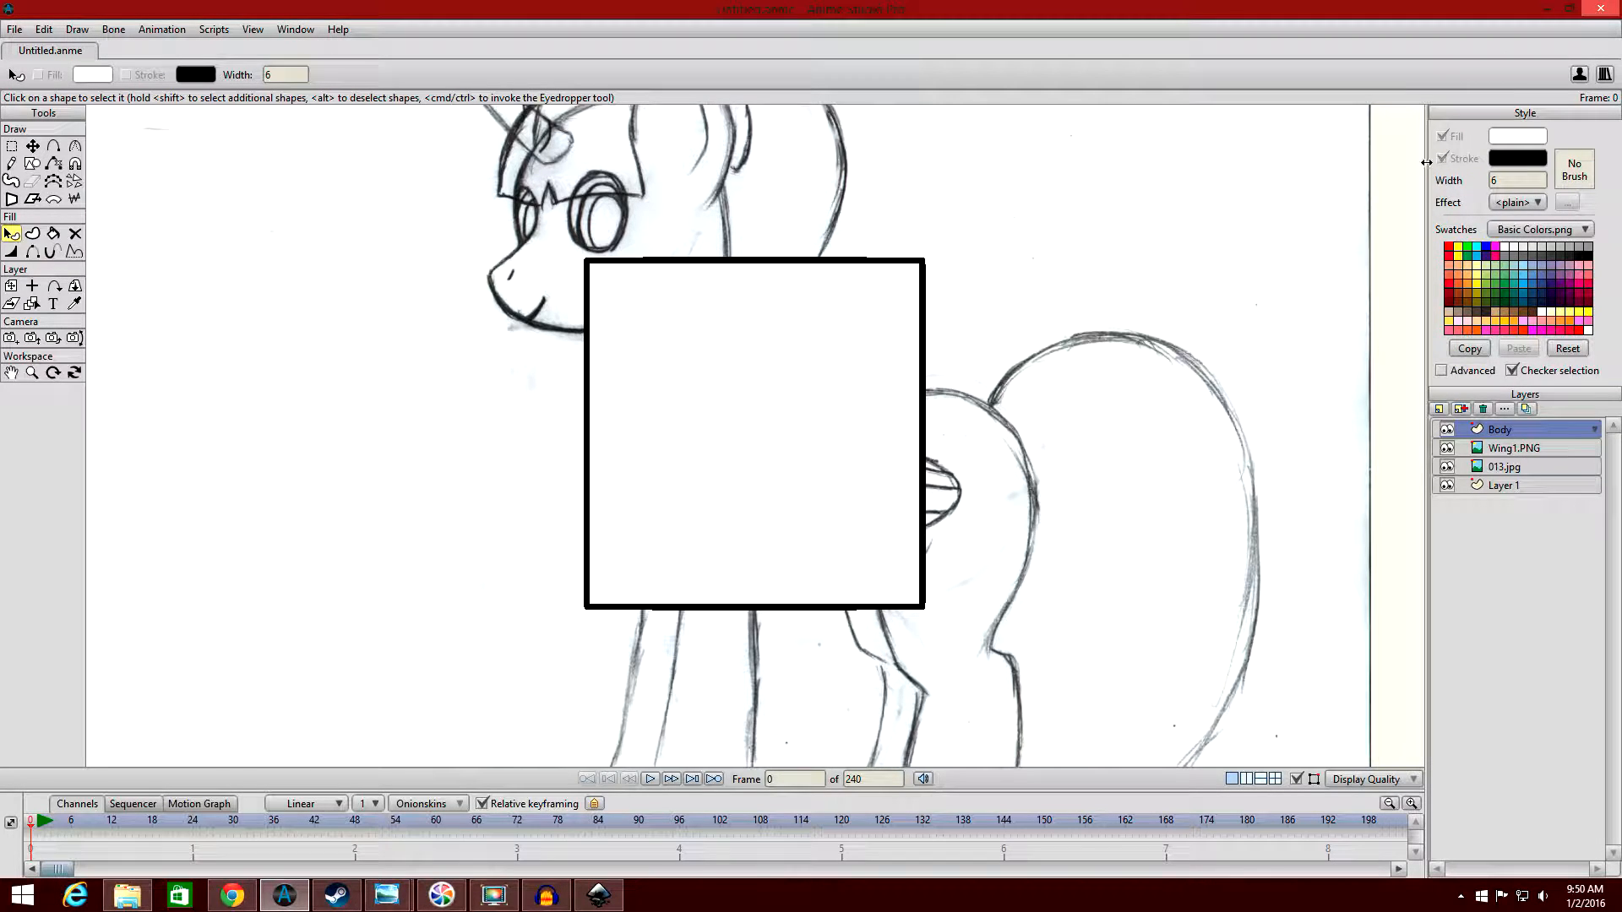
# Select the torso rectangle and examine its fill and stroke toggles, advanced style settings and list of effects.
pyautogui.click(836, 399)
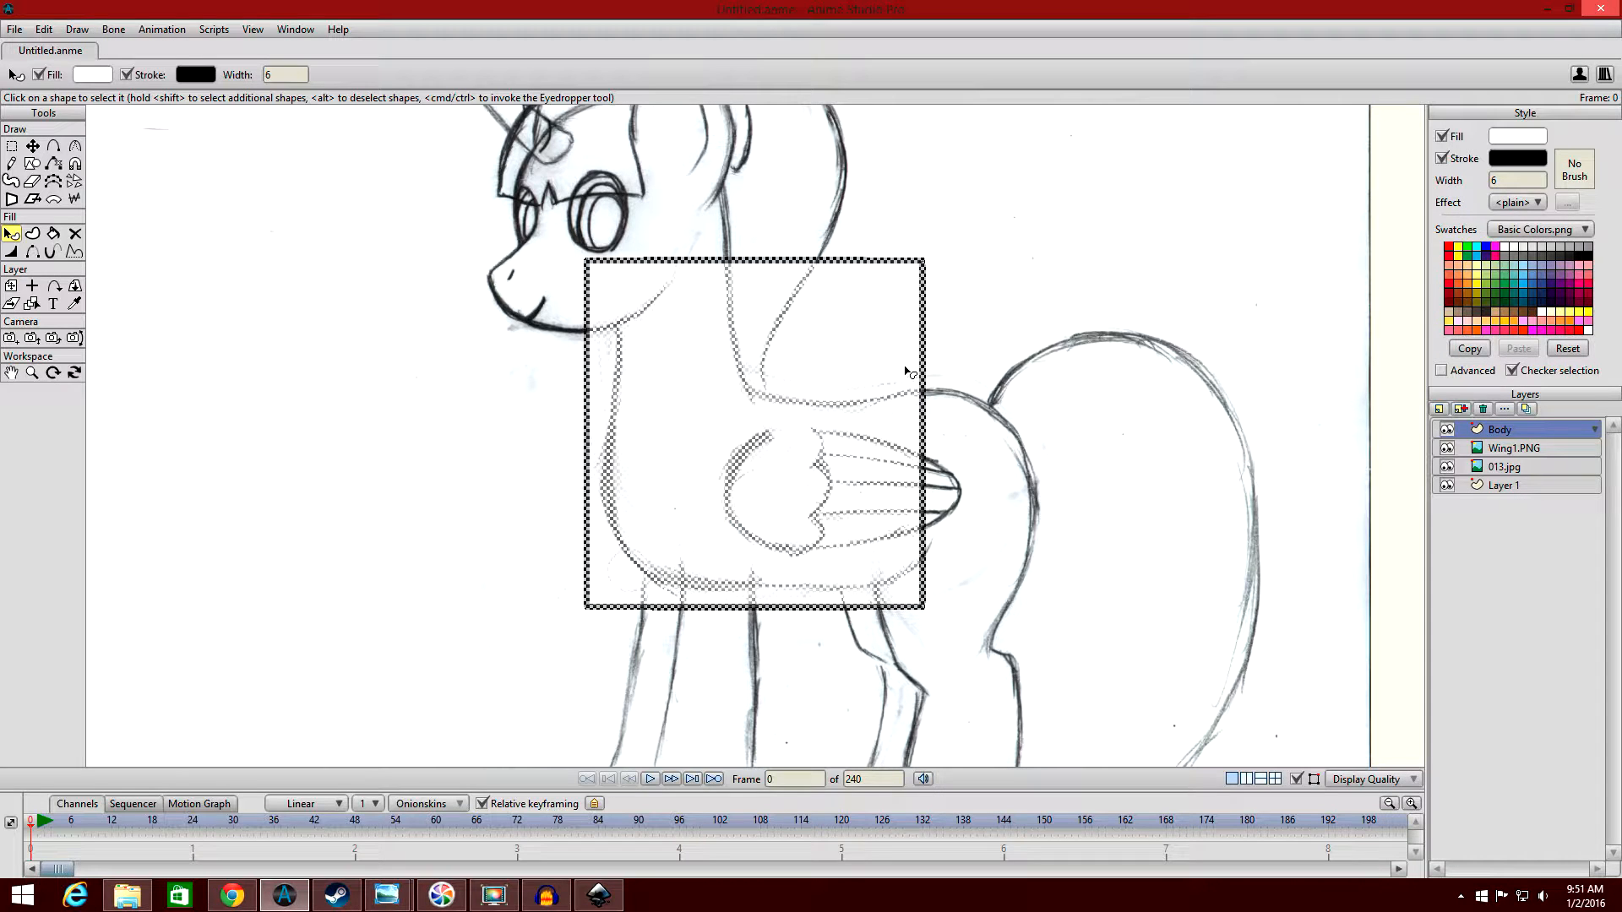
pyautogui.click(1441, 137)
pyautogui.click(1442, 136)
pyautogui.click(1441, 159)
pyautogui.click(1440, 159)
pyautogui.click(1442, 371)
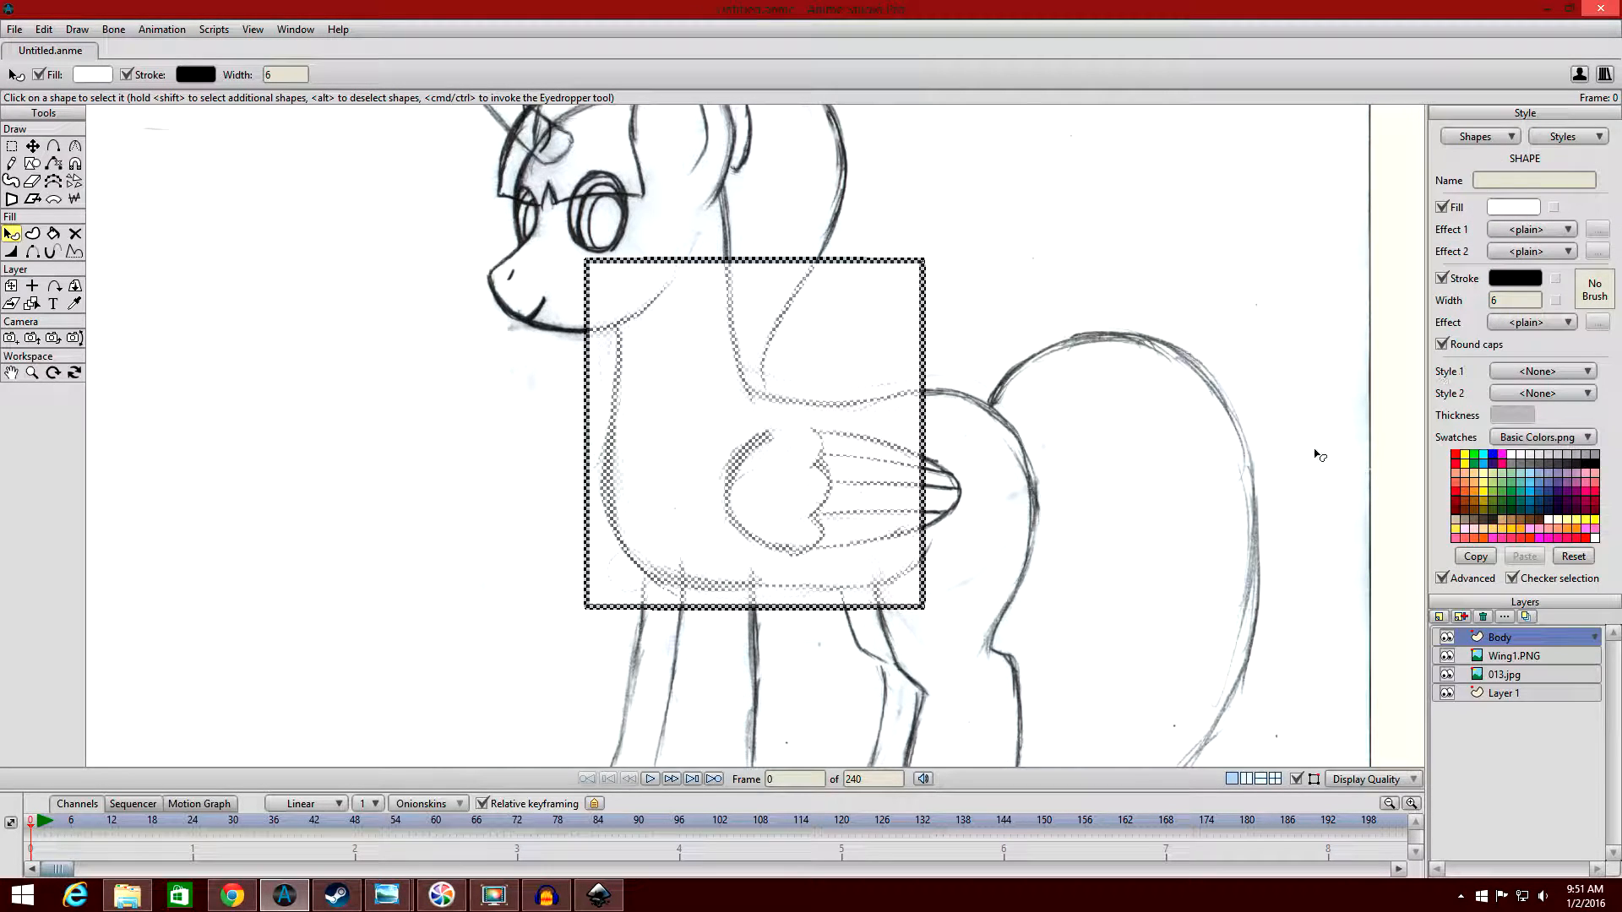
pyautogui.click(1448, 581)
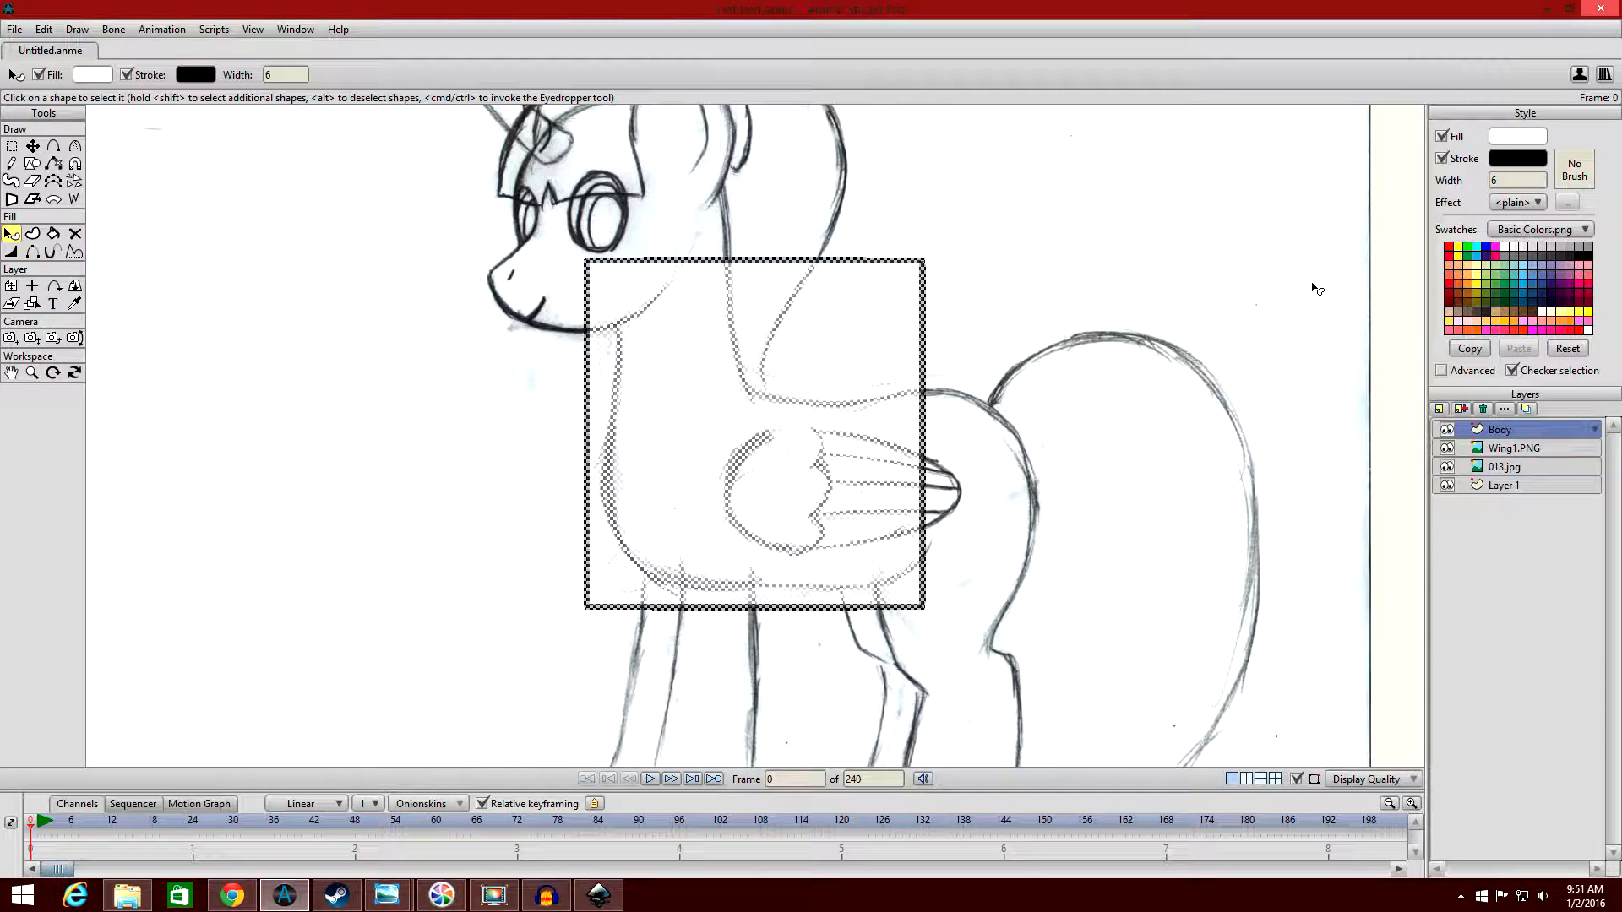
pyautogui.click(1537, 205)
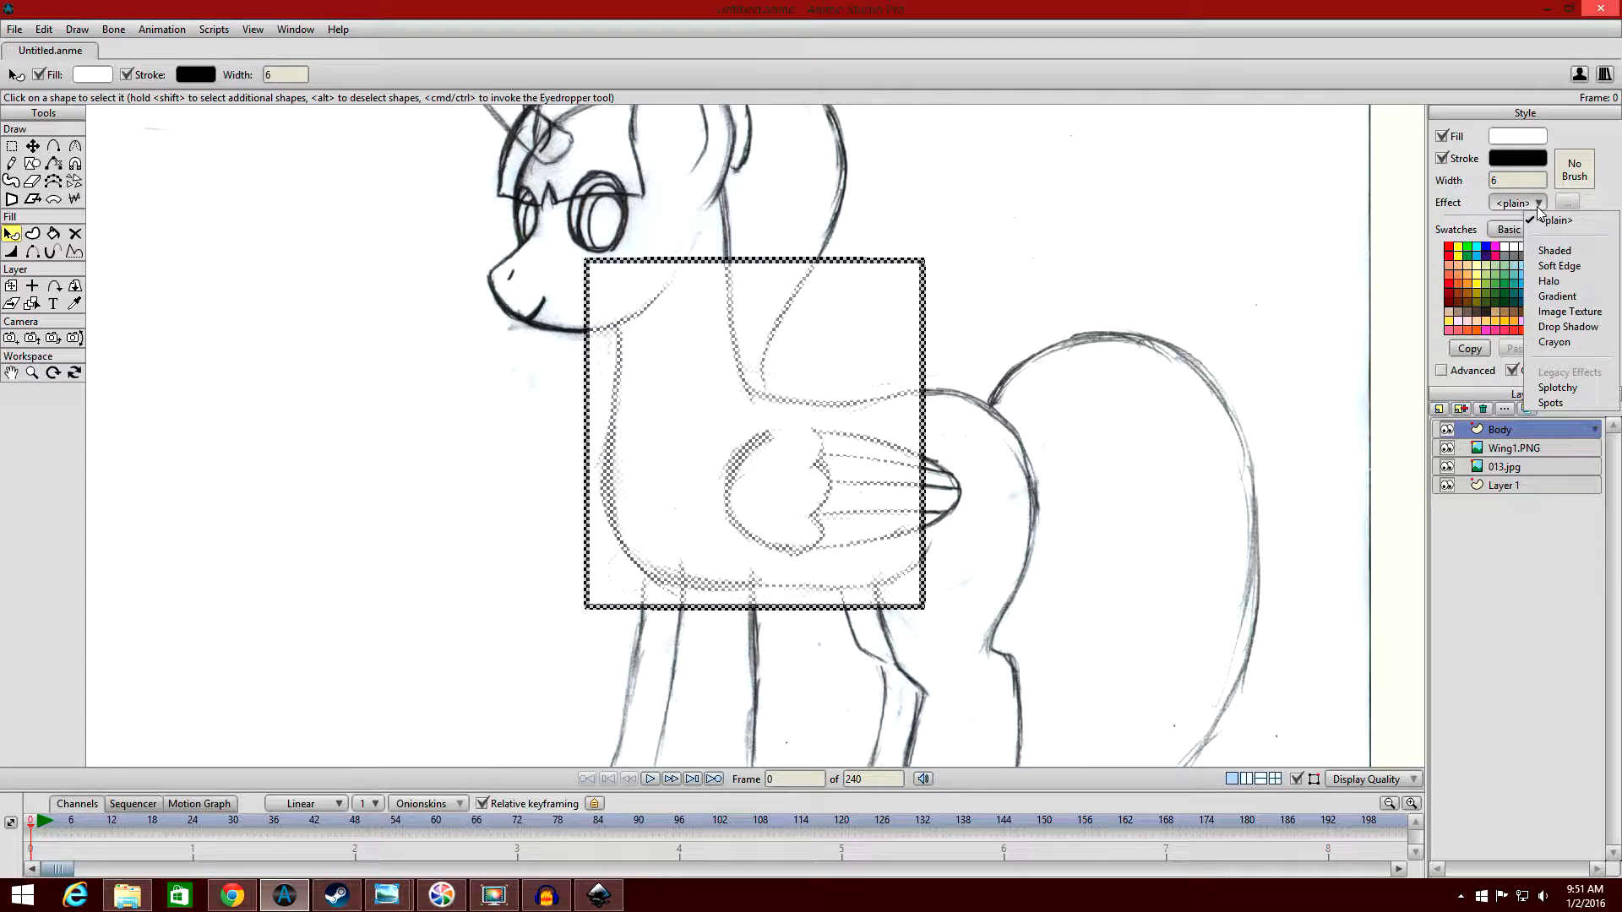
pyautogui.click(1478, 194)
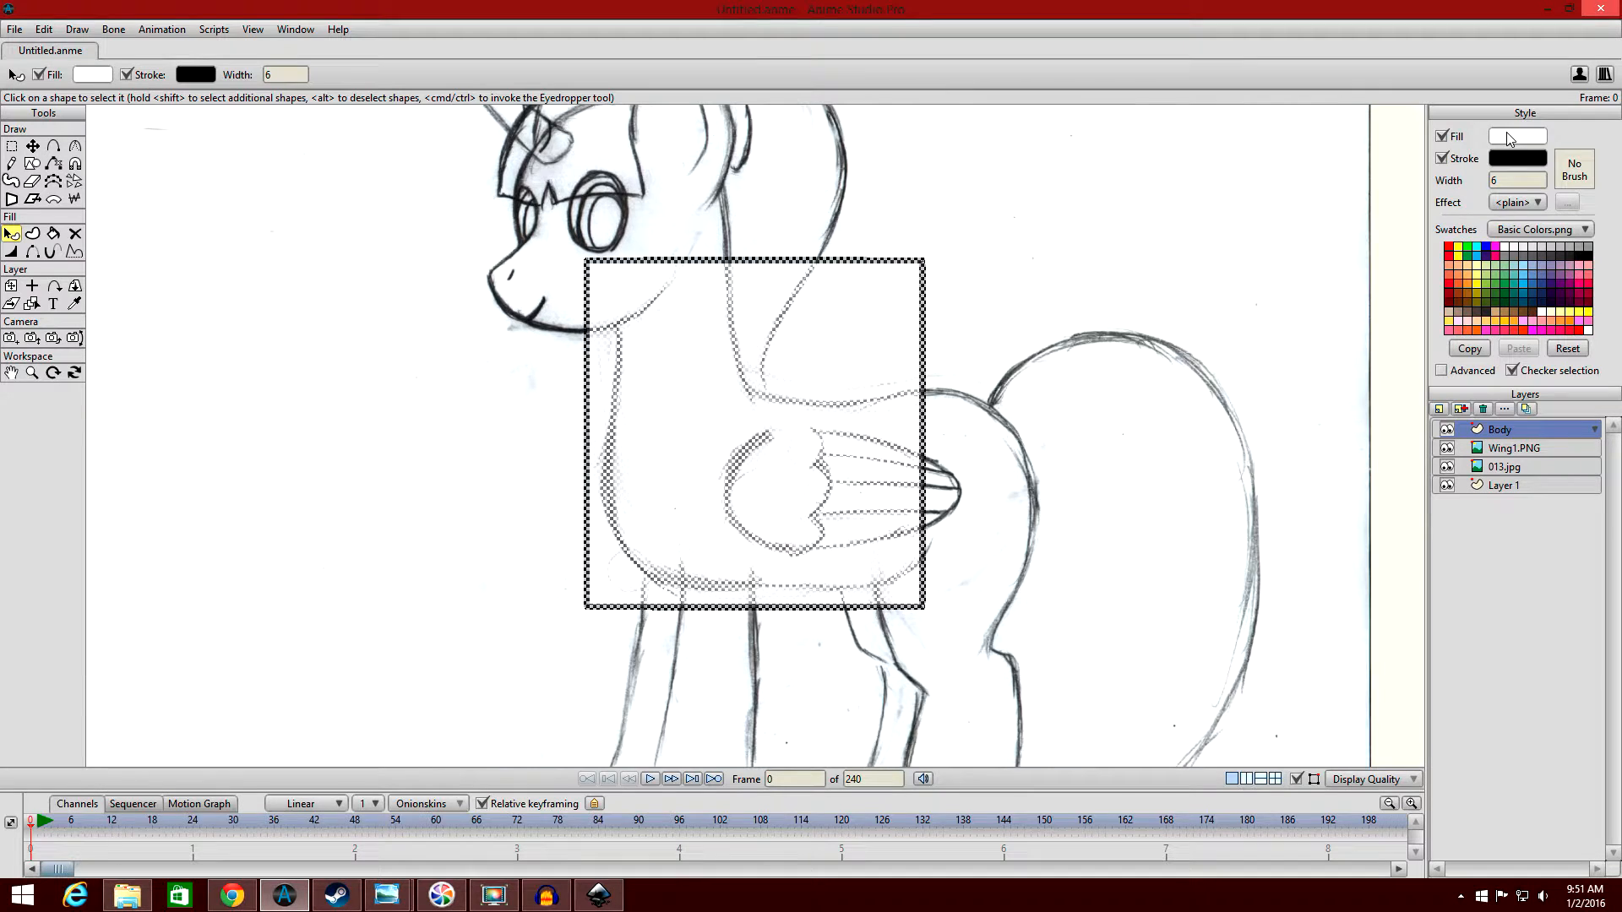
# Set the torso rectangle's fill colour to hex ED0EAF using the copied code, and deselect the shape.
pyautogui.click(1509, 138)
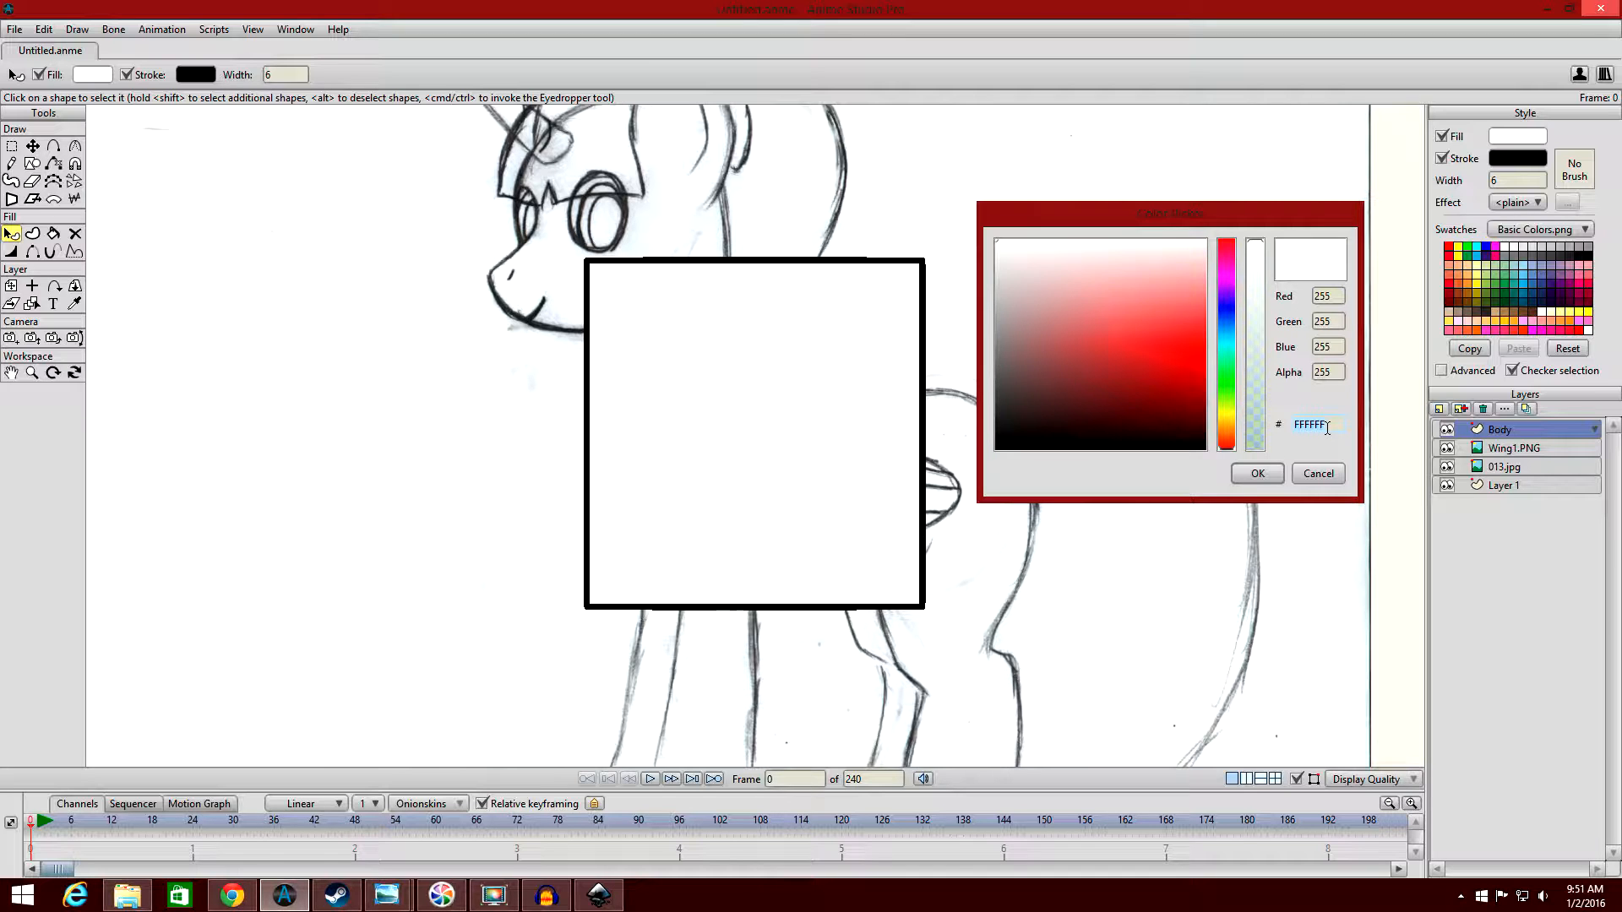
pyautogui.press('BackSpace')
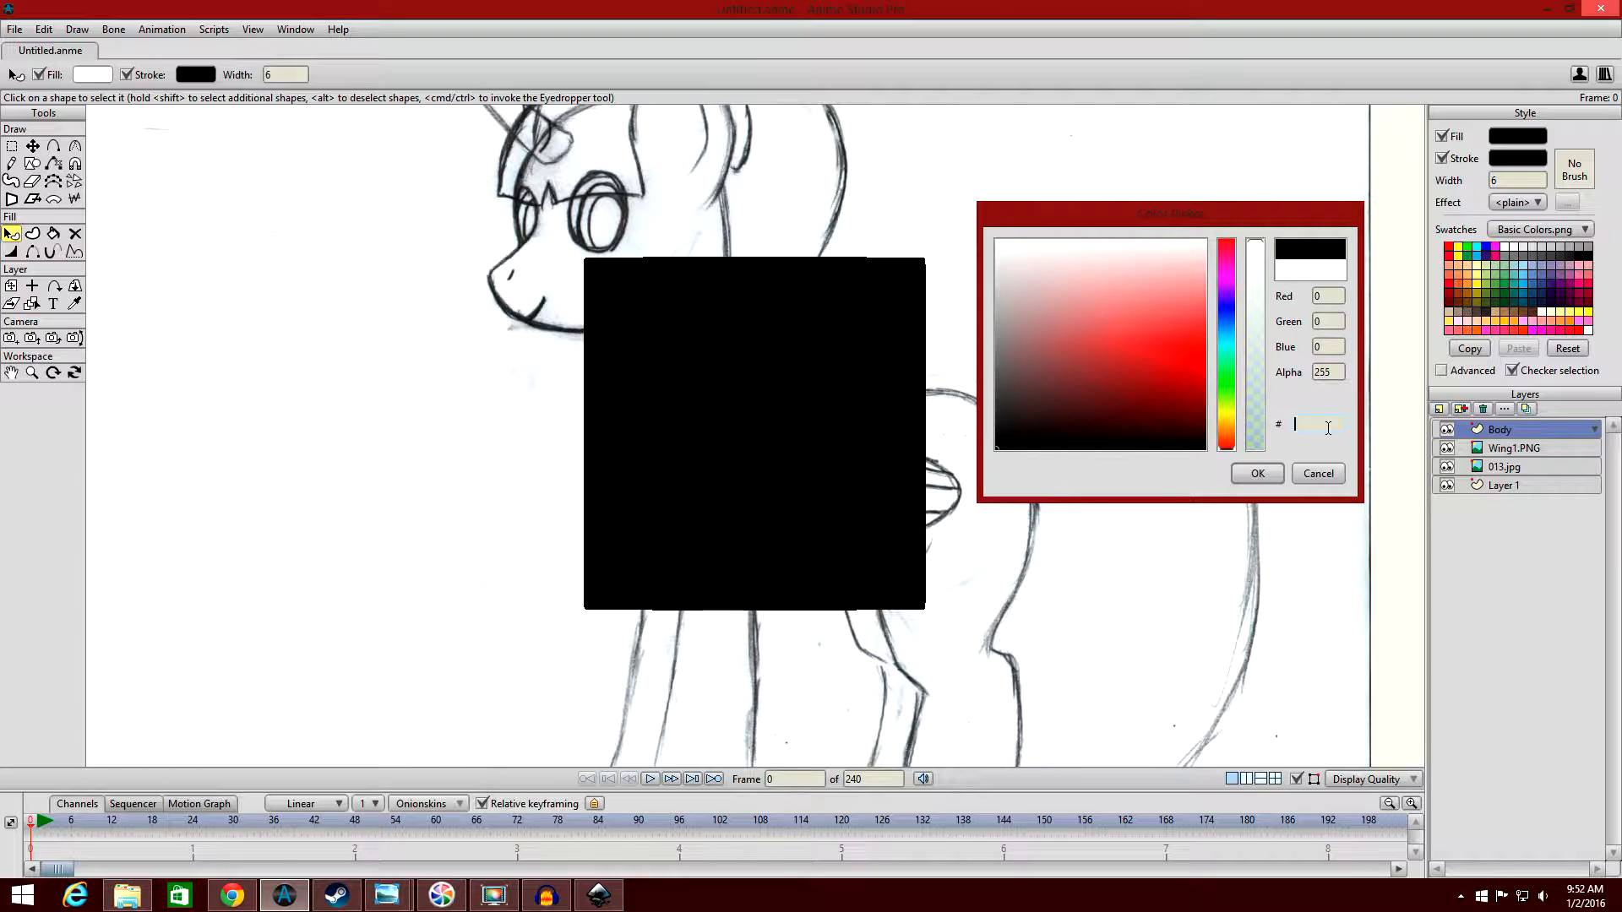
pyautogui.hotkey('ctrl', 'v')
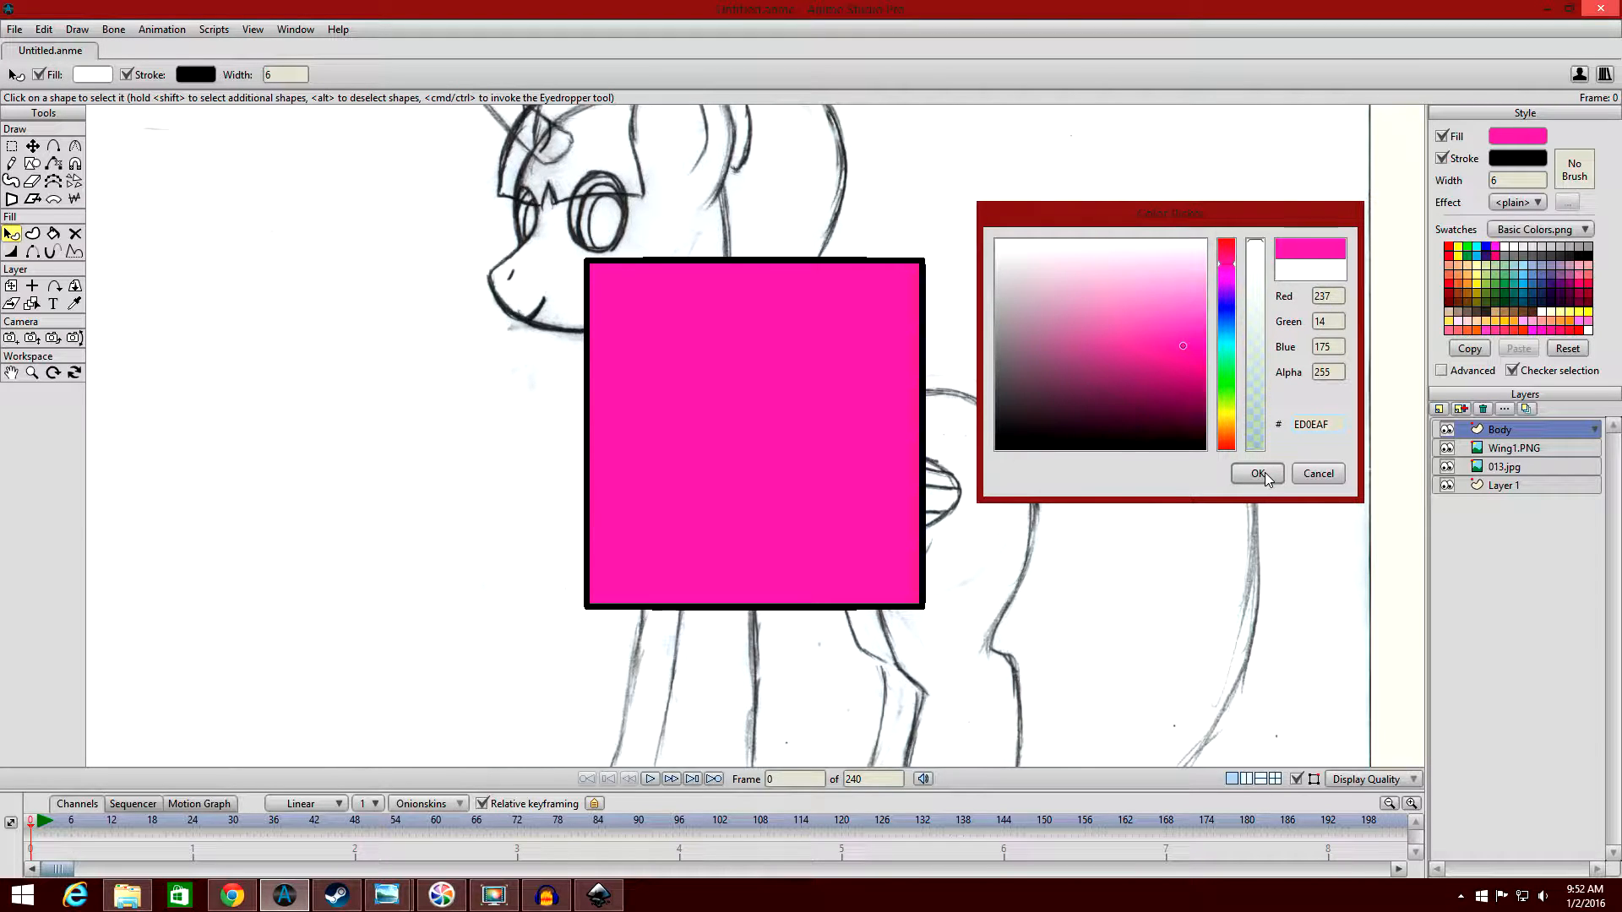
pyautogui.click(1265, 474)
pyautogui.scroll(-1, 1198, 320)
pyautogui.click(1198, 320)
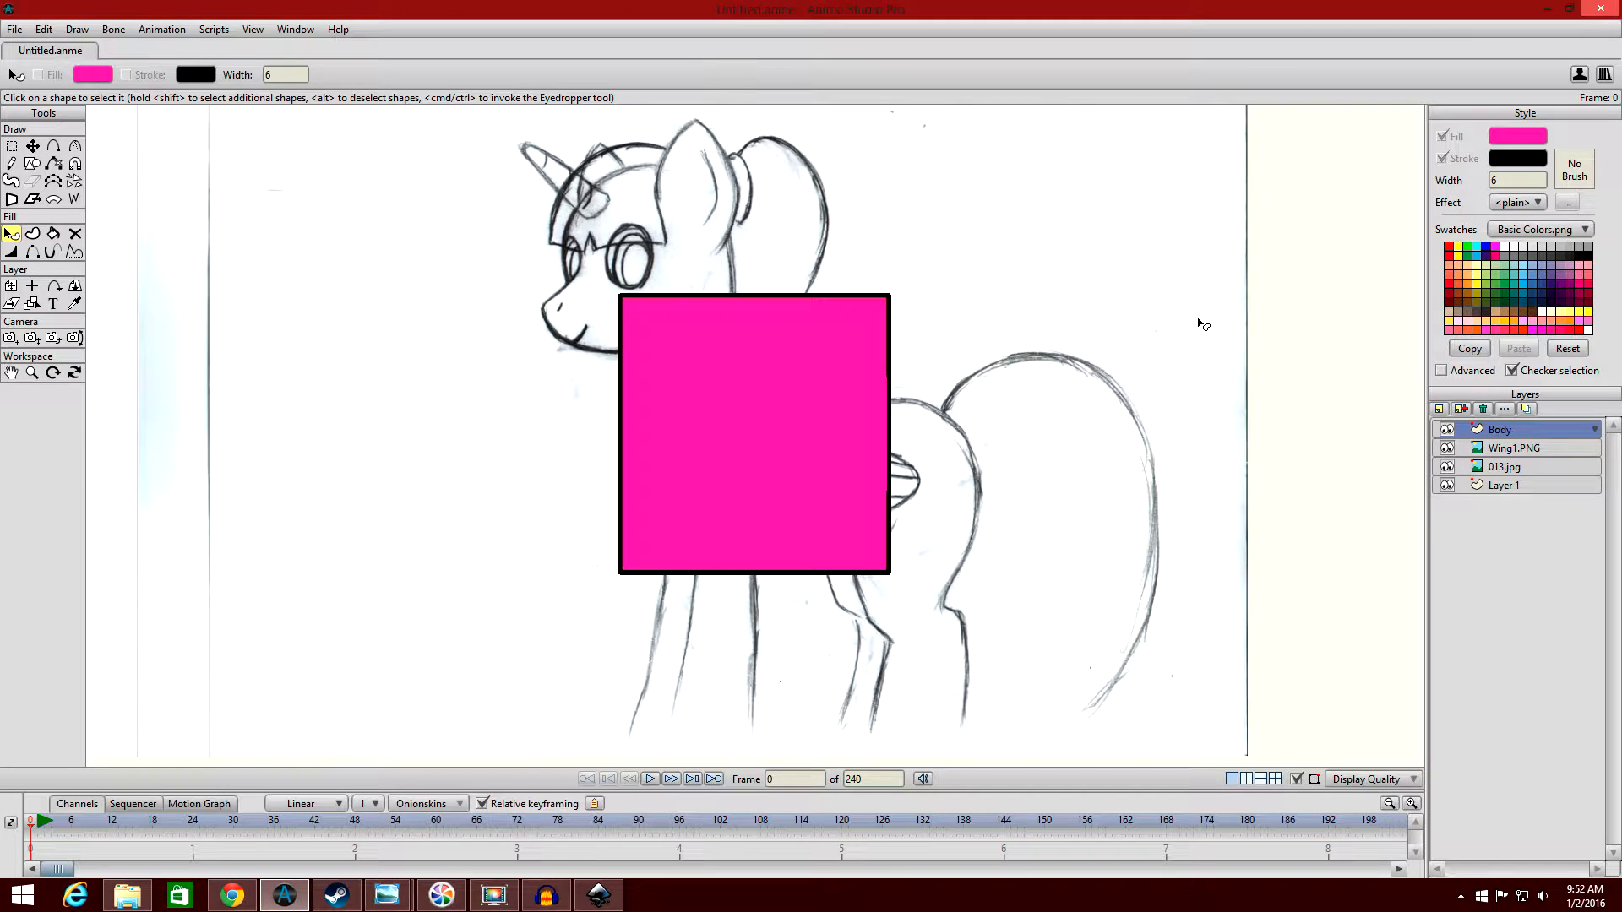
# Sample the dark pink outline of the reference pony with the Eyedropper on the Wing1.PNG layer, and return to the Body layer.
pyautogui.scroll(-3, 1203, 324)
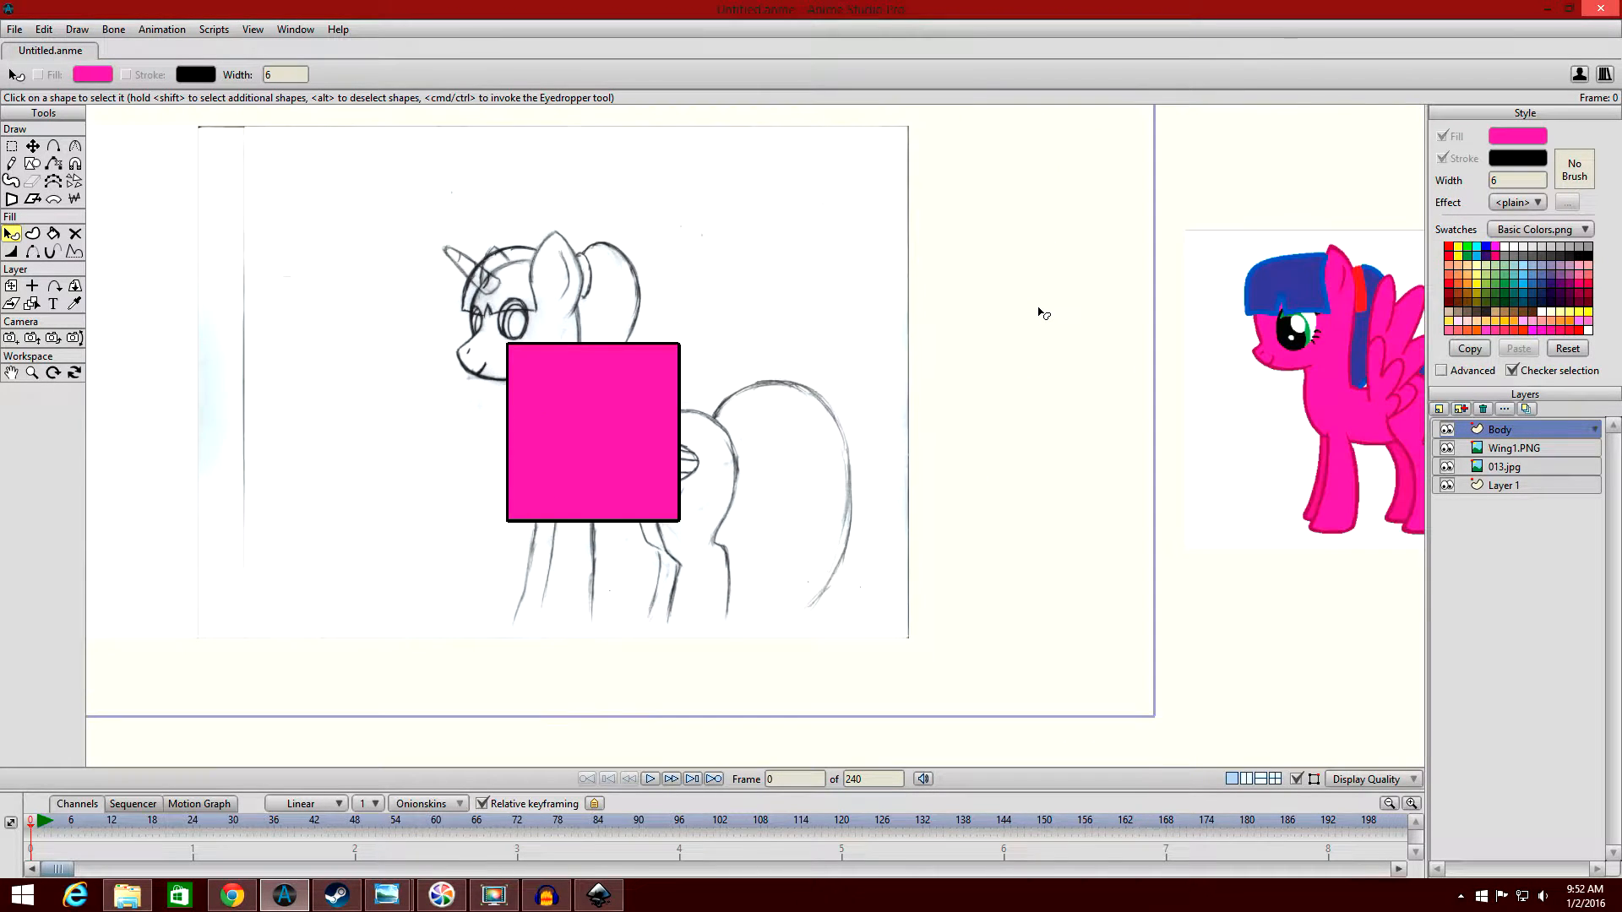
pyautogui.moveTo(1049, 304); pyautogui.dragTo(898, 298)
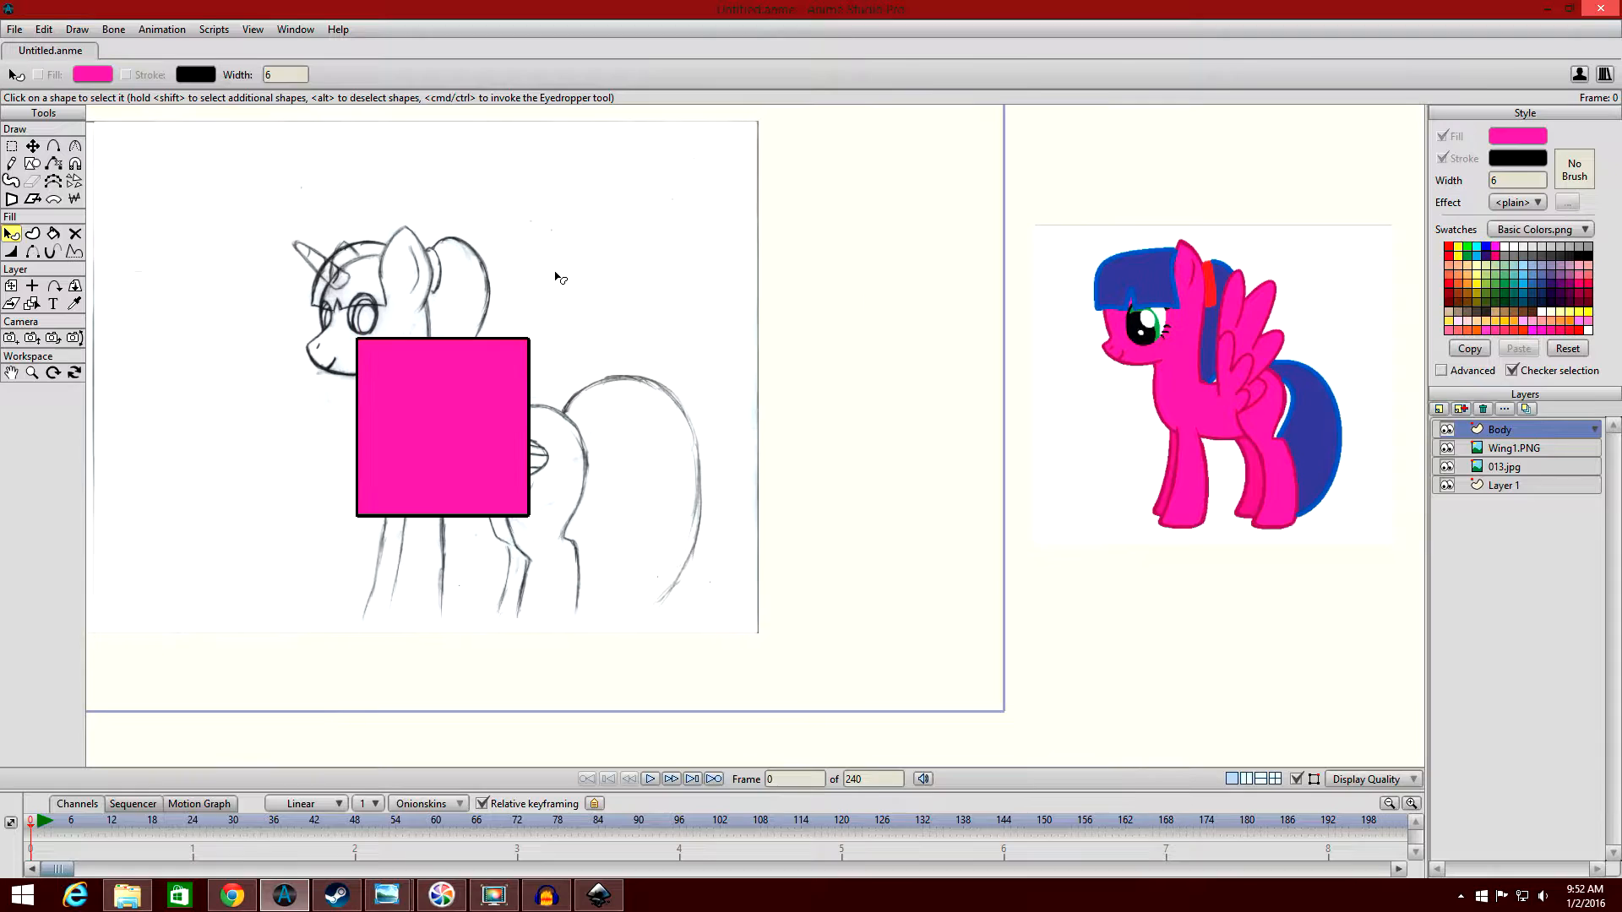
pyautogui.click(75, 302)
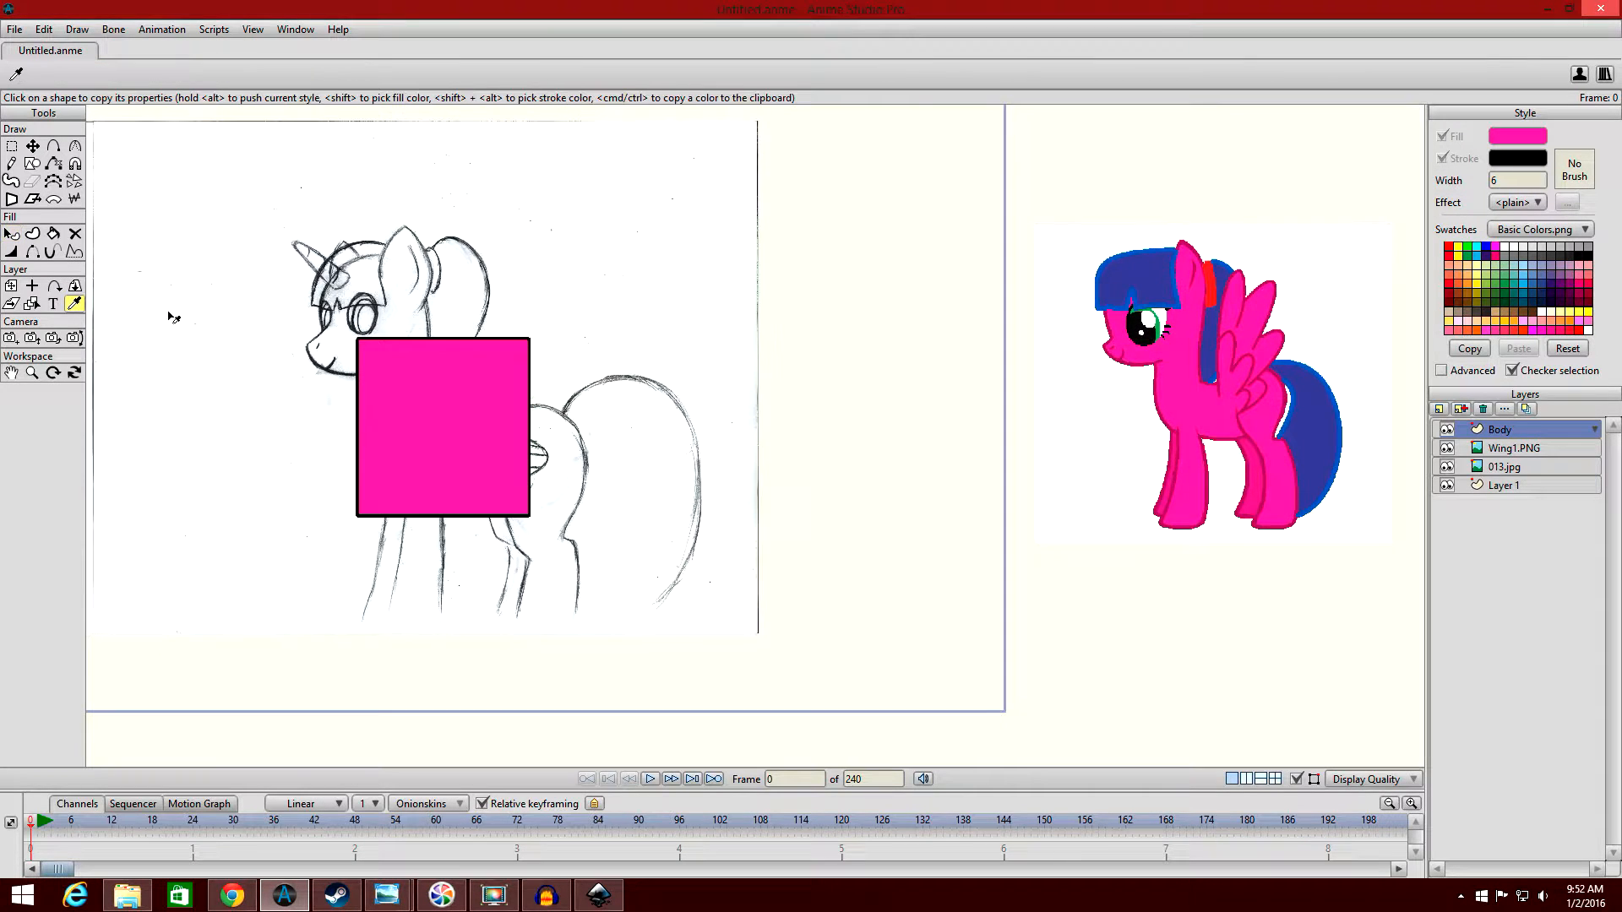
pyautogui.moveTo(953, 390); pyautogui.dragTo(807, 393)
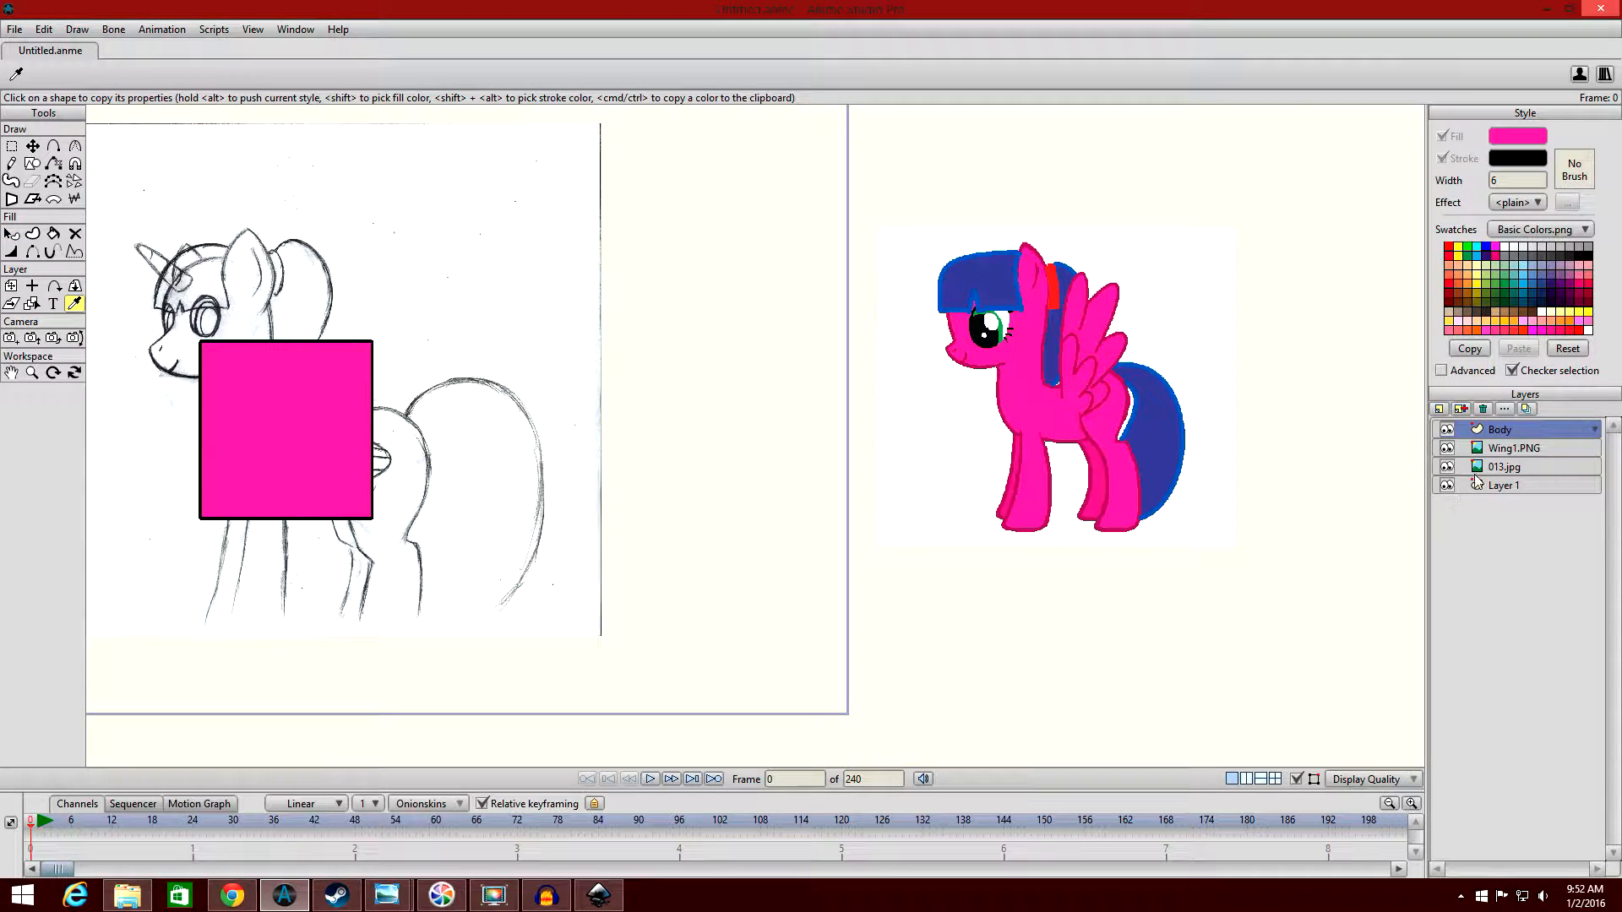
pyautogui.click(1521, 450)
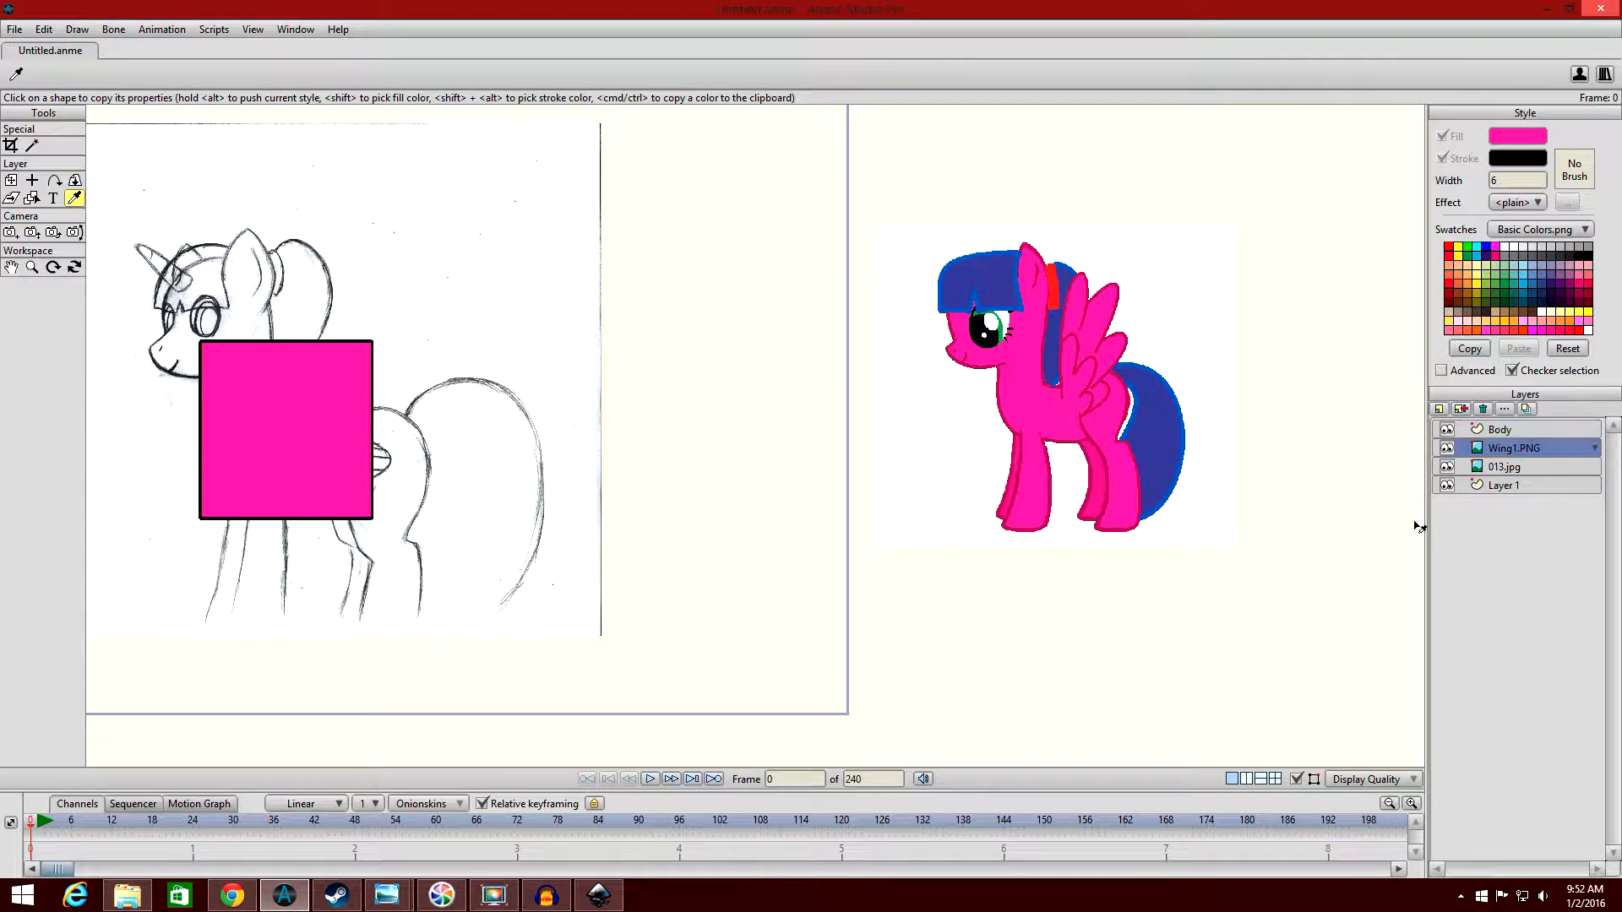
pyautogui.click(1507, 431)
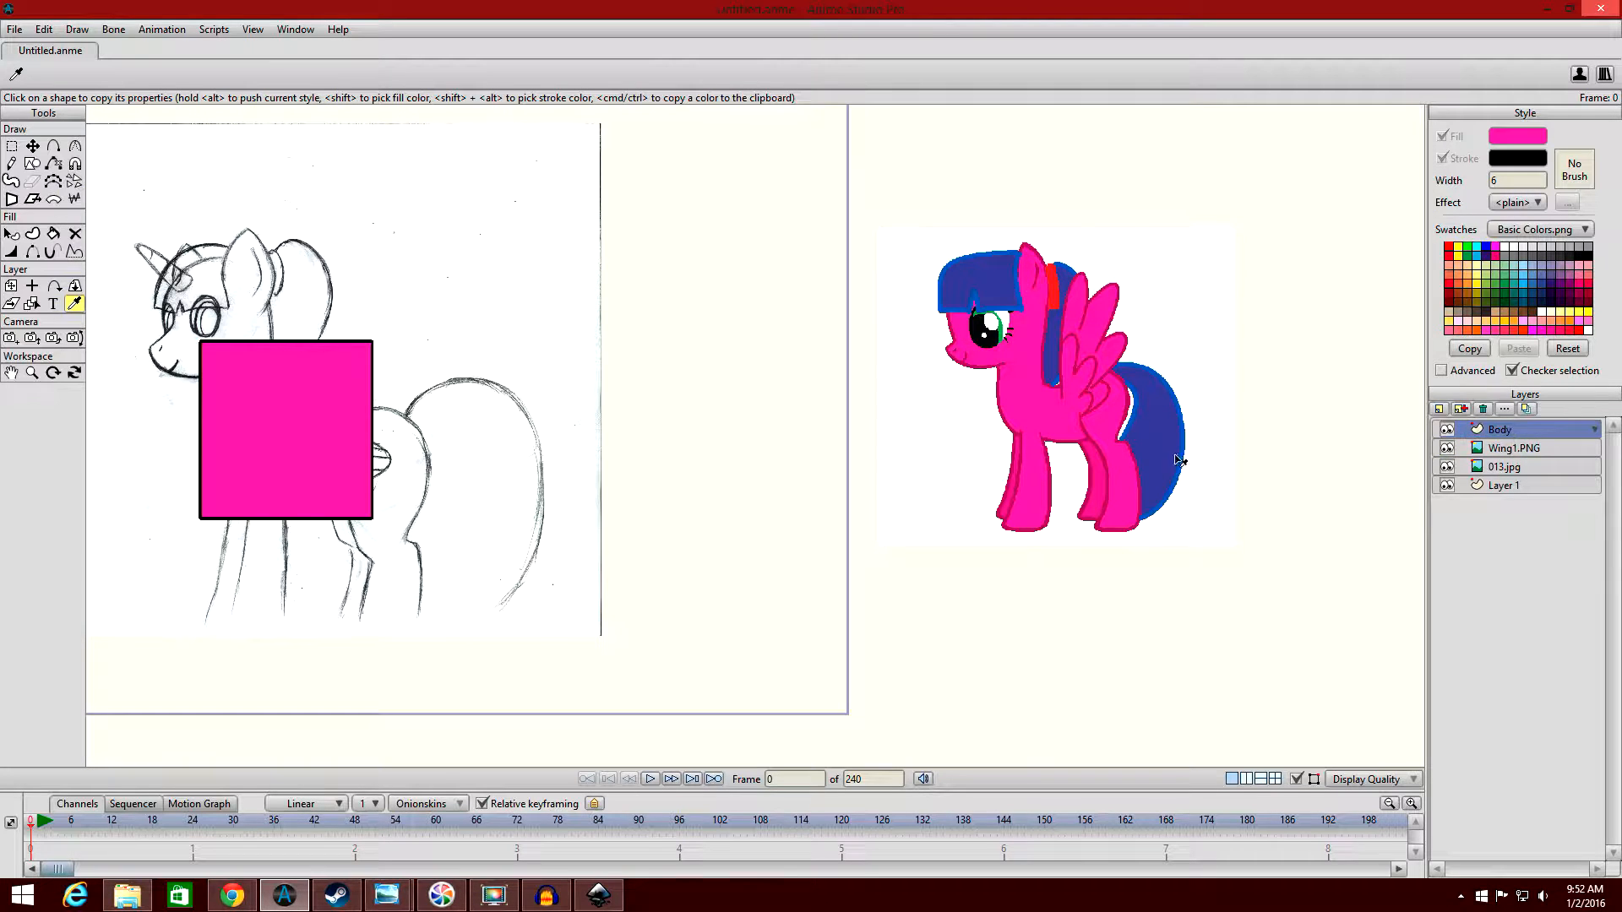
pyautogui.click(1010, 530)
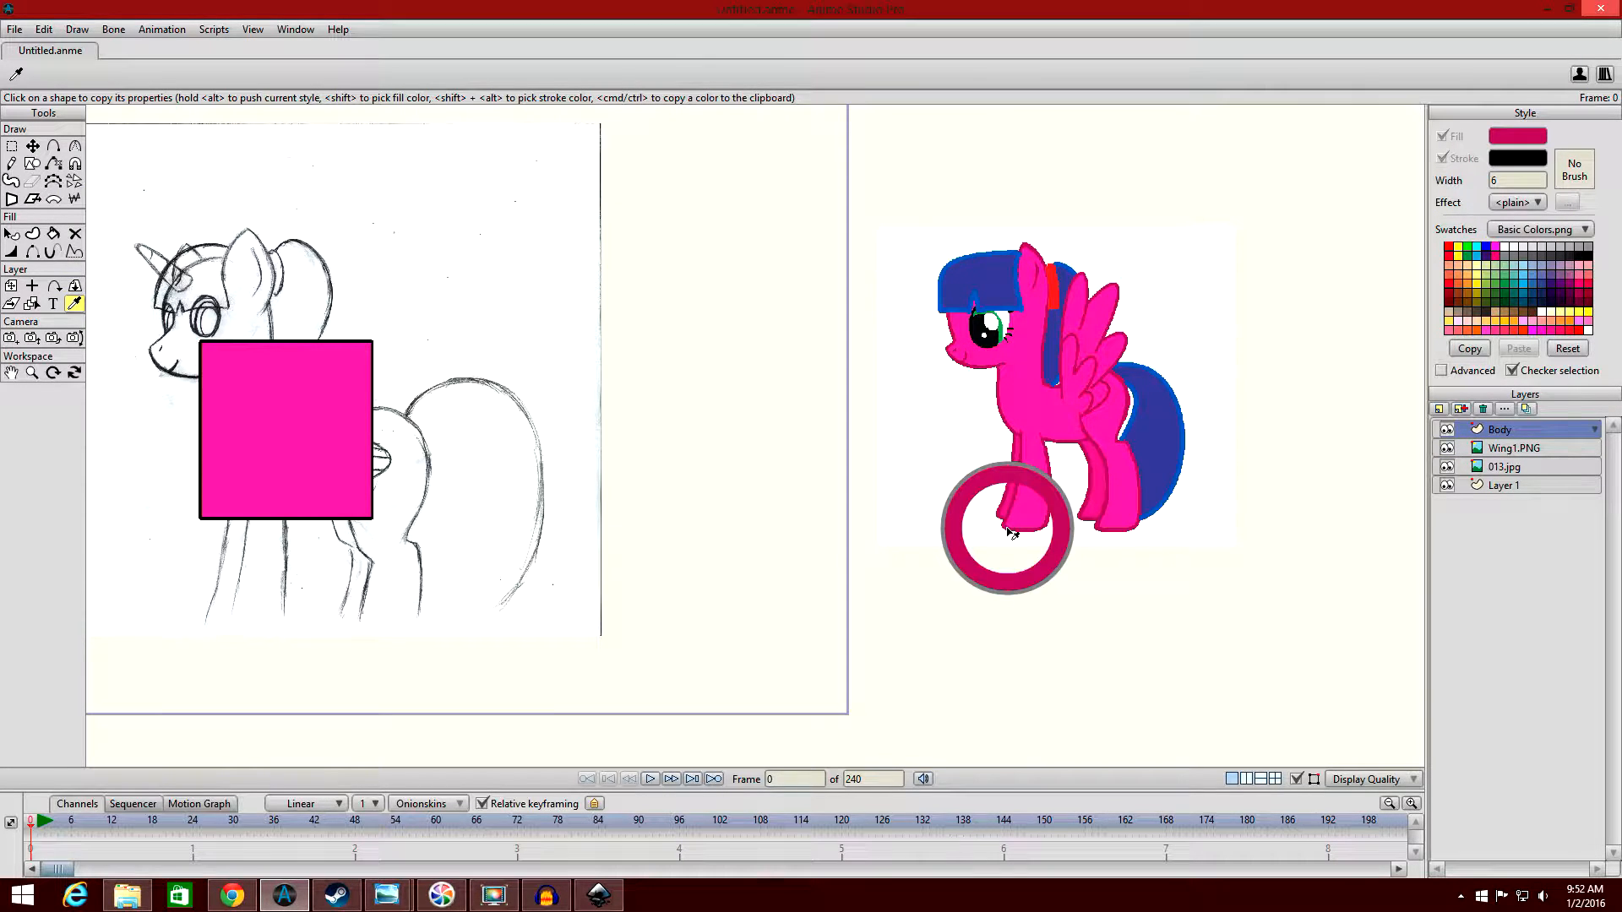
pyautogui.click(1518, 449)
pyautogui.click(1060, 511)
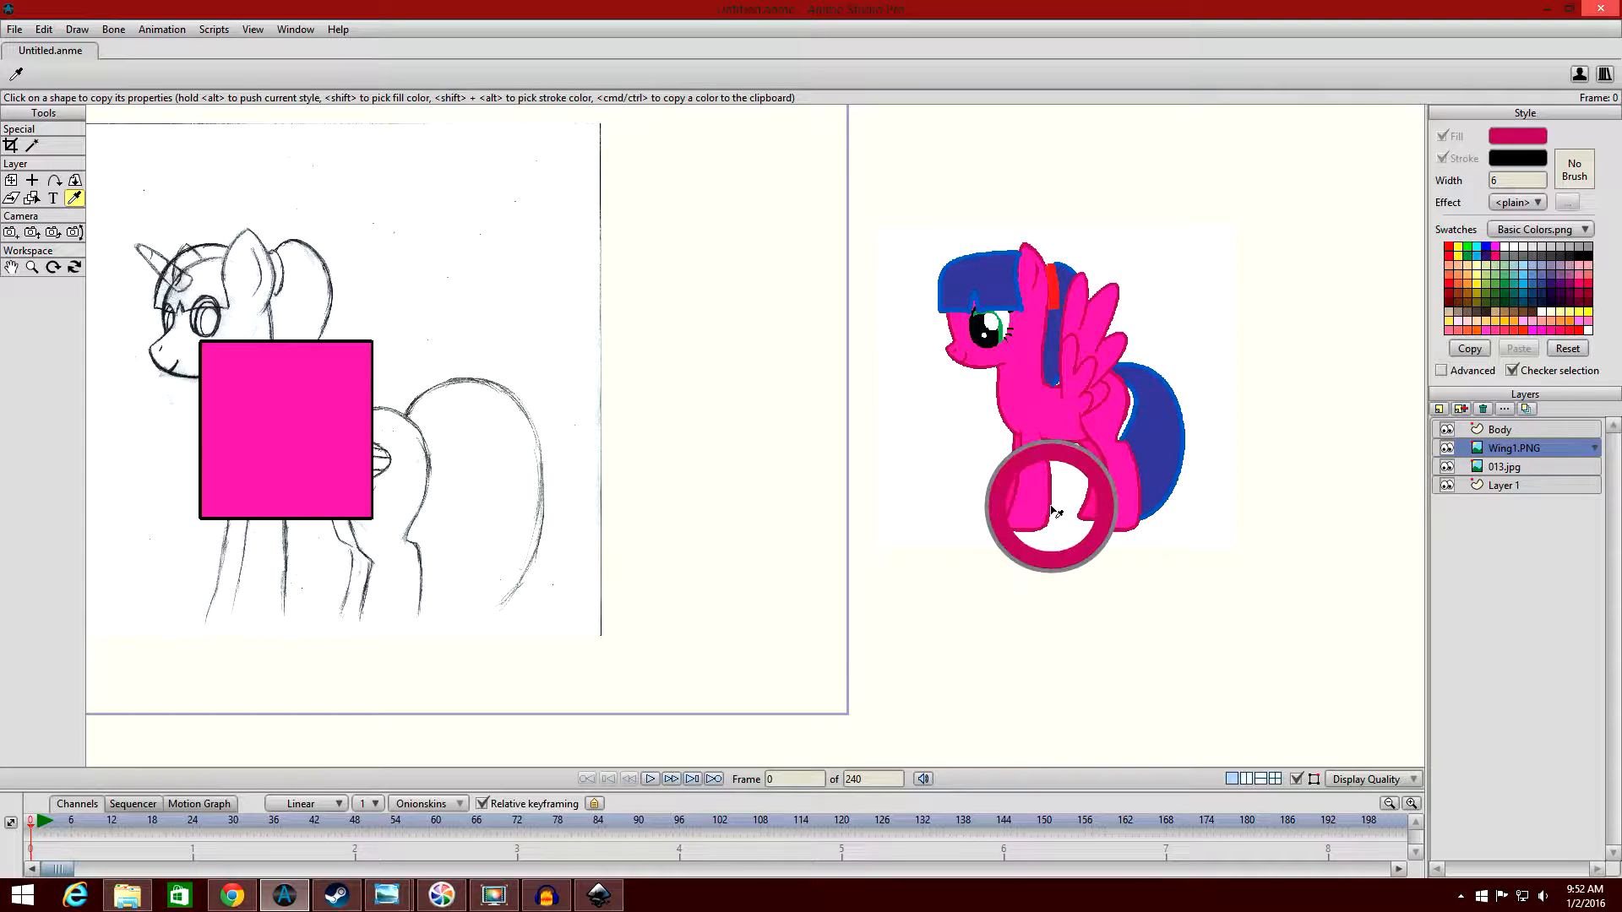
pyautogui.click(1539, 433)
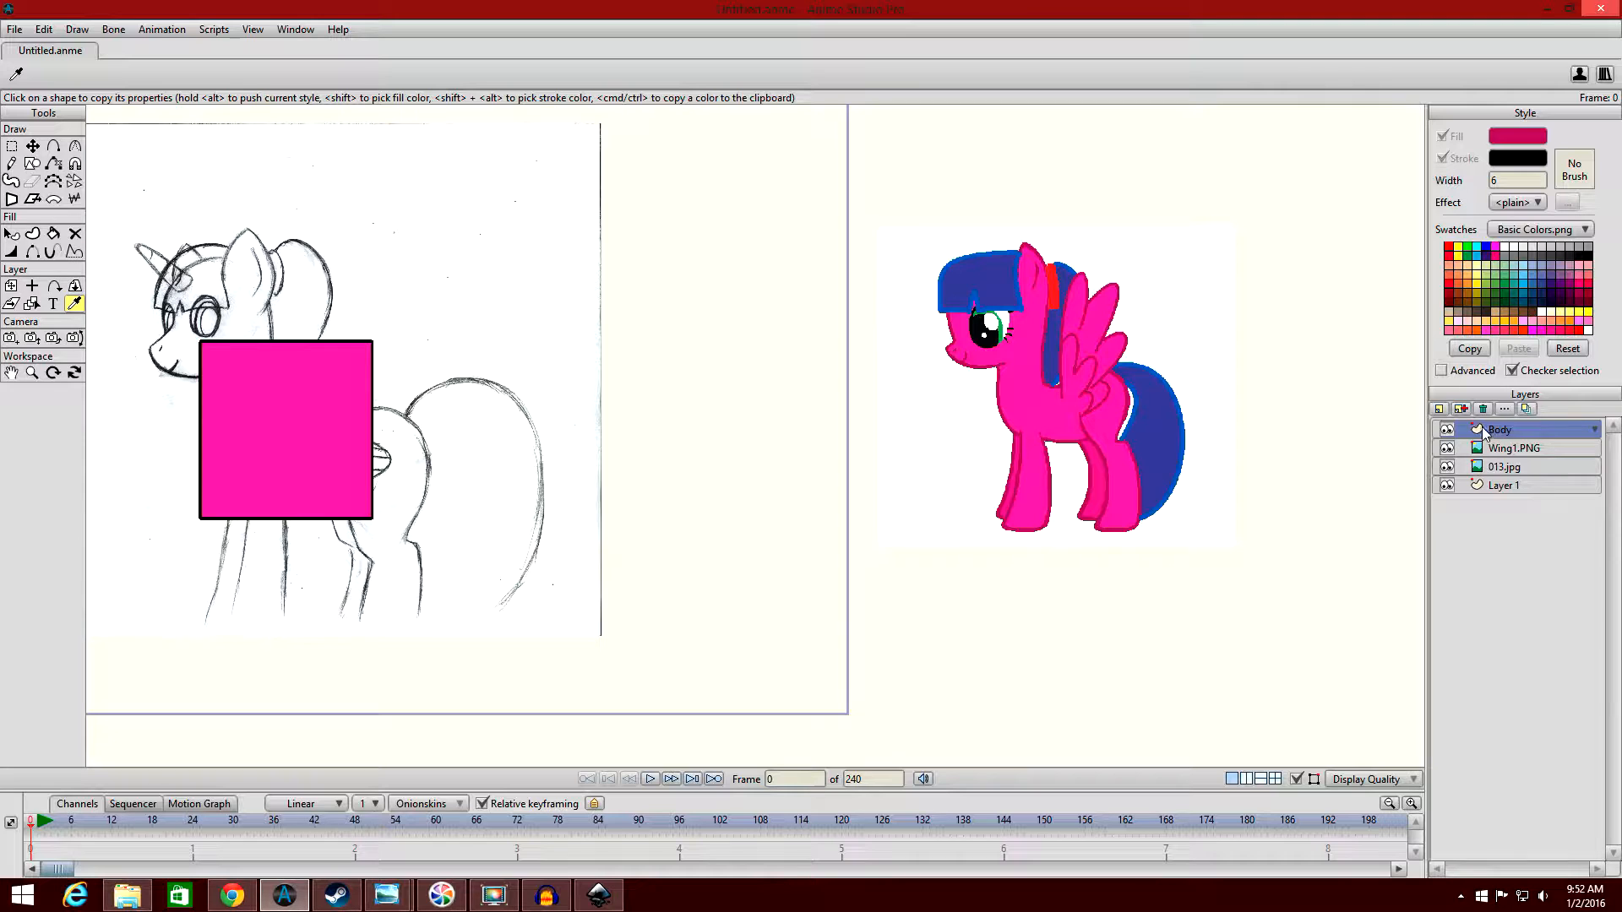
pyautogui.click(1526, 454)
pyautogui.click(1521, 467)
pyautogui.click(1526, 488)
pyautogui.click(1521, 473)
pyautogui.click(1523, 451)
pyautogui.click(1518, 434)
# Sample the dark pink outline of the reference pony's front leg and copy the colour's hex code from the colour picker.
pyautogui.scroll(4, 1245, 451)
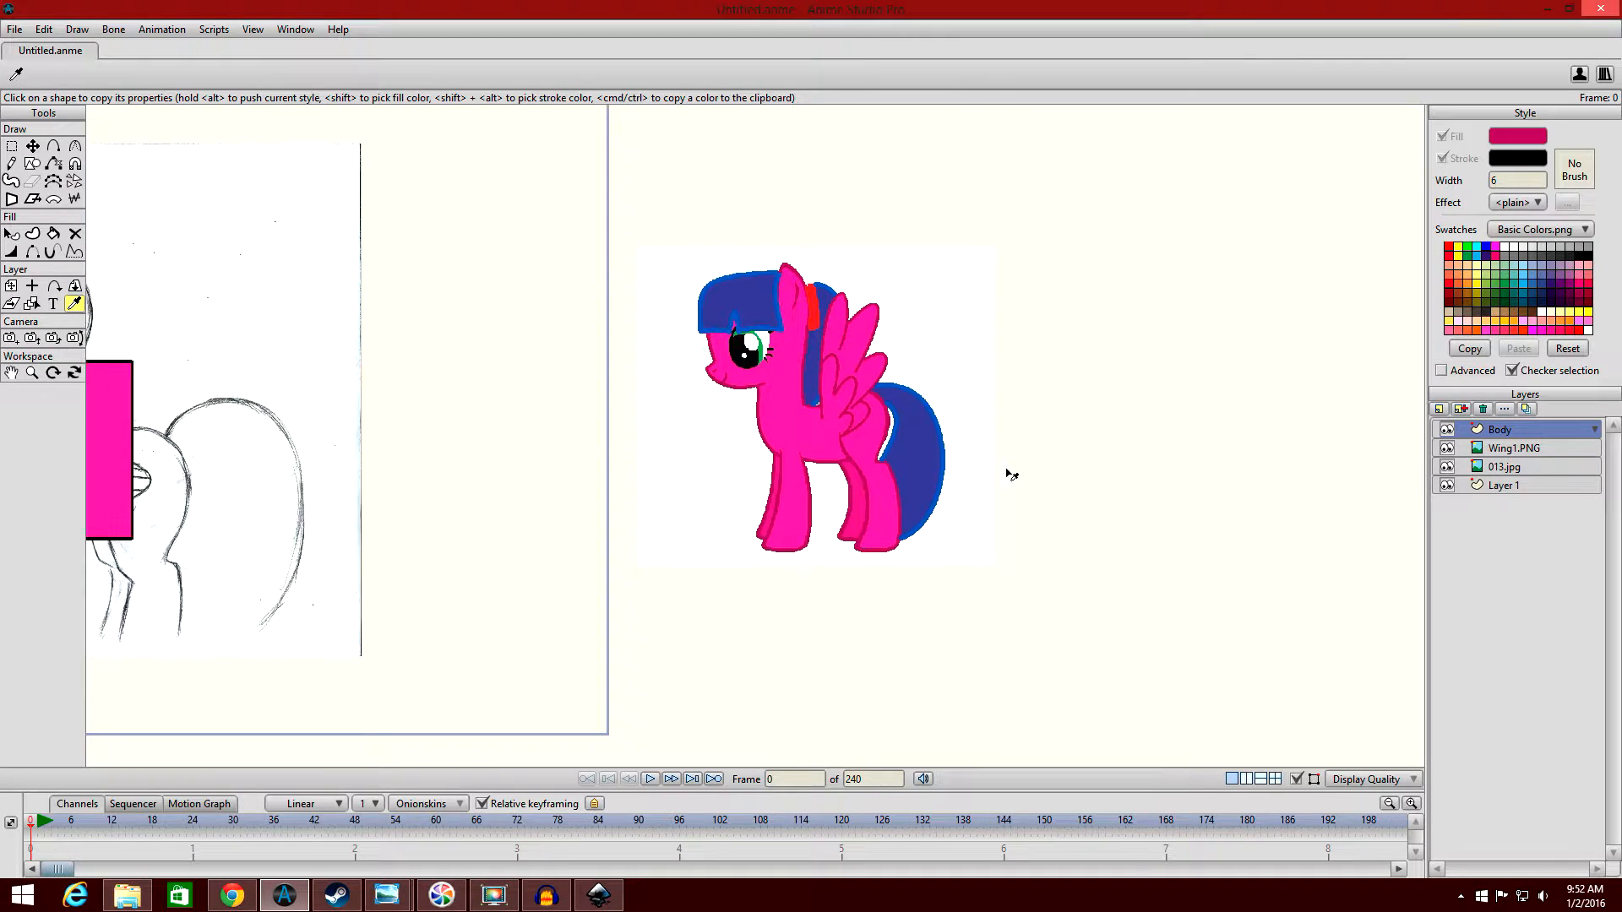
pyautogui.scroll(5, 1022, 346)
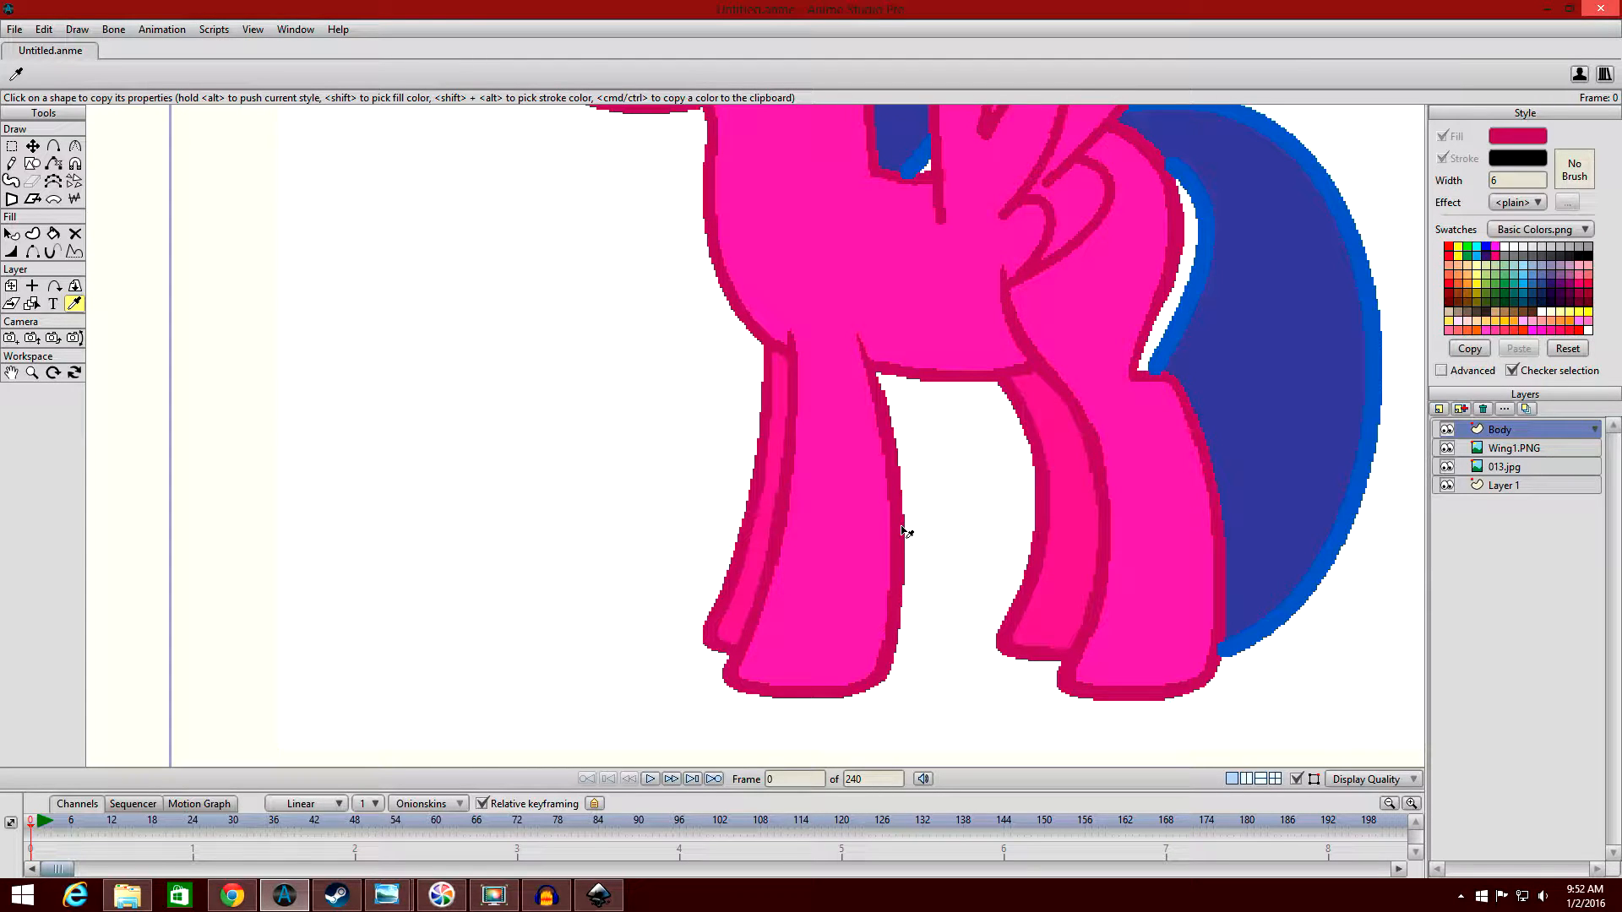
pyautogui.click(903, 533)
pyautogui.click(1518, 133)
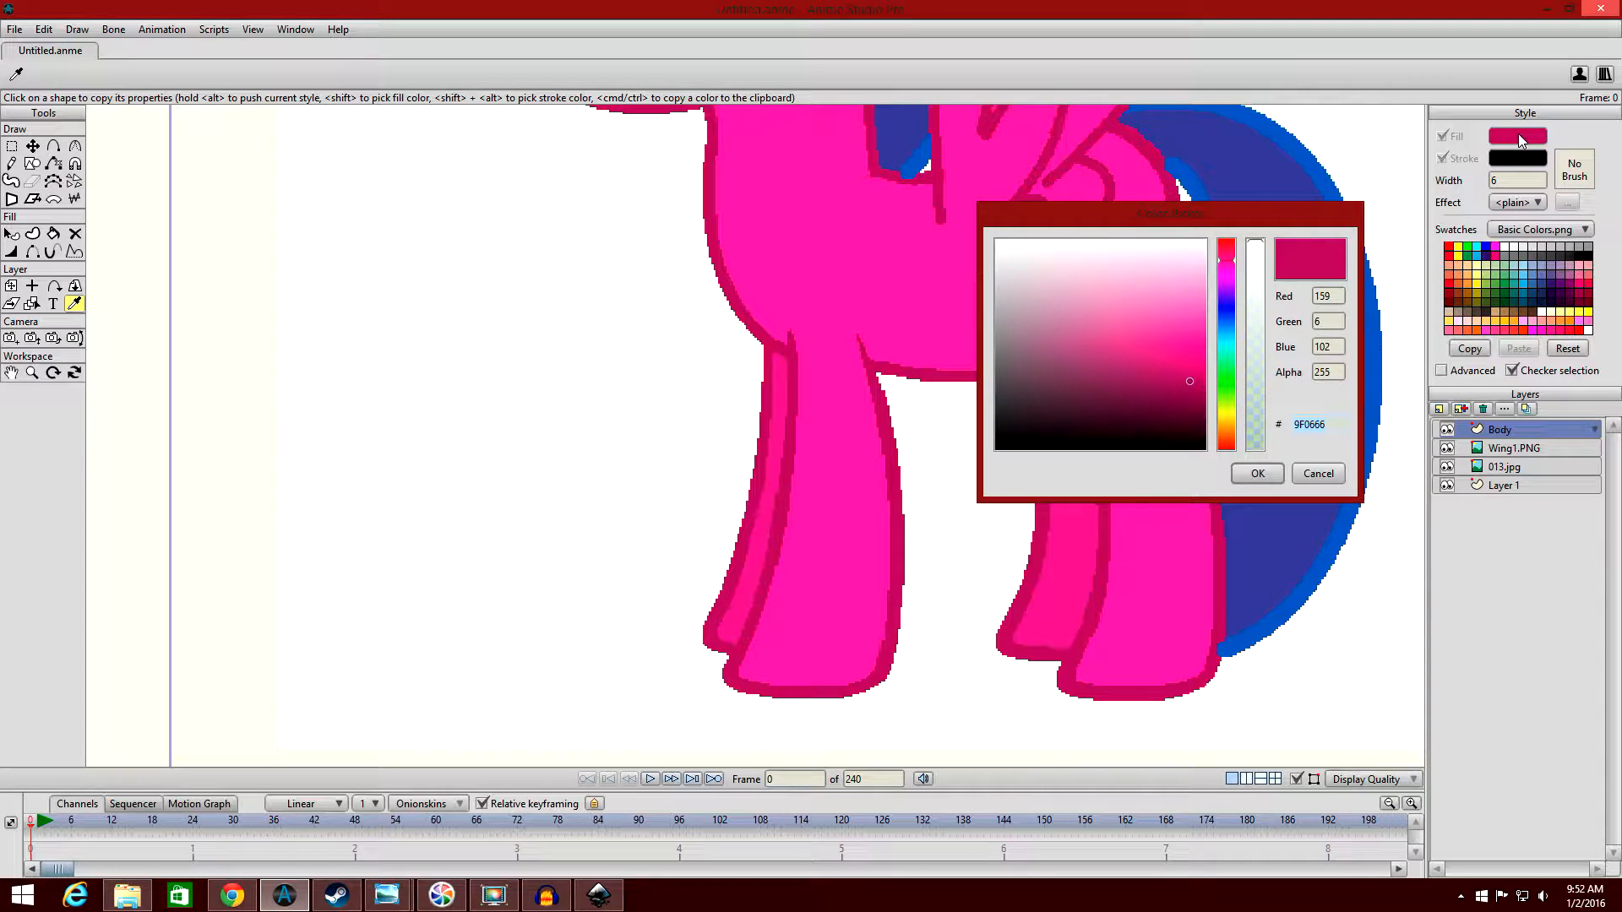
pyautogui.press('Return')
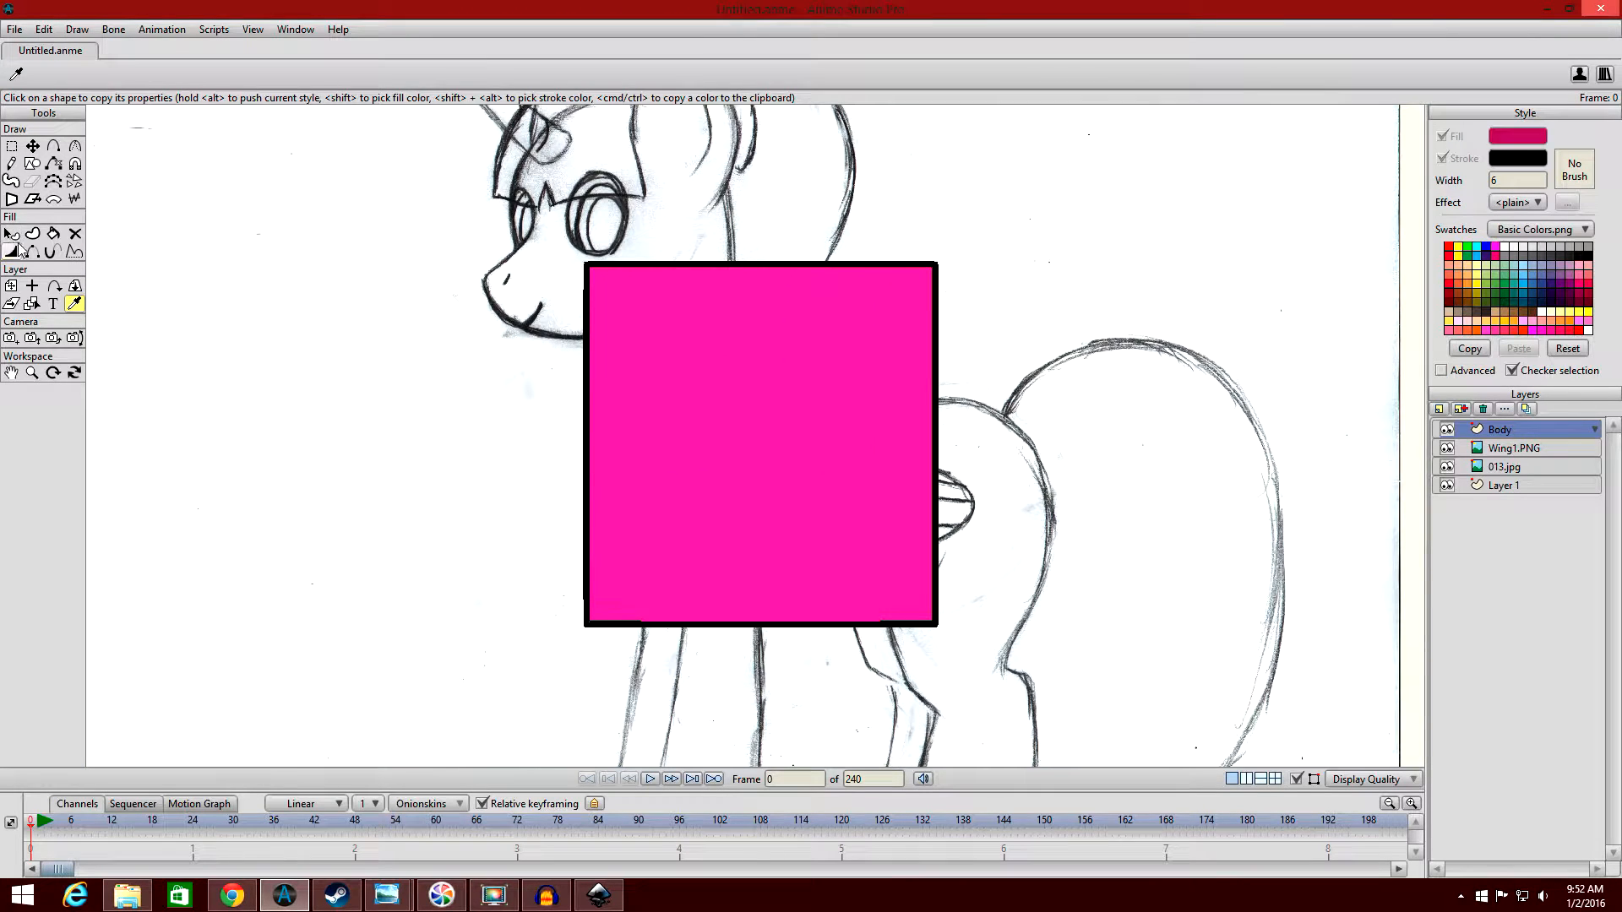
# Set the torso rectangle's stroke colour to hex 9F0666 using the copied code, and deselect the shape.
pyautogui.click(11, 234)
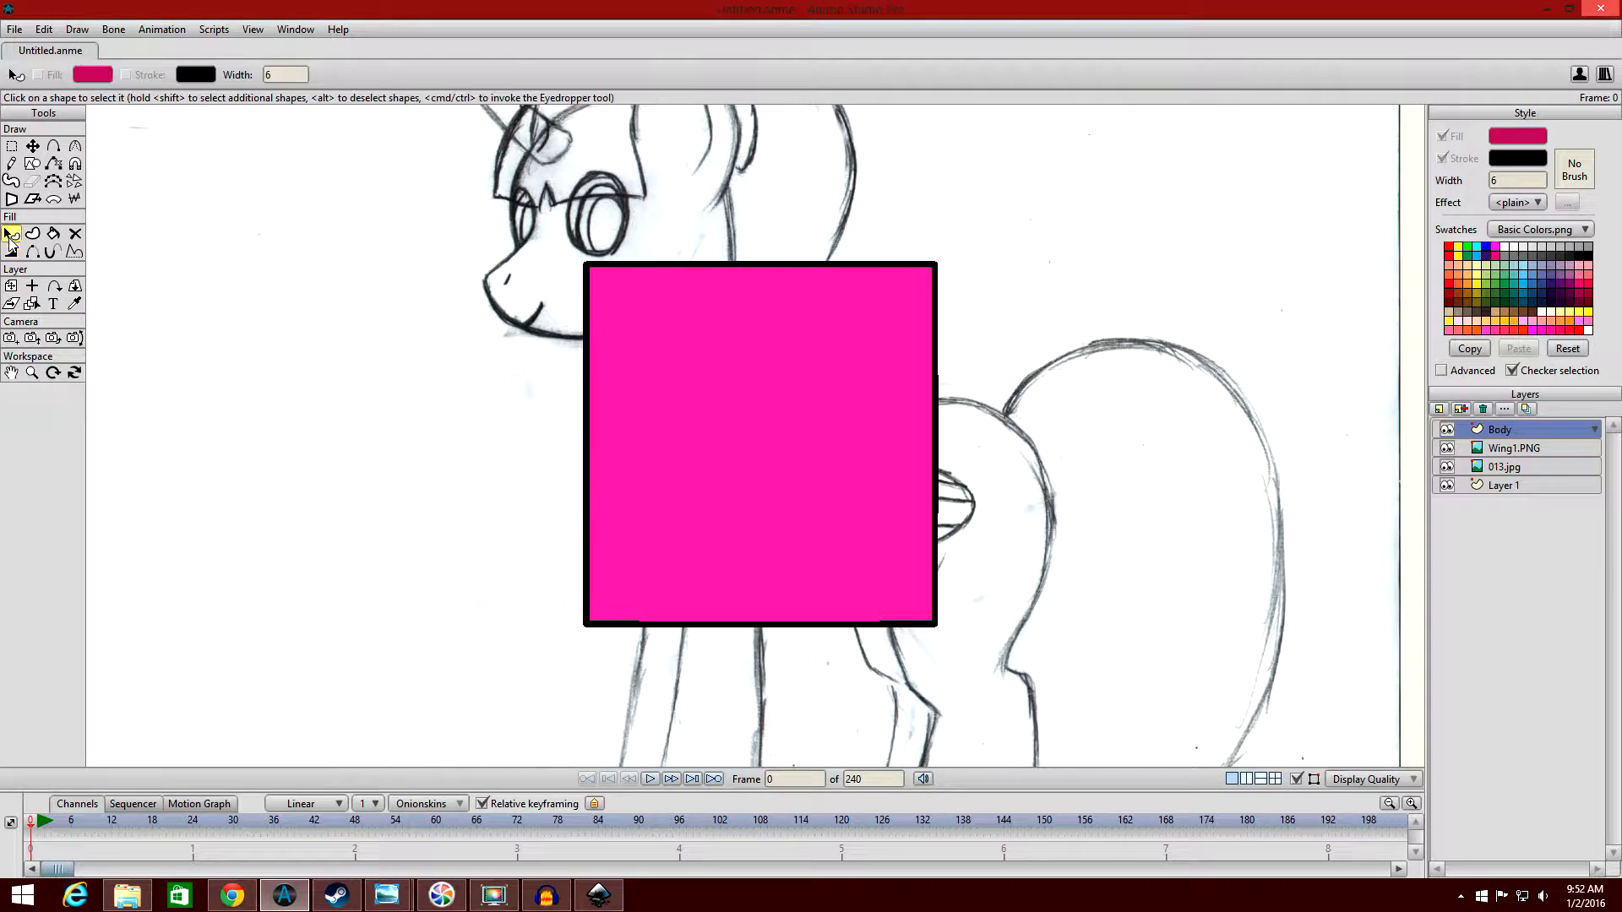
pyautogui.click(698, 370)
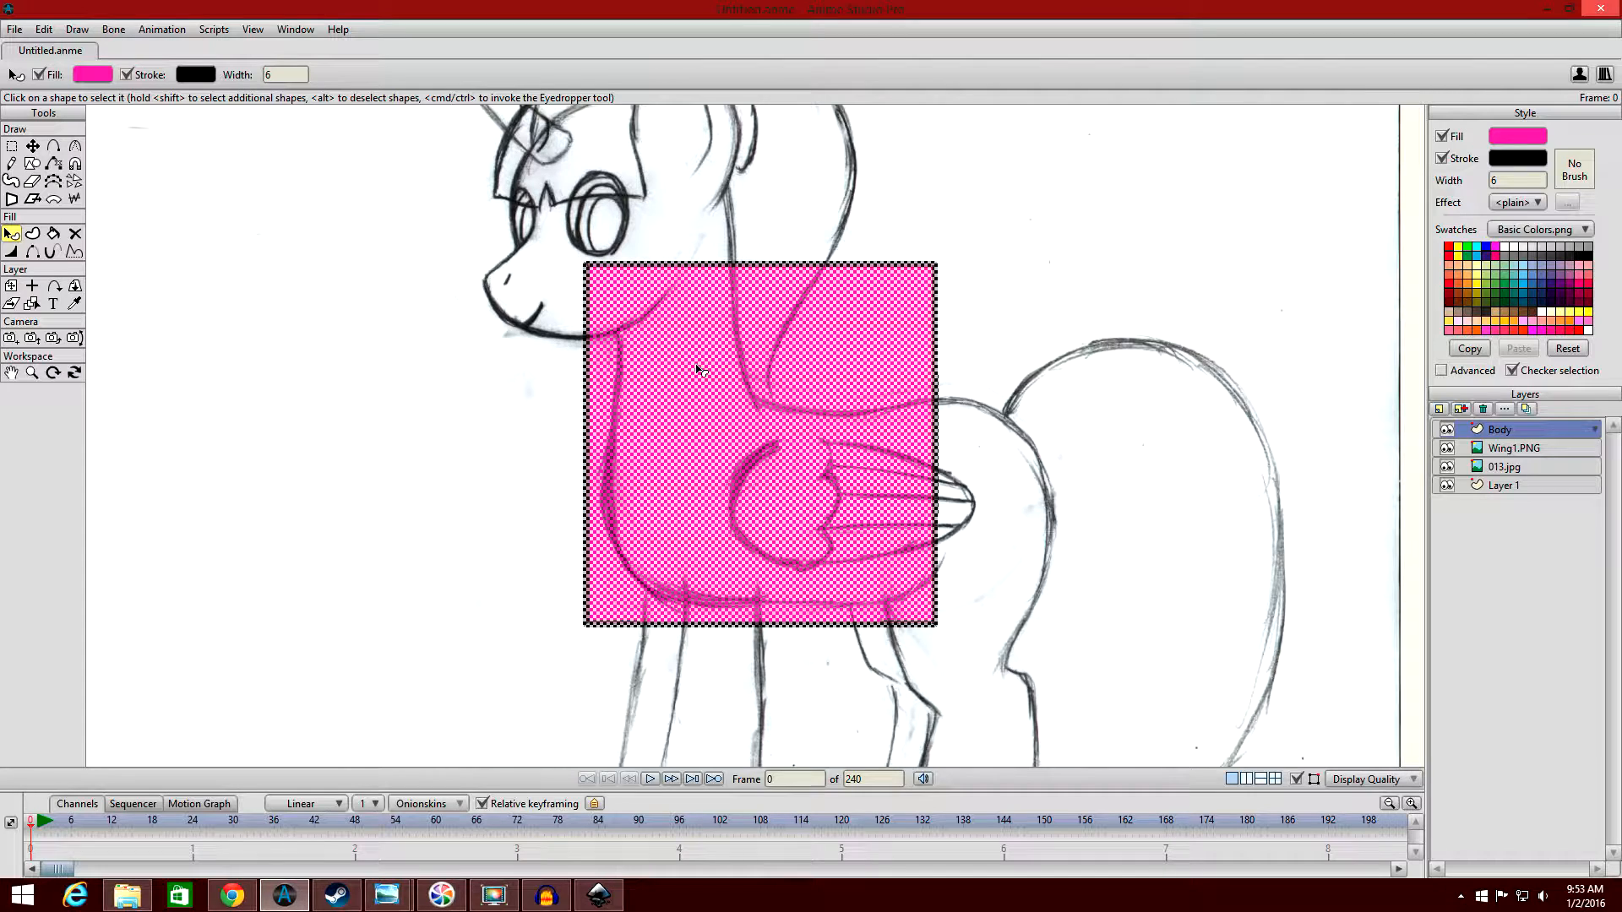
pyautogui.click(1542, 159)
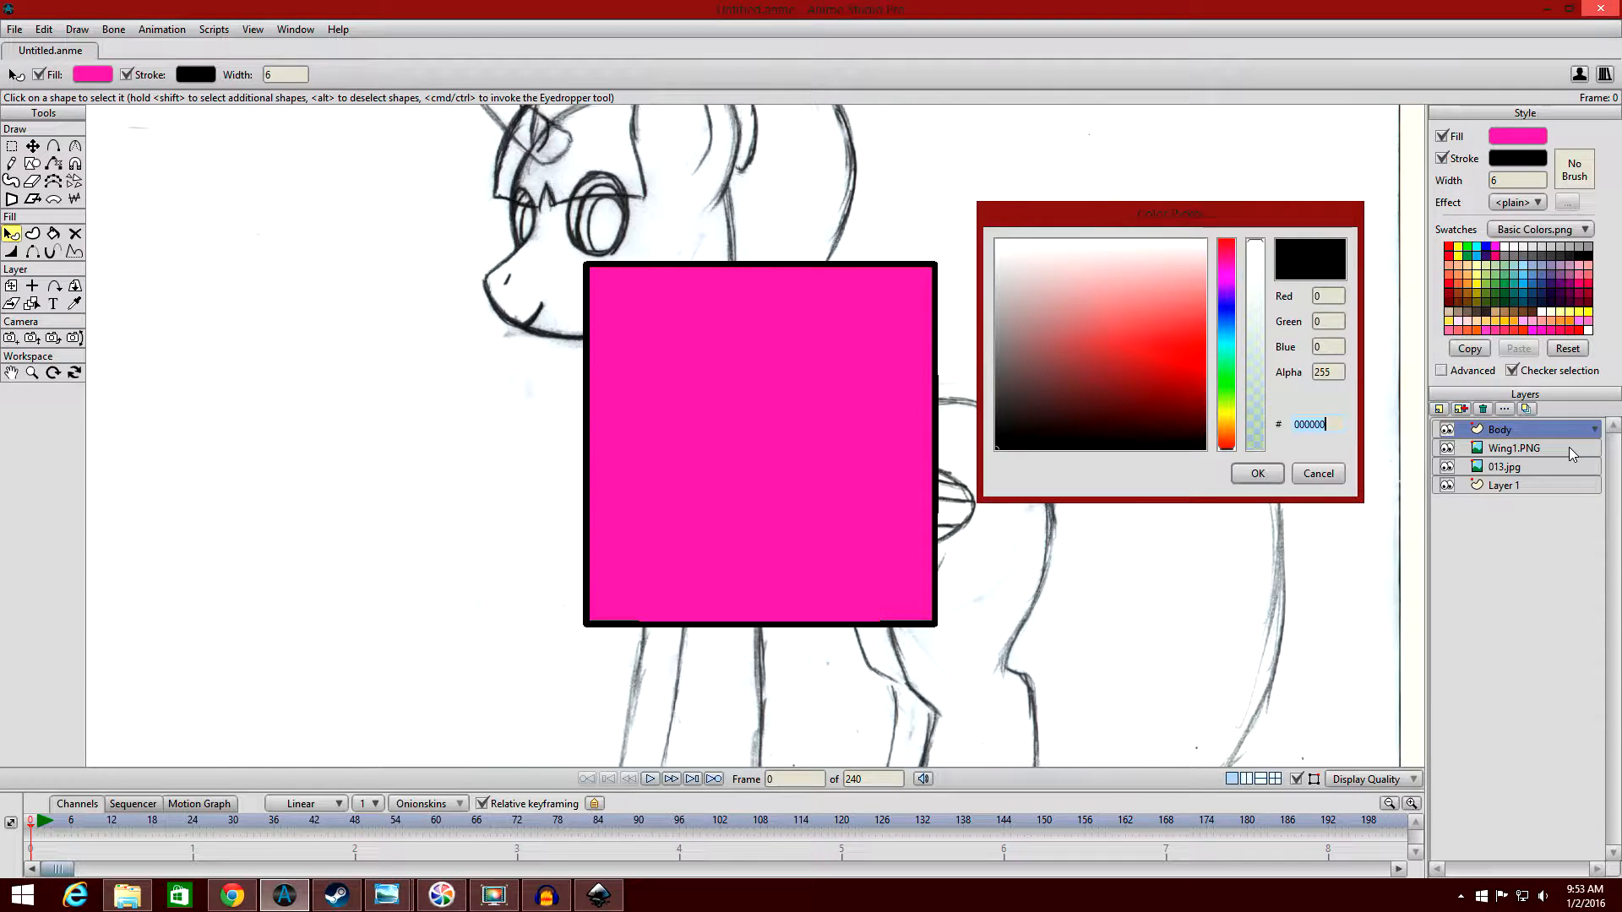
pyautogui.write('9F0666')
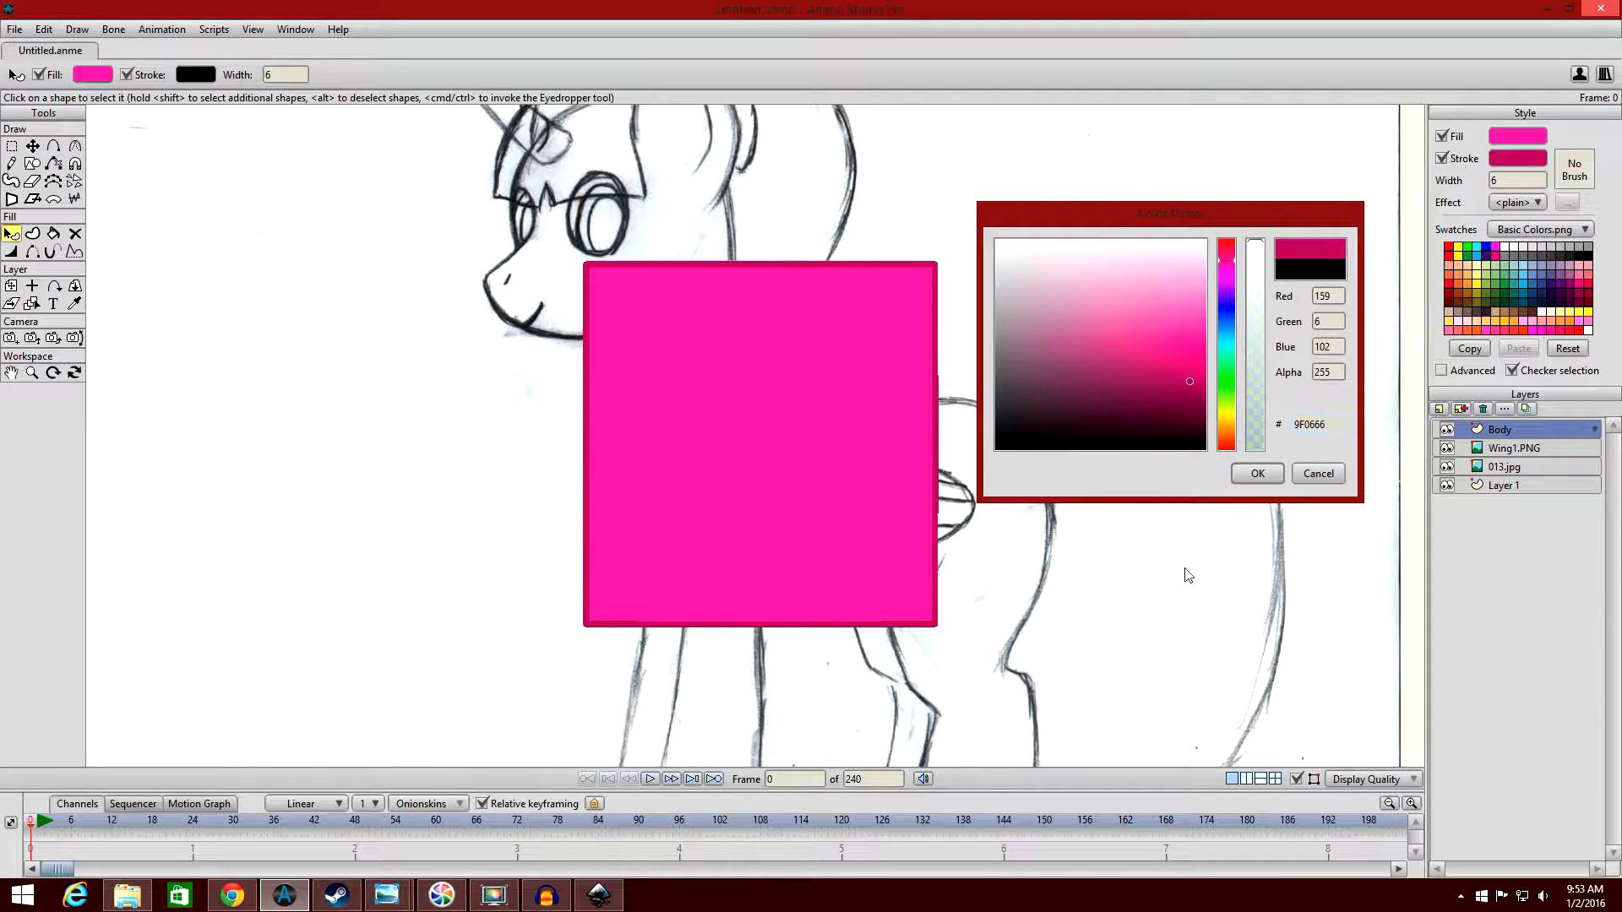
pyautogui.click(1257, 473)
pyautogui.scroll(-5, 1265, 422)
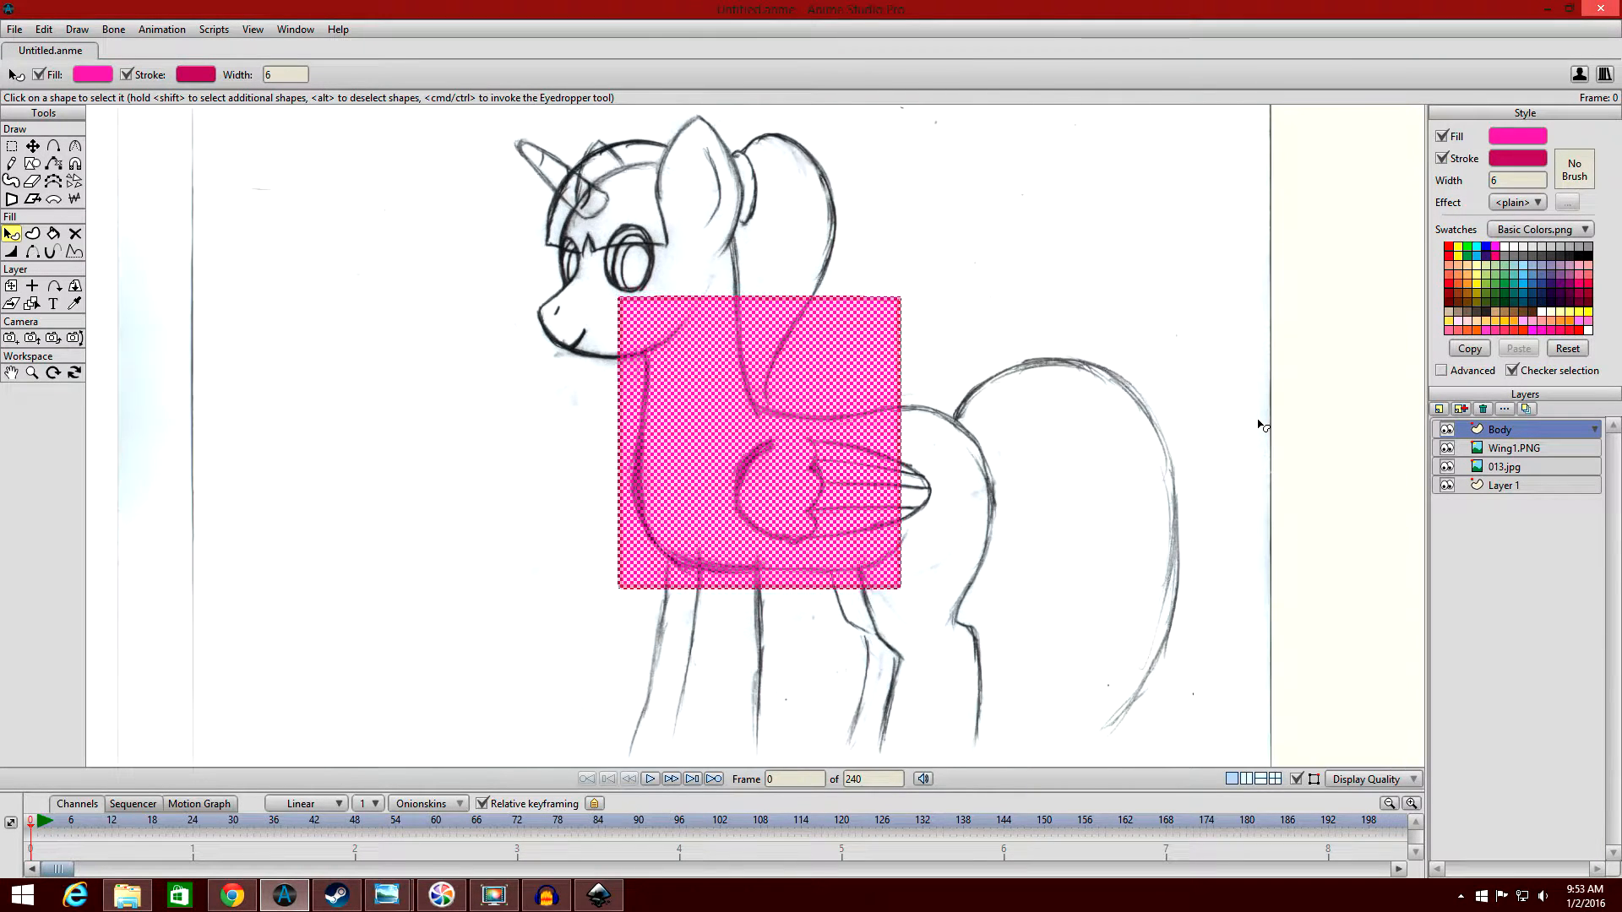
pyautogui.scroll(1, 1264, 422)
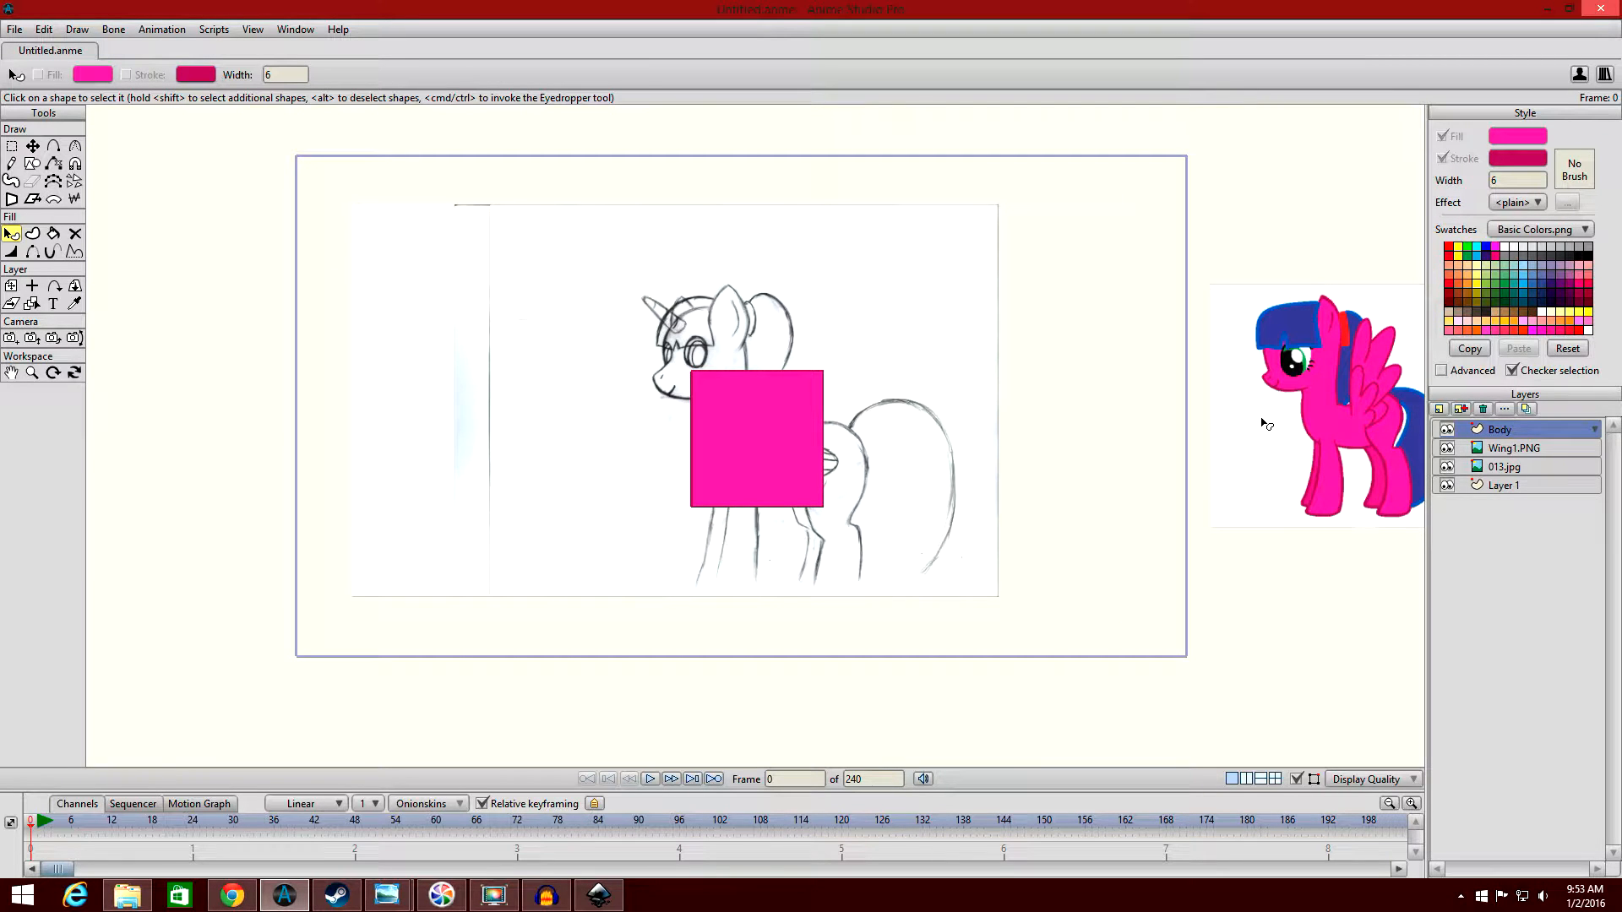
pyautogui.scroll(4, 1076, 271)
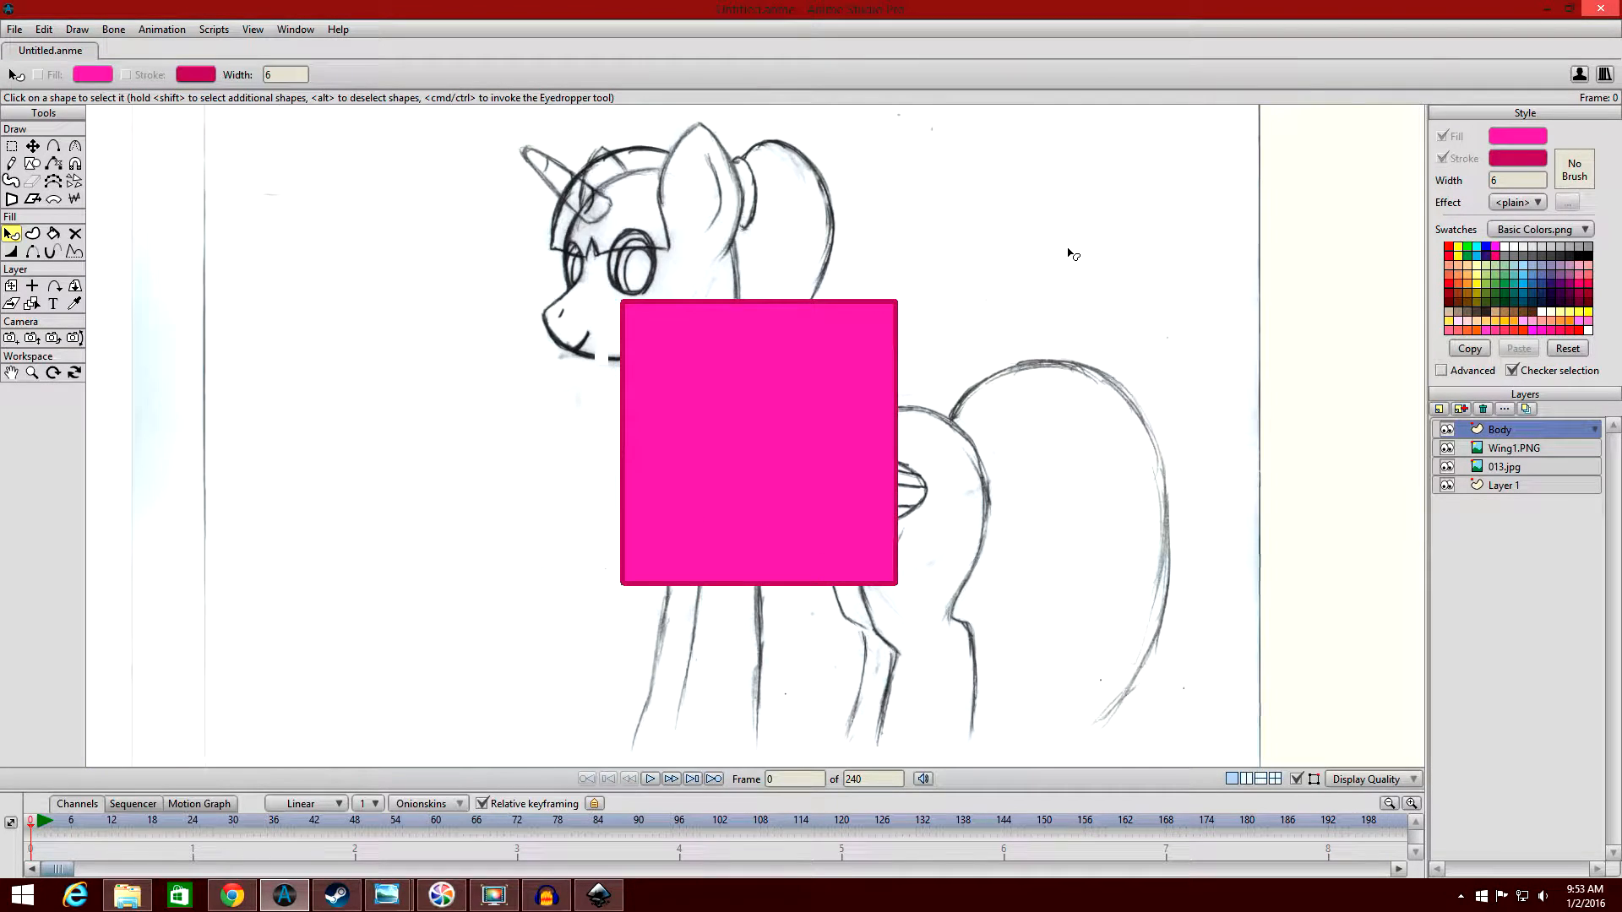
pyautogui.scroll(1, 1072, 253)
pyautogui.scroll(1, 1069, 252)
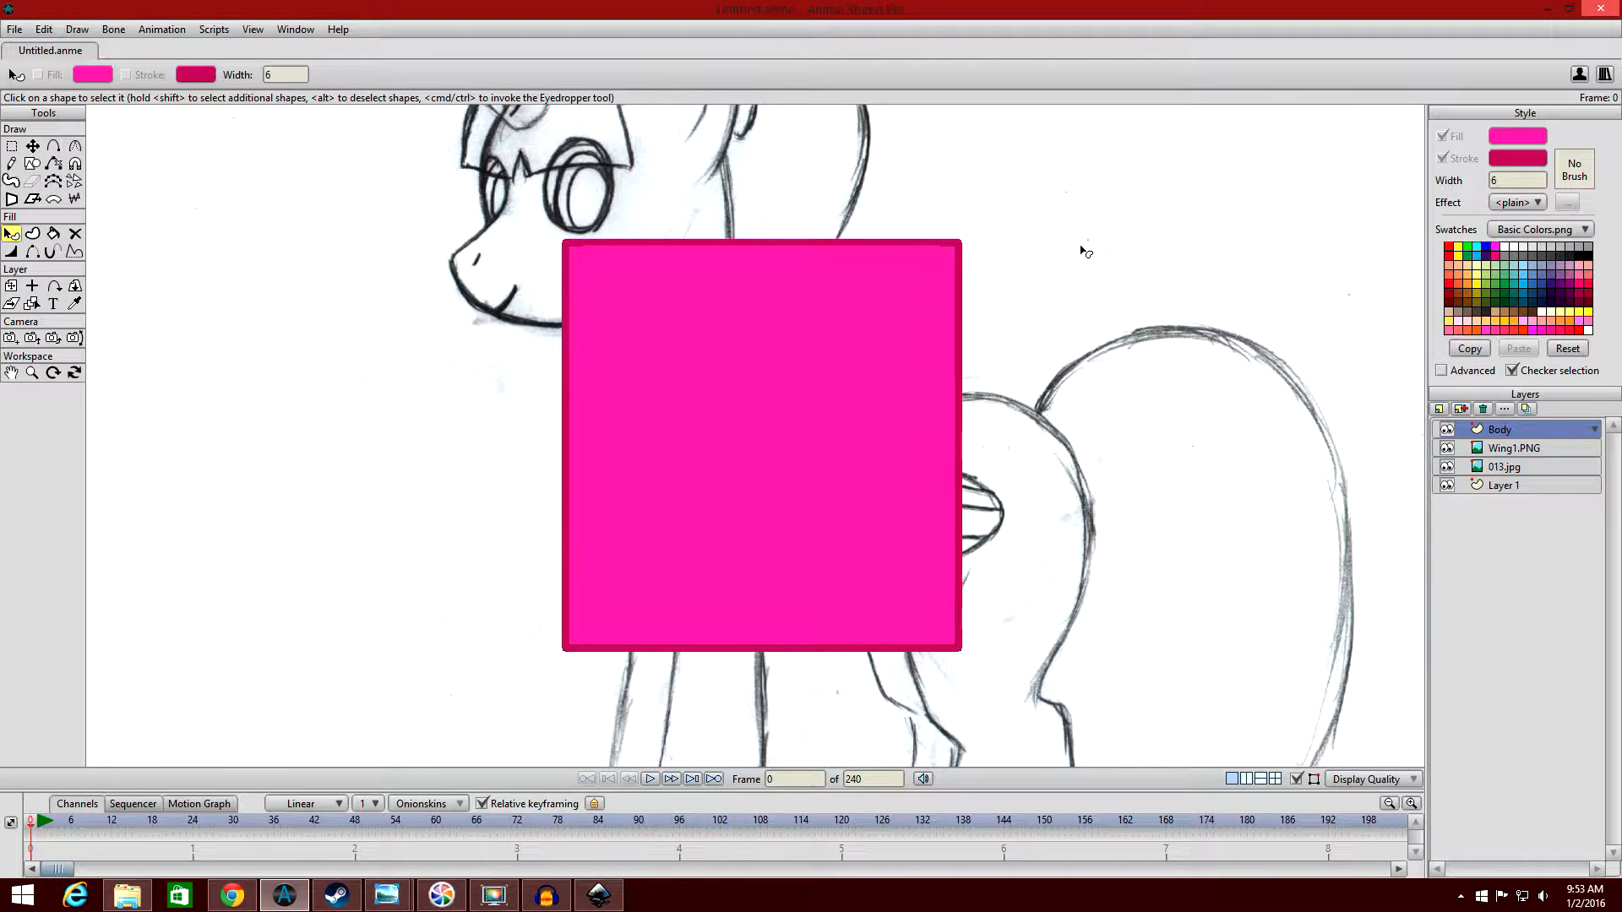
pyautogui.moveTo(1084, 248); pyautogui.dragTo(1091, 226)
pyautogui.scroll(-1, 1092, 225)
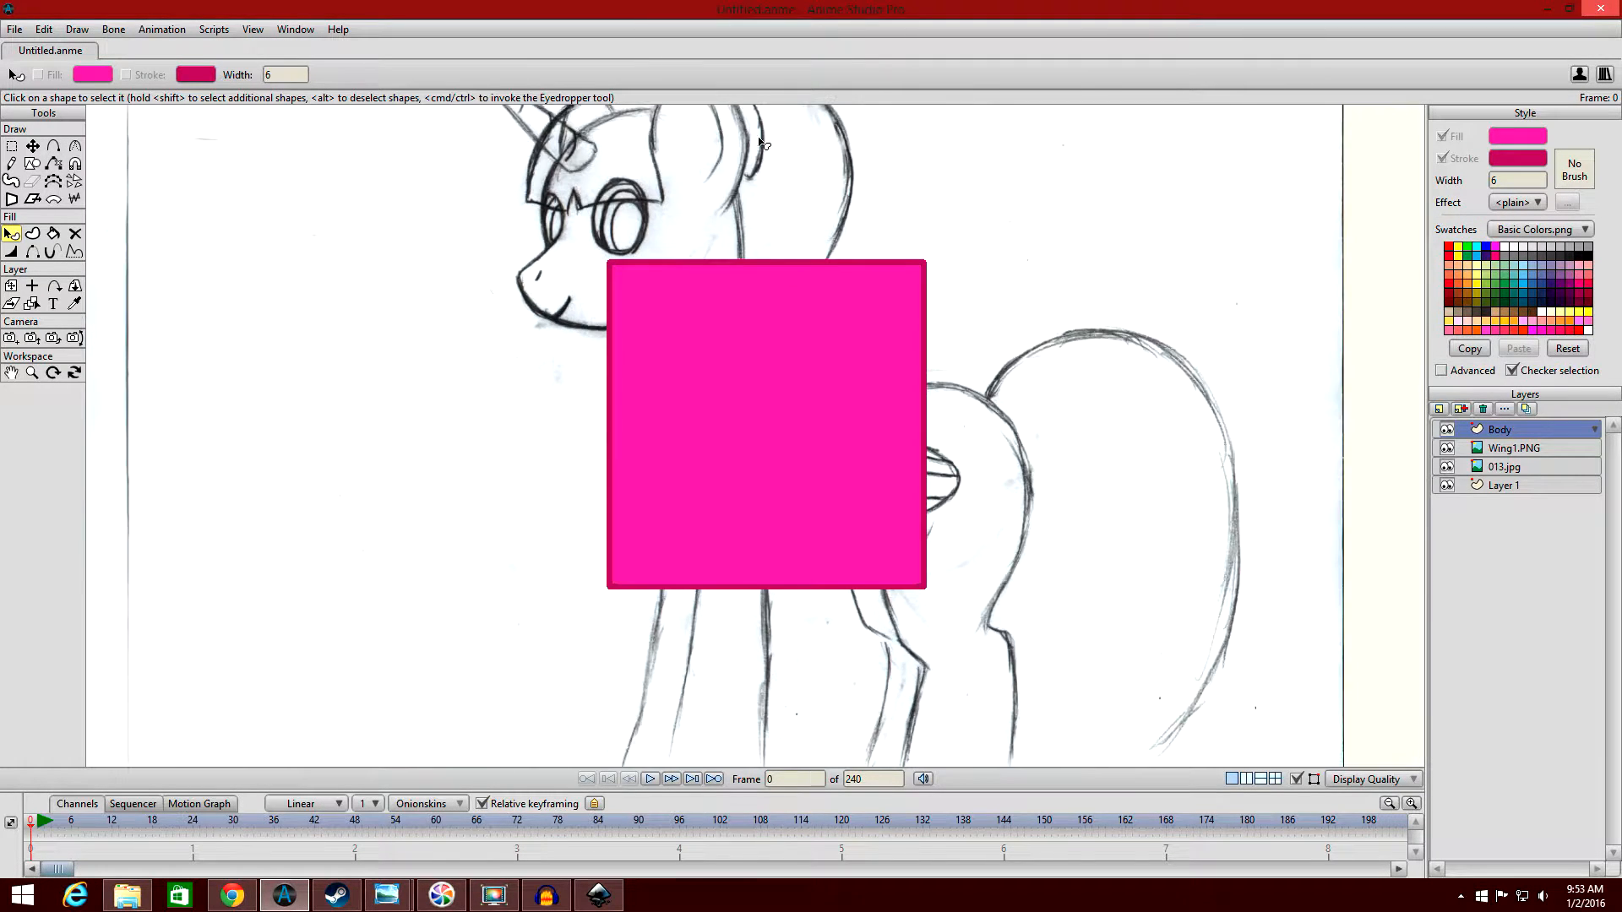
# Hide the Body layer to expose the sketch, and deselect the torso rectangle's points with the Transform Points tool.
pyautogui.click(75, 146)
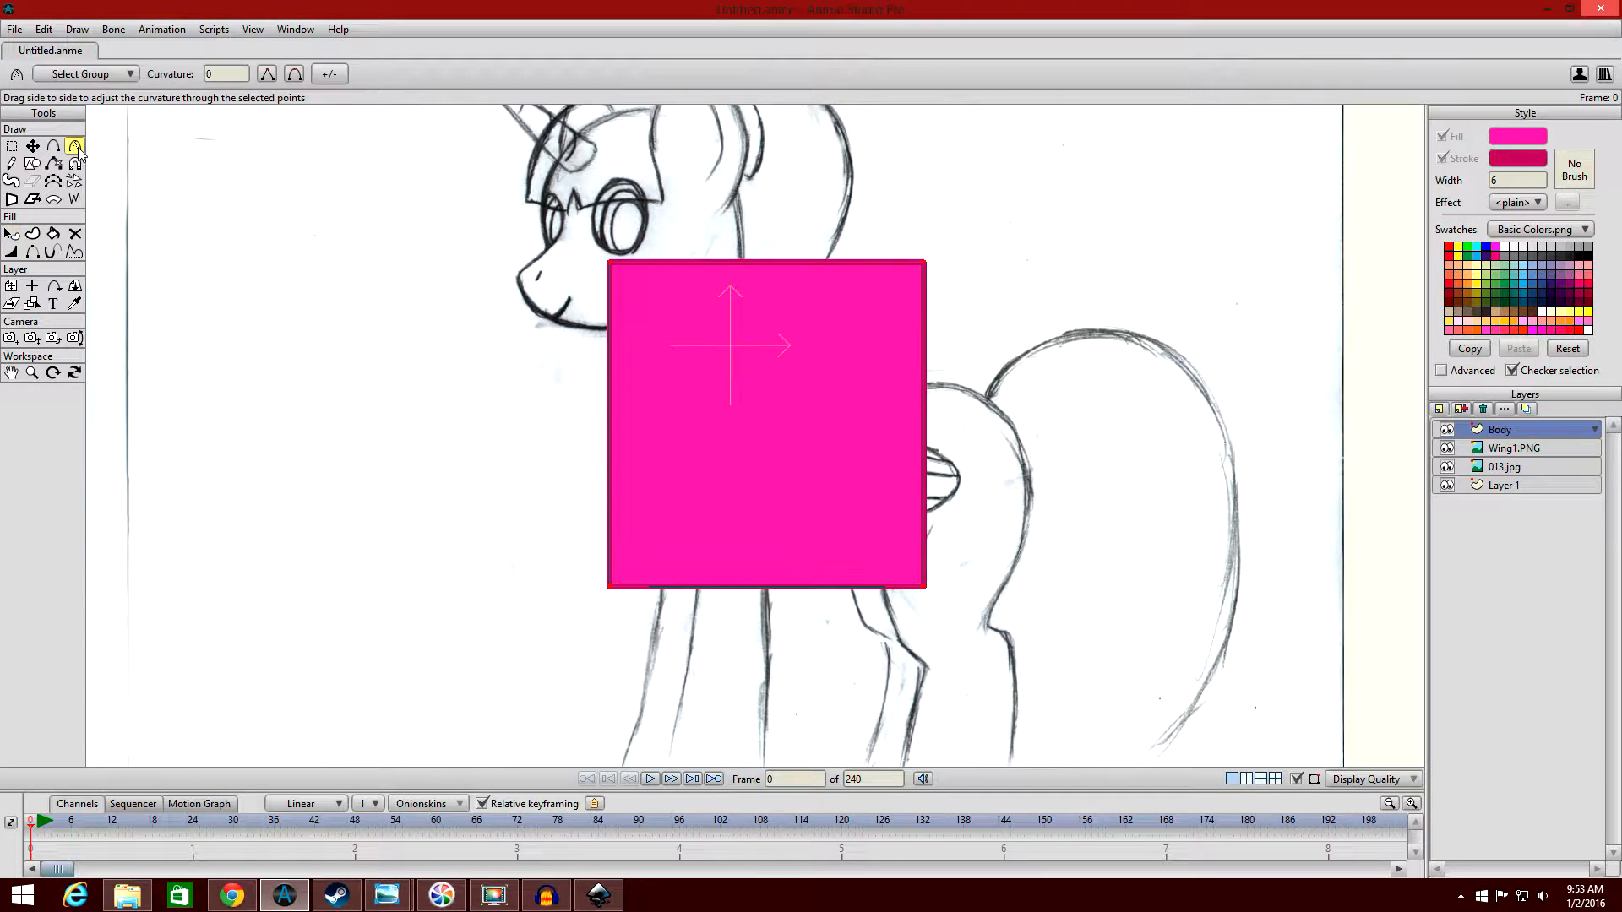
pyautogui.click(1447, 431)
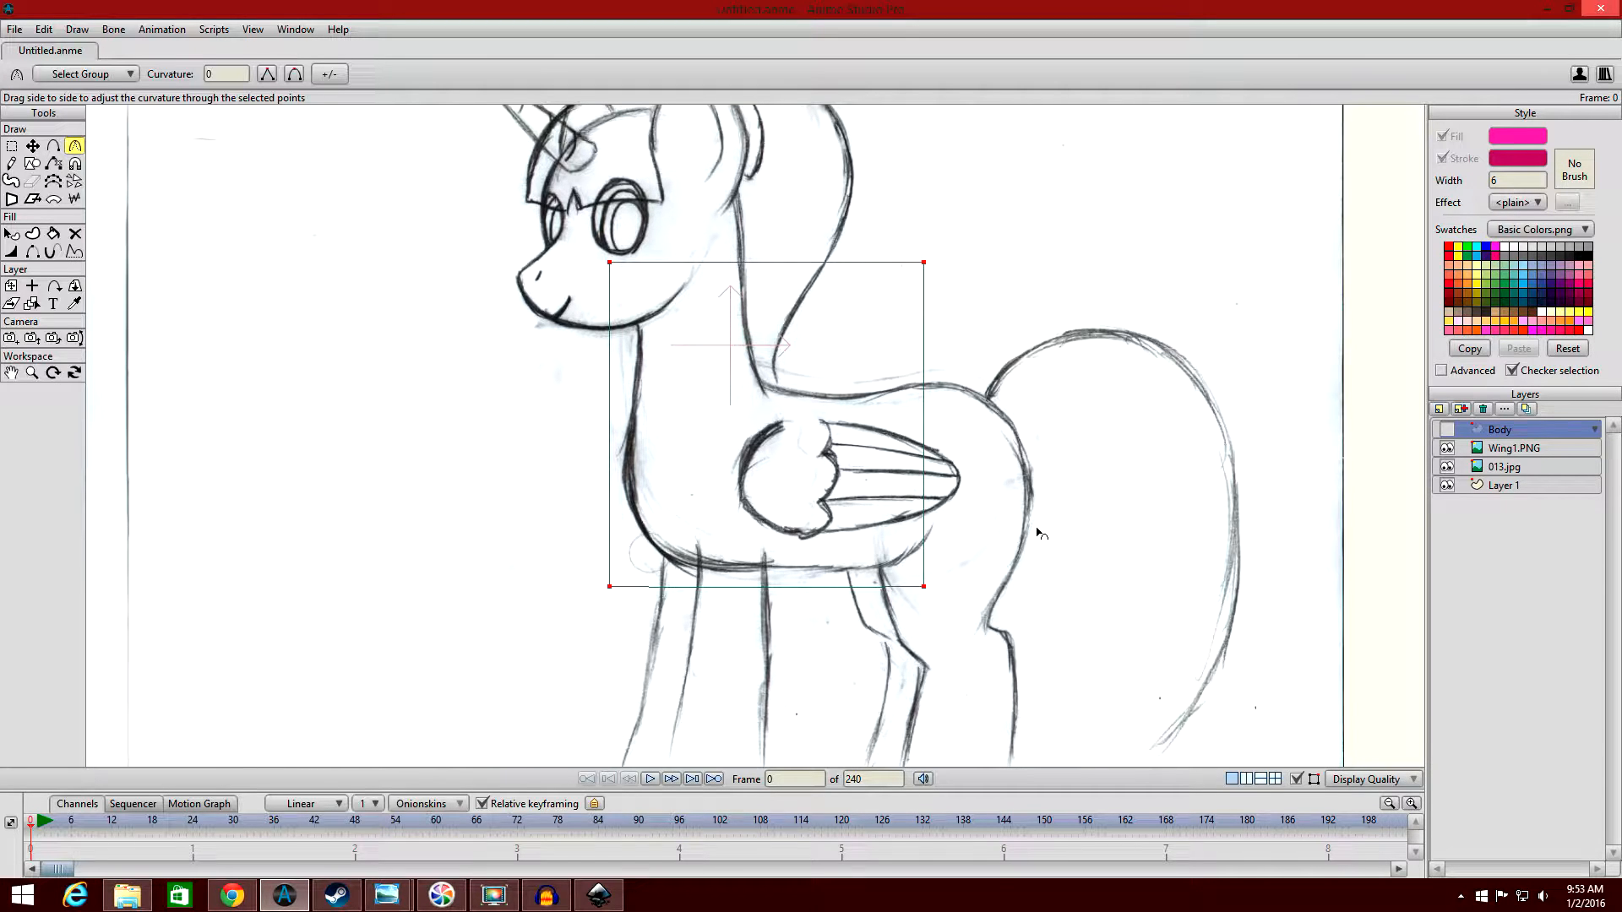
pyautogui.scroll(1, 1040, 534)
pyautogui.scroll(1, 1040, 532)
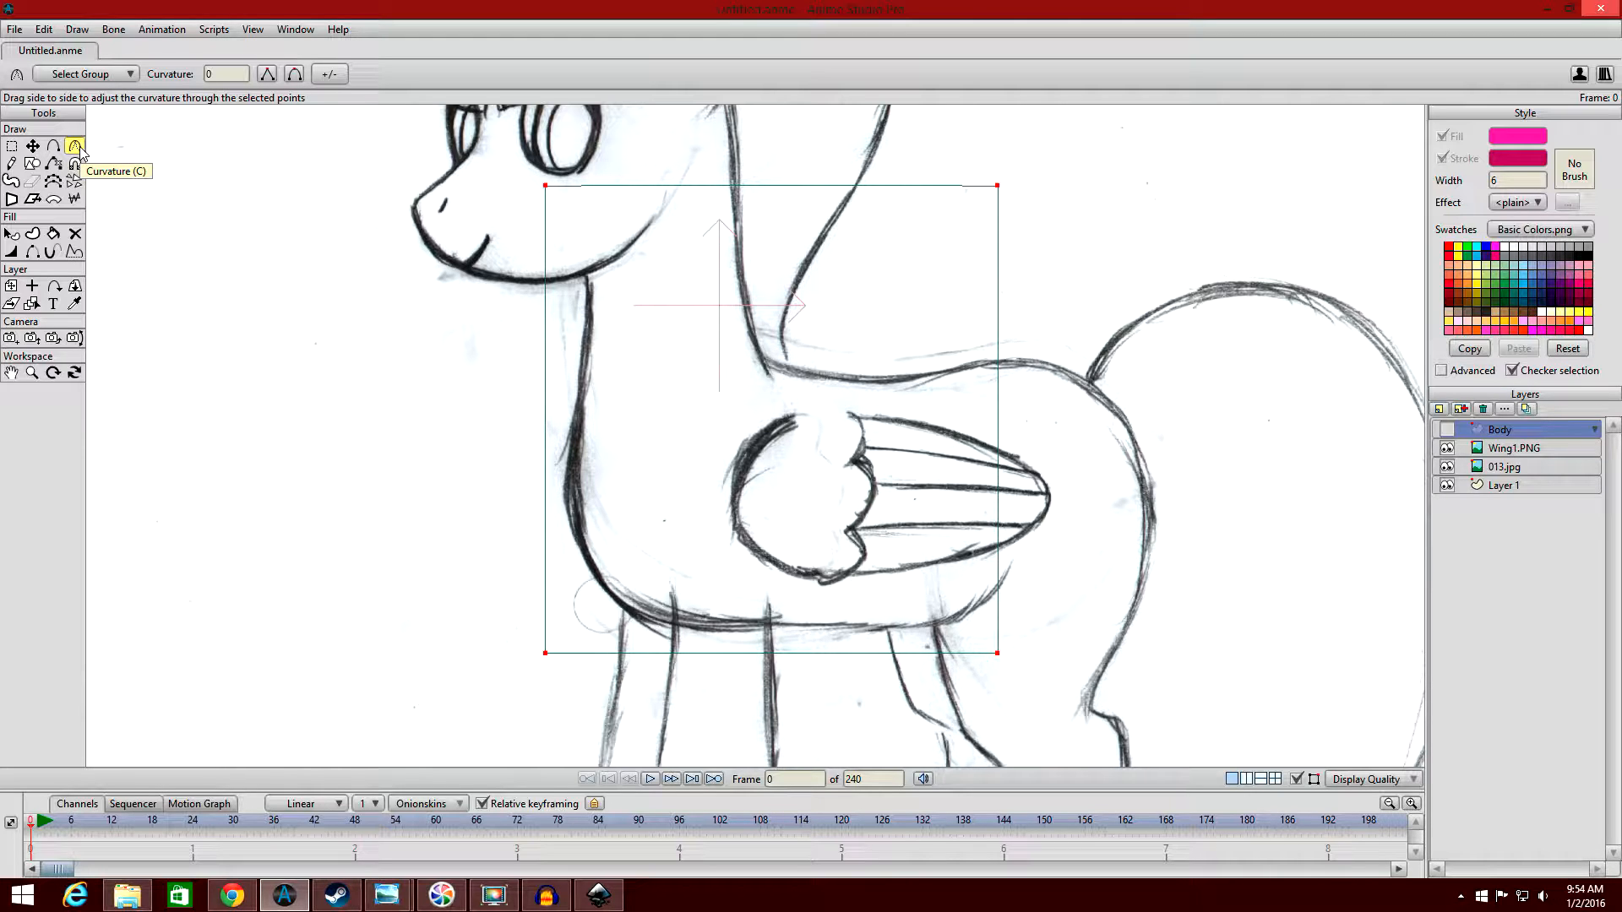
pyautogui.click(33, 147)
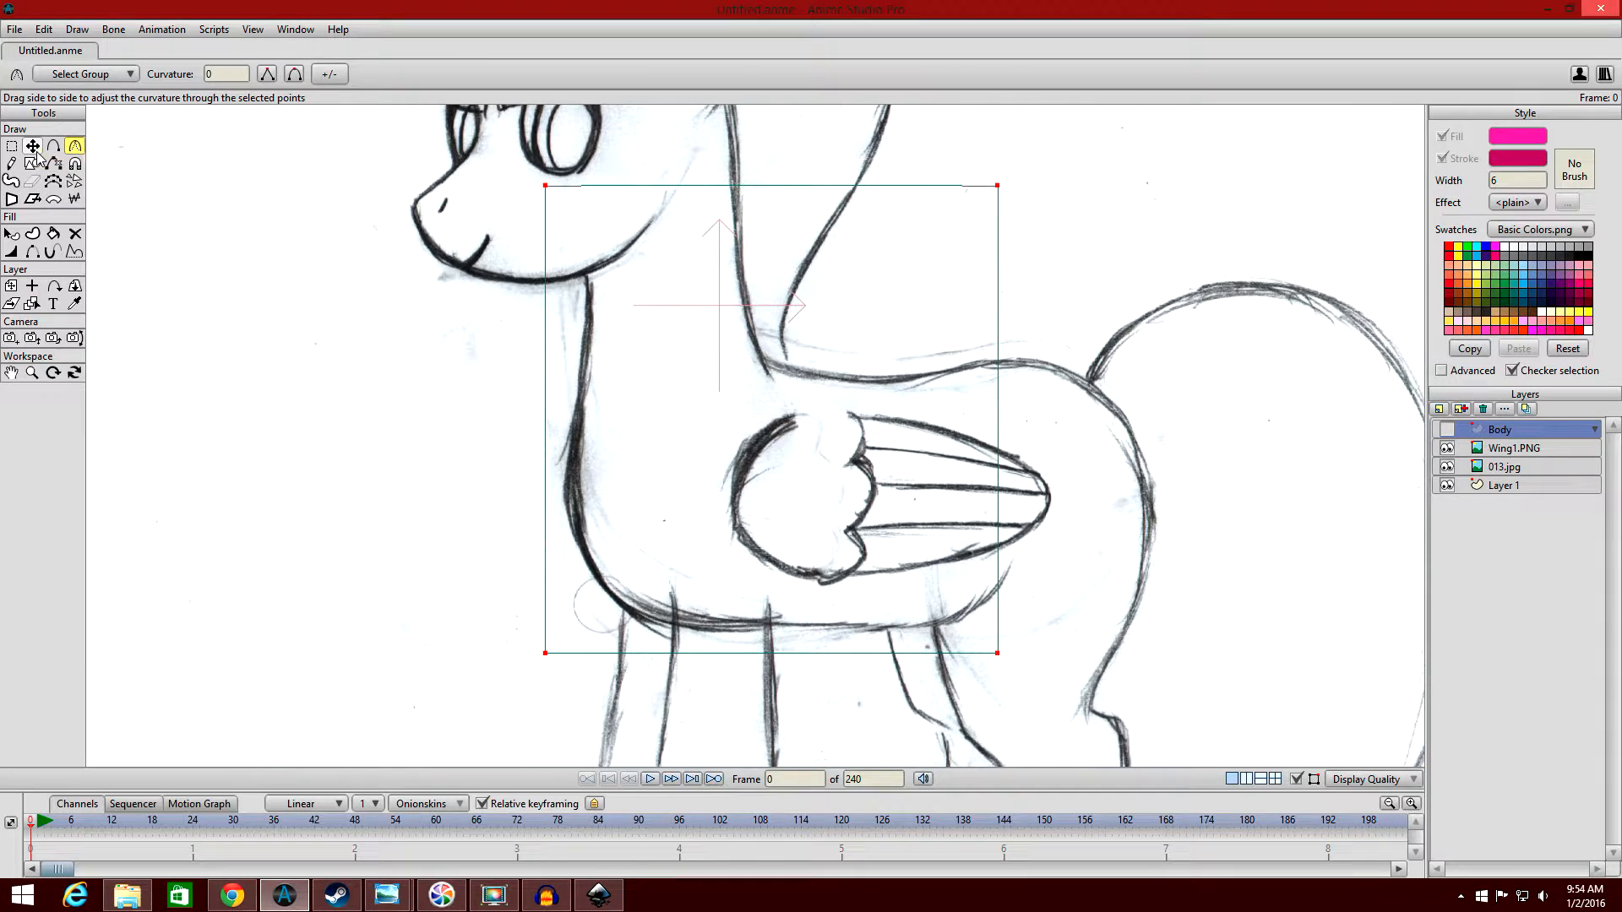
pyautogui.scroll(1, 592, 275)
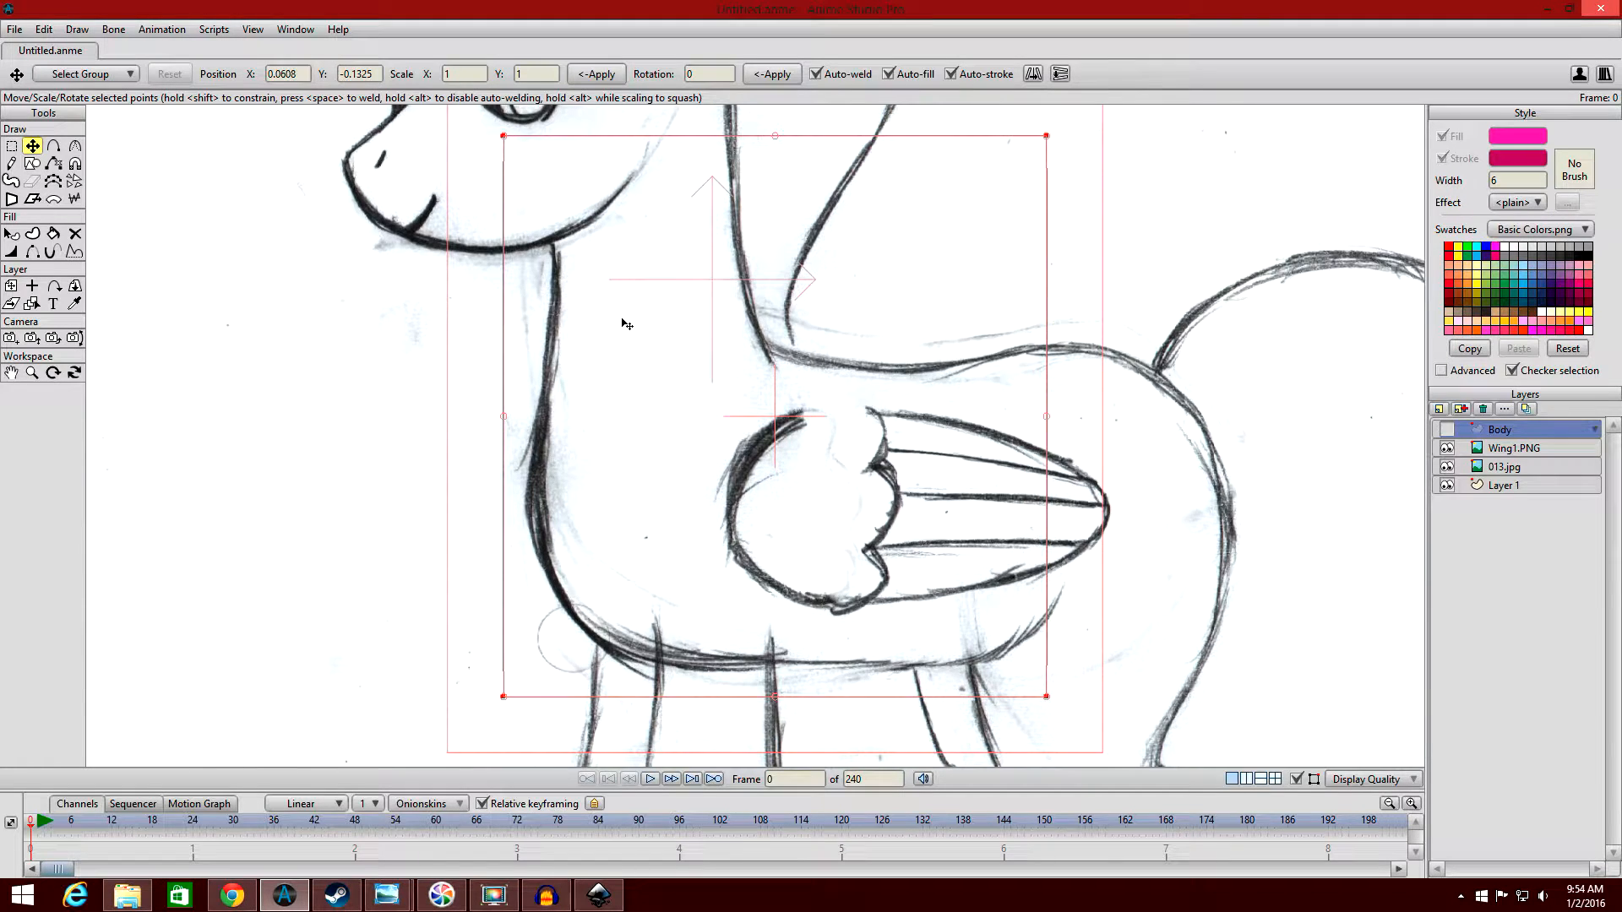
pyautogui.scroll(-1, 610, 302)
pyautogui.click(199, 291)
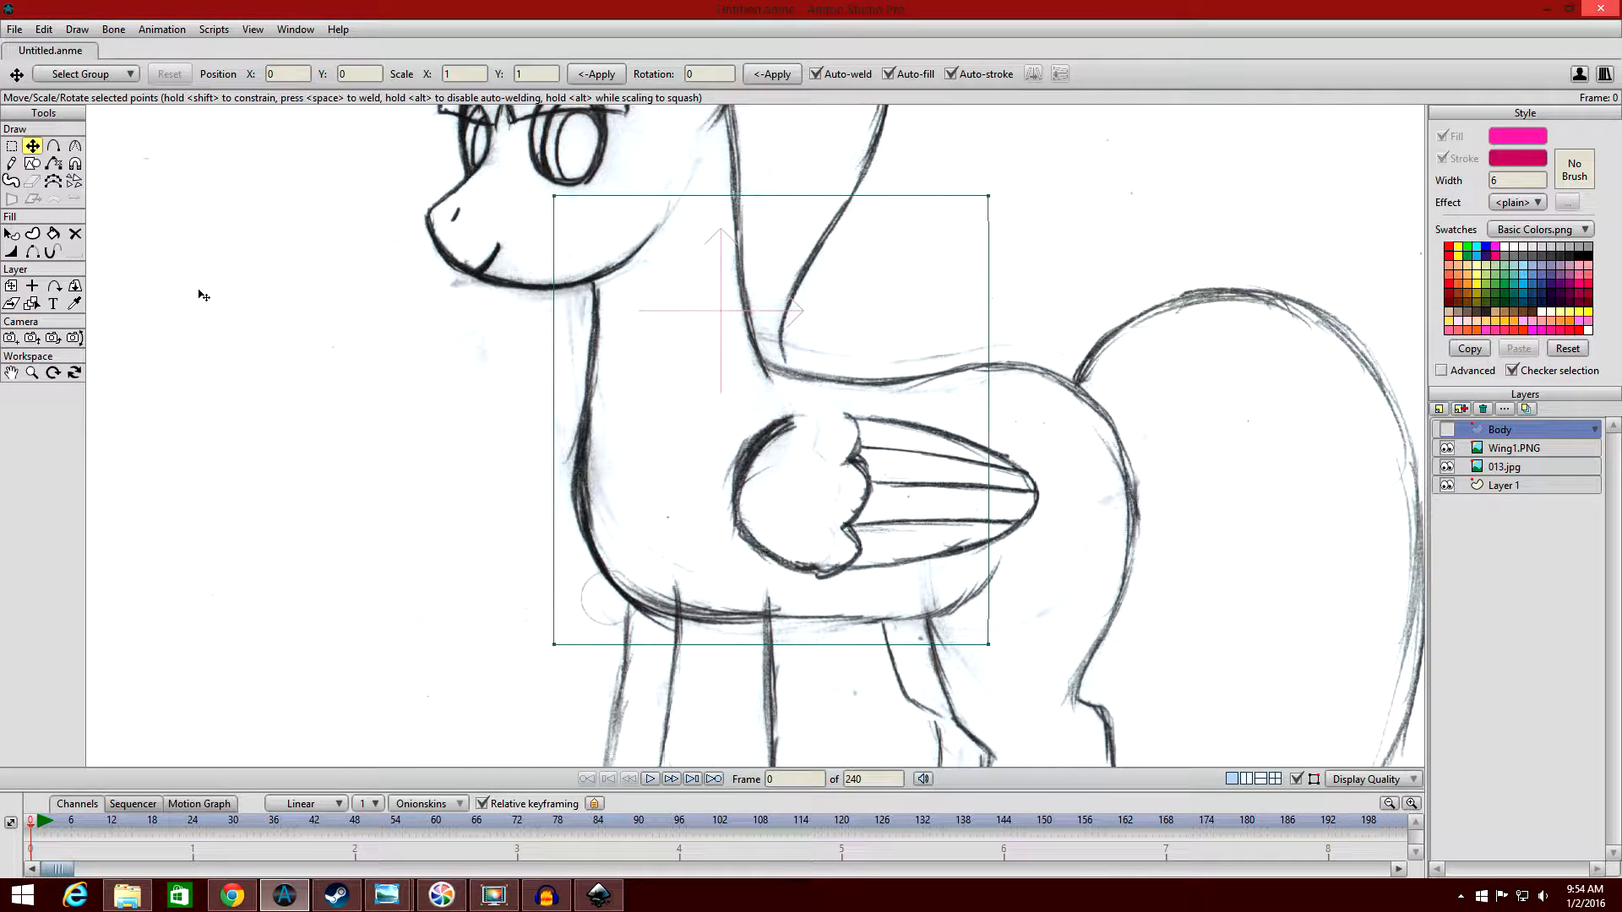
pyautogui.moveTo(1024, 565)
pyautogui.mouseDown()
pyautogui.moveTo(982, 498)
pyautogui.moveTo(916, 502)
pyautogui.moveTo(983, 602)
pyautogui.mouseUp()
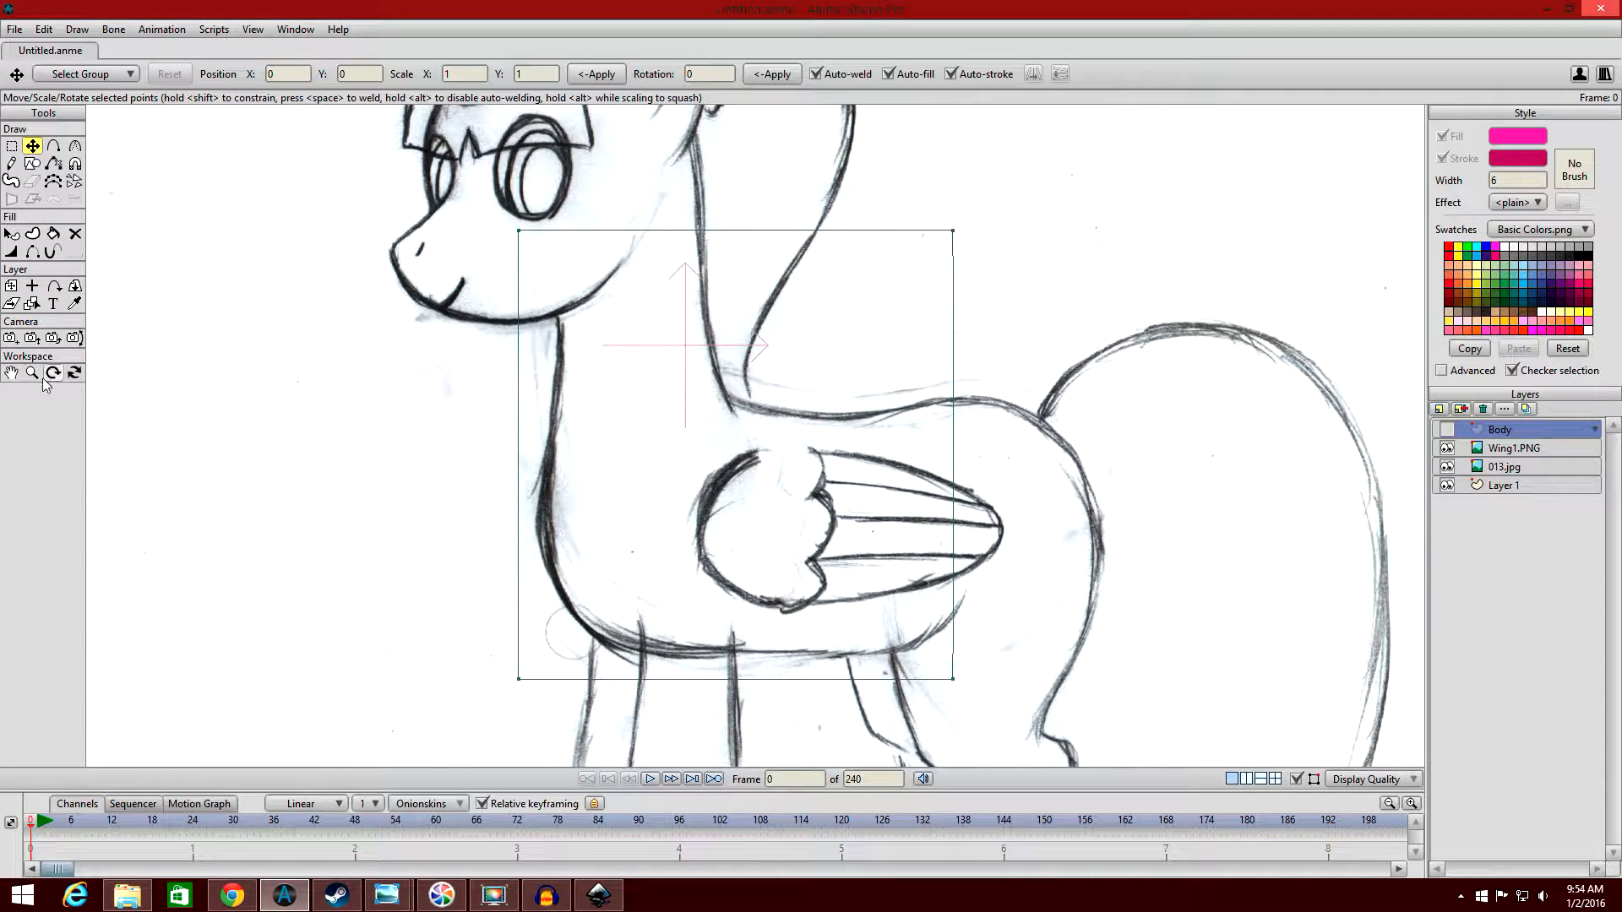
pyautogui.click(12, 372)
pyautogui.moveTo(875, 445)
pyautogui.mouseDown()
pyautogui.moveTo(878, 287)
pyautogui.moveTo(867, 417)
pyautogui.mouseUp()
pyautogui.scroll(-5, 867, 417)
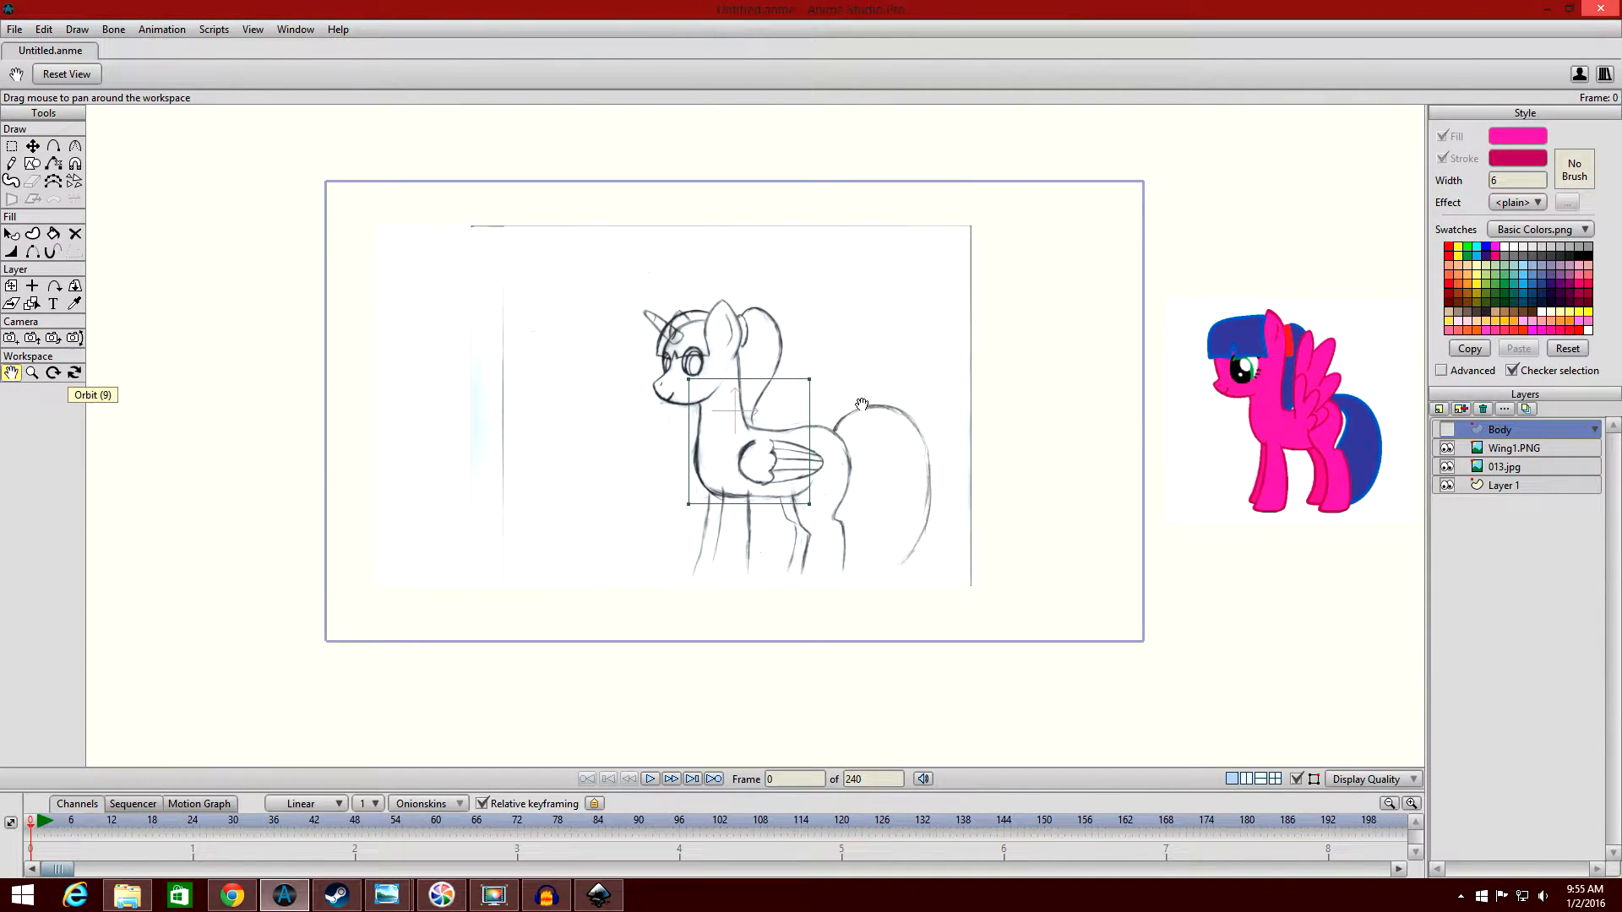
pyautogui.moveTo(712, 292)
pyautogui.mouseDown()
pyautogui.moveTo(706, 313)
pyautogui.moveTo(804, 302)
pyautogui.moveTo(727, 274)
pyautogui.mouseUp()
pyautogui.scroll(3, 727, 275)
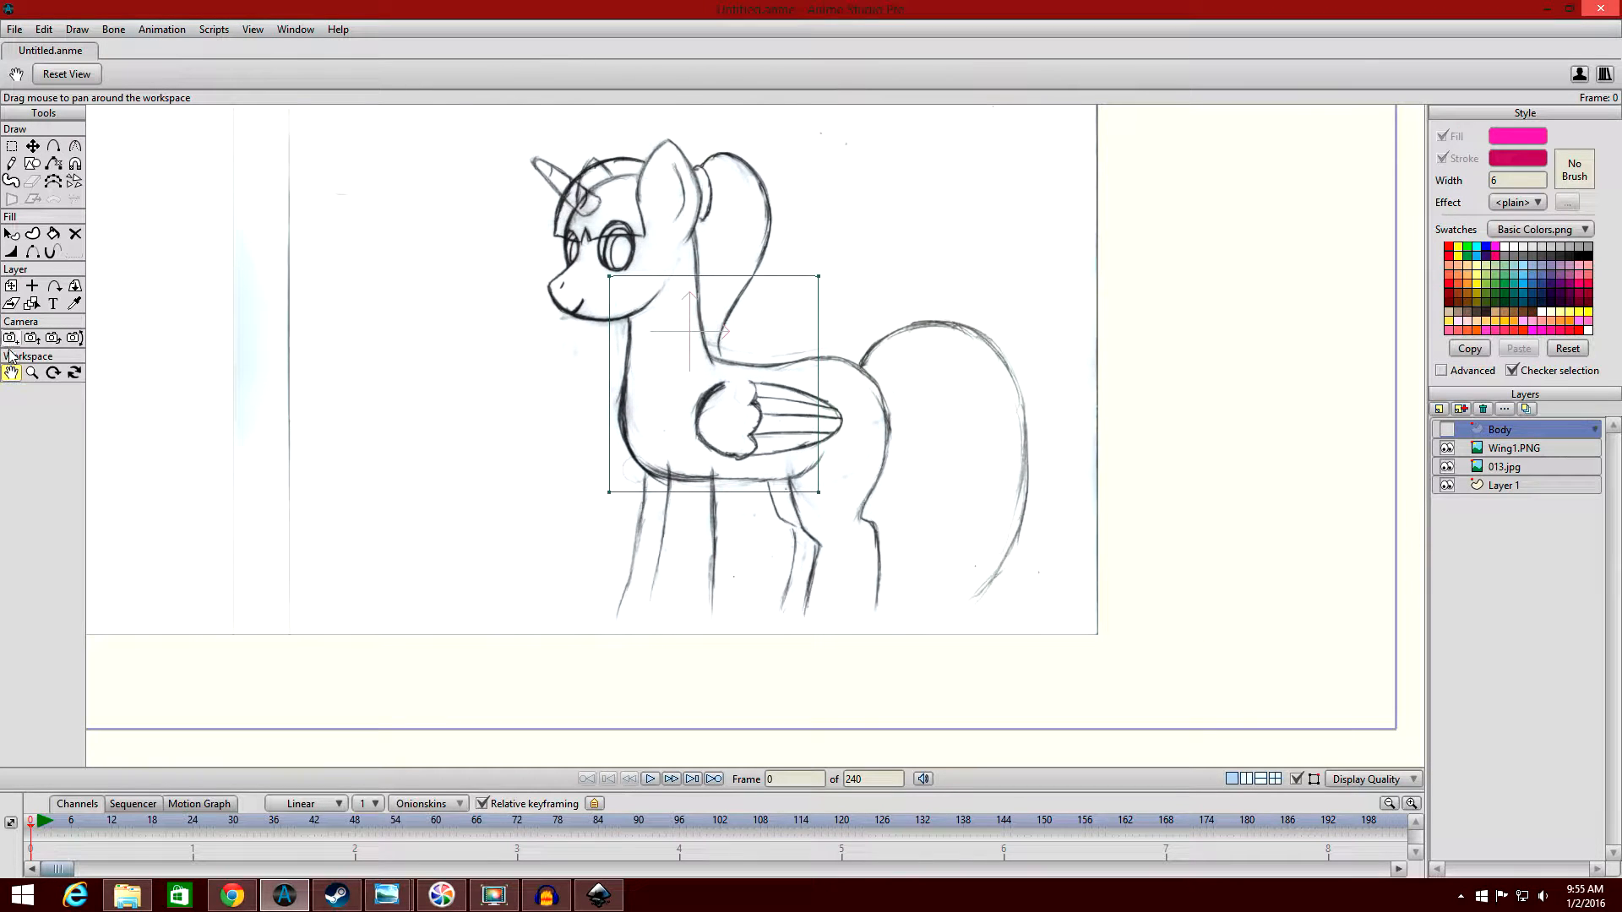
pyautogui.click(32, 145)
pyautogui.scroll(-2, 712, 260)
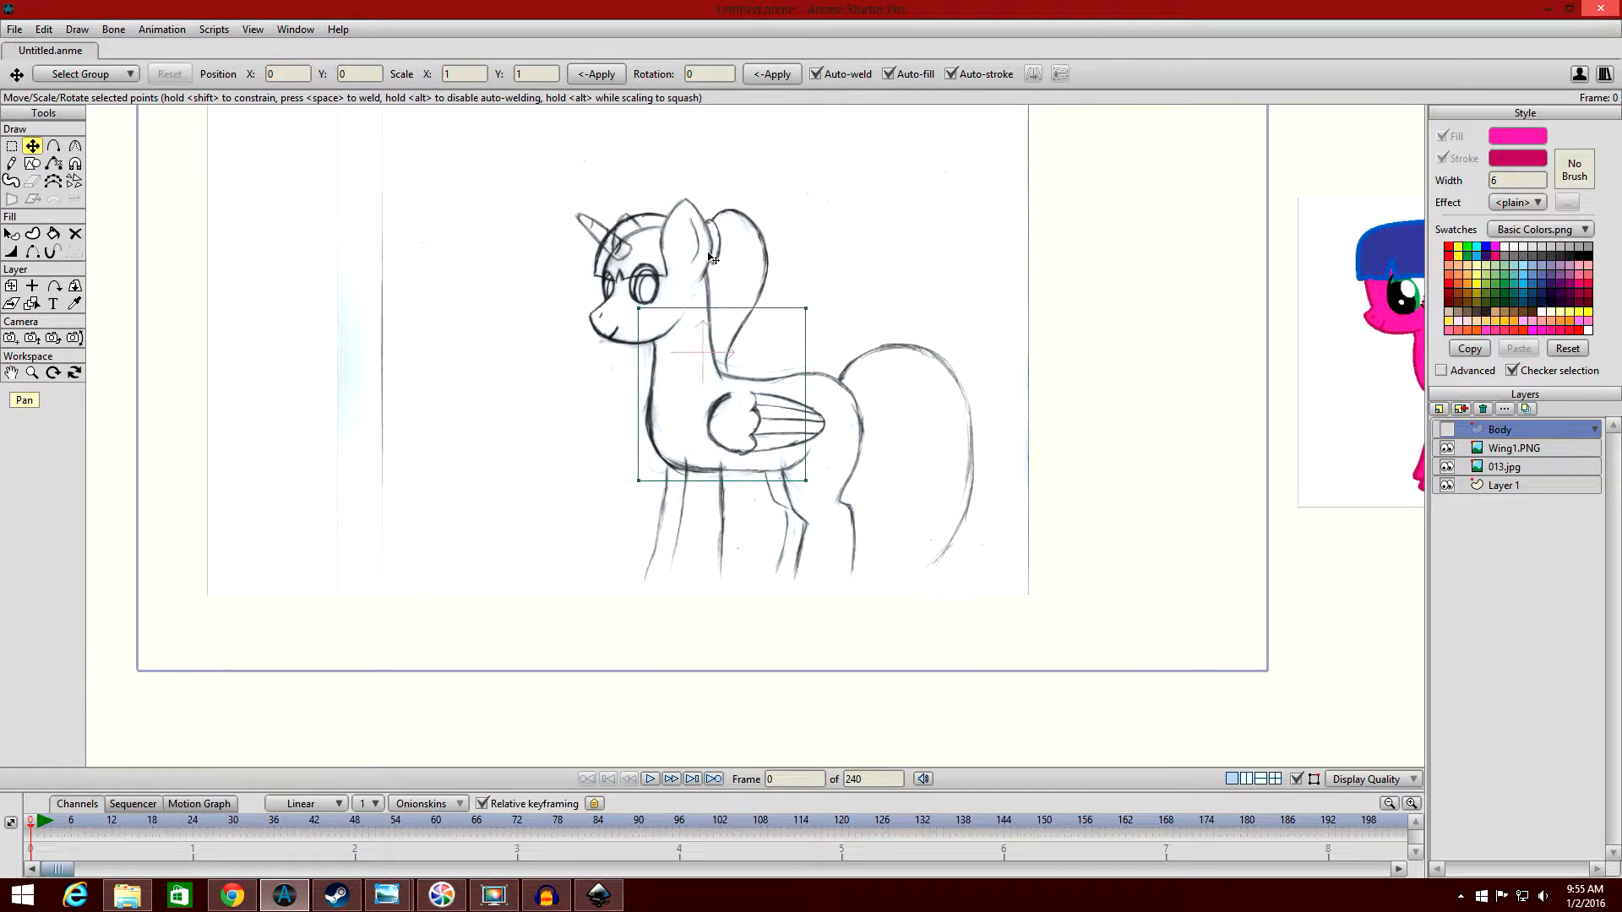
pyautogui.moveTo(724, 226)
pyautogui.mouseDown()
pyautogui.moveTo(674, 277)
pyautogui.moveTo(638, 230)
pyautogui.moveTo(803, 265)
pyautogui.moveTo(701, 265)
pyautogui.mouseUp()
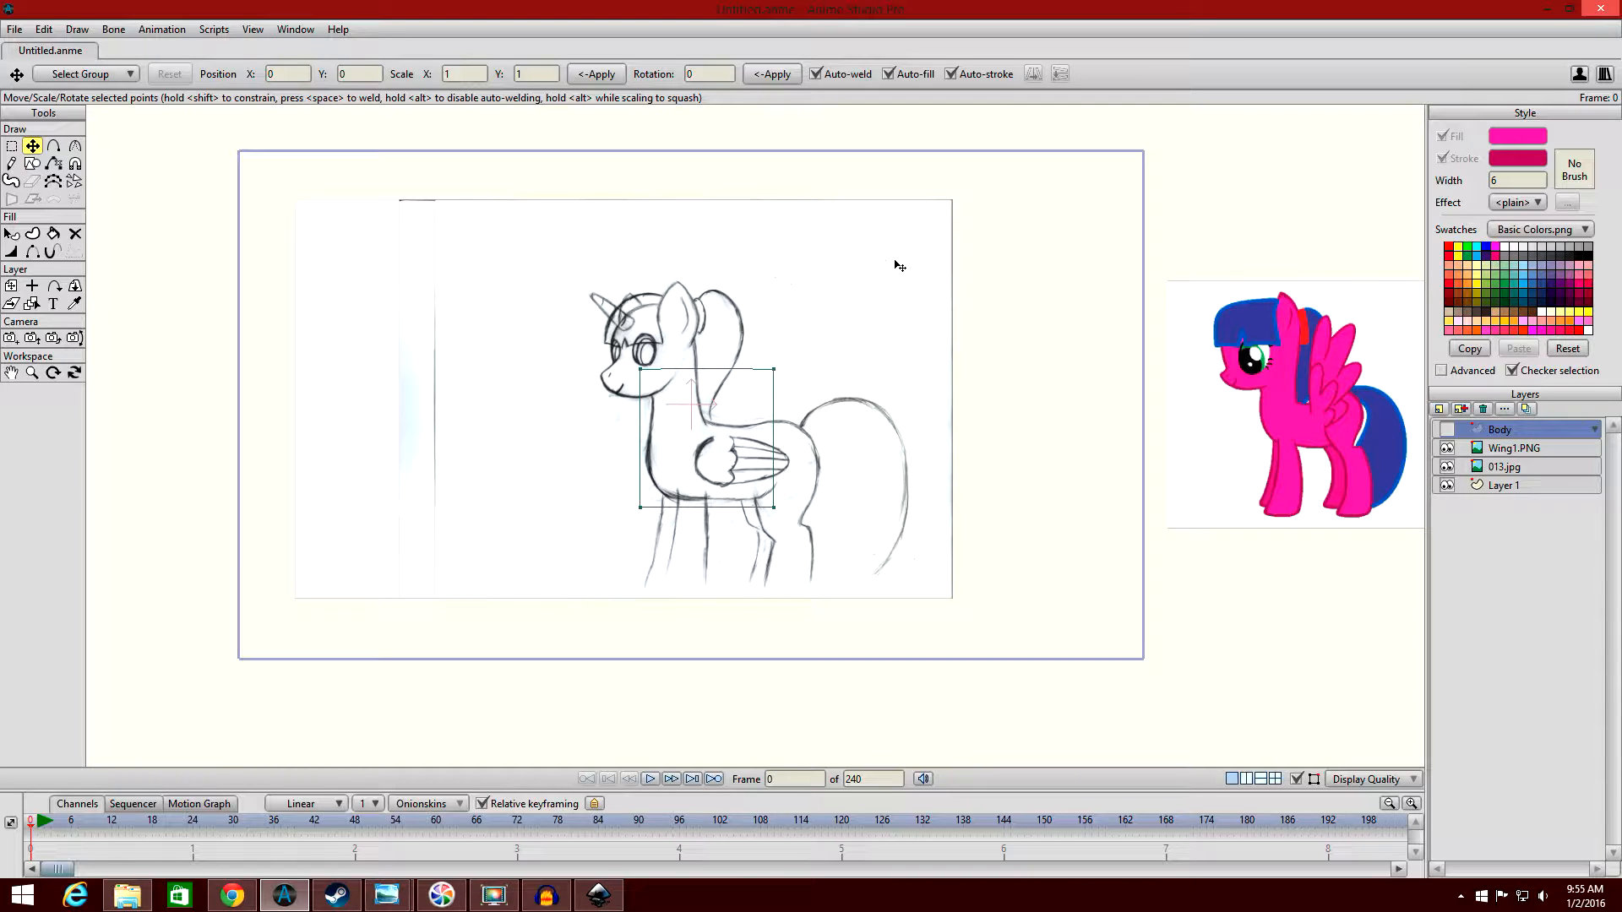
pyautogui.moveTo(900, 267)
pyautogui.mouseDown()
pyautogui.moveTo(817, 391)
pyautogui.moveTo(1195, 322)
pyautogui.moveTo(968, 251)
pyautogui.mouseUp()
# Move the torso rectangle's lower rear point onto the end of the belly line below the wing tip, at about X 0.34, Y -0.30.
pyautogui.scroll(6, 968, 252)
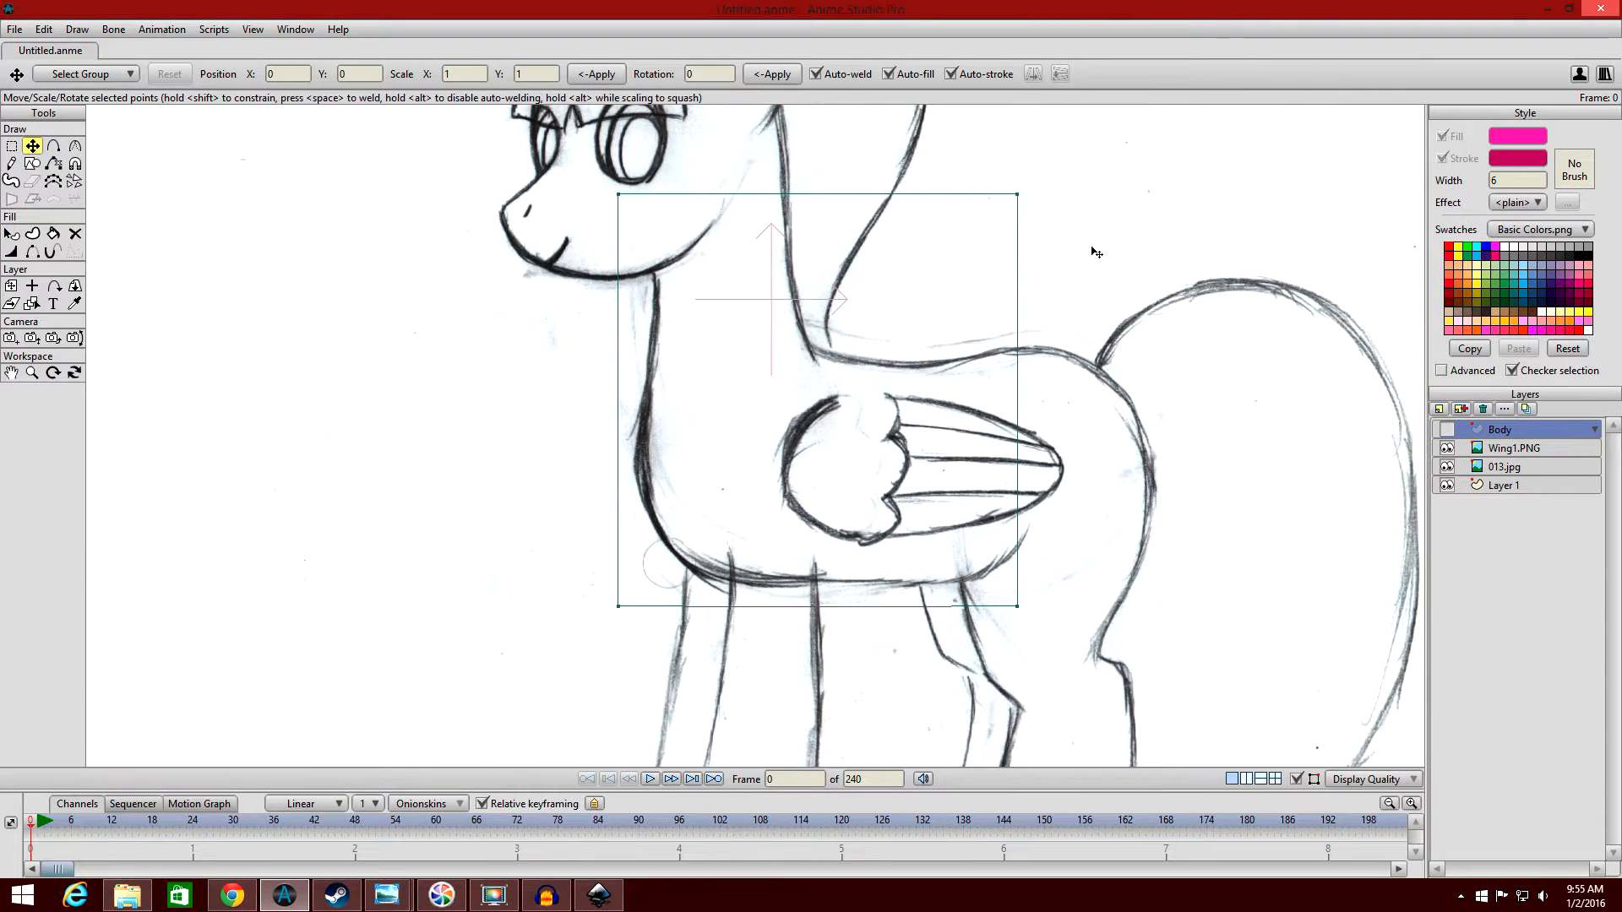
pyautogui.scroll(1, 963, 203)
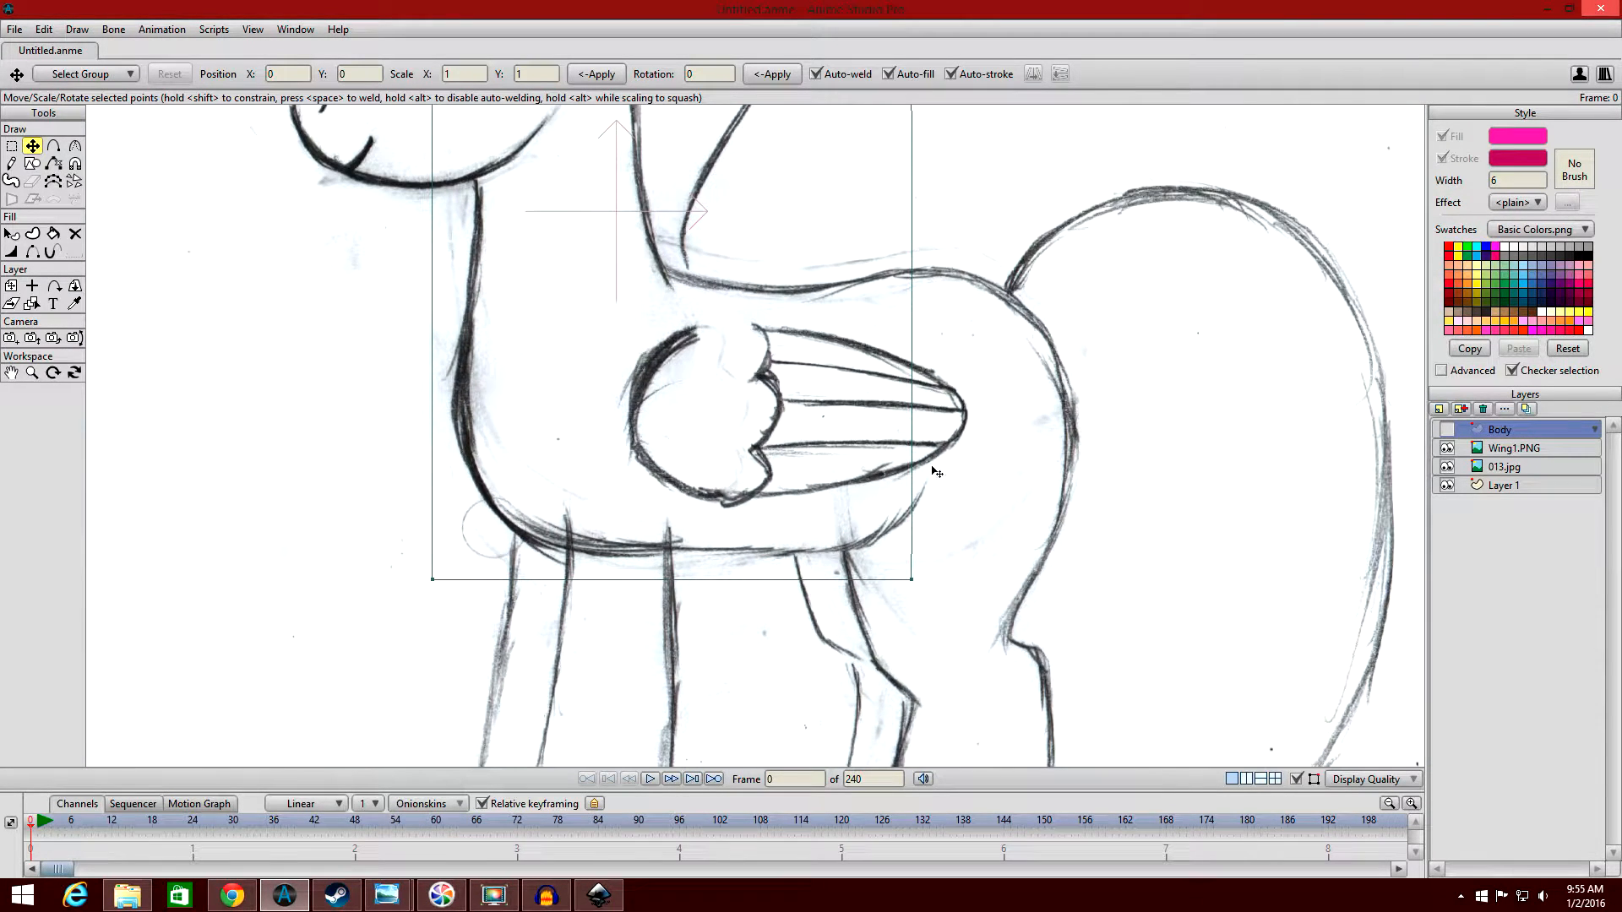
pyautogui.click(913, 581)
pyautogui.scroll(-2, 971, 581)
pyautogui.scroll(1, 972, 579)
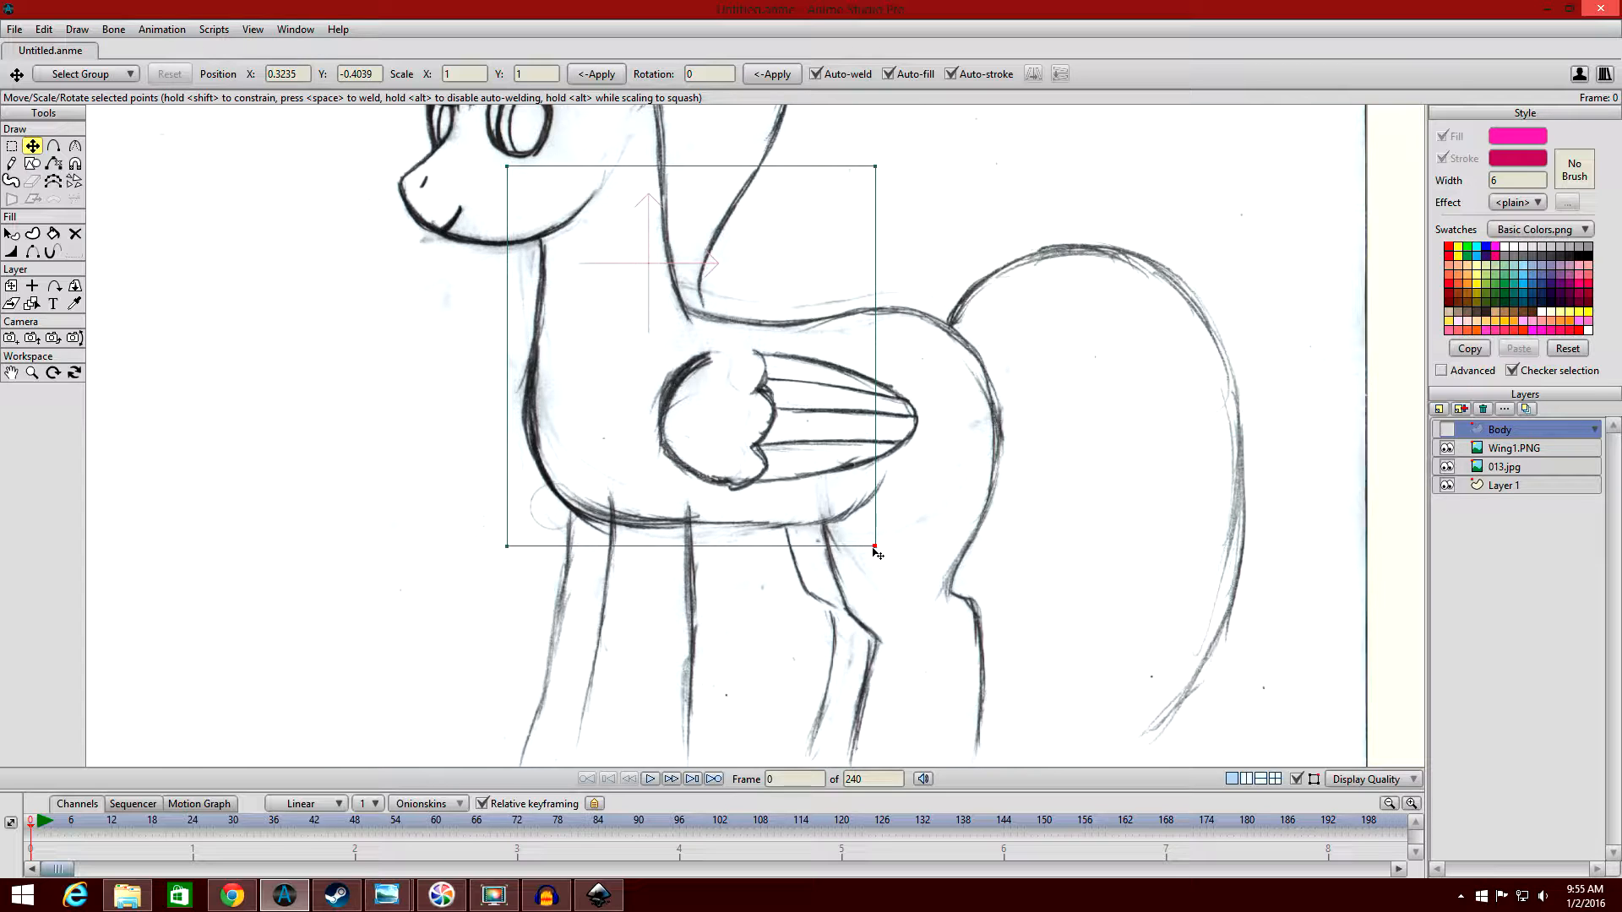
pyautogui.moveTo(877, 548); pyautogui.dragTo(888, 469)
pyautogui.scroll(5, 892, 475)
pyautogui.moveTo(1036, 506)
pyautogui.mouseDown()
pyautogui.moveTo(1066, 556)
pyautogui.moveTo(1037, 483)
pyautogui.moveTo(1035, 514)
pyautogui.mouseUp()
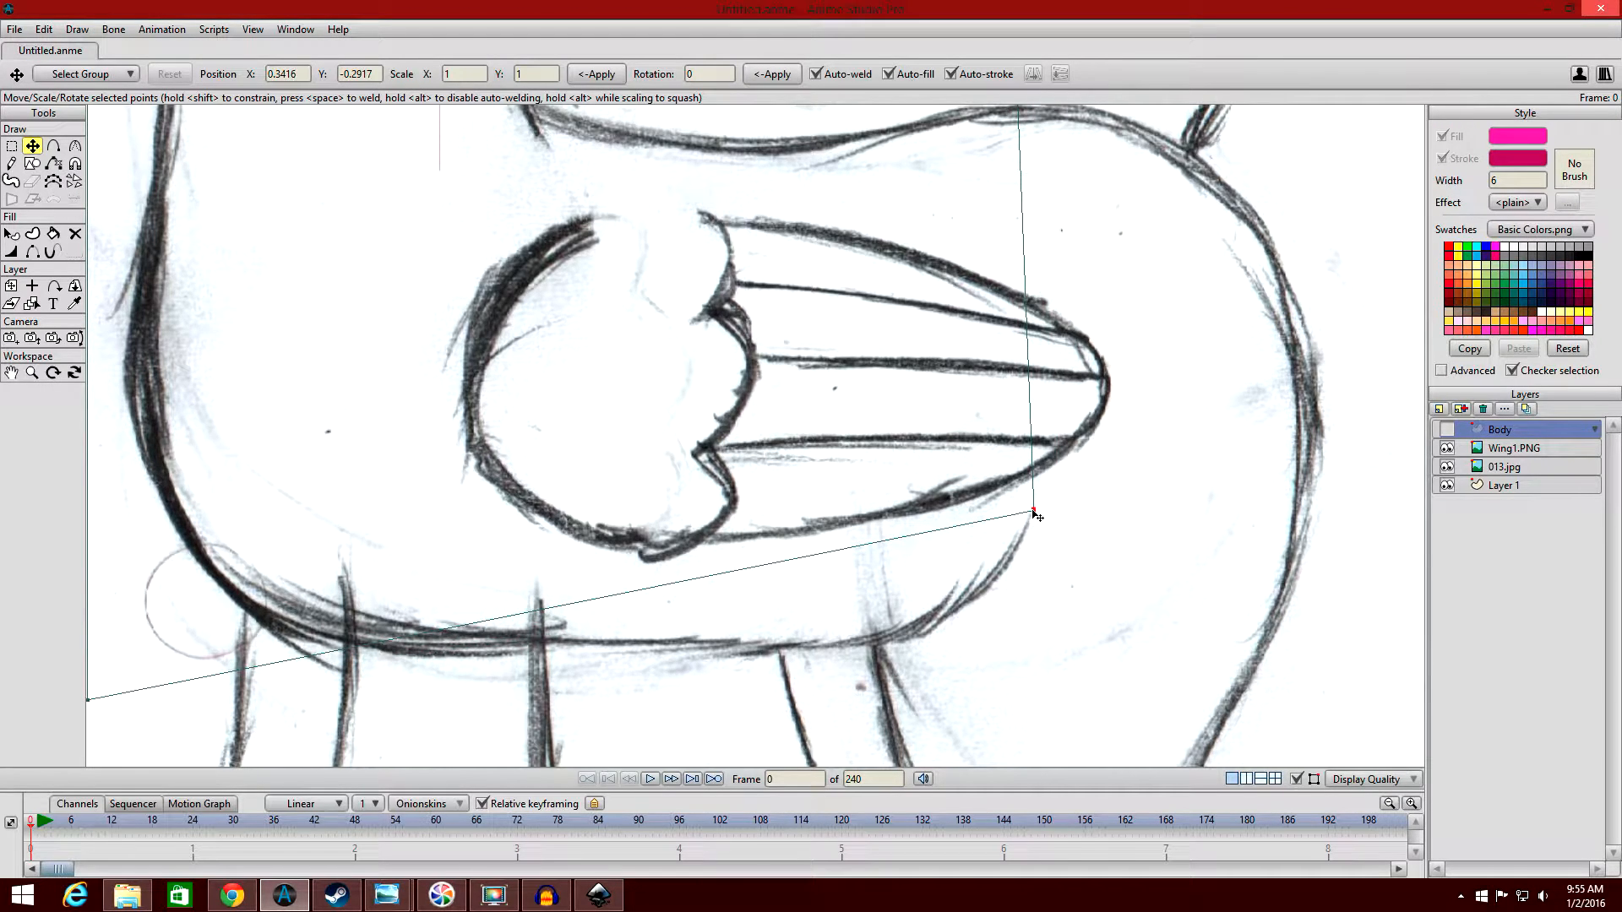
pyautogui.scroll(-4, 1048, 471)
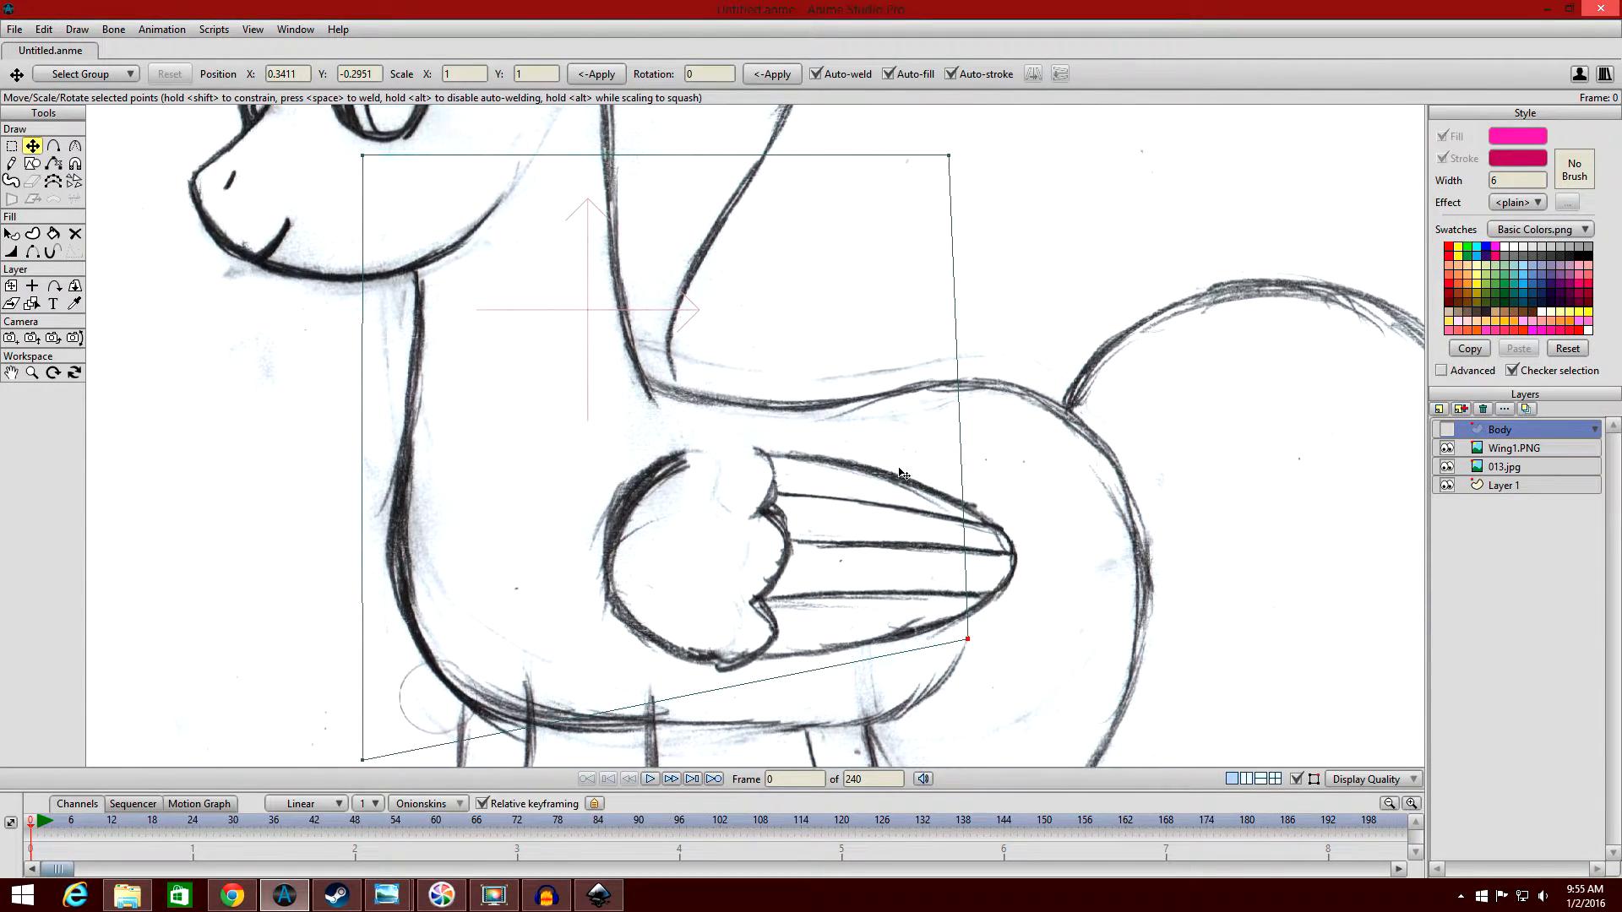
# Move the rectangle's upper front point onto the neck line, upper rear point onto the back and lower front point onto the chest curve.
pyautogui.moveTo(900, 470); pyautogui.dragTo(911, 530)
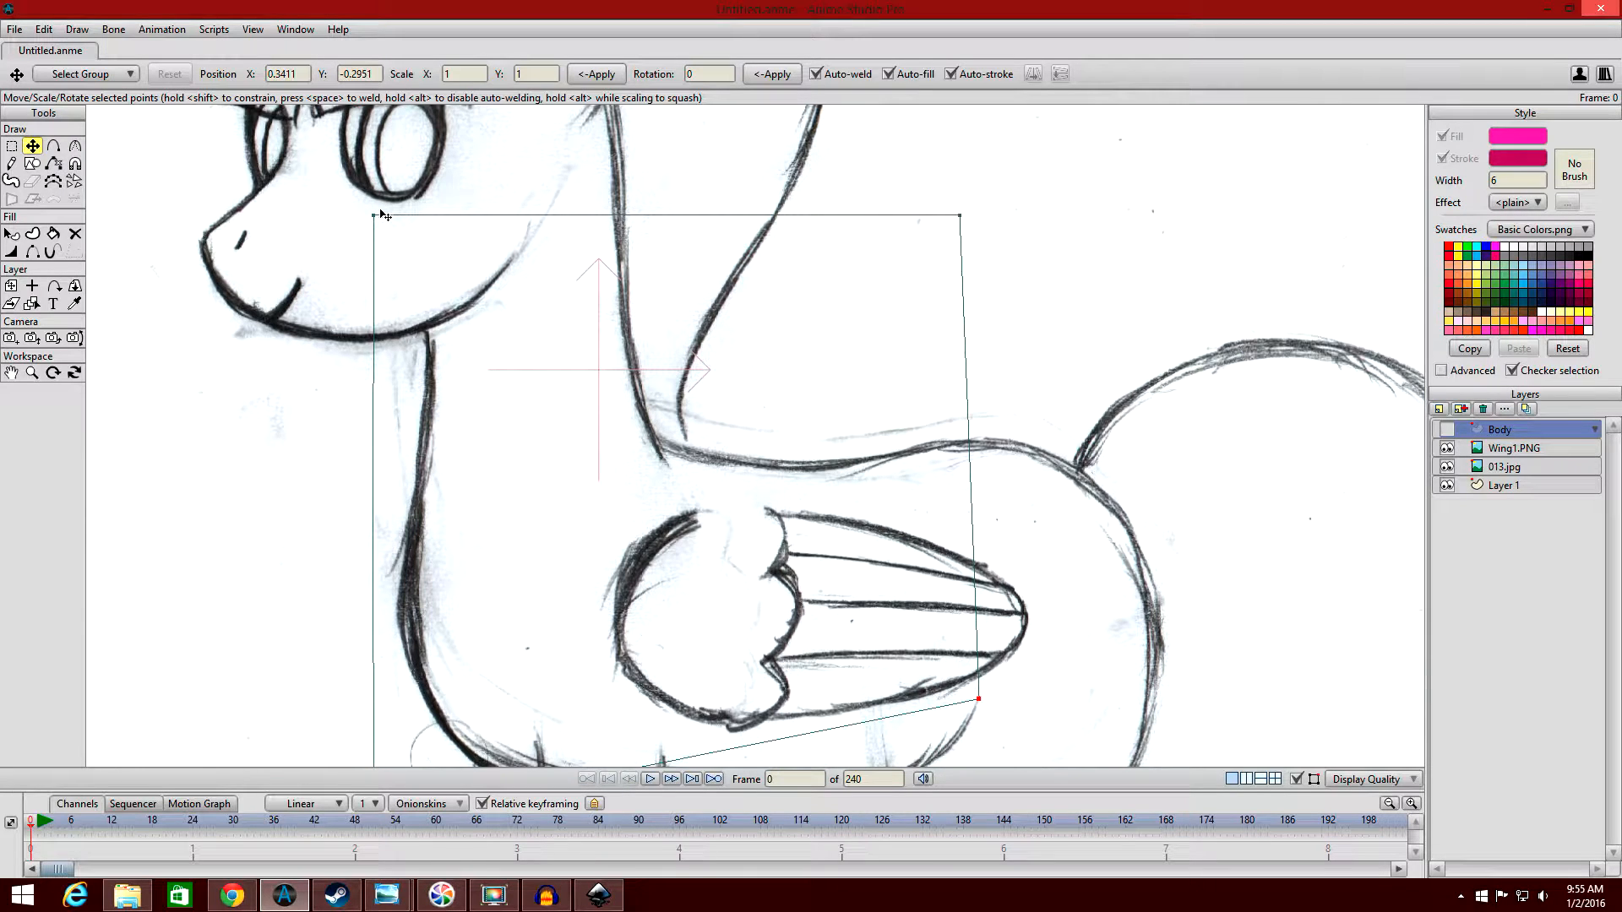
pyautogui.moveTo(382, 217); pyautogui.dragTo(432, 426)
pyautogui.moveTo(960, 216); pyautogui.dragTo(944, 432)
pyautogui.moveTo(845, 487); pyautogui.dragTo(964, 230)
pyautogui.moveTo(493, 562); pyautogui.dragTo(566, 474)
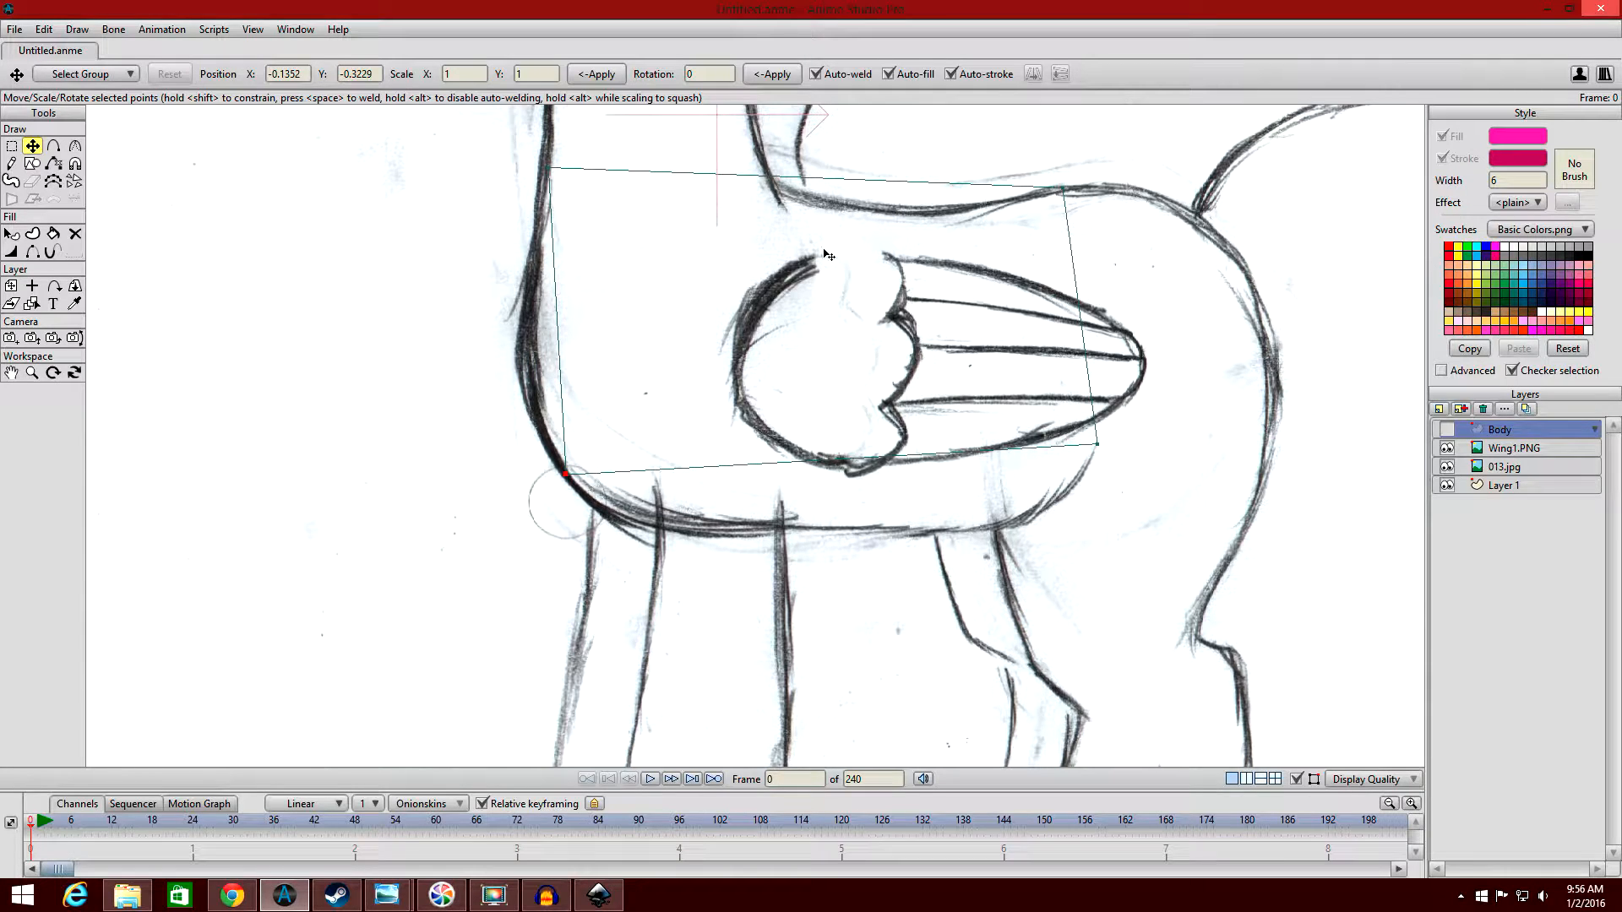
# Smooth the torso's lower front point with the Curvature tool, giving it a curvature of 0.30.
pyautogui.moveTo(827, 287); pyautogui.dragTo(828, 310)
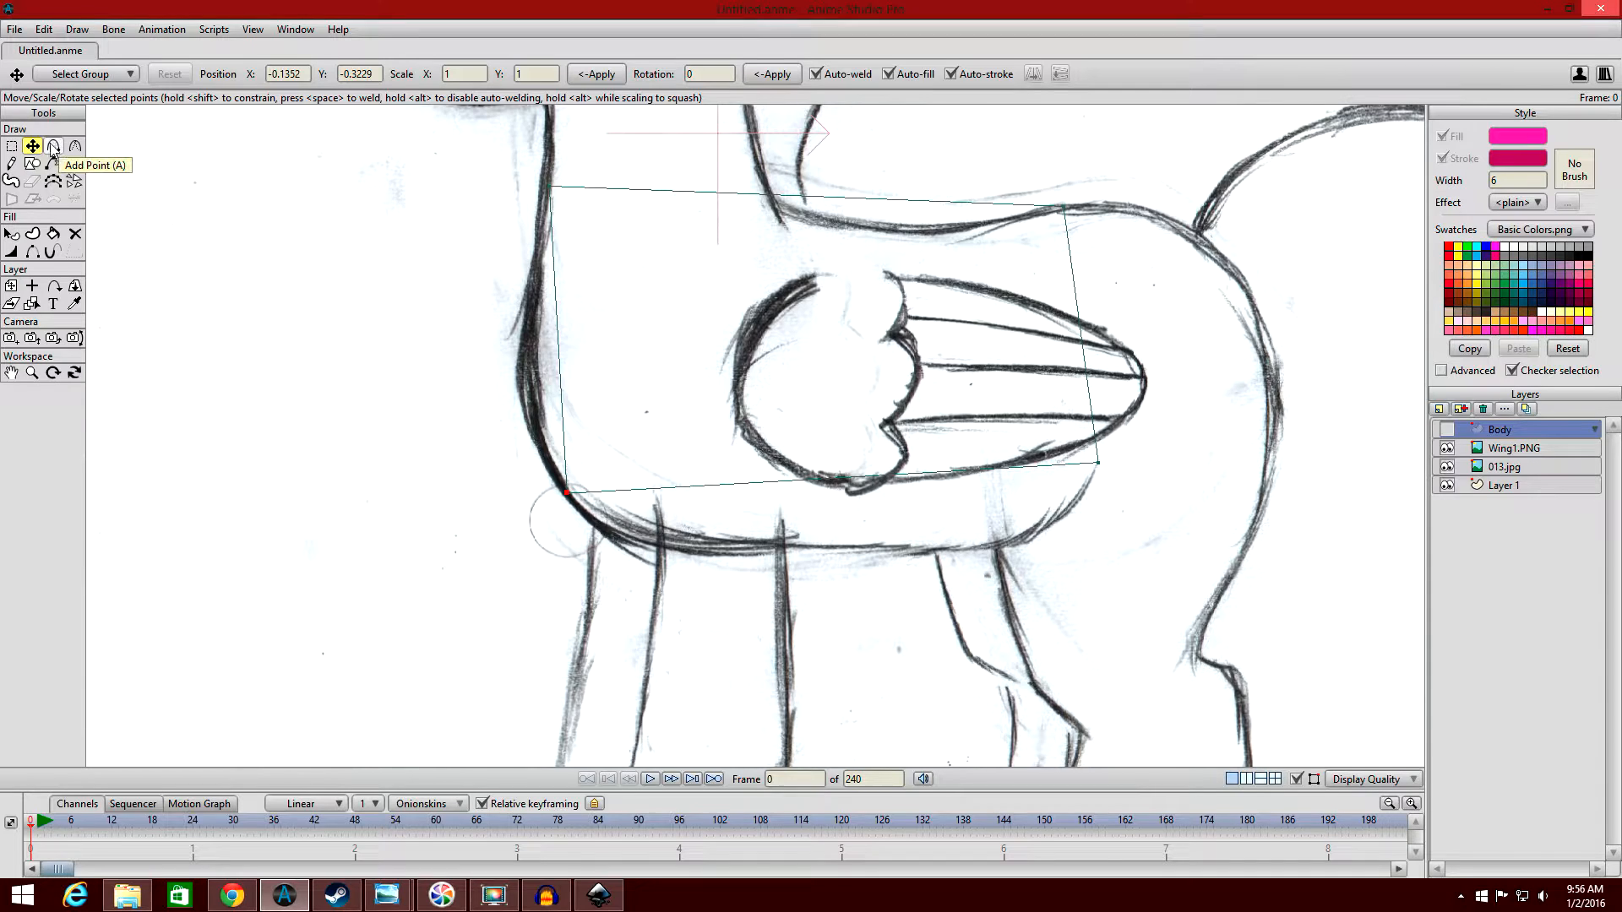
pyautogui.click(568, 492)
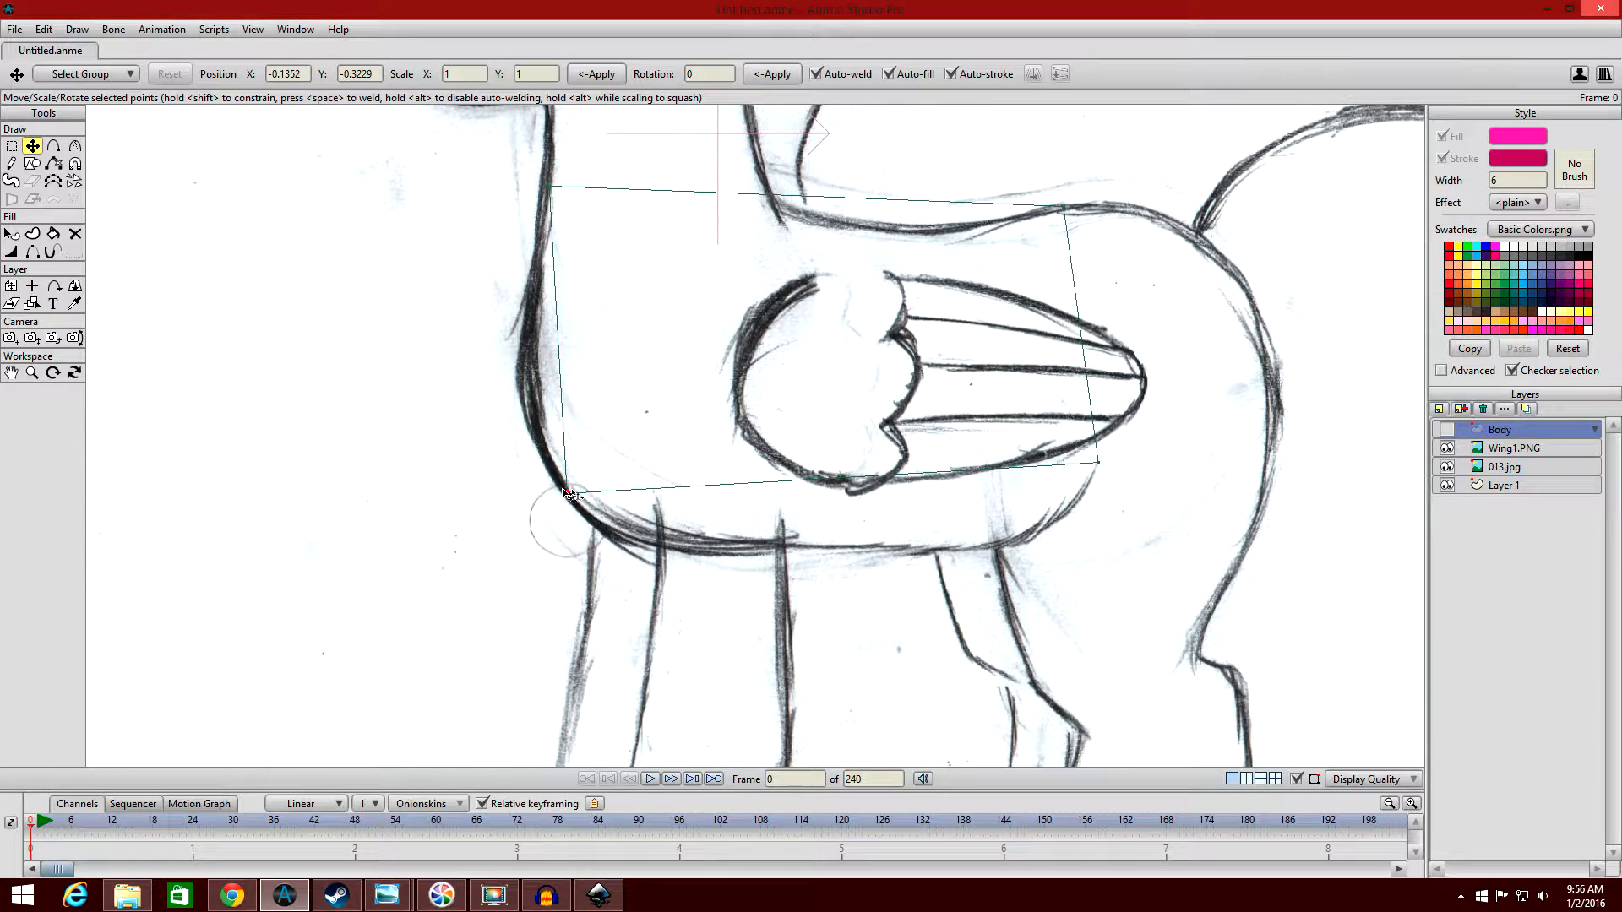
pyautogui.click(75, 149)
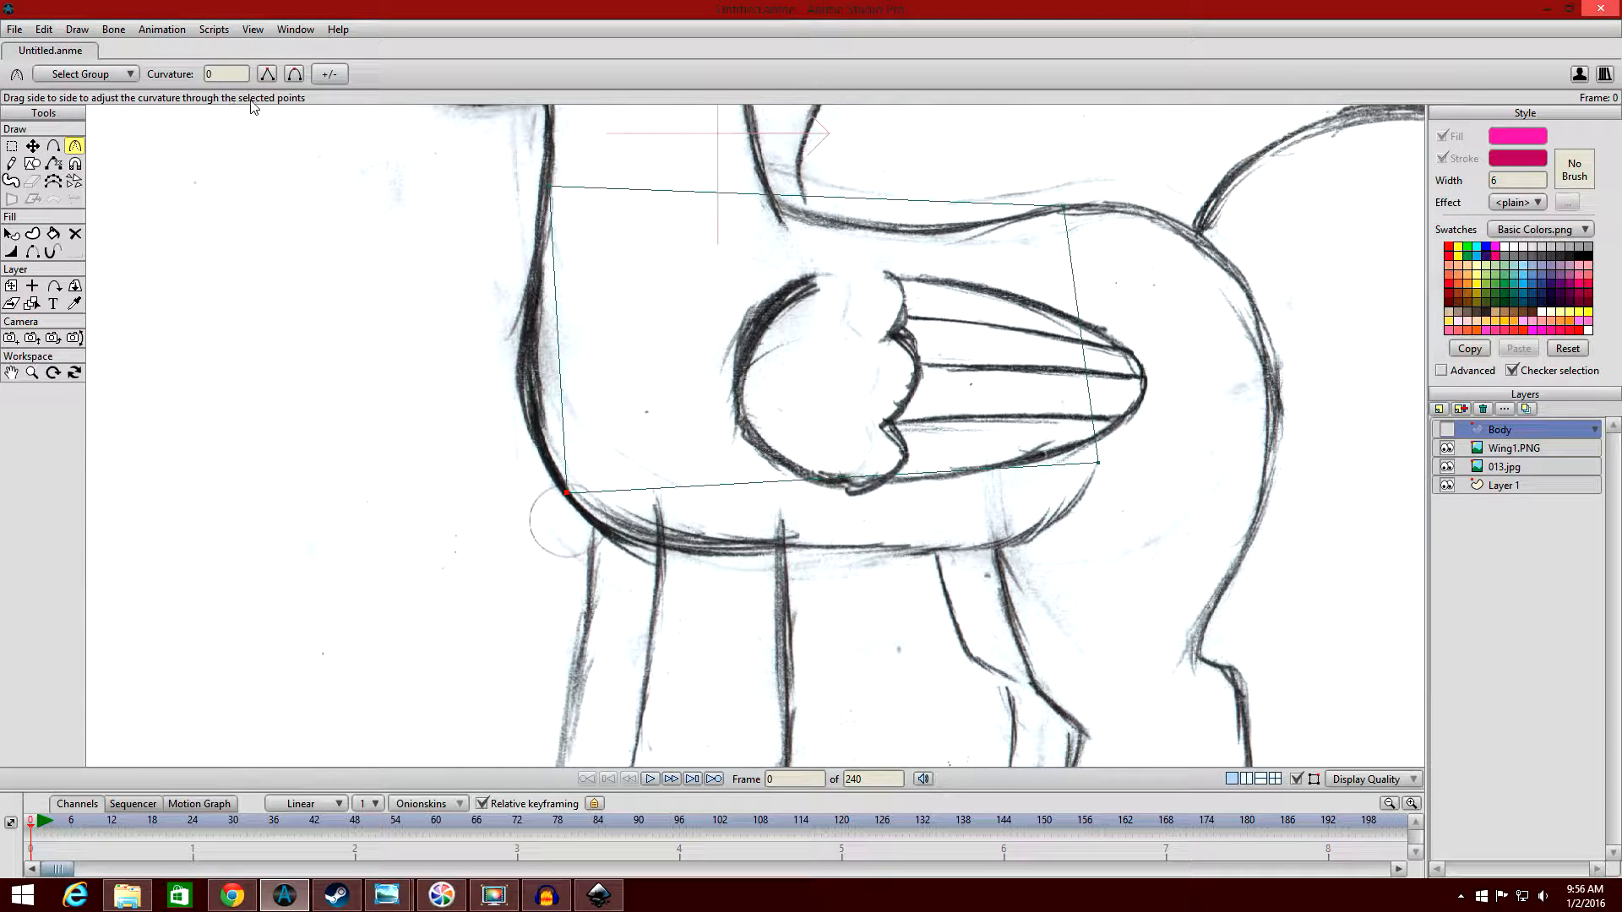
pyautogui.click(295, 75)
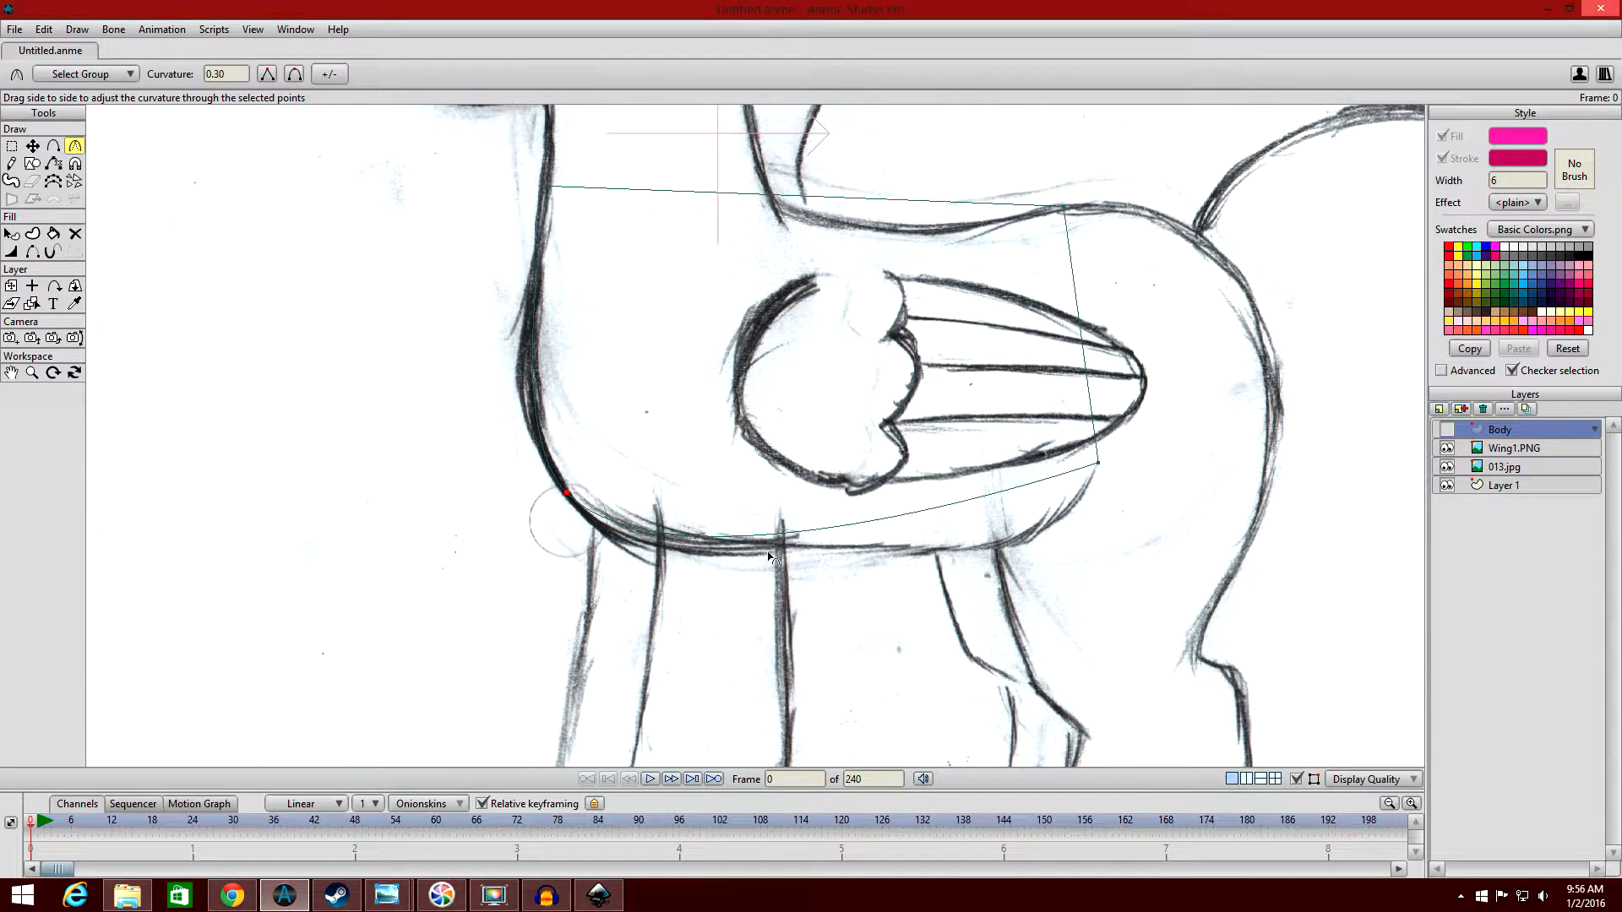
# Toggle the Body layer's visibility to compare the curved torso with the sketch, leaving the layer shown.
pyautogui.click(1447, 430)
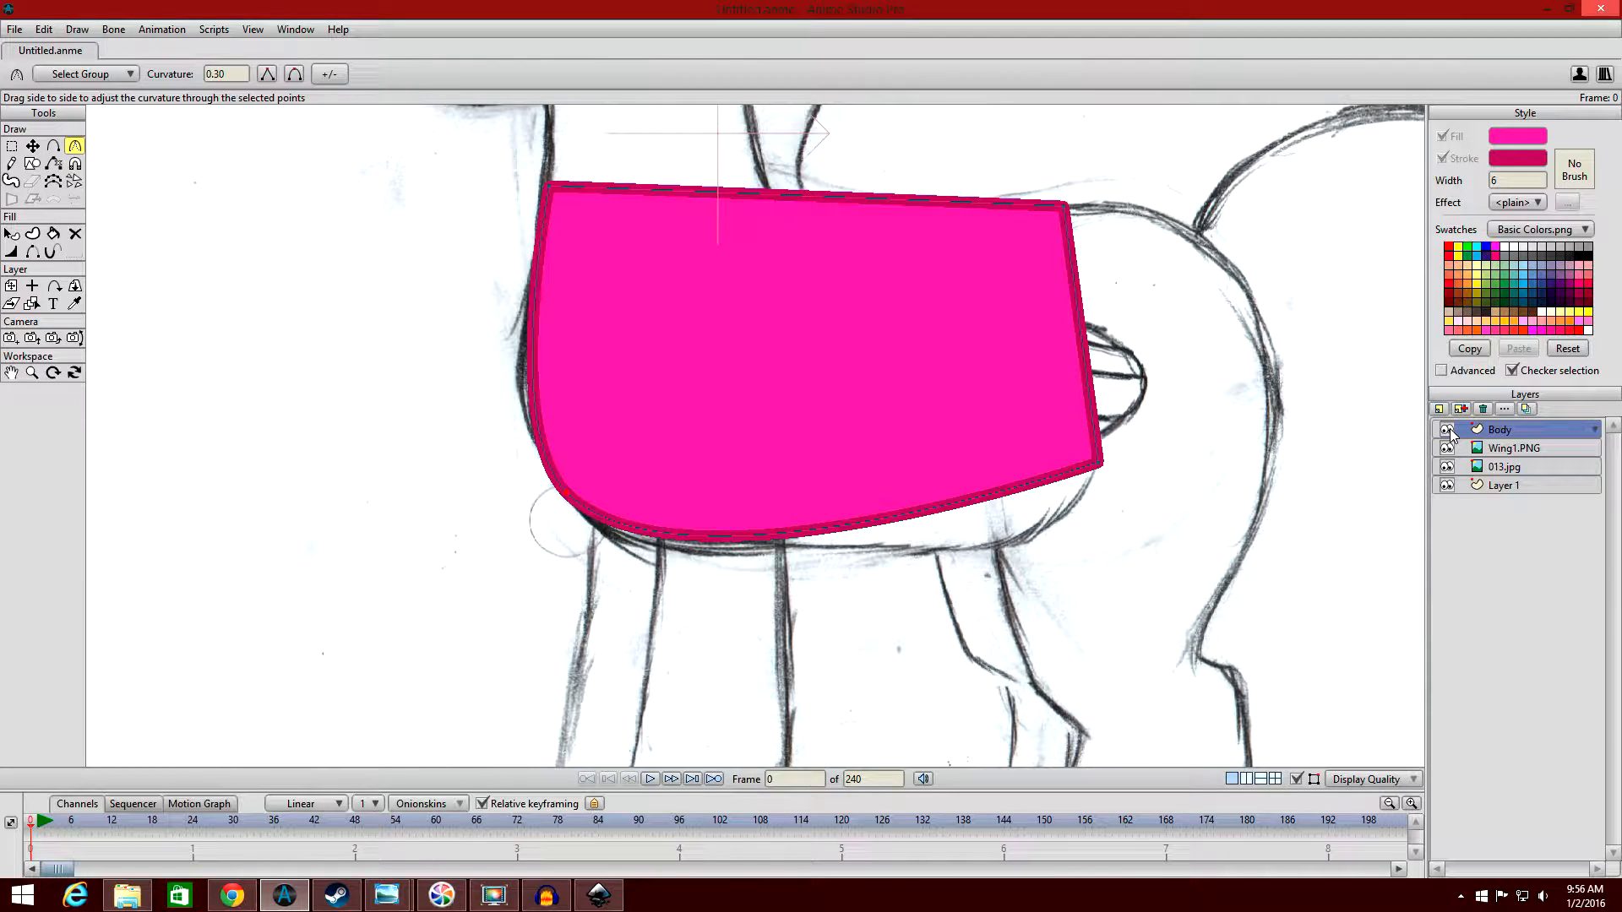
pyautogui.click(1446, 429)
pyautogui.scroll(5, 557, 450)
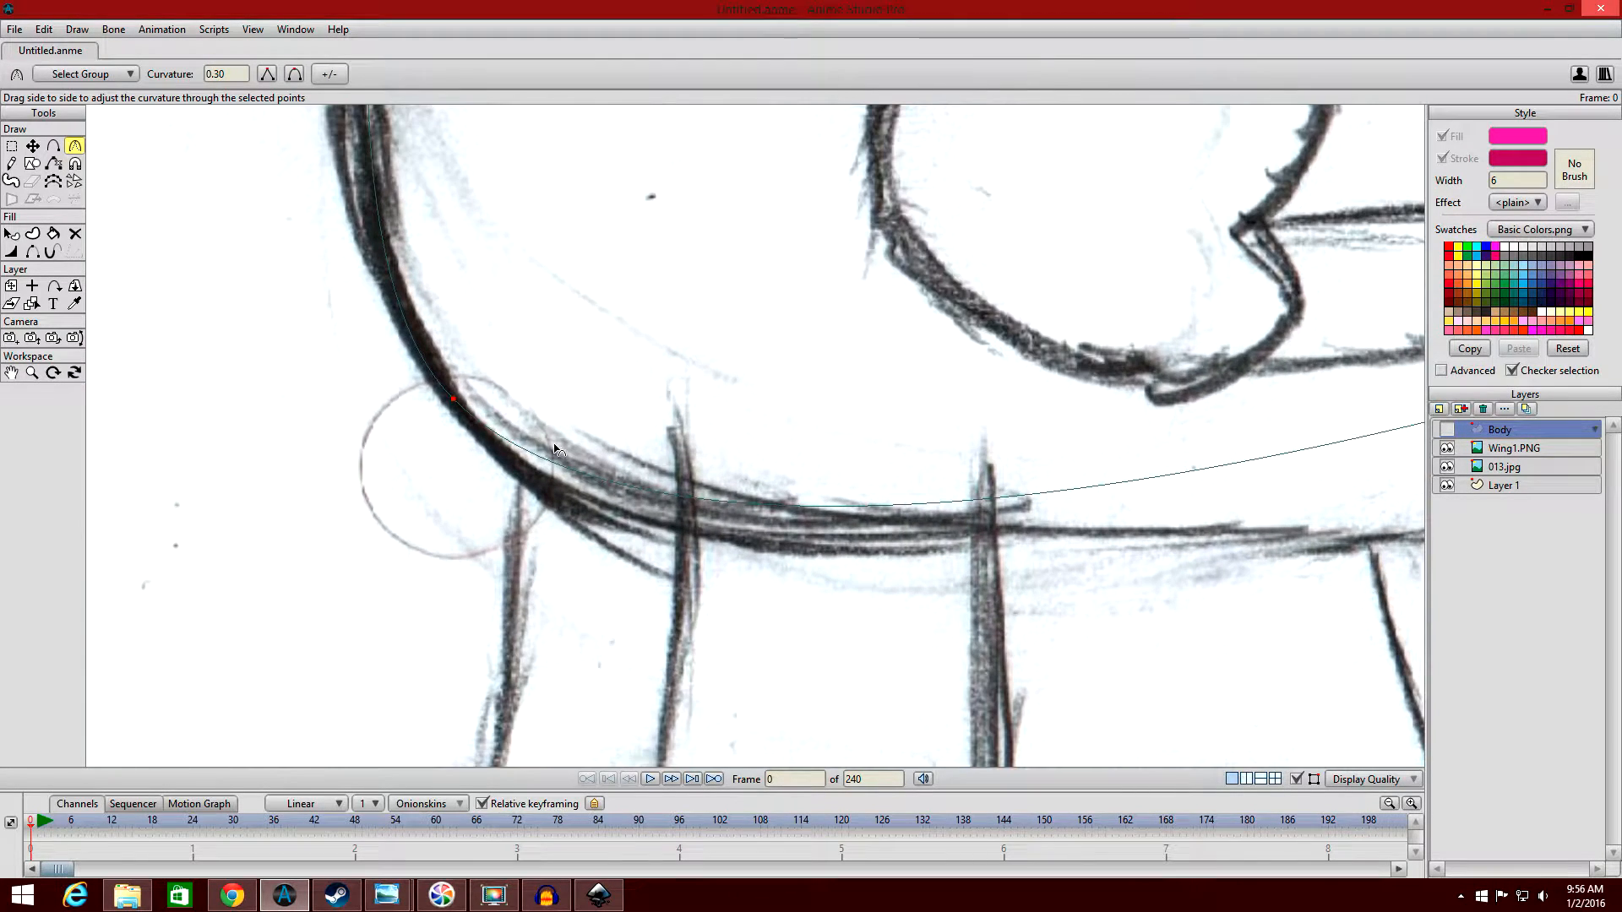
pyautogui.scroll(-3, 787, 496)
pyautogui.moveTo(783, 361); pyautogui.dragTo(808, 434)
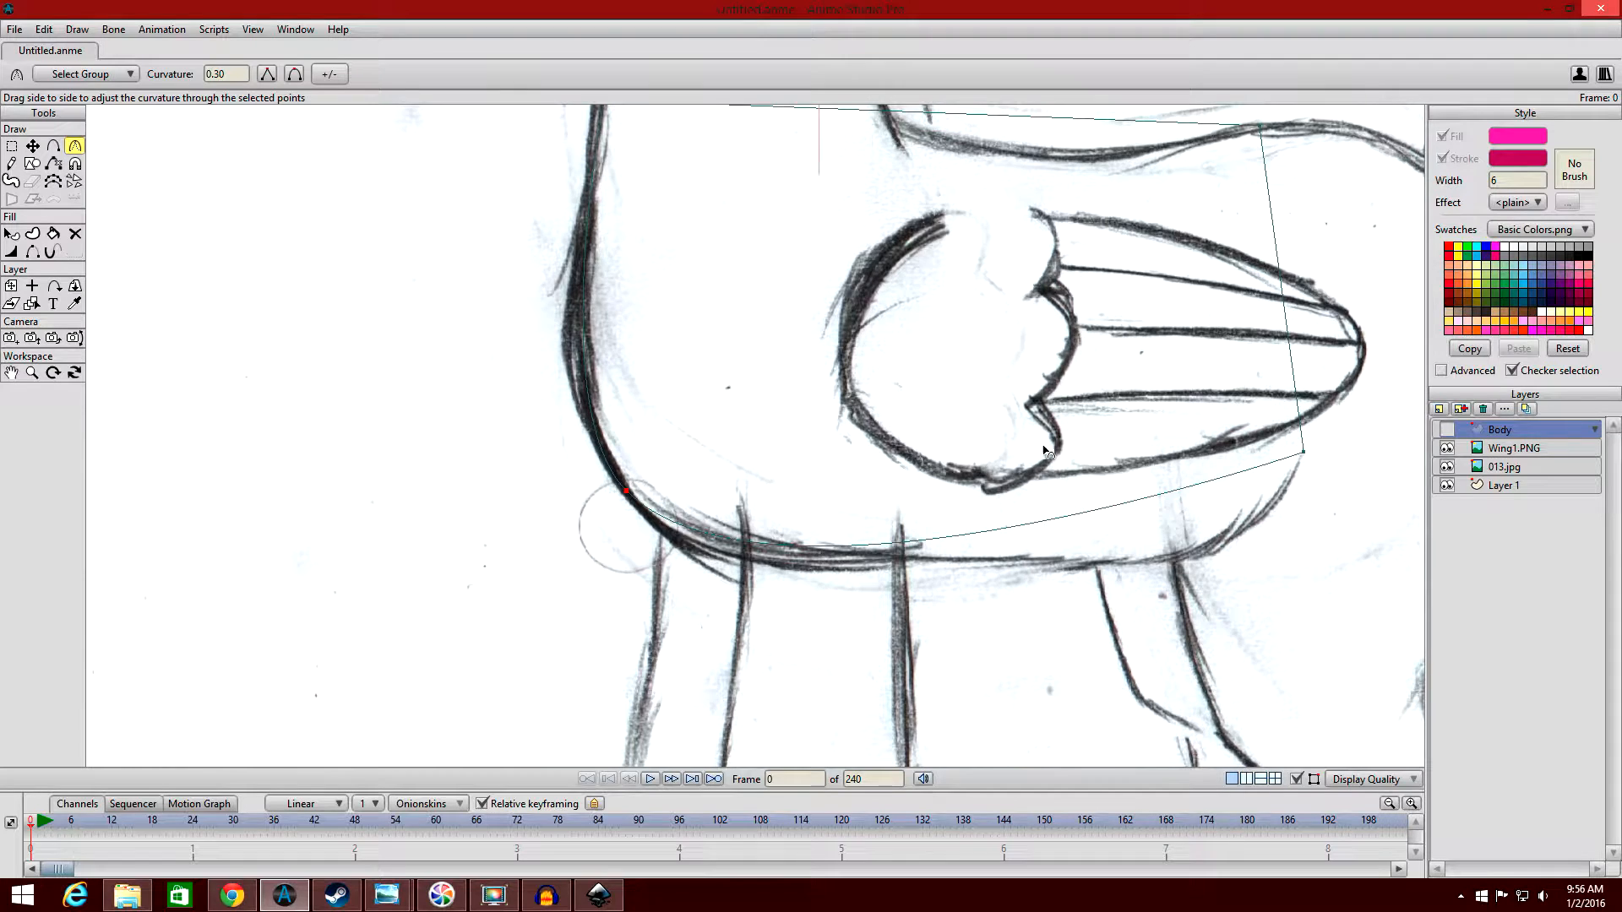
pyautogui.scroll(-1, 1047, 448)
pyautogui.click(1447, 430)
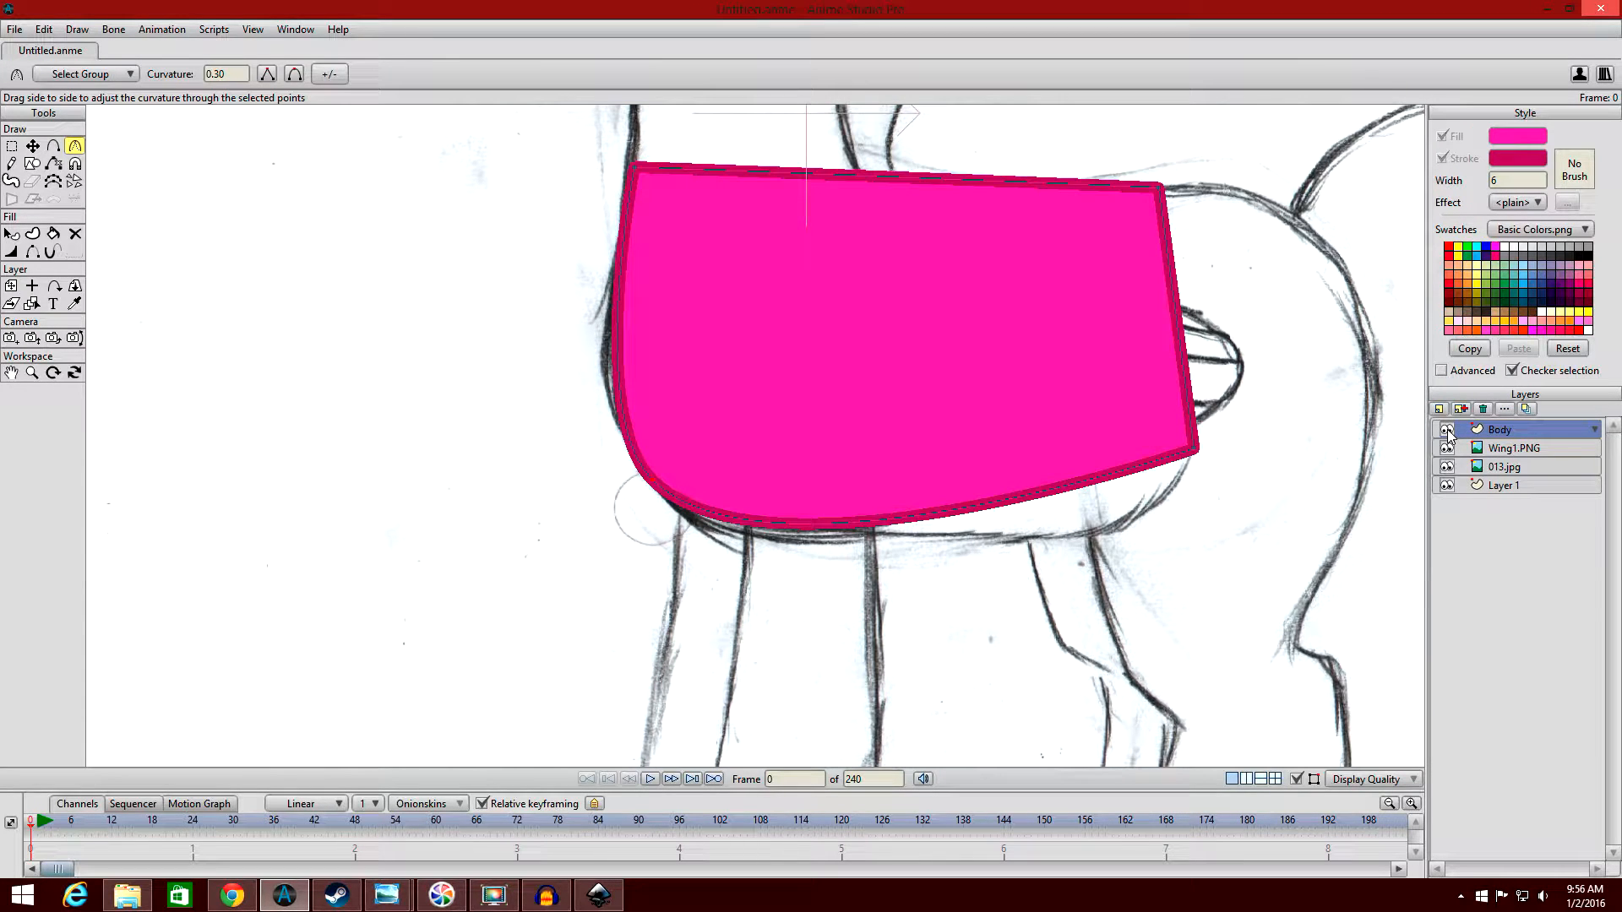
# Try the torso's lower front point as a peak and as a smooth point, raising its curvature to 0.4549.
pyautogui.click(1446, 429)
pyautogui.click(1447, 429)
pyautogui.click(269, 78)
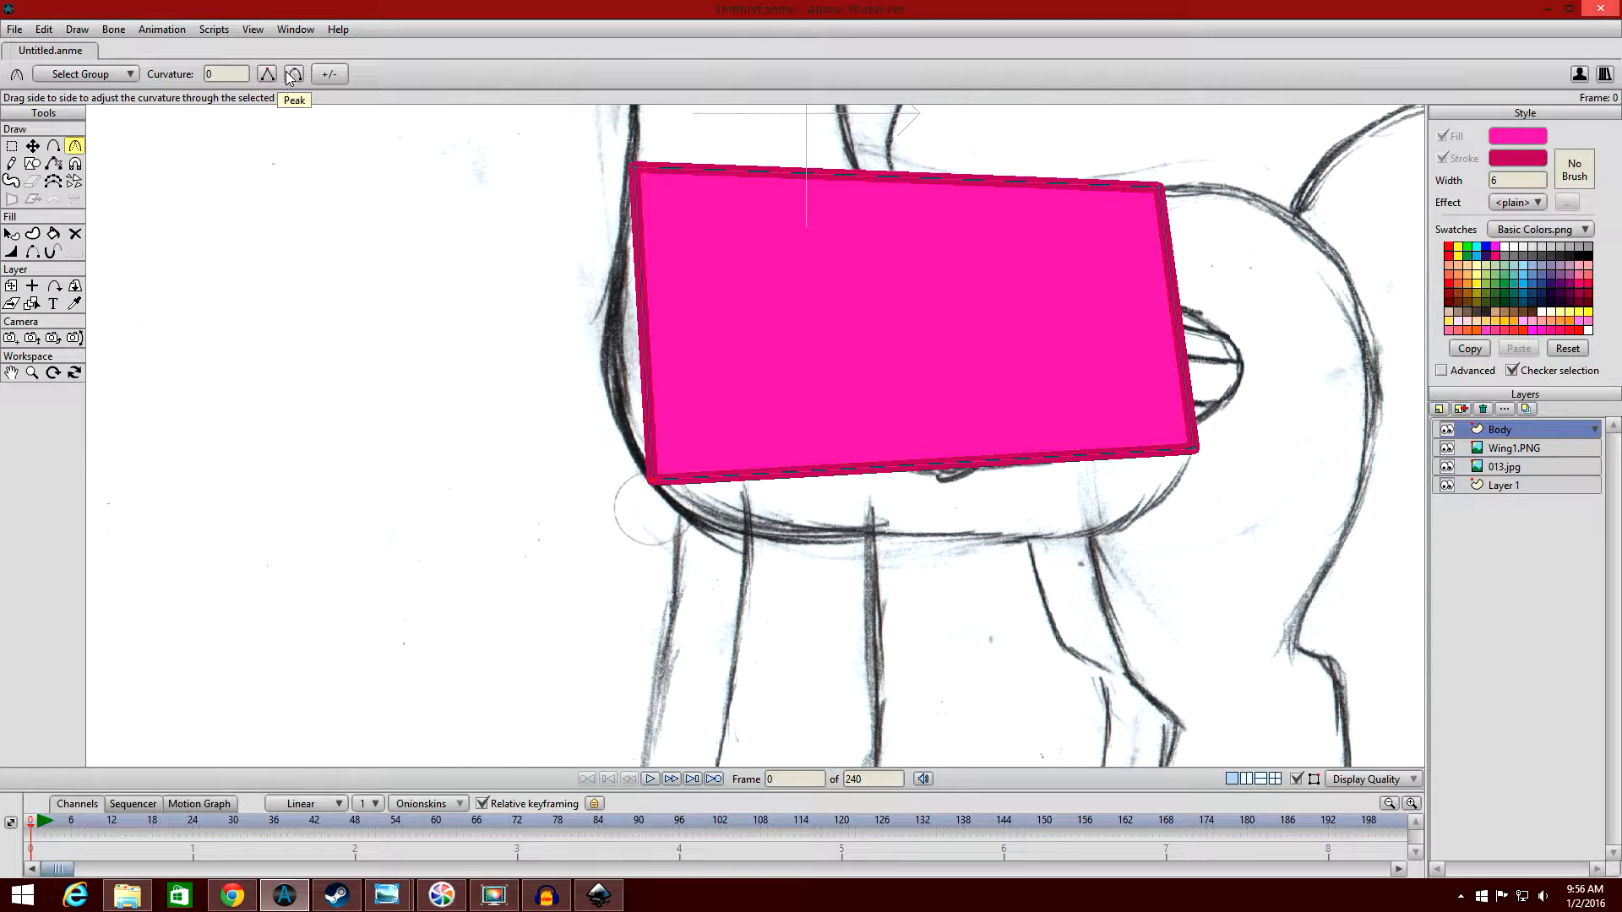
pyautogui.click(288, 78)
pyautogui.click(275, 78)
pyautogui.click(291, 76)
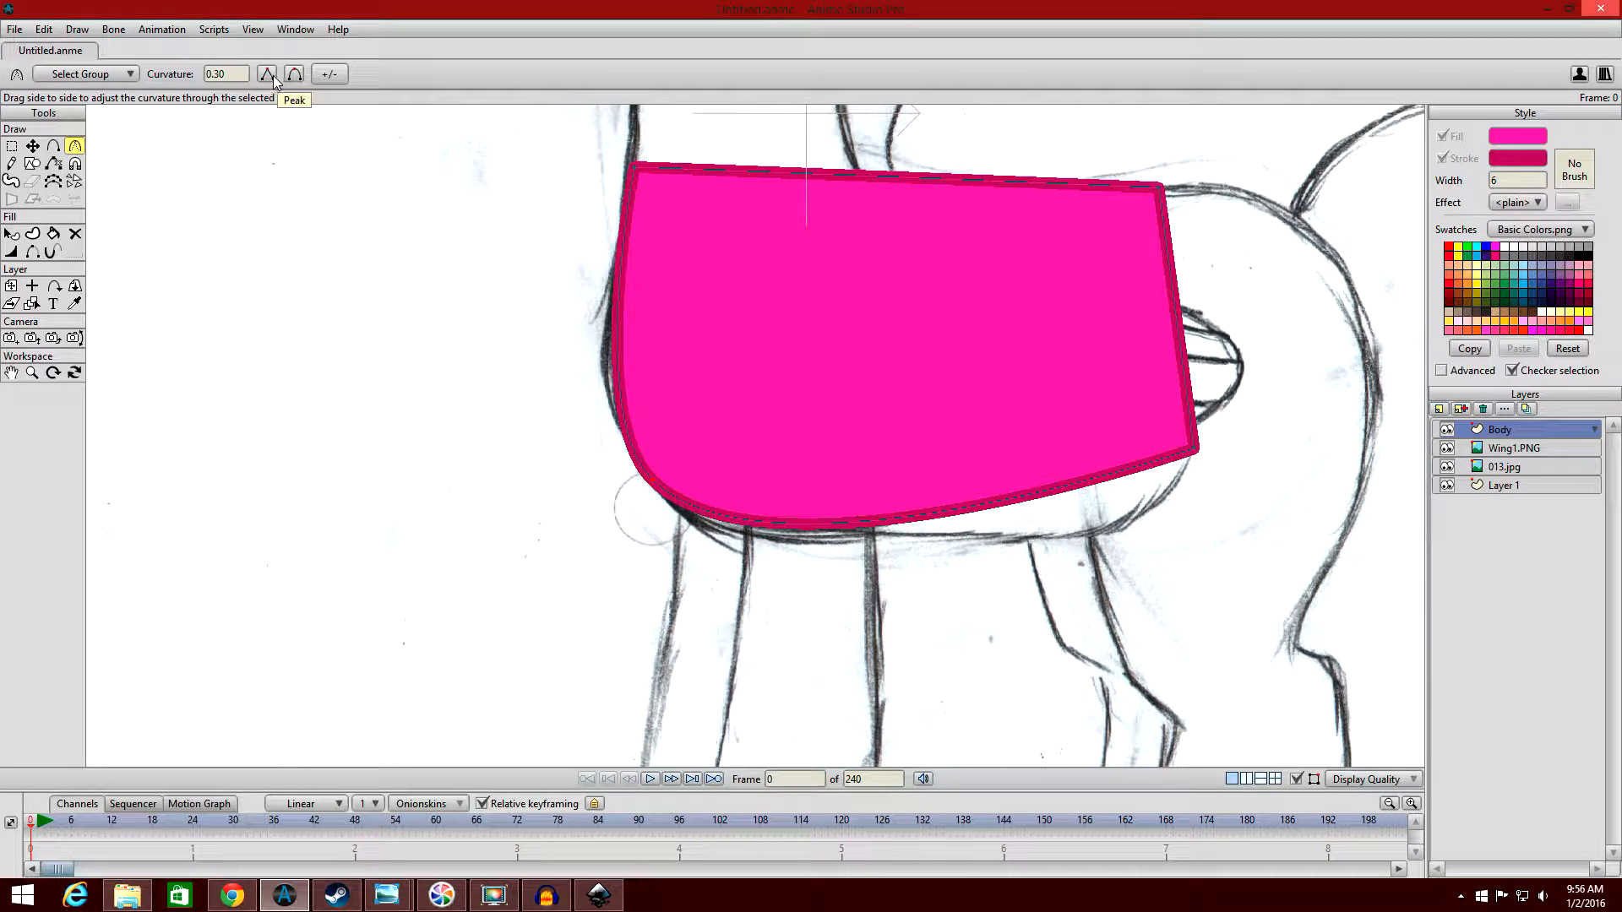
pyautogui.moveTo(526, 498); pyautogui.dragTo(716, 488)
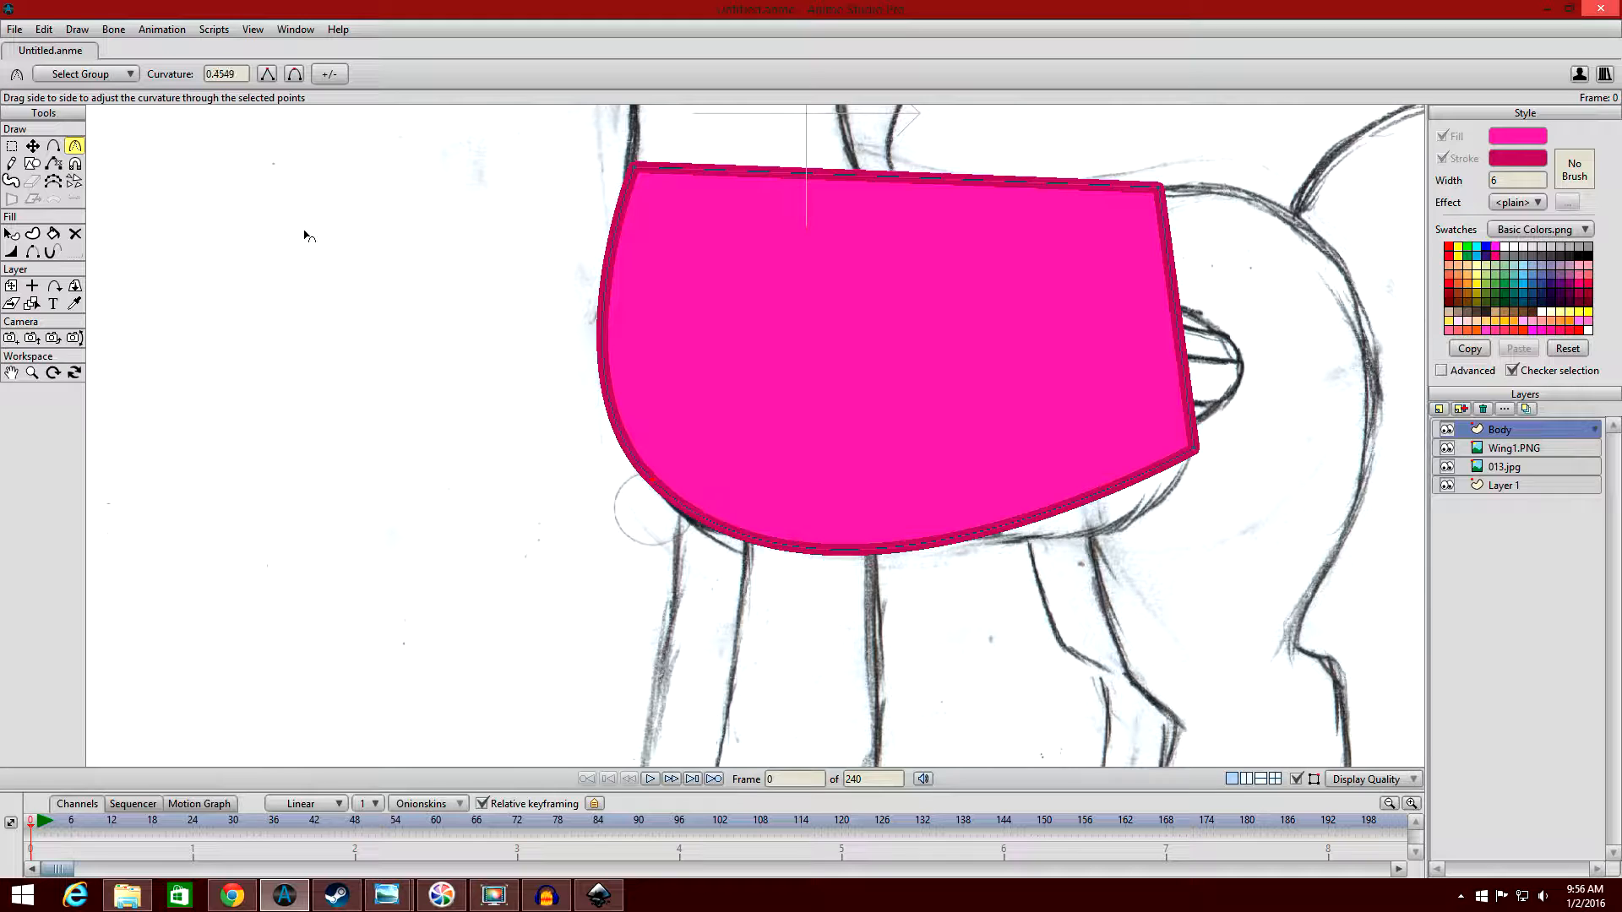
# Try adding a point on the torso's belly edge and moving it up and forward, and undo the addition.
pyautogui.click(54, 147)
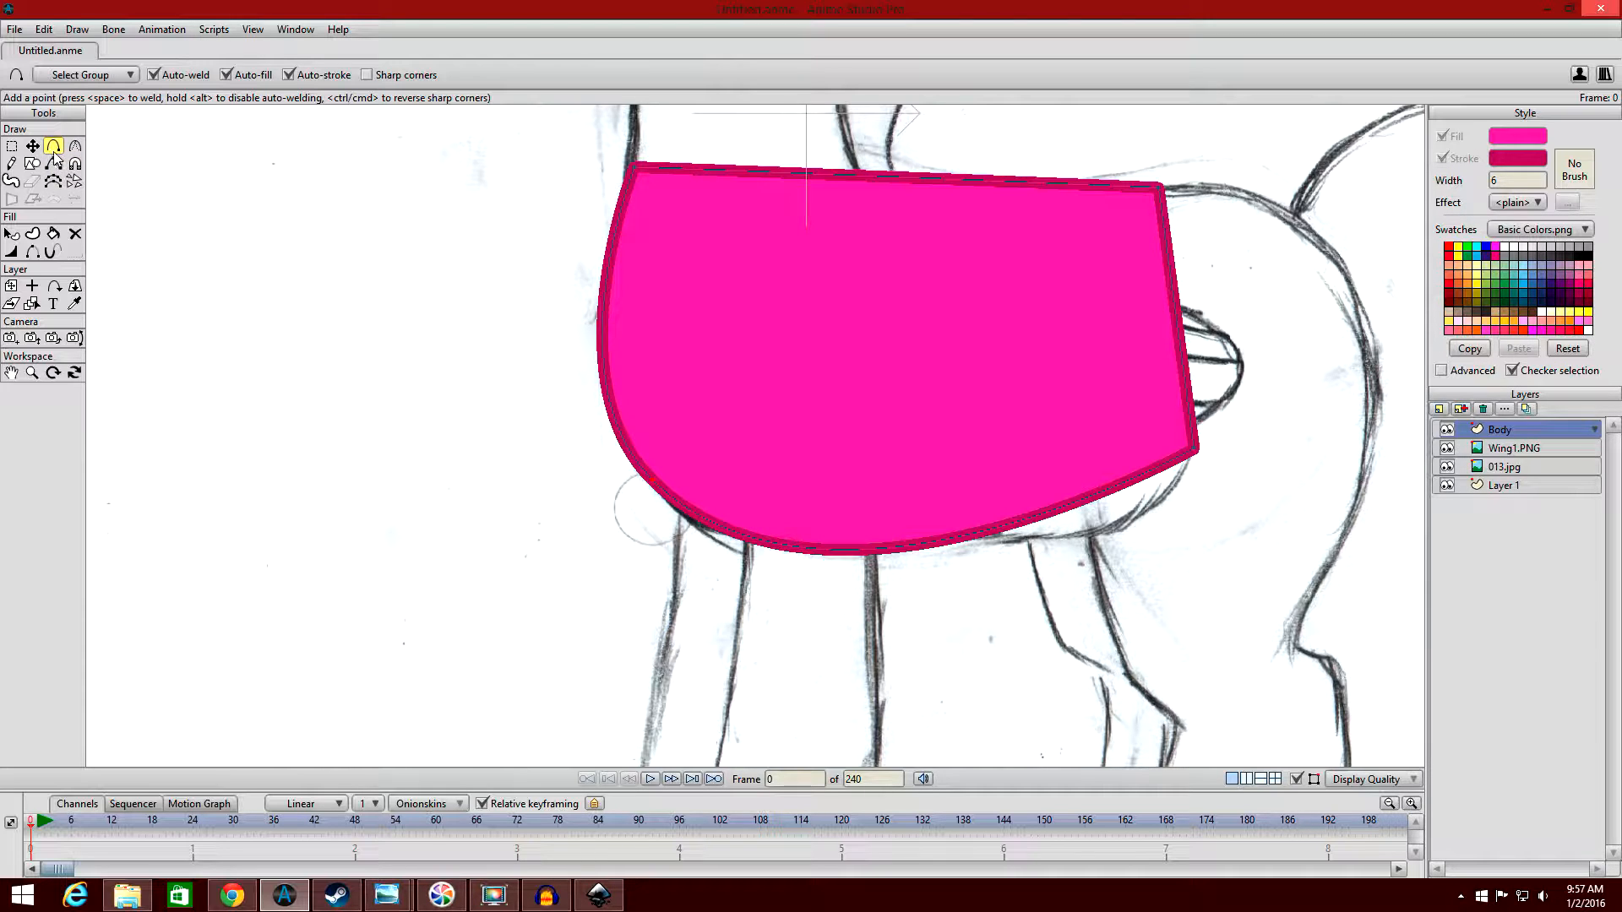
pyautogui.click(881, 549)
pyautogui.moveTo(881, 549); pyautogui.dragTo(751, 476)
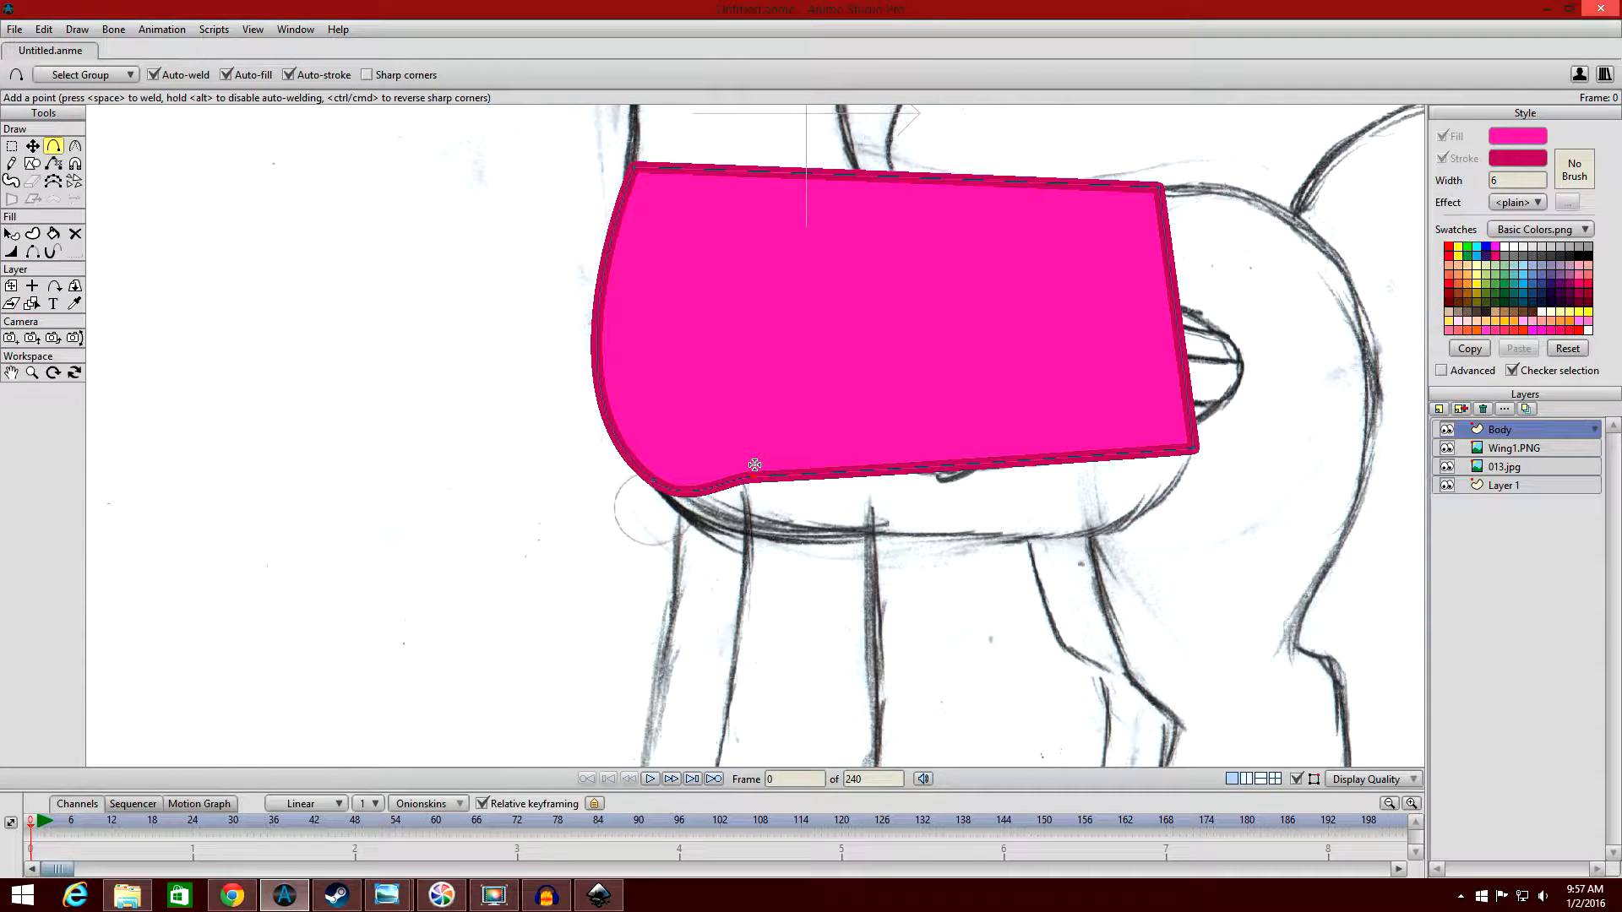
pyautogui.hotkey('ctrl', 'z')
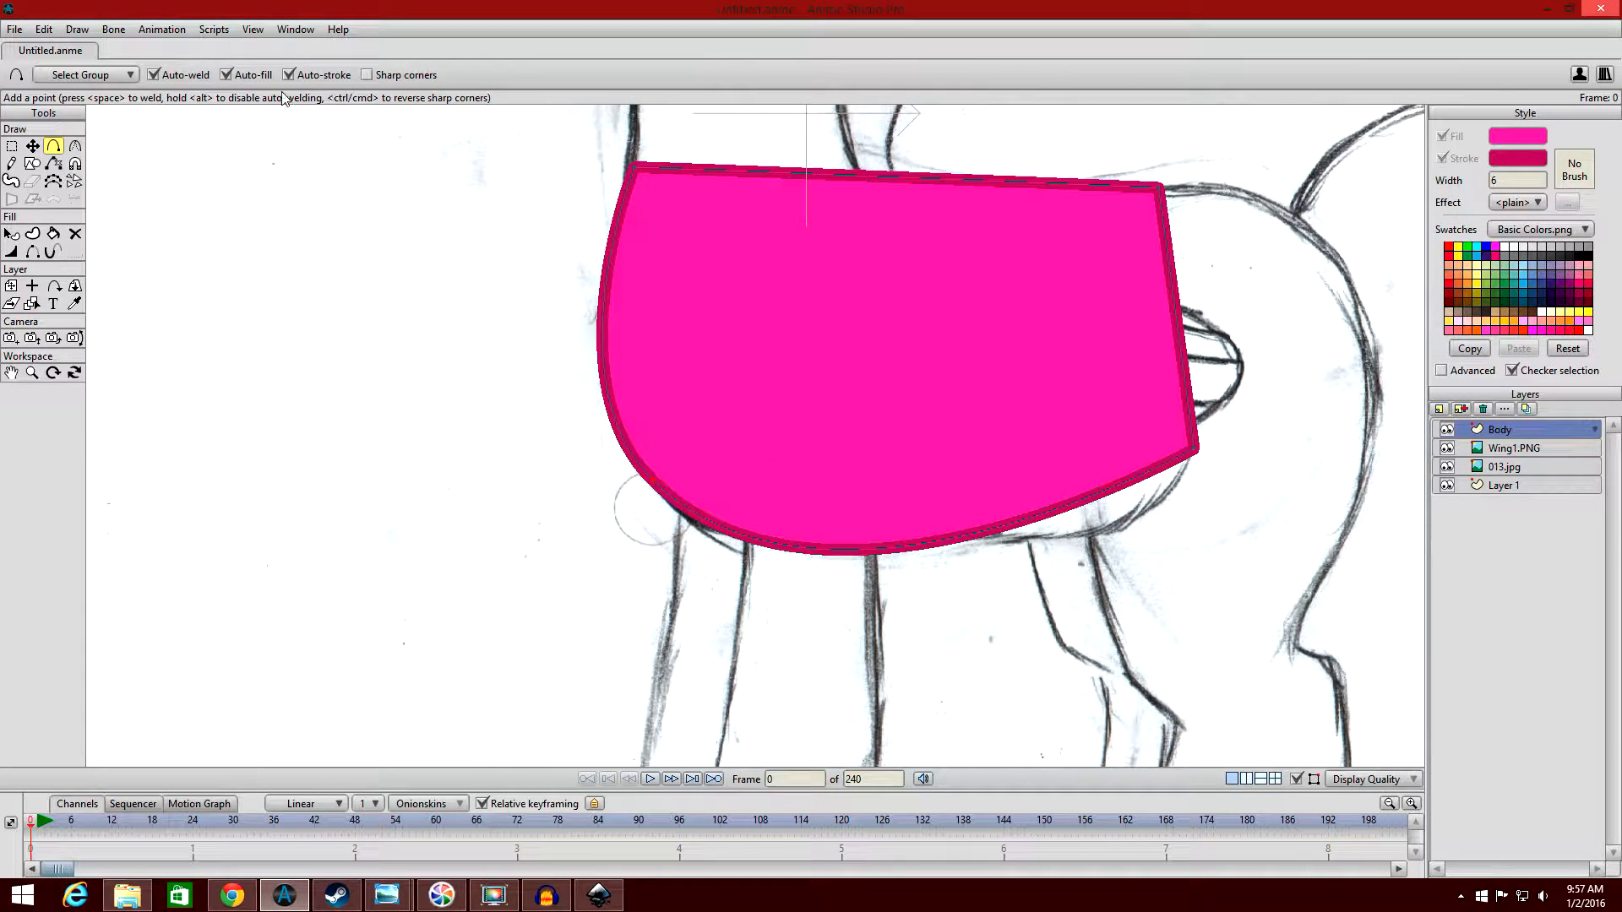
# Reset the torso's lower front point to a smooth curvature of 0.30 and hide the Body layer.
pyautogui.click(74, 146)
pyautogui.click(293, 75)
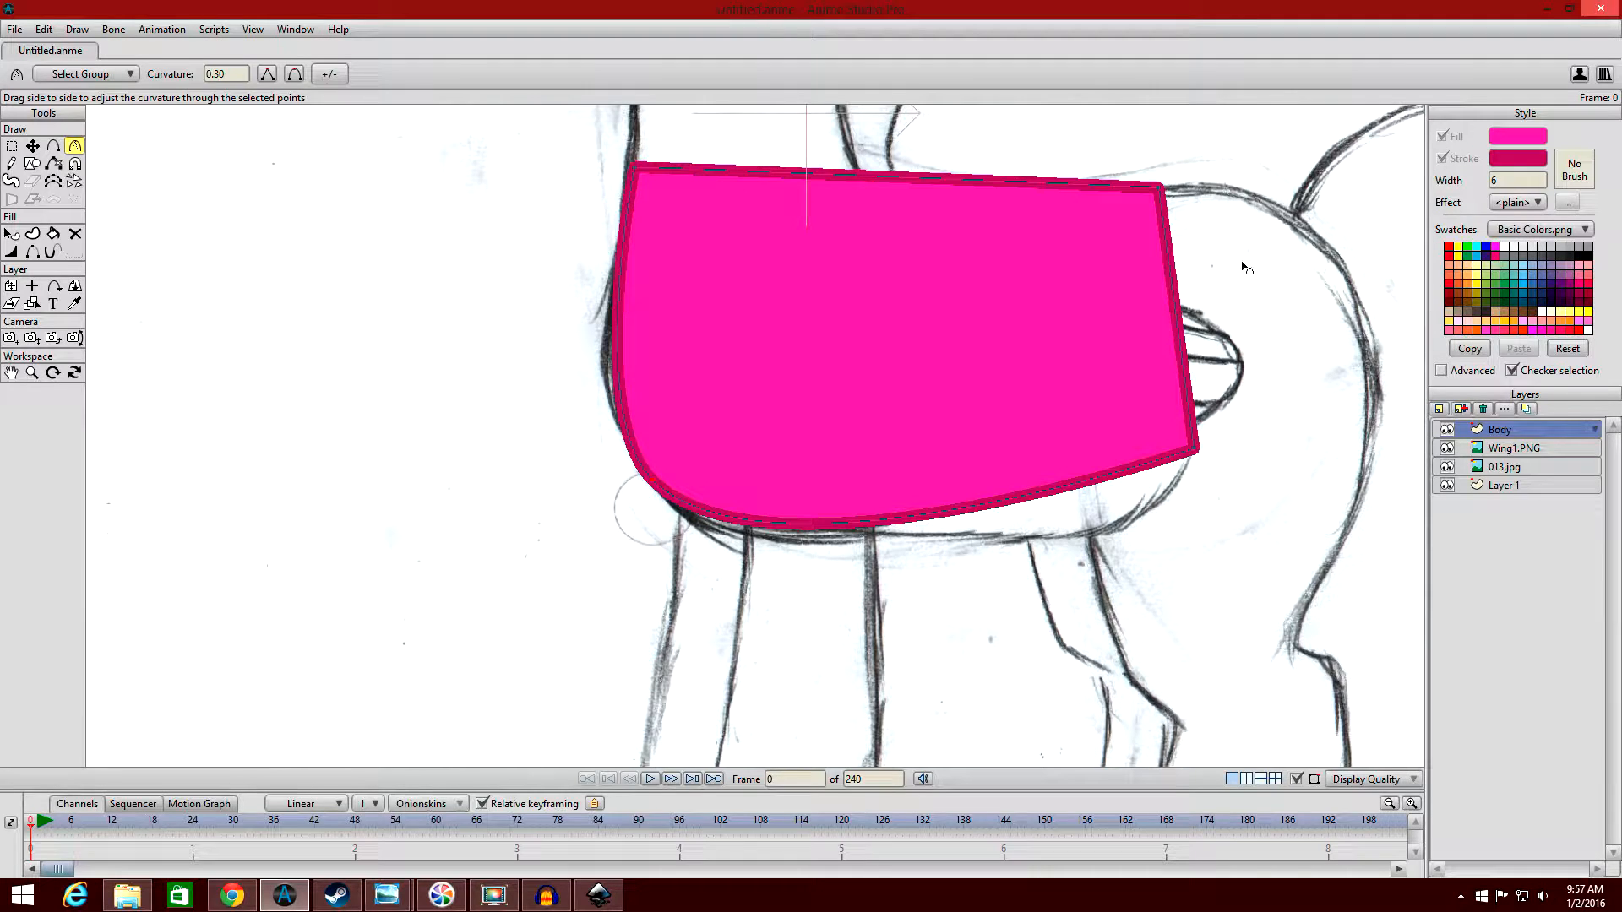
pyautogui.click(1447, 430)
# Switch to Inkscape and draw a closed four-sided path with the Bezier tool, its base narrower than its upper edge.
pyautogui.moveTo(598, 895)
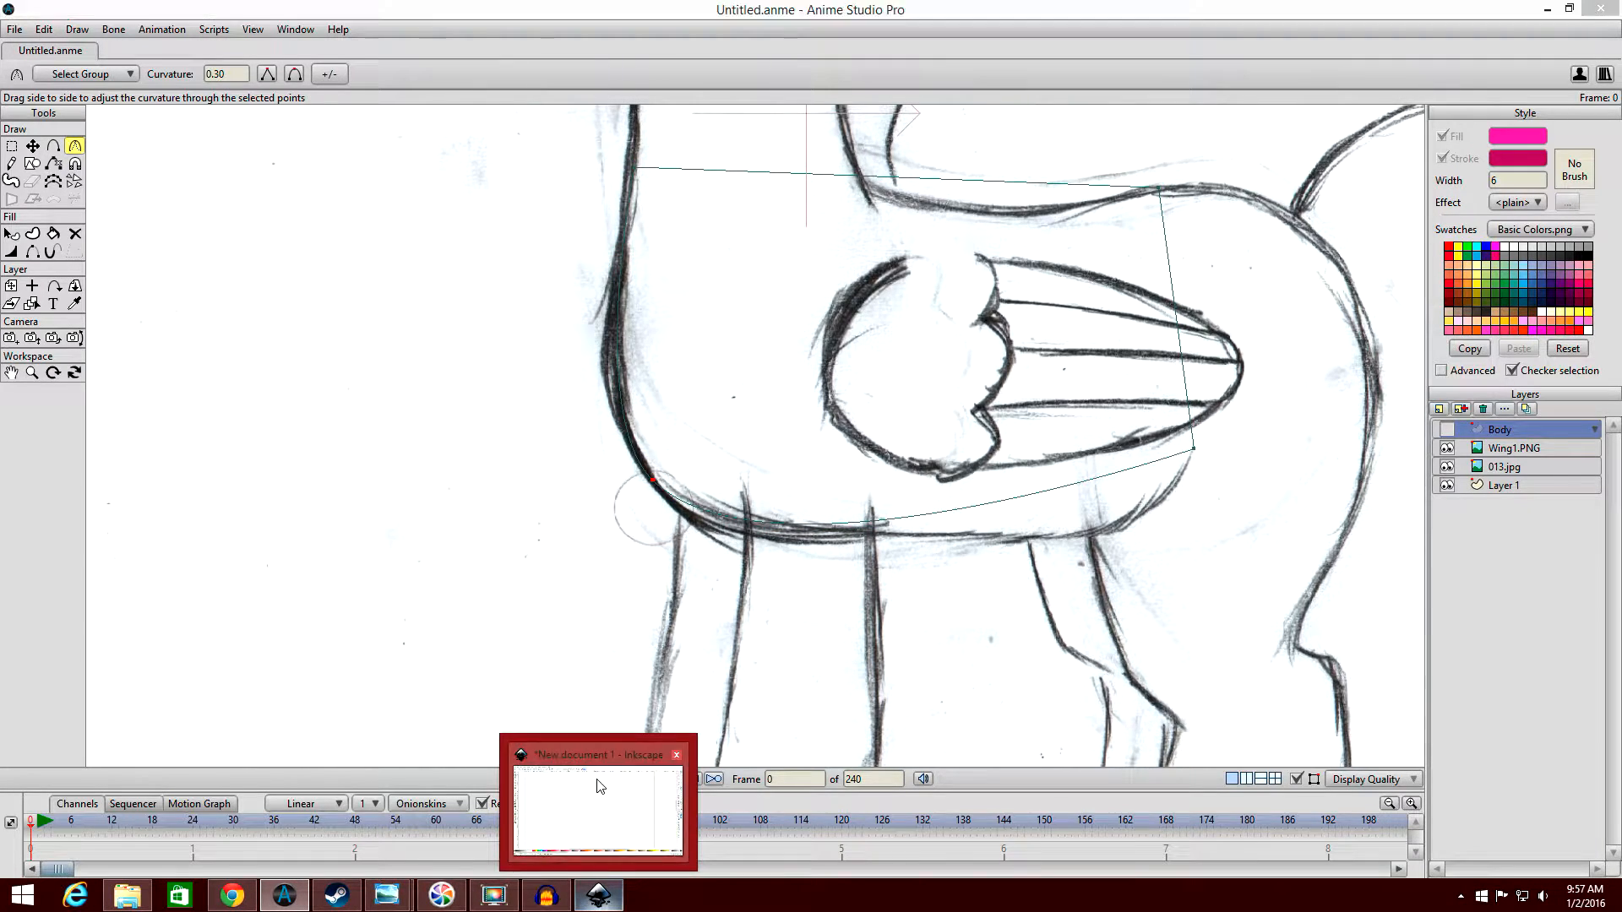
pyautogui.click(599, 786)
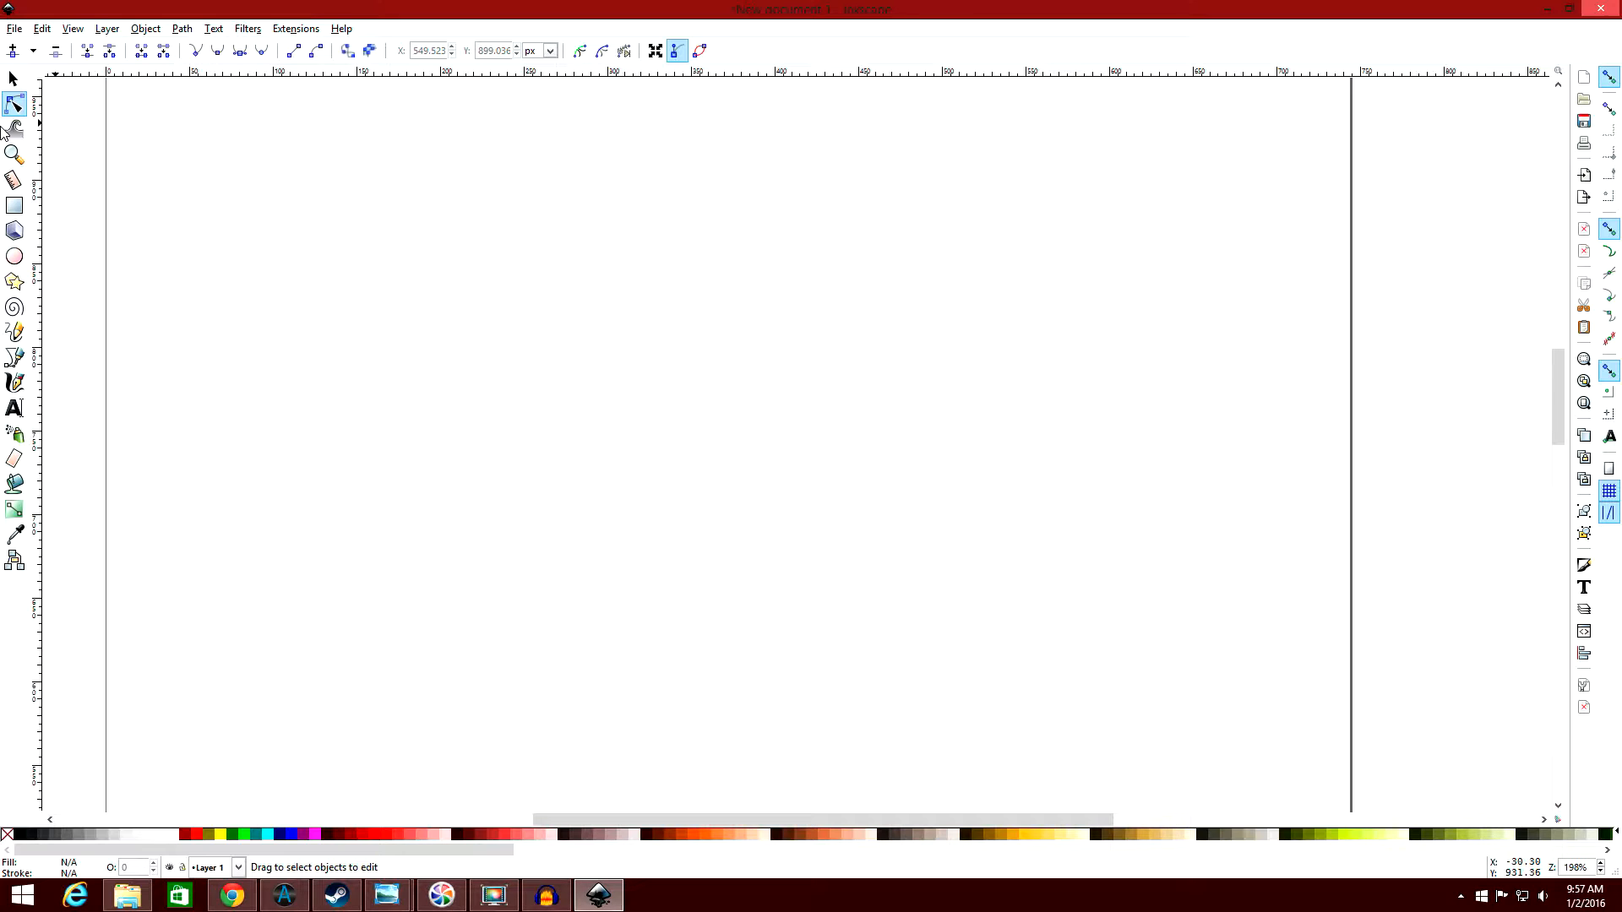
pyautogui.click(9, 364)
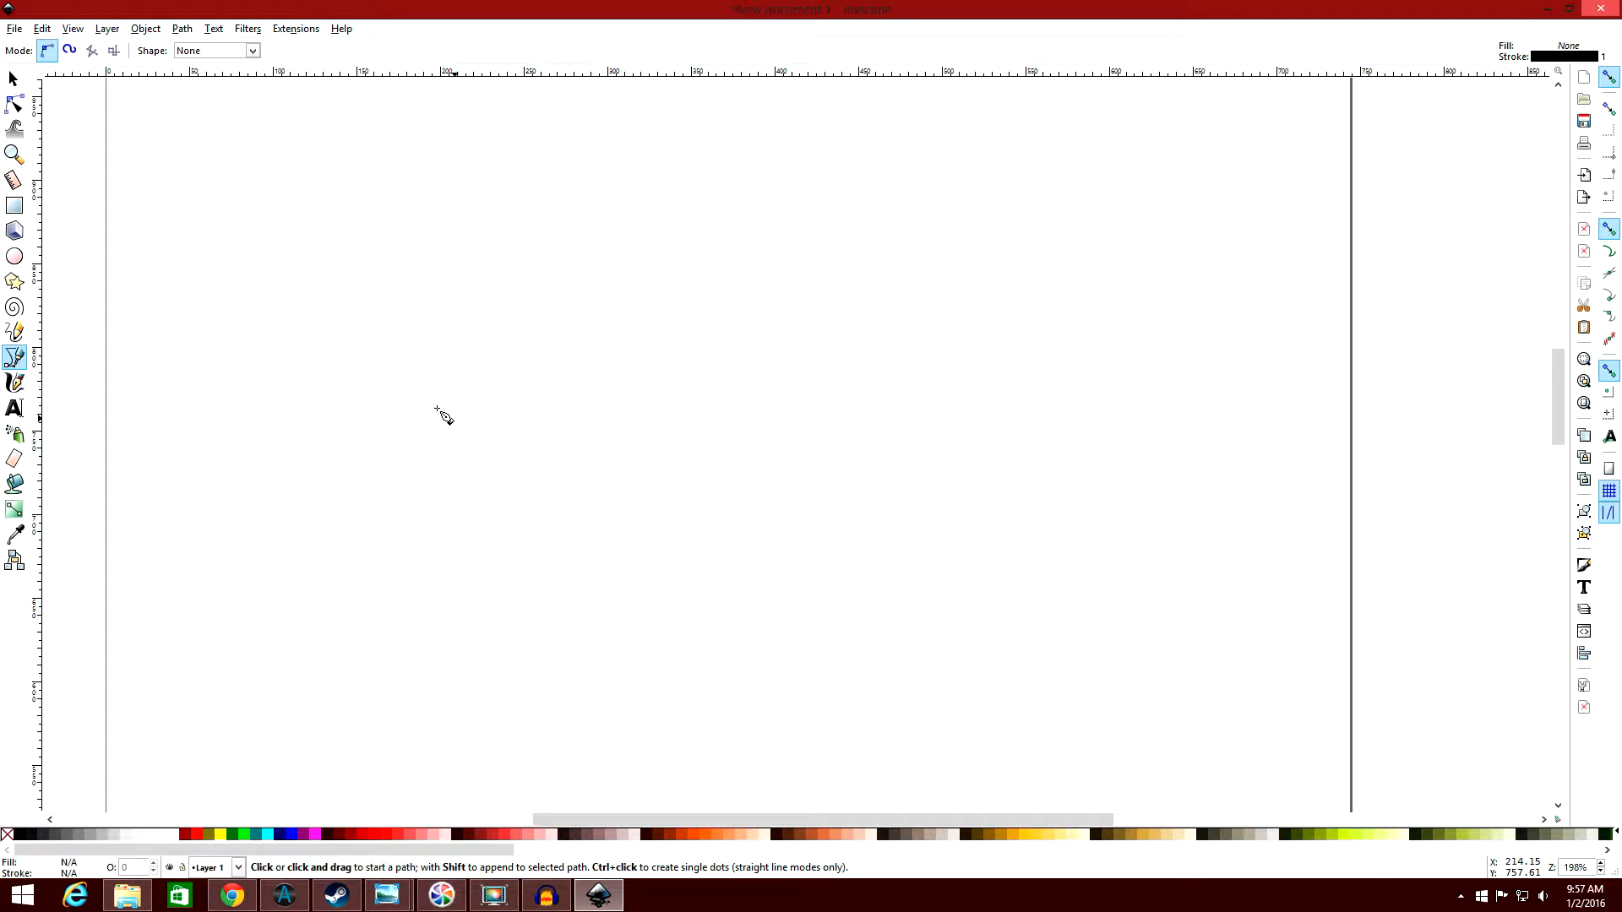
pyautogui.click(422, 406)
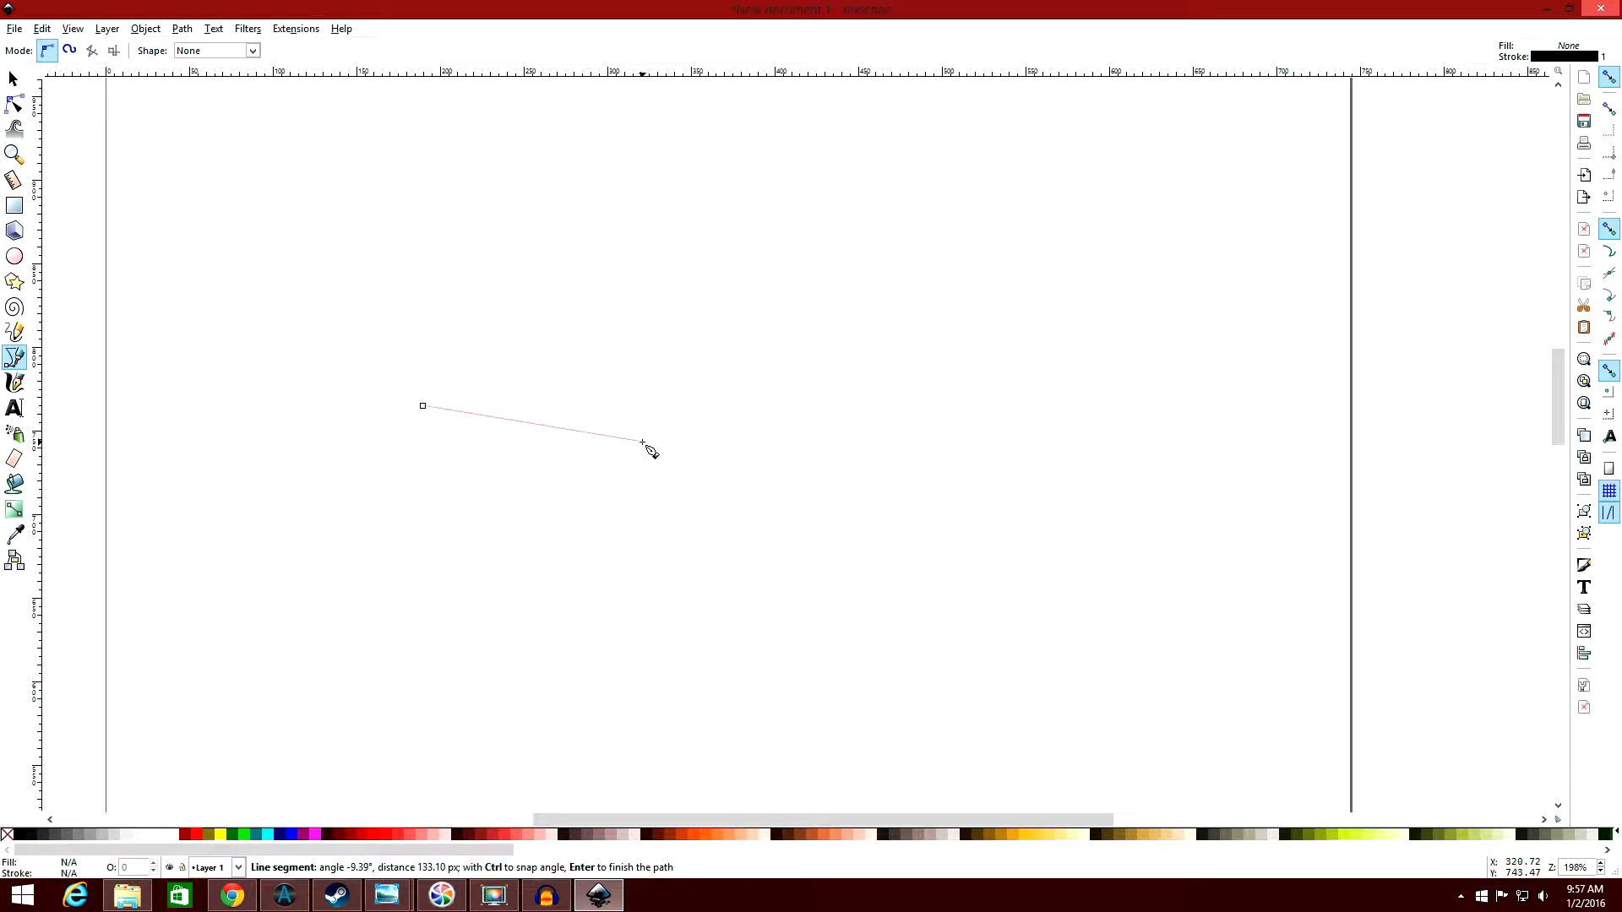
pyautogui.click(557, 520)
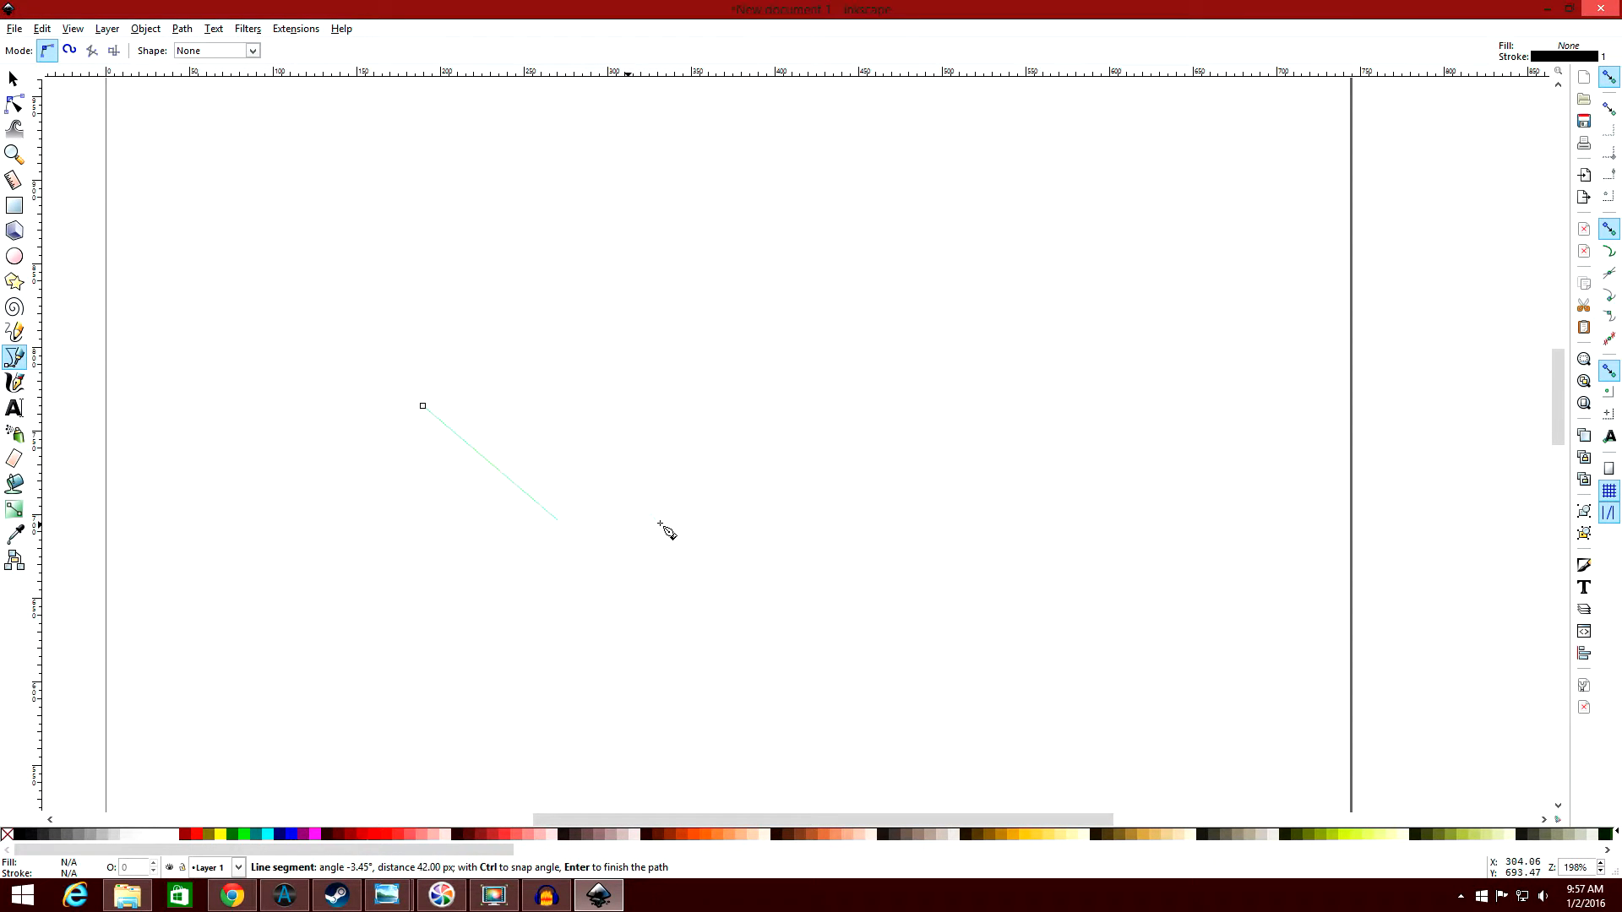
pyautogui.click(836, 516)
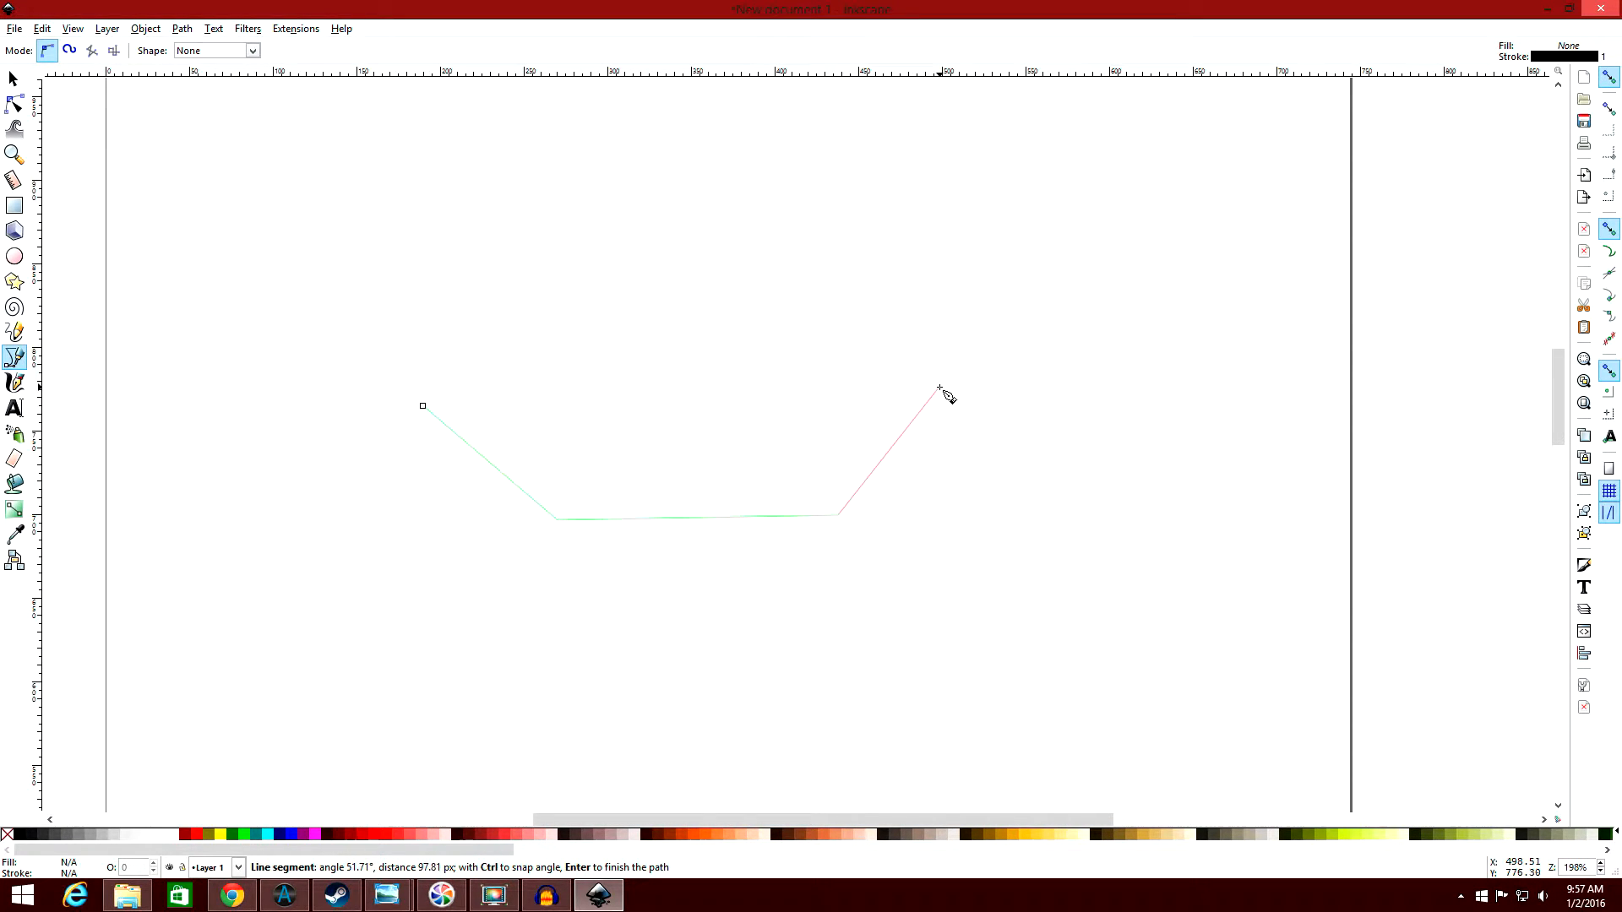
pyautogui.click(958, 355)
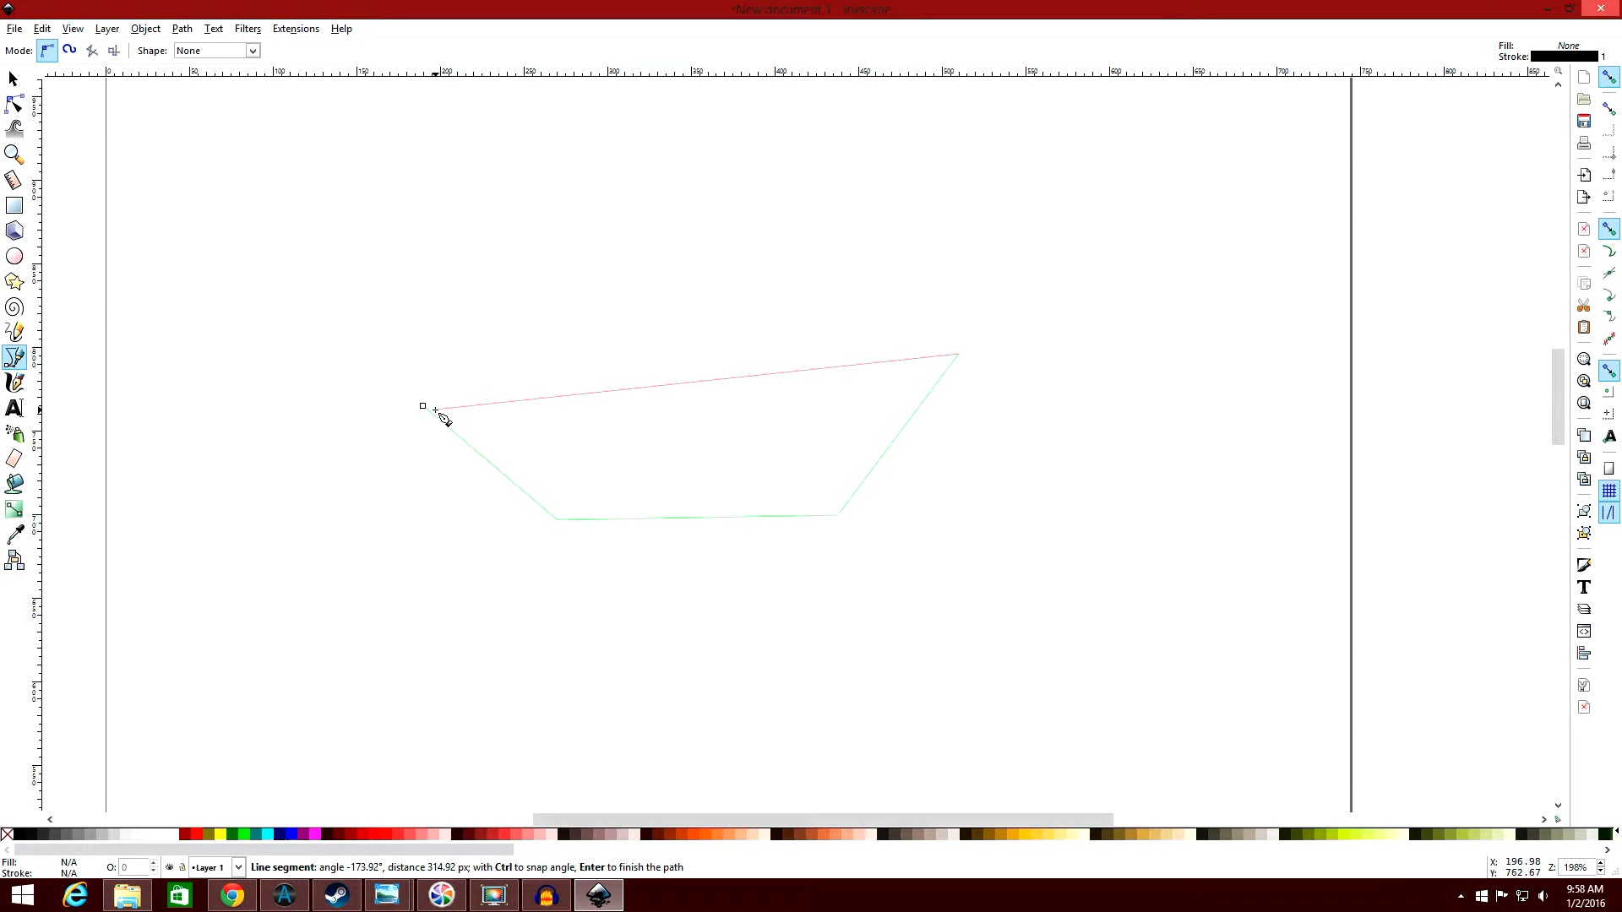
pyautogui.click(423, 406)
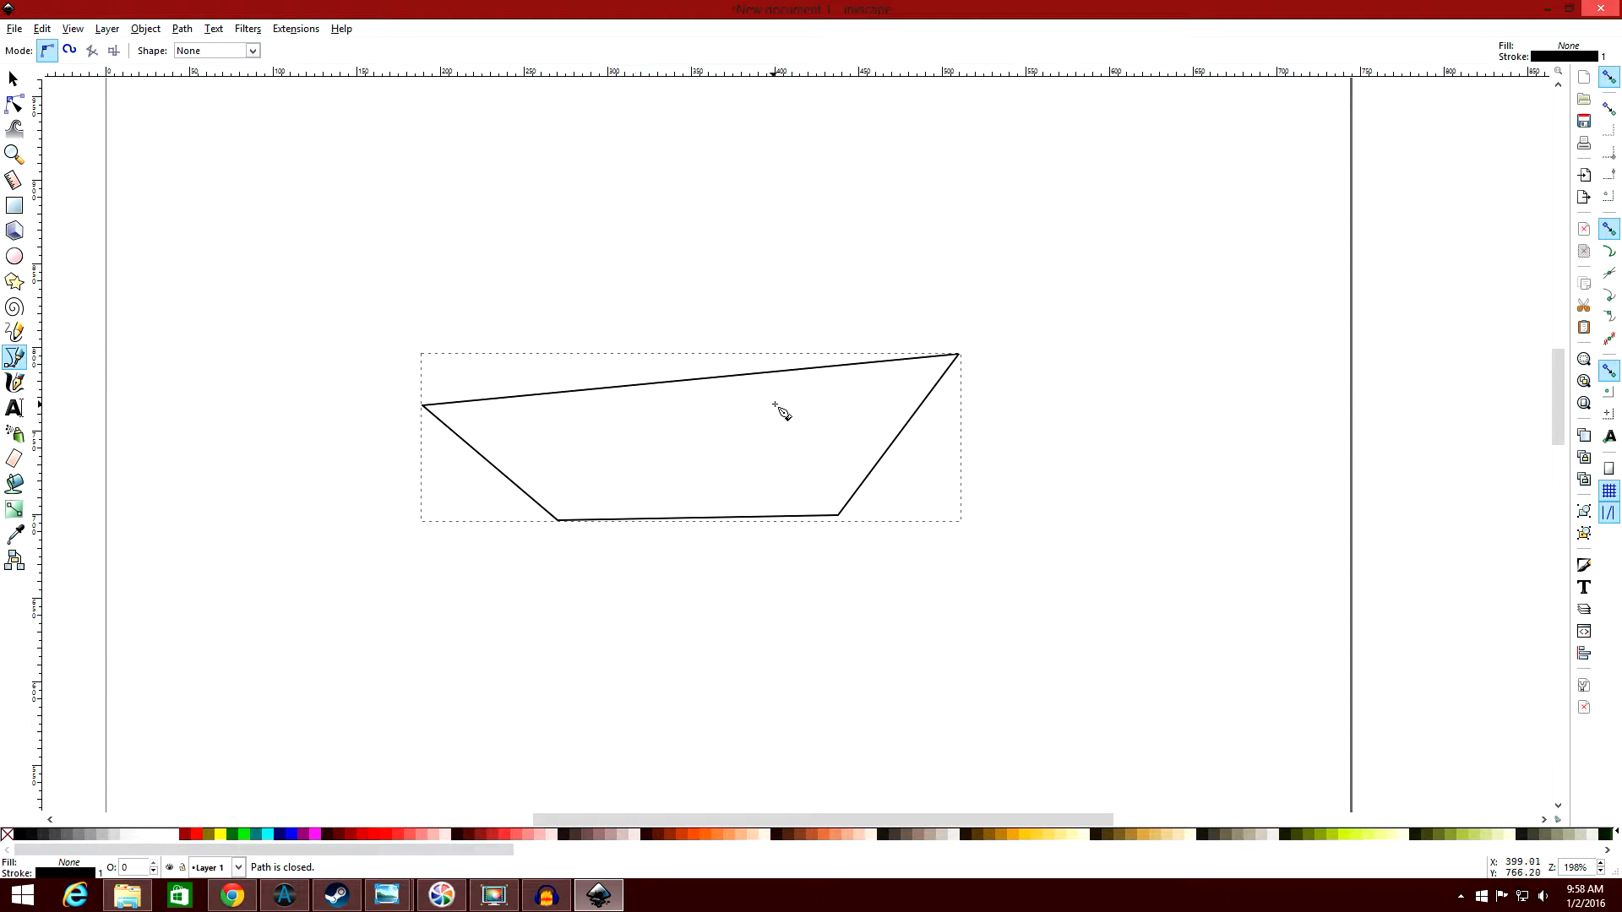
# Move the path's upper left node to about X 194, Y 785 px and extend handles that curve both adjoining edges outward.
pyautogui.scroll(-1, 738, 398)
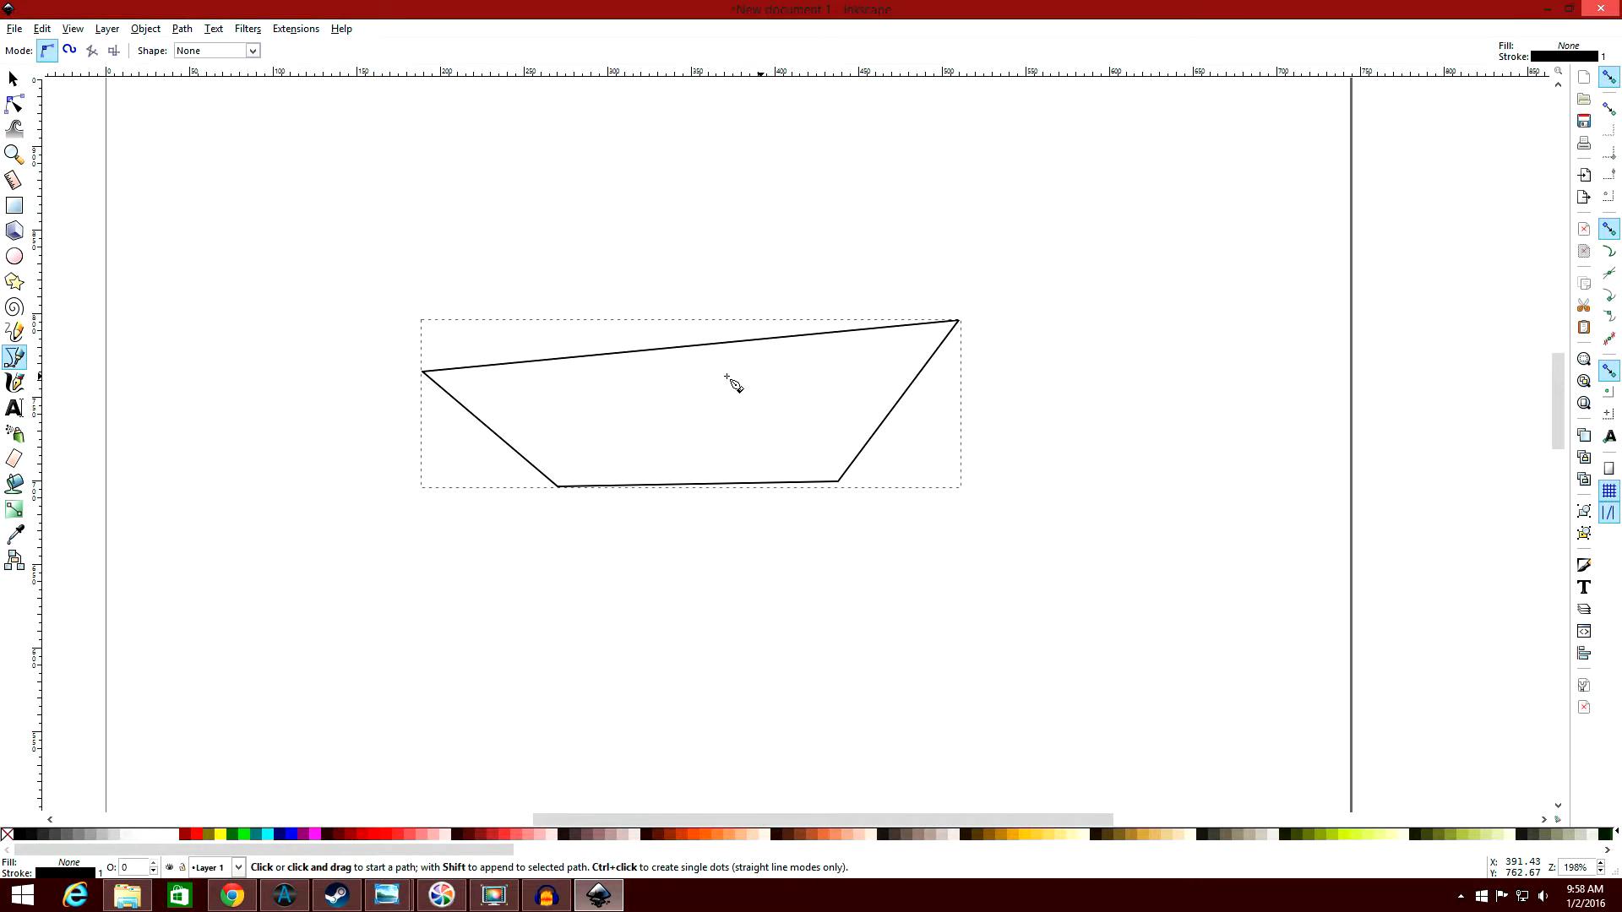
pyautogui.scroll(1, 738, 399)
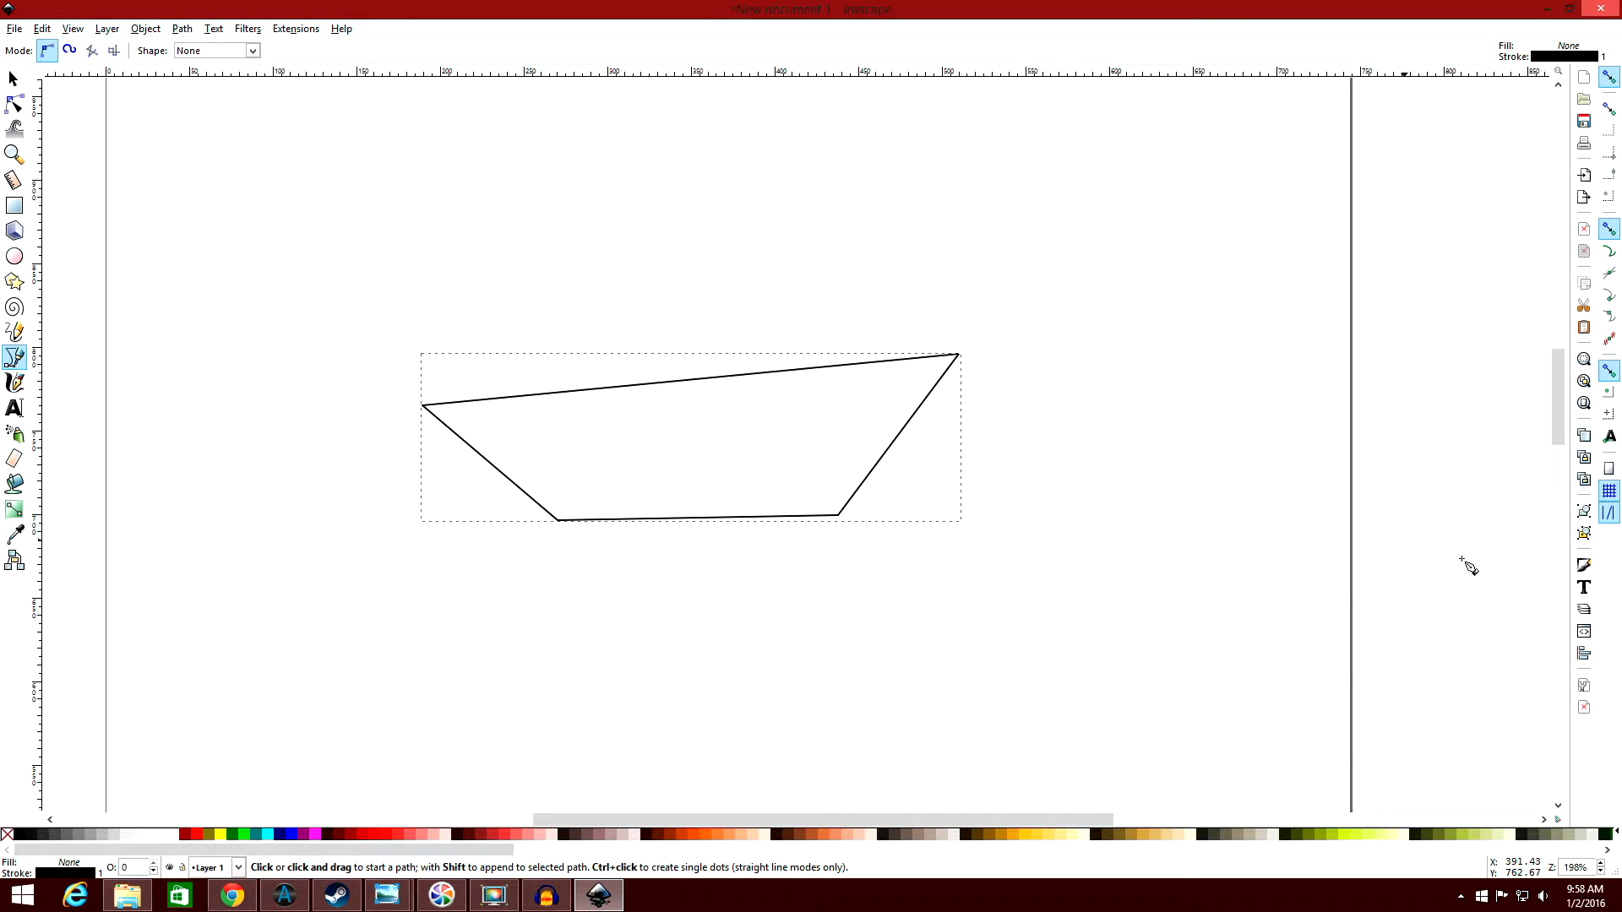
pyautogui.click(14, 154)
pyautogui.click(661, 435)
pyautogui.click(661, 435)
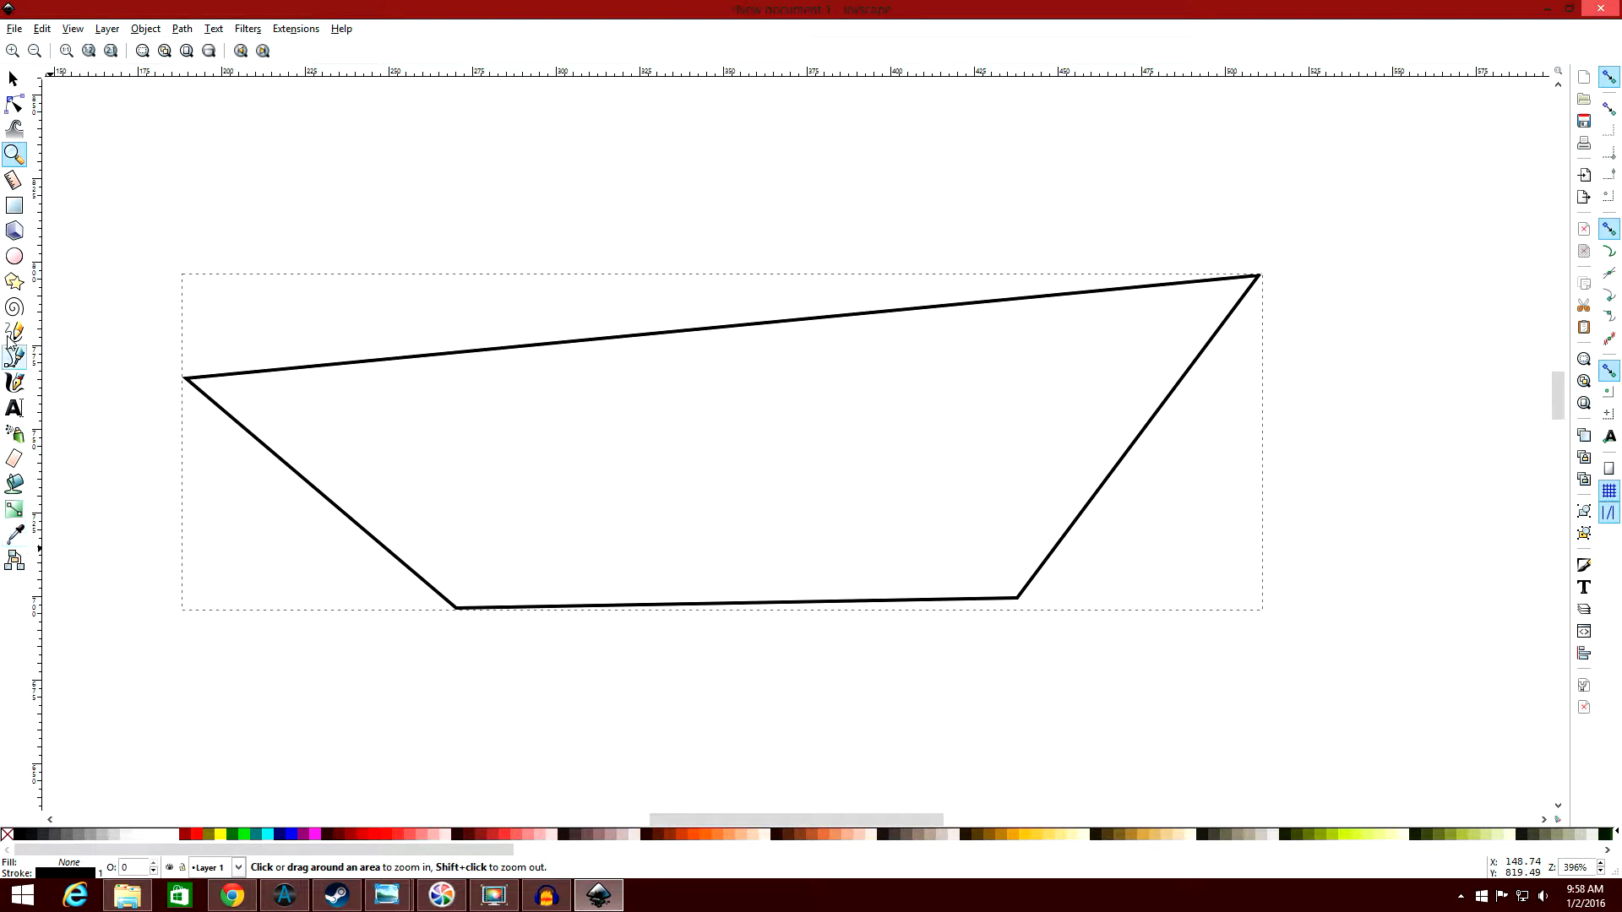
pyautogui.click(14, 104)
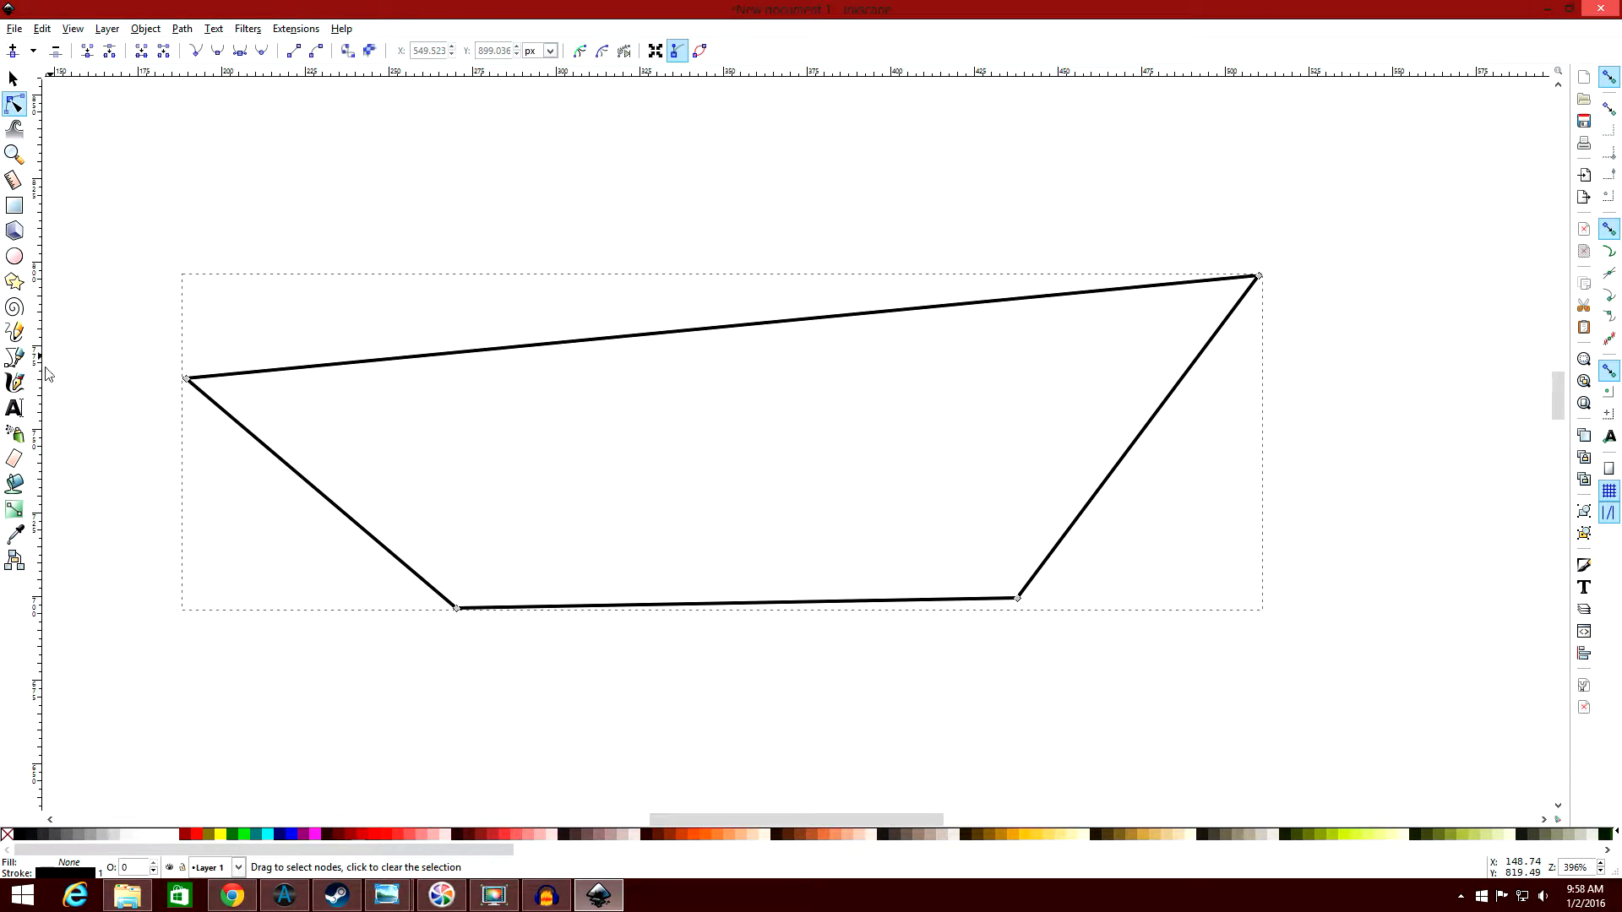
pyautogui.moveTo(189, 384); pyautogui.dragTo(205, 319)
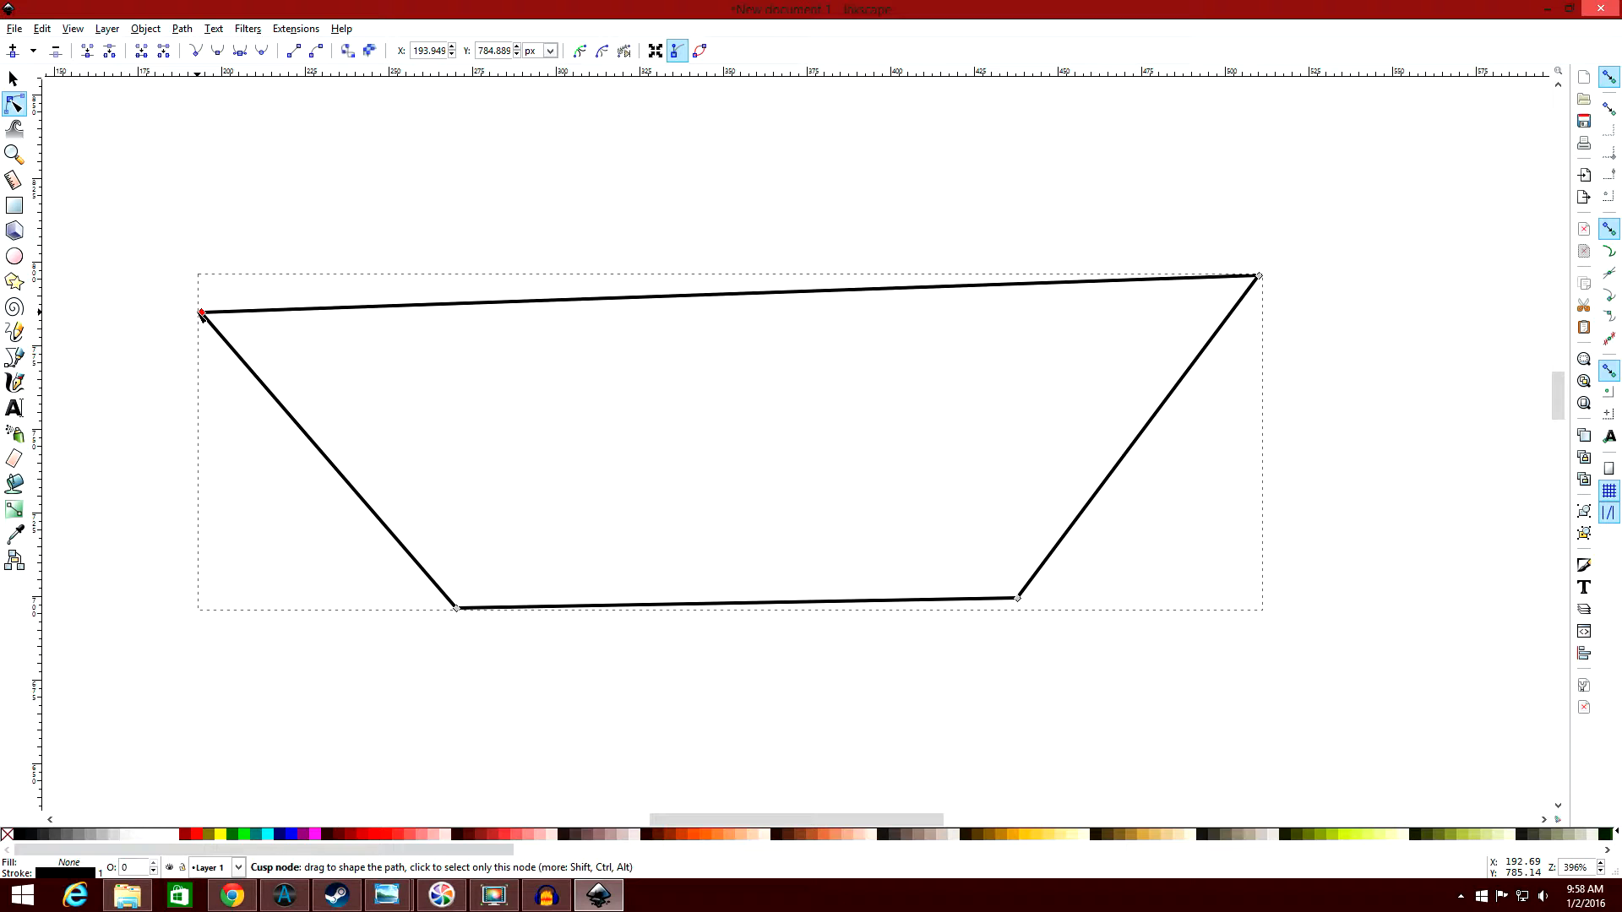
pyautogui.moveTo(201, 313); pyautogui.dragTo(501, 121)
pyautogui.moveTo(201, 313); pyautogui.dragTo(130, 565)
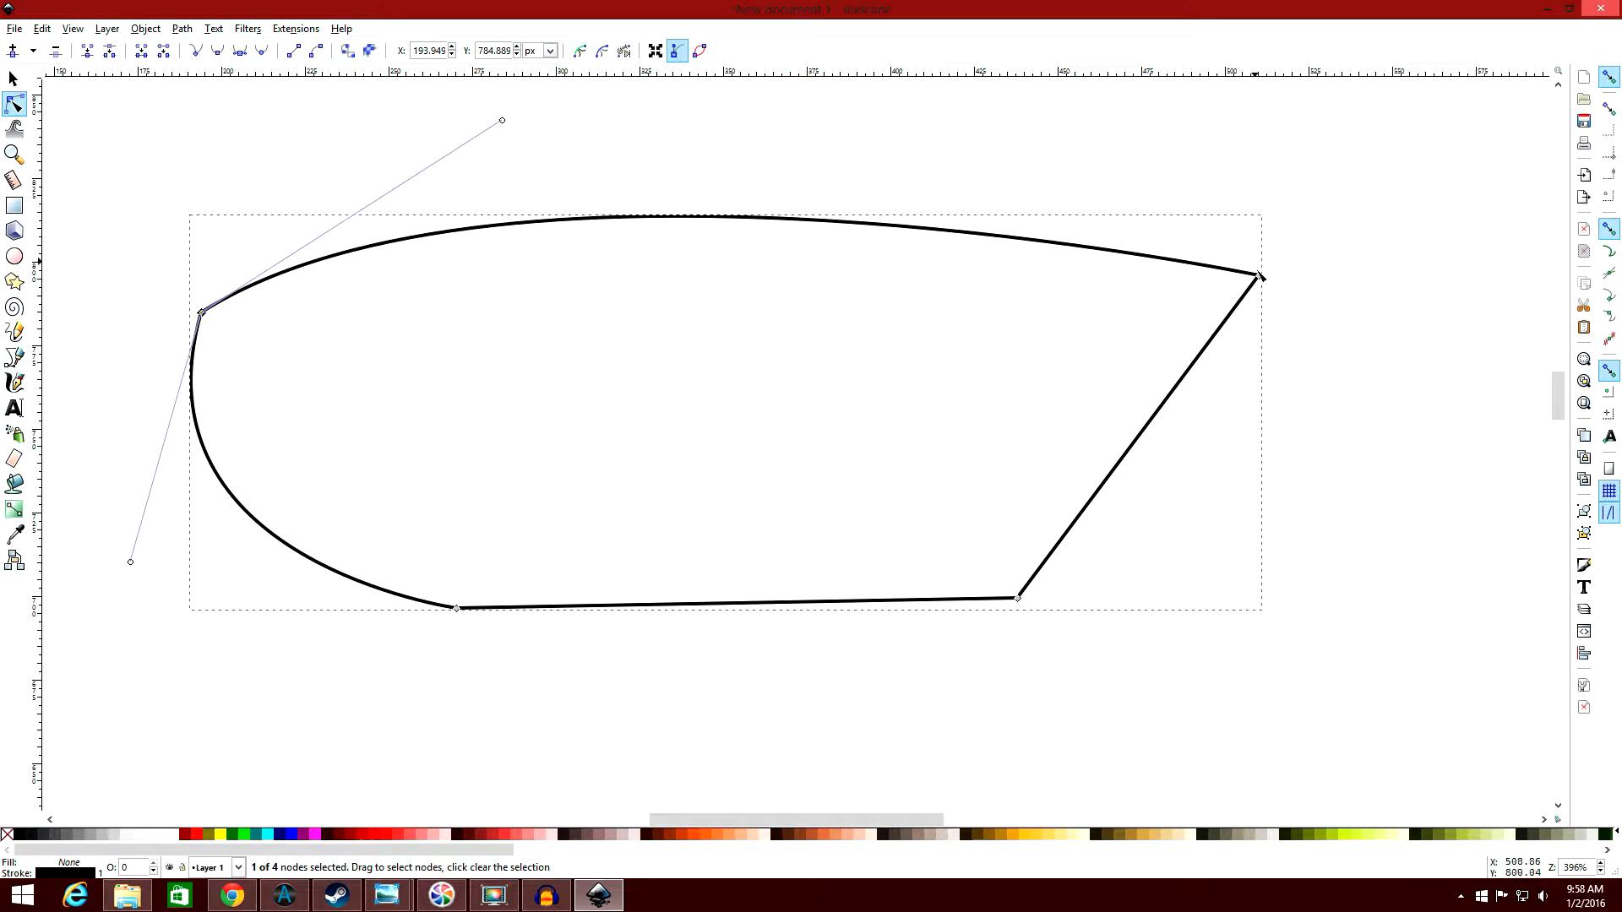
# Extend handles from the upper right and lower right nodes to bow the top, right and bottom edges outward.
pyautogui.moveTo(1259, 276); pyautogui.dragTo(1082, 131)
pyautogui.moveTo(1261, 321); pyautogui.dragTo(1216, 520)
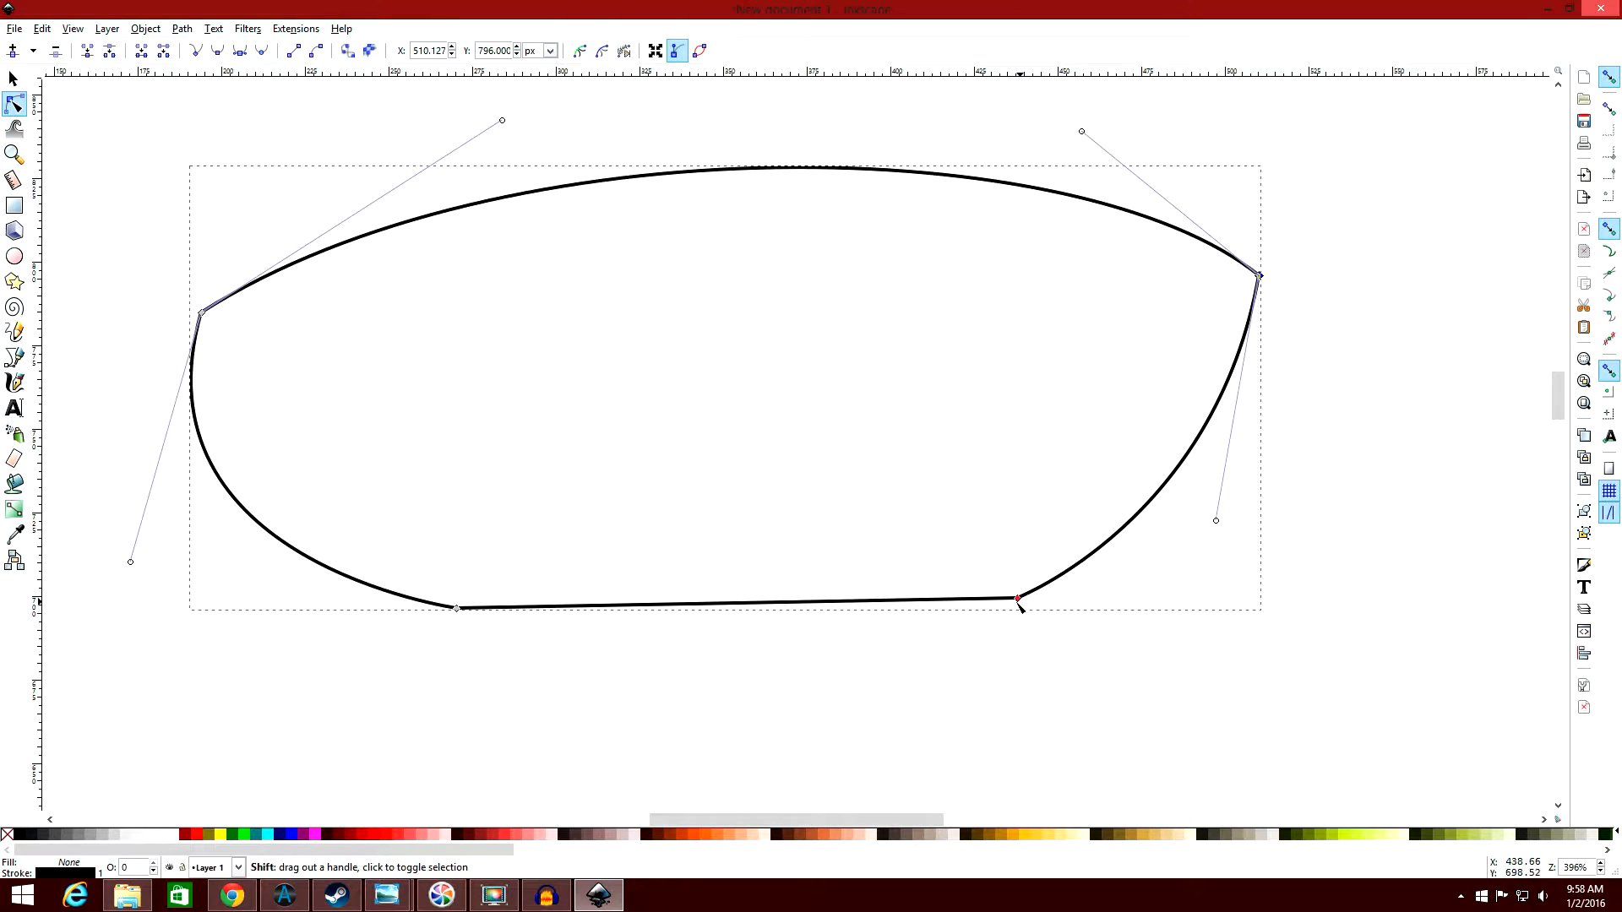
pyautogui.moveTo(1019, 599); pyautogui.dragTo(748, 662)
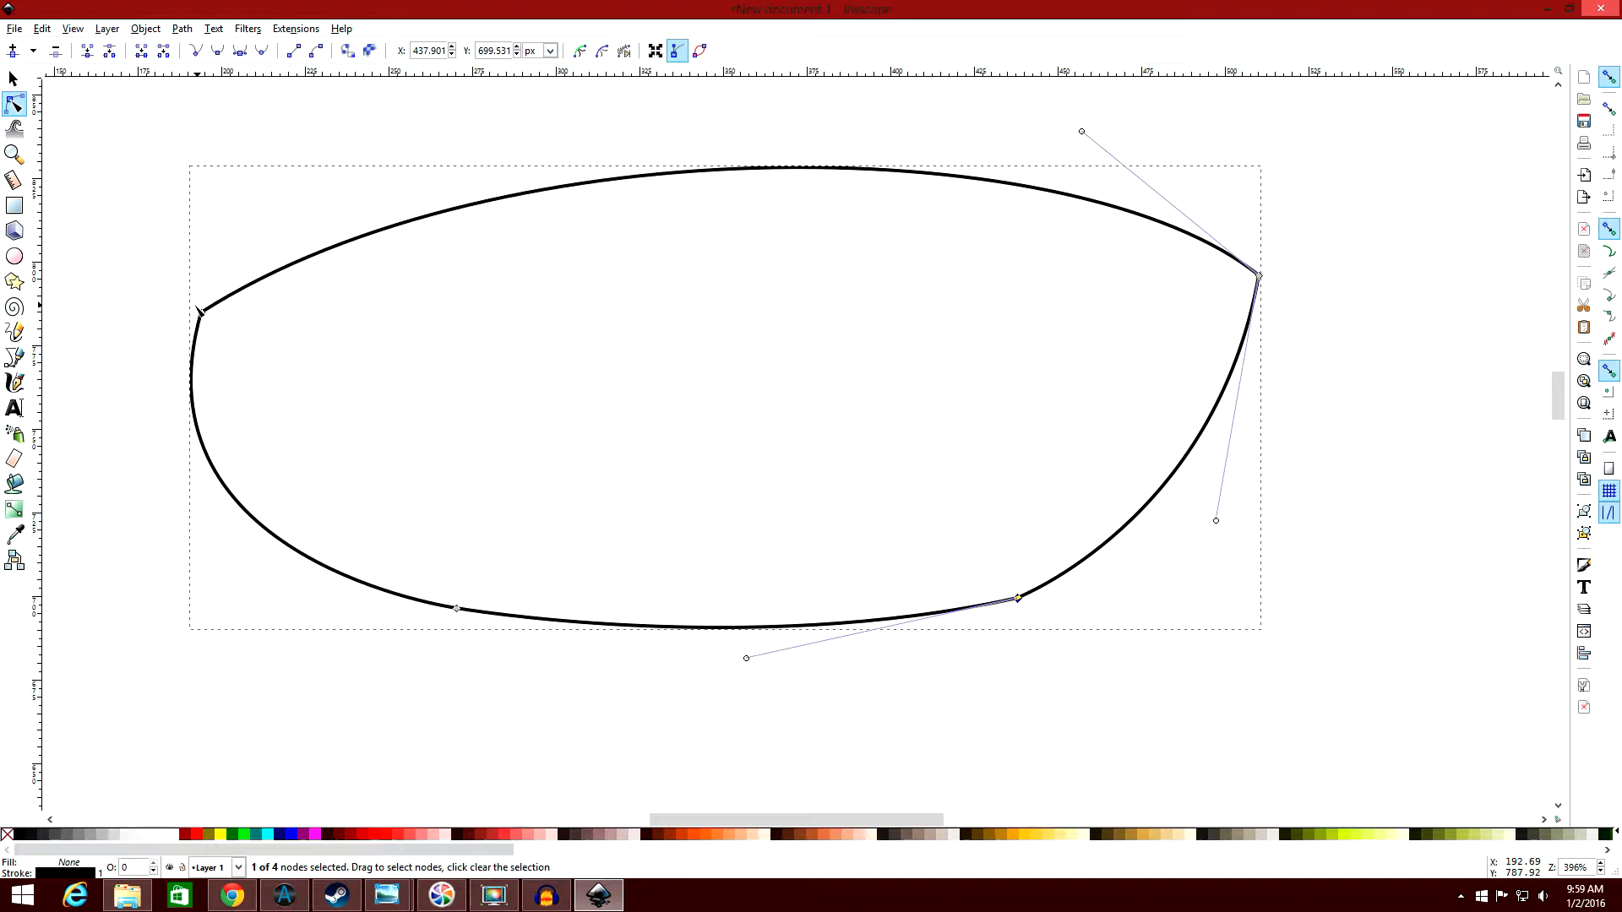
# Reshape the left end with its node at about X 200, Y 776 px, and bend the right edge inward near the lower right node.
pyautogui.moveTo(200, 311); pyautogui.dragTo(229, 338)
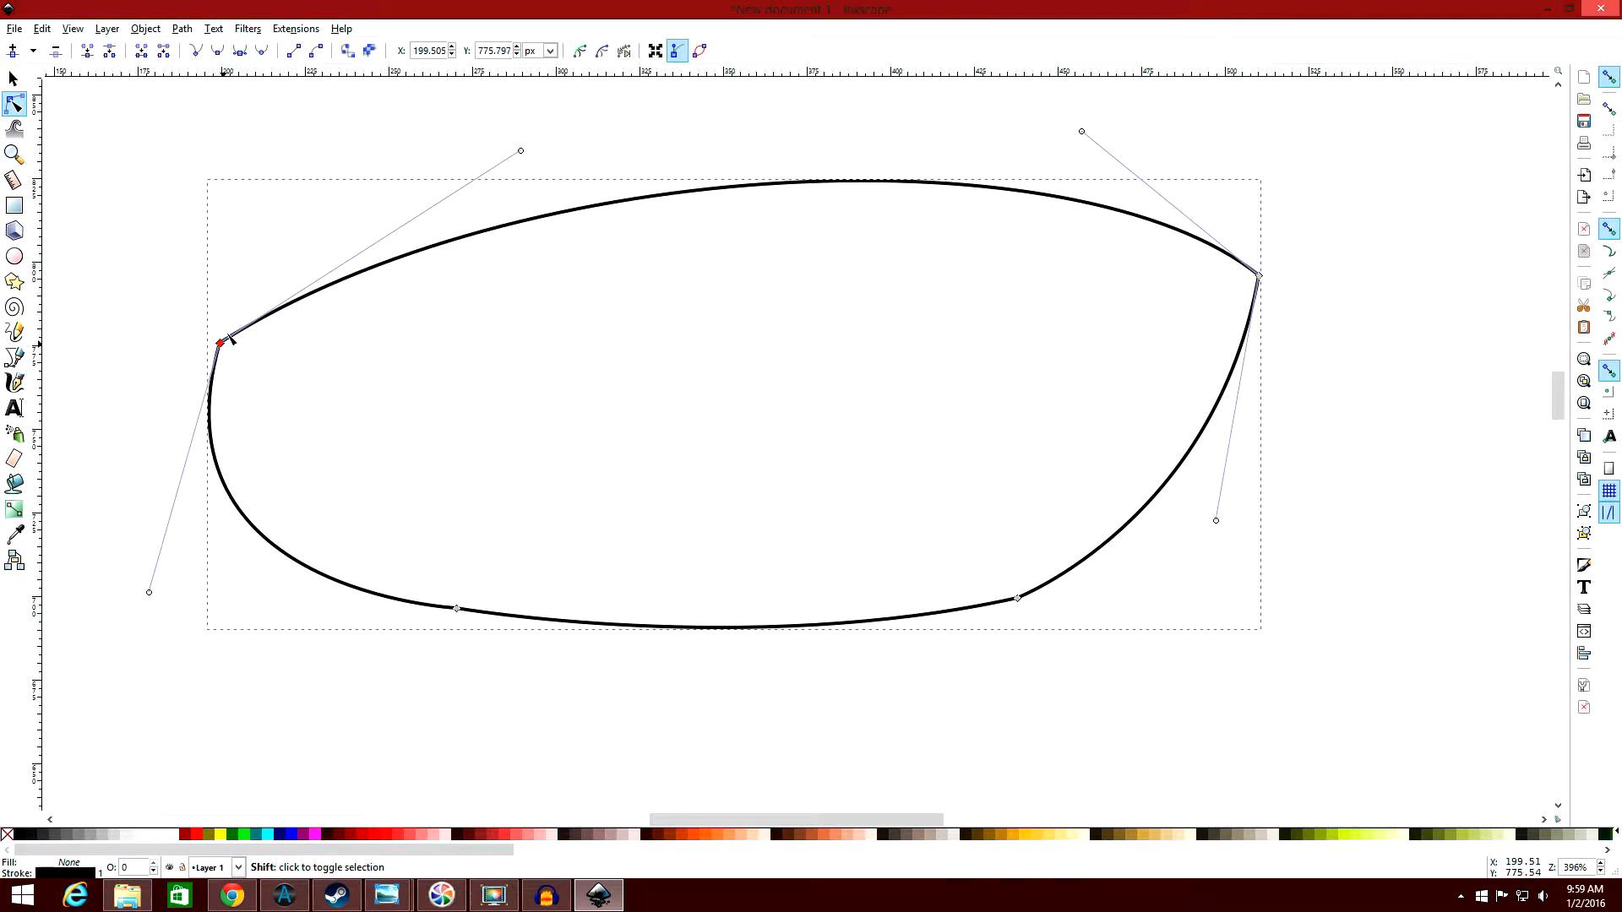
pyautogui.moveTo(521, 150); pyautogui.dragTo(306, 174)
pyautogui.moveTo(1018, 598); pyautogui.dragTo(591, 262)
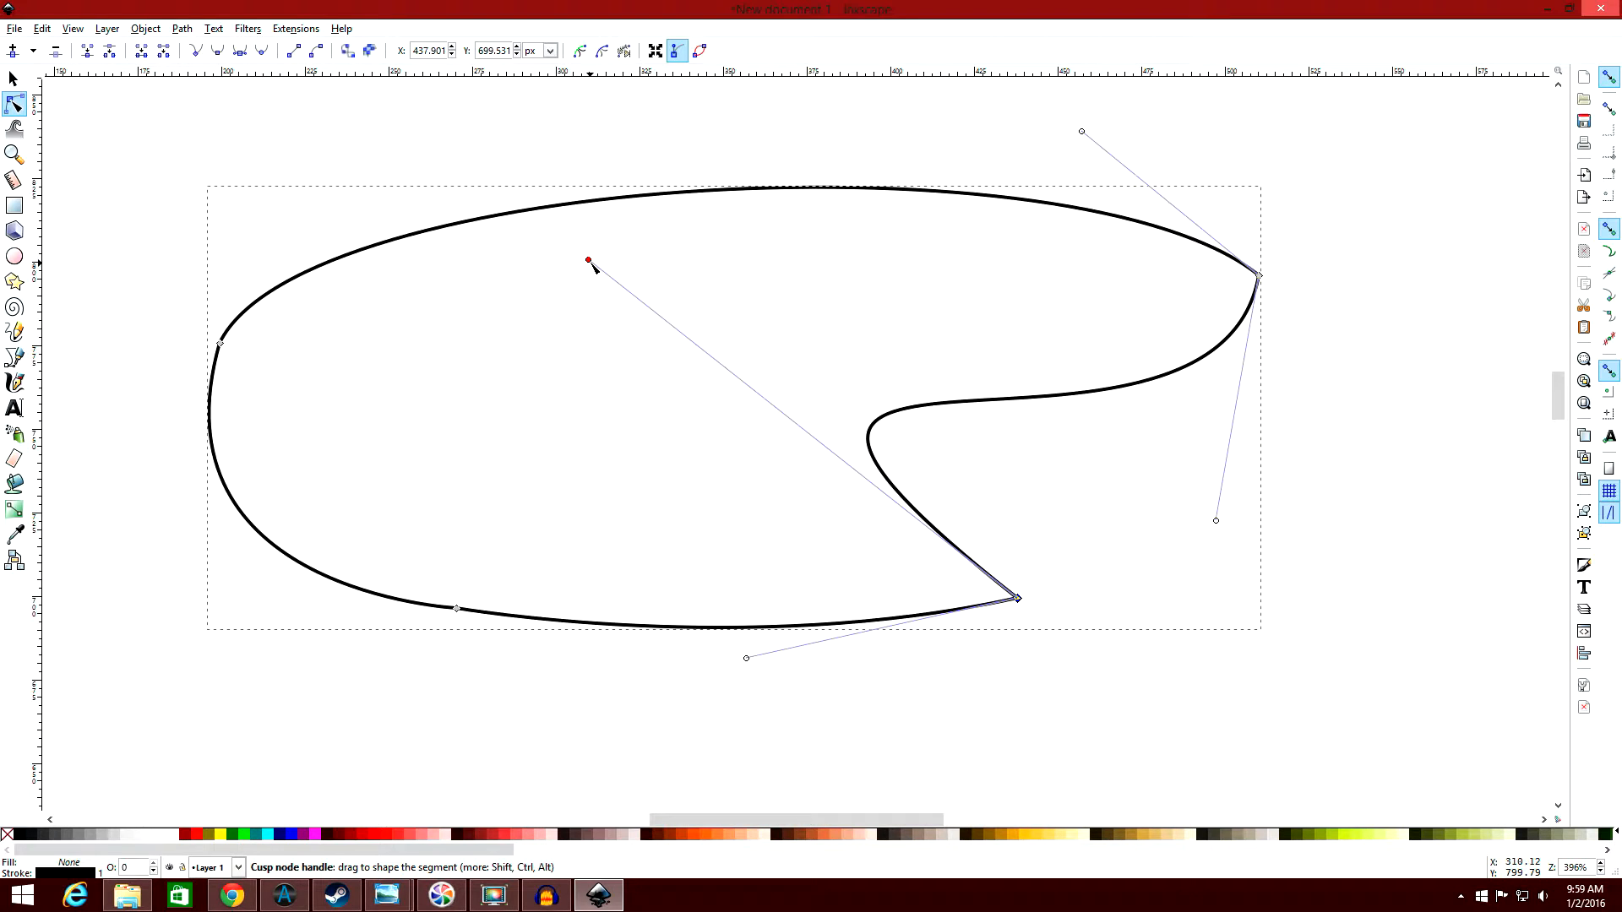
pyautogui.moveTo(594, 266); pyautogui.dragTo(890, 460)
# Adjust both handles of the upper right node to form a hooked tip with the top edge dipping before it.
pyautogui.click(1221, 525)
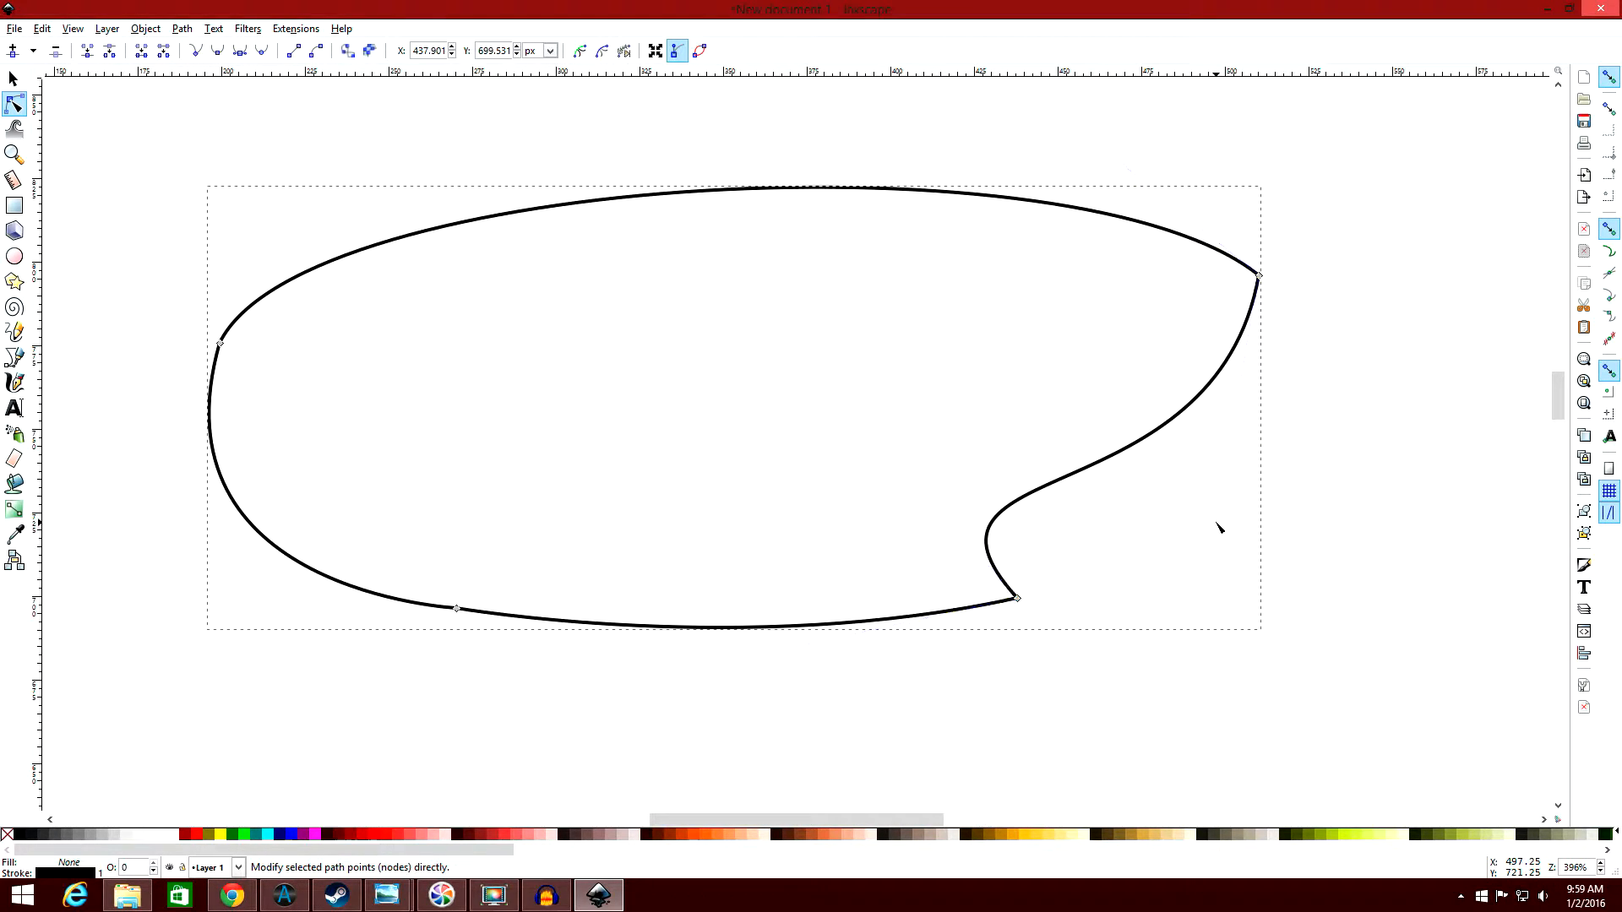
pyautogui.click(1258, 276)
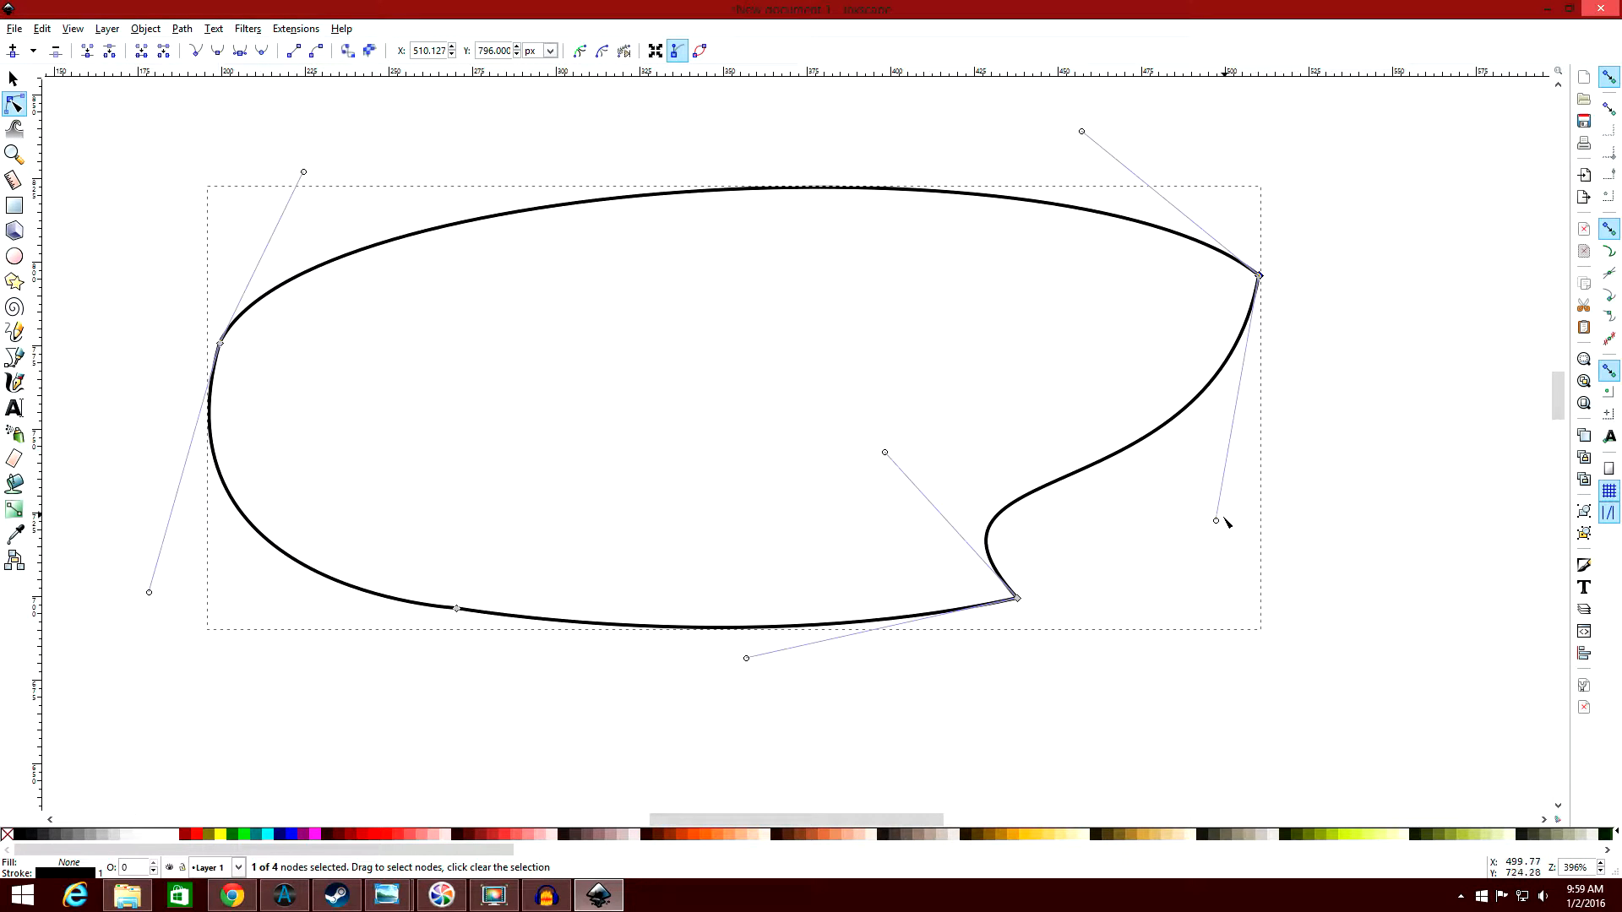
pyautogui.moveTo(1216, 520); pyautogui.dragTo(1362, 375)
pyautogui.moveTo(1082, 130); pyautogui.dragTo(1055, 501)
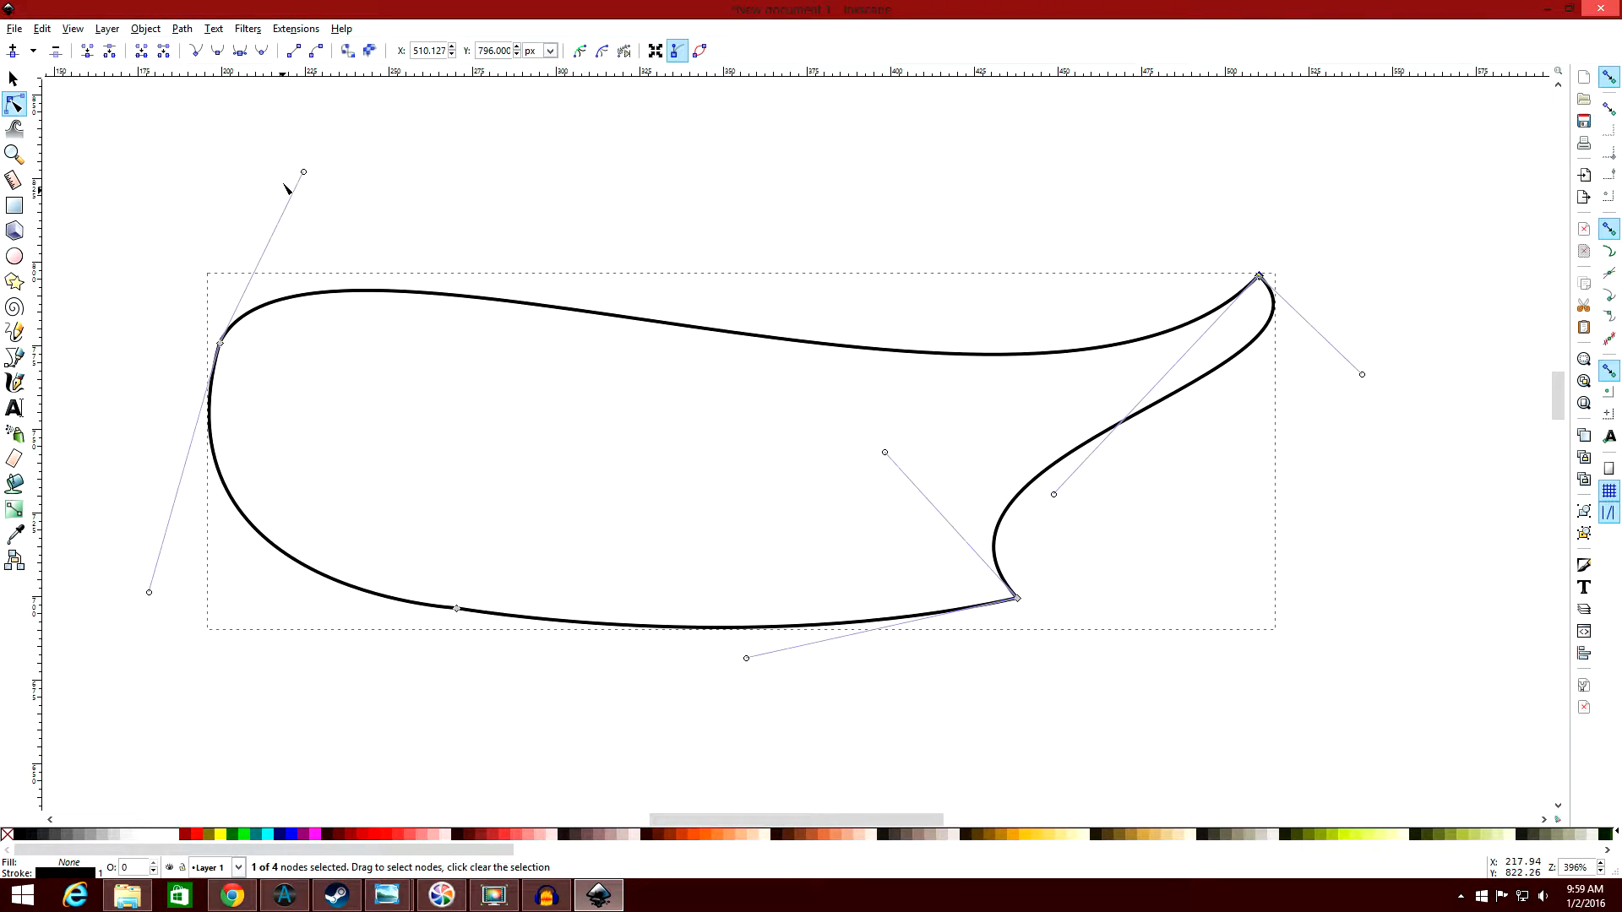
# Adjust the left node's handles, and arch the bottom edge upward using handles on its two end nodes.
pyautogui.moveTo(303, 172); pyautogui.dragTo(240, 115)
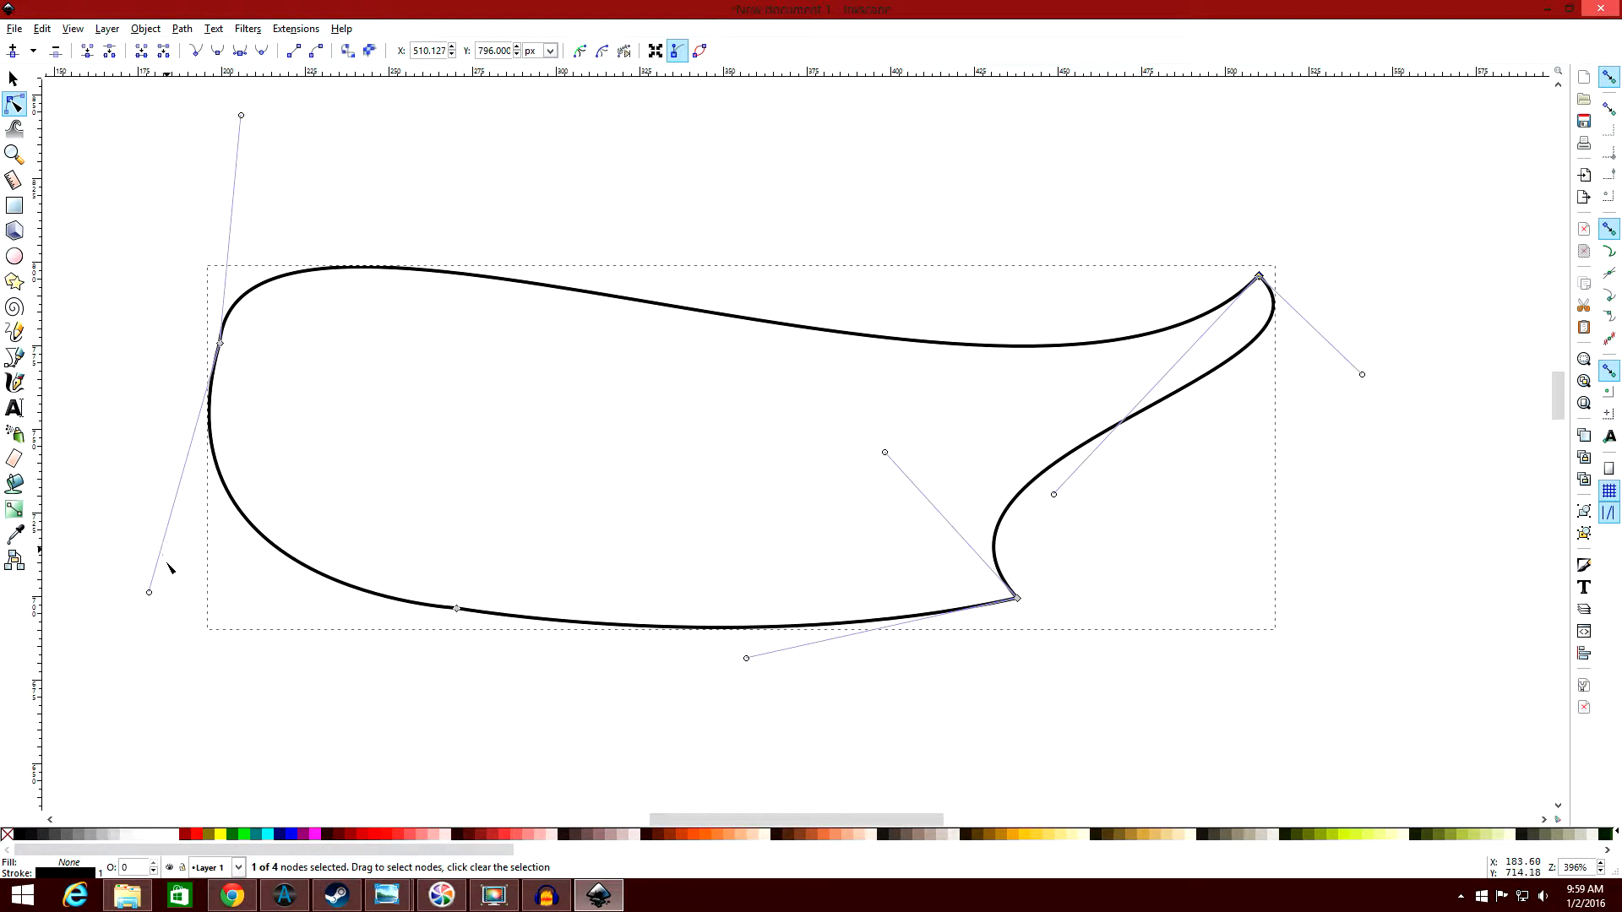
pyautogui.moveTo(149, 592); pyautogui.dragTo(260, 571)
pyautogui.moveTo(457, 609); pyautogui.dragTo(1074, 407)
pyautogui.moveTo(747, 659); pyautogui.dragTo(815, 605)
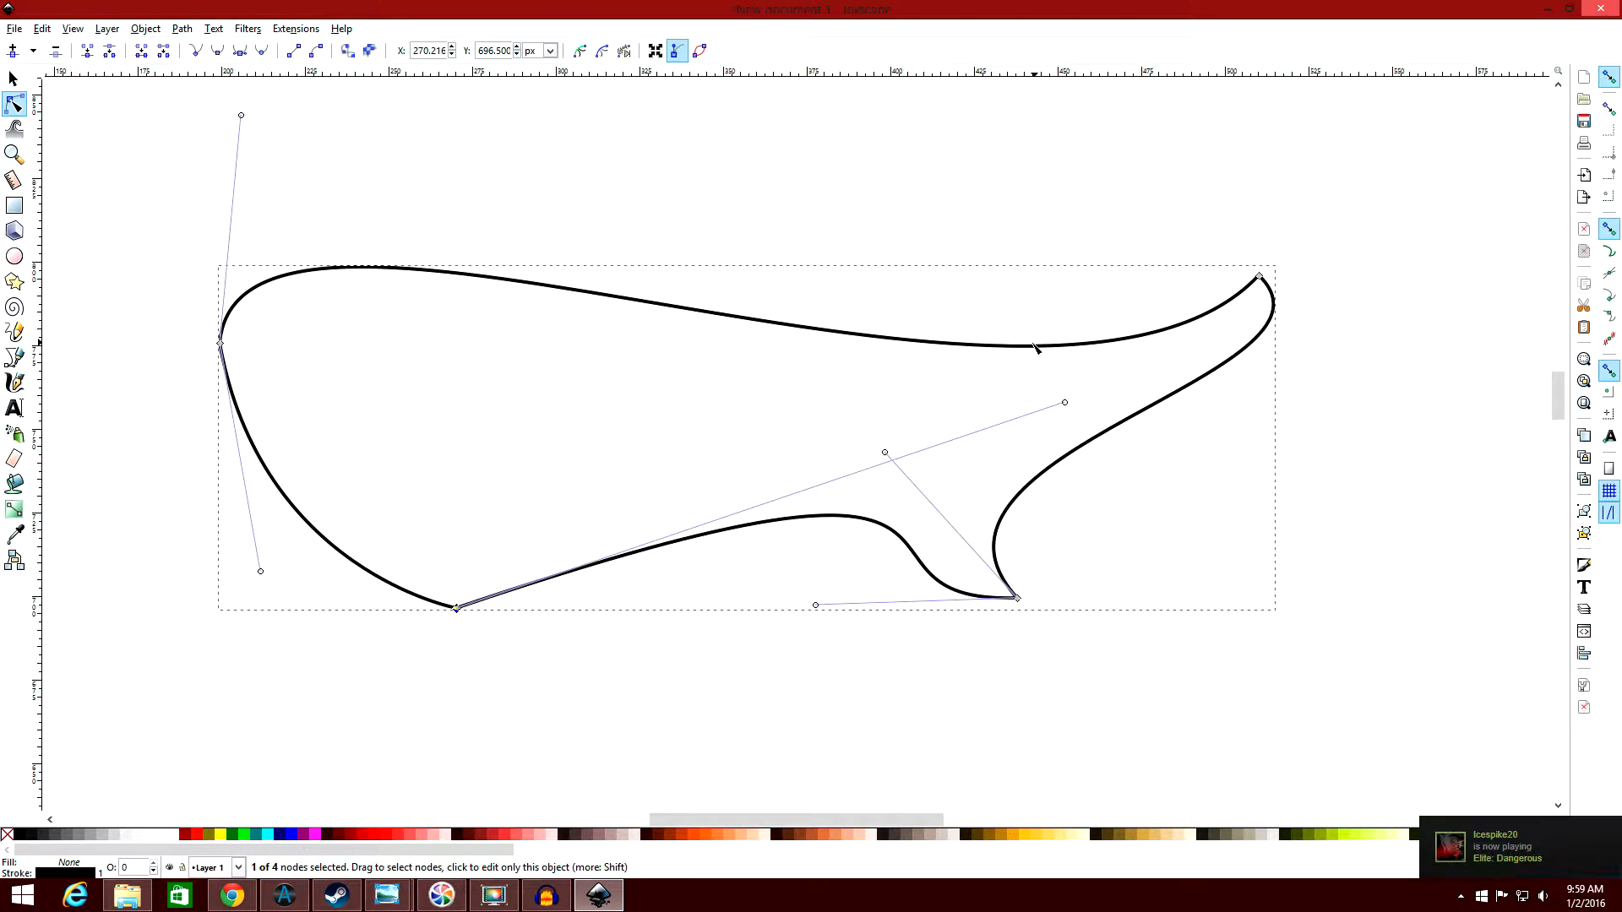
# Switch back to Anime Studio Pro and activate the Add Point tool.
pyautogui.click(1603, 6)
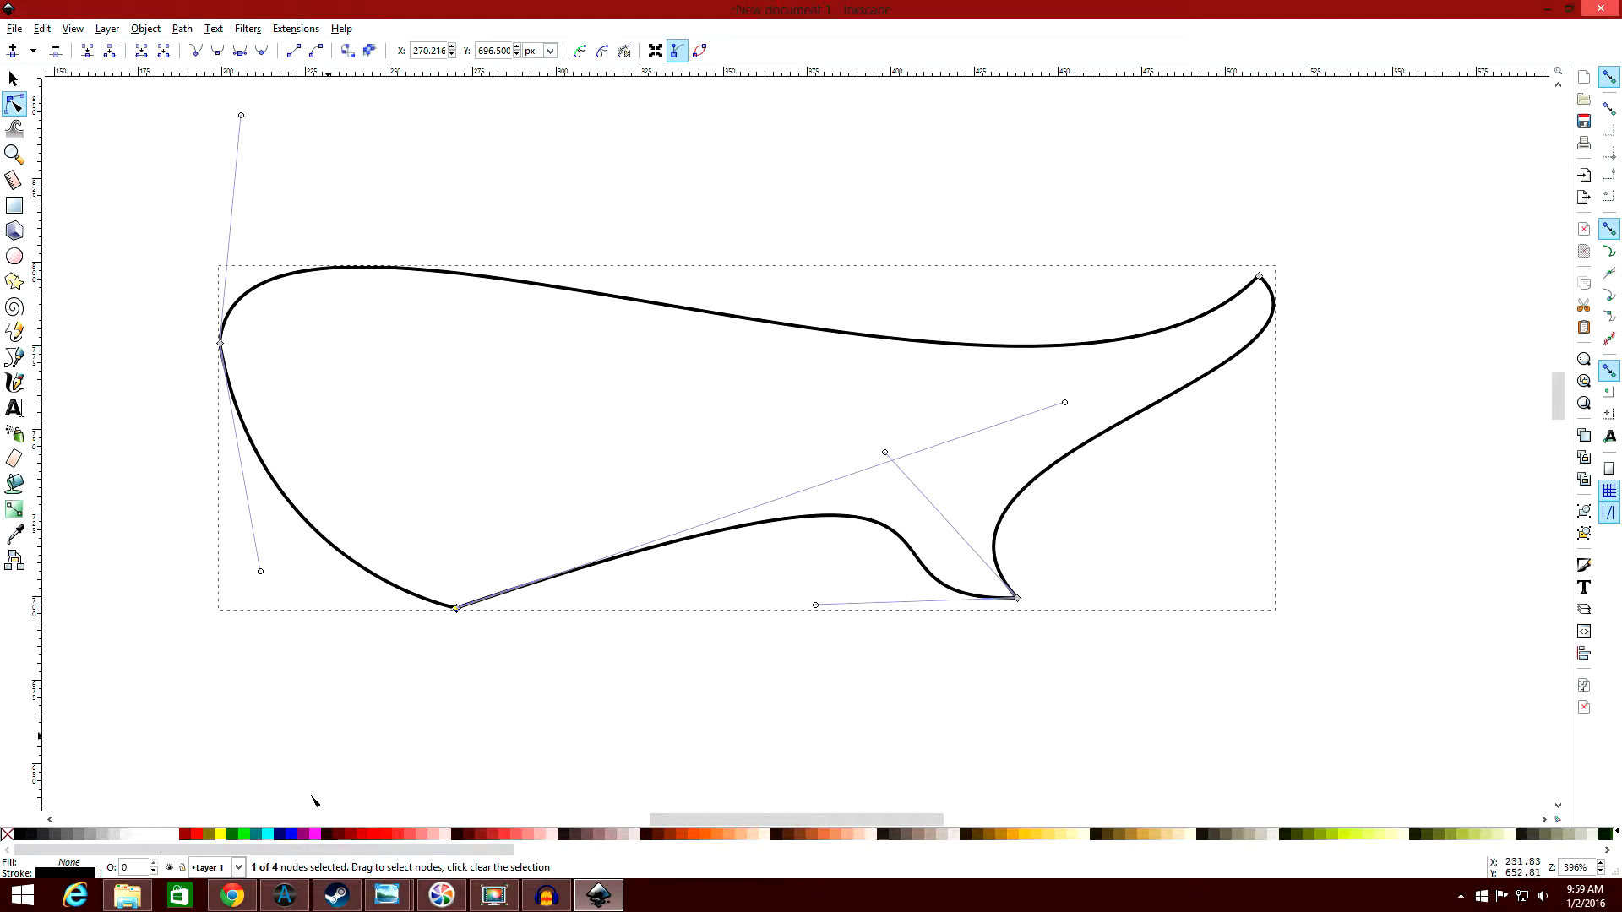
pyautogui.click(286, 897)
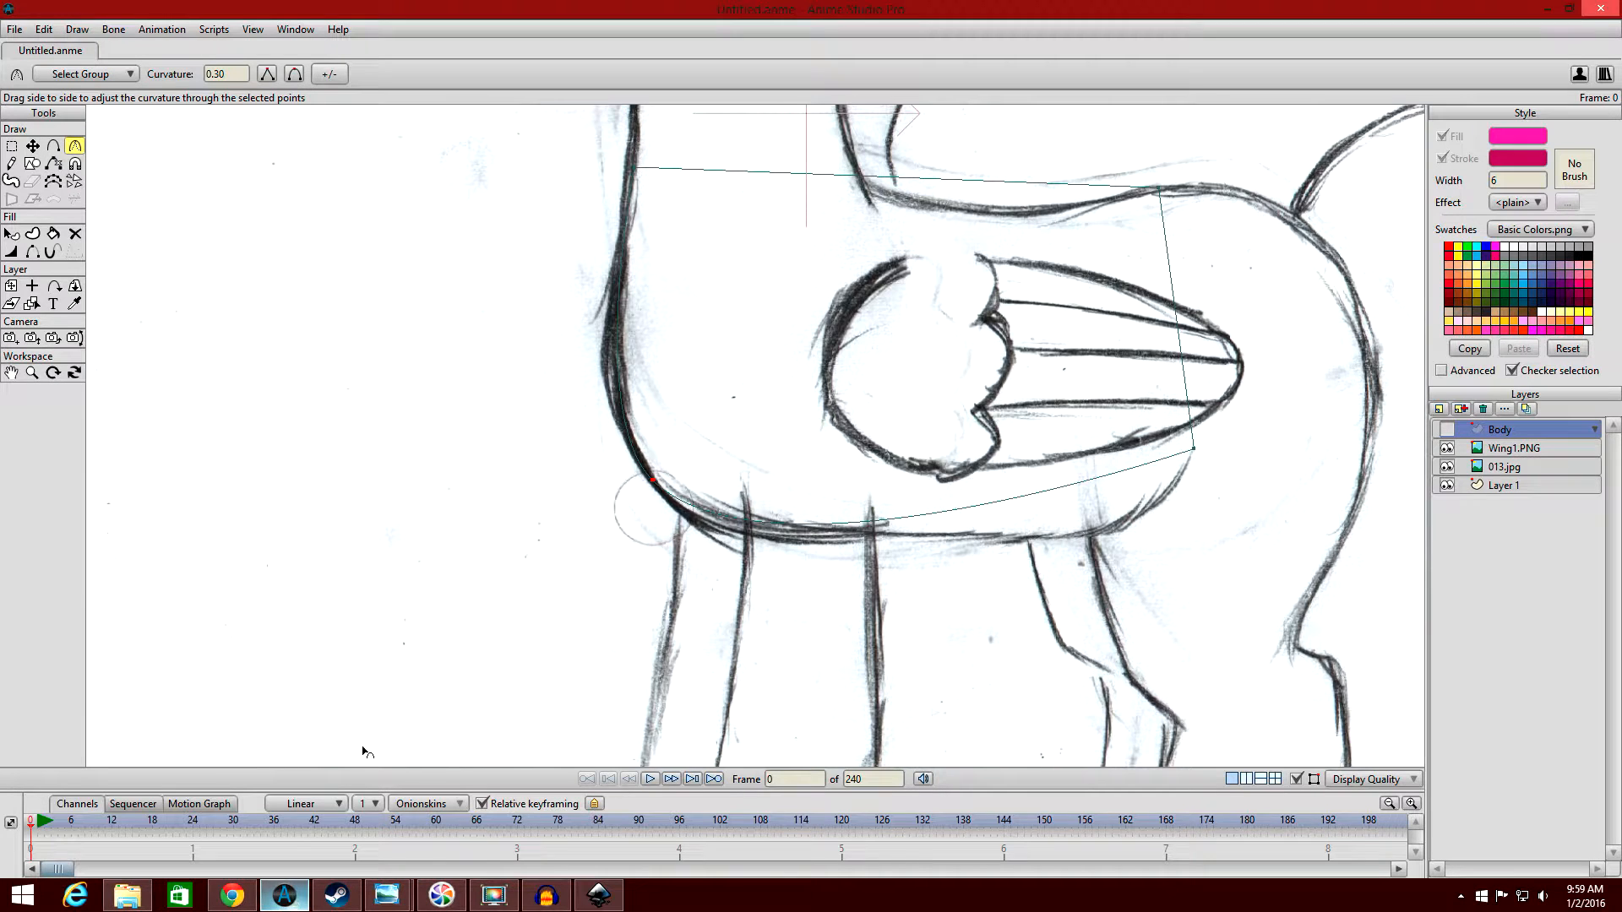
pyautogui.click(55, 147)
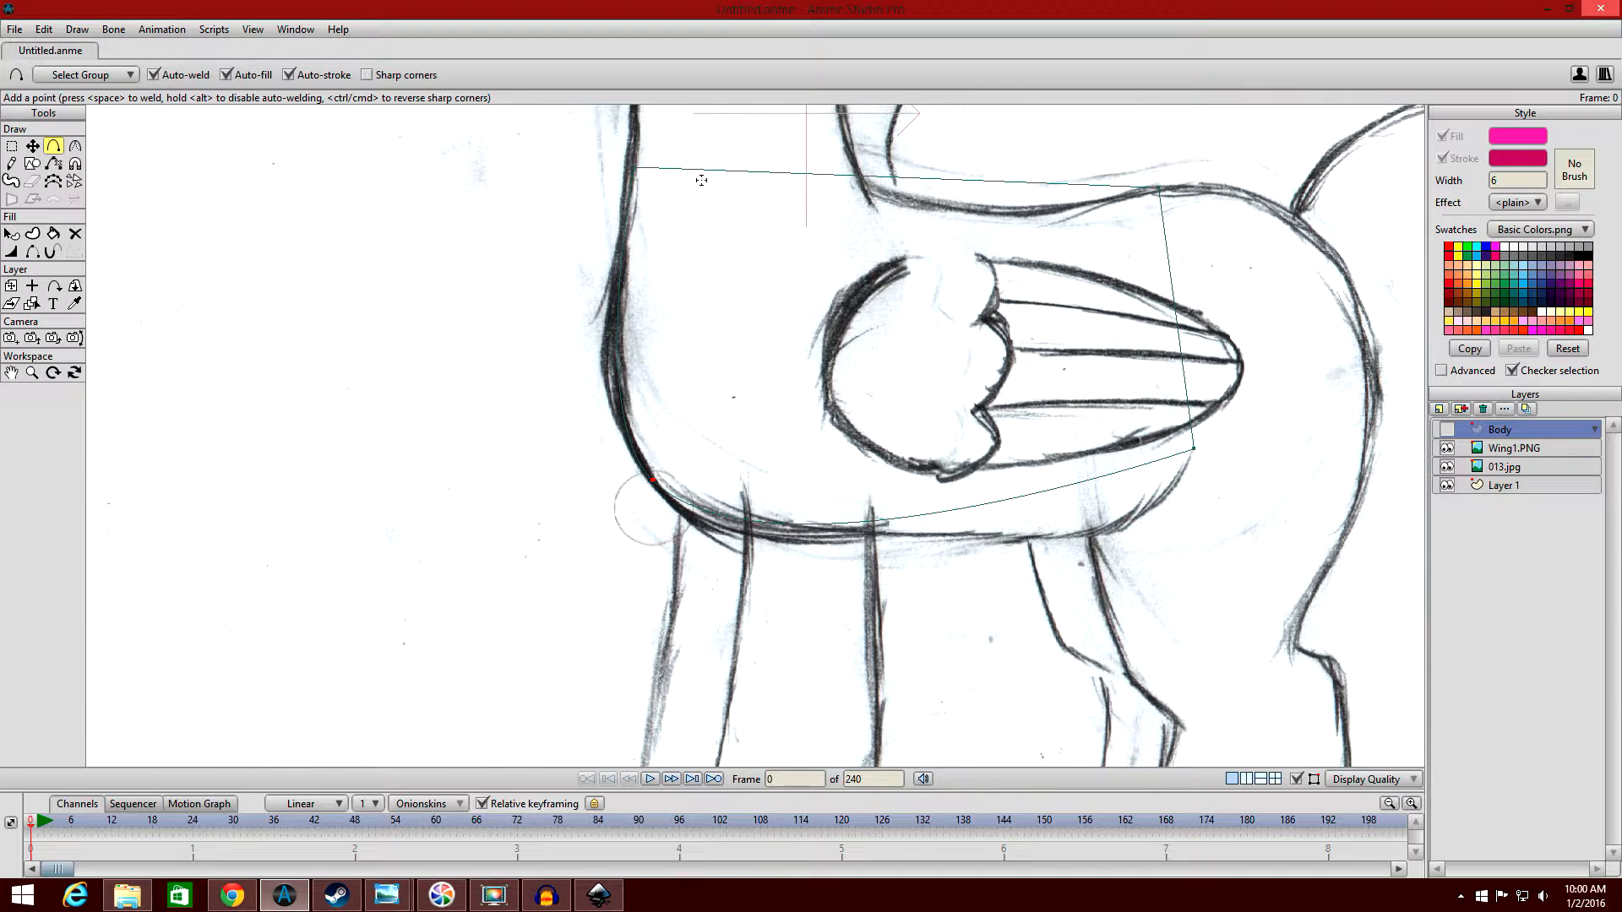
# Switch to Inkscape, try starting a Bezier path on the shape's upper edge, and return to Anime Studio Pro.
pyautogui.click(598, 895)
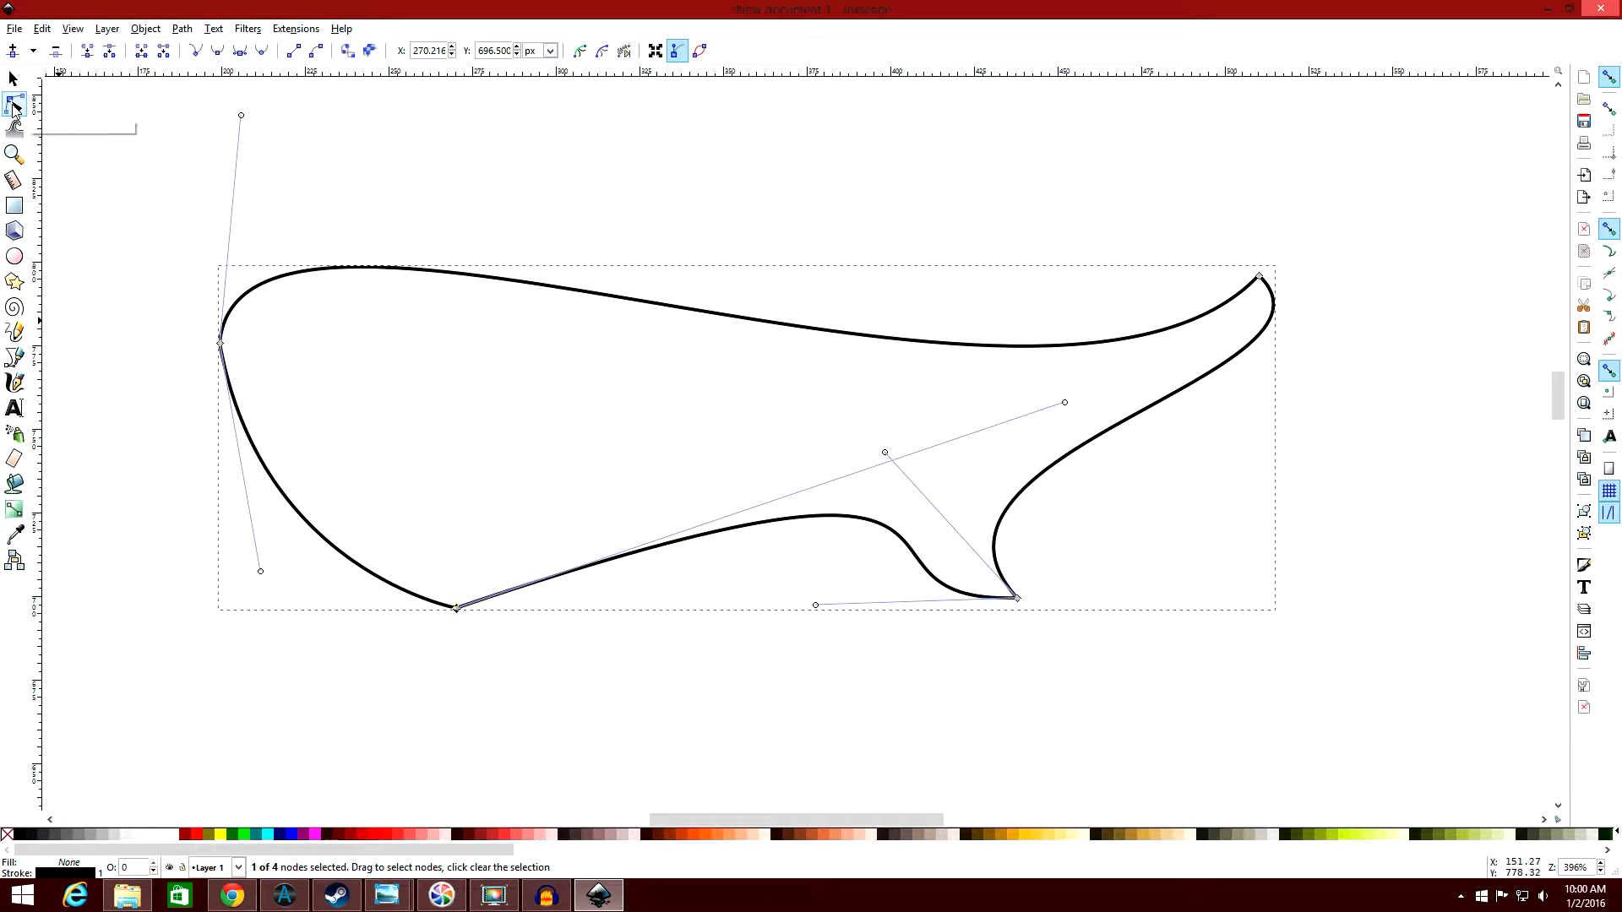
pyautogui.click(15, 360)
pyautogui.click(608, 294)
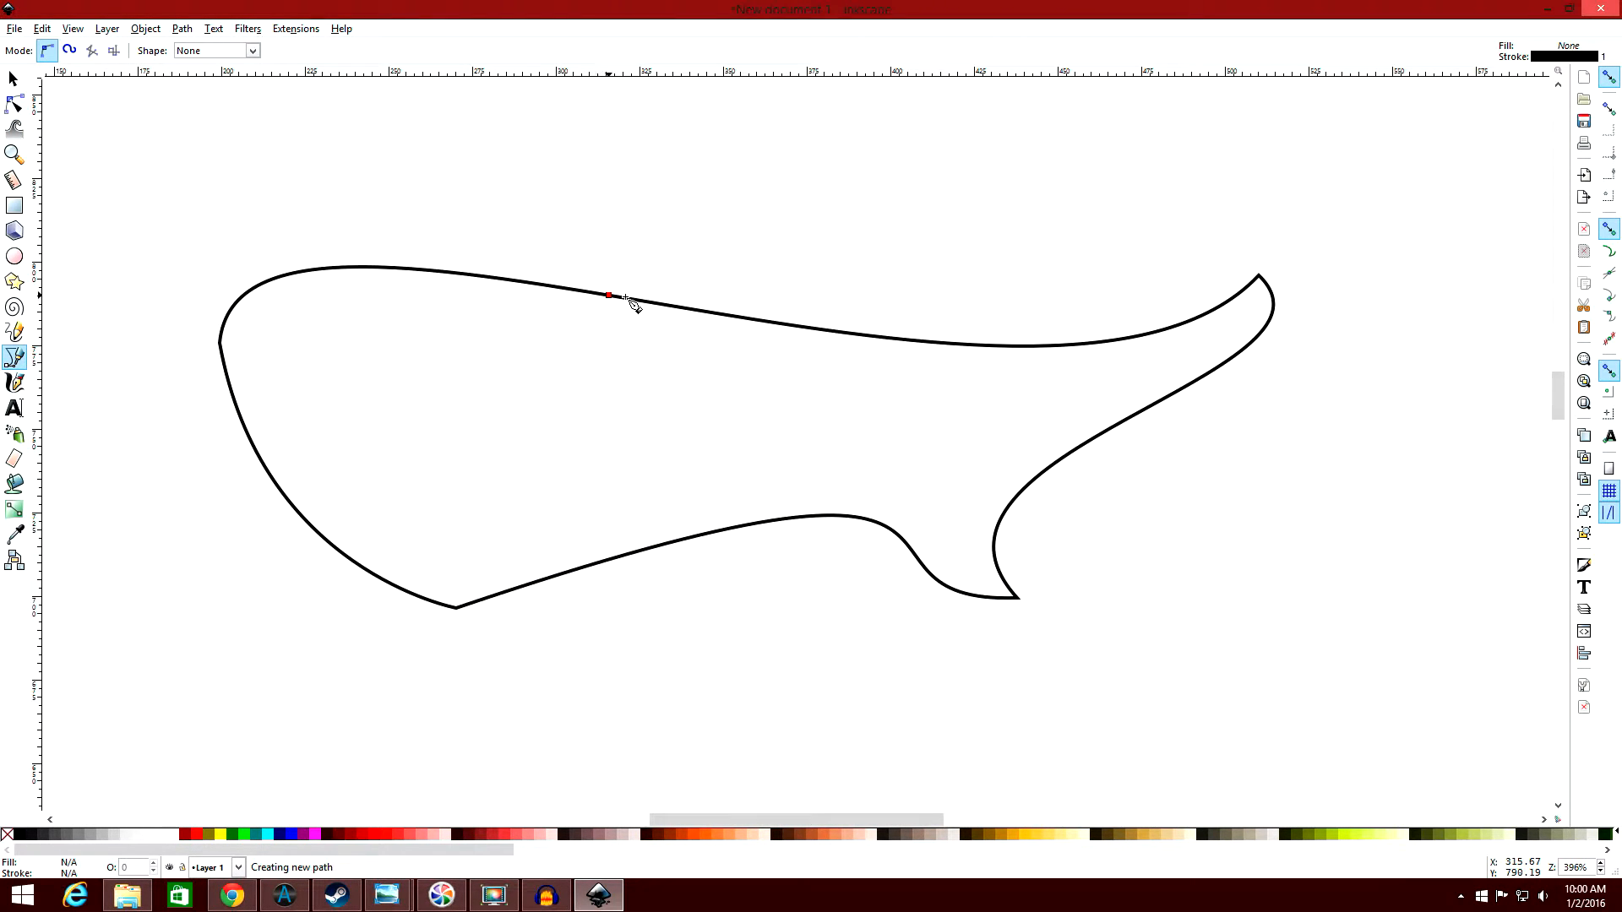
pyautogui.rightClick(717, 199)
pyautogui.click(285, 896)
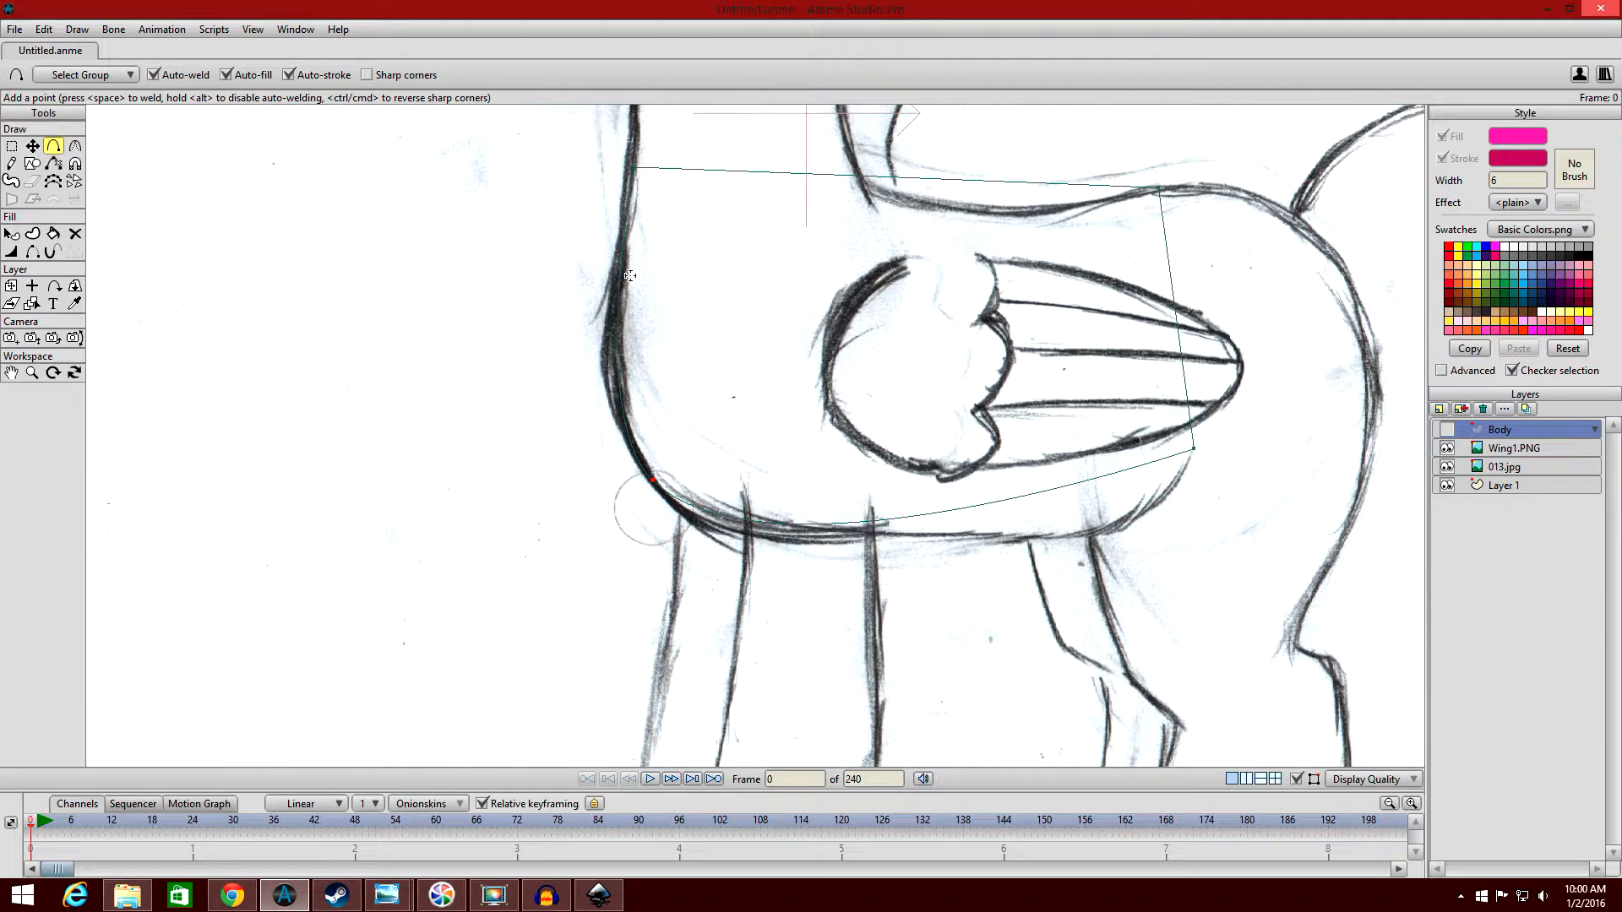
# Add and position points along the body outline's chest, belly and lower rear corner to follow the sketch.
pyautogui.scroll(-3, 630, 275)
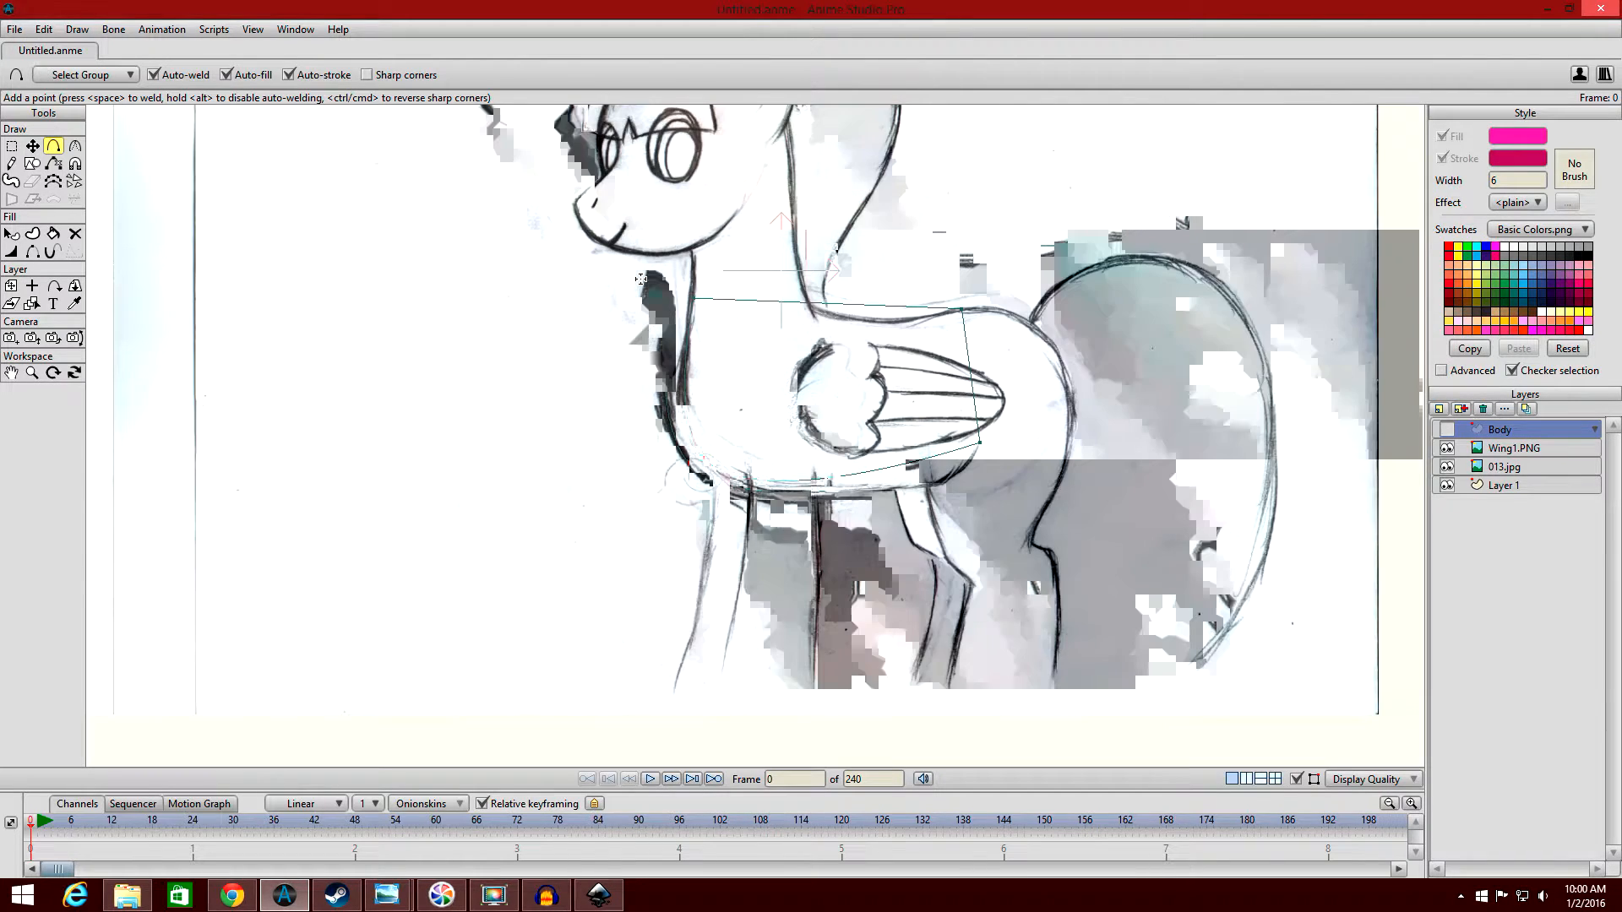
pyautogui.scroll(1, 641, 279)
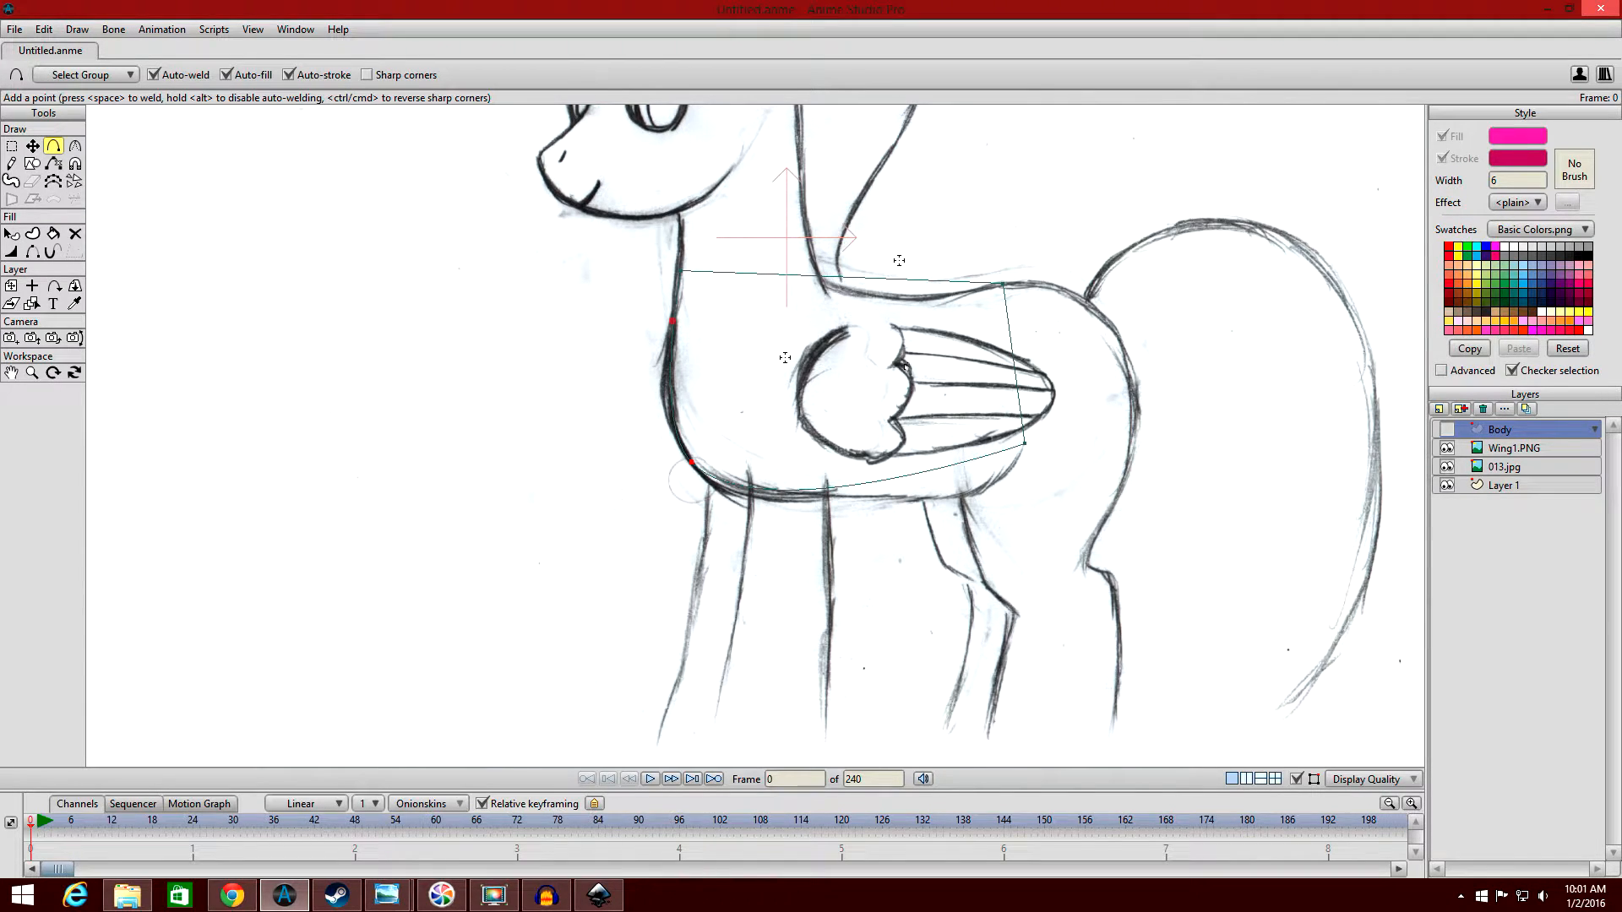
pyautogui.scroll(-1, 899, 261)
pyautogui.scroll(3, 899, 260)
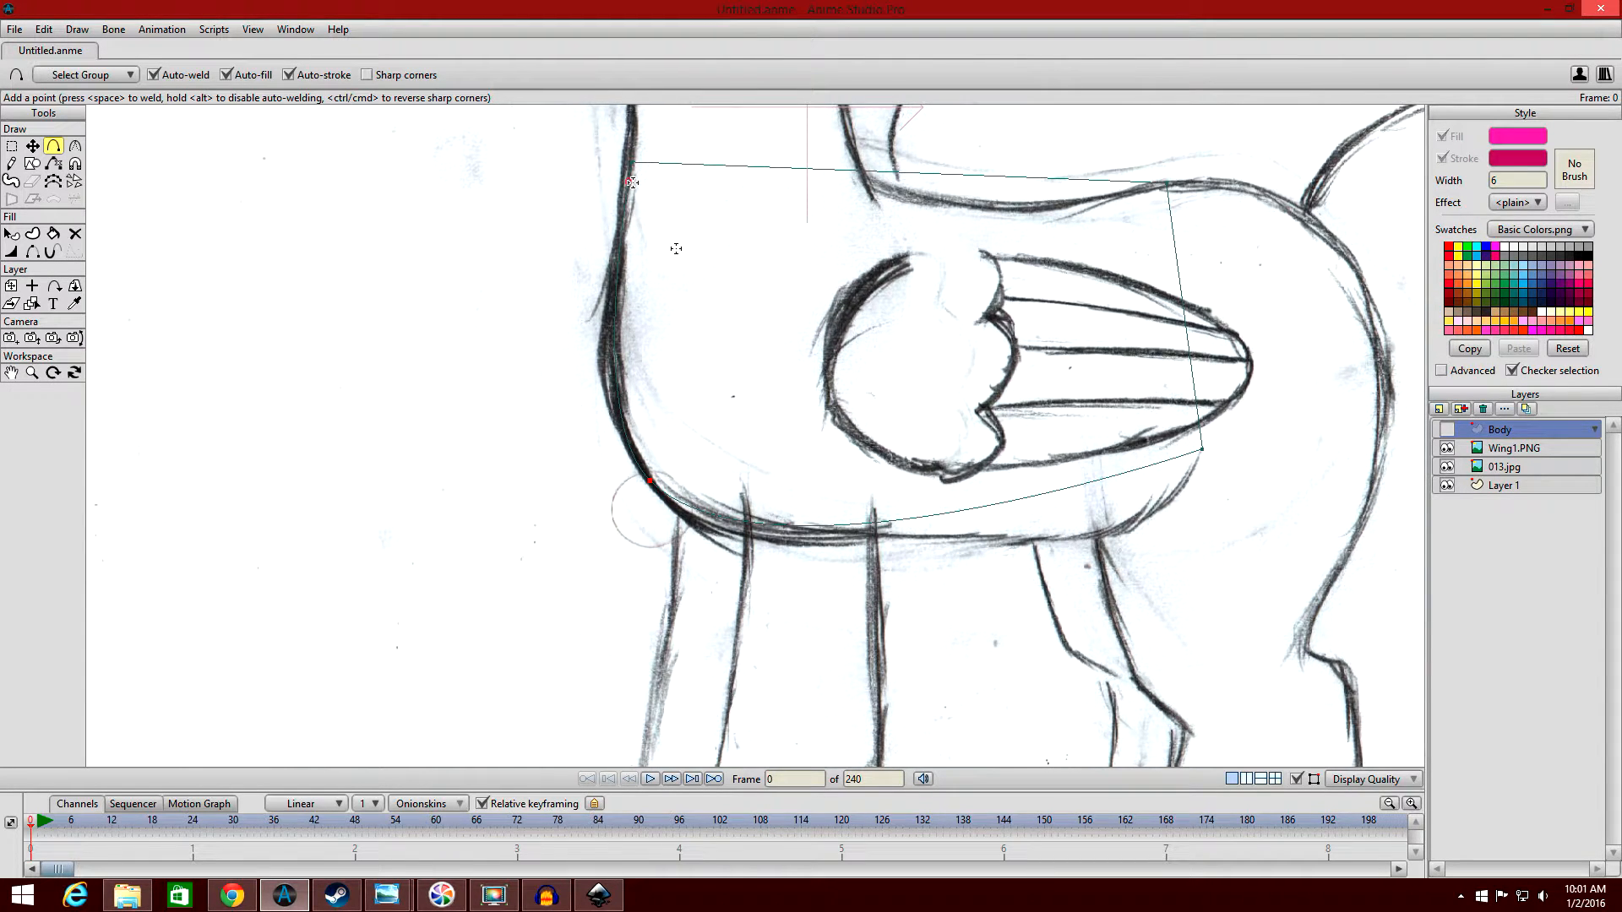
pyautogui.moveTo(631, 182); pyautogui.dragTo(615, 366)
pyautogui.moveTo(790, 516); pyautogui.dragTo(750, 527)
pyautogui.moveTo(942, 525); pyautogui.dragTo(875, 533)
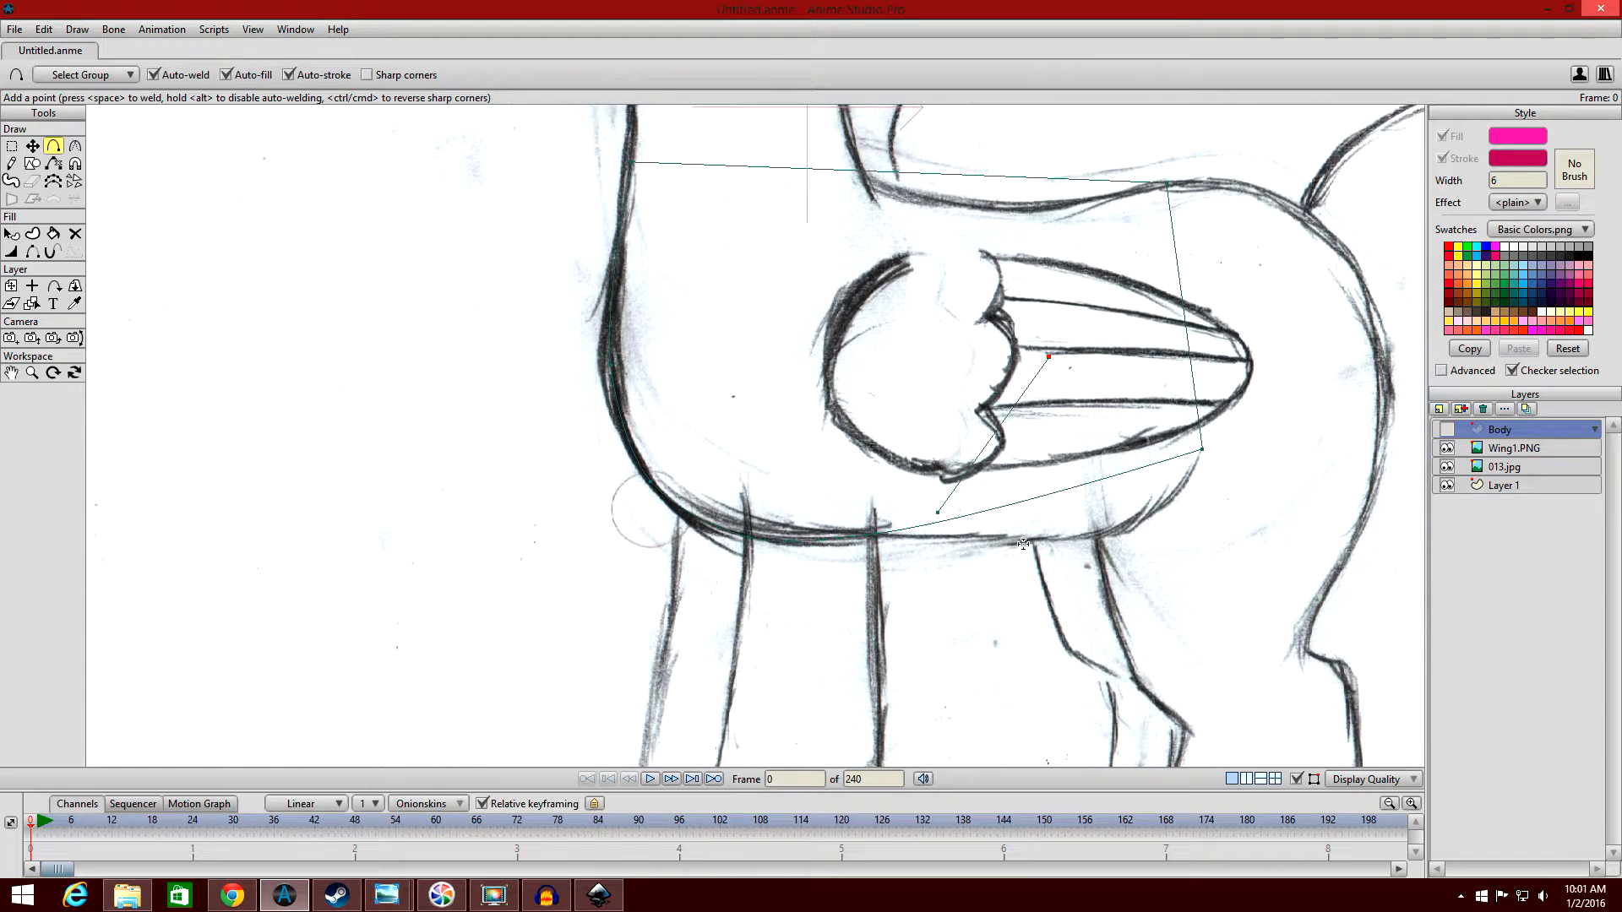
pyautogui.moveTo(982, 512); pyautogui.dragTo(1098, 536)
pyautogui.click(1173, 496)
# Add two points along the body's top edge to match the sketched back line, and show the Body layer.
pyautogui.moveTo(1121, 177)
pyautogui.mouseDown()
pyautogui.moveTo(865, 158)
pyautogui.moveTo(898, 170)
pyautogui.moveTo(838, 170)
pyautogui.moveTo(923, 195)
pyautogui.mouseUp()
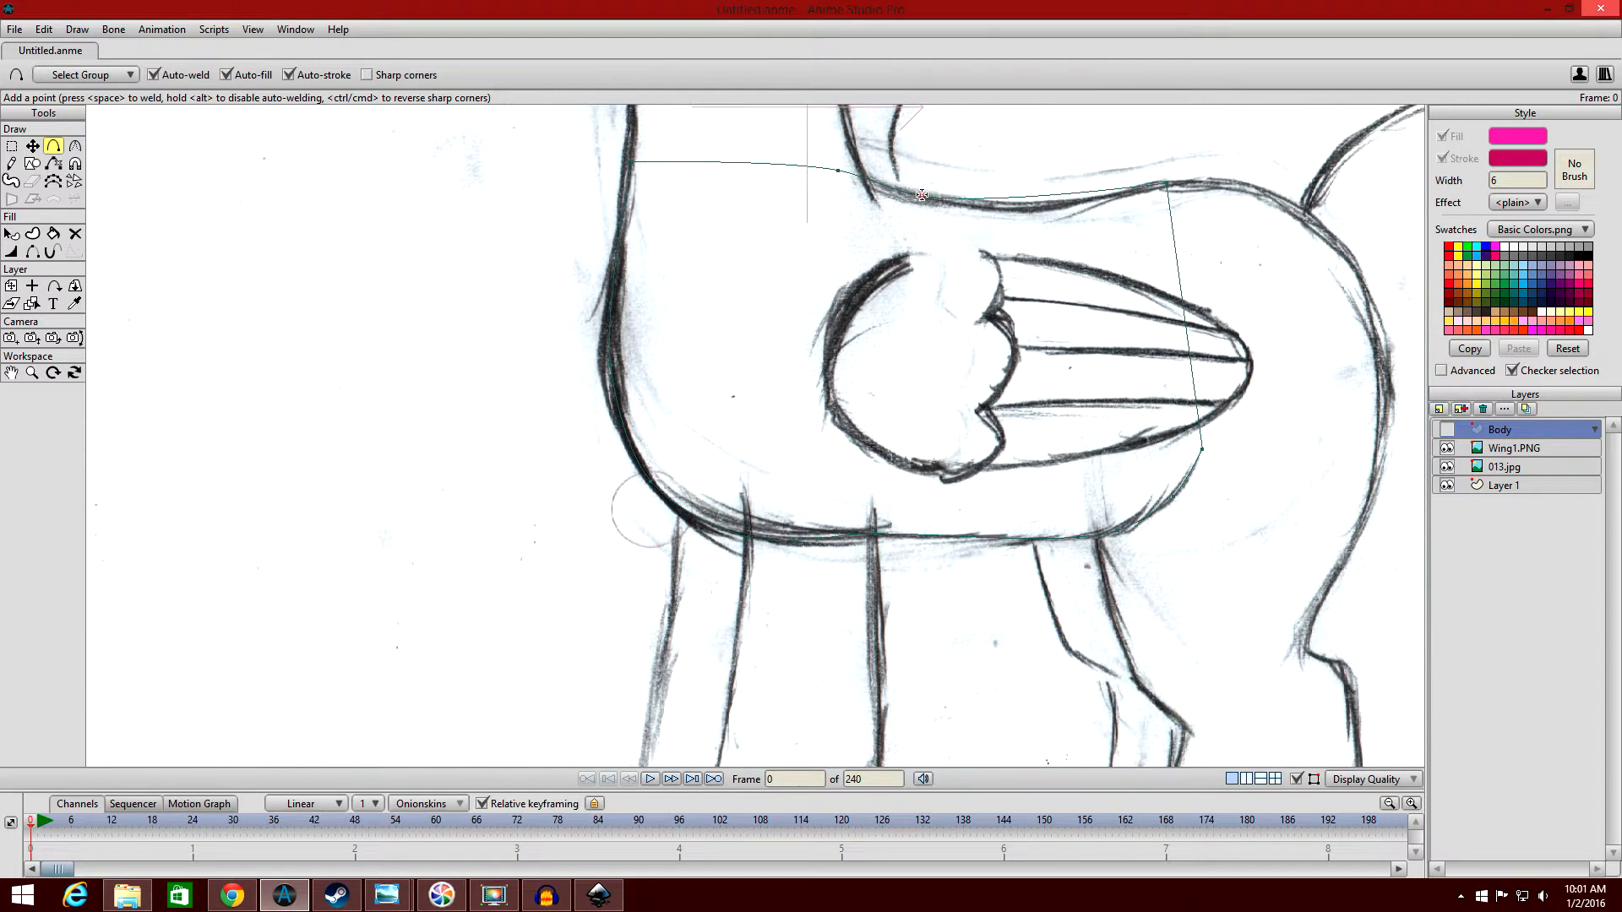
pyautogui.moveTo(1039, 193); pyautogui.dragTo(1042, 202)
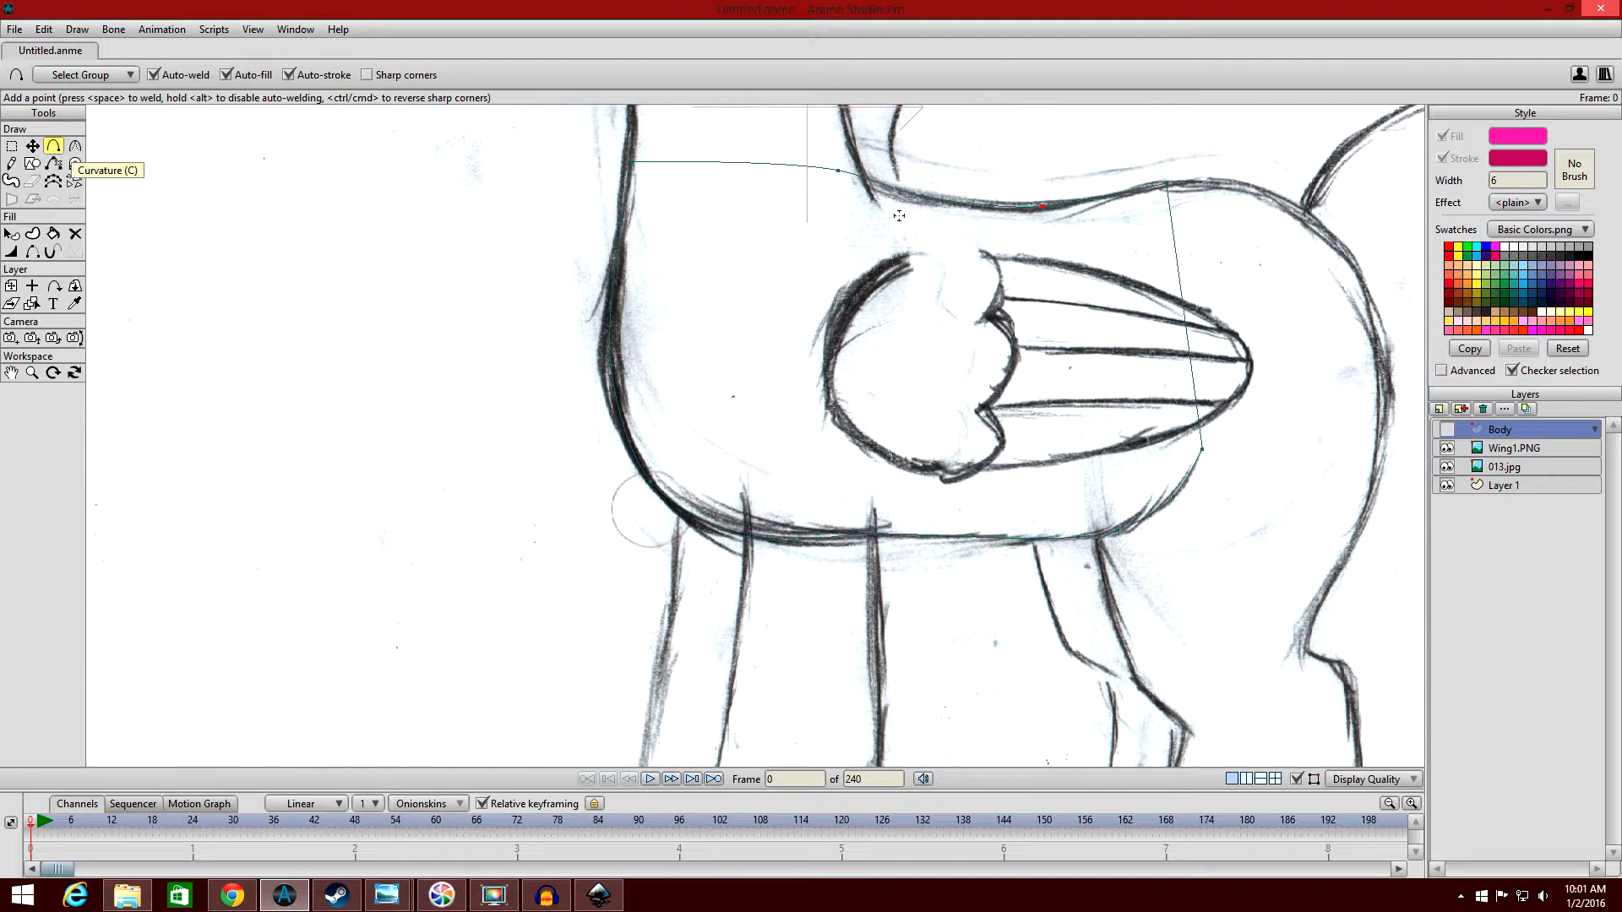
pyautogui.click(1447, 430)
pyautogui.scroll(-3, 1158, 311)
pyautogui.scroll(1, 1160, 306)
pyautogui.scroll(-2, 1169, 279)
pyautogui.scroll(2, 1166, 265)
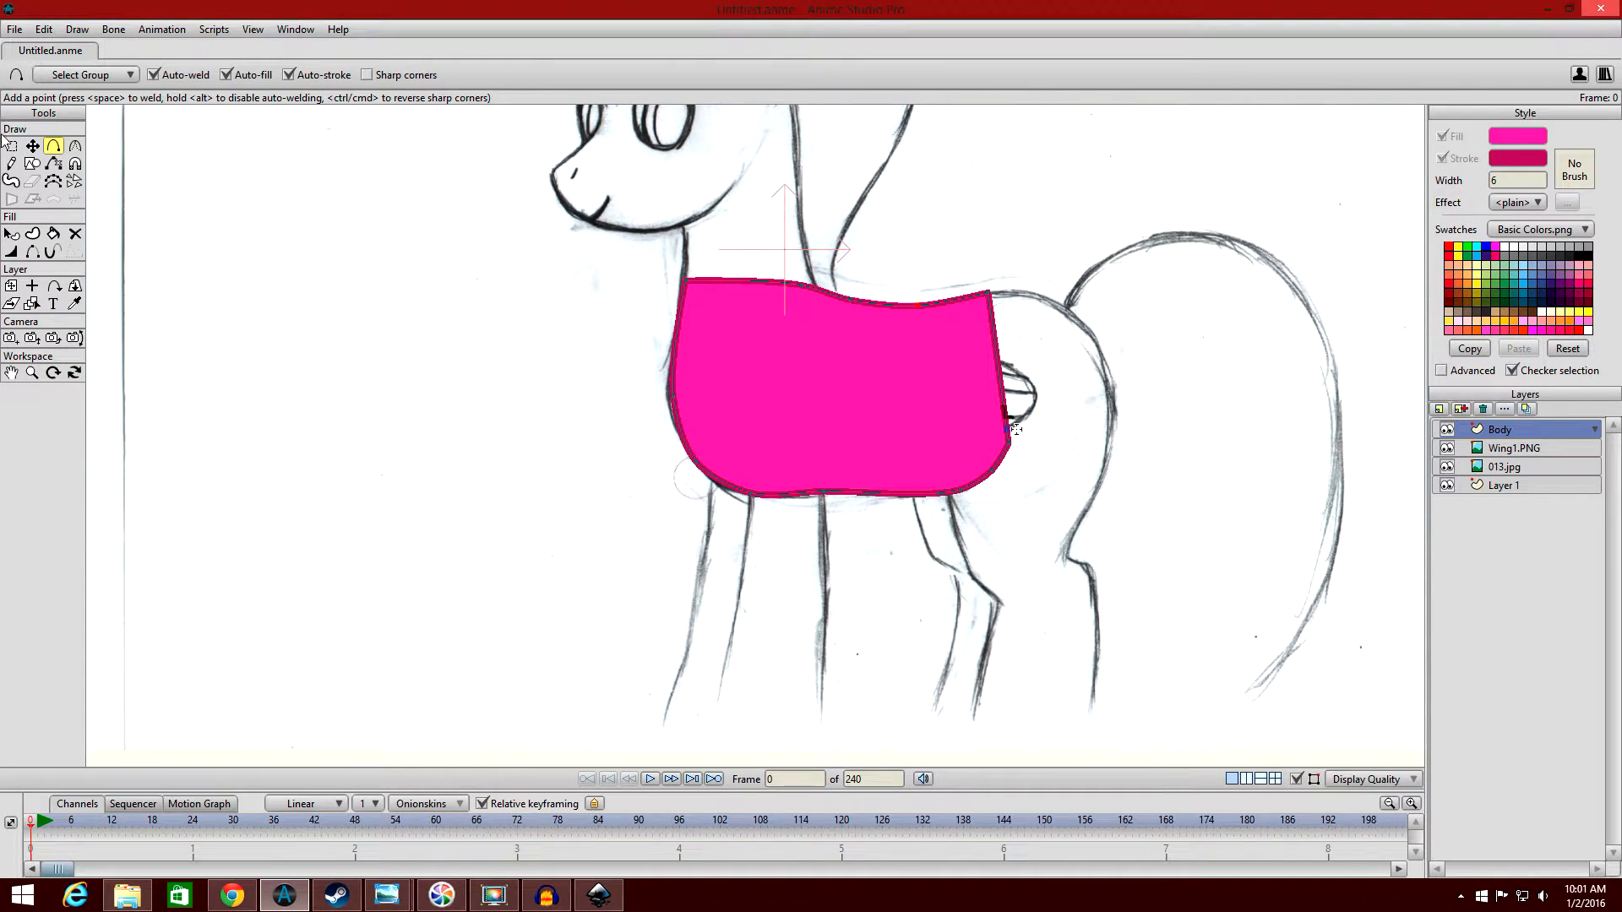
# Hide the outline on the body's straight rear edge with the Hide Edge tool.
pyautogui.click(32, 253)
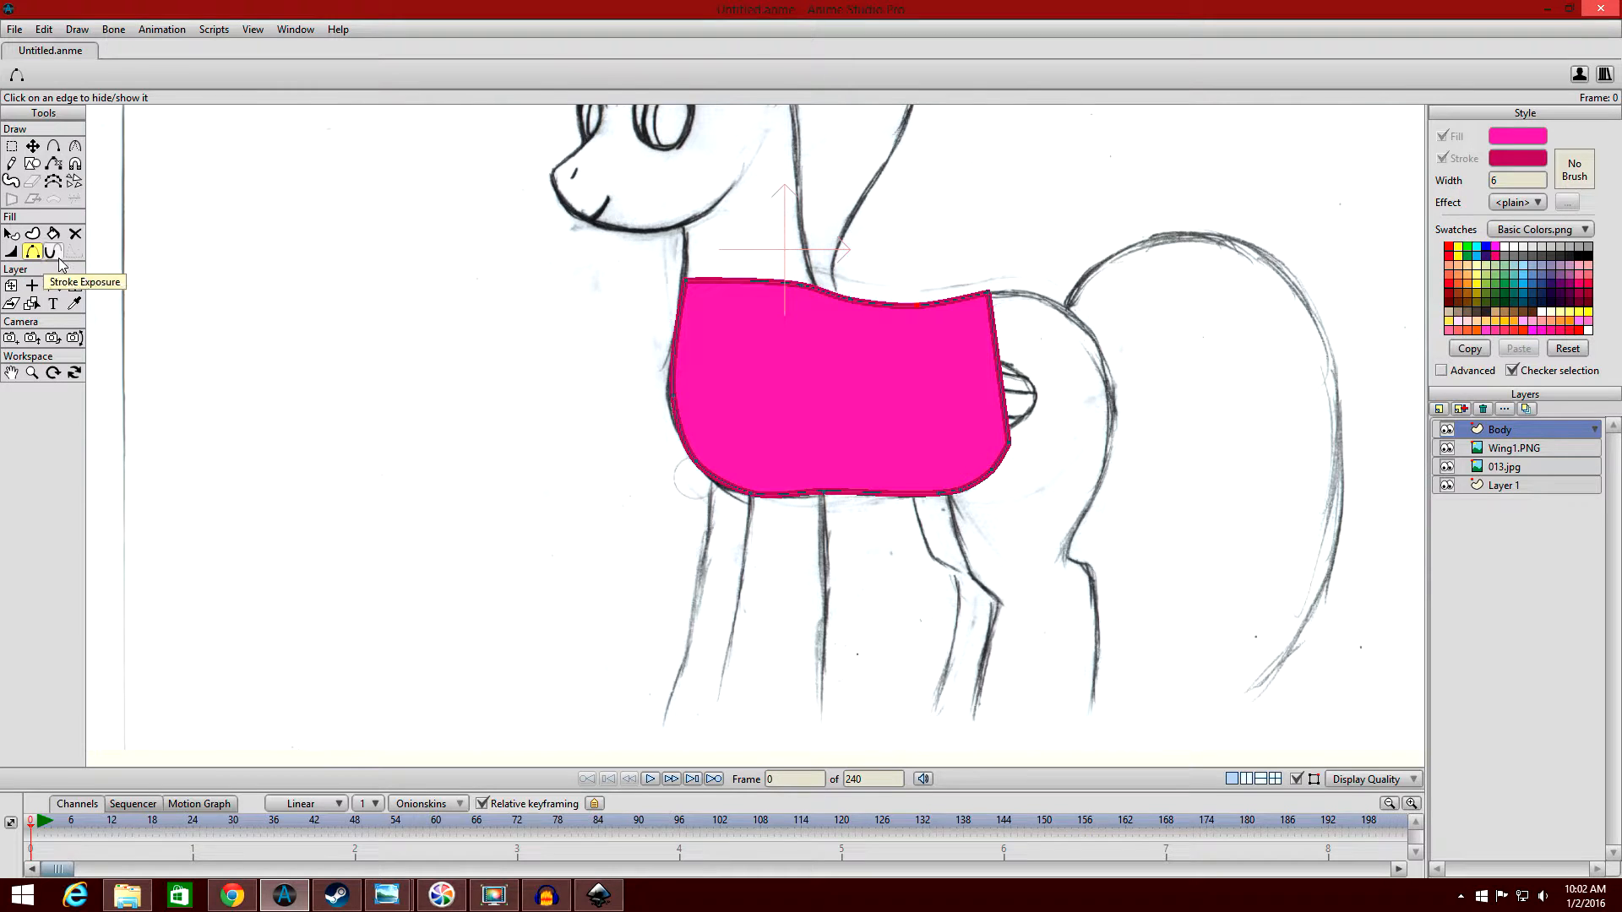
pyautogui.moveTo(1186, 469); pyautogui.dragTo(1074, 465)
pyautogui.scroll(4, 963, 442)
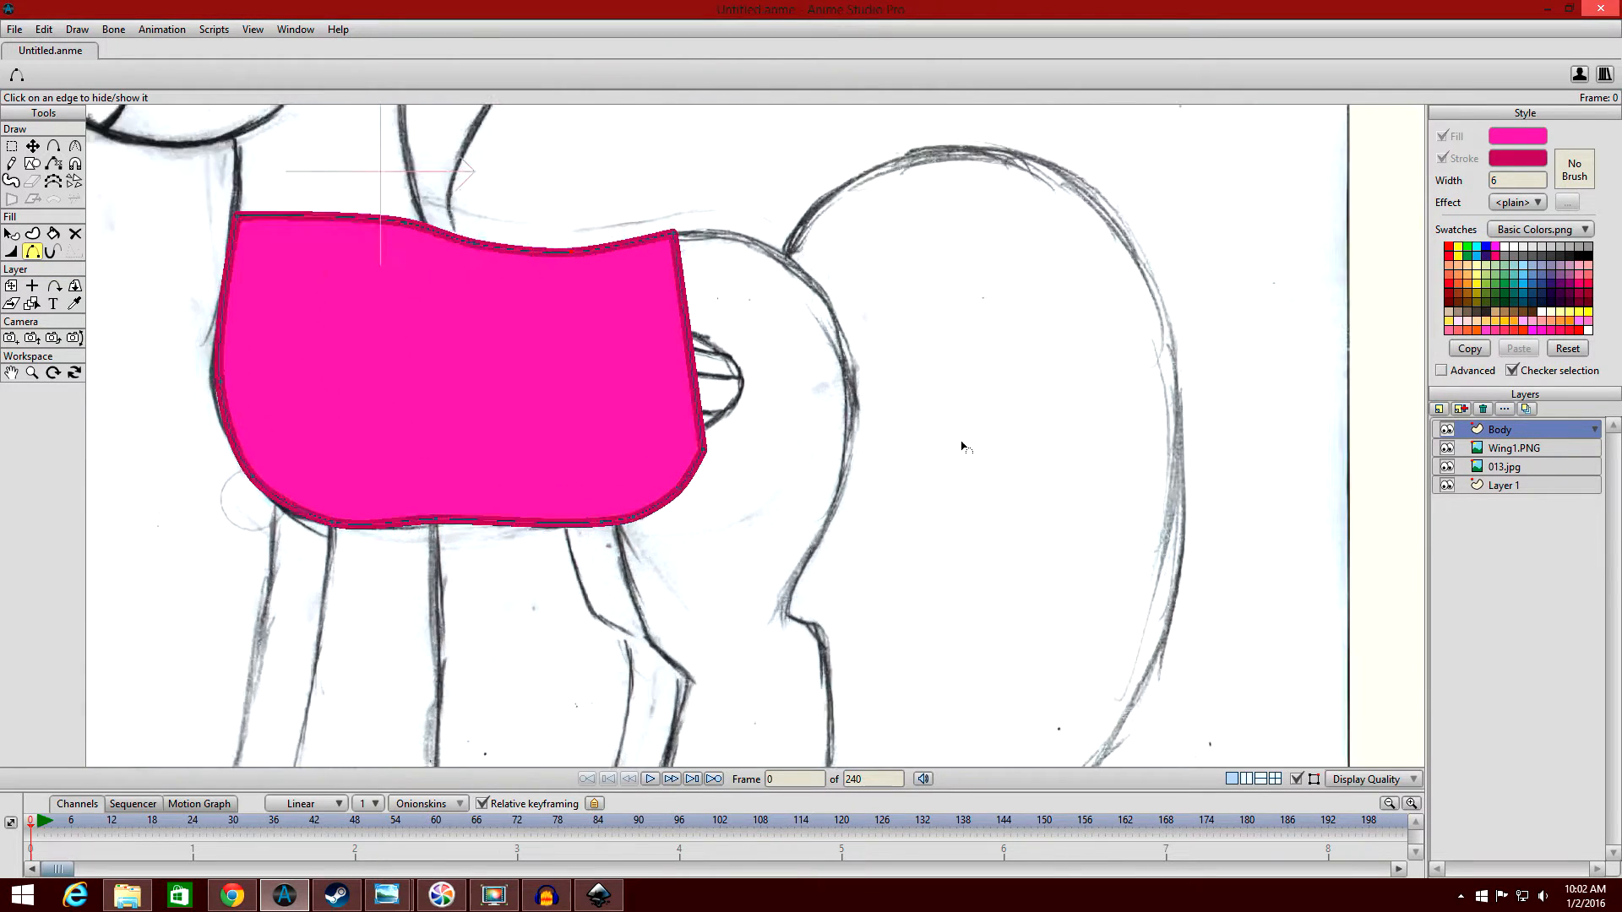
pyautogui.moveTo(904, 387); pyautogui.dragTo(992, 434)
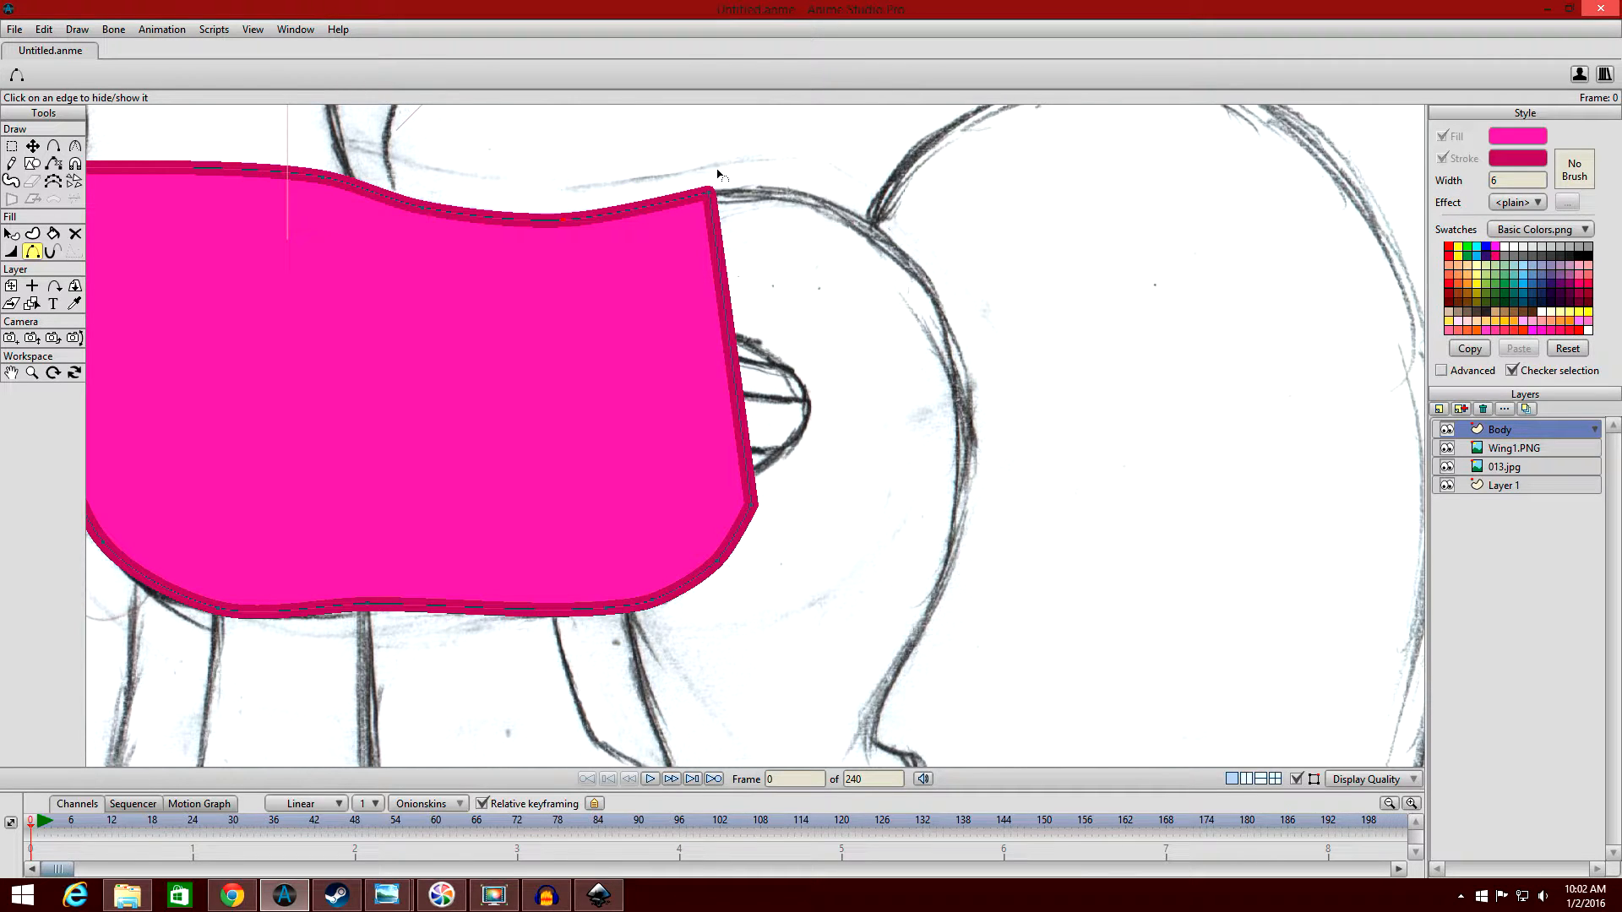
pyautogui.click(724, 287)
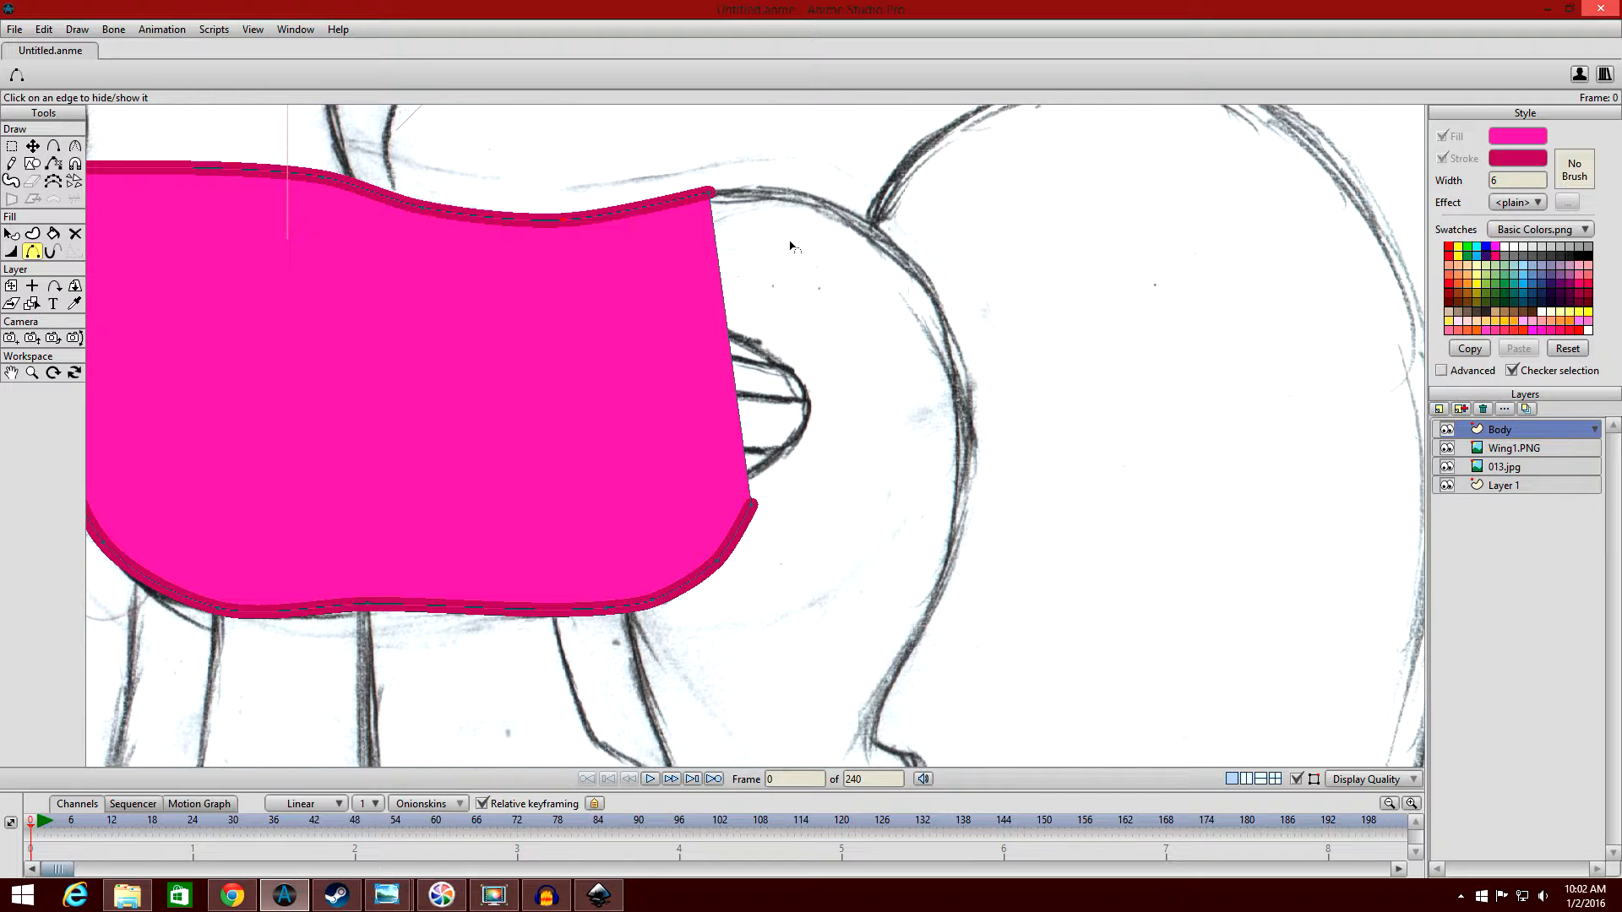
pyautogui.scroll(-5, 803, 257)
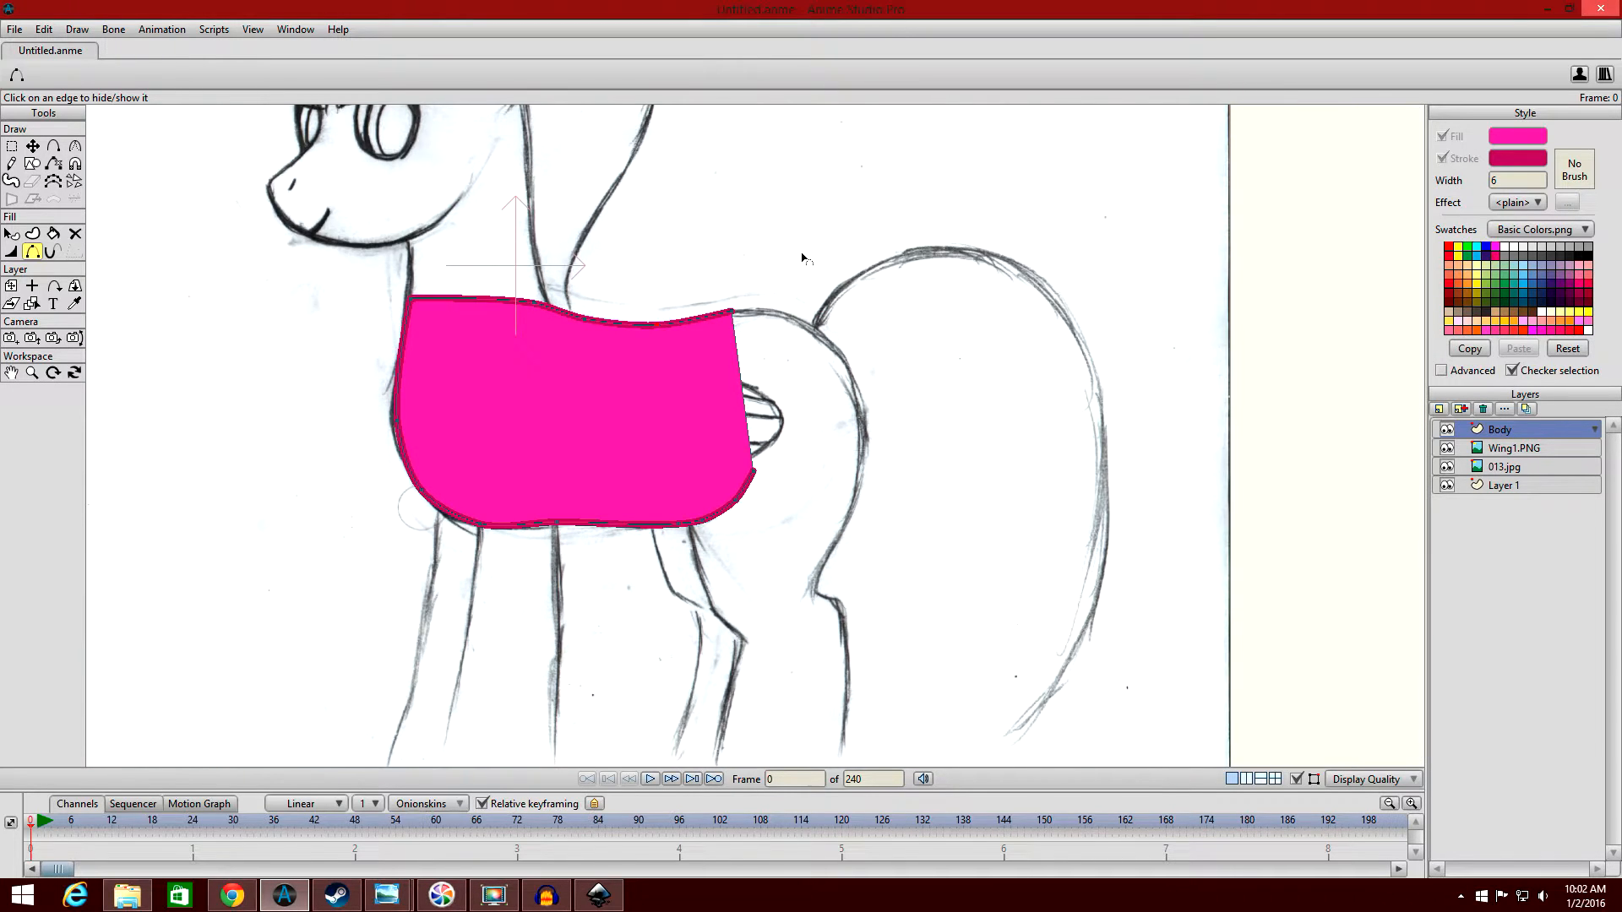
# Examine the body's lower rear corner against the sketch, toggling the Body layer's visibility to compare.
pyautogui.scroll(5, 1120, 325)
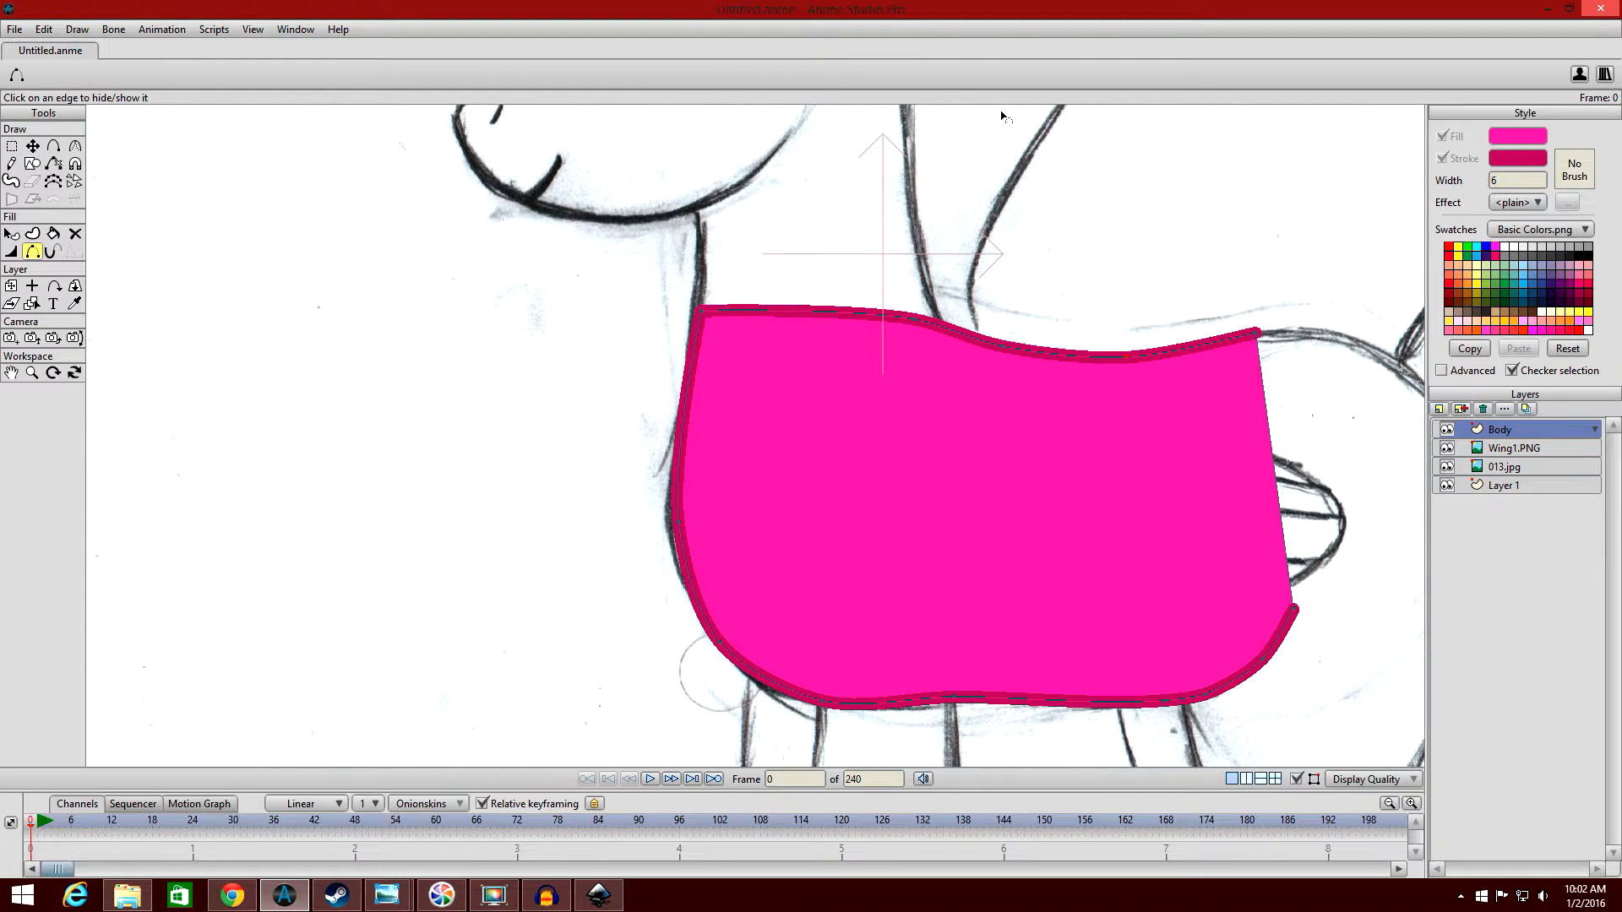
pyautogui.scroll(-5, 1066, 486)
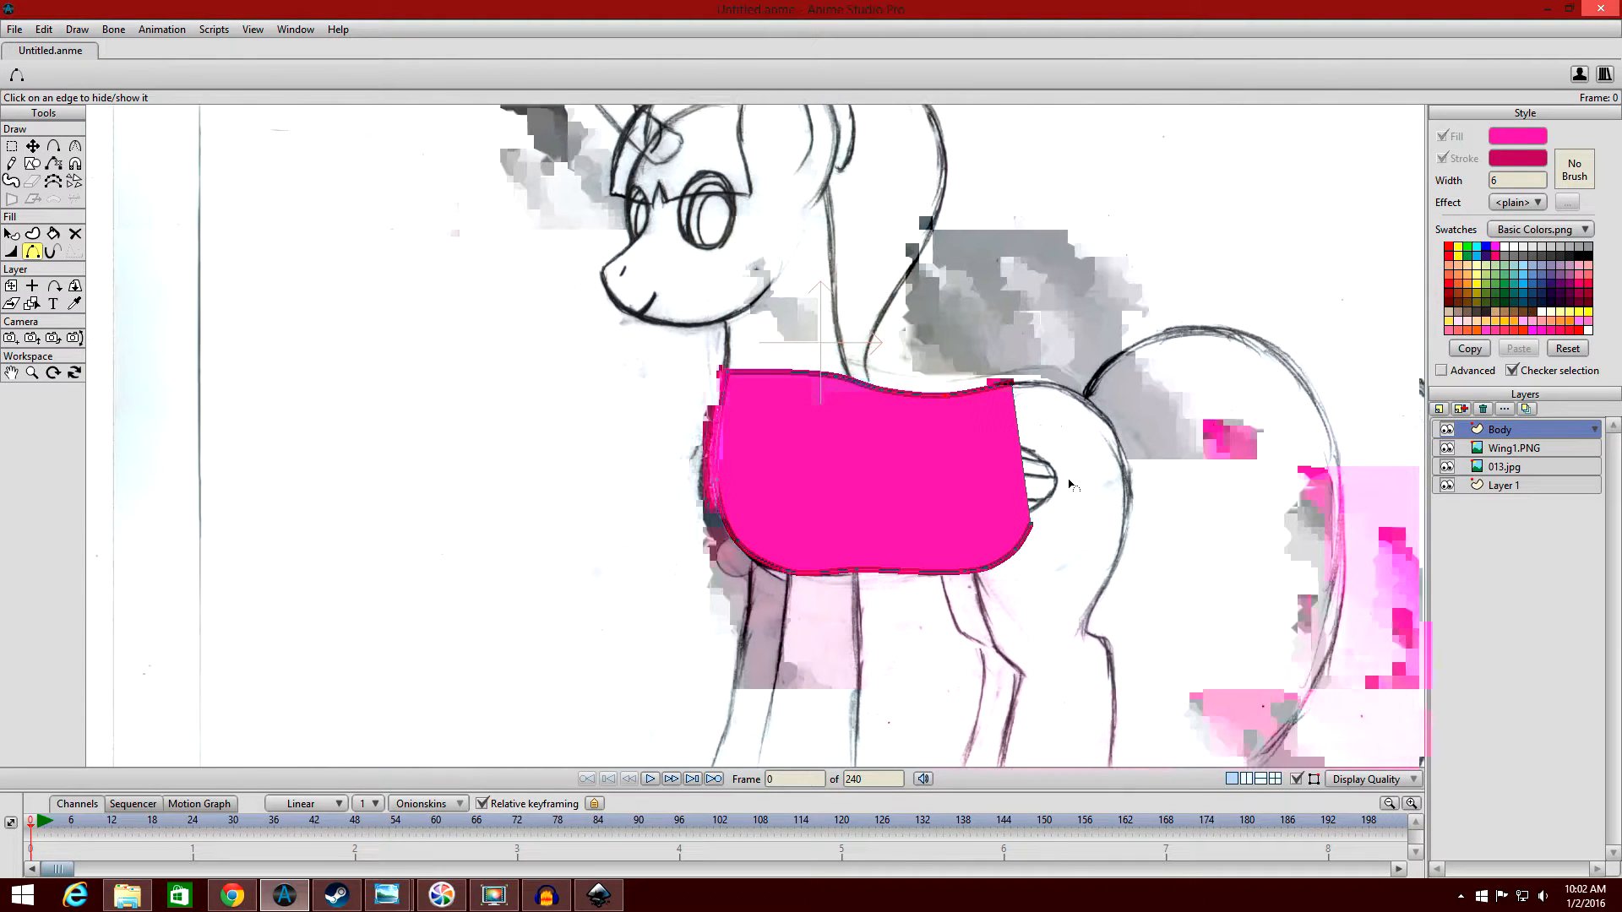
pyautogui.moveTo(1067, 484); pyautogui.dragTo(989, 454)
pyautogui.scroll(4, 1027, 318)
pyautogui.moveTo(1069, 332); pyautogui.dragTo(701, 207)
pyautogui.scroll(2, 880, 272)
pyautogui.scroll(1, 722, 211)
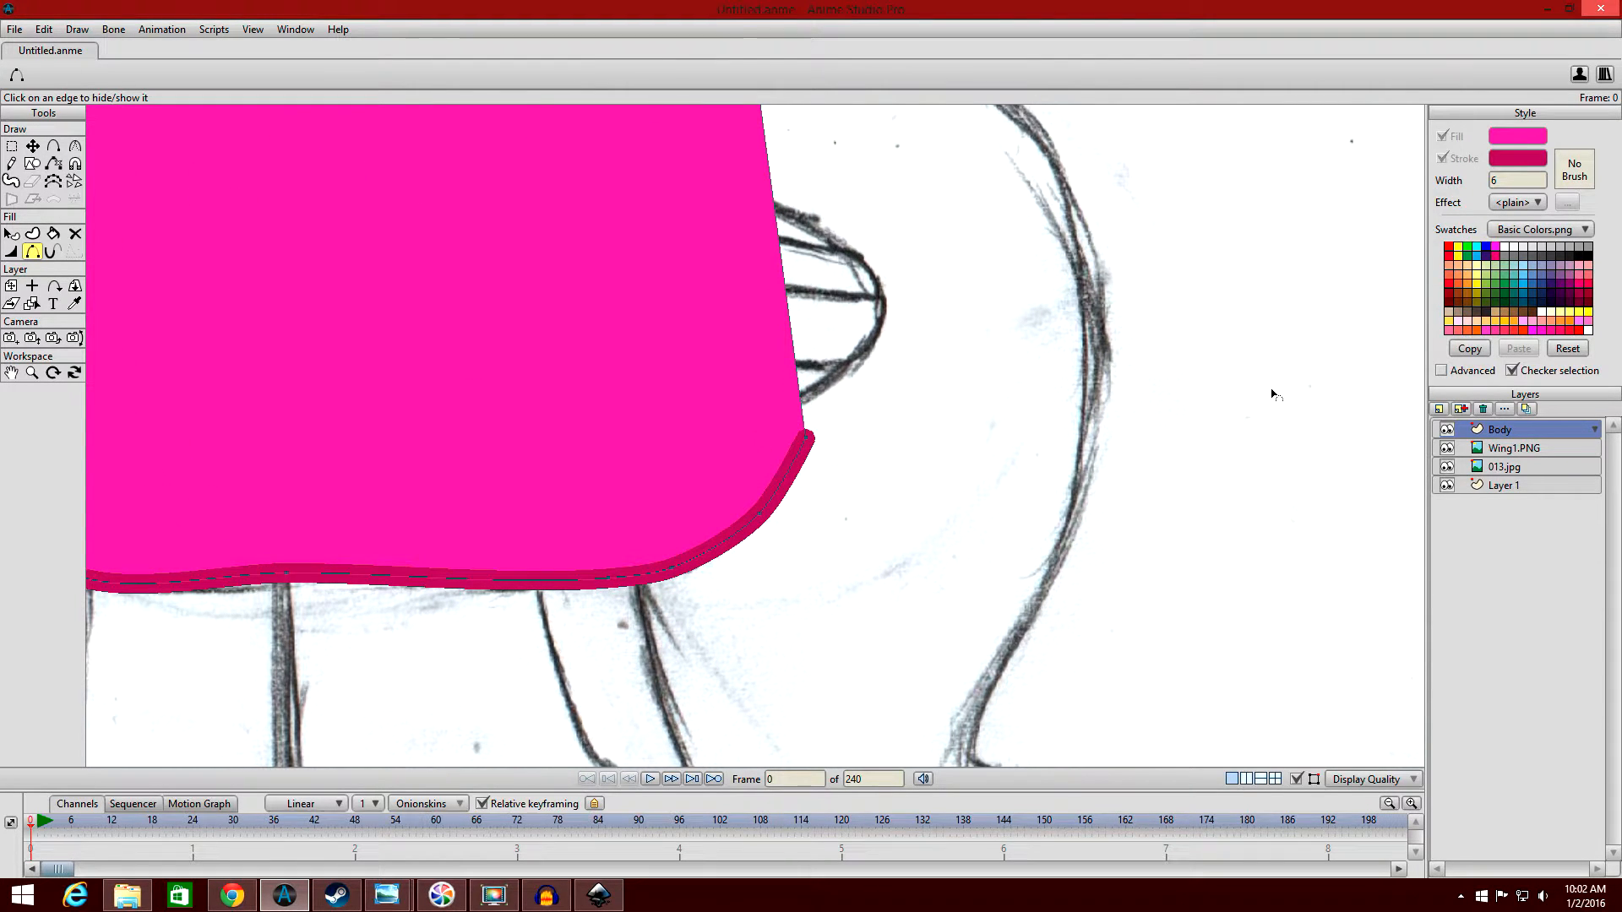
pyautogui.click(1452, 431)
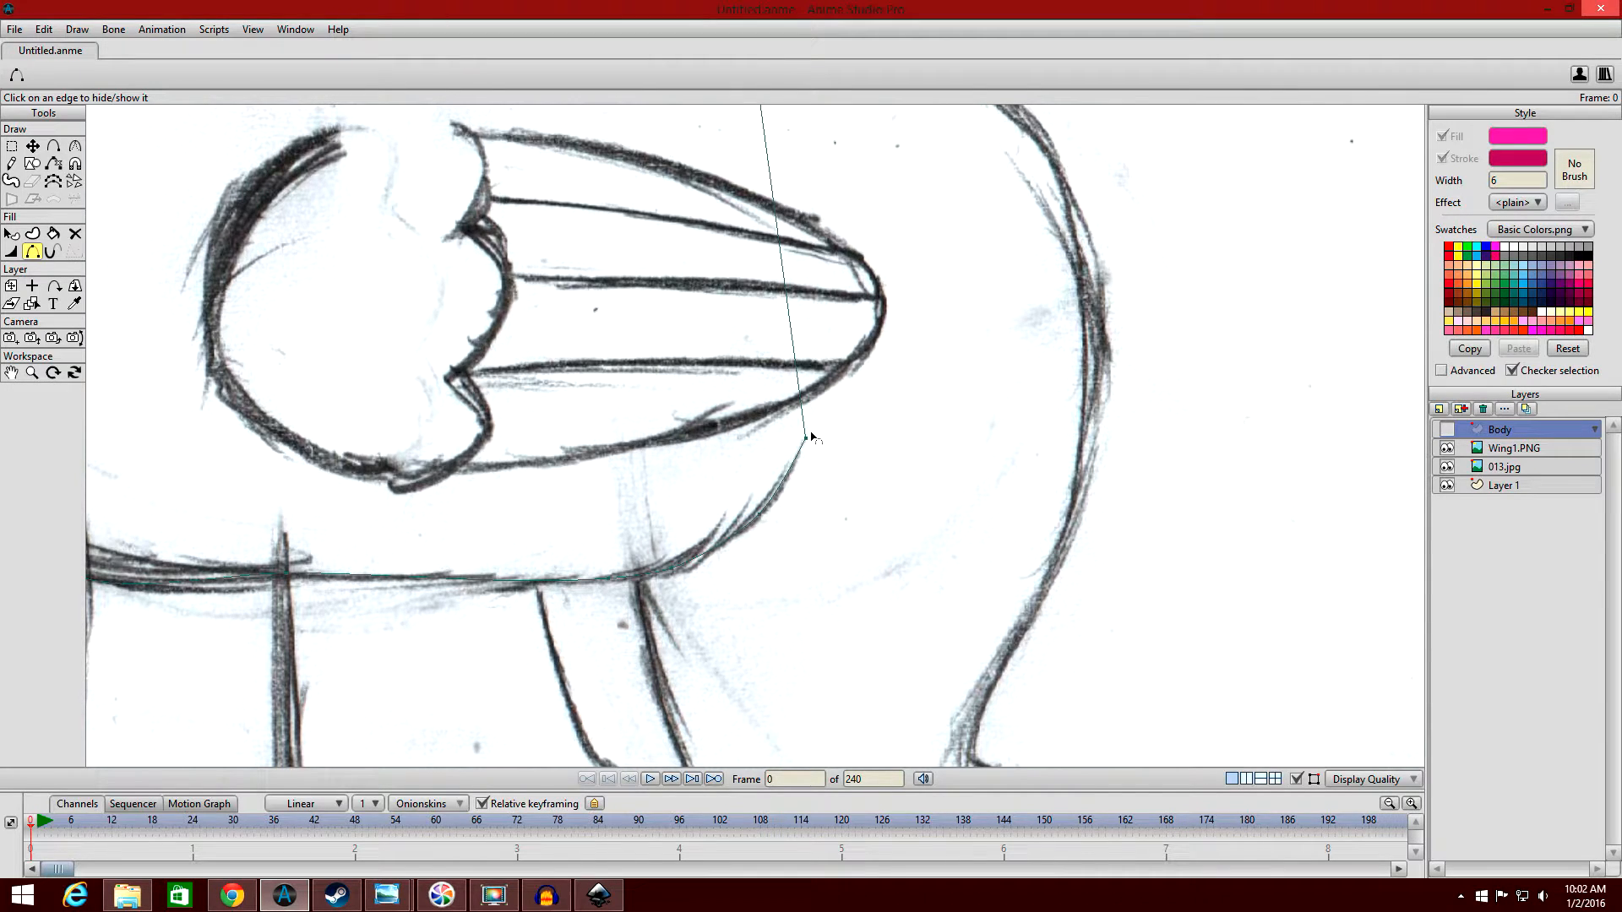
pyautogui.click(1447, 430)
pyautogui.click(1449, 431)
pyautogui.click(1450, 430)
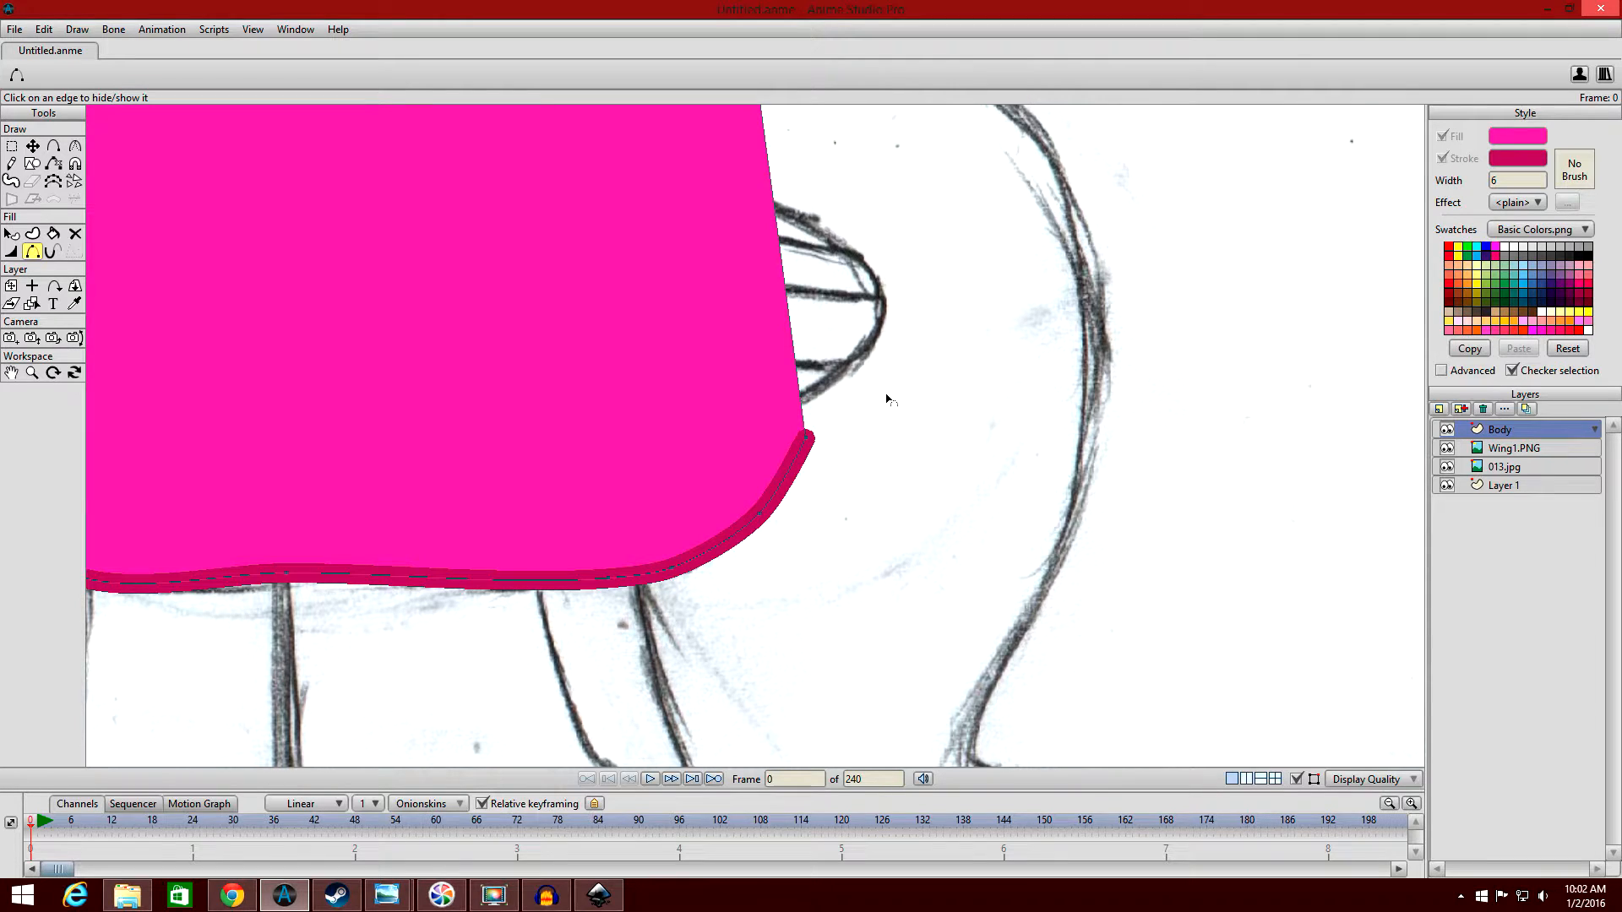
# Taper the outline at the body's lower rear corner point to 0 percent with the Line Width tool.
pyautogui.click(11, 253)
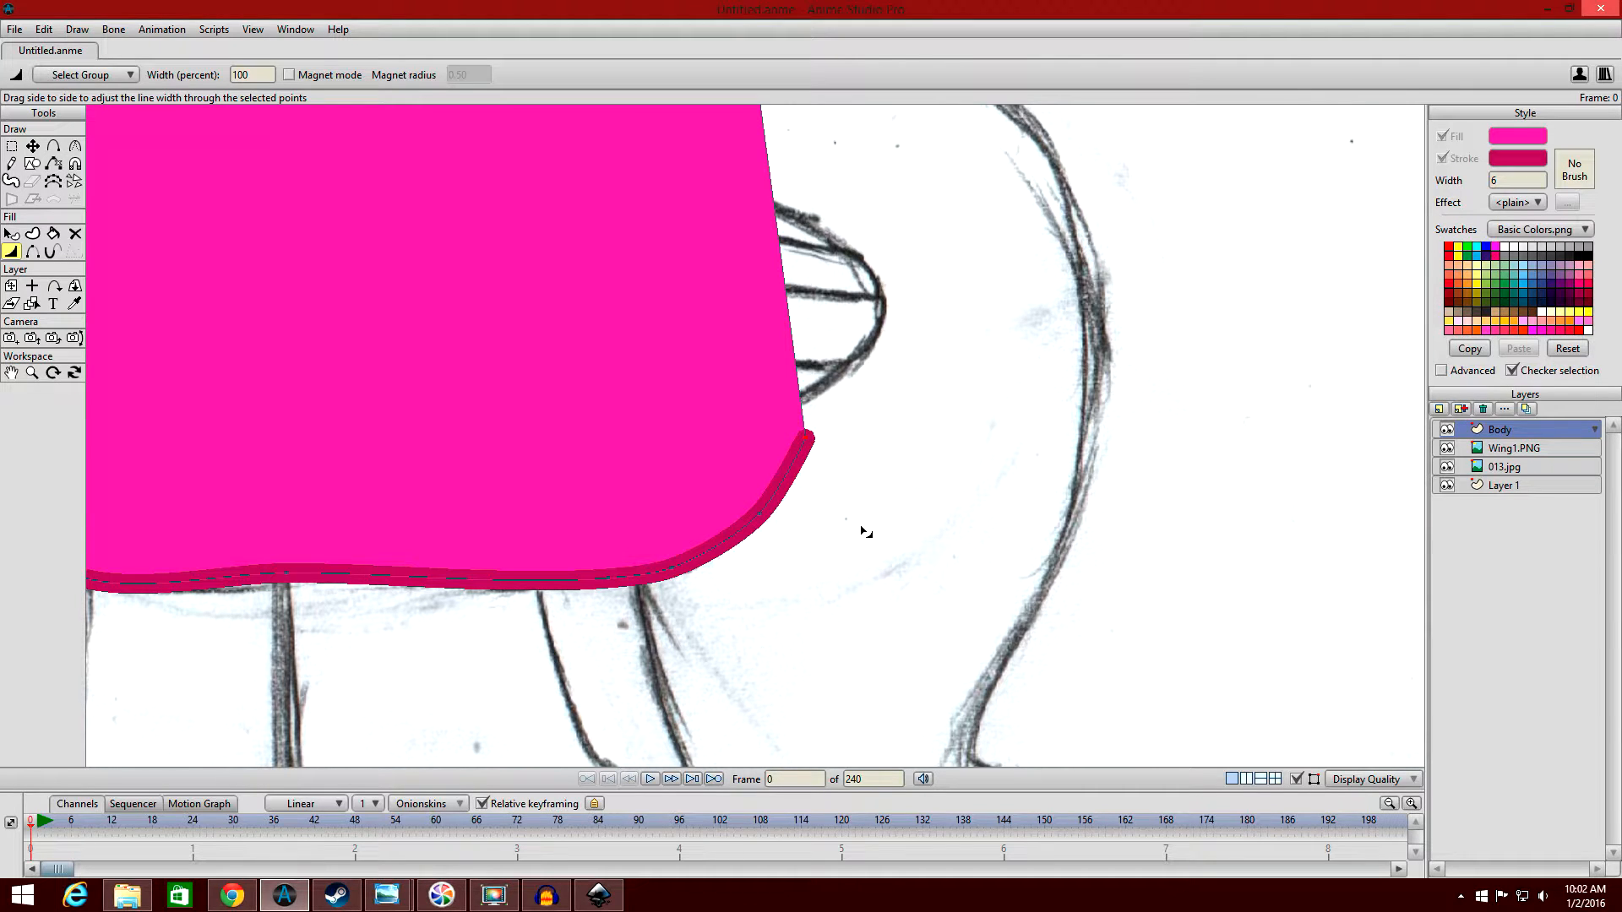
pyautogui.scroll(5, 813, 443)
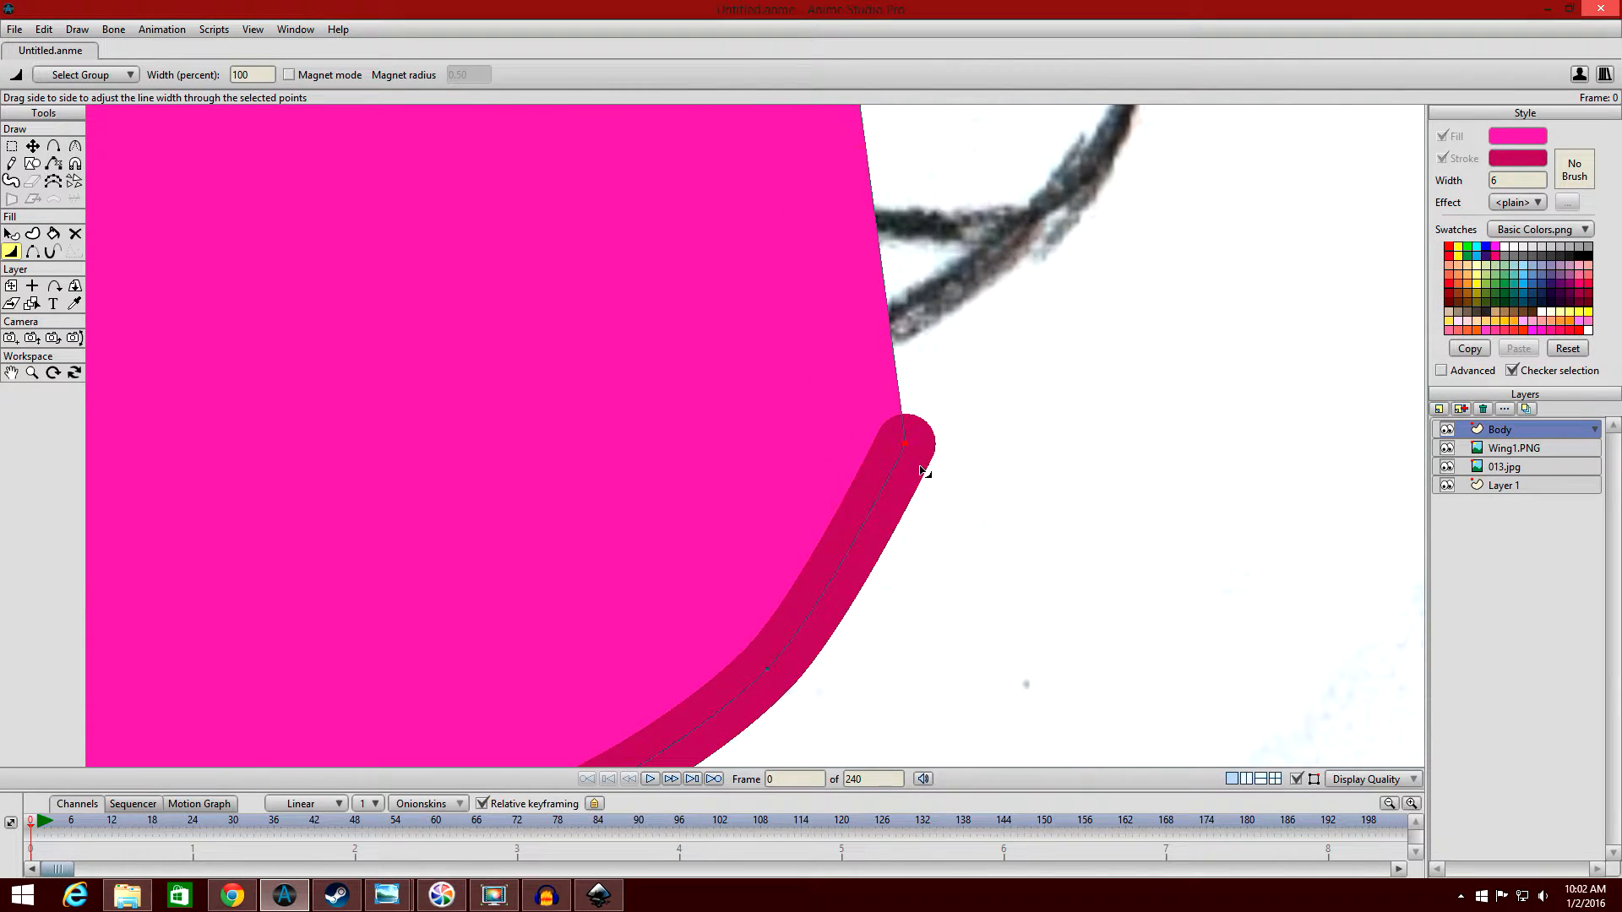
pyautogui.scroll(-1, 921, 449)
pyautogui.scroll(-1, 925, 450)
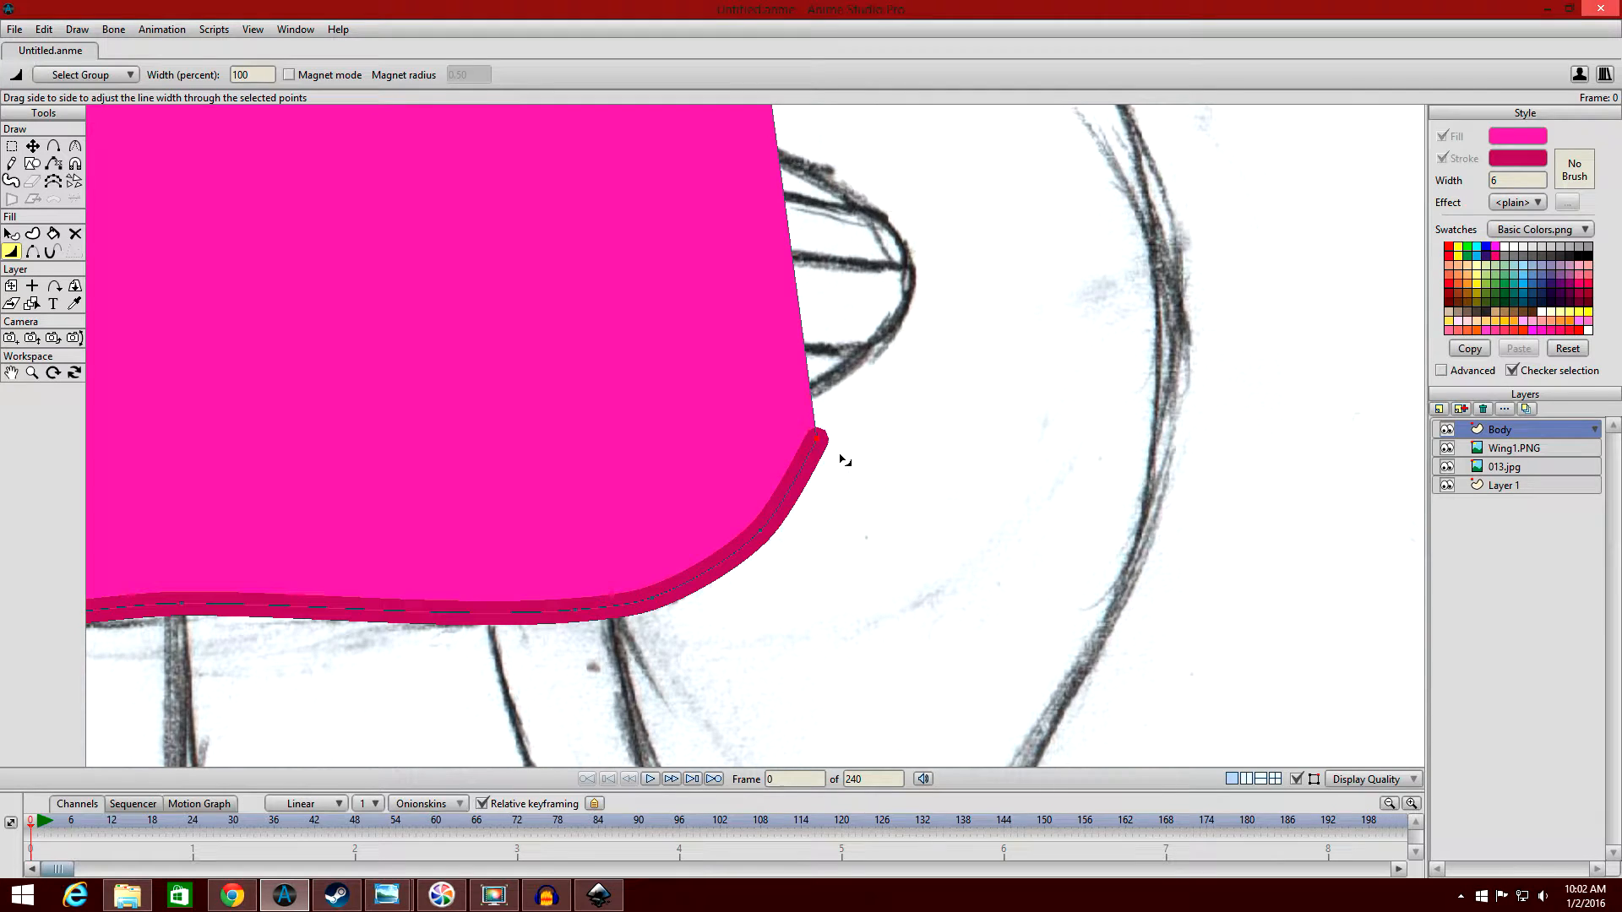
pyautogui.moveTo(844, 460)
pyautogui.mouseDown()
pyautogui.moveTo(404, 394)
pyautogui.moveTo(644, 394)
pyautogui.moveTo(1256, 445)
pyautogui.moveTo(999, 435)
pyautogui.moveTo(333, 322)
pyautogui.mouseUp()
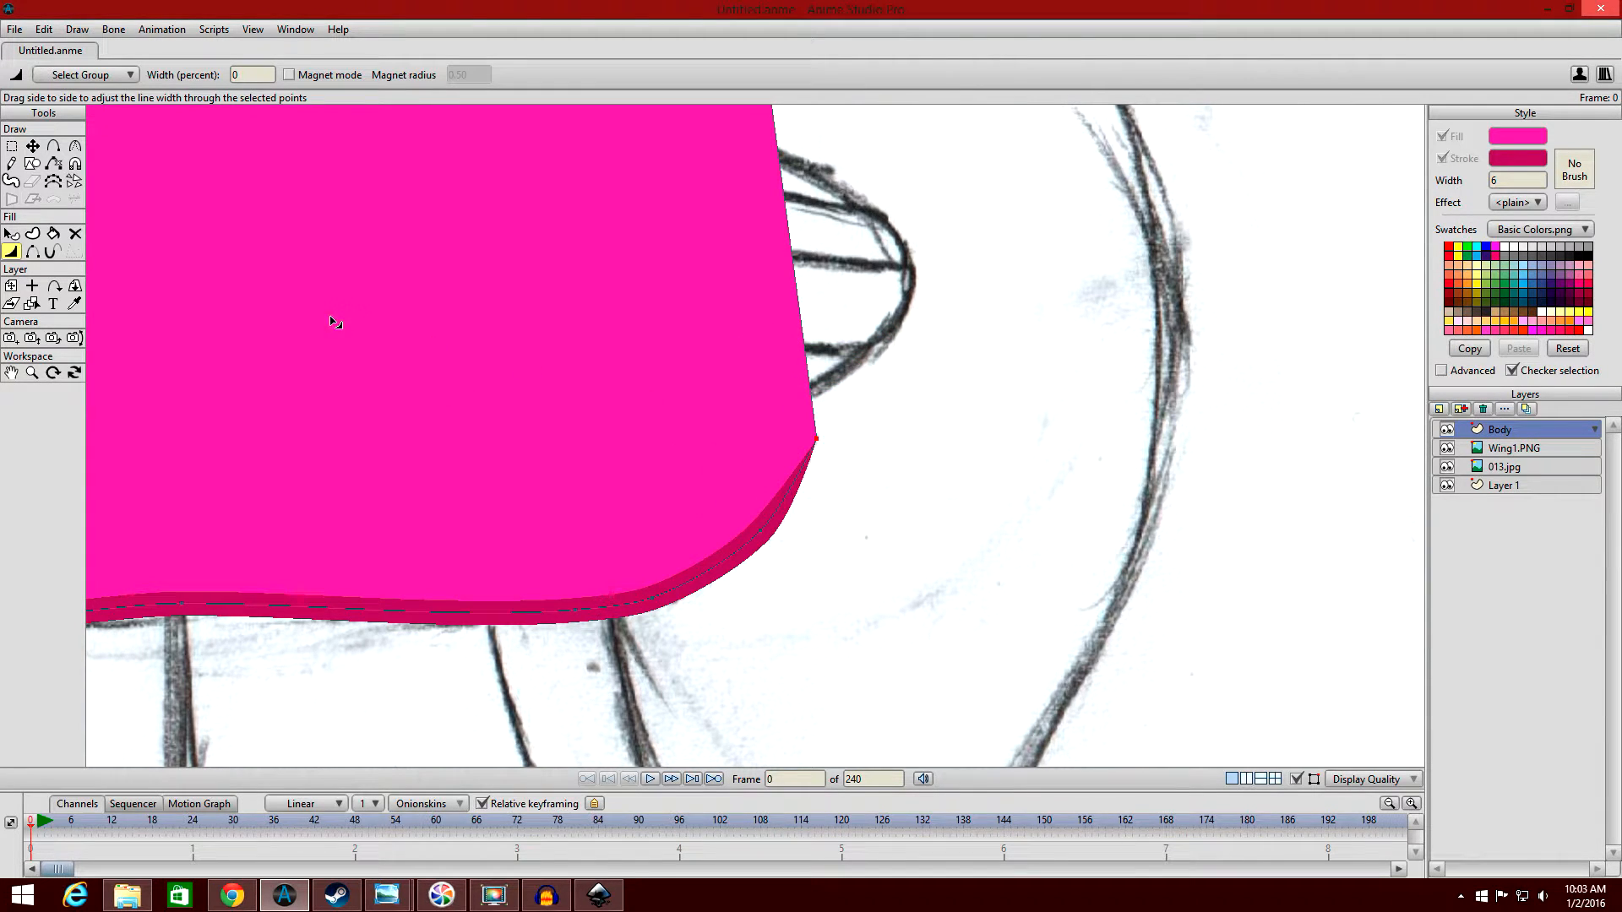
pyautogui.scroll(5, 1258, 477)
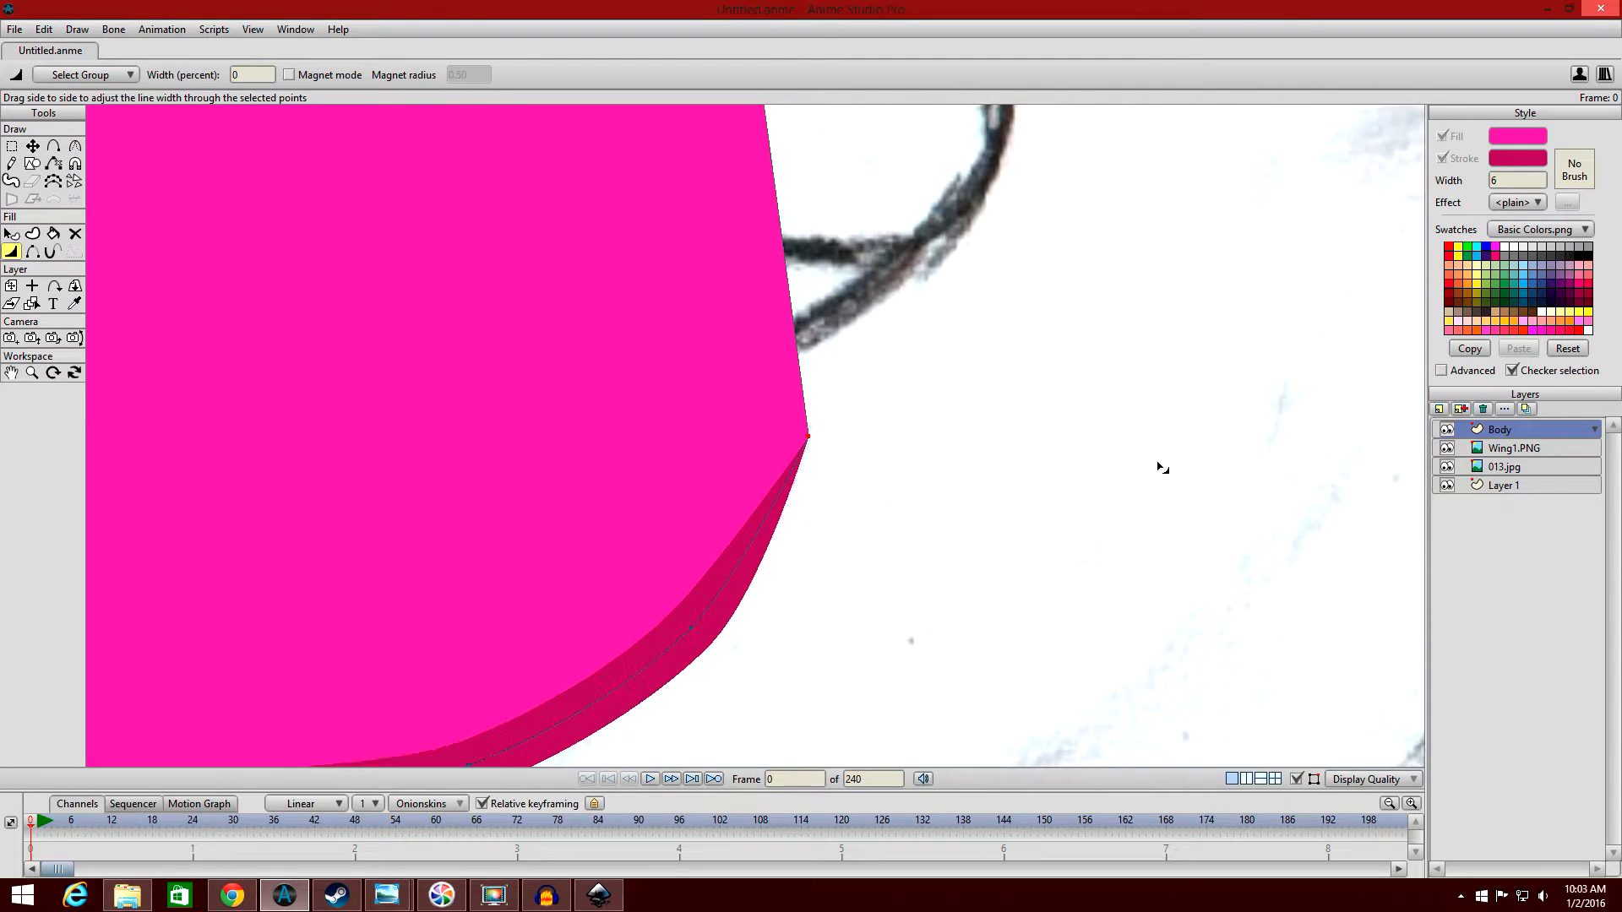
pyautogui.scroll(3, 1156, 451)
pyautogui.scroll(-5, 1156, 452)
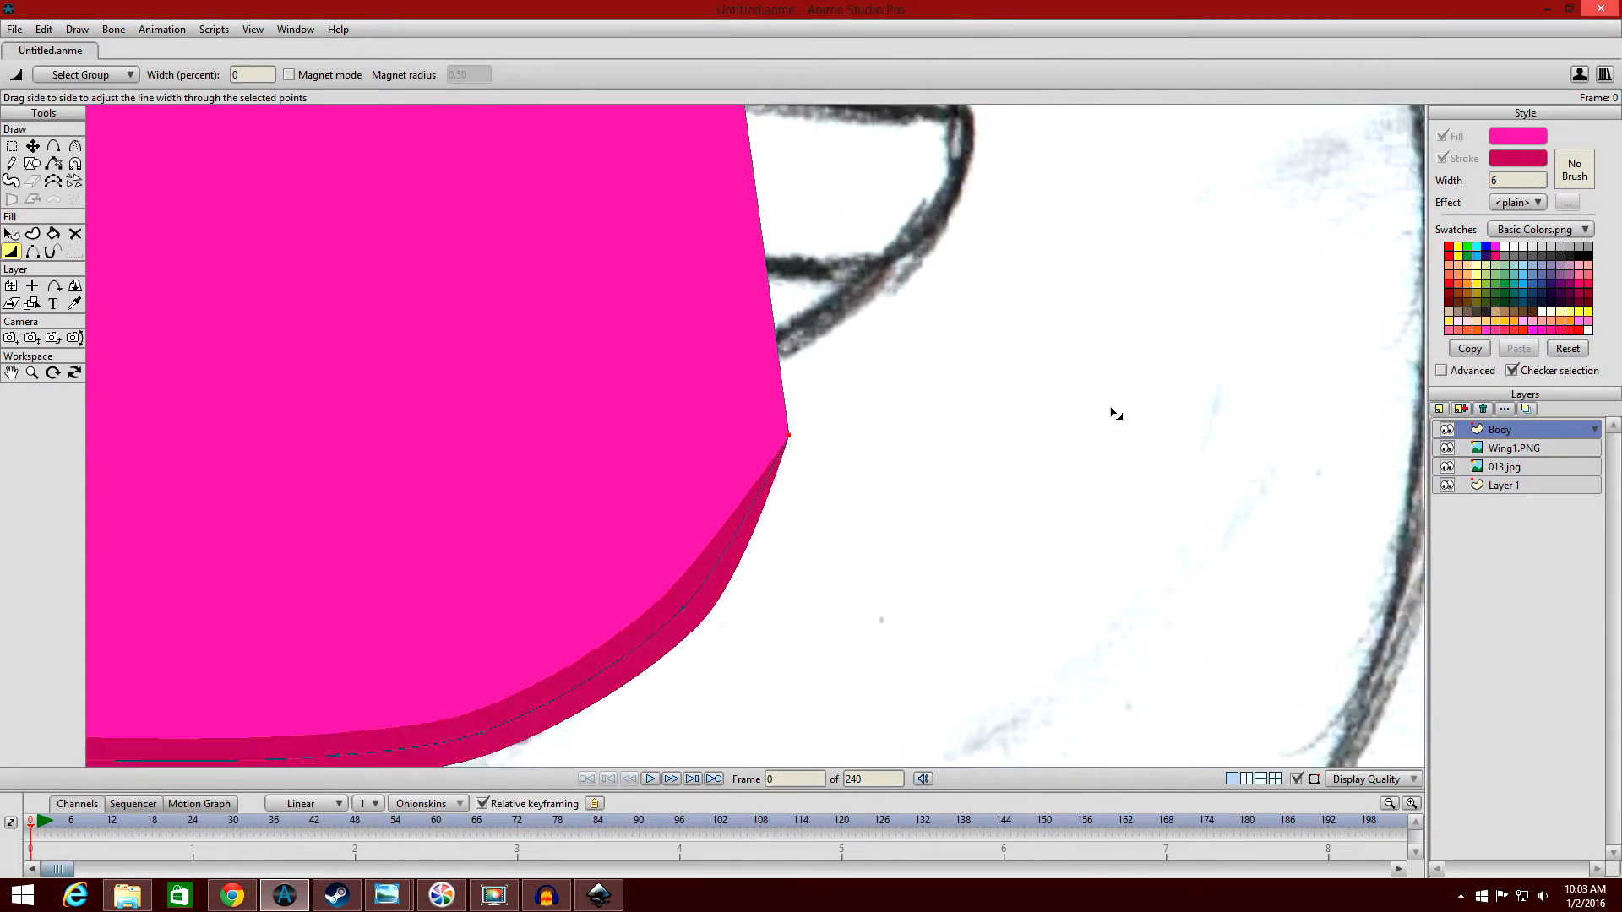
pyautogui.scroll(1, 1154, 377)
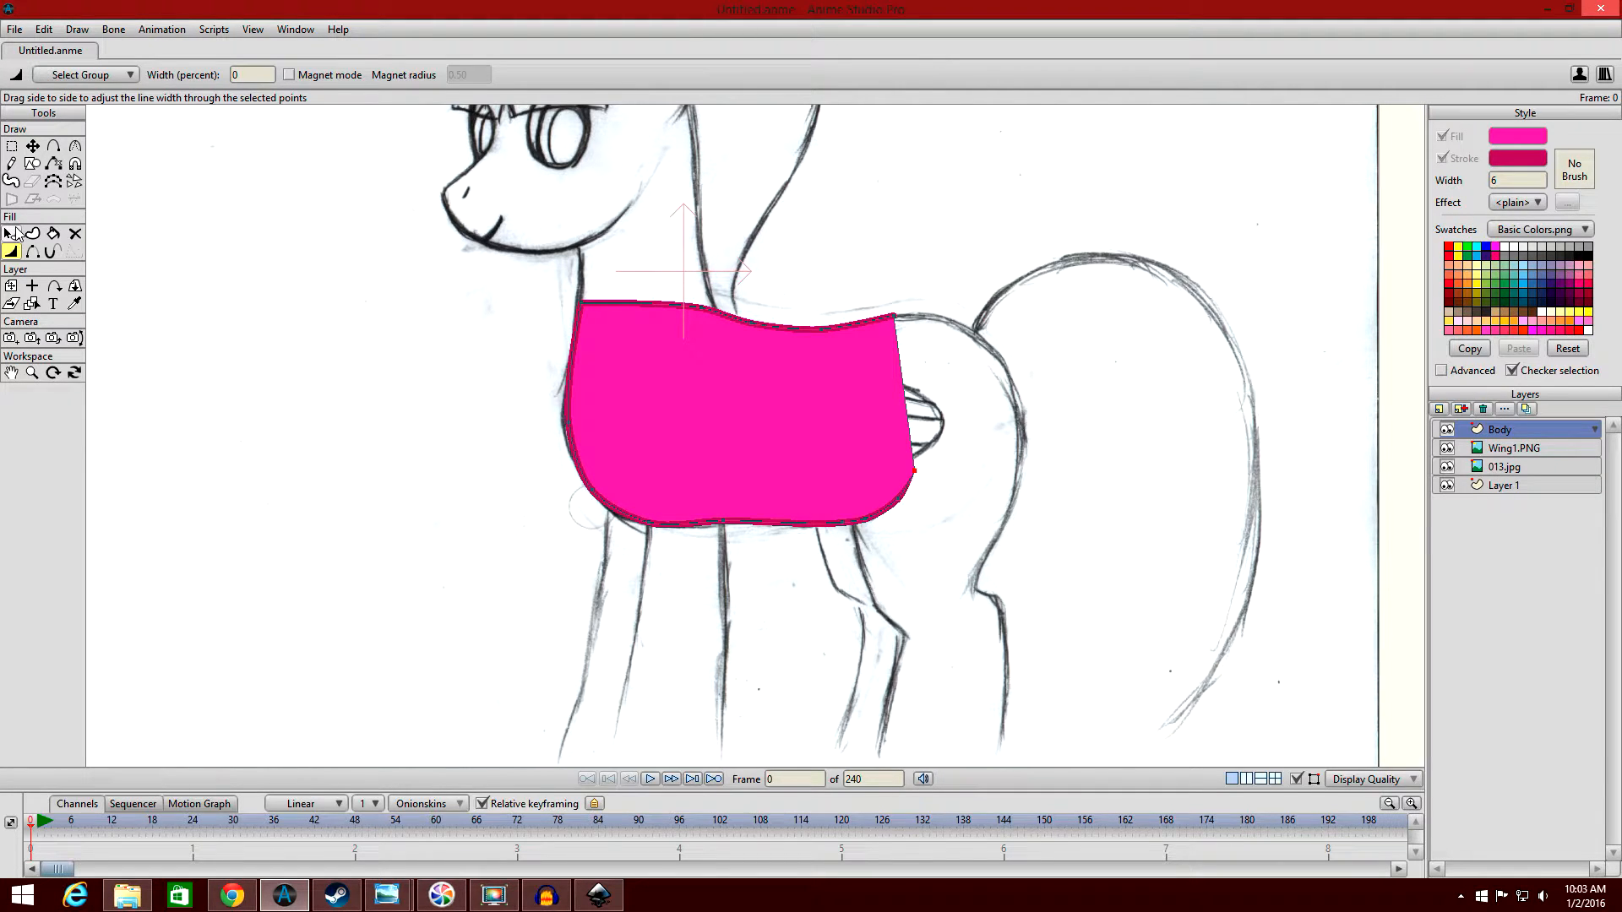
# Select the body shape, try changing its fill colour in the colour picker, and deselect the shape.
pyautogui.click(12, 234)
pyautogui.click(833, 434)
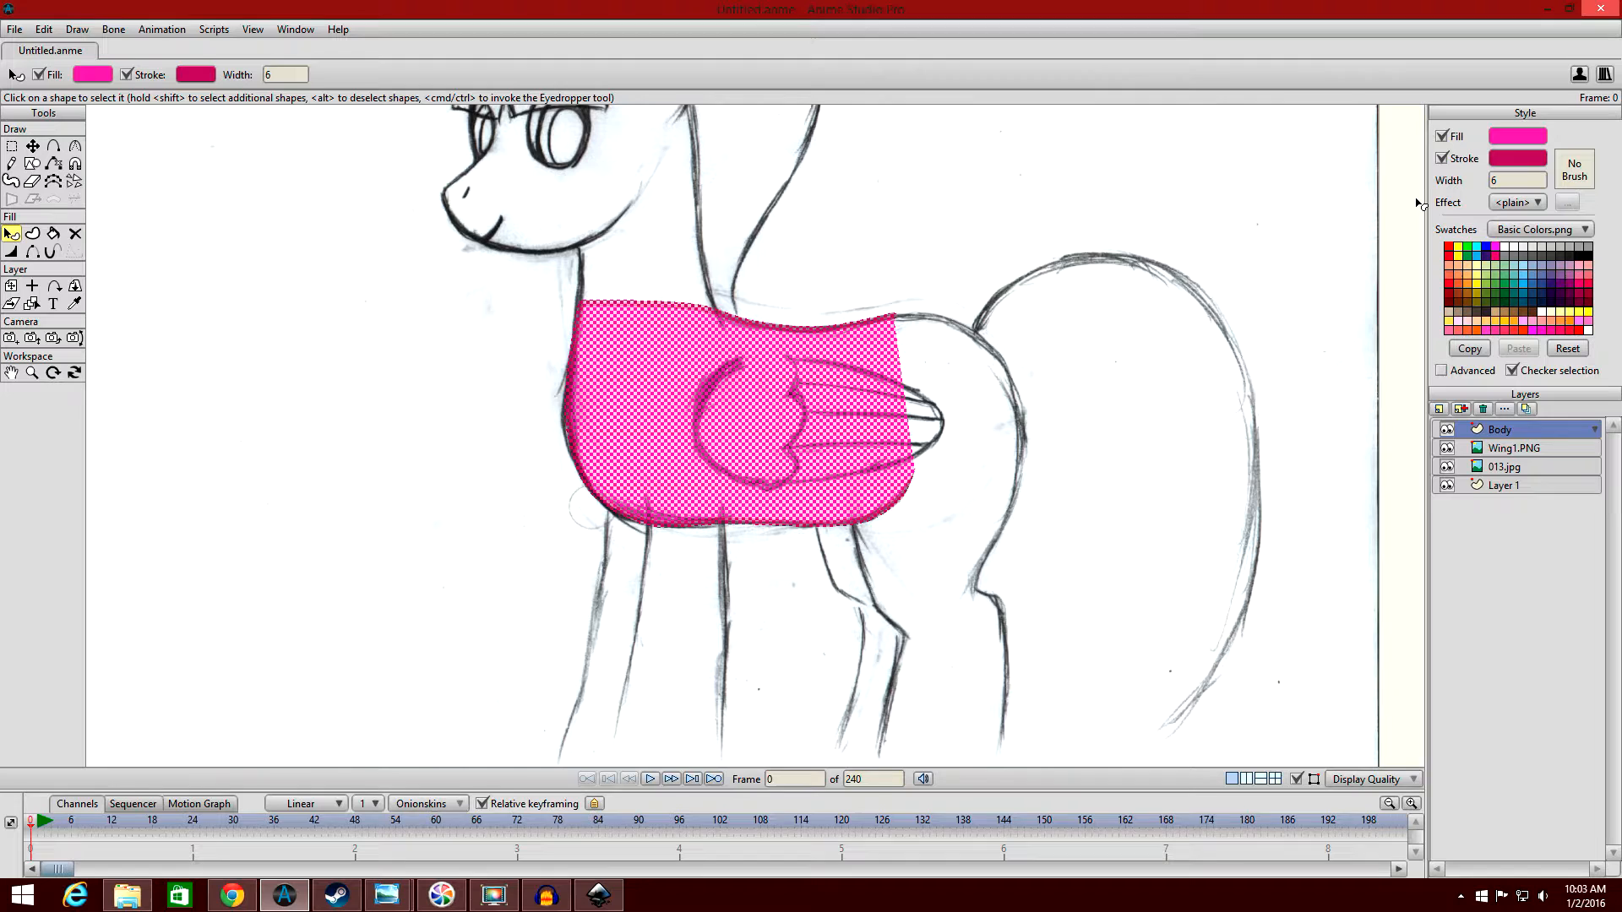
pyautogui.click(1510, 136)
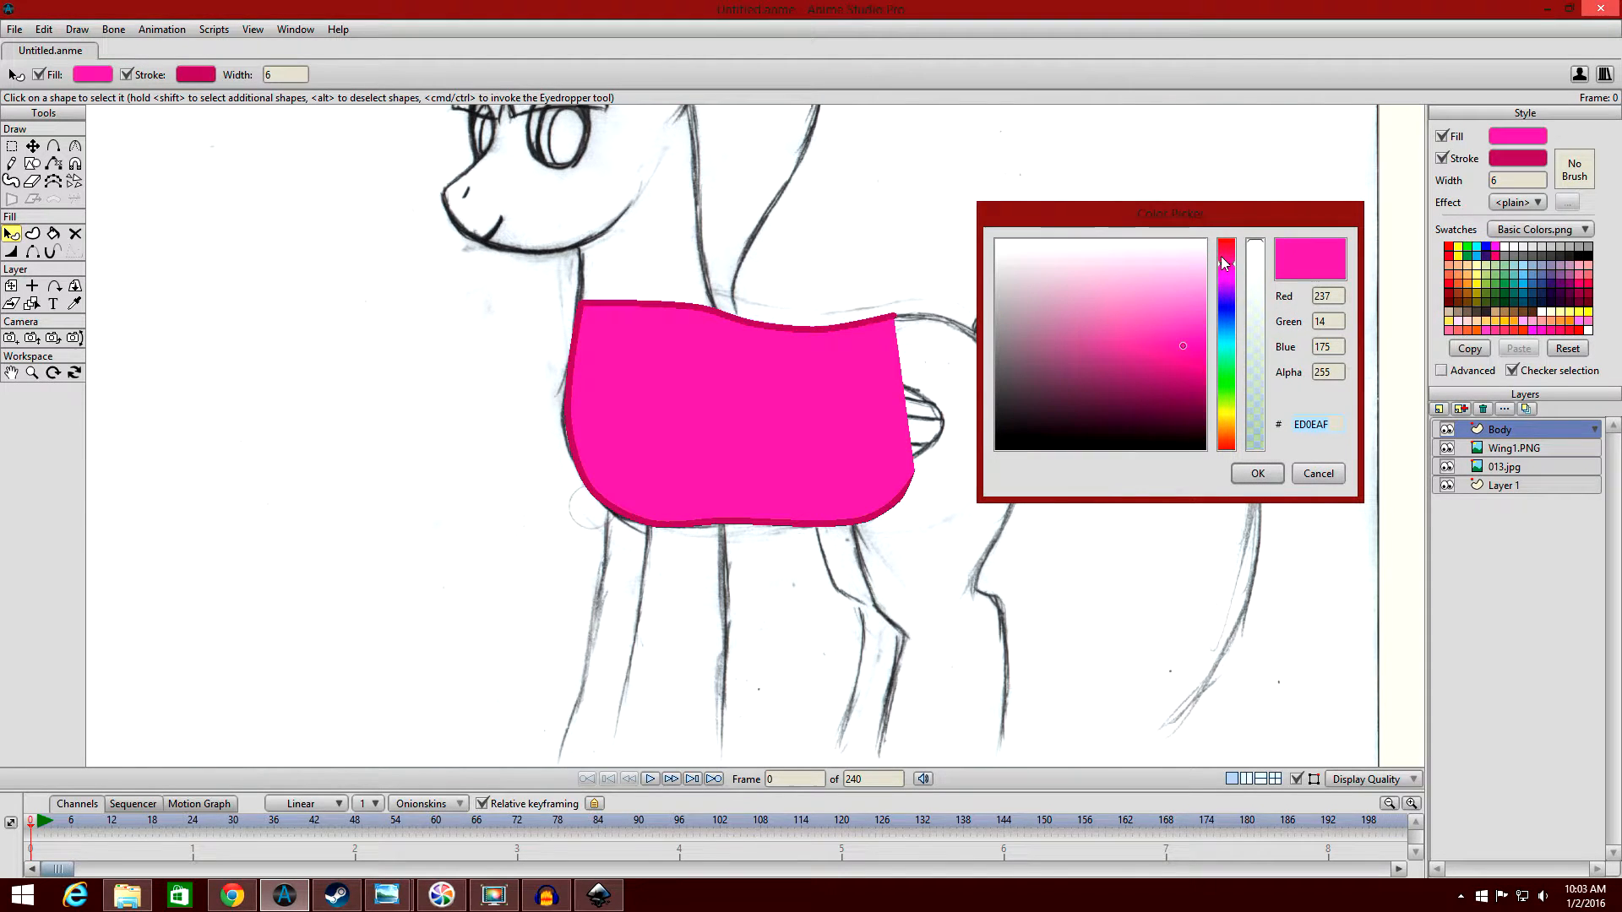
pyautogui.moveTo(1232, 268); pyautogui.dragTo(1267, 272)
pyautogui.click(1316, 473)
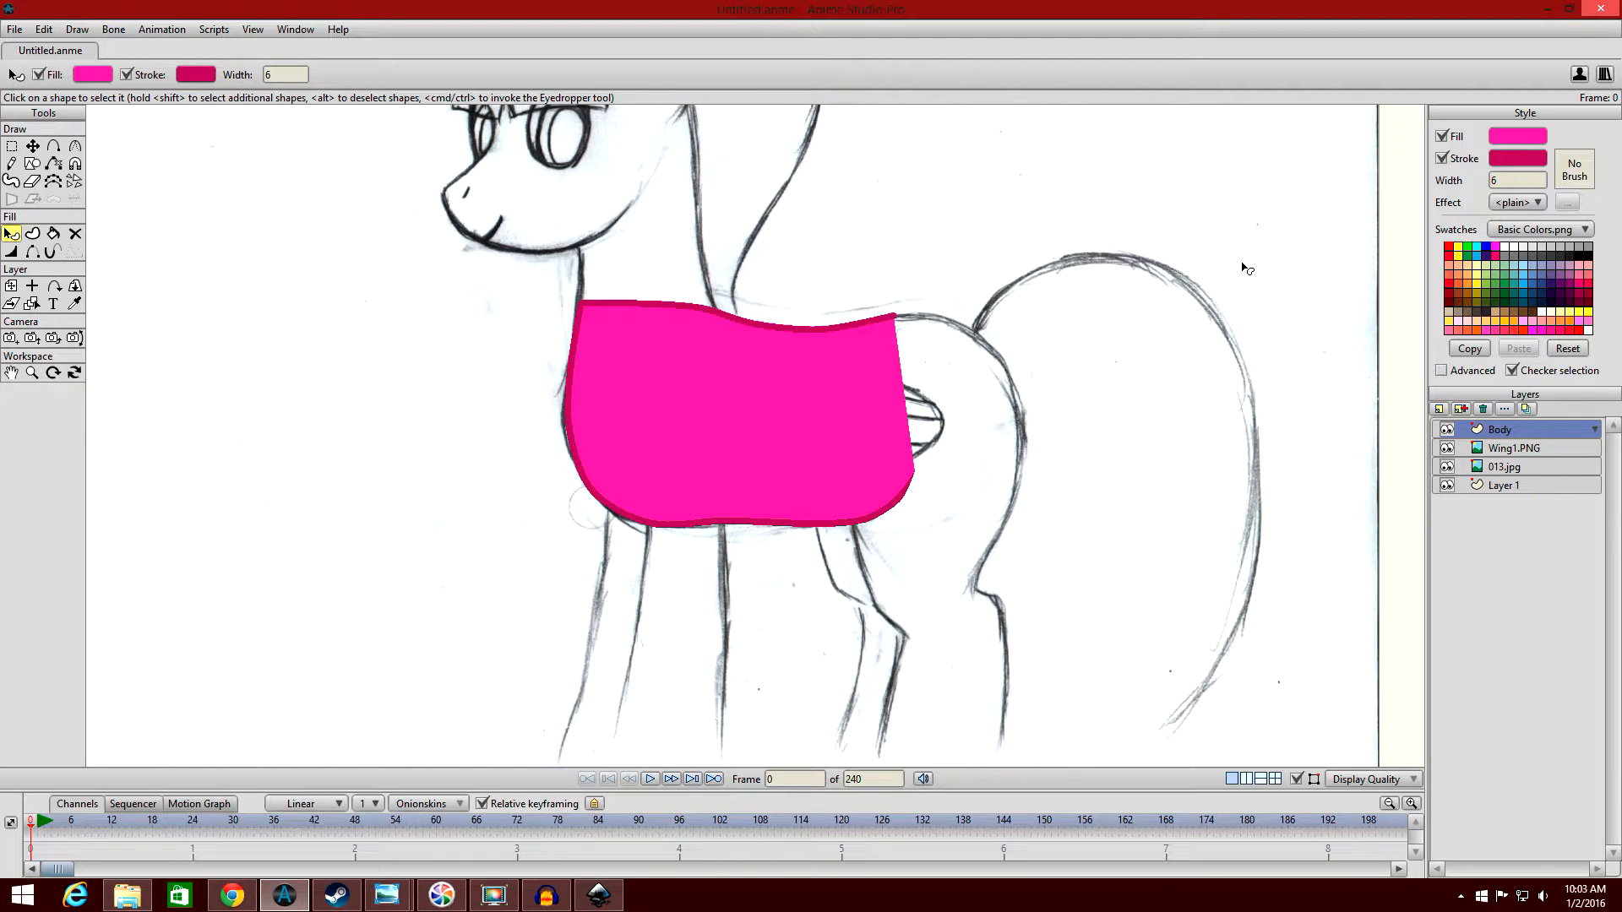
pyautogui.scroll(-2, 974, 217)
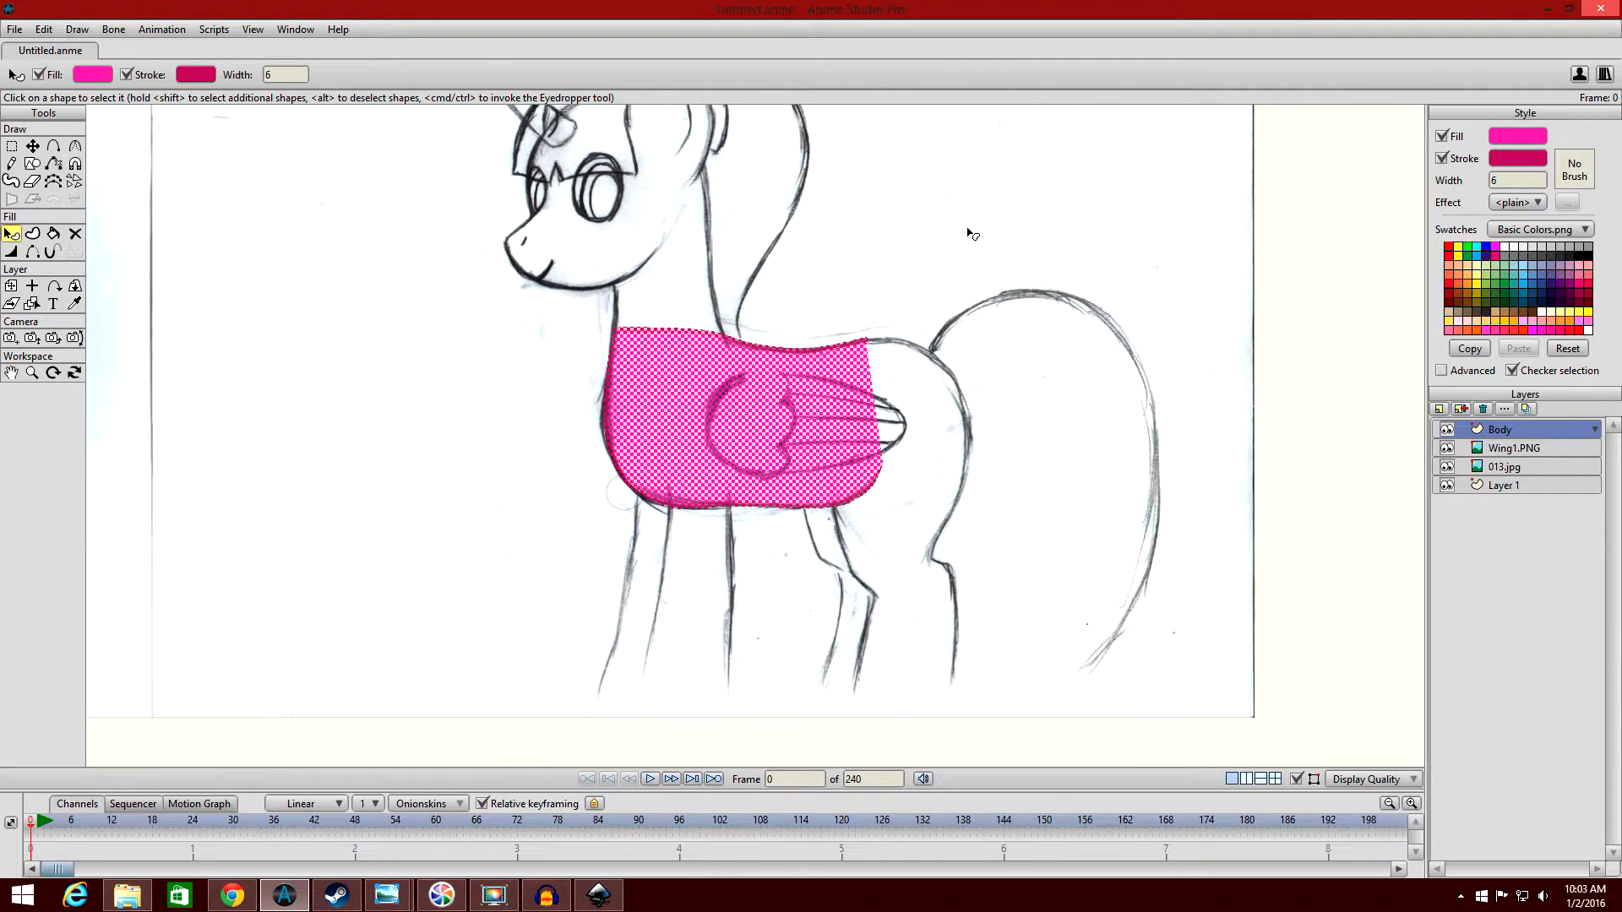
pyautogui.click(748, 227)
pyautogui.scroll(1, 746, 220)
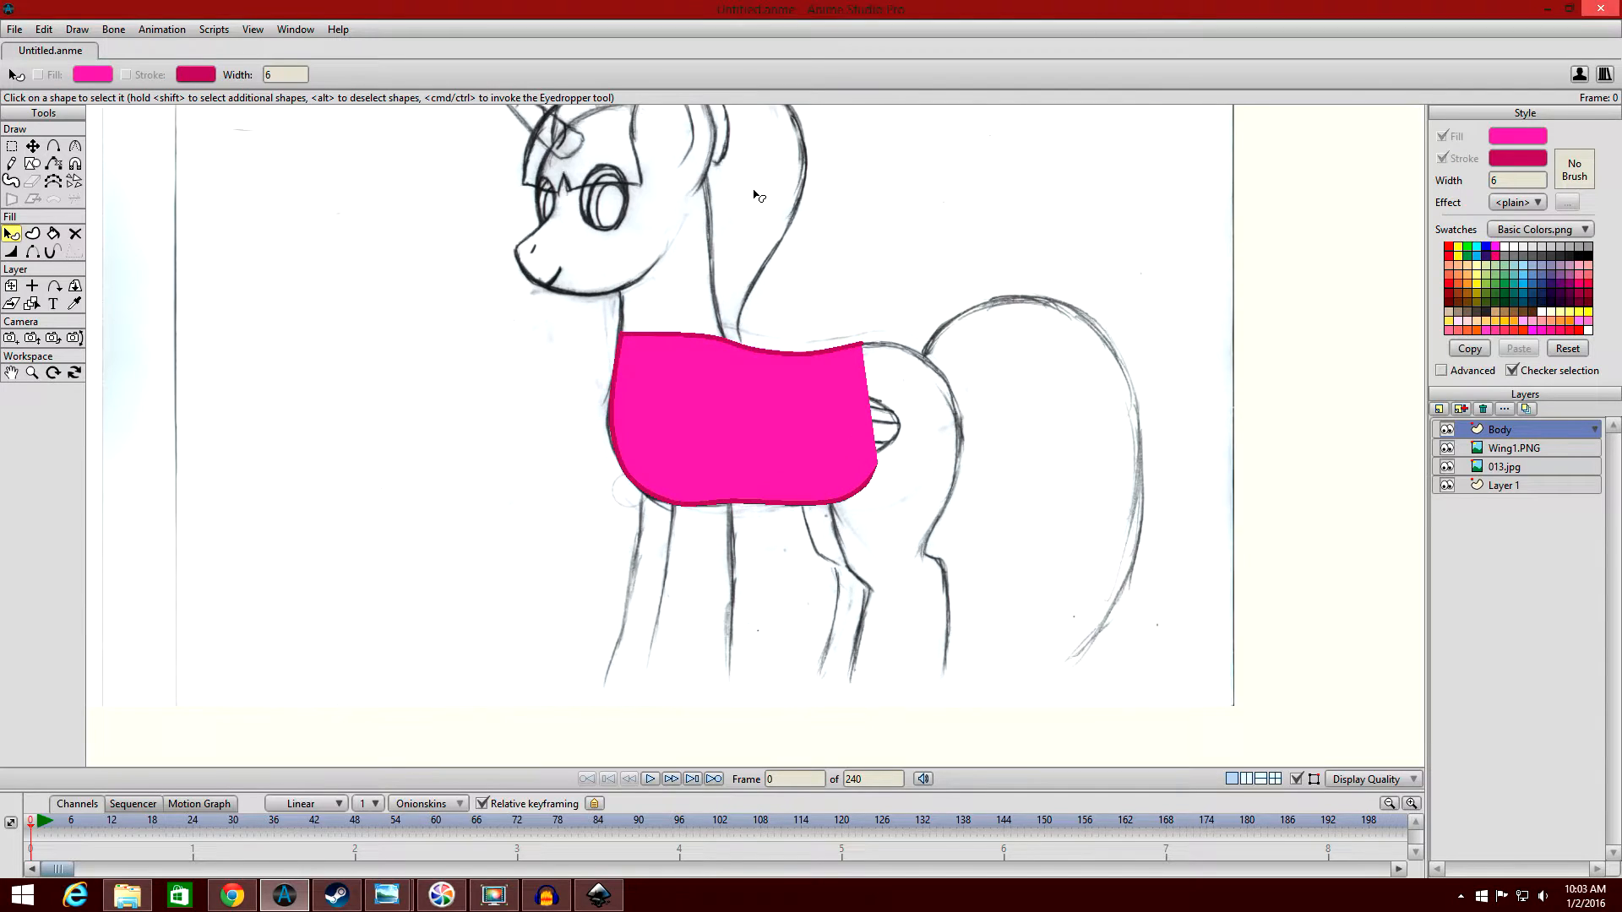
pyautogui.scroll(-1, 726, 186)
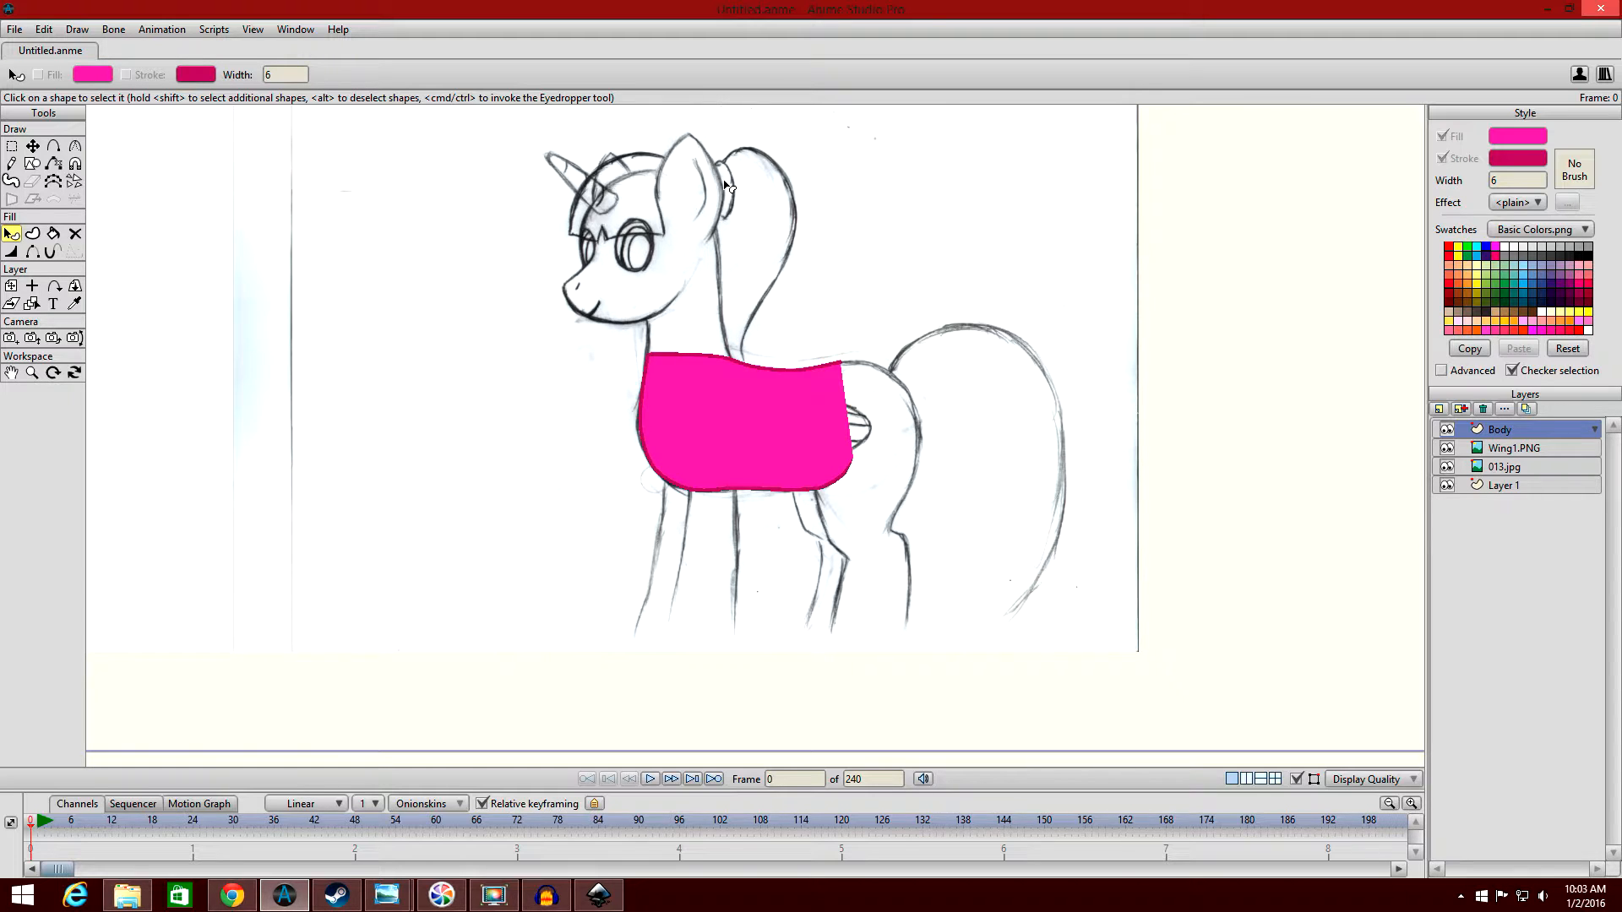
pyautogui.scroll(2, 891, 220)
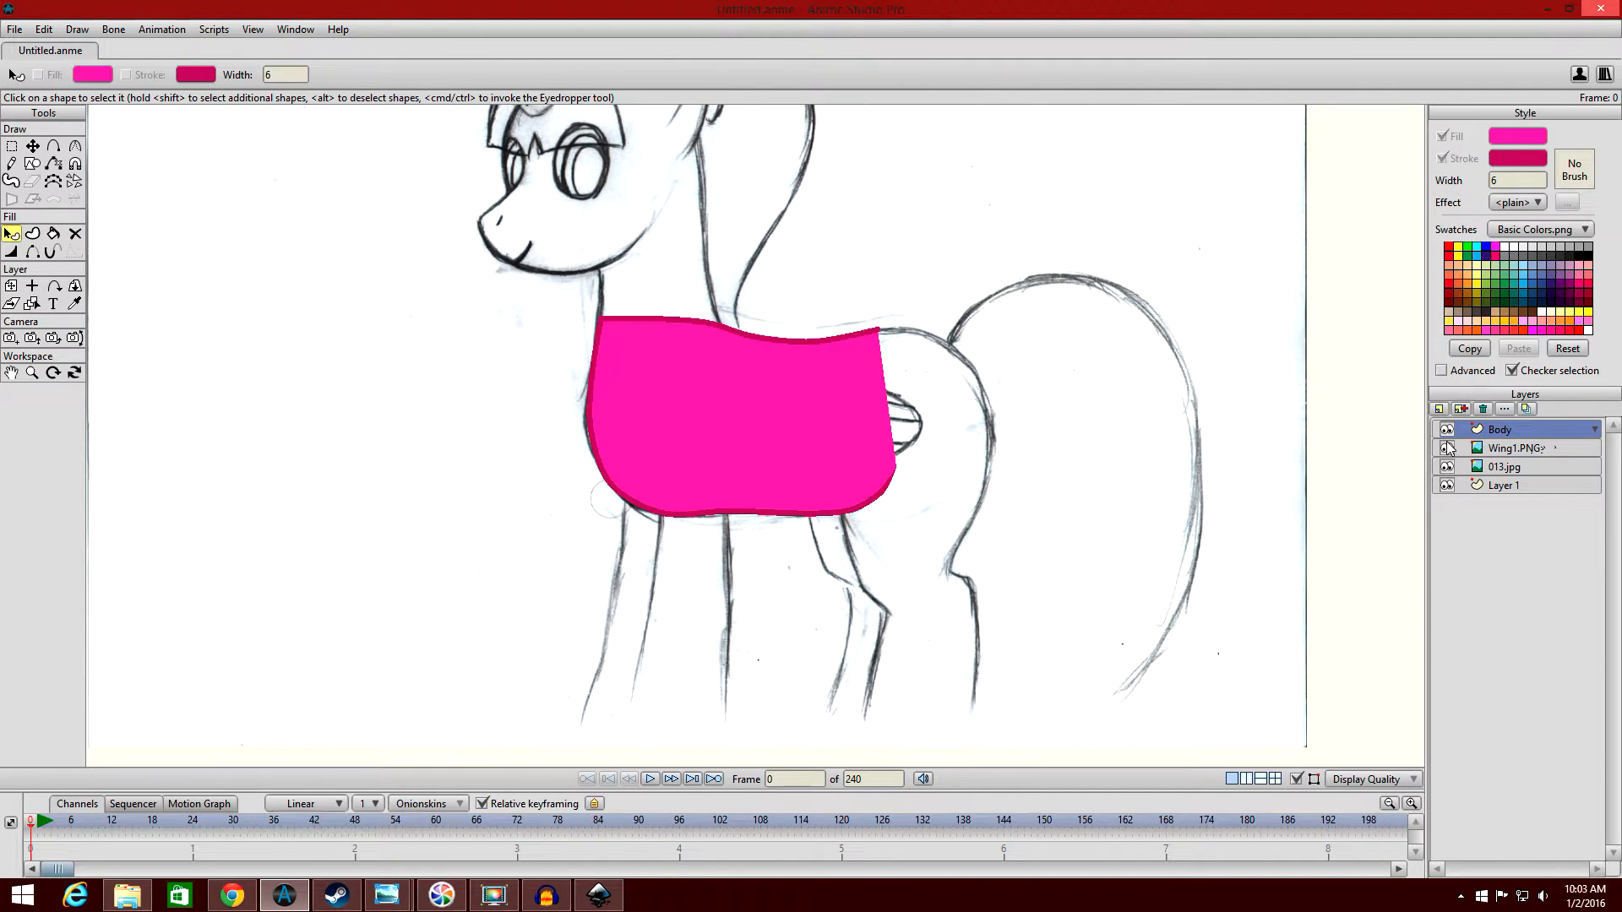
pyautogui.scroll(-3, 782, 397)
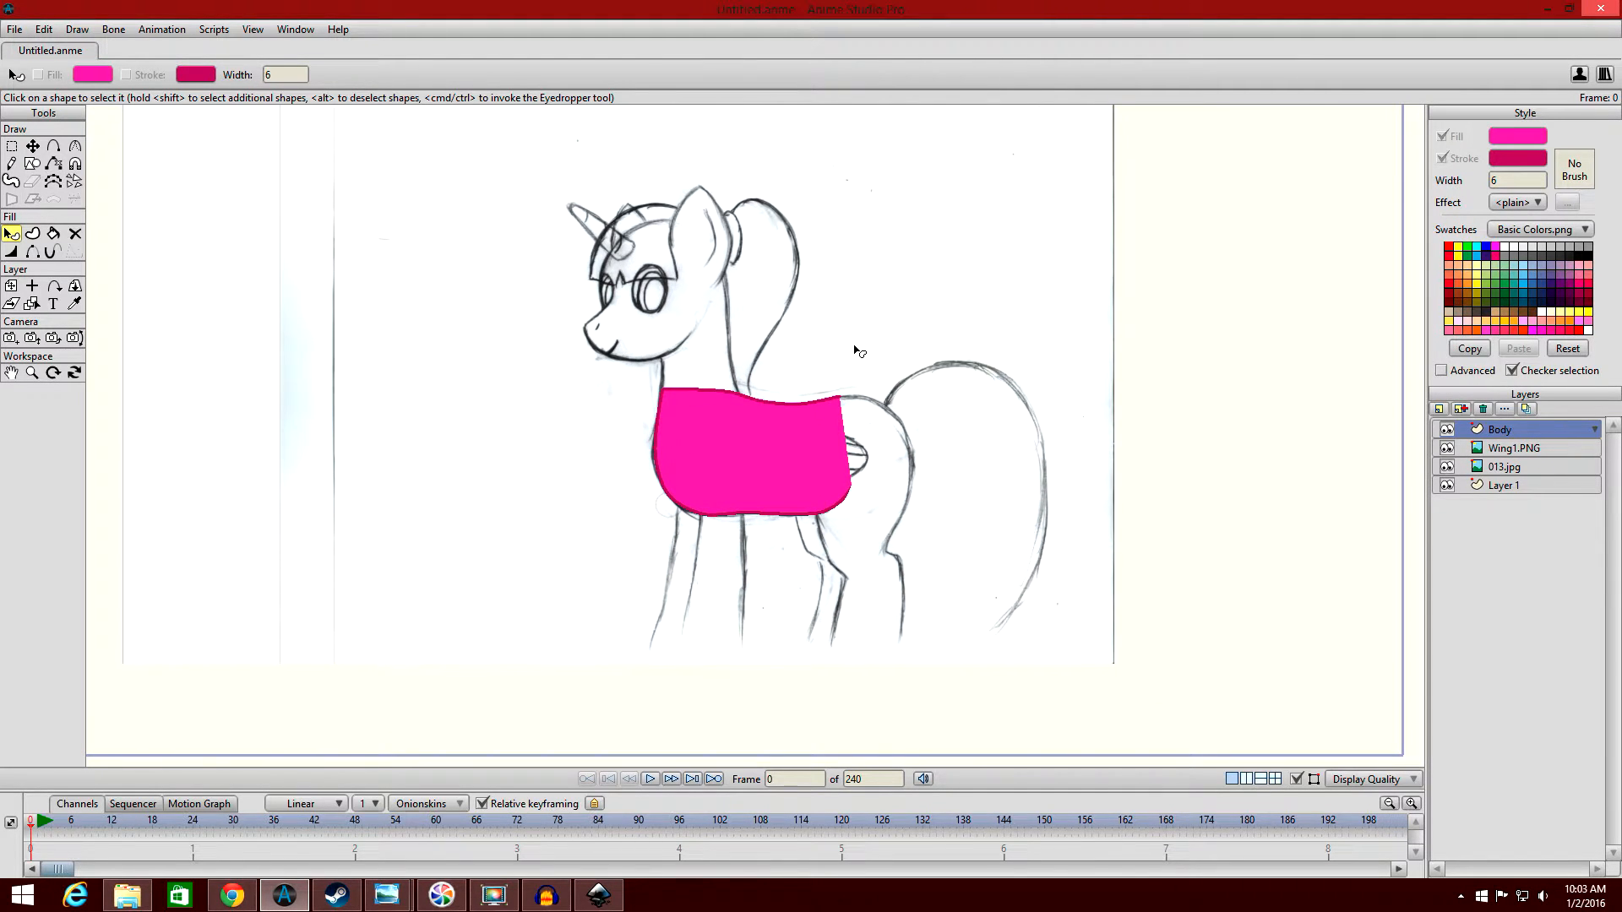
# Hide the Body layer so that only the pony sketch and the wing image remain on the canvas.
pyautogui.click(1446, 430)
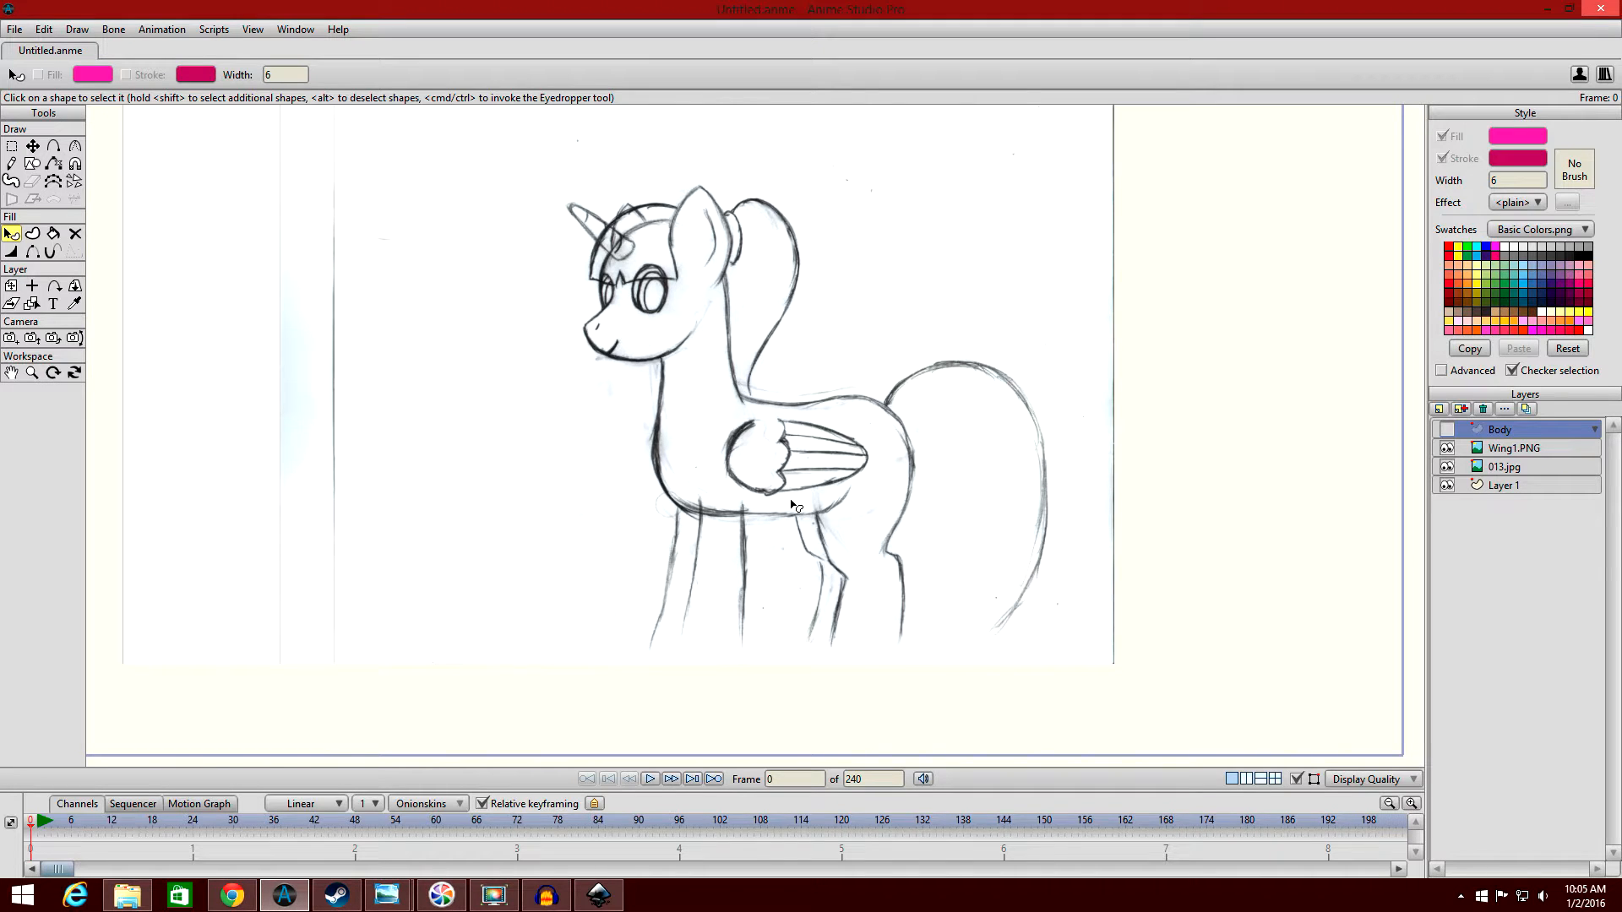
pyautogui.scroll(-3, 802, 504)
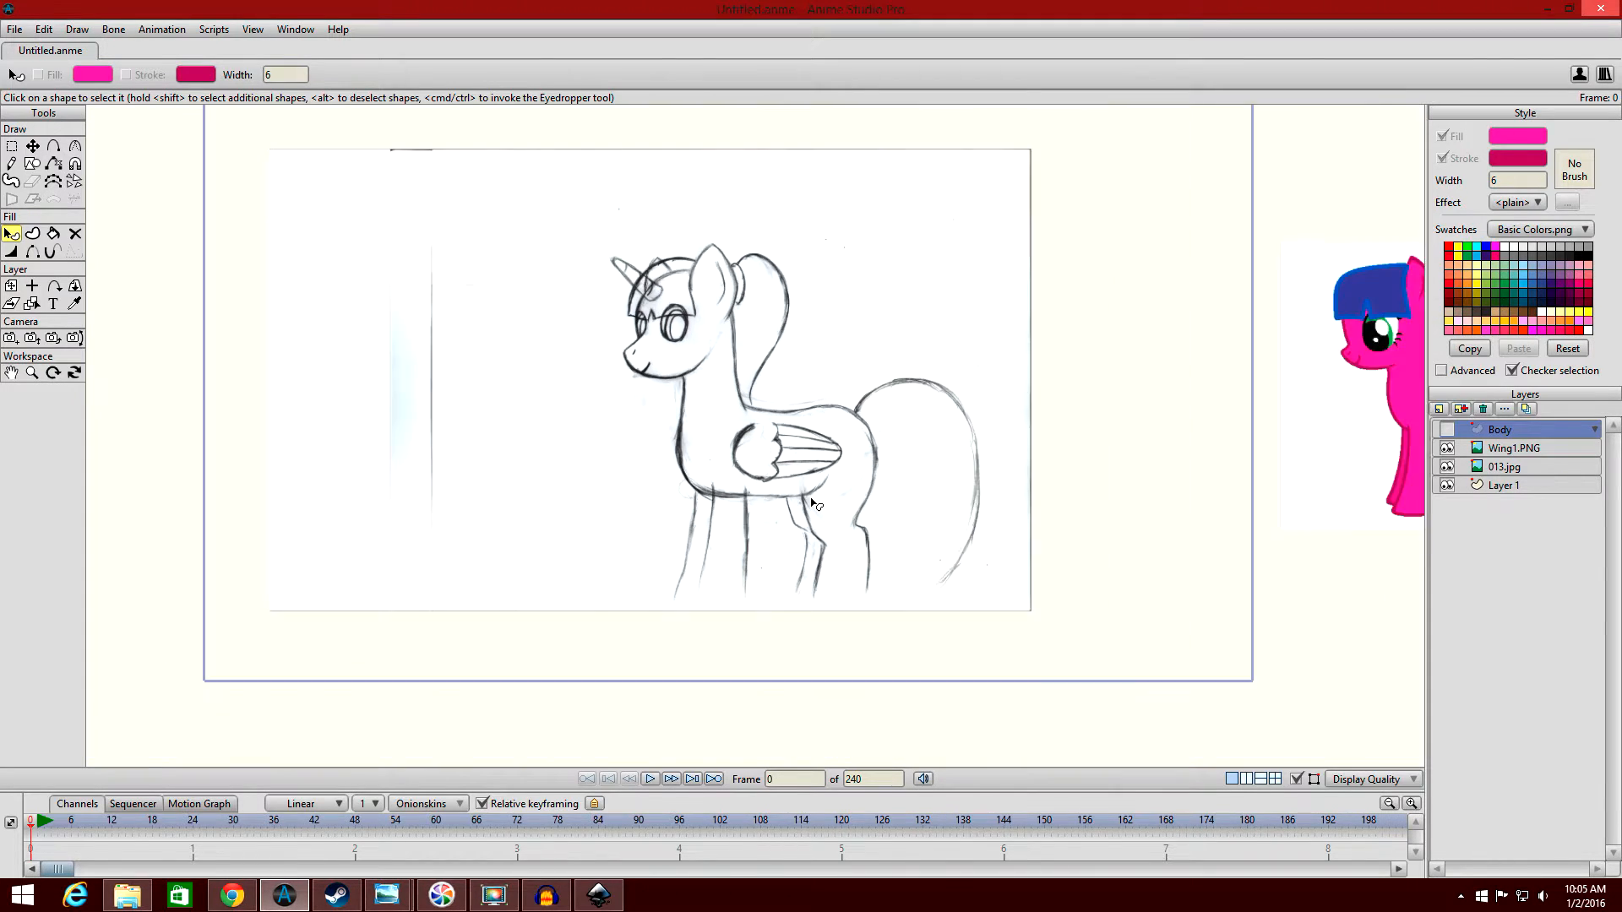
pyautogui.scroll(1, 815, 504)
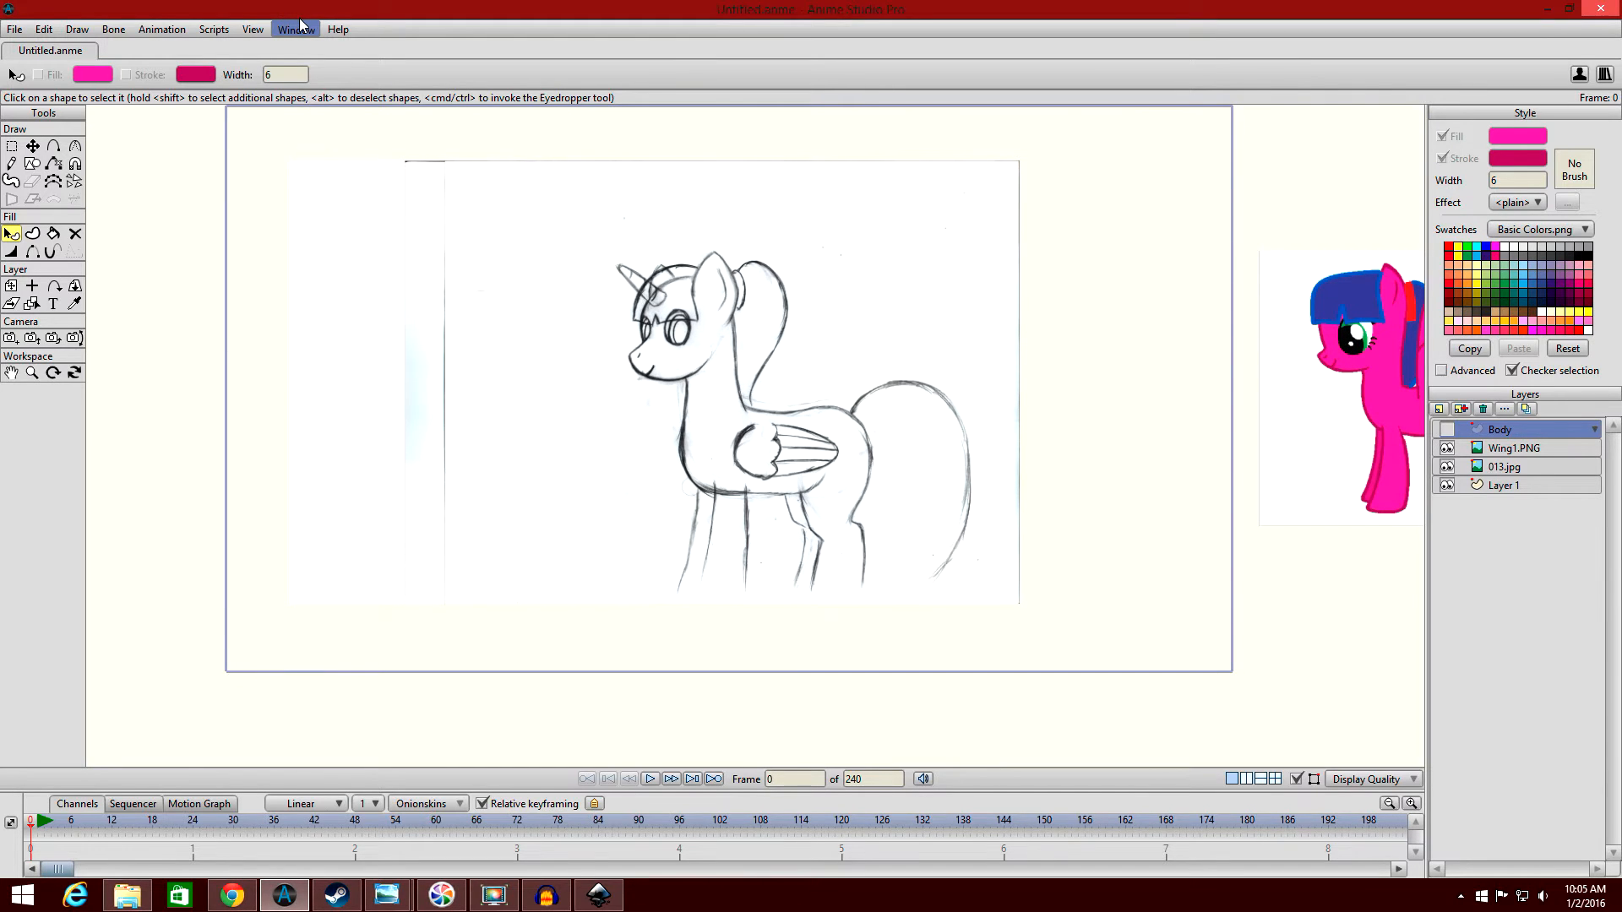
# Add the PinkiePie character from the My Characters folder of the Content Library to the project, and close the library.
pyautogui.click(300, 25)
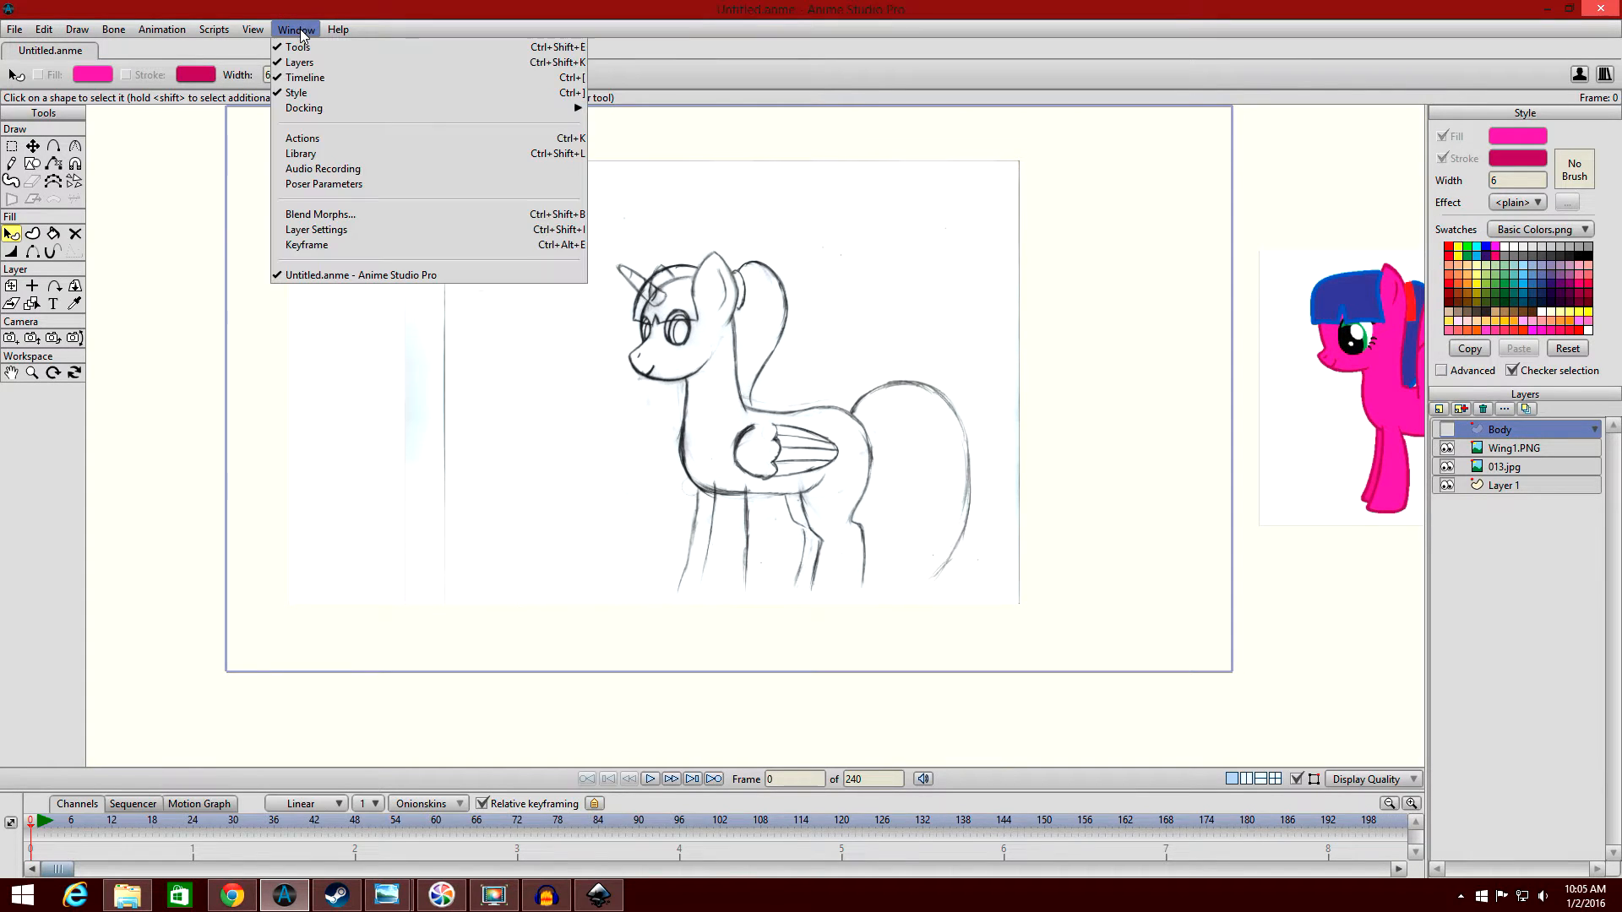
pyautogui.click(328, 154)
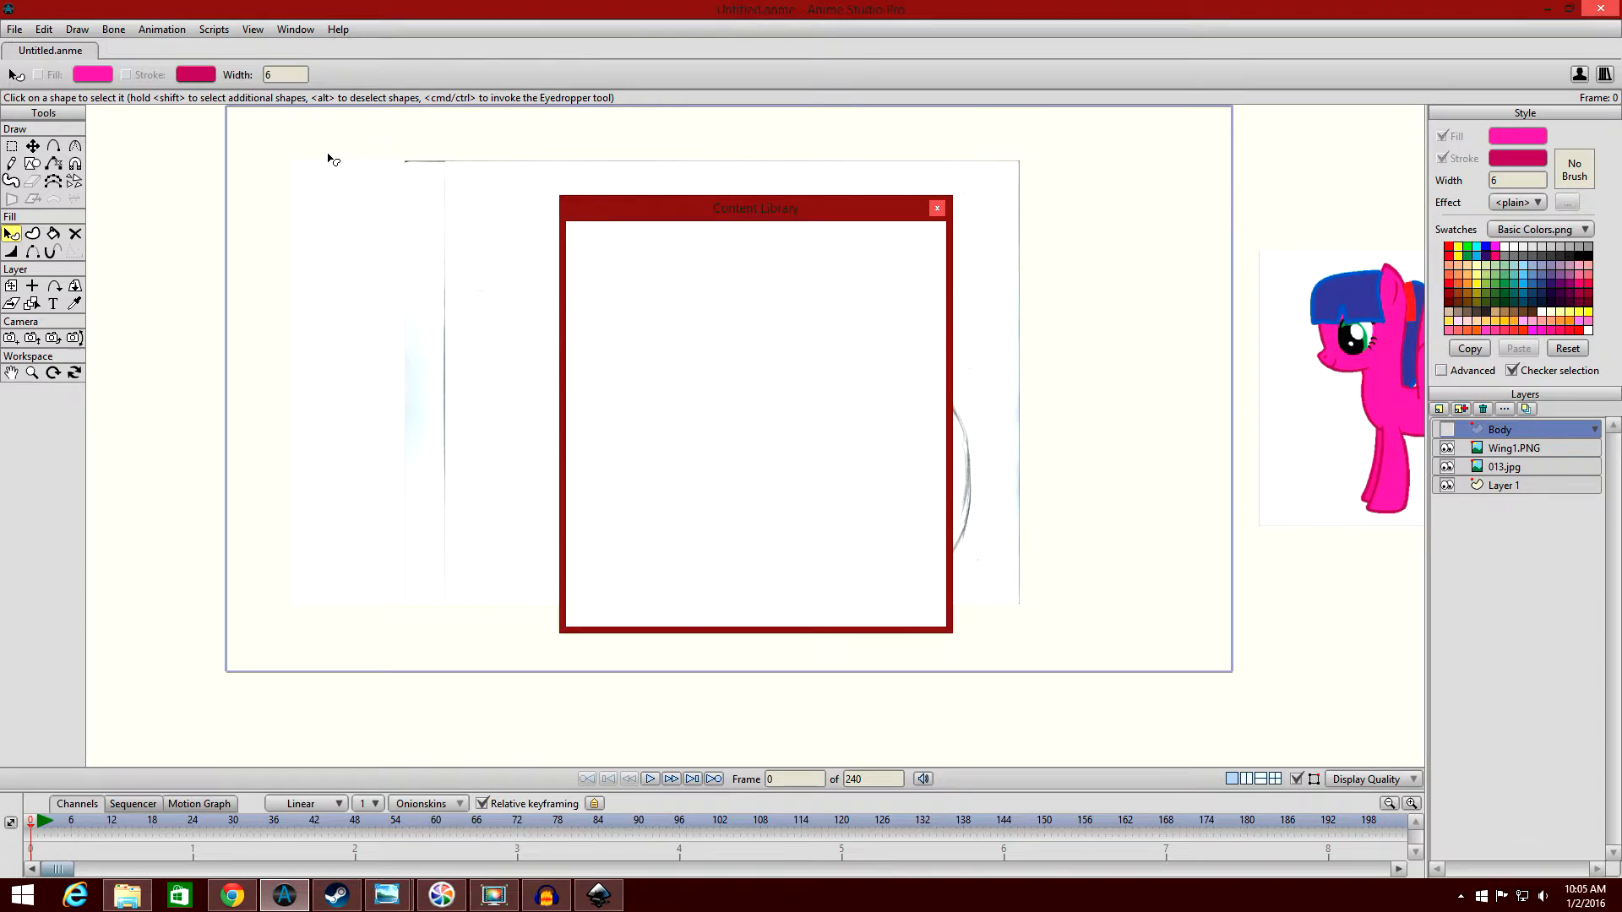
pyautogui.moveTo(785, 217); pyautogui.dragTo(437, 199)
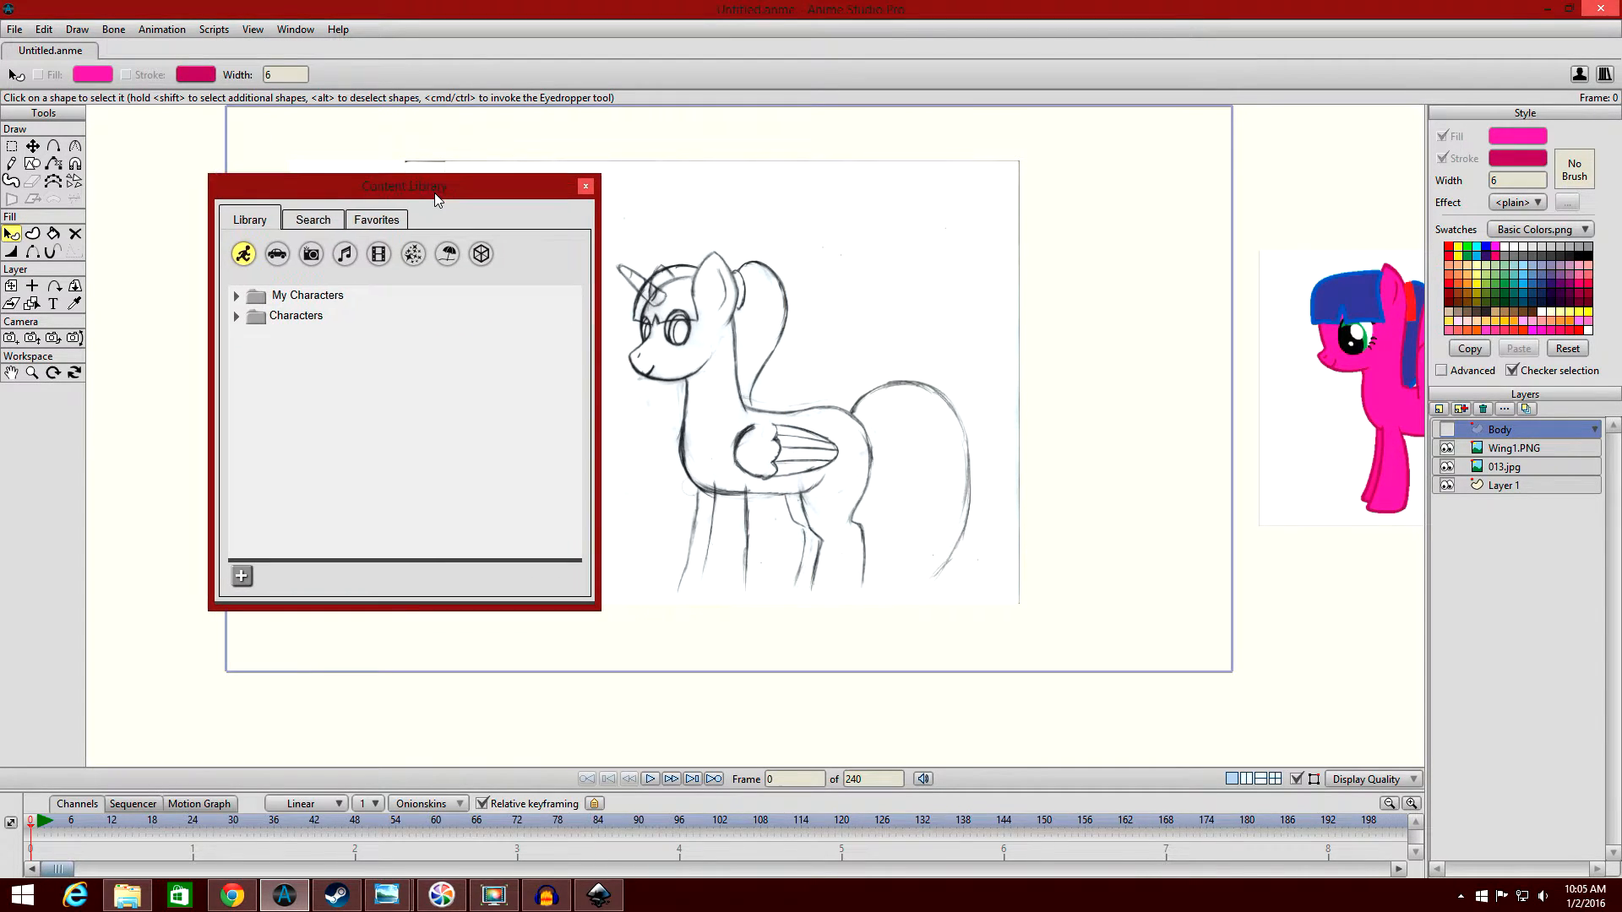
pyautogui.click(236, 296)
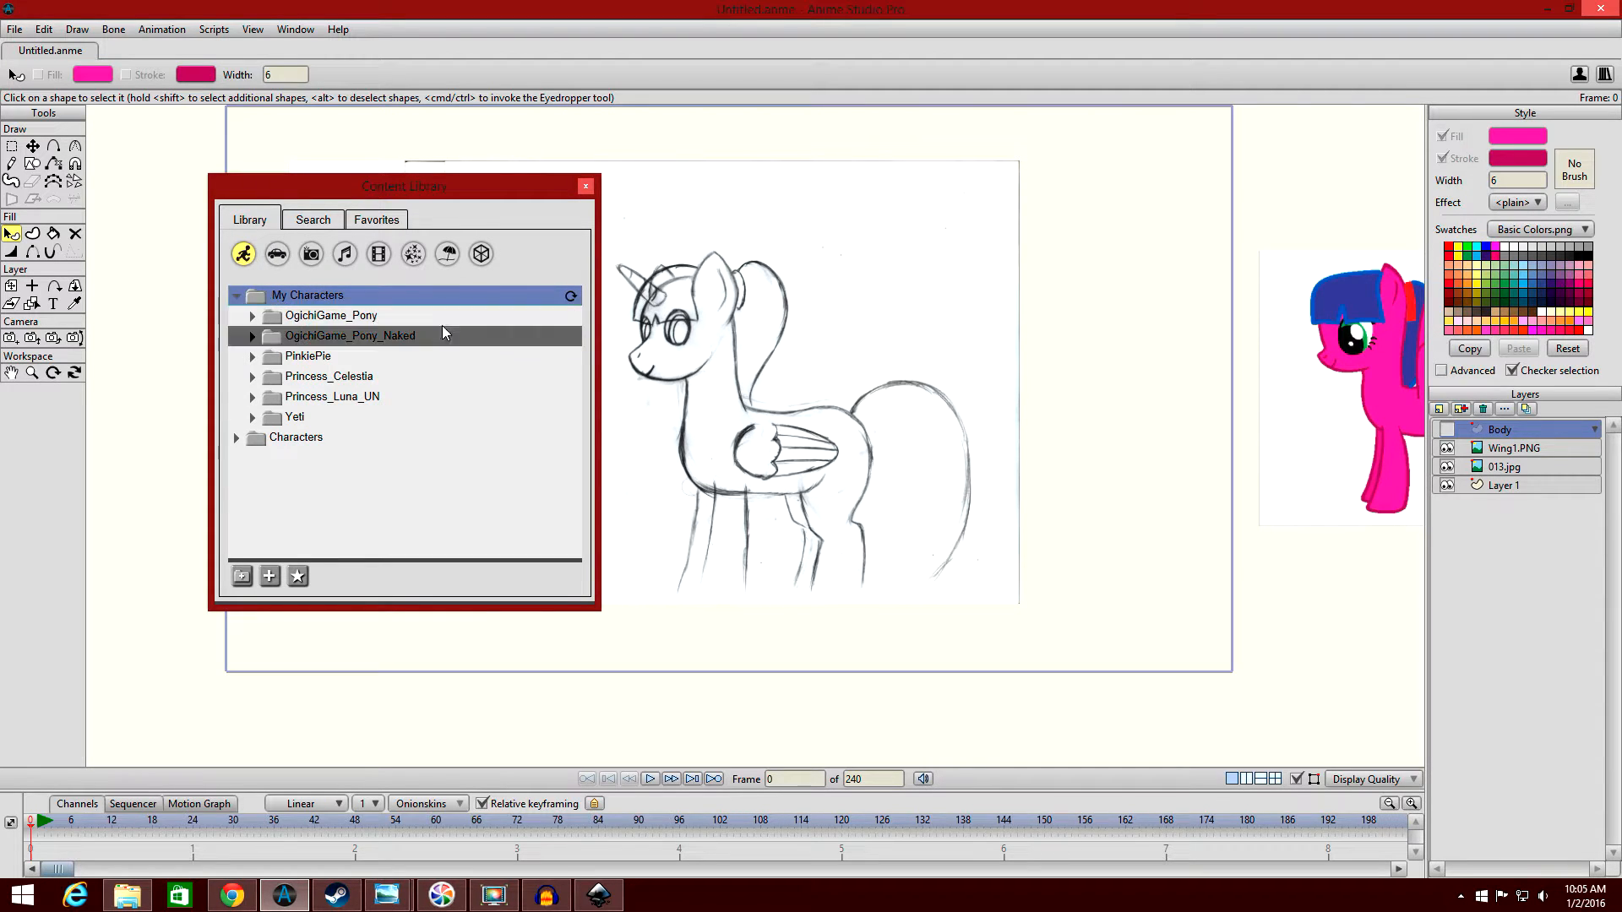
pyautogui.click(397, 355)
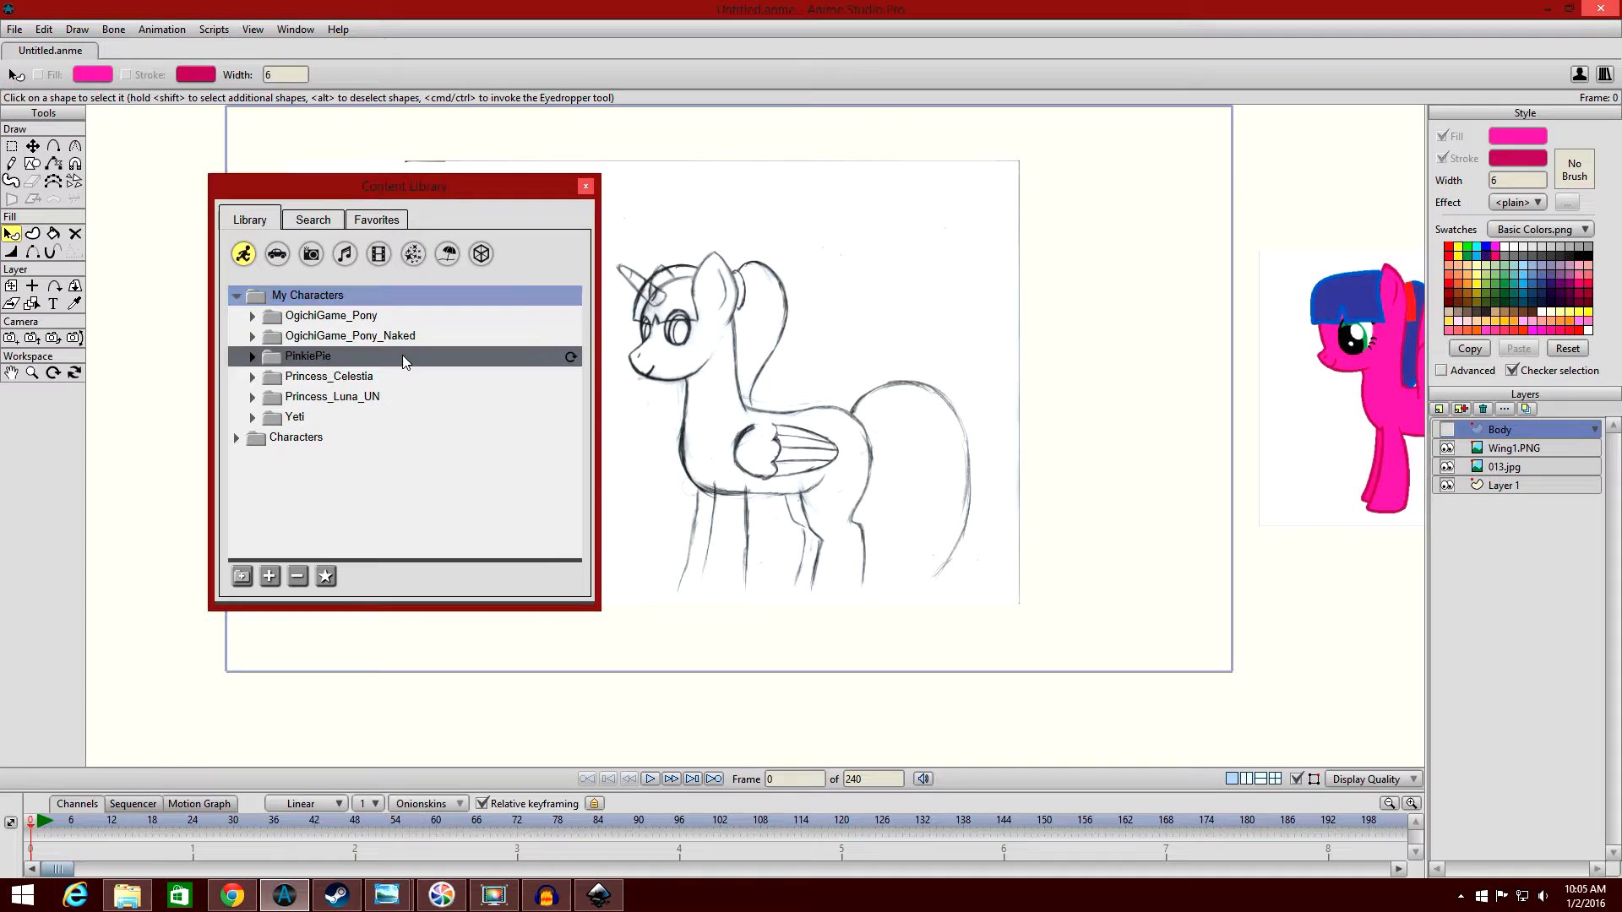
pyautogui.click(250, 359)
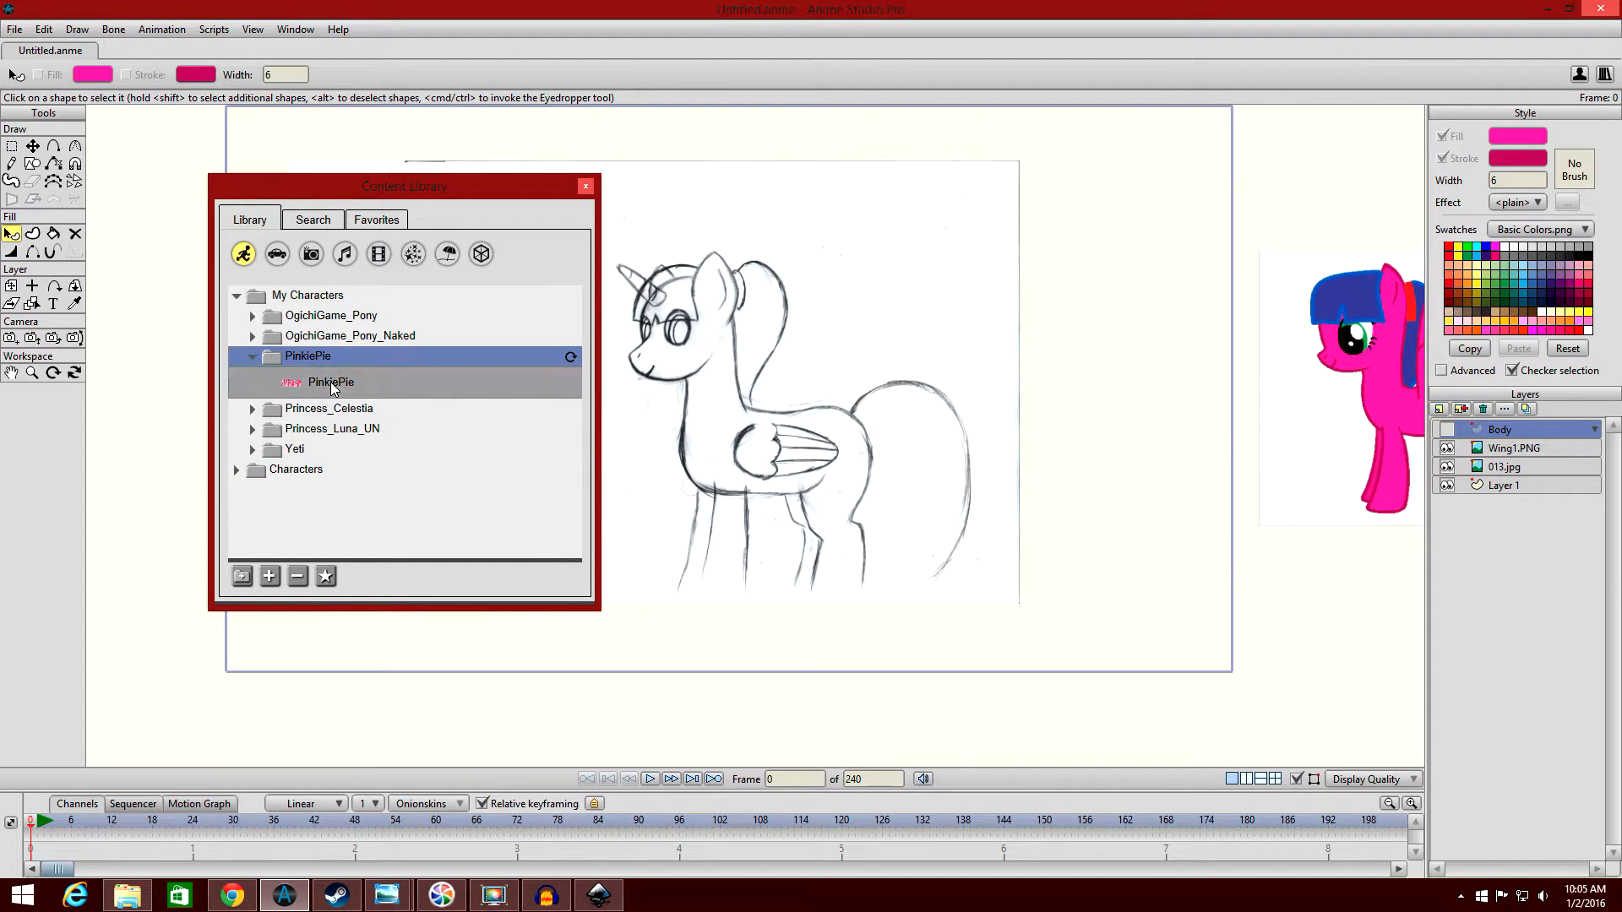
pyautogui.click(331, 382)
pyautogui.click(272, 581)
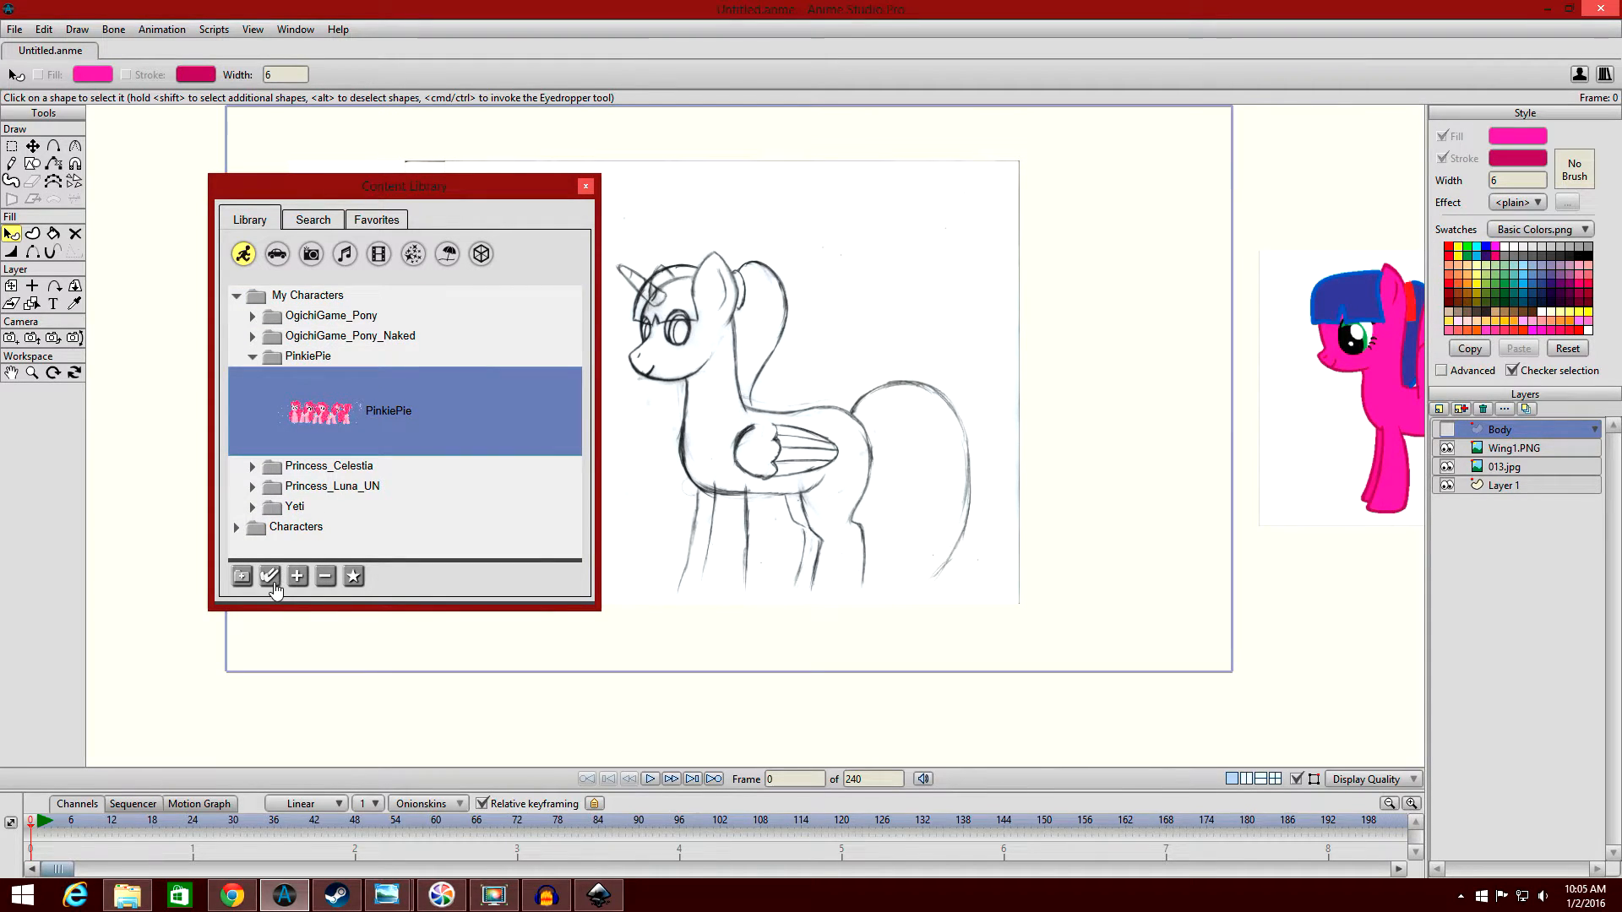
pyautogui.click(586, 186)
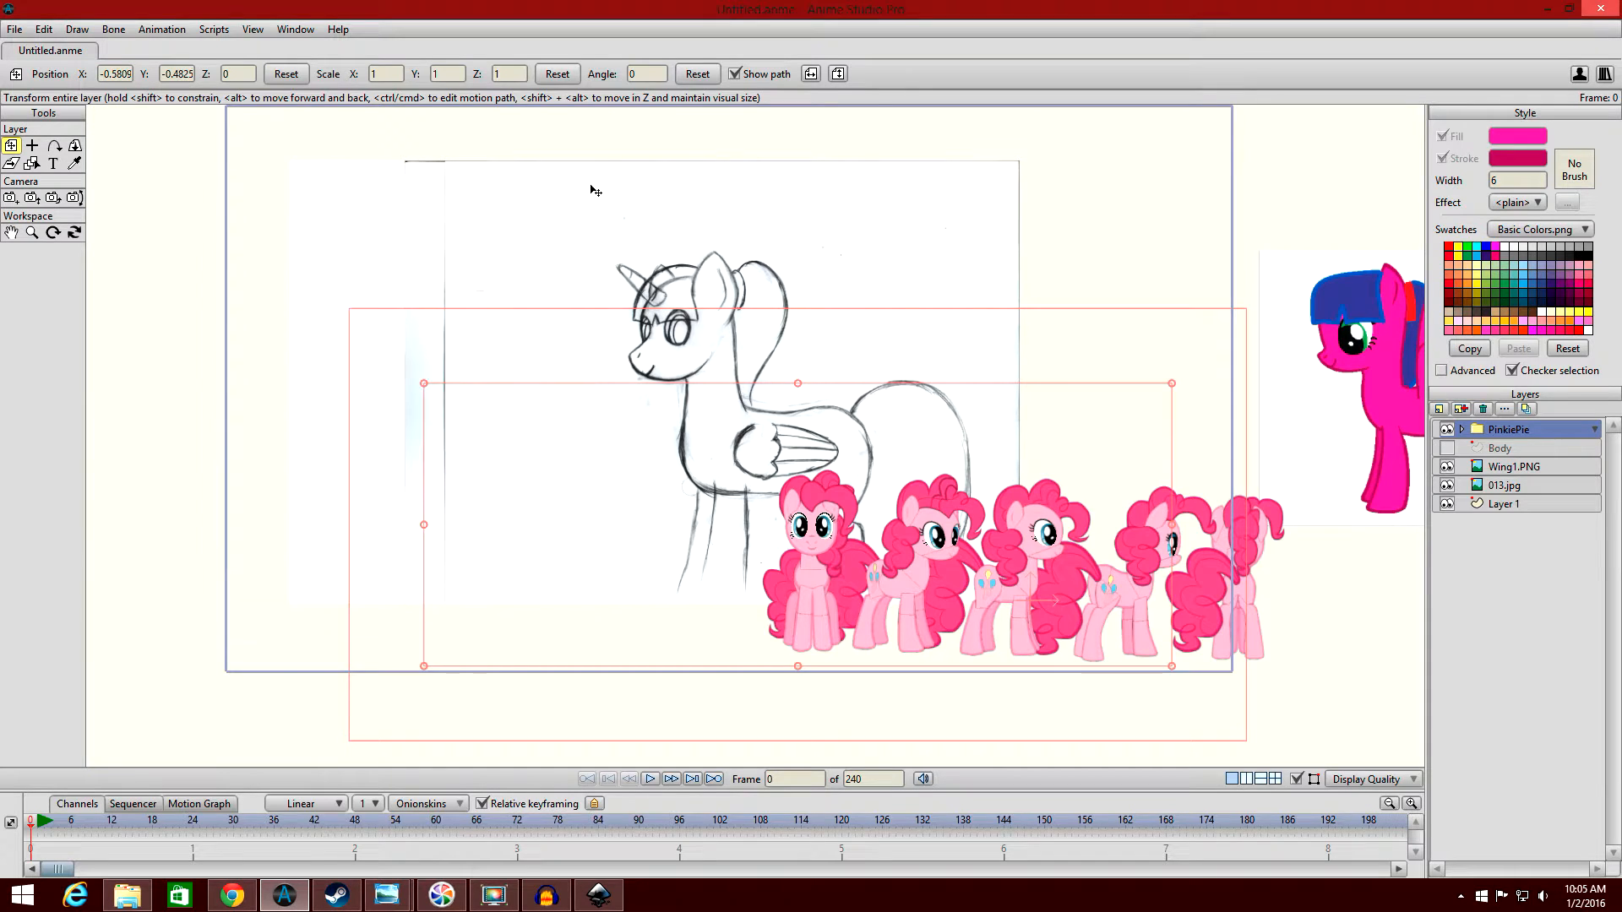
# Move the PinkiePie layer over the sketch to position X -1.8052, Y 0.1334.
pyautogui.scroll(-1, 553, 232)
pyautogui.moveTo(971, 463); pyautogui.dragTo(694, 325)
pyautogui.scroll(4, 701, 329)
pyautogui.scroll(-1, 701, 329)
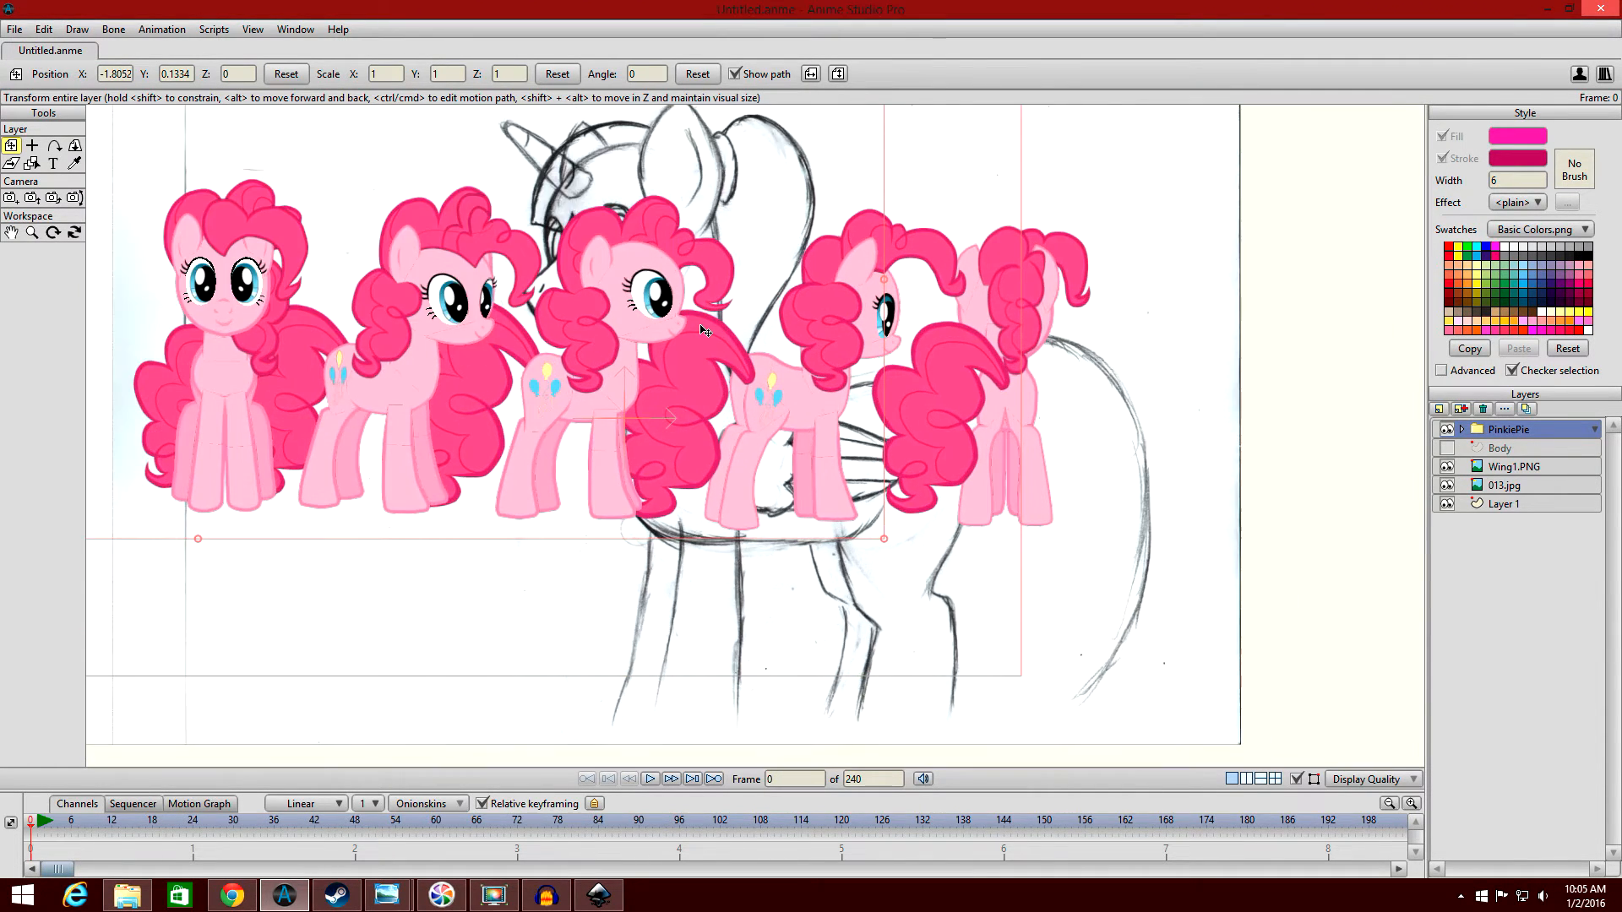
pyautogui.scroll(-3, 701, 329)
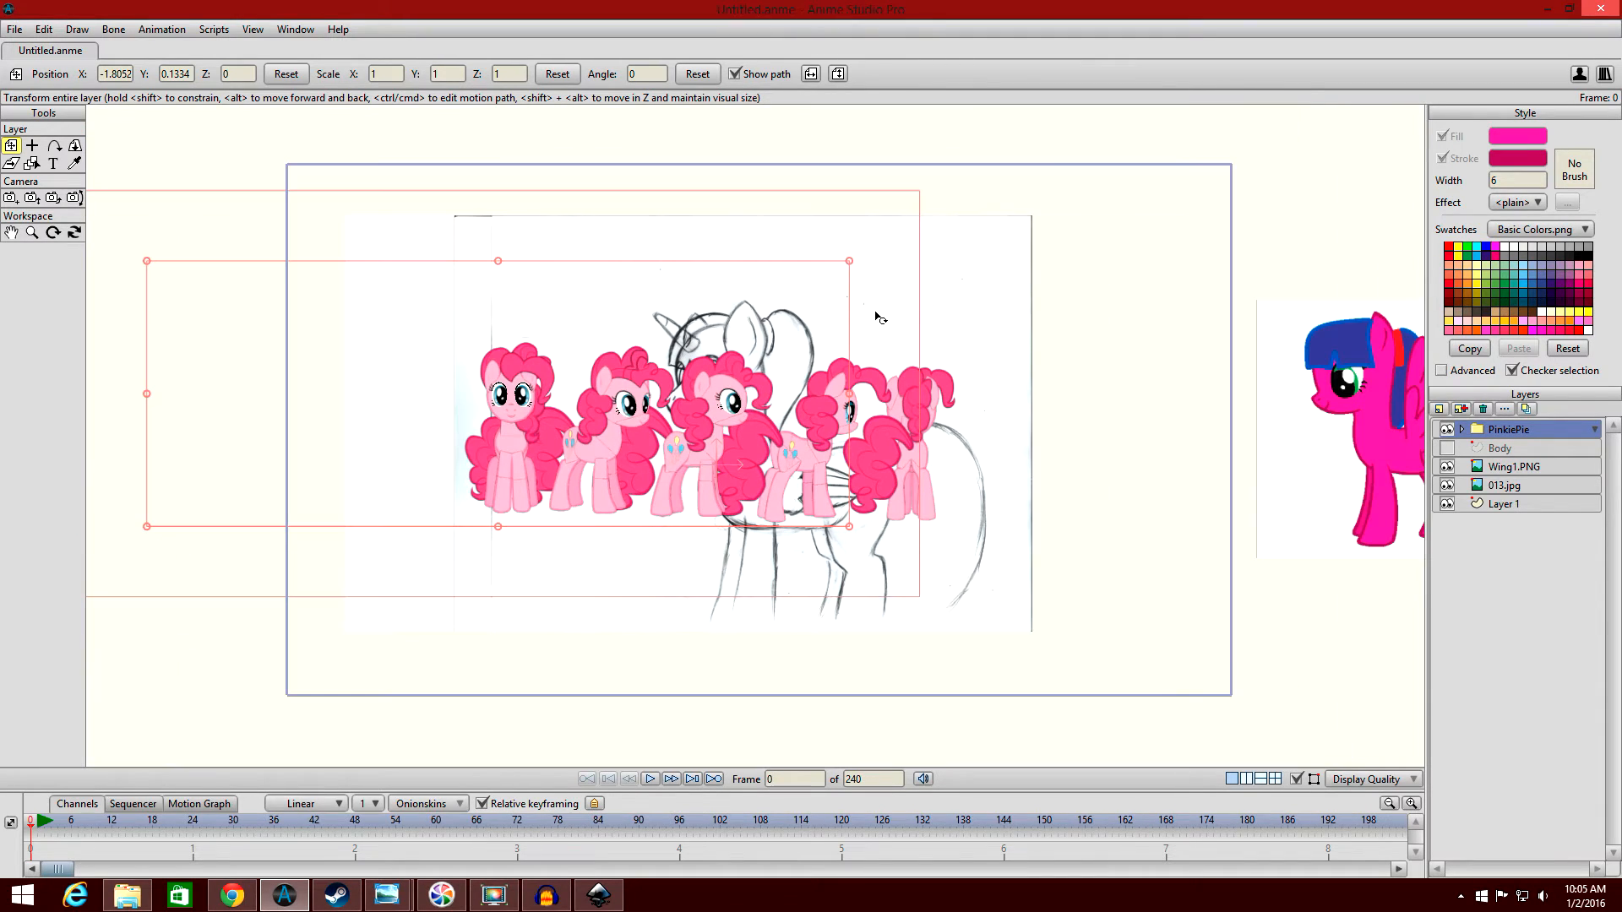
# Try enlarging the PinkiePie layer to a uniform scale of 3.9662 and inspect the ponies up close.
pyautogui.moveTo(851, 266); pyautogui.dragTo(1539, 111)
pyautogui.scroll(-2, 1132, 269)
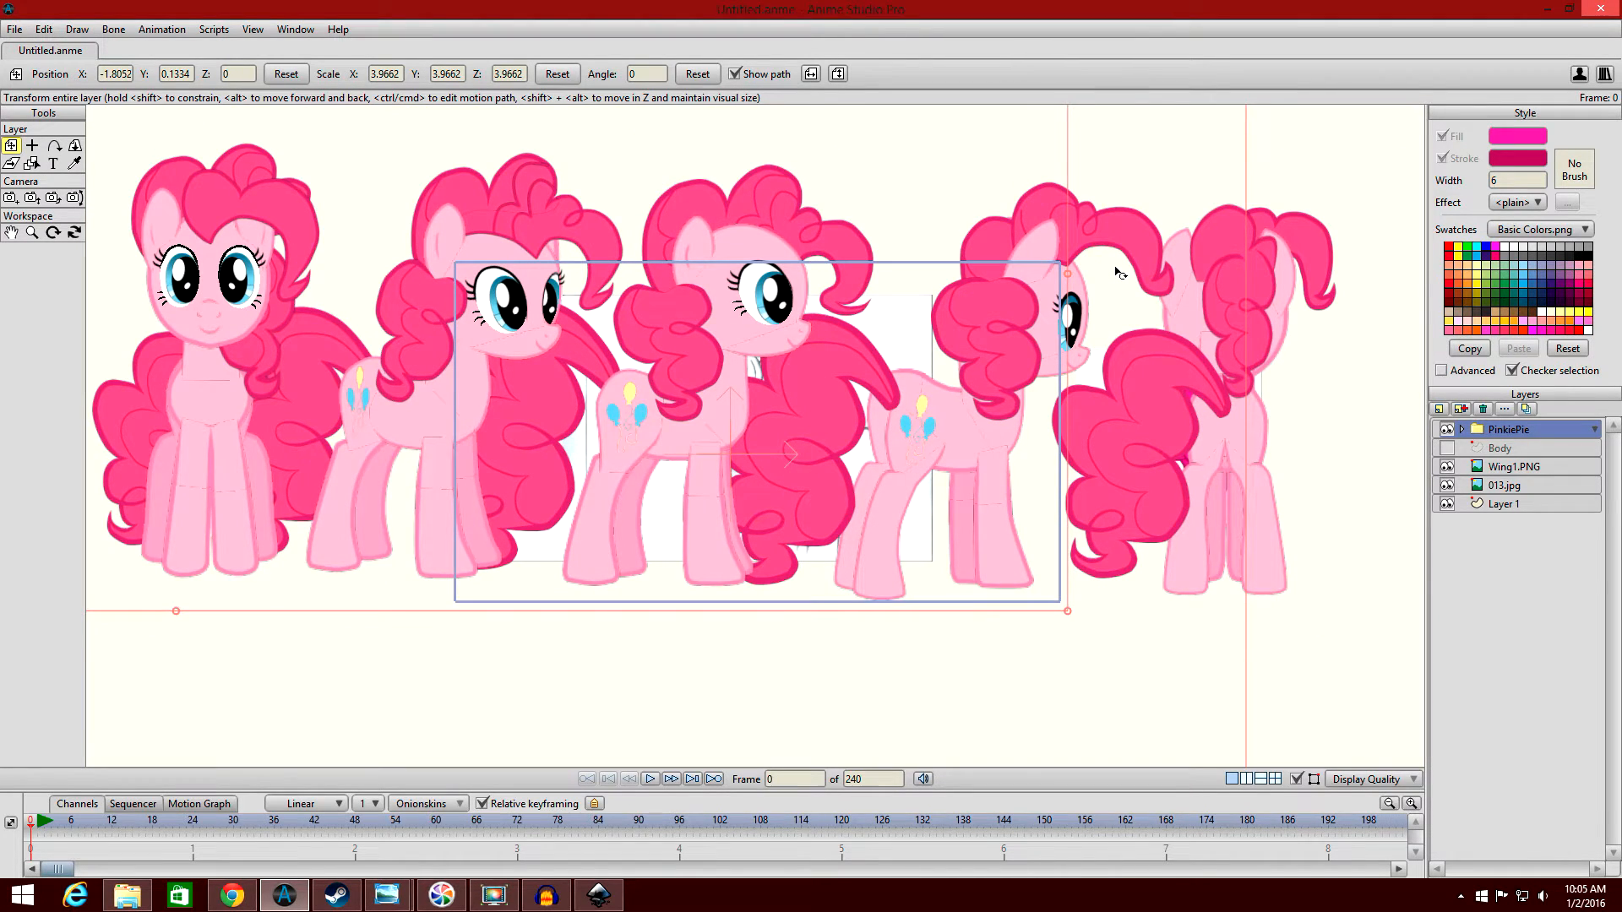
pyautogui.scroll(5, 1119, 273)
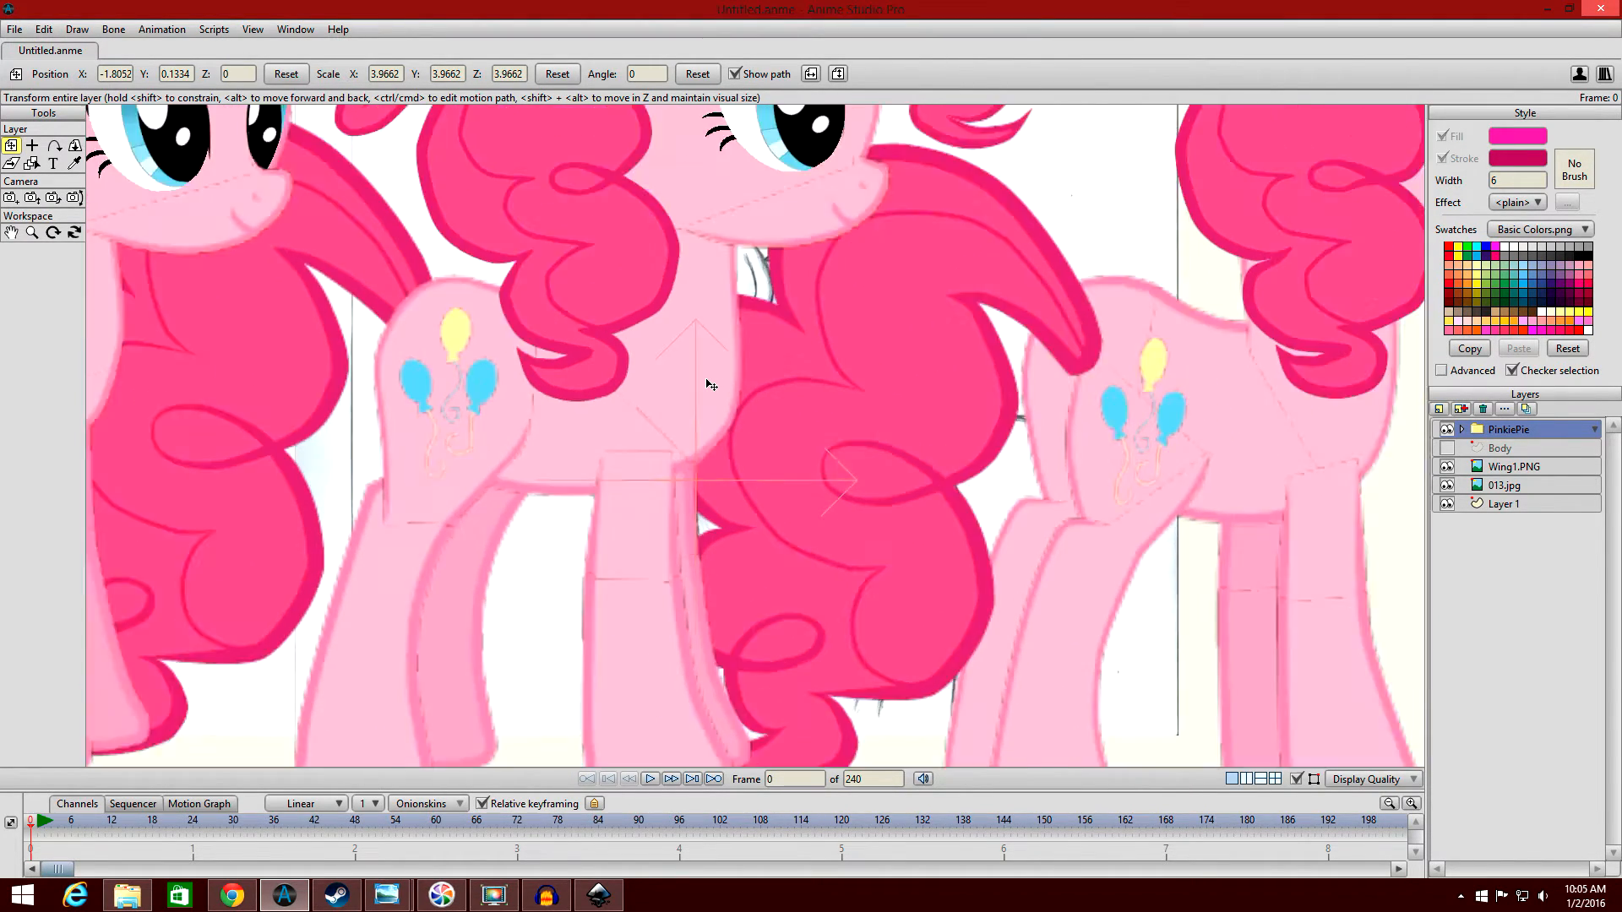
pyautogui.scroll(-5, 709, 385)
pyautogui.press('i')
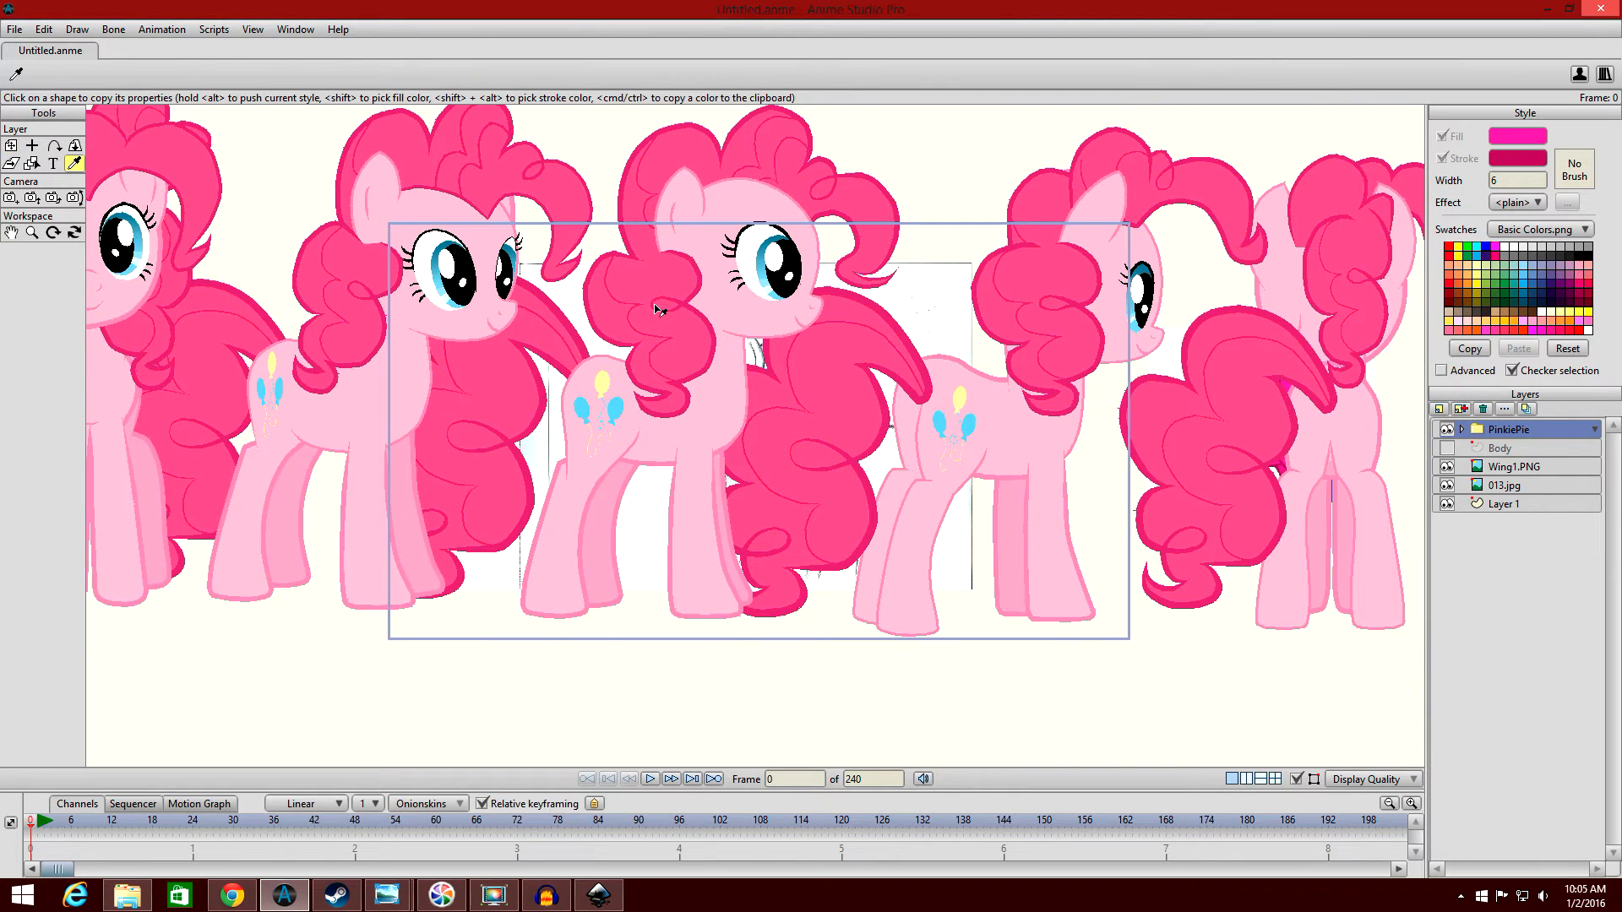
pyautogui.scroll(3, 658, 309)
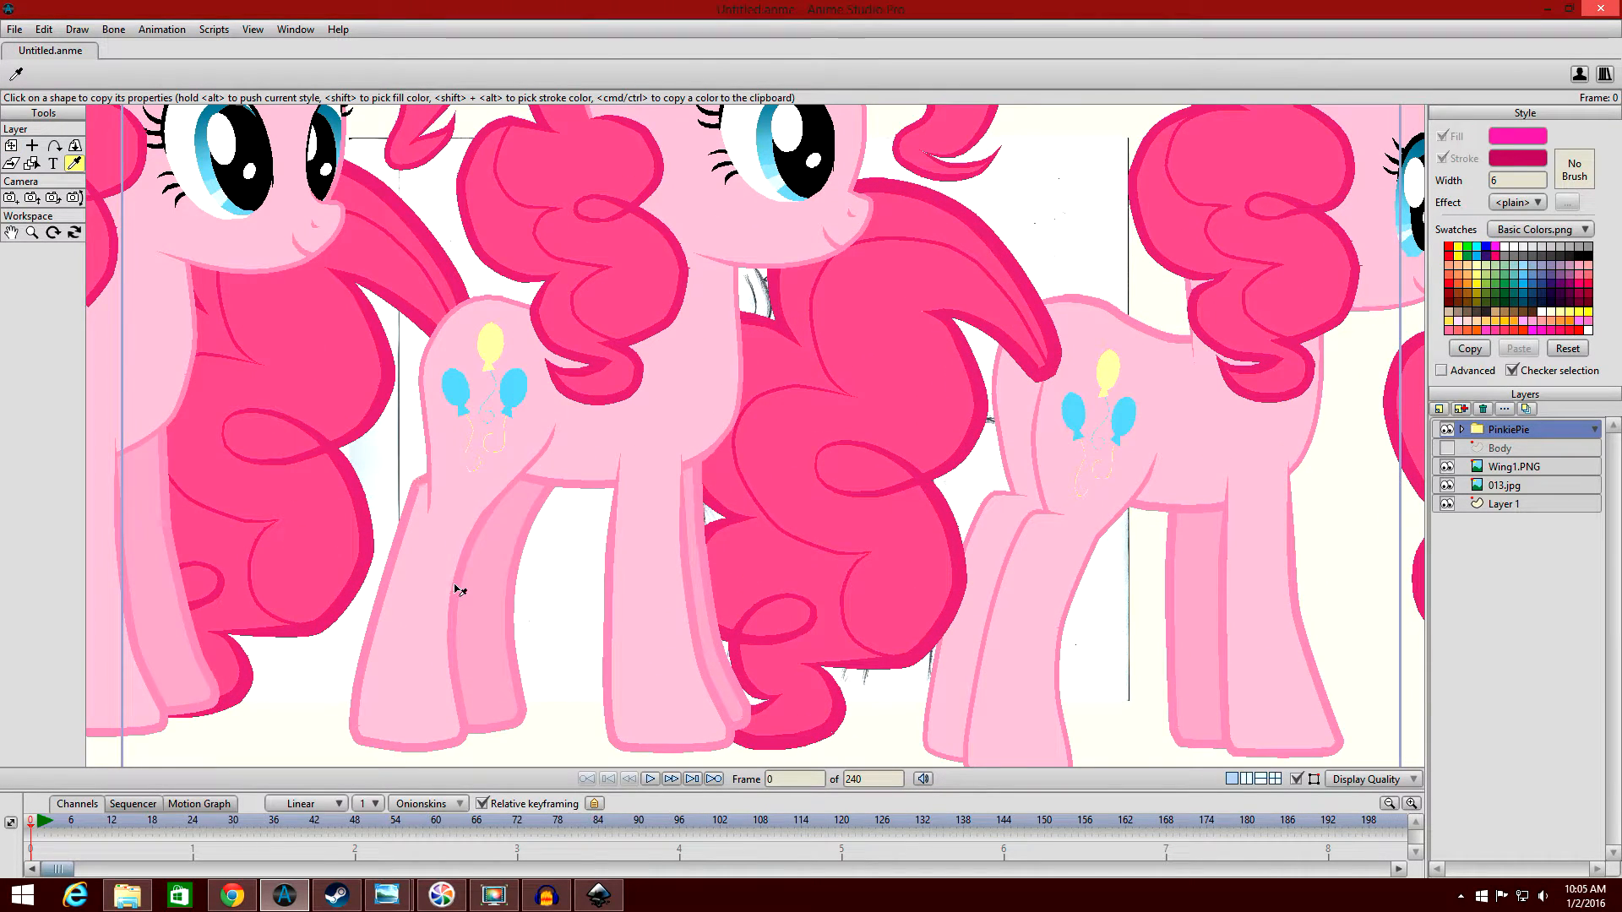
pyautogui.scroll(-5, 734, 404)
# Scale the PinkiePie layer uniformly to 1.4883 with the Transform Layer tool.
pyautogui.click(11, 145)
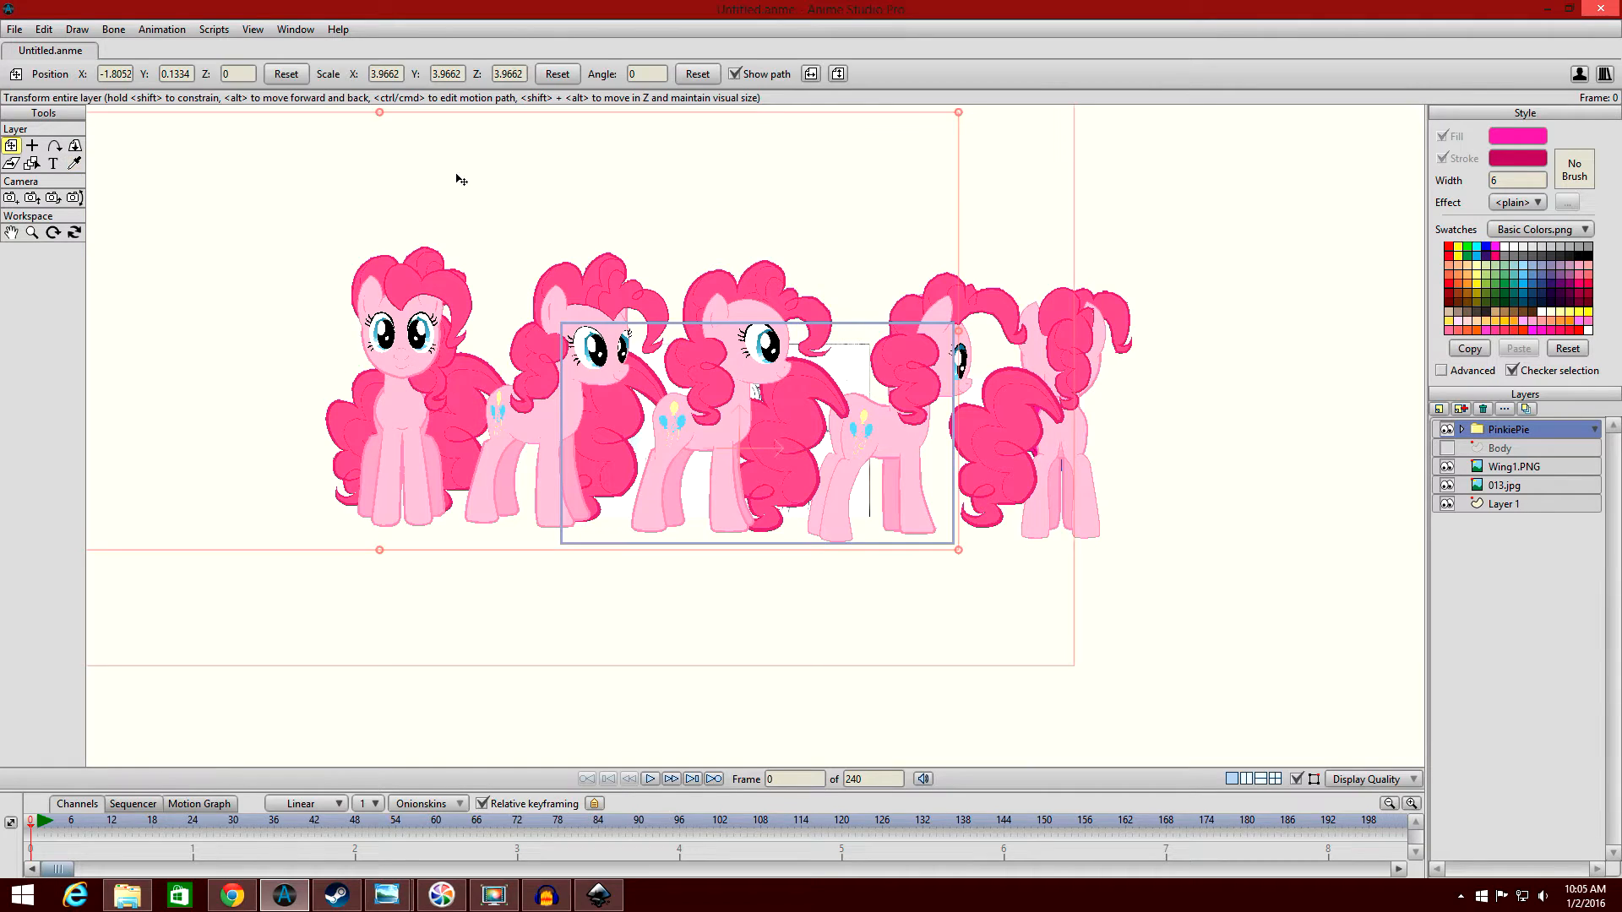
pyautogui.scroll(-1, 963, 133)
pyautogui.moveTo(918, 177); pyautogui.dragTo(997, 288)
pyautogui.scroll(9, 811, 284)
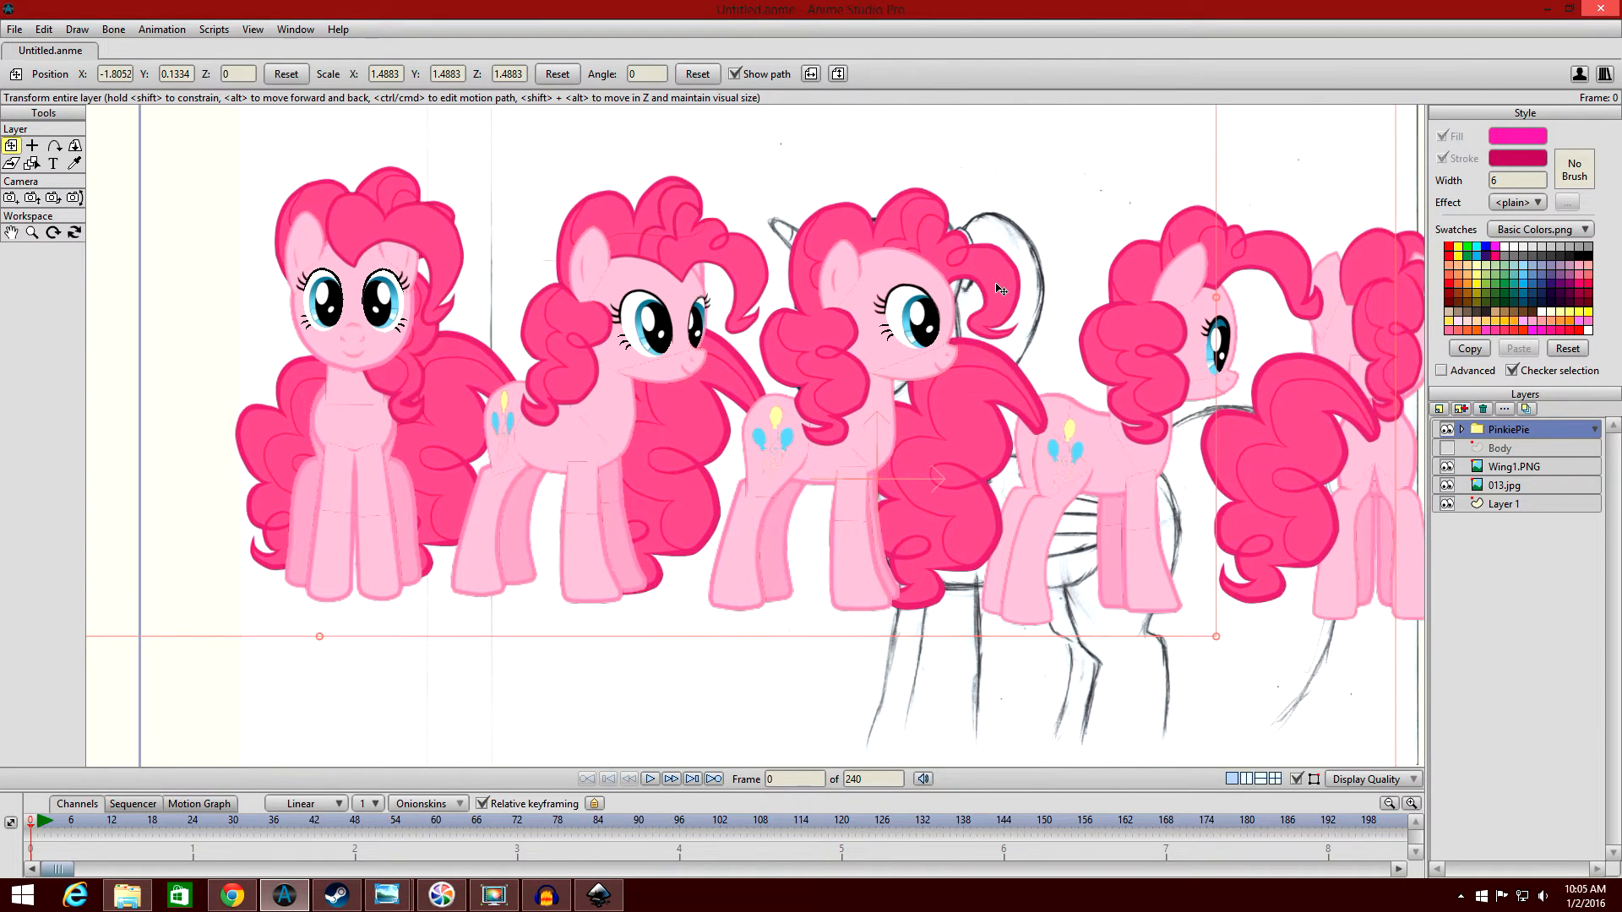
# Expand the PinkiePie group and its Side subgroup to list the side-view pony's body part layers.
pyautogui.click(1463, 429)
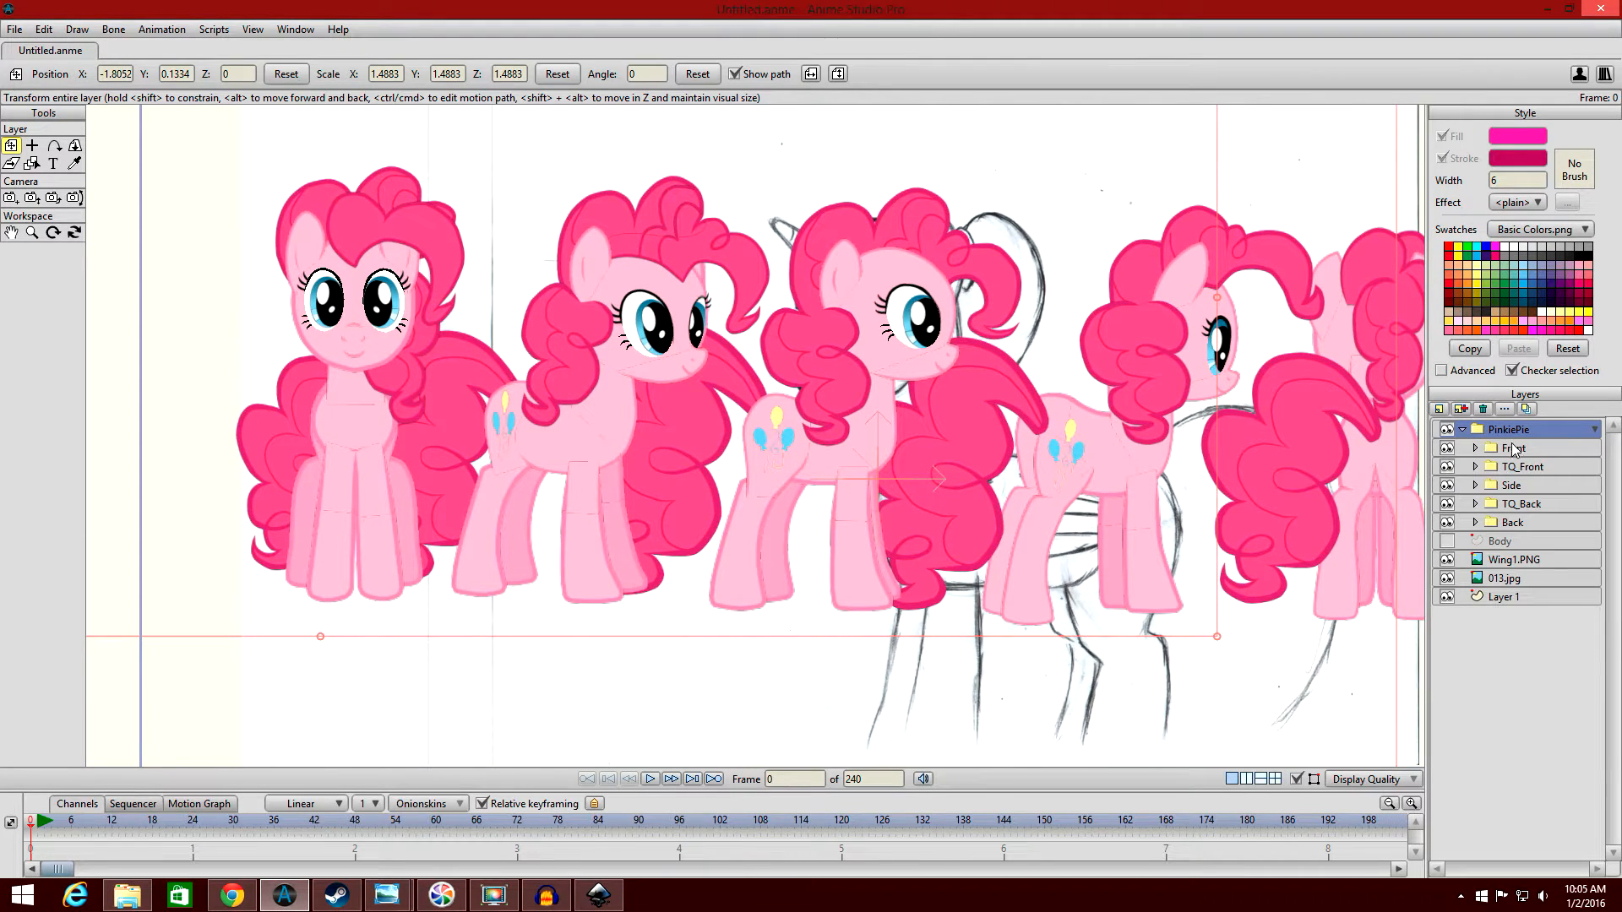
pyautogui.click(1486, 484)
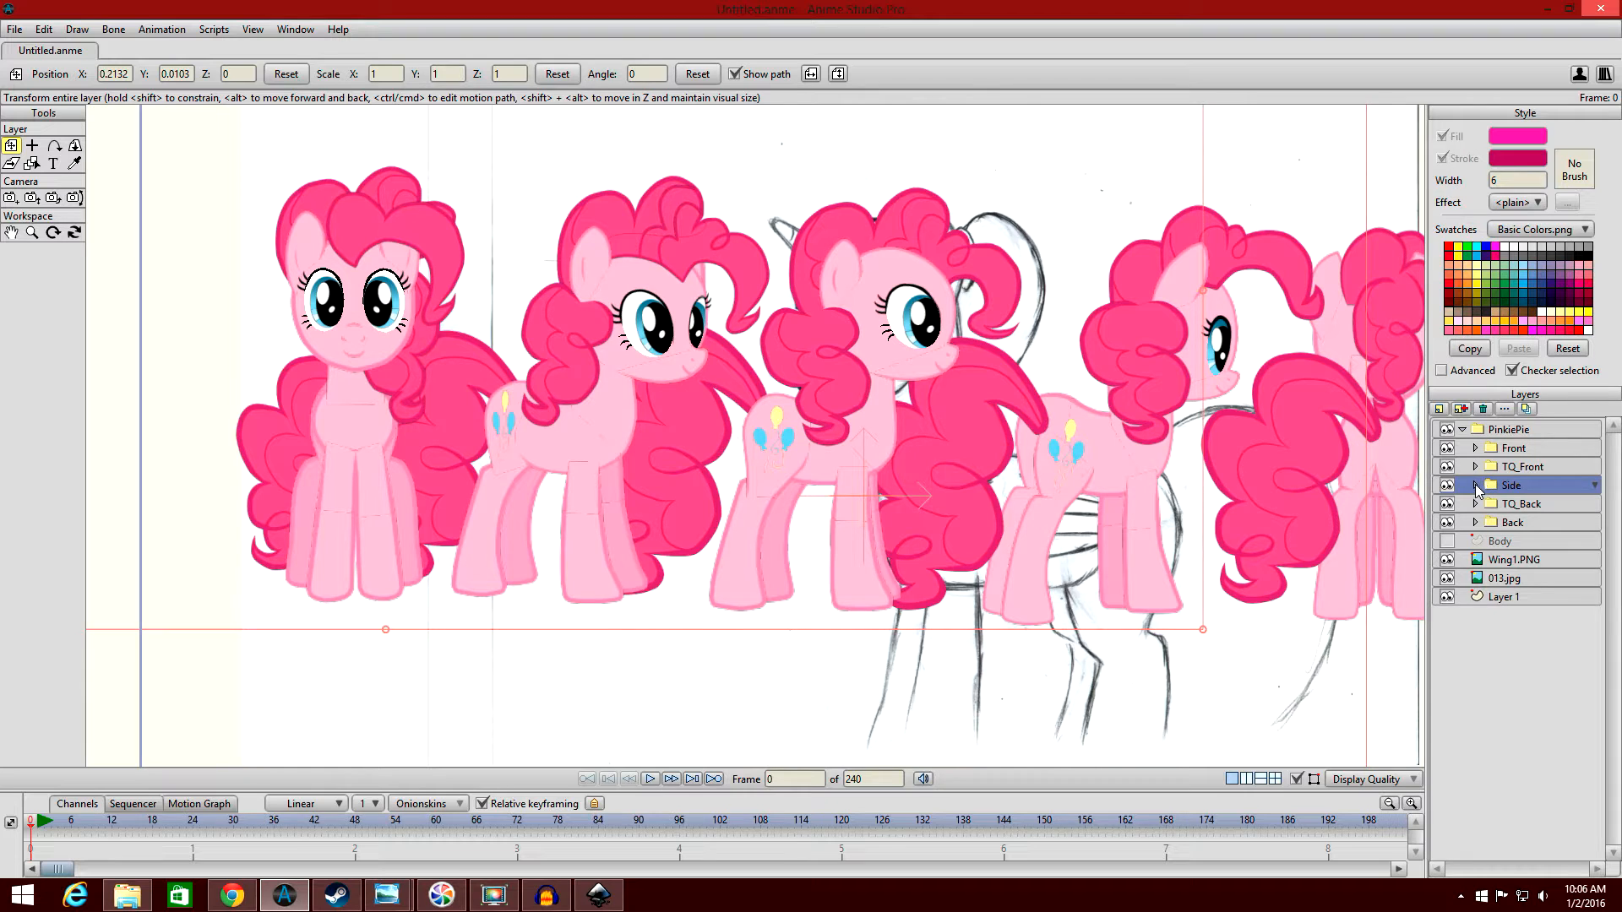
pyautogui.click(1474, 485)
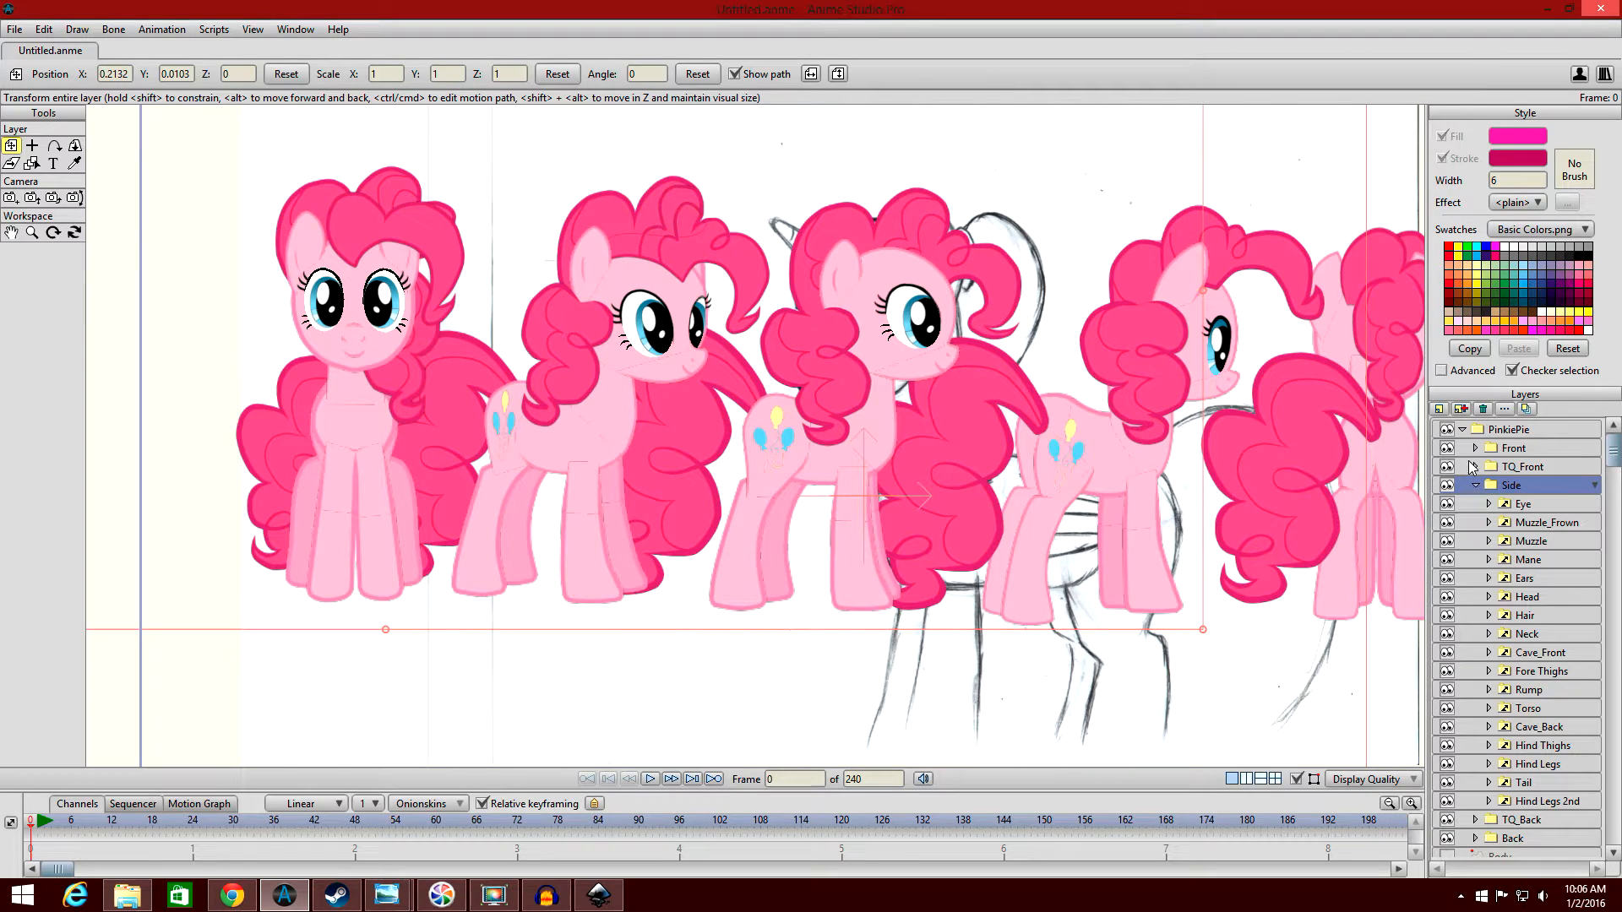
pyautogui.moveTo(1198, 400); pyautogui.dragTo(1021, 369)
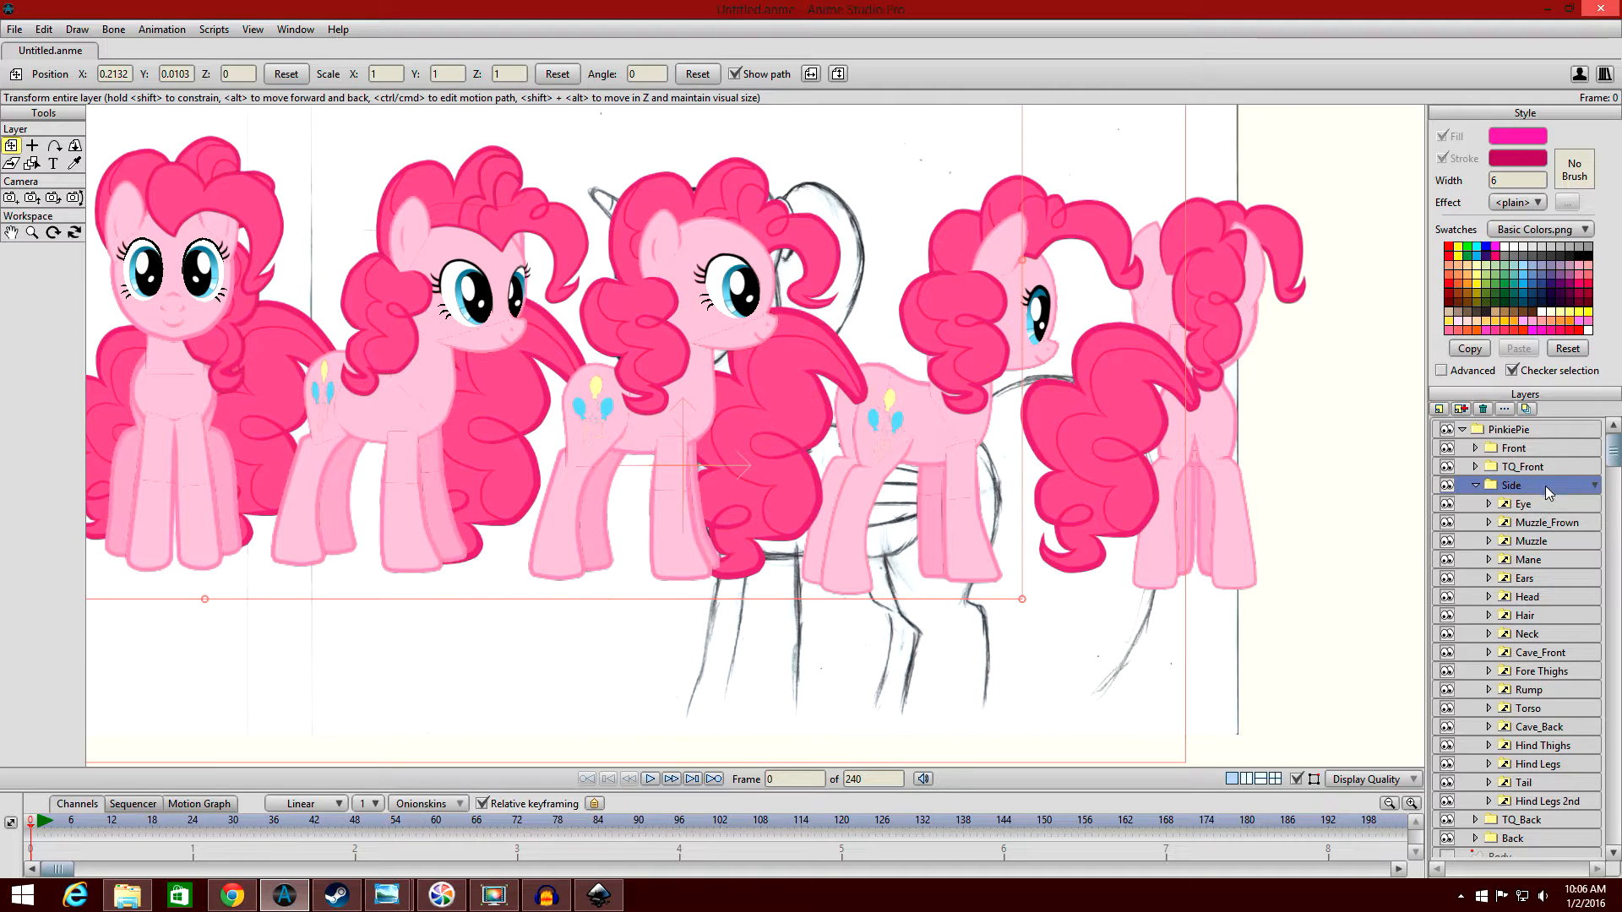
pyautogui.scroll(-2, 1546, 485)
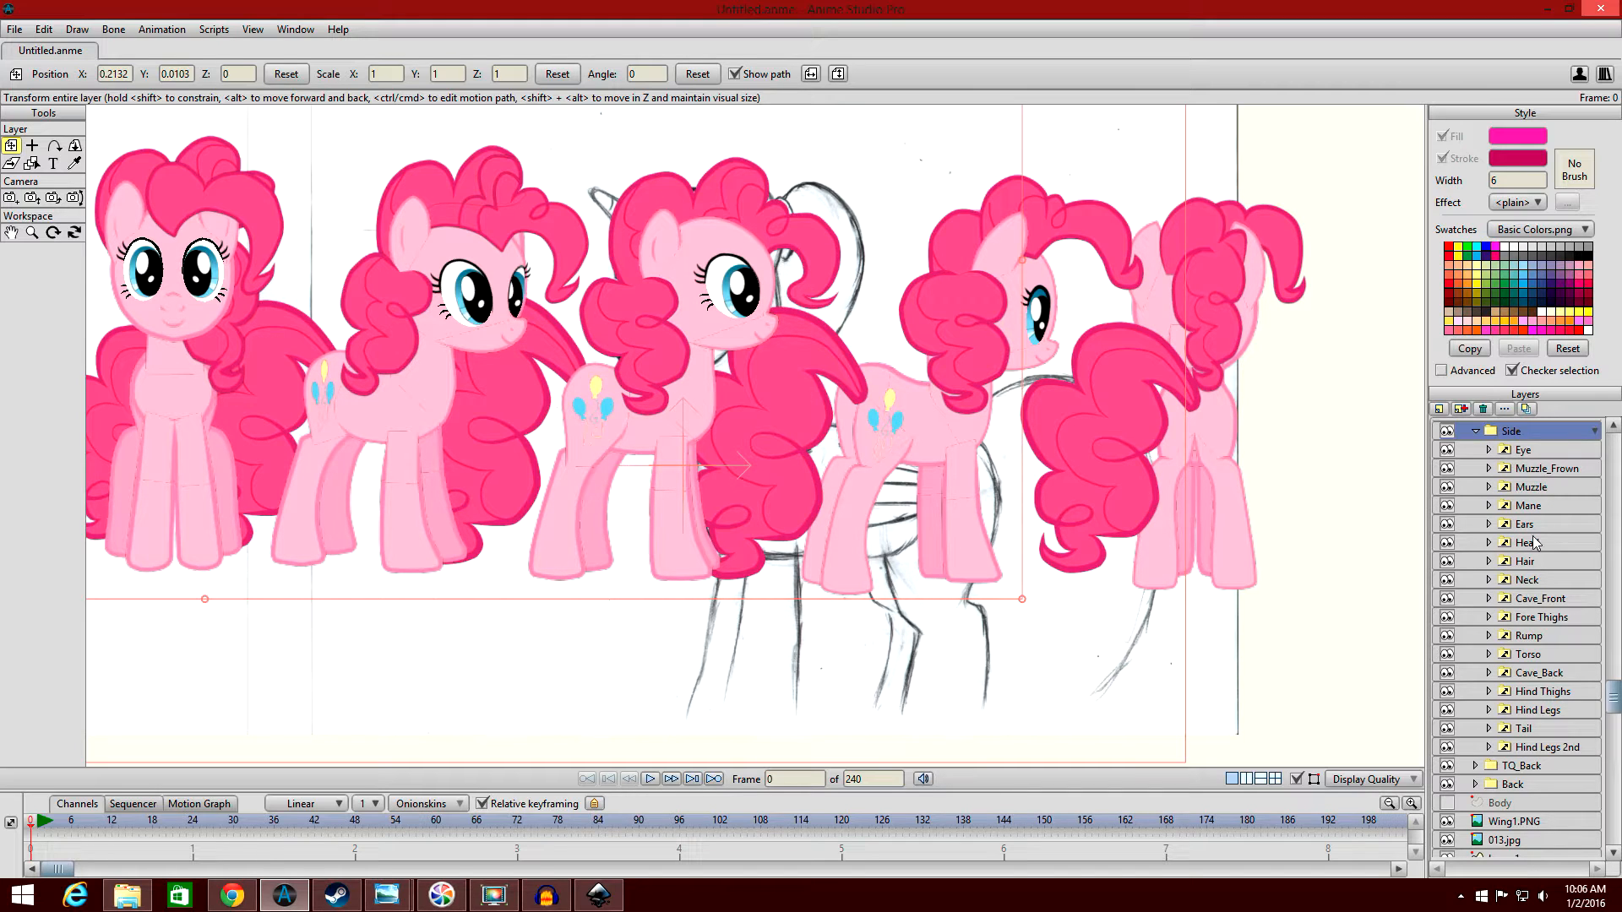
# Toggle the visibility of the Cave_Back and Cave_Front layers to identify which leg parts they hold.
pyautogui.click(1453, 670)
pyautogui.click(1453, 670)
pyautogui.click(1447, 598)
pyautogui.click(1447, 598)
pyautogui.click(1447, 598)
pyautogui.click(1447, 598)
pyautogui.click(1447, 598)
pyautogui.click(1447, 598)
pyautogui.click(1447, 598)
pyautogui.click(1447, 598)
pyautogui.moveTo(952, 504); pyautogui.dragTo(1028, 484)
pyautogui.scroll(2, 1051, 469)
# Expand the Cave_Front and Fore Thighs switch layers in the Side group to expose their vector layers.
pyautogui.click(1529, 601)
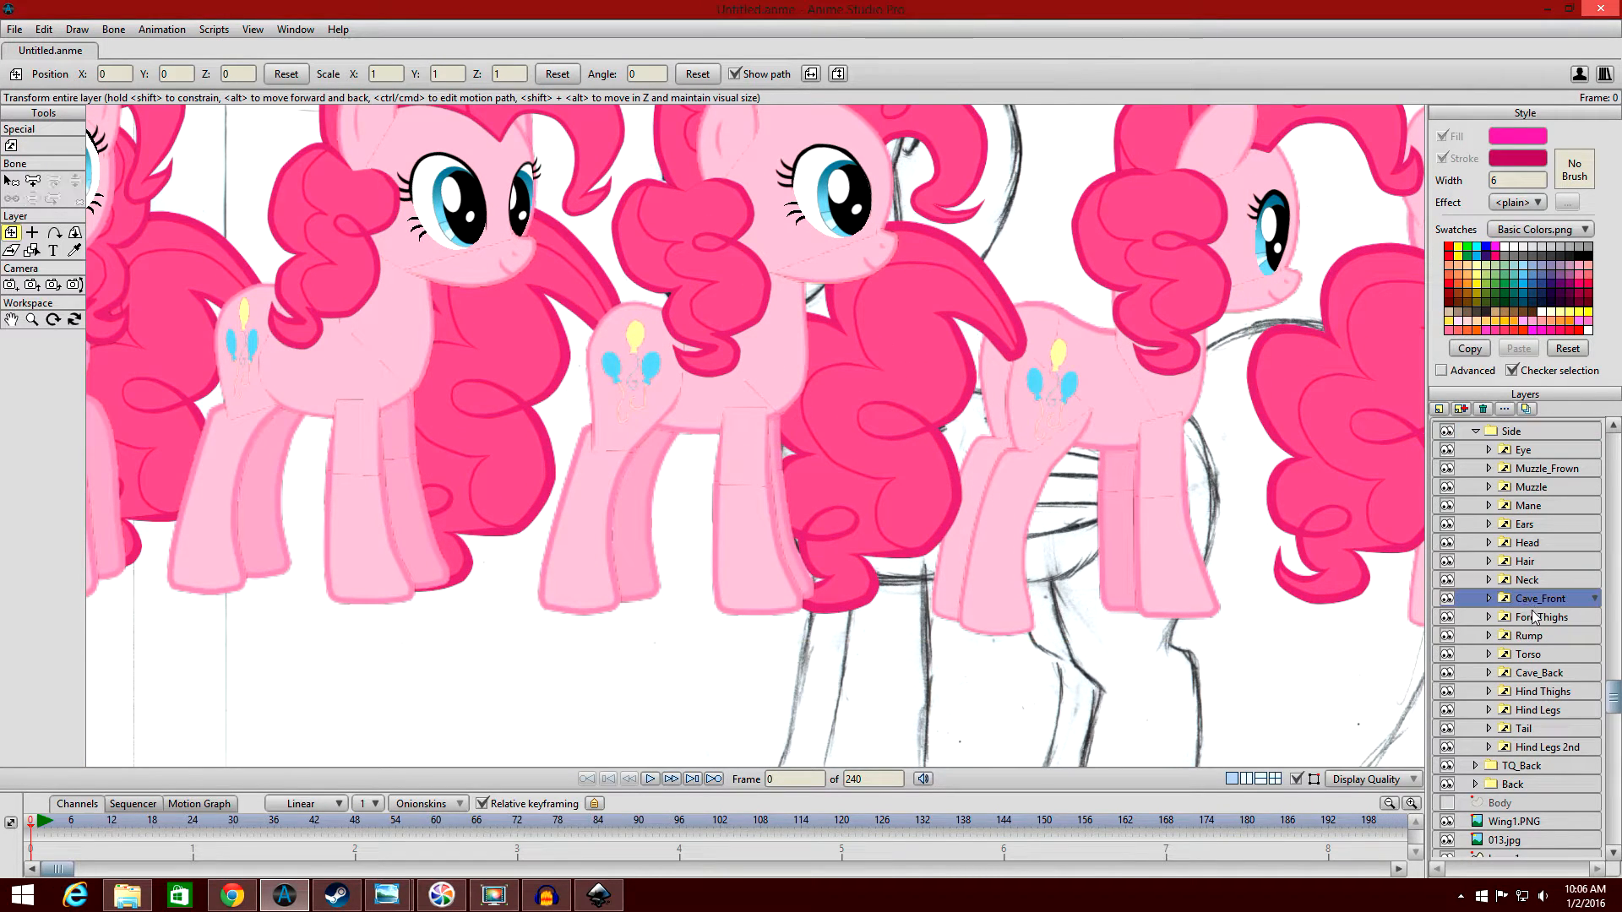
pyautogui.click(1535, 617)
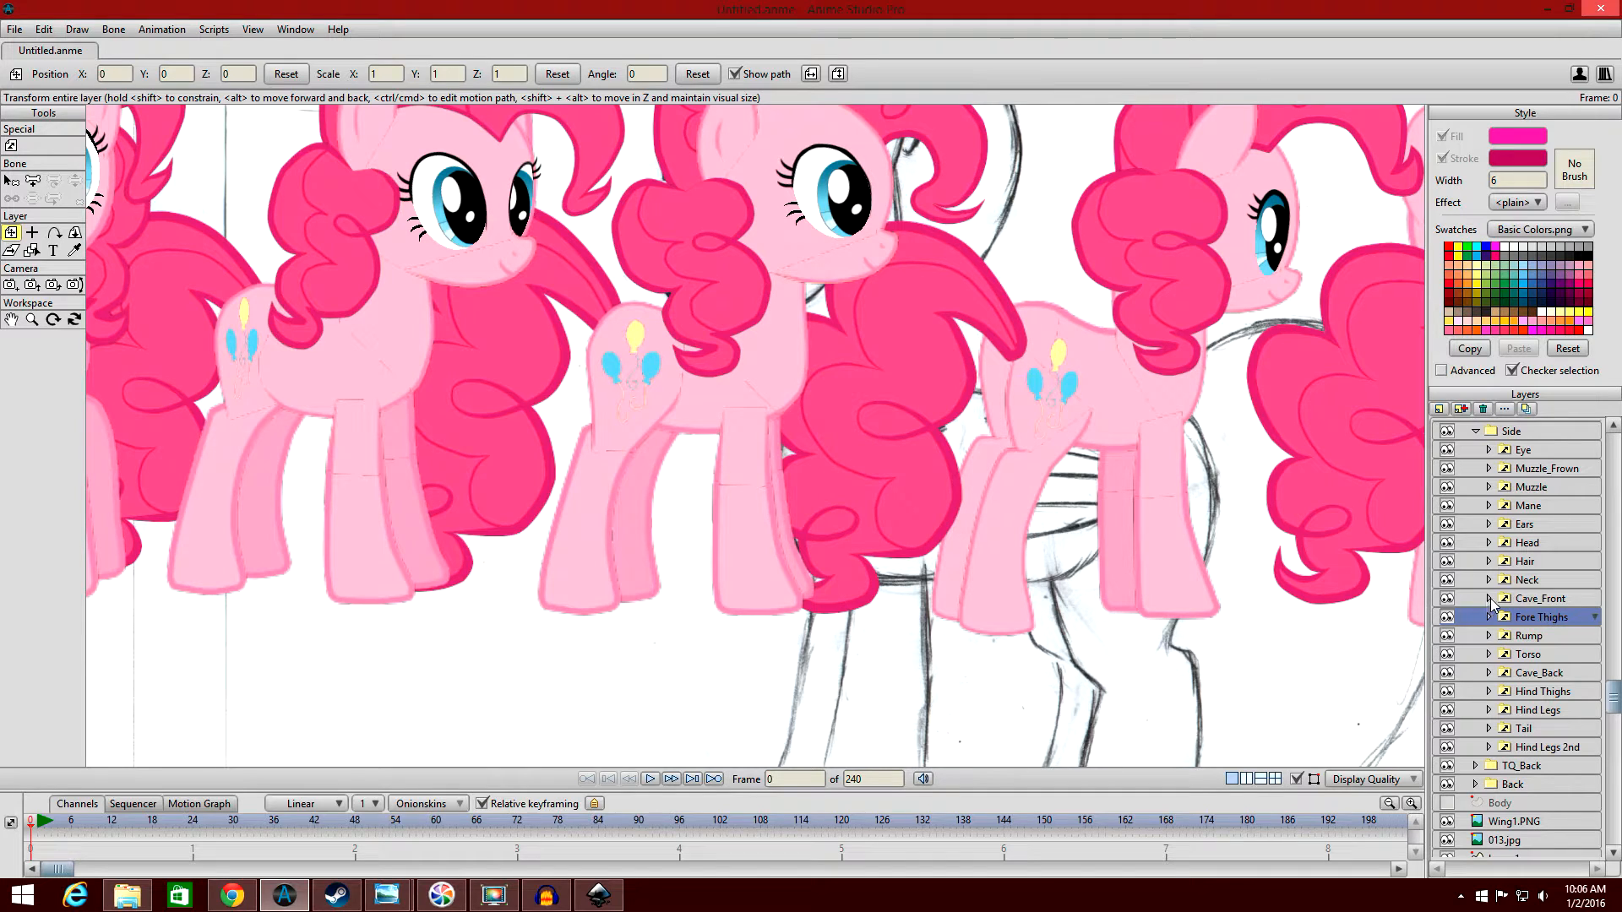
pyautogui.click(1523, 600)
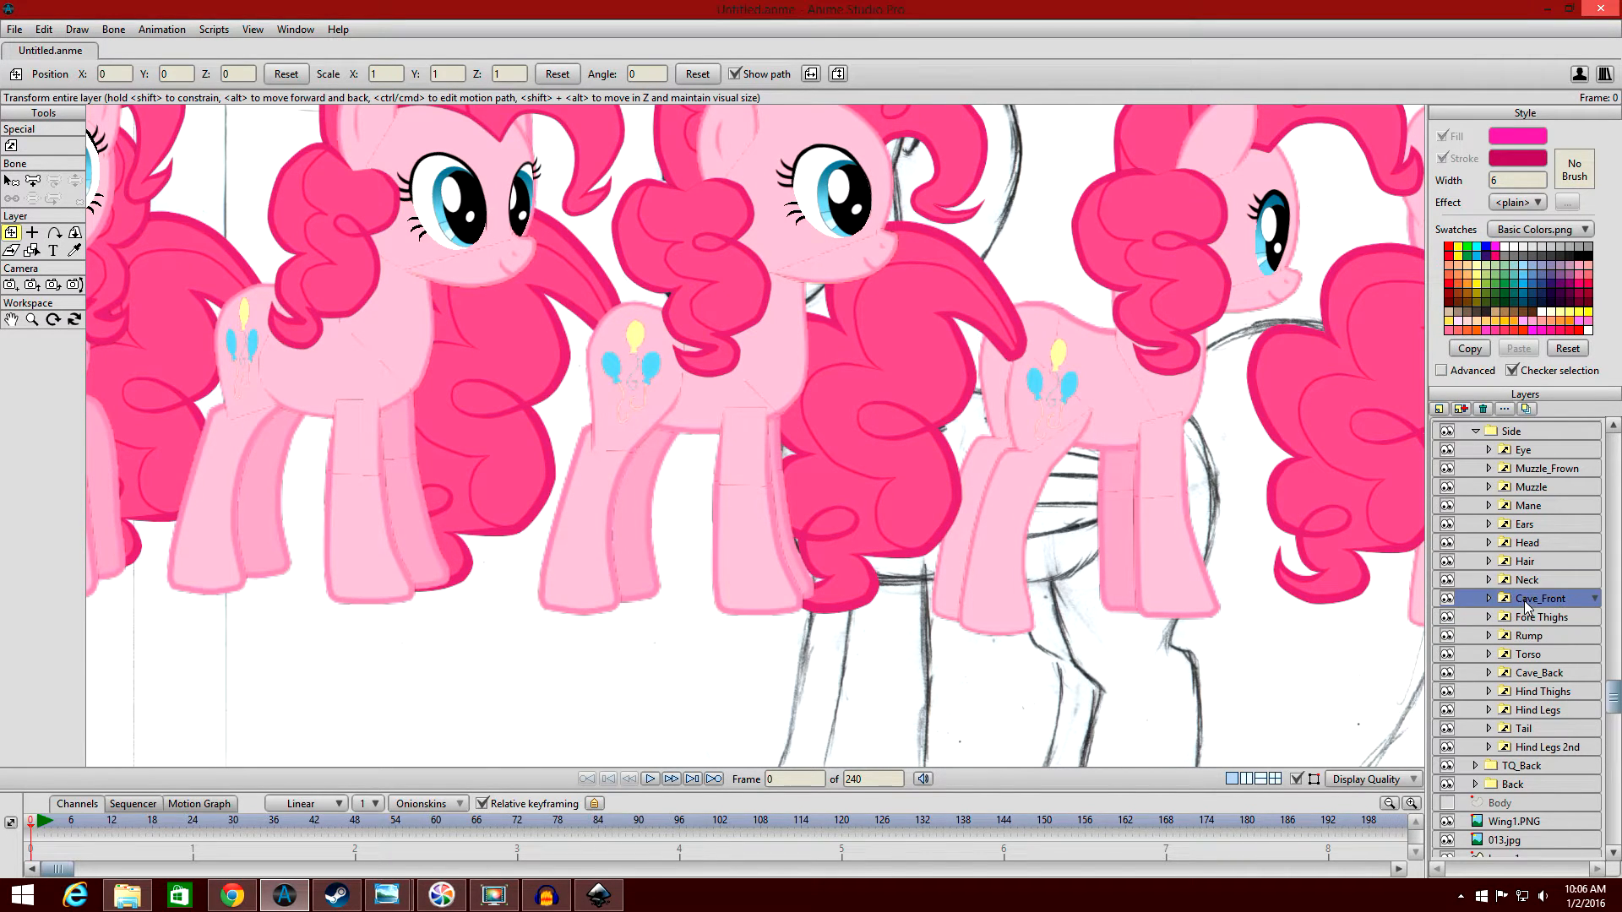
pyautogui.scroll(-4, 561, 315)
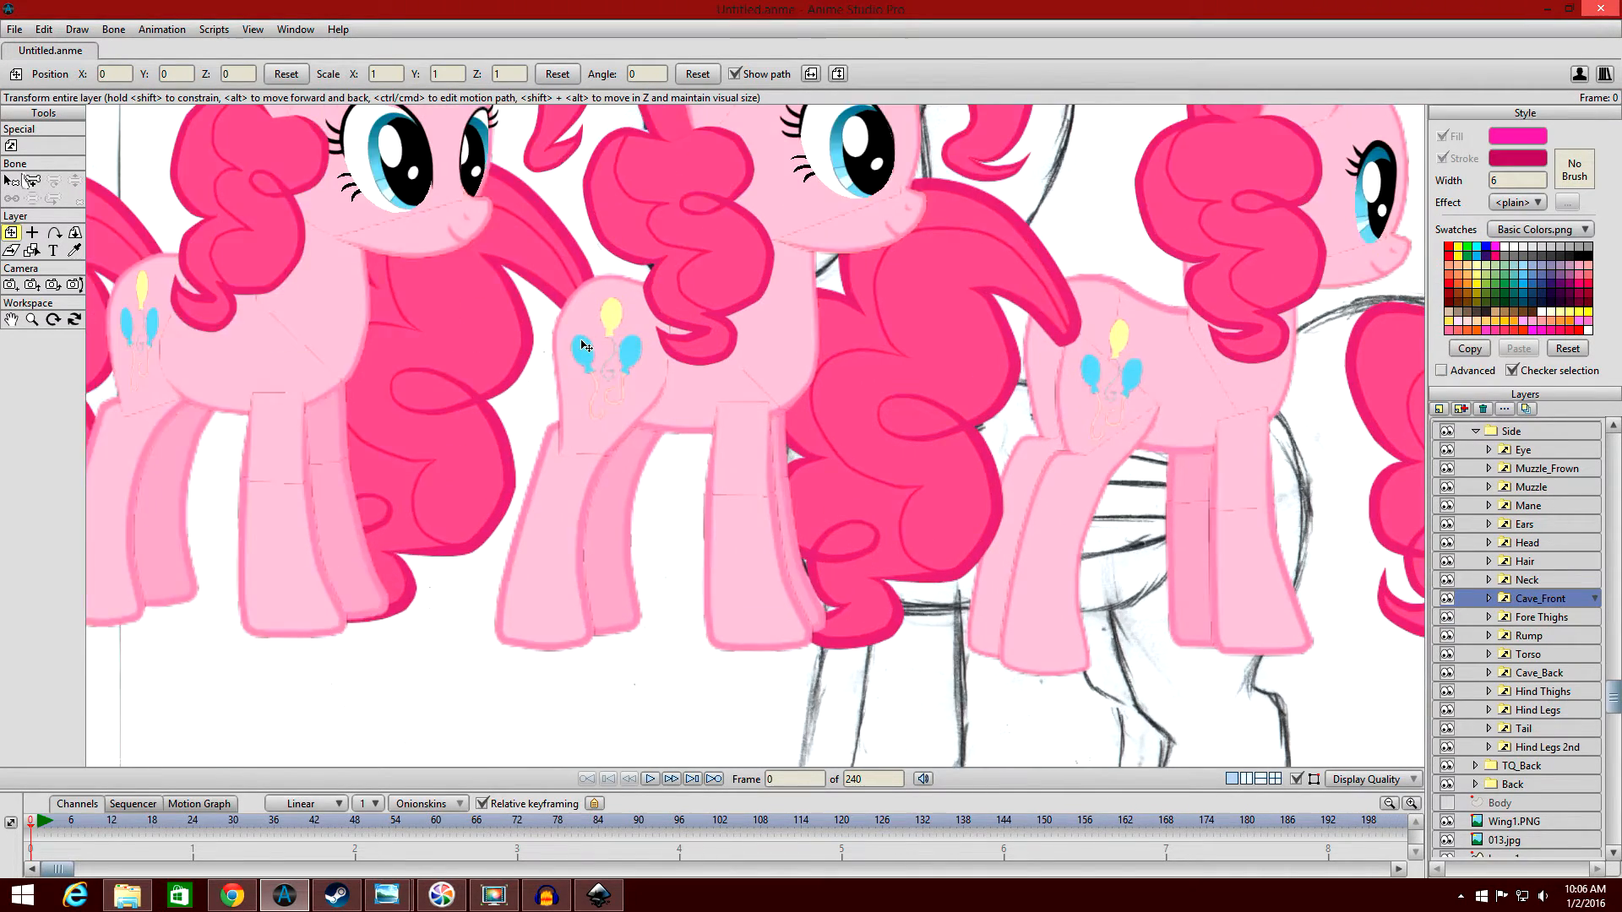
pyautogui.scroll(6, 566, 315)
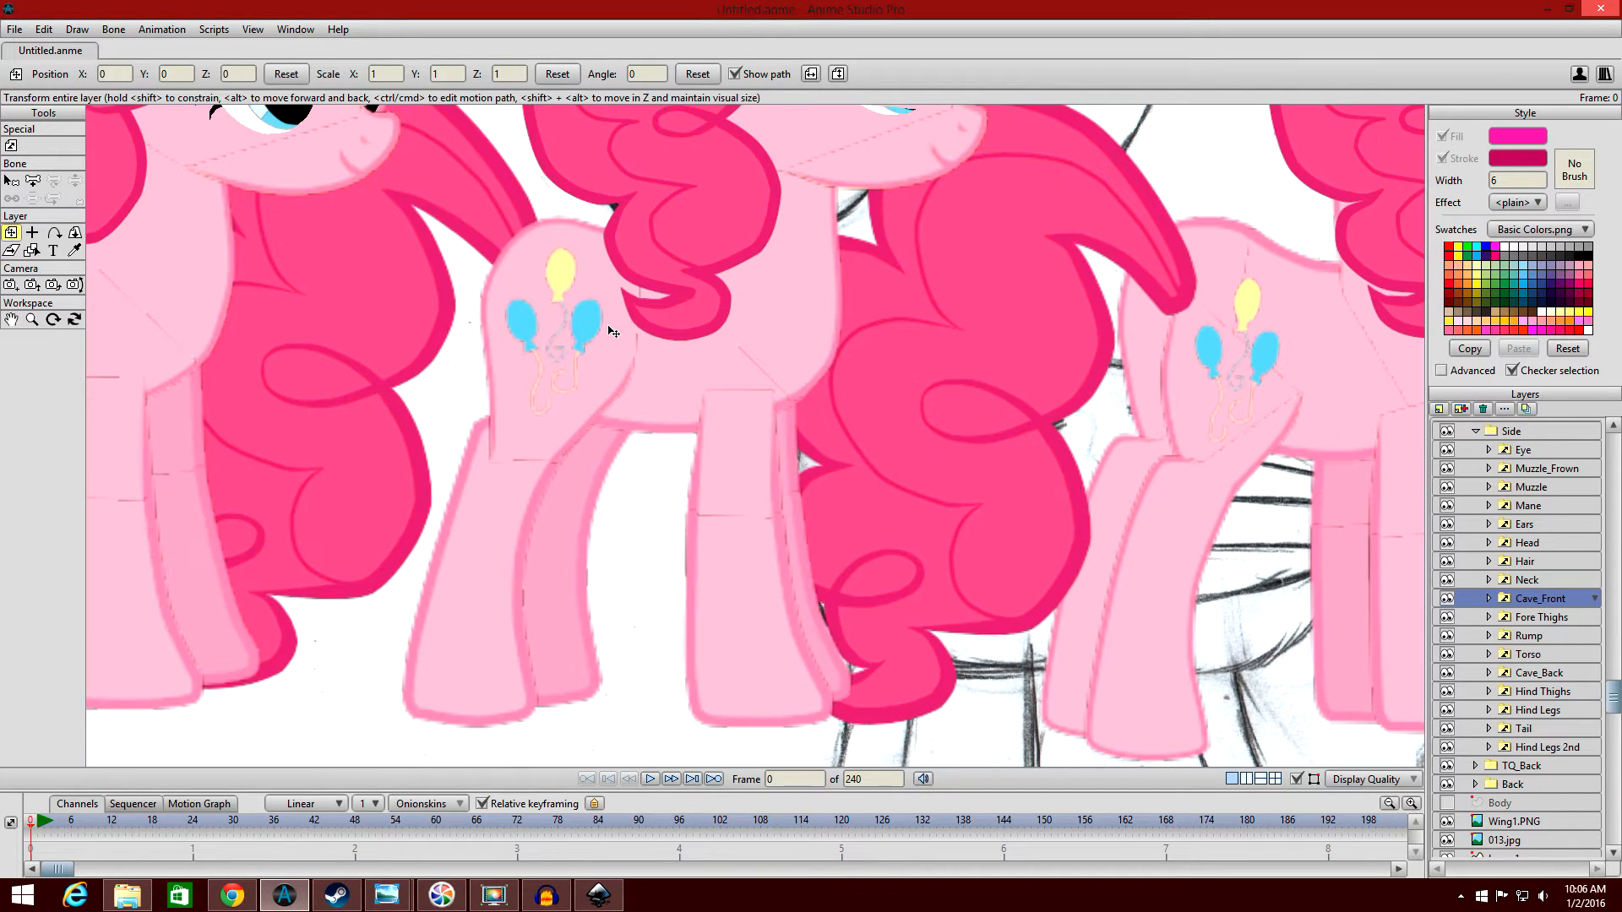
pyautogui.click(1488, 598)
pyautogui.click(1488, 653)
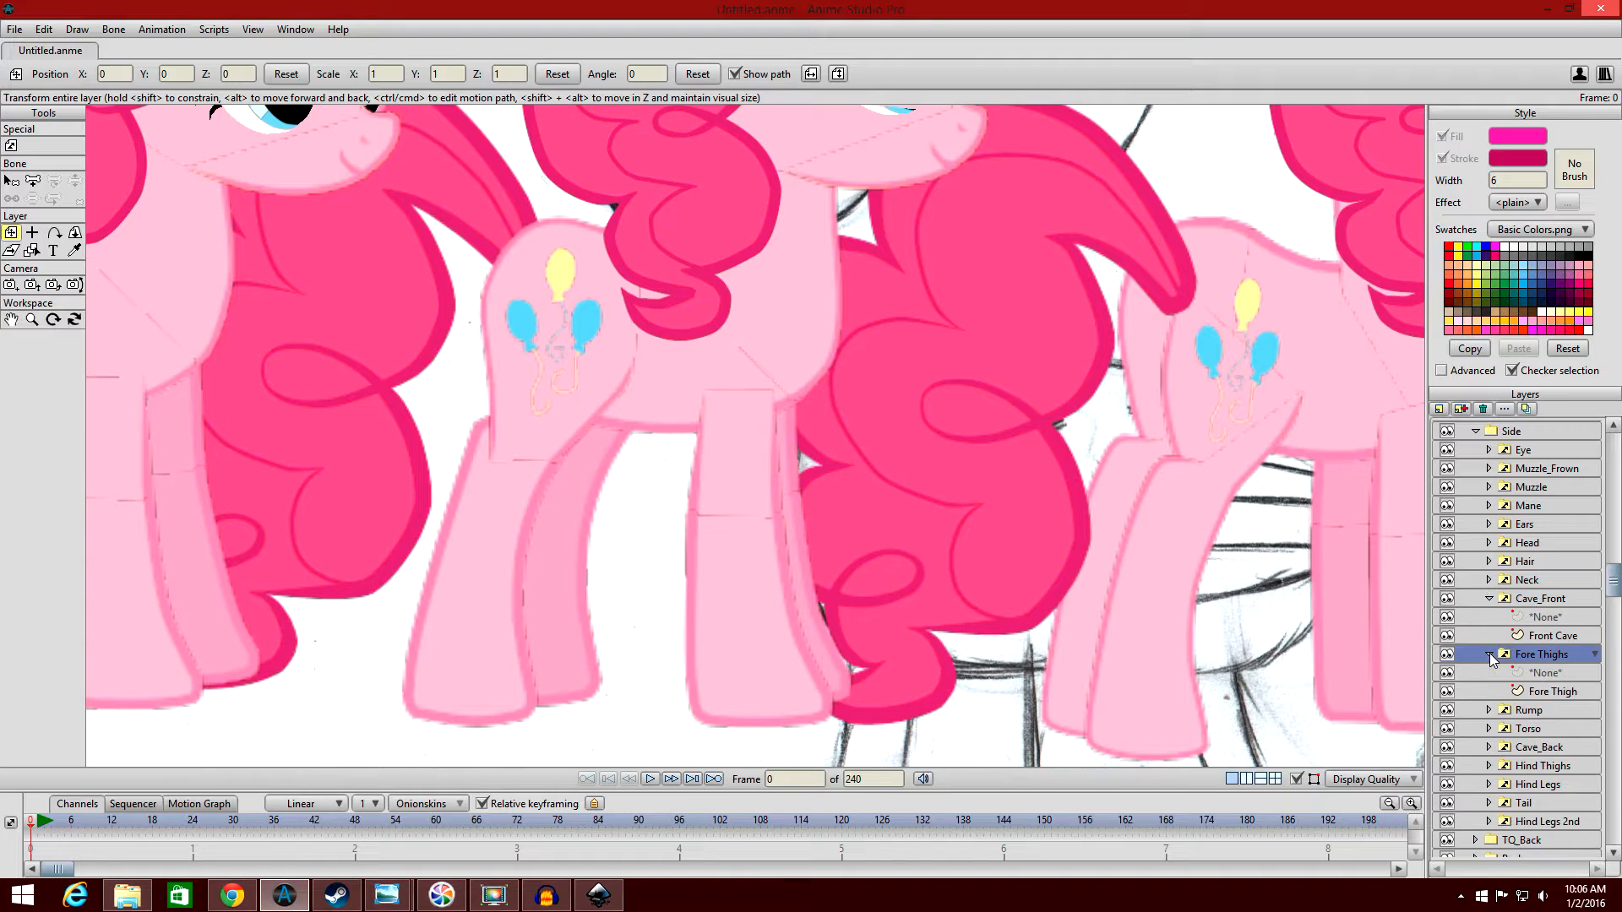
pyautogui.scroll(-1, 1491, 656)
# Rotate the Fore Thigh shape forward and move it to position X 1.4142, Y -0.3077 with the Transform Points tool.
pyautogui.click(1555, 610)
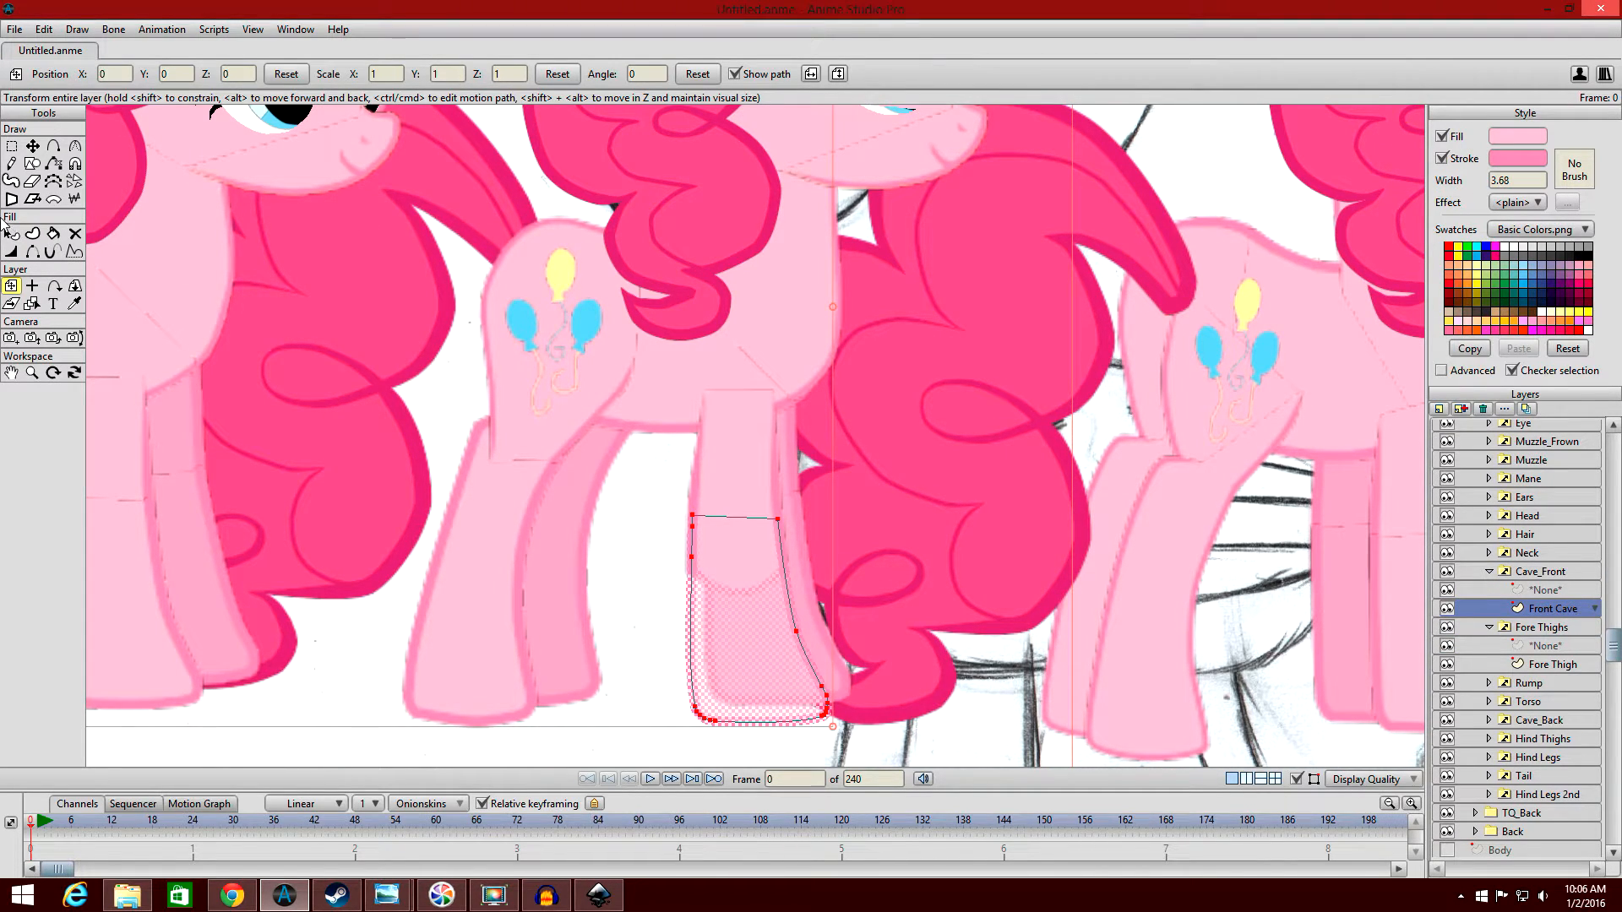
pyautogui.click(11, 234)
pyautogui.click(1558, 664)
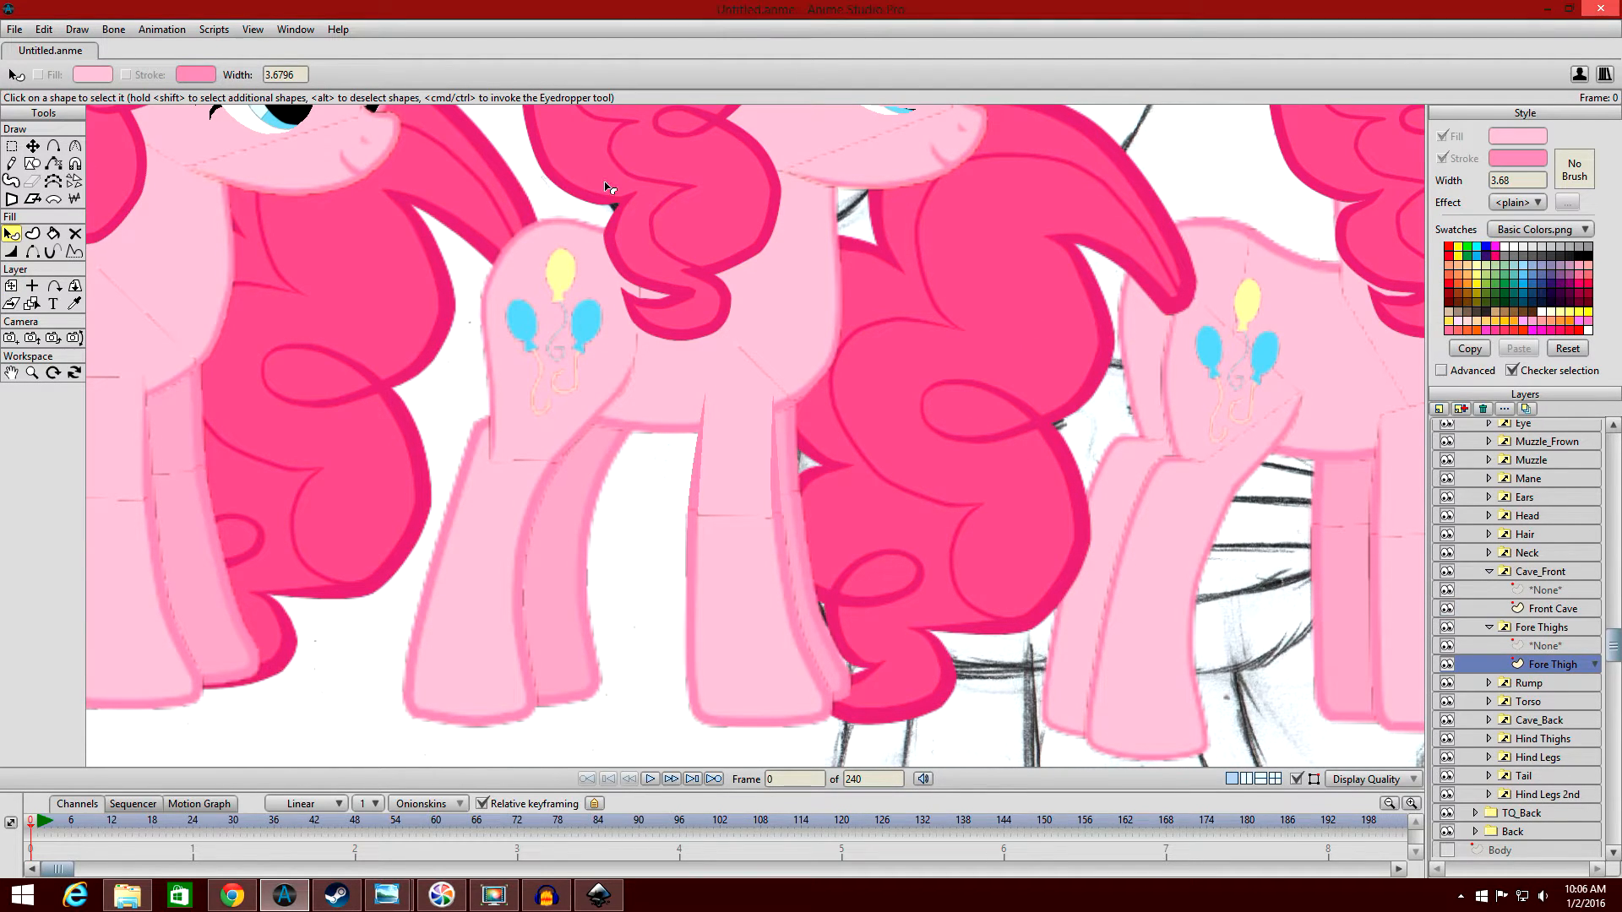
pyautogui.click(32, 146)
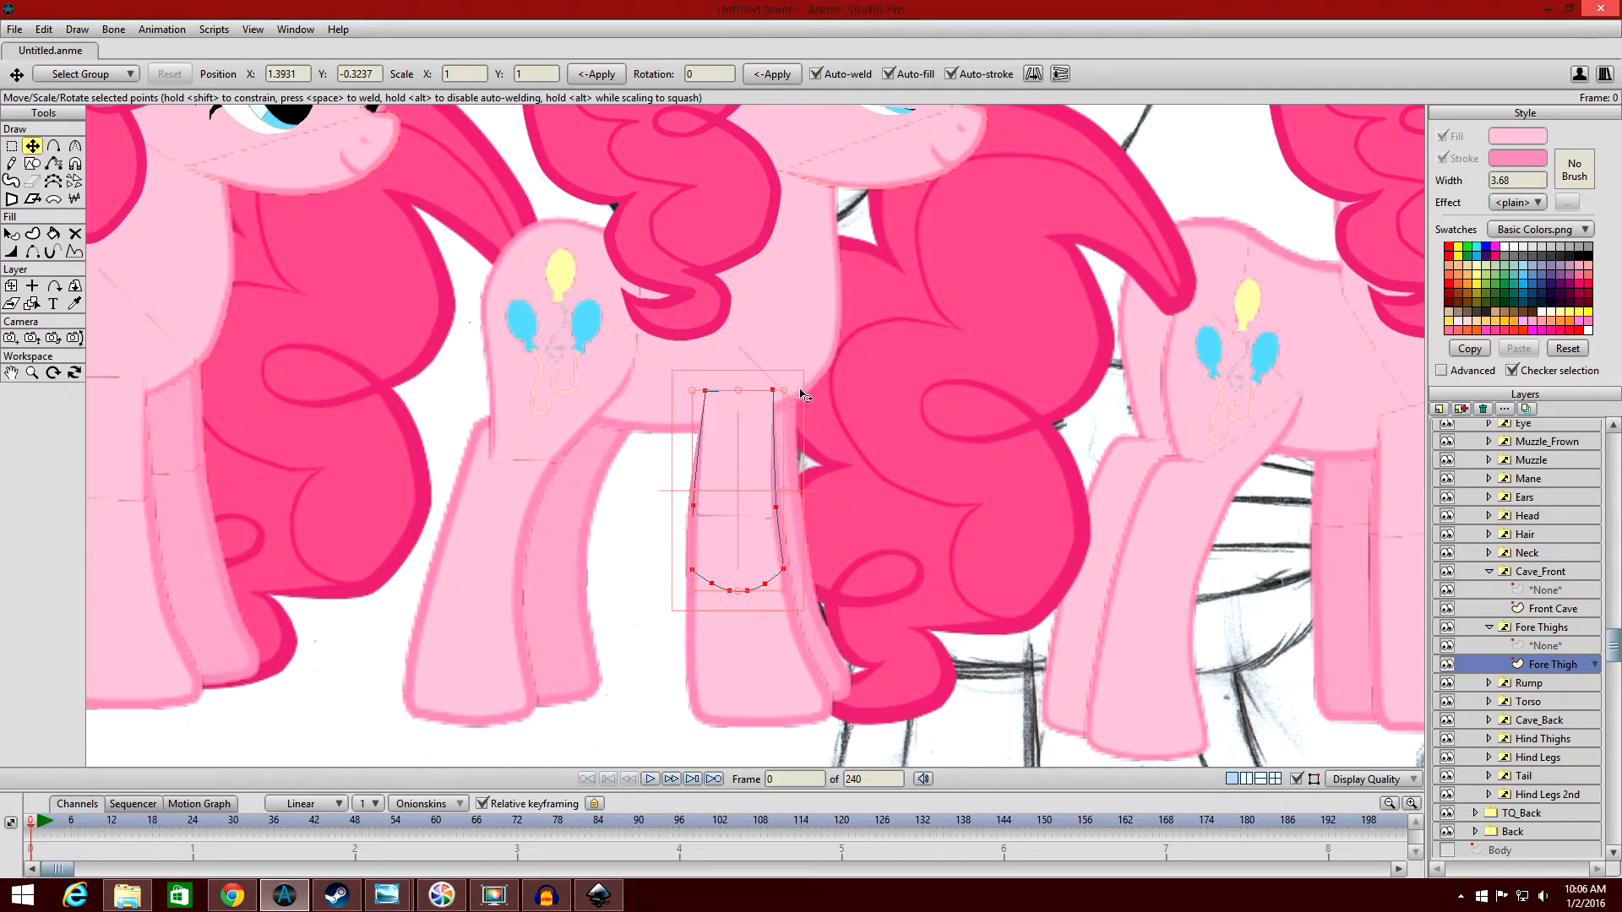
pyautogui.moveTo(775, 369)
pyautogui.mouseDown()
pyautogui.moveTo(789, 384)
pyautogui.moveTo(764, 365)
pyautogui.mouseUp()
pyautogui.moveTo(752, 479); pyautogui.dragTo(783, 459)
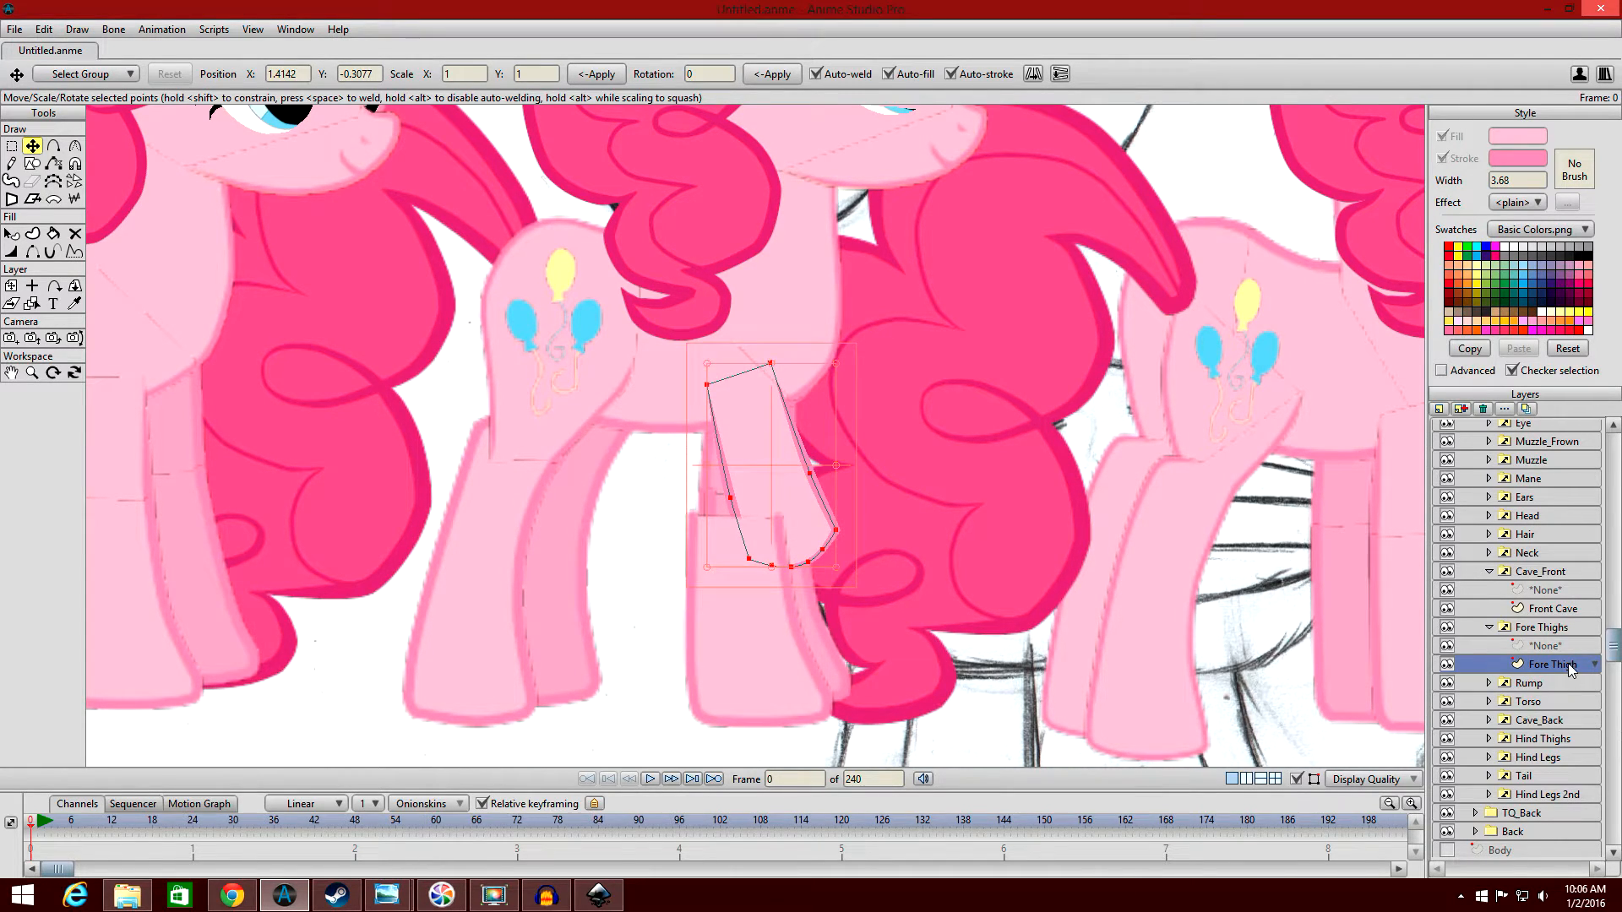
# Move the Front Cave lower leg shape to meet the rotated fore thigh, and activate the Add Point tool.
pyautogui.click(1551, 610)
pyautogui.moveTo(792, 566); pyautogui.dragTo(820, 503)
pyautogui.press('Return')
pyautogui.click(54, 145)
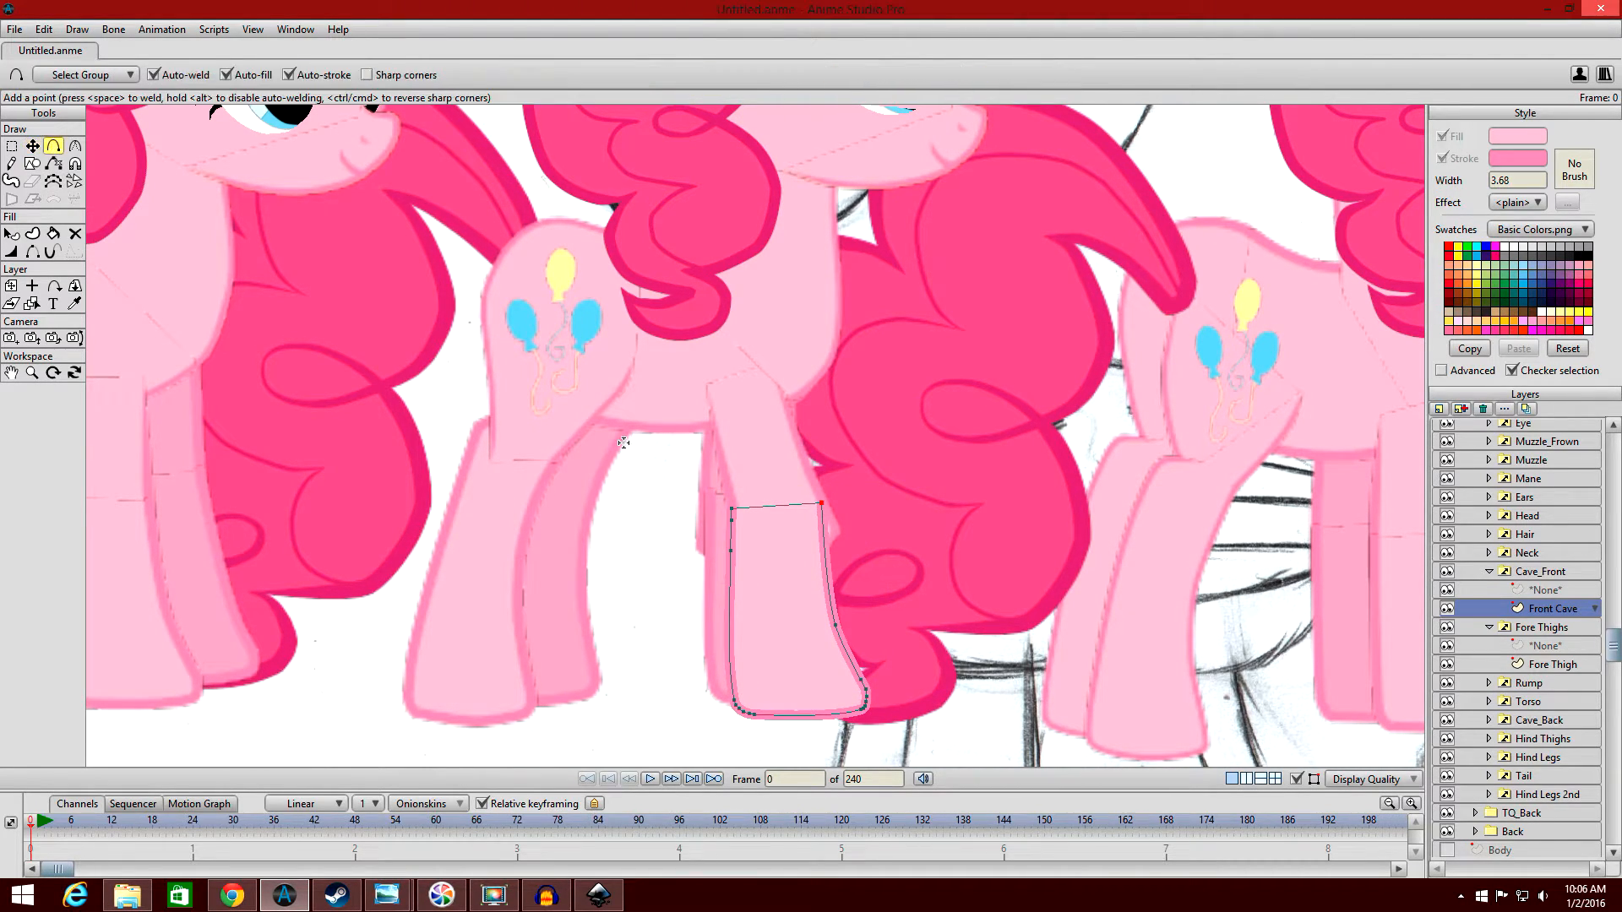
# Add a point to the upper front edge of the Front Cave shape and push the edge's middle point outward.
pyautogui.moveTo(827, 552); pyautogui.dragTo(835, 535)
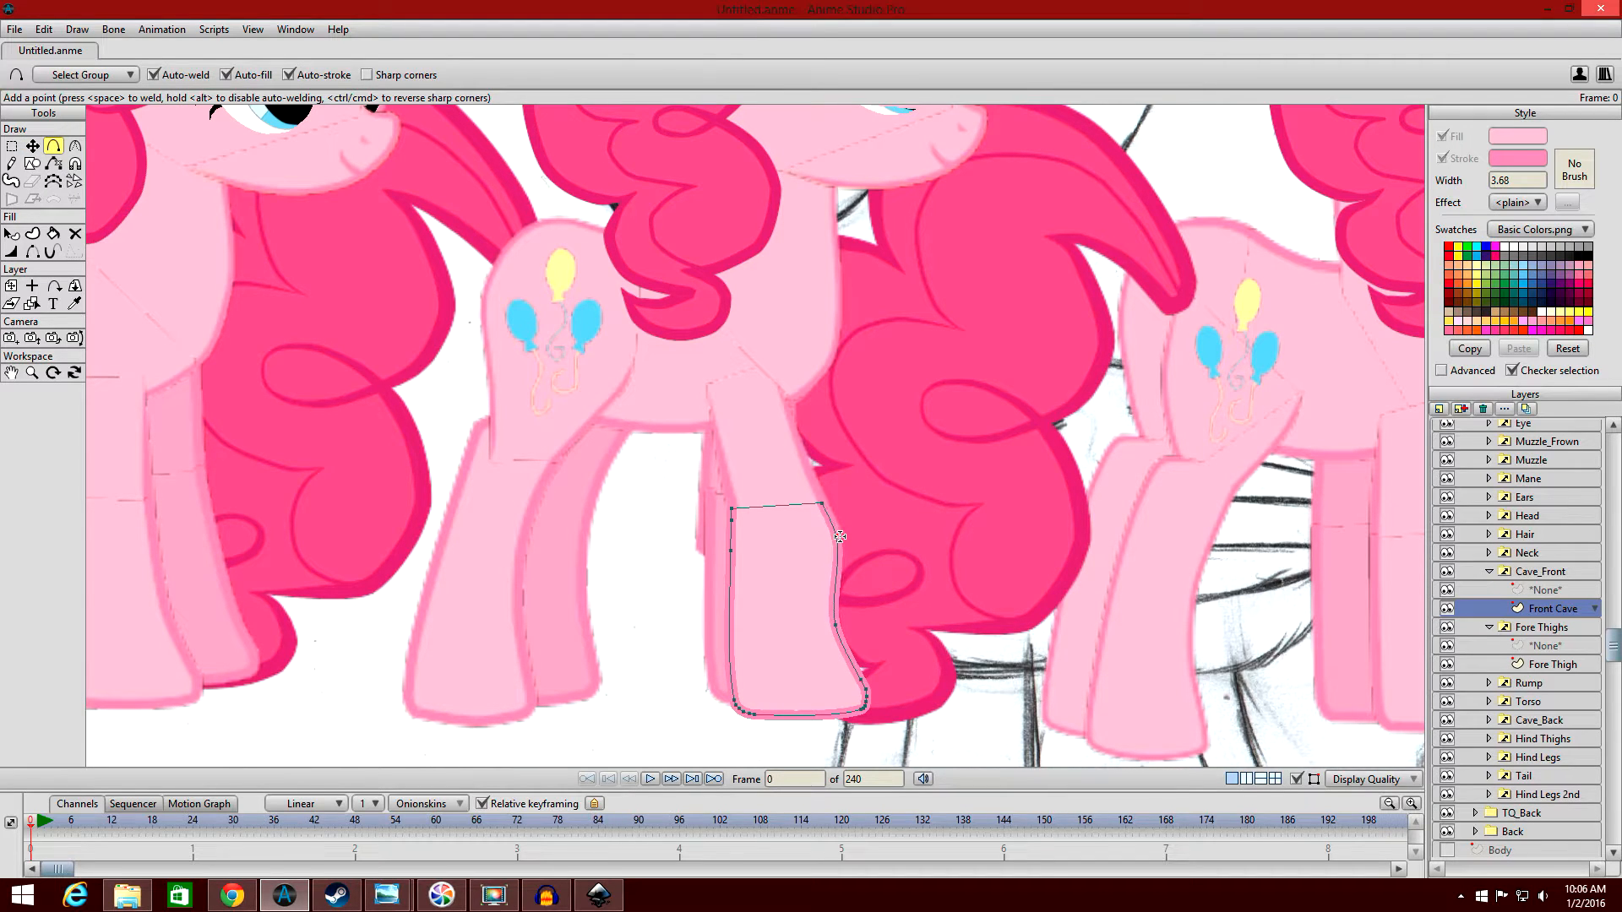
pyautogui.click(32, 145)
pyautogui.moveTo(834, 625); pyautogui.dragTo(849, 610)
# Tilt and raise the hoof points of the Front Cave shape, and pull the front edge's middle point inward.
pyautogui.click(12, 146)
pyautogui.moveTo(933, 751); pyautogui.dragTo(658, 656)
pyautogui.click(33, 145)
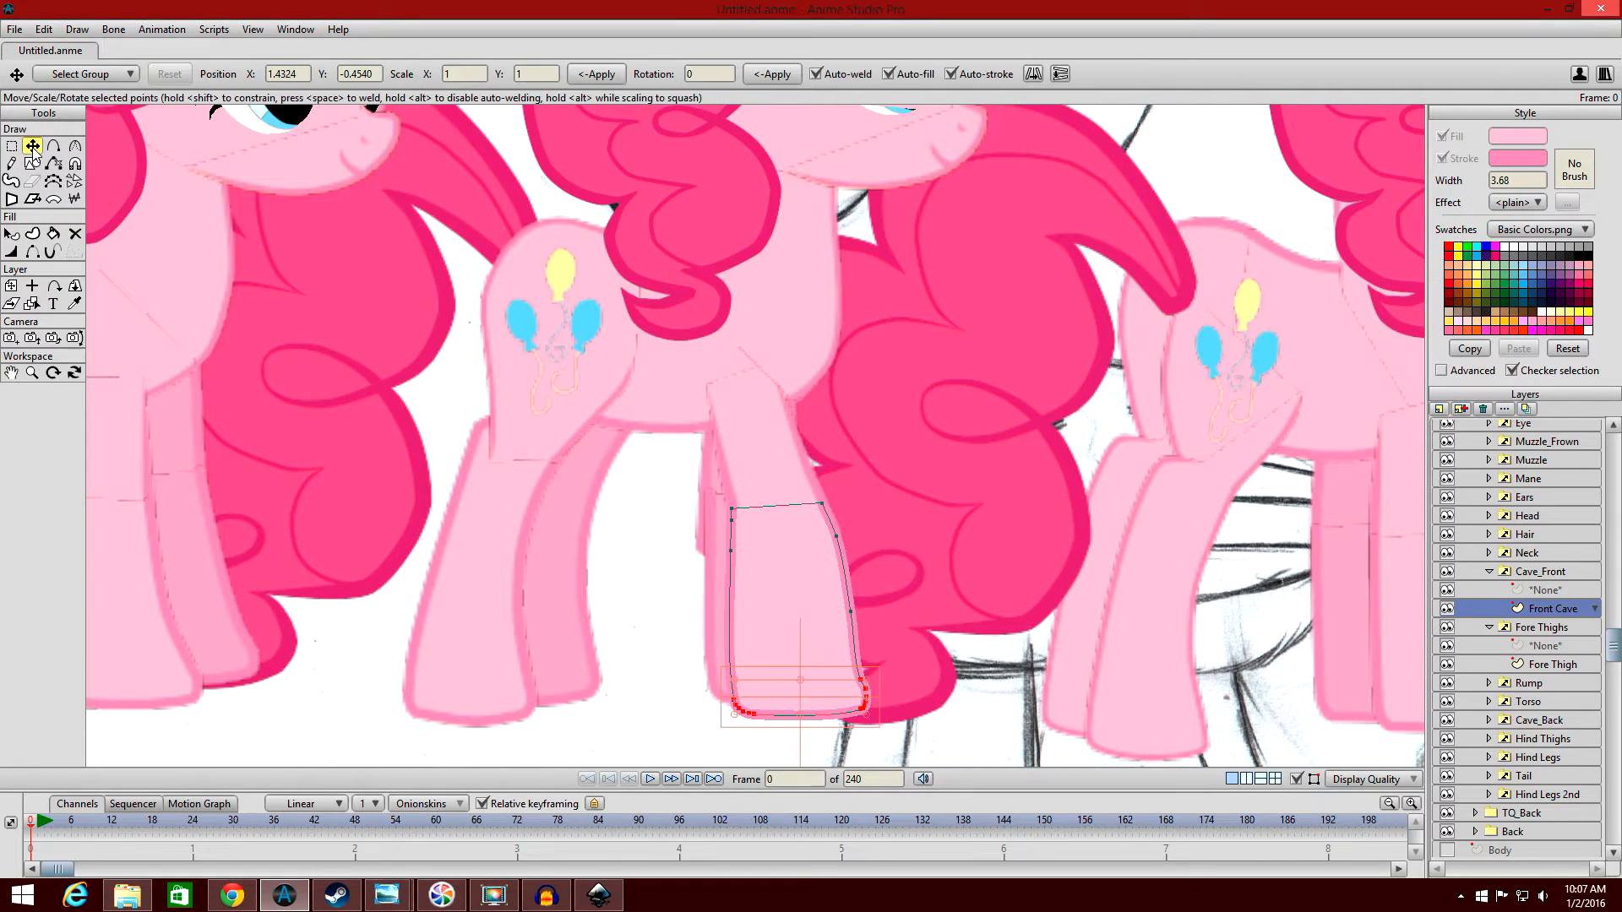
pyautogui.moveTo(874, 686); pyautogui.dragTo(844, 615)
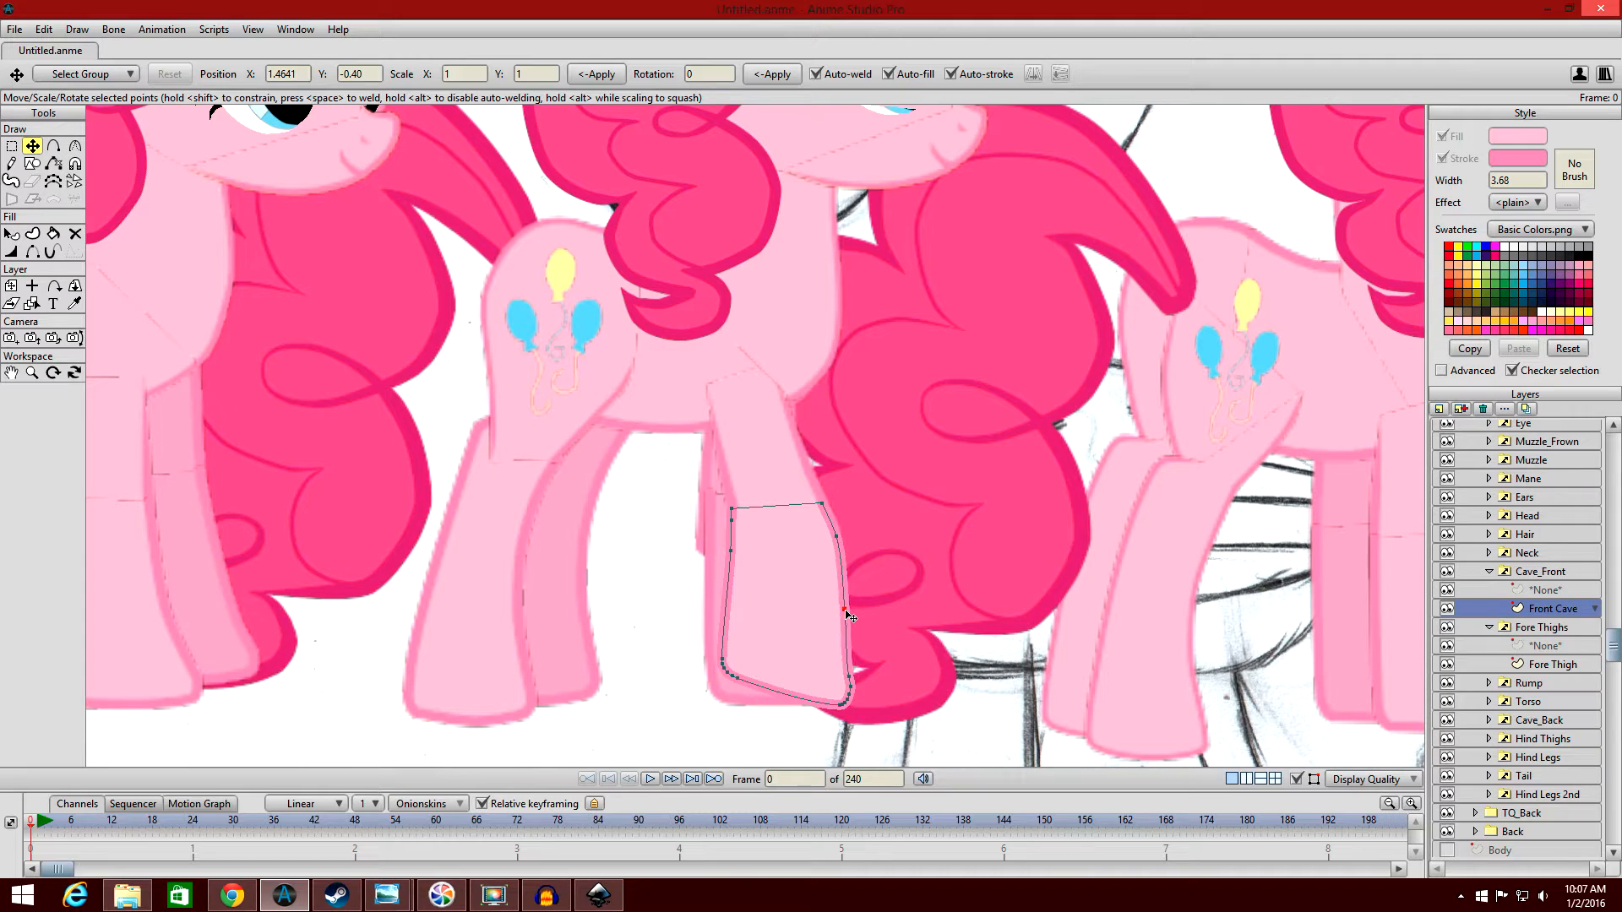
# Adjust the upper points of the Front Cave shape around the knee and inspect the bent leg without the outline.
pyautogui.moveTo(838, 543); pyautogui.dragTo(730, 499)
pyautogui.click(732, 507)
pyautogui.click(11, 233)
pyautogui.scroll(-3, 1018, 340)
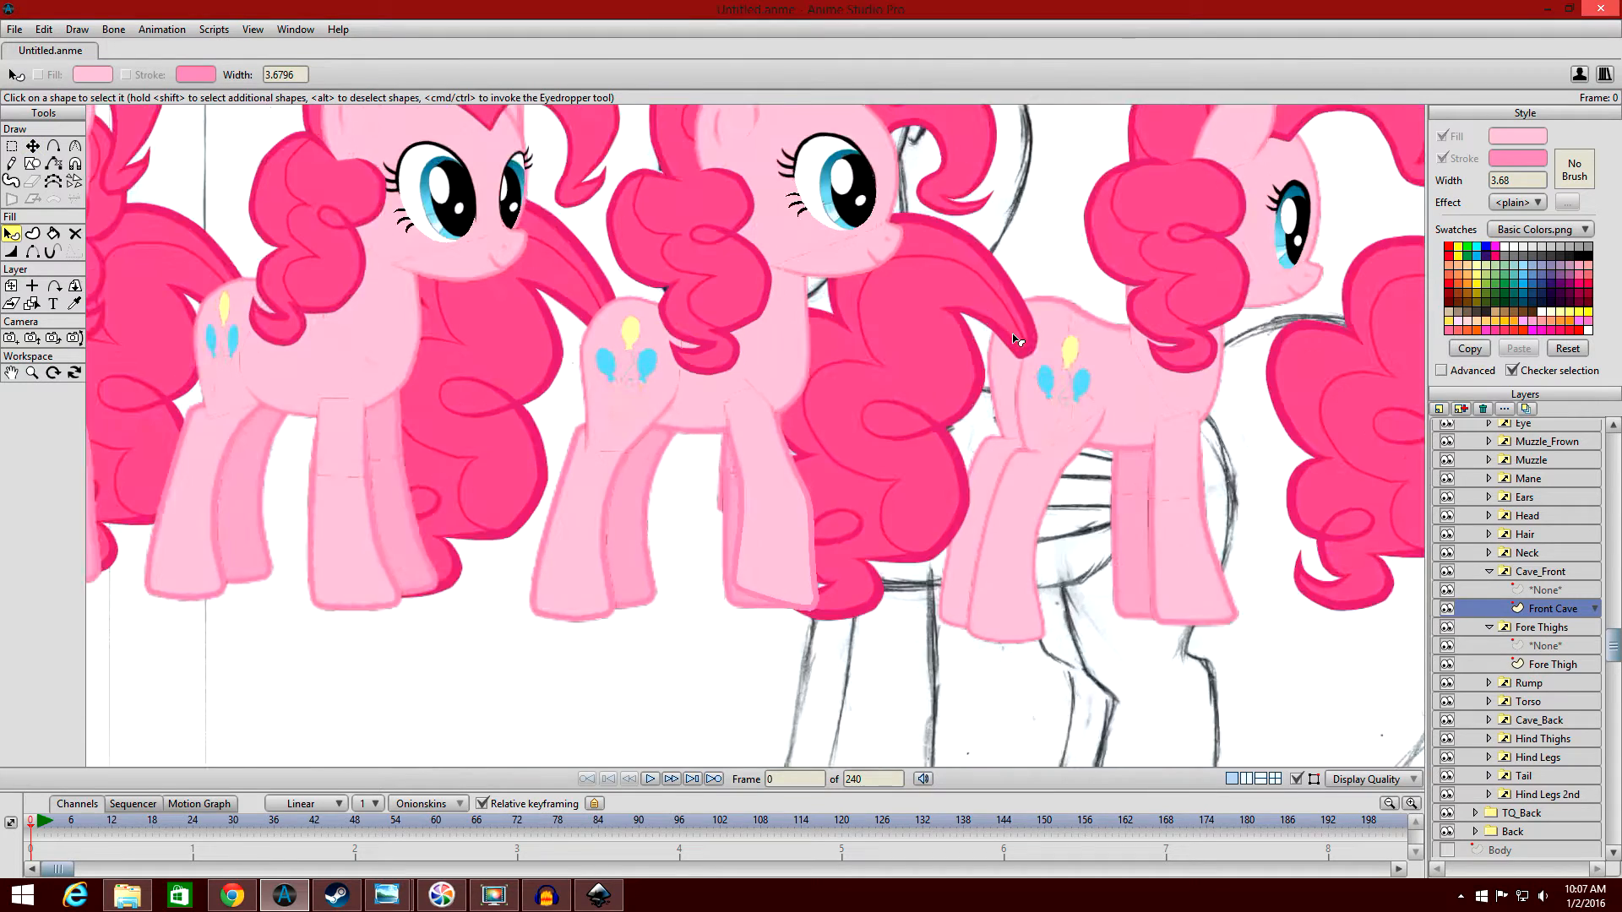
pyautogui.scroll(-2, 1018, 339)
pyautogui.scroll(6, 1030, 348)
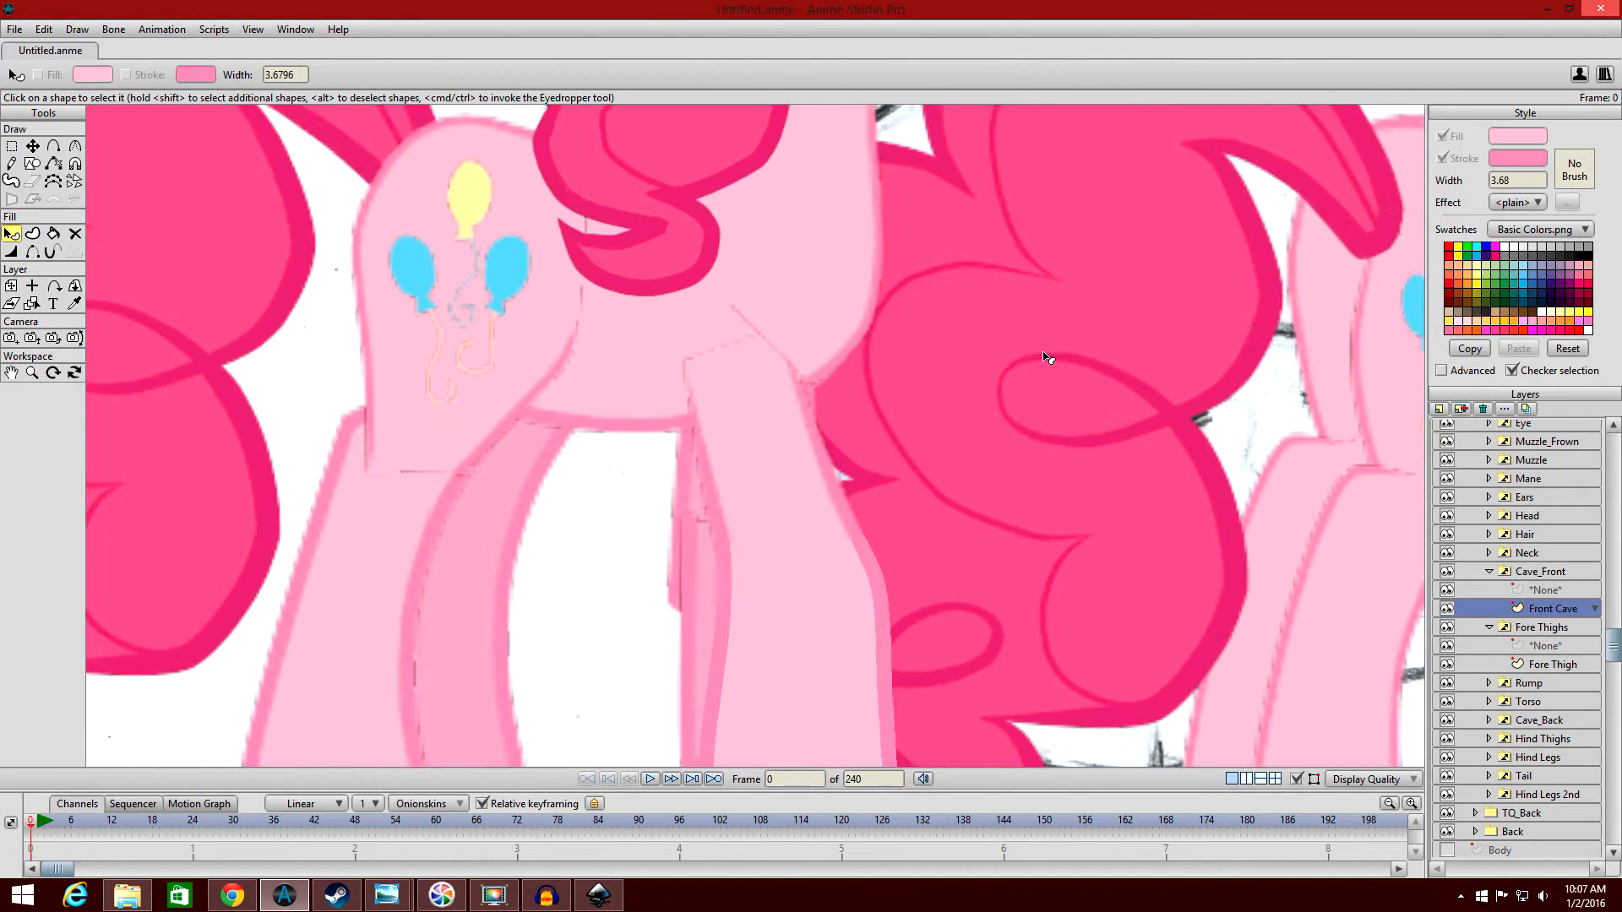
pyautogui.moveTo(1044, 353); pyautogui.dragTo(998, 180)
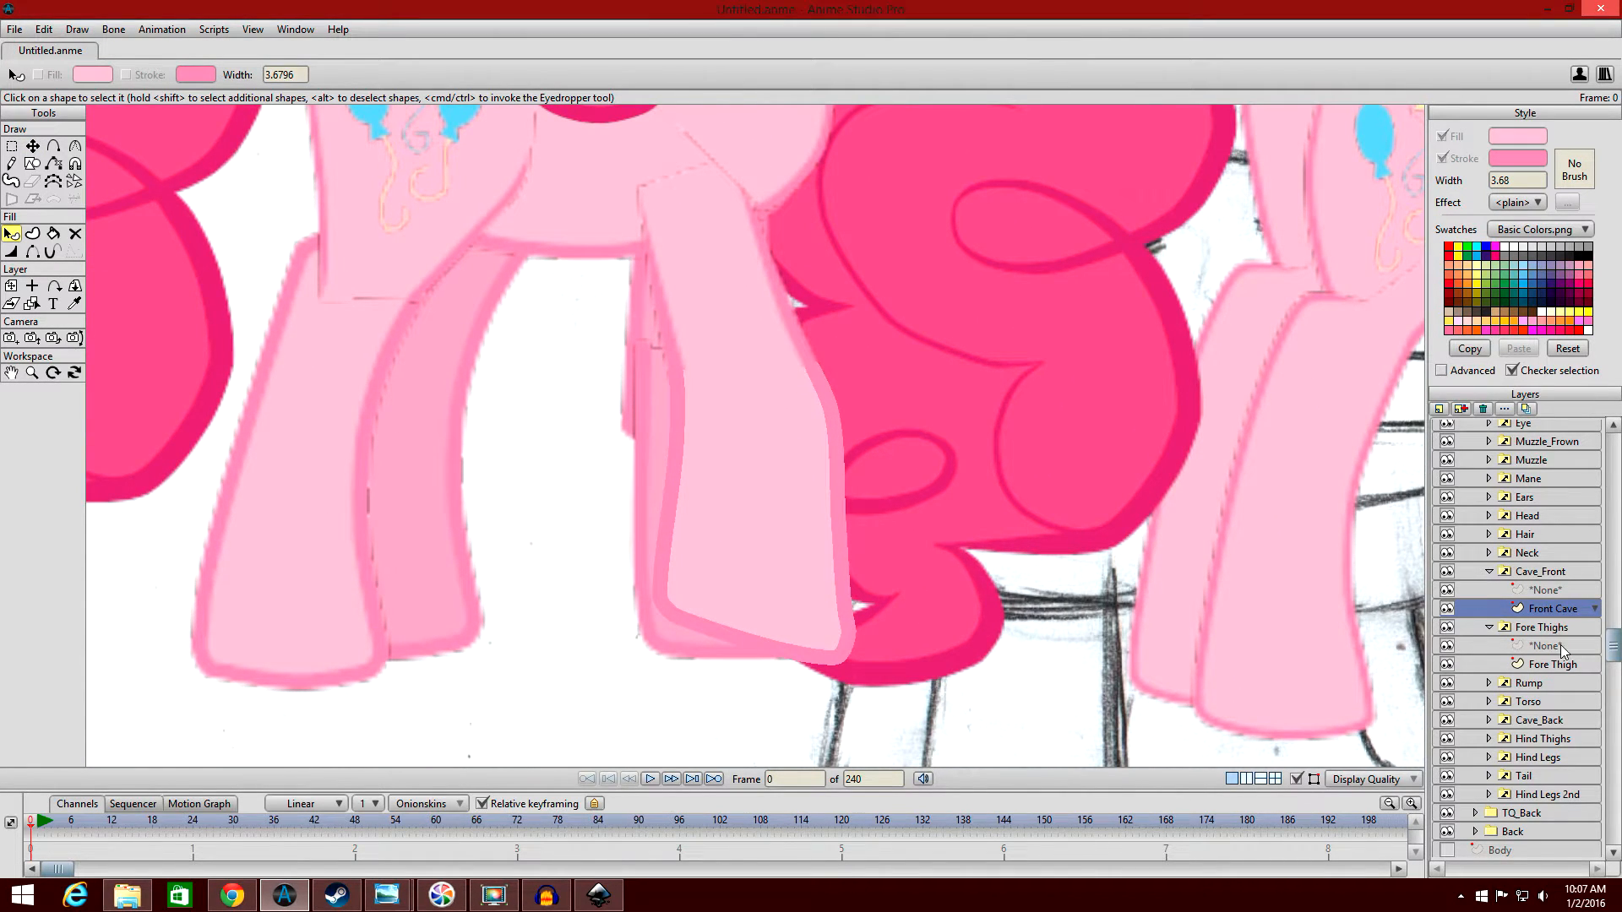
# Pull the Fore Thigh shape's lower front point inward to X 1.4477, Y -0.3488 with the Transform Points tool.
pyautogui.click(1568, 665)
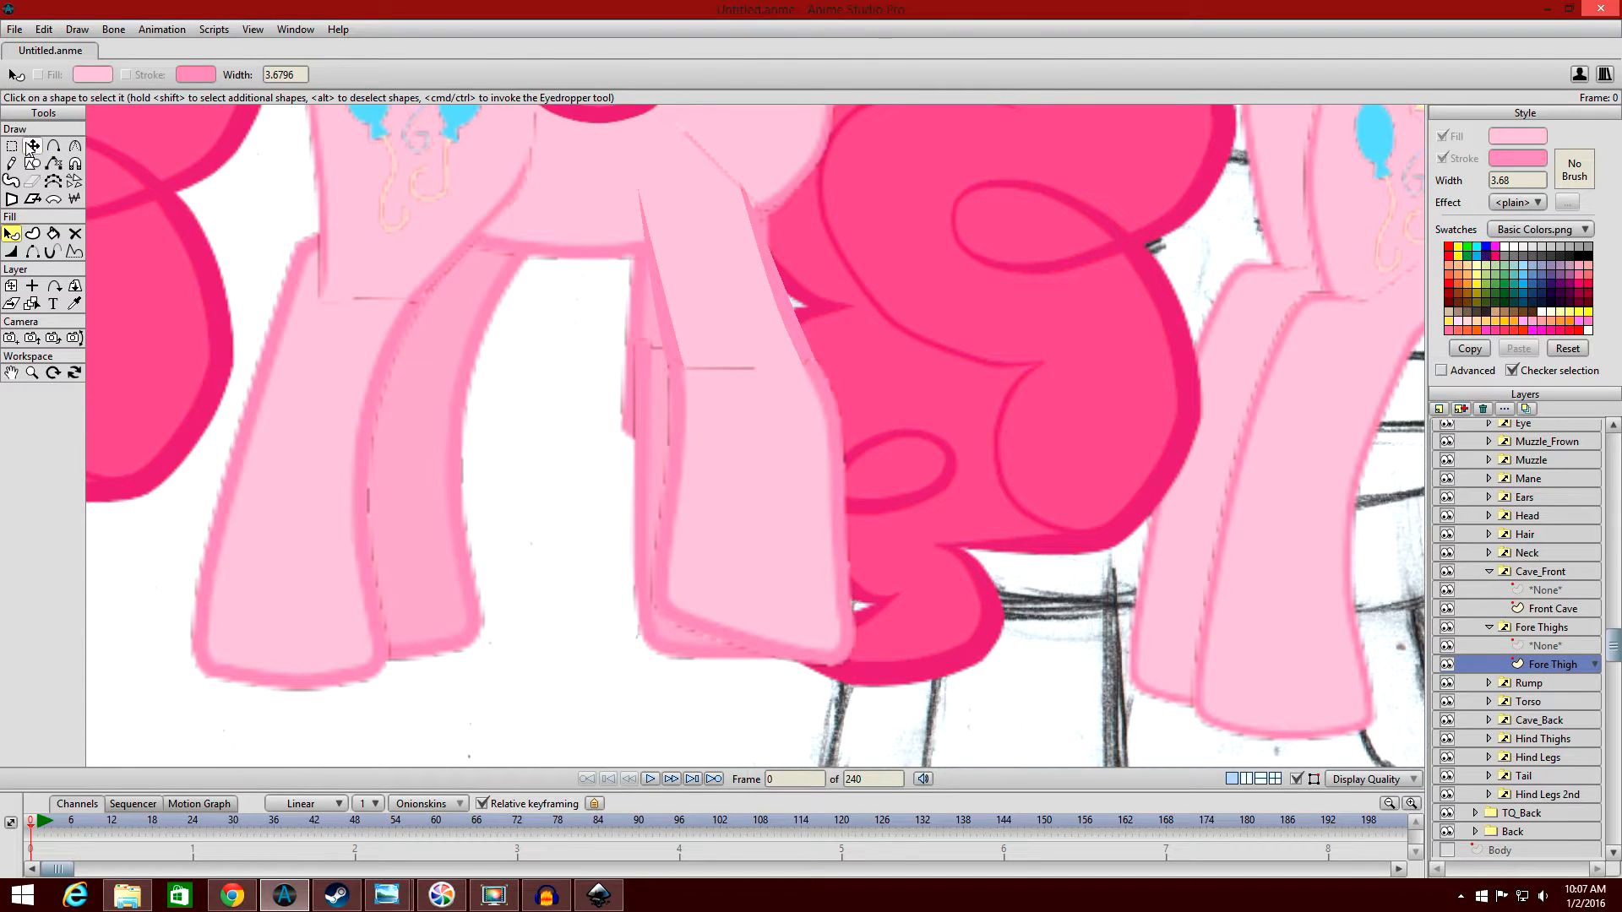
pyautogui.click(32, 146)
pyautogui.moveTo(830, 410); pyautogui.dragTo(813, 409)
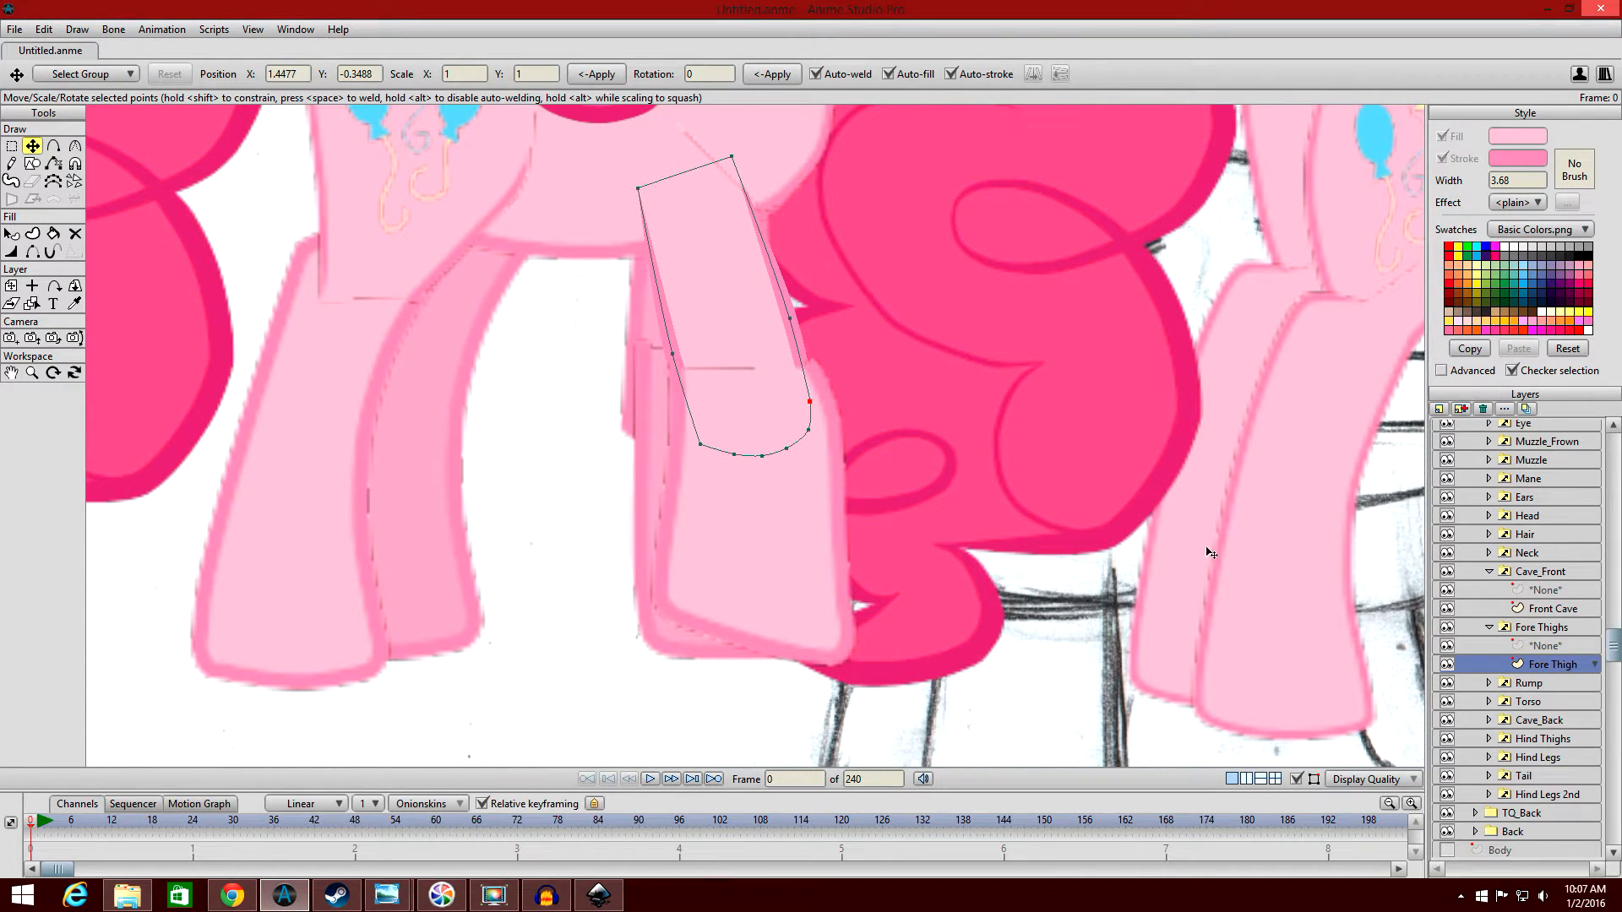
# Pull the Front Cave shape's upper front edge point inward and move the point below it to X 1.4522, Y -0.3967.
pyautogui.click(1558, 608)
pyautogui.moveTo(831, 406); pyautogui.dragTo(808, 409)
pyautogui.moveTo(839, 528); pyautogui.dragTo(820, 514)
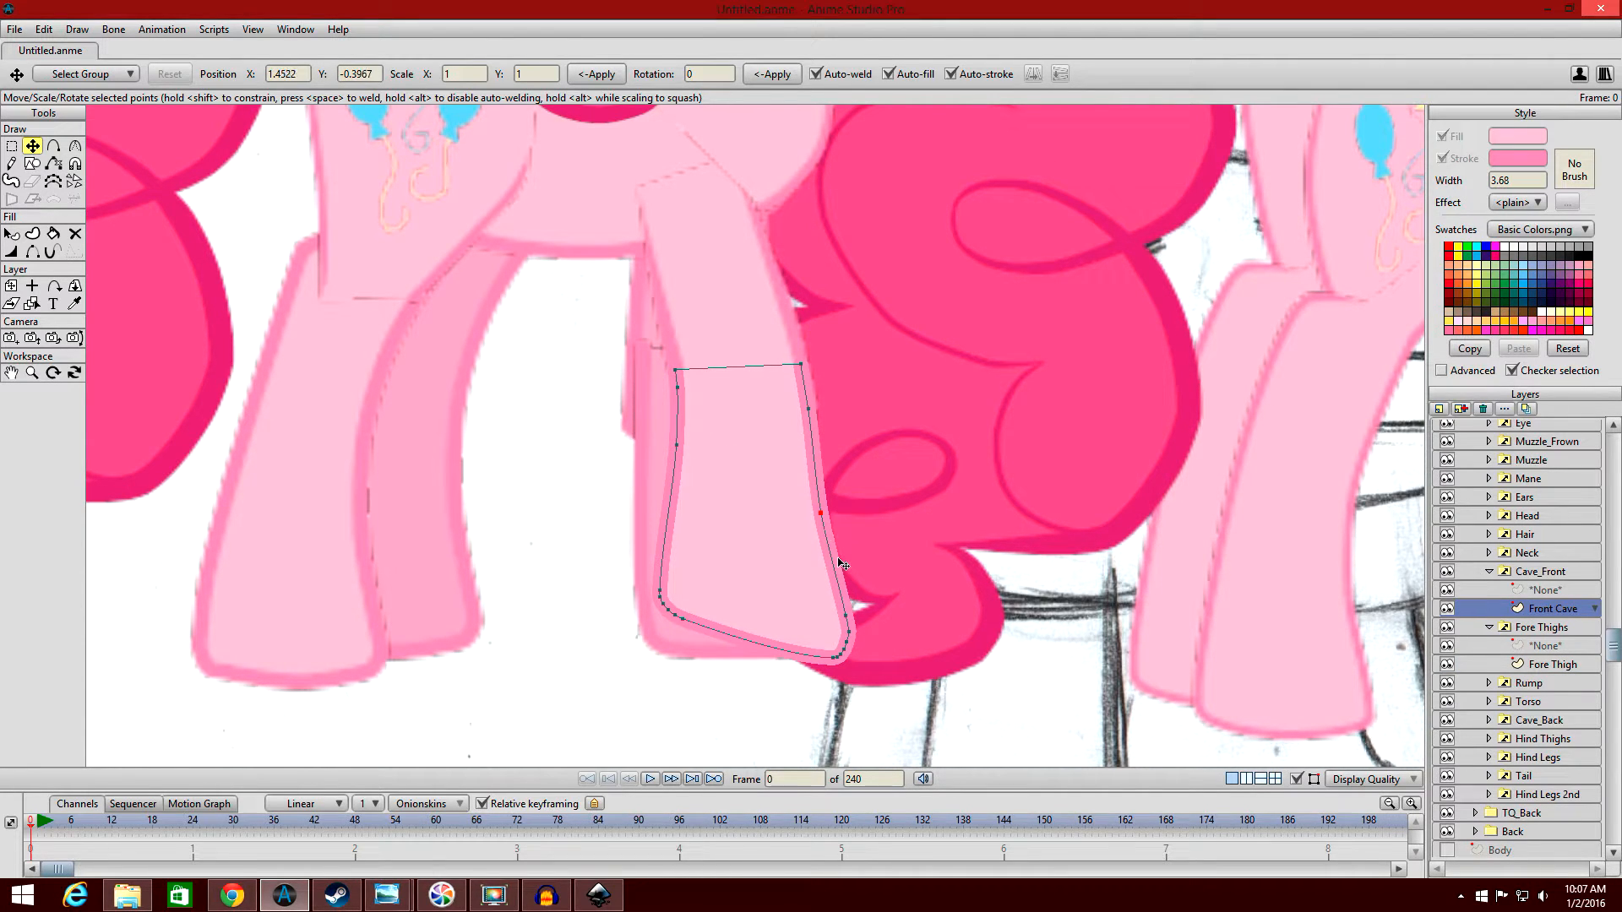
# Pull the front hoof points of the Front Cave shape inward to narrow the hoof, and review the reshaped leg.
pyautogui.press('g')
pyautogui.moveTo(885, 724); pyautogui.dragTo(828, 601)
pyautogui.press('t')
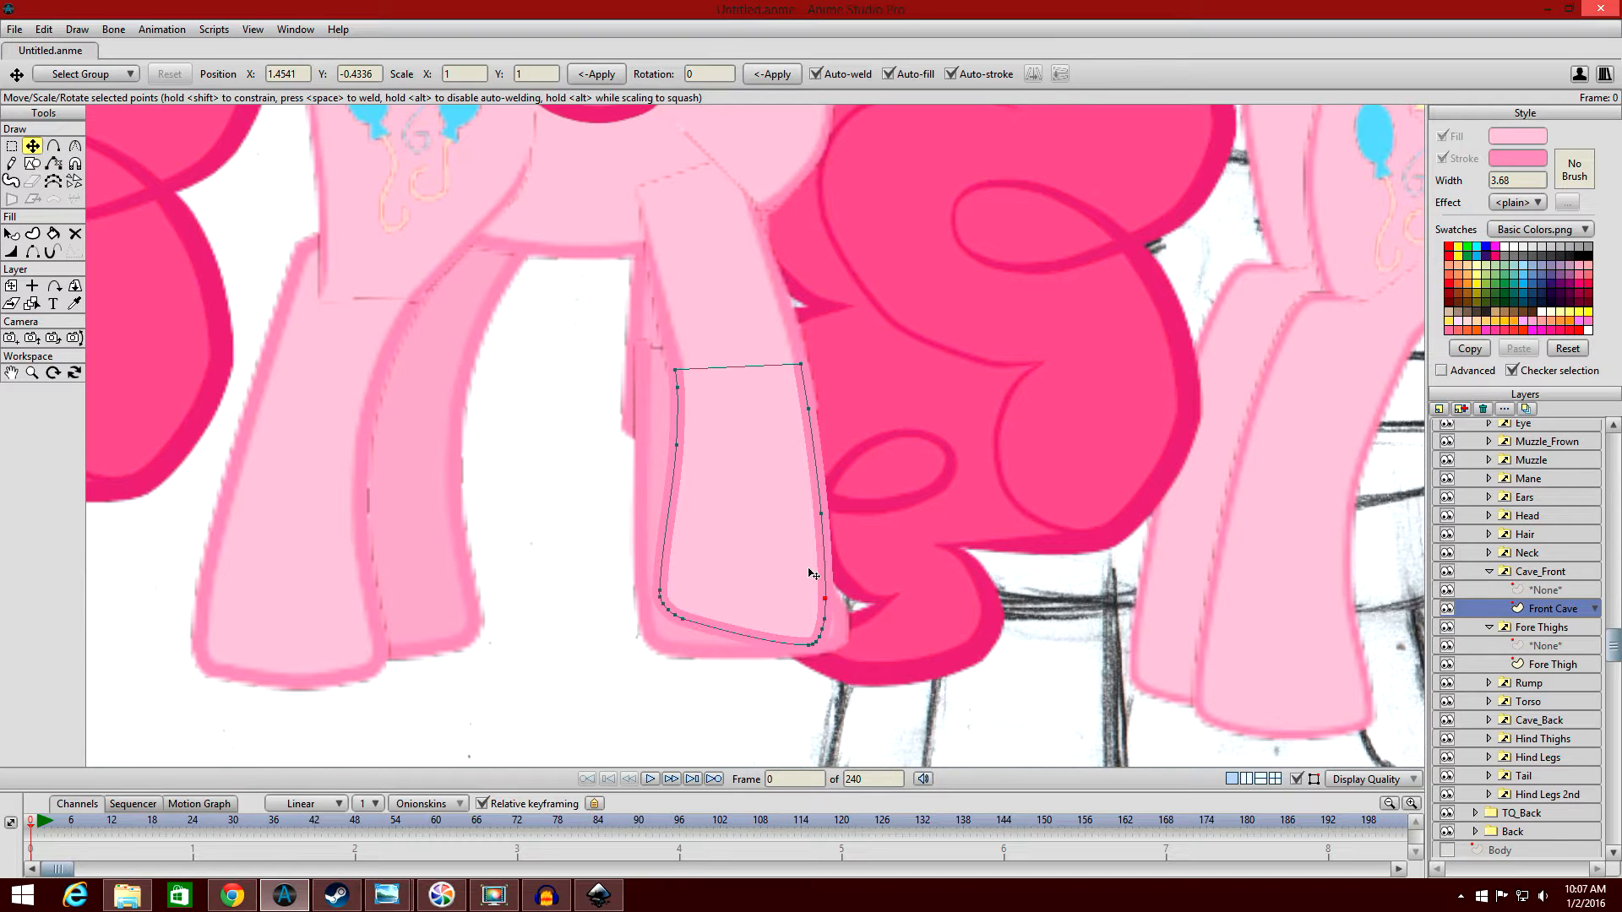
pyautogui.click(11, 234)
pyautogui.scroll(-5, 528, 411)
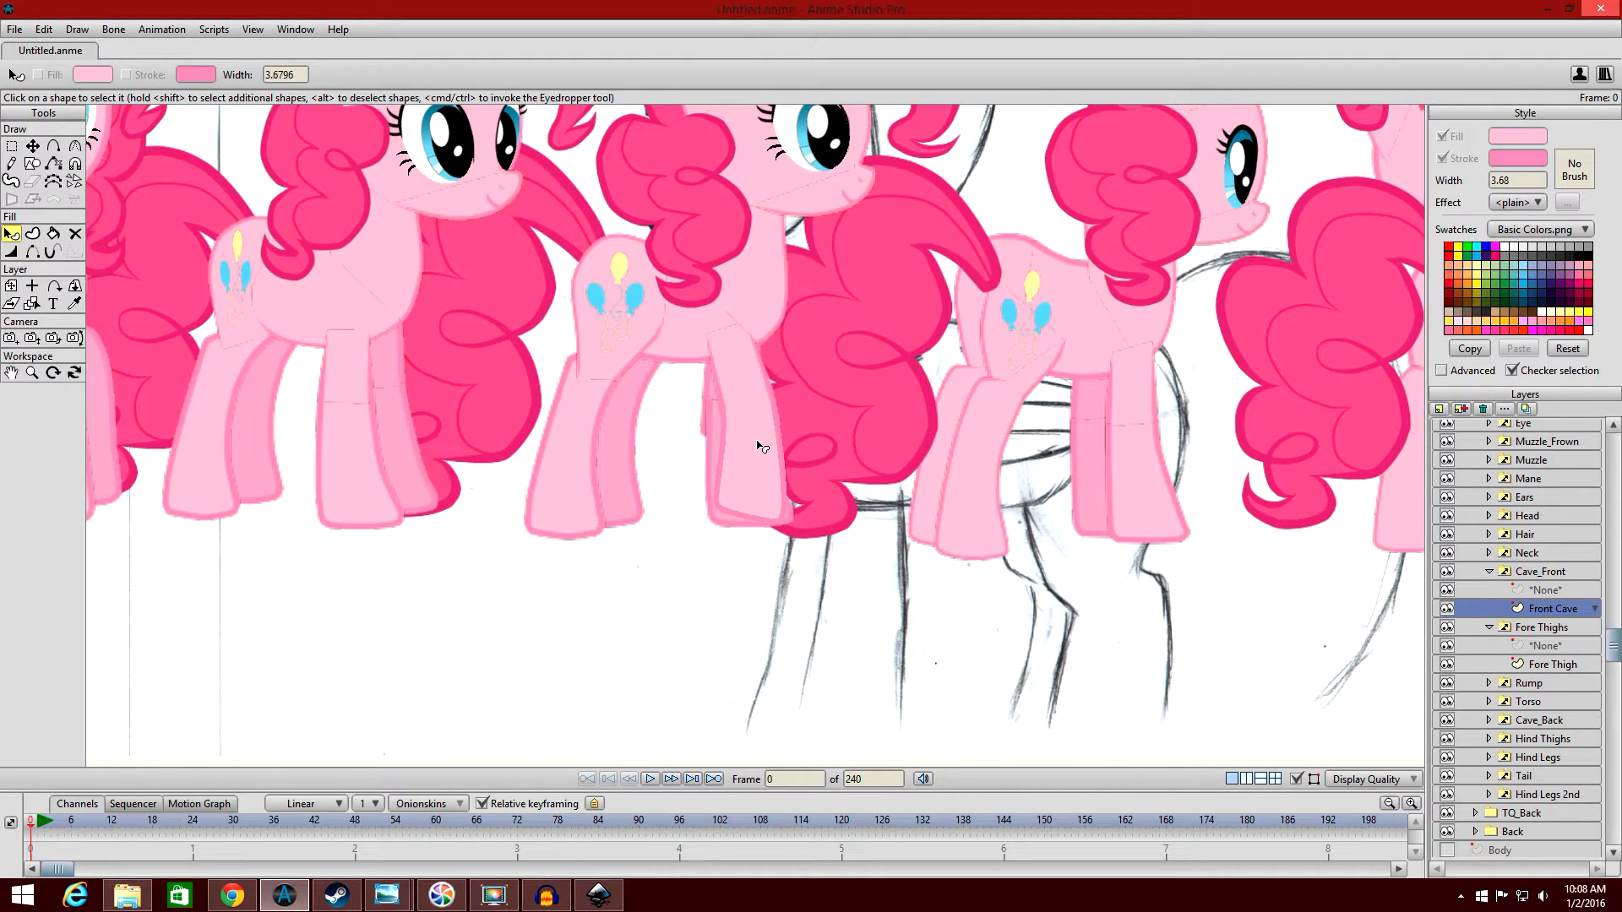
# Collapse the Side group and the PinkiePie character group, and delete the whole PinkiePie layer.
pyautogui.scroll(-4, 1468, 563)
pyautogui.click(1489, 571)
pyautogui.click(1491, 589)
pyautogui.scroll(2, 1486, 549)
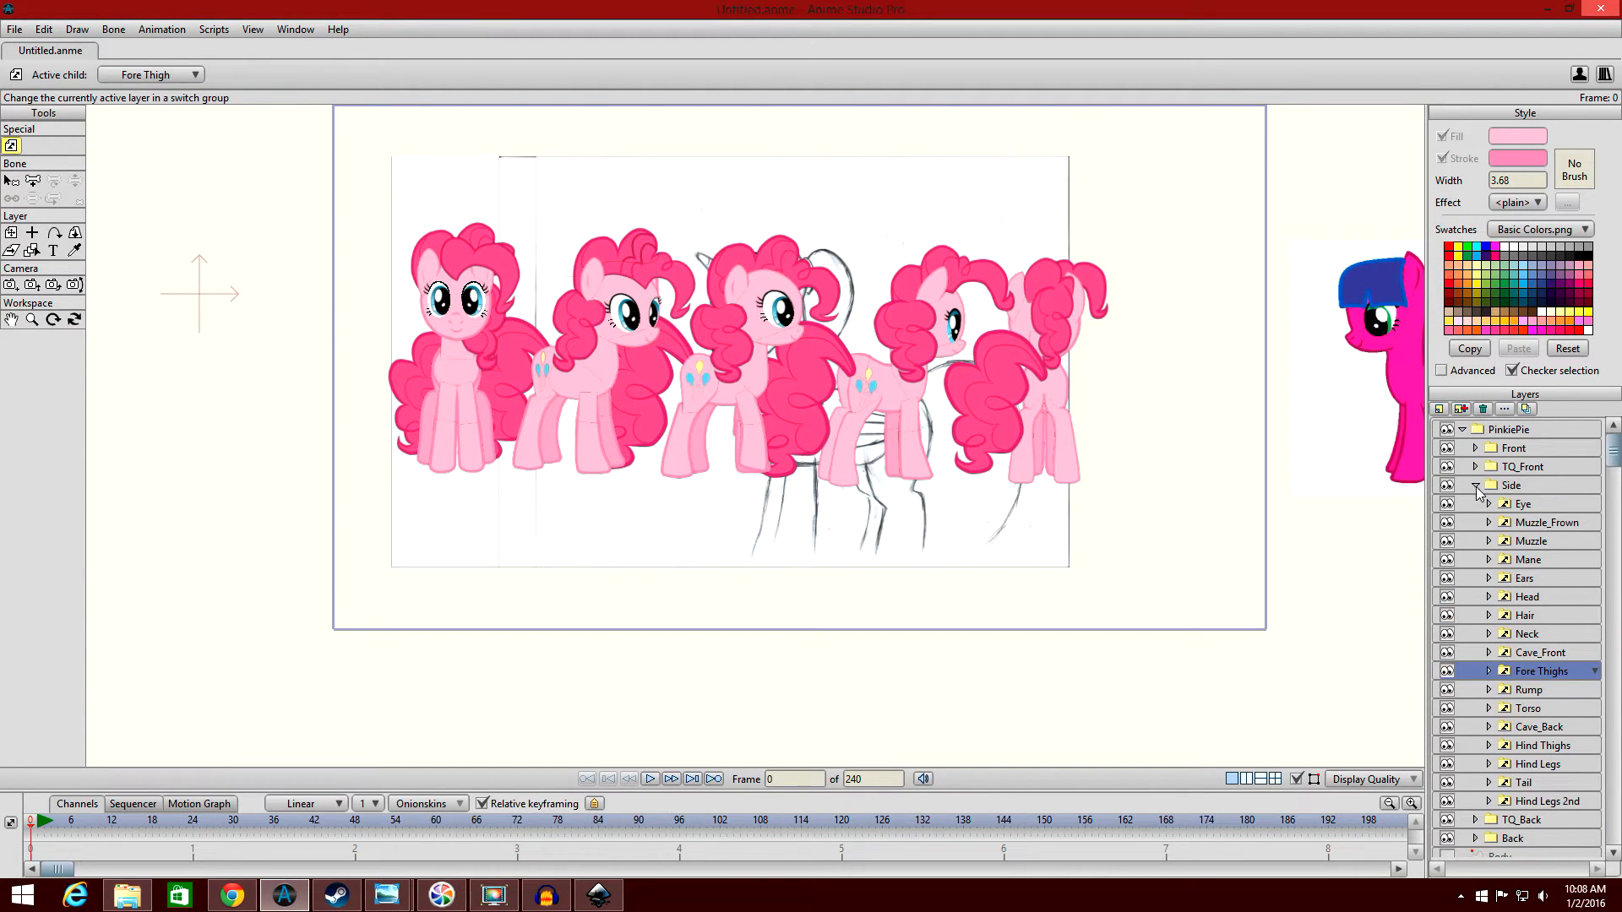
pyautogui.click(1474, 486)
pyautogui.click(1462, 429)
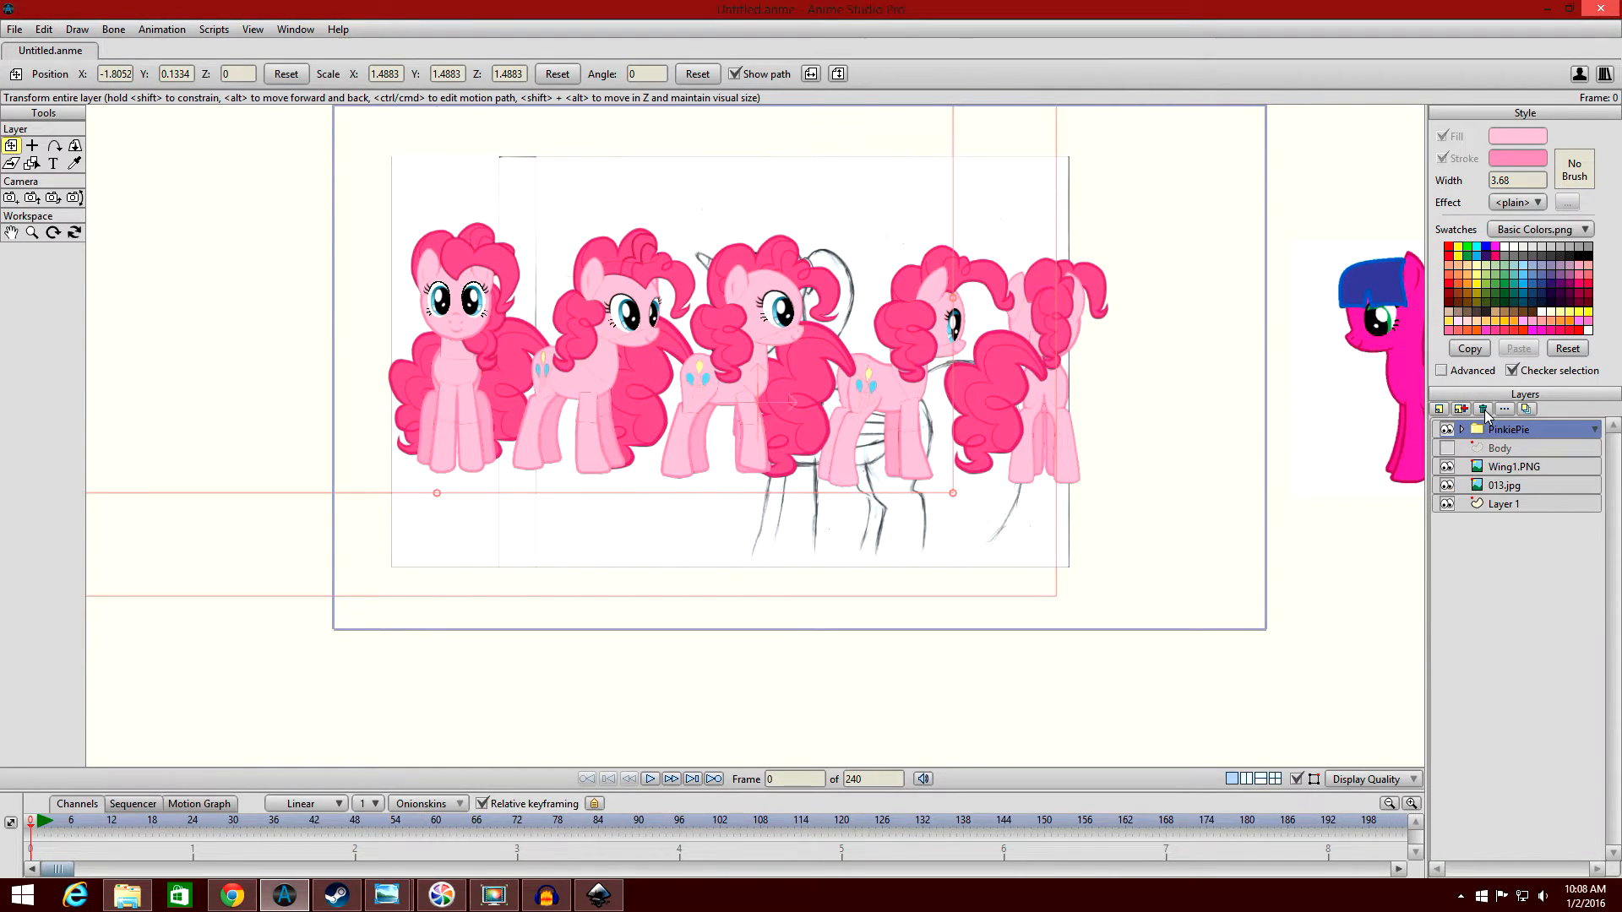
pyautogui.click(1482, 409)
pyautogui.scroll(3, 1250, 380)
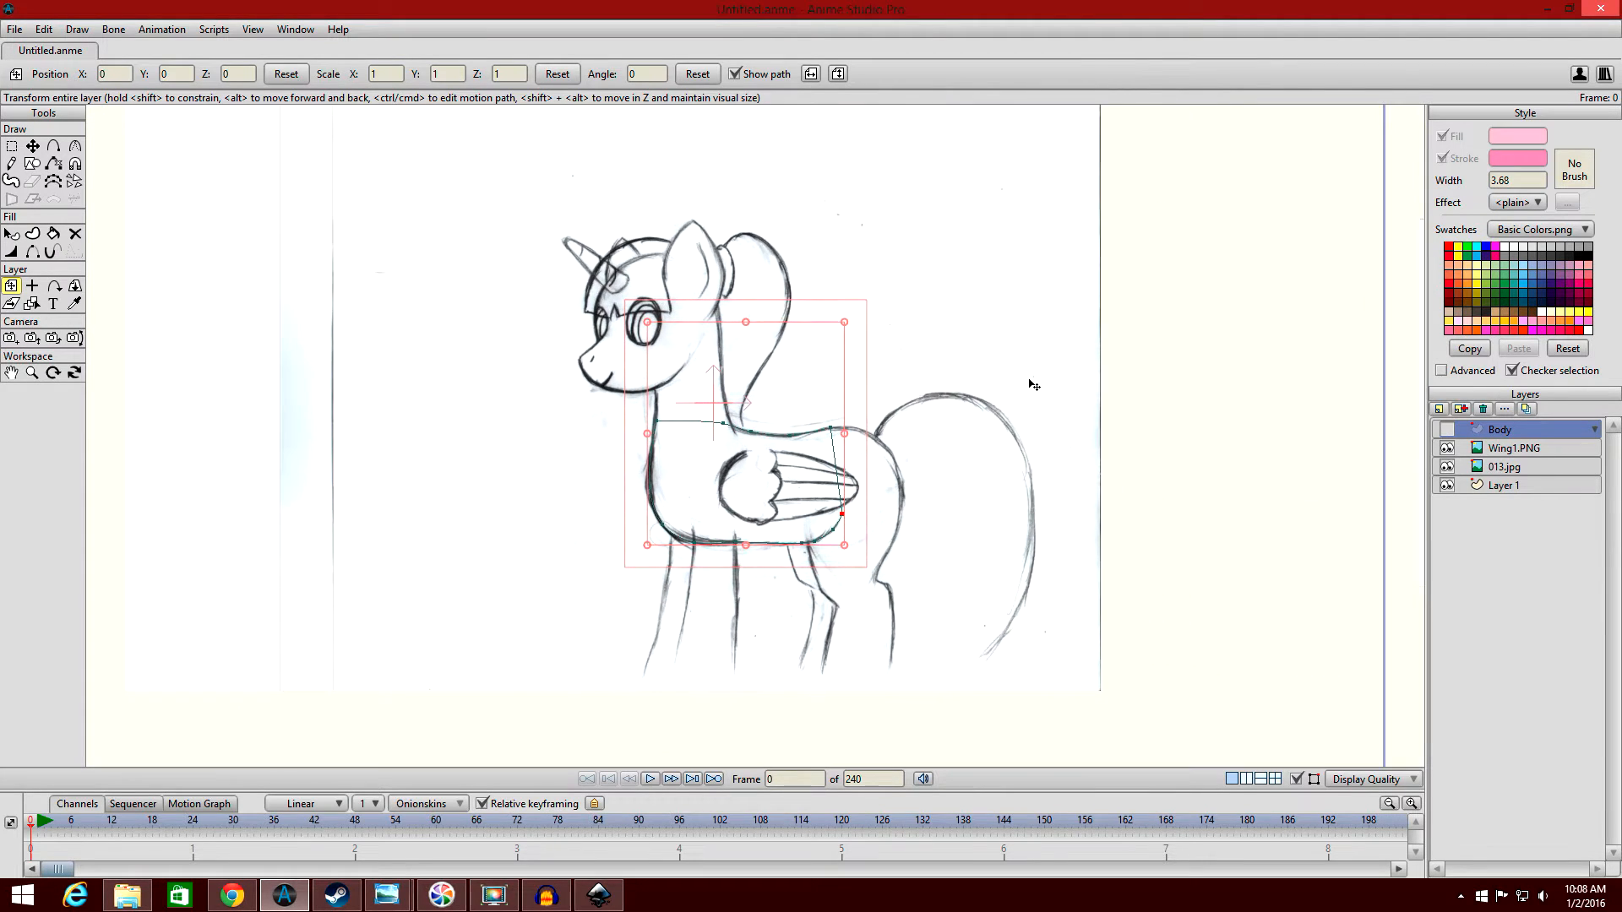
# Make the Body layer visible and review its pink shape over the pony sketch.
pyautogui.scroll(-2, 1033, 385)
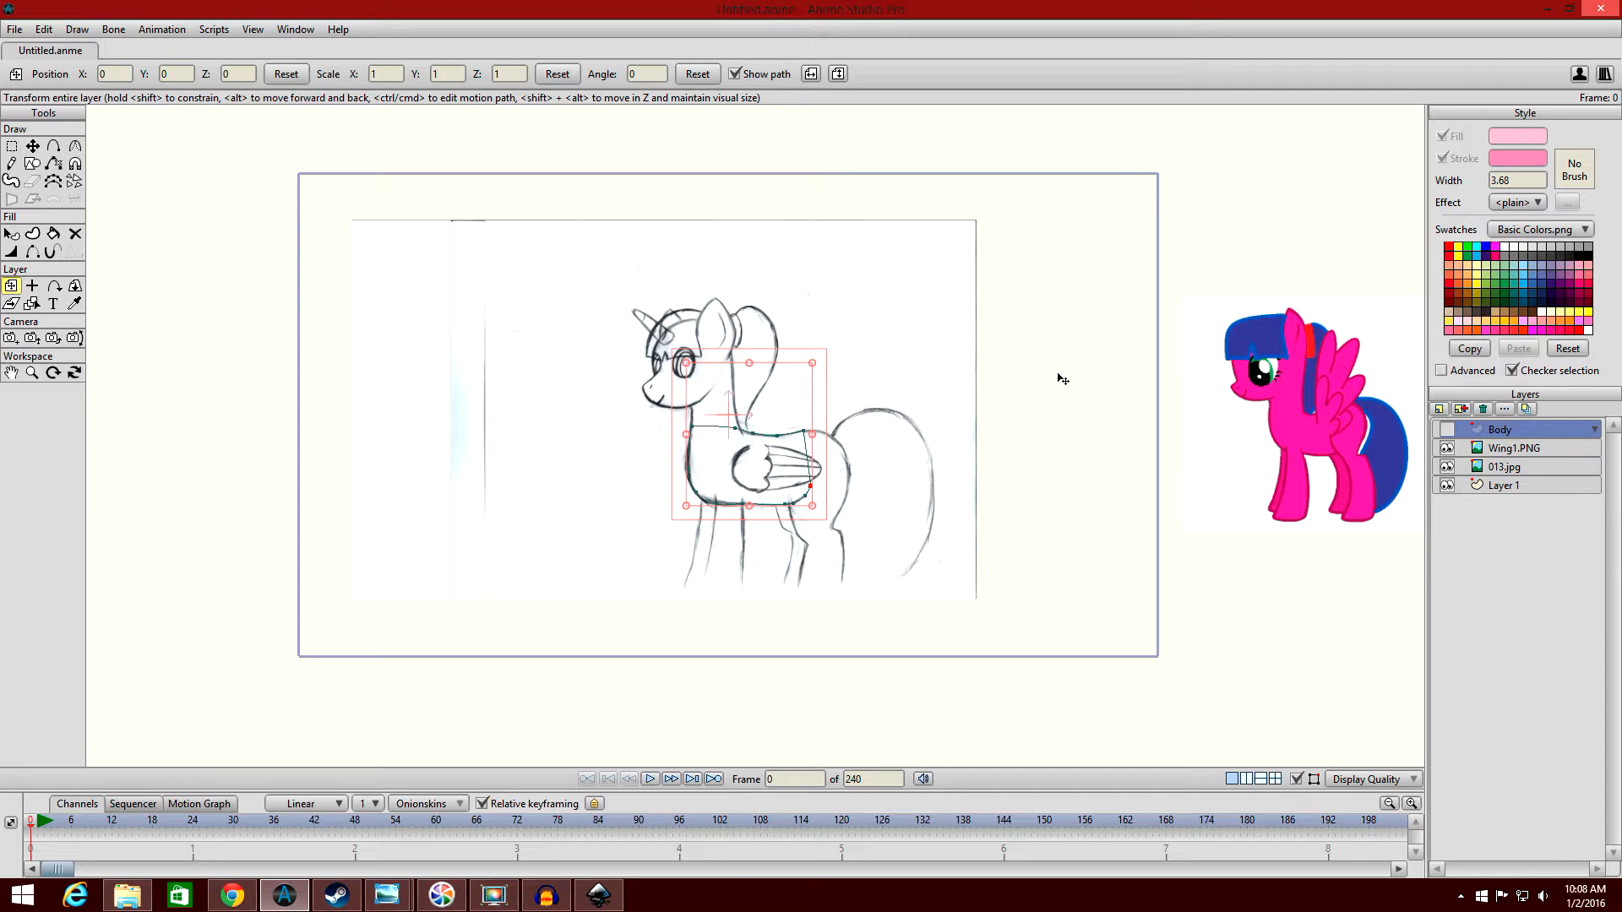
pyautogui.scroll(2, 1154, 389)
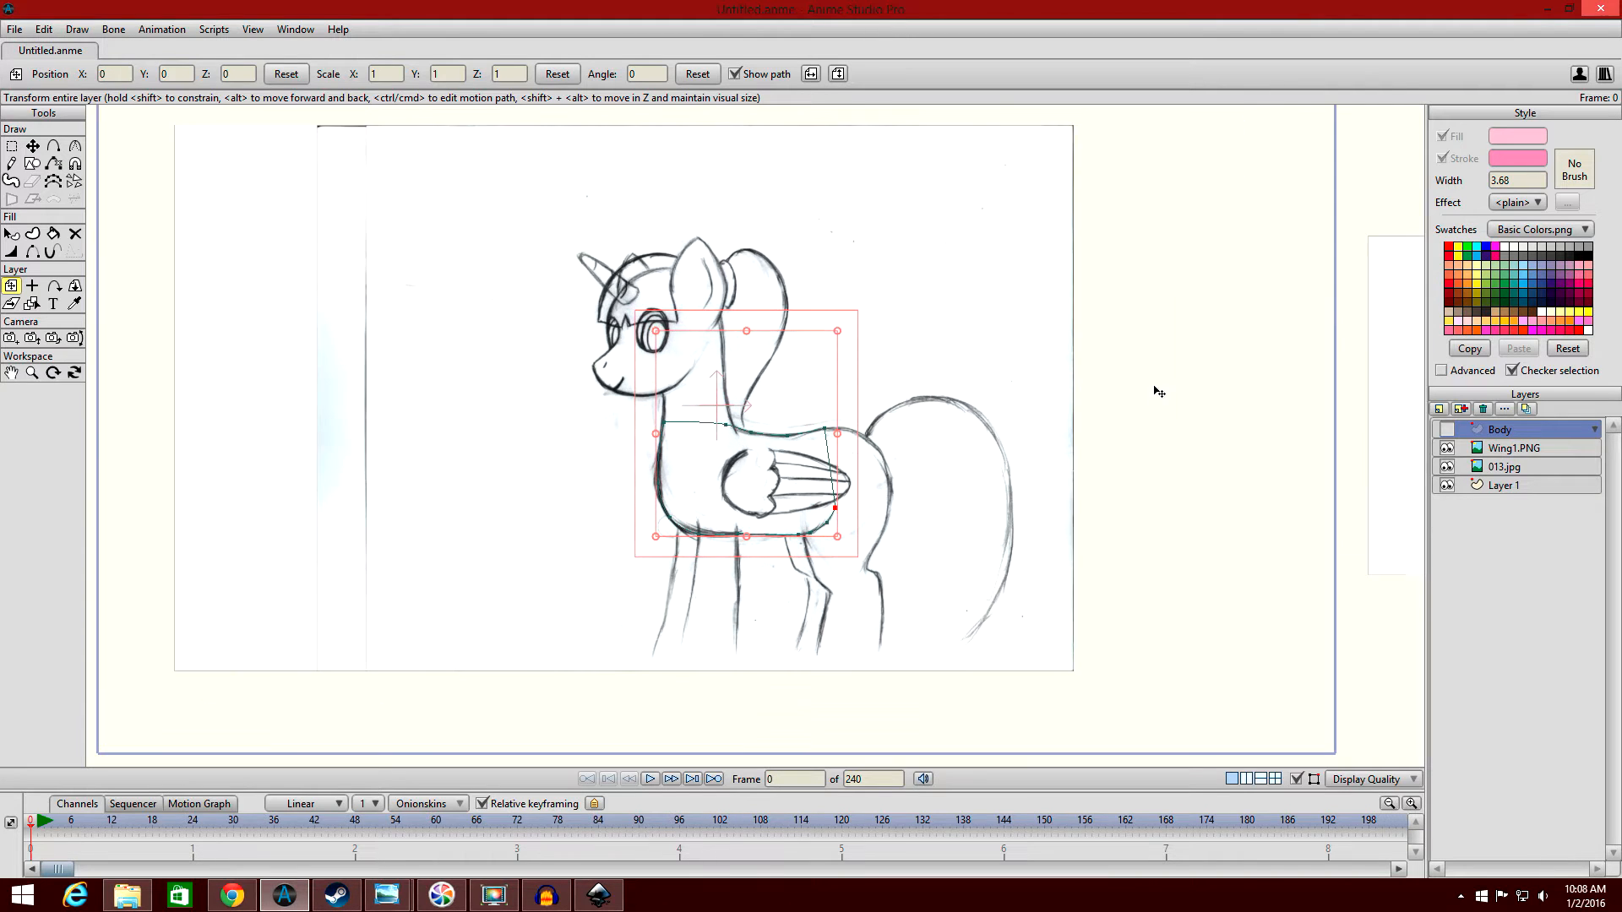
pyautogui.click(1446, 430)
pyautogui.moveTo(1215, 435); pyautogui.dragTo(1206, 425)
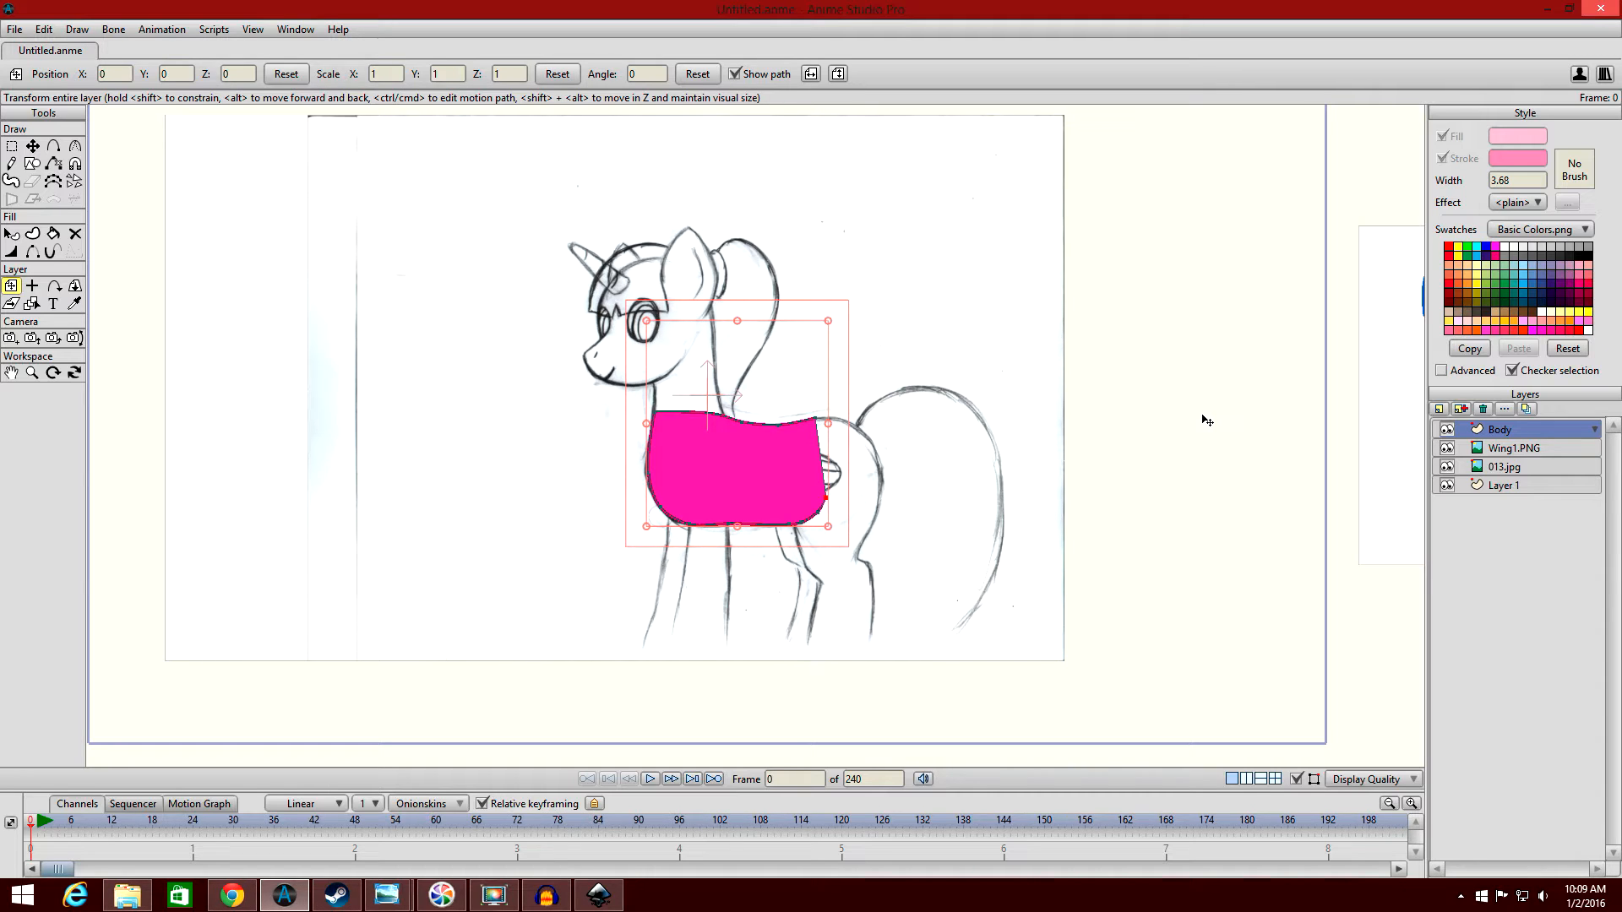
pyautogui.scroll(-2, 1216, 426)
pyautogui.scroll(3, 1205, 409)
pyautogui.moveTo(1172, 356); pyautogui.dragTo(1216, 329)
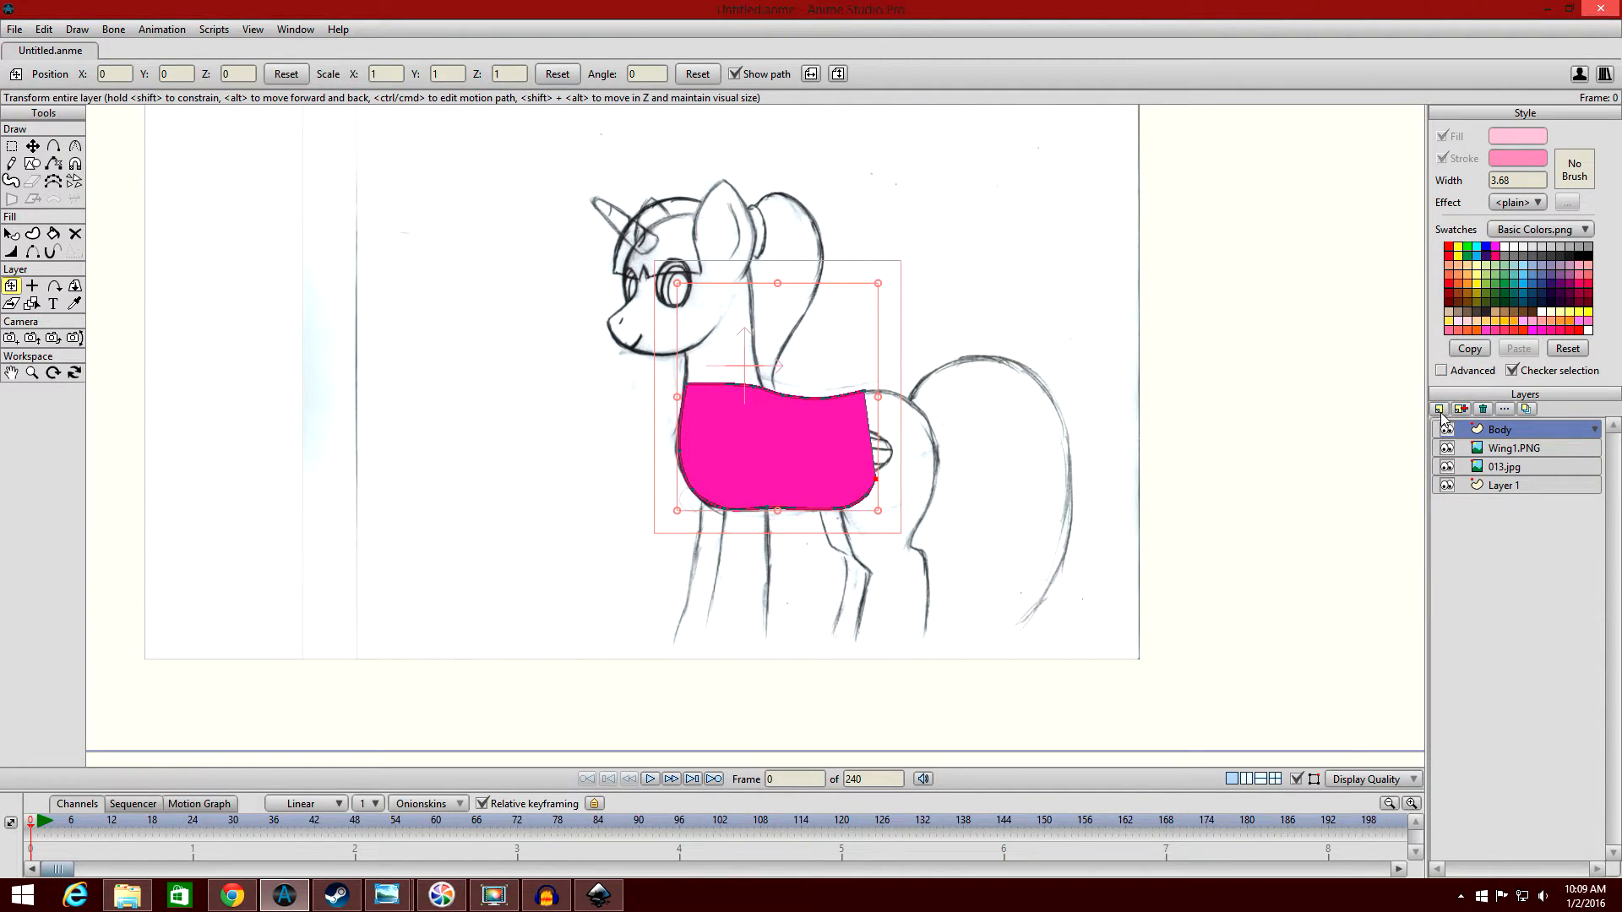
# Add a vector layer above the Body layer and name it Neck.
pyautogui.click(1440, 409)
pyautogui.click(1454, 428)
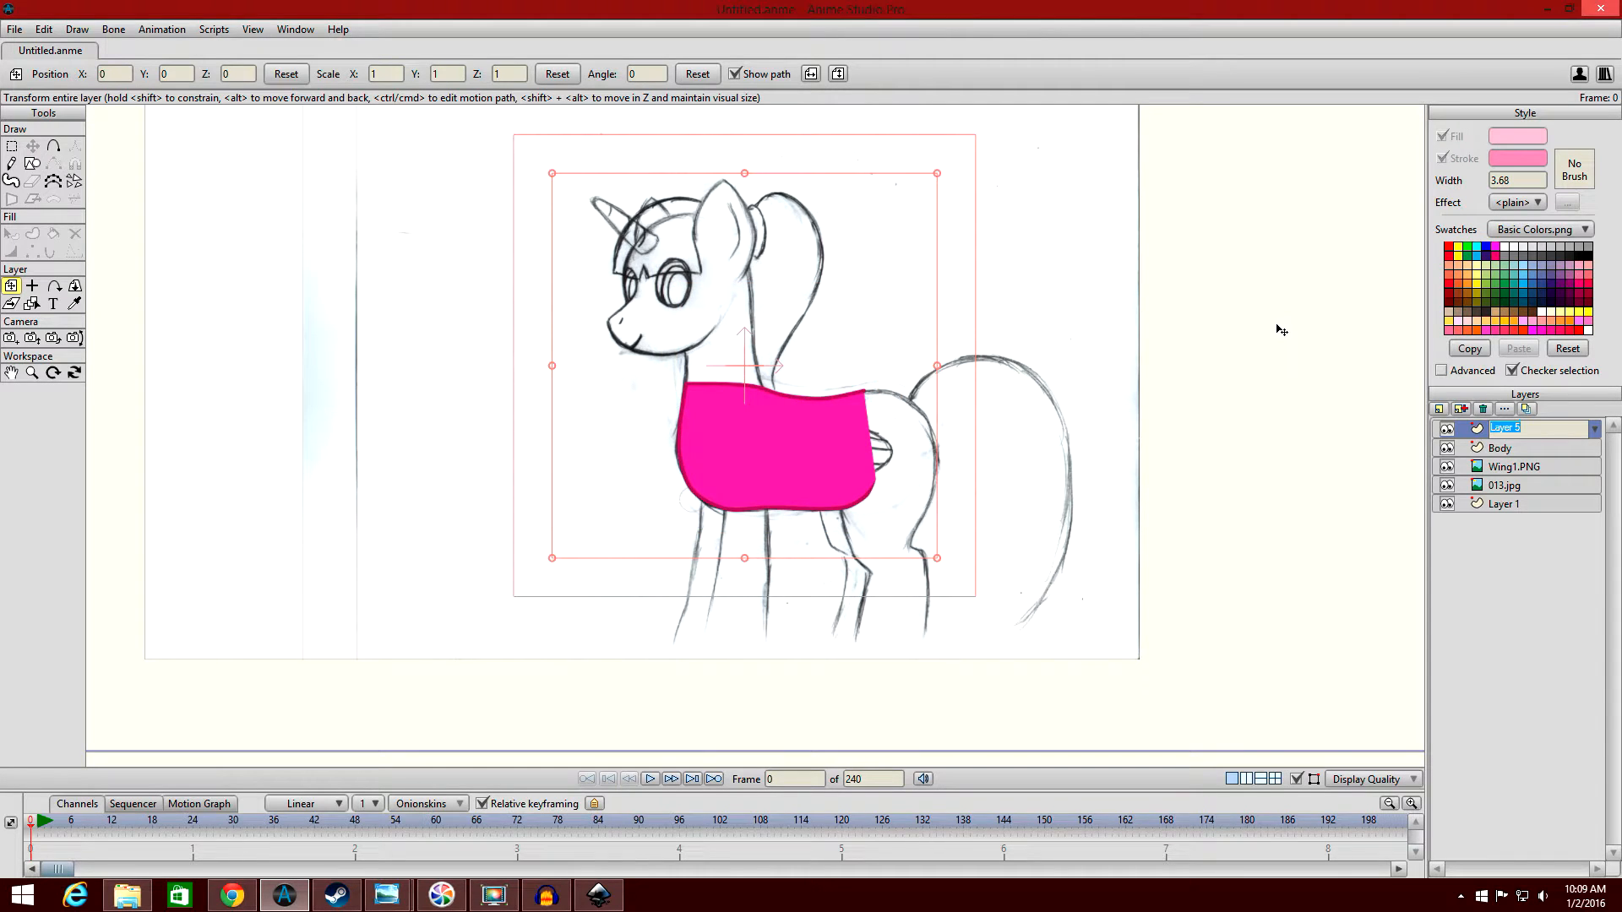
pyautogui.write('Neck')
pyautogui.press('Return')
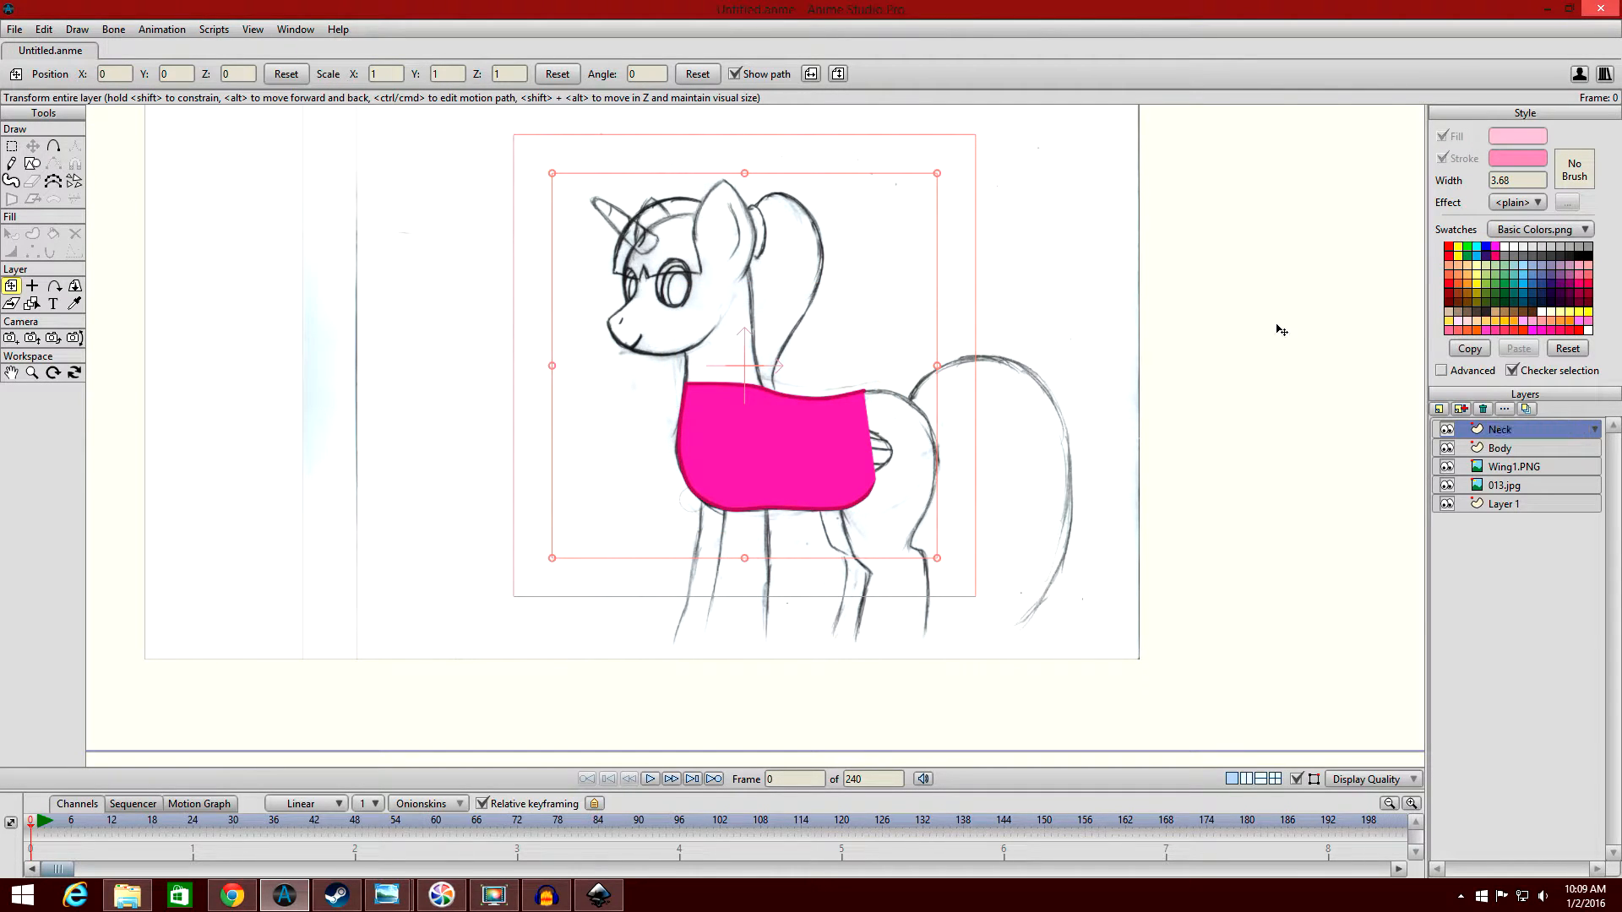
# Hide the Body layer and draw a tall filled and stroked rectangle in front of the sketched pony's face on the Neck layer.
pyautogui.scroll(2, 859, 336)
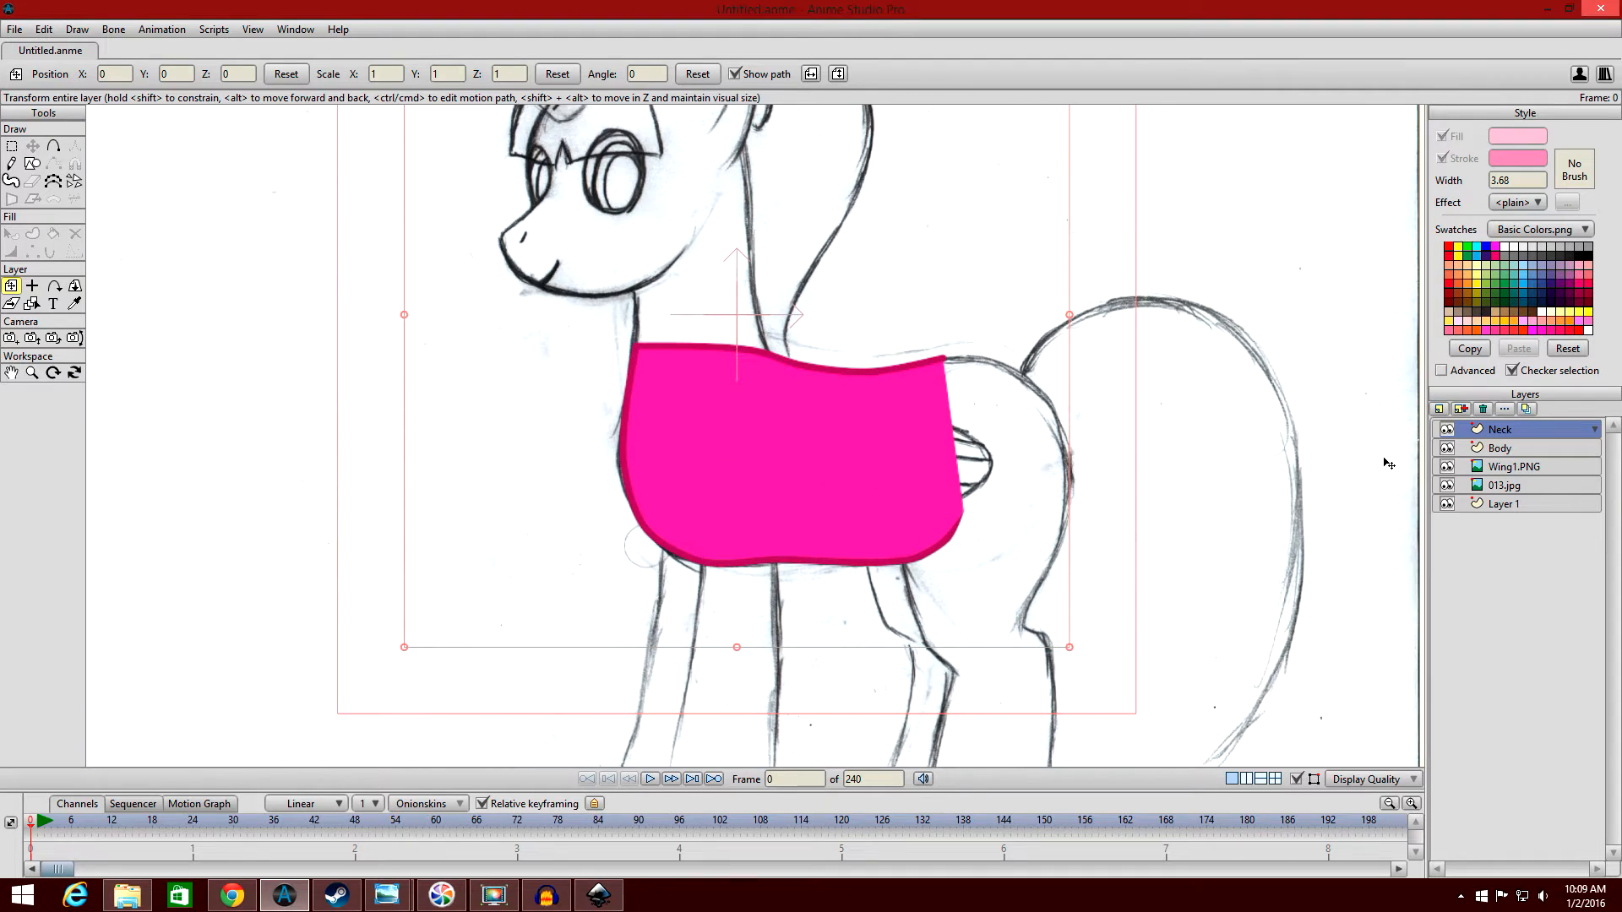
pyautogui.click(1447, 448)
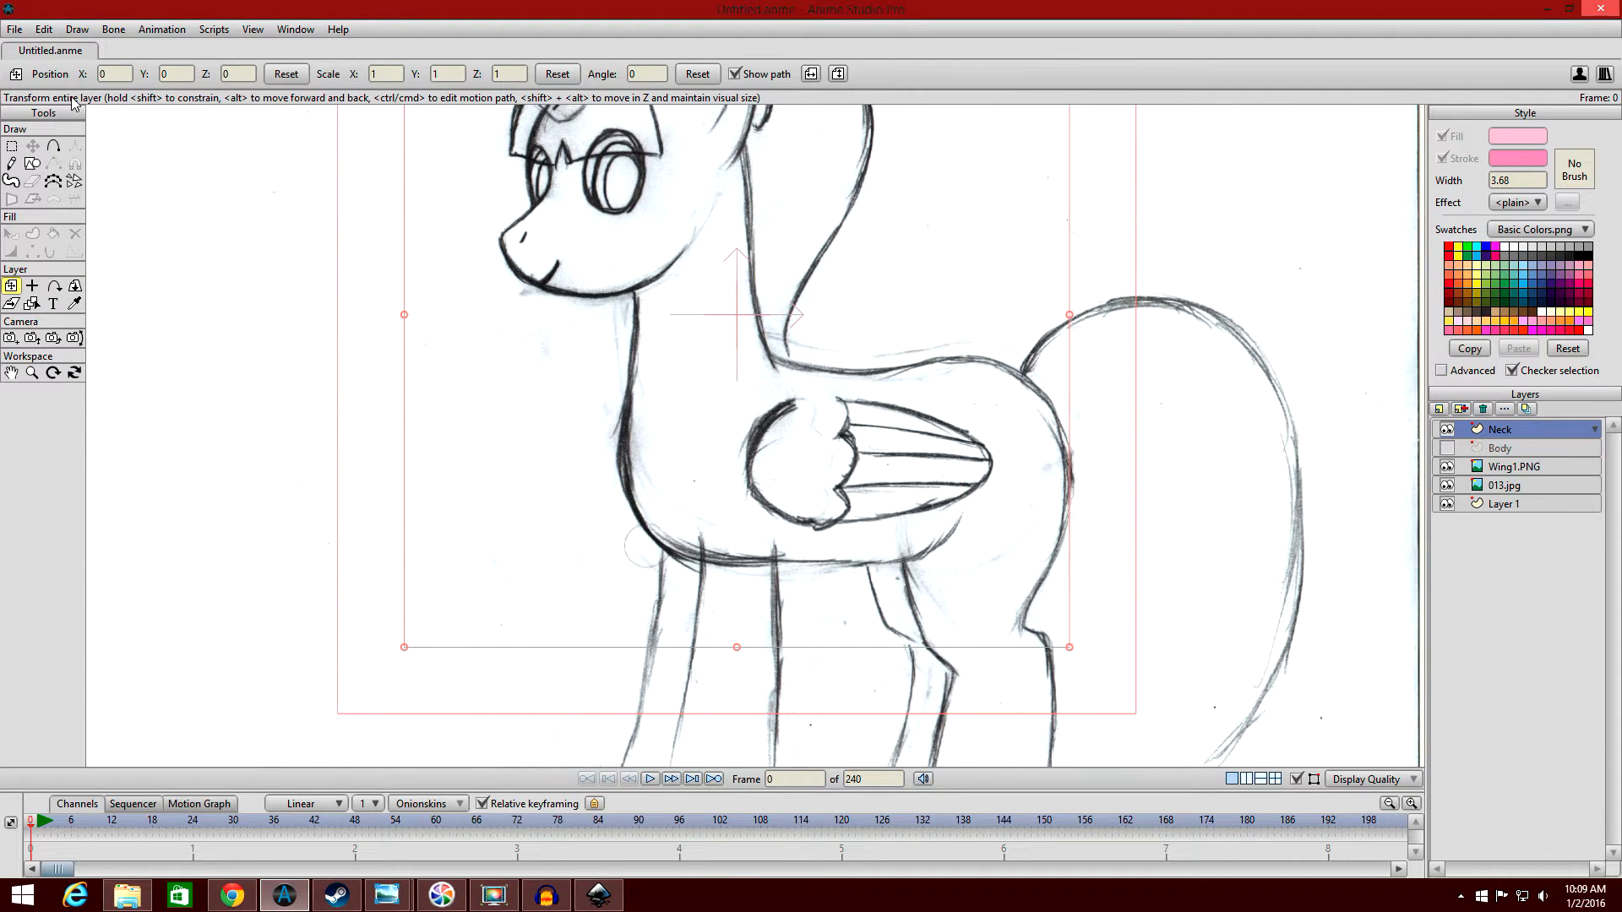
pyautogui.click(32, 163)
pyautogui.moveTo(310, 144); pyautogui.dragTo(467, 377)
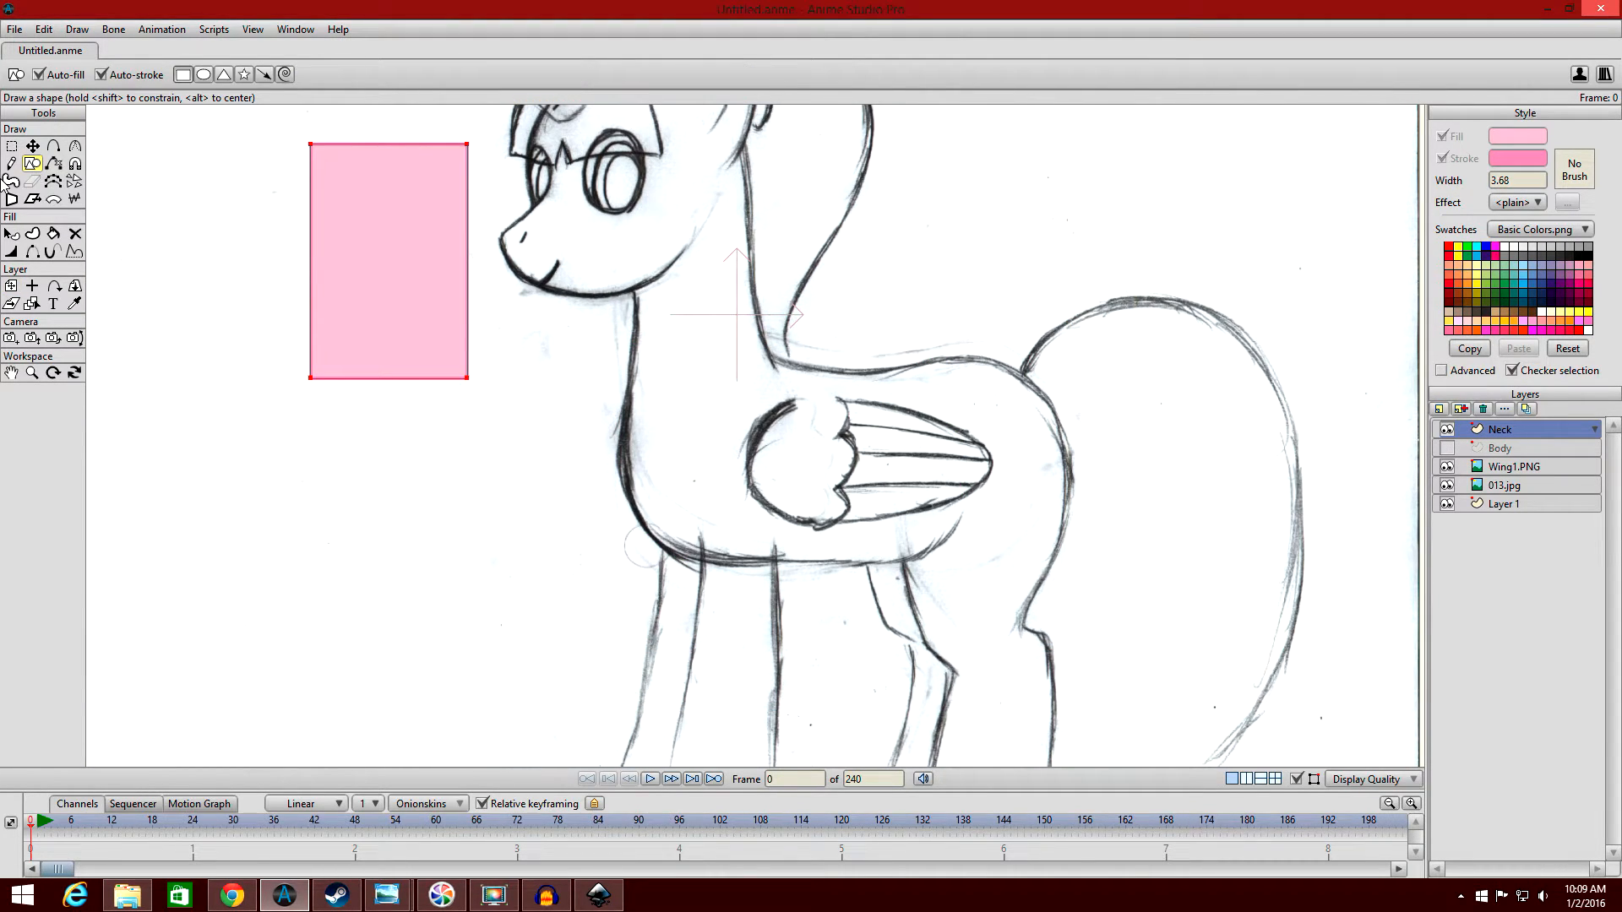
# Show the Body layer again and view the new rectangle alongside the body shape and the coloured reference pony.
pyautogui.click(11, 234)
pyautogui.click(426, 219)
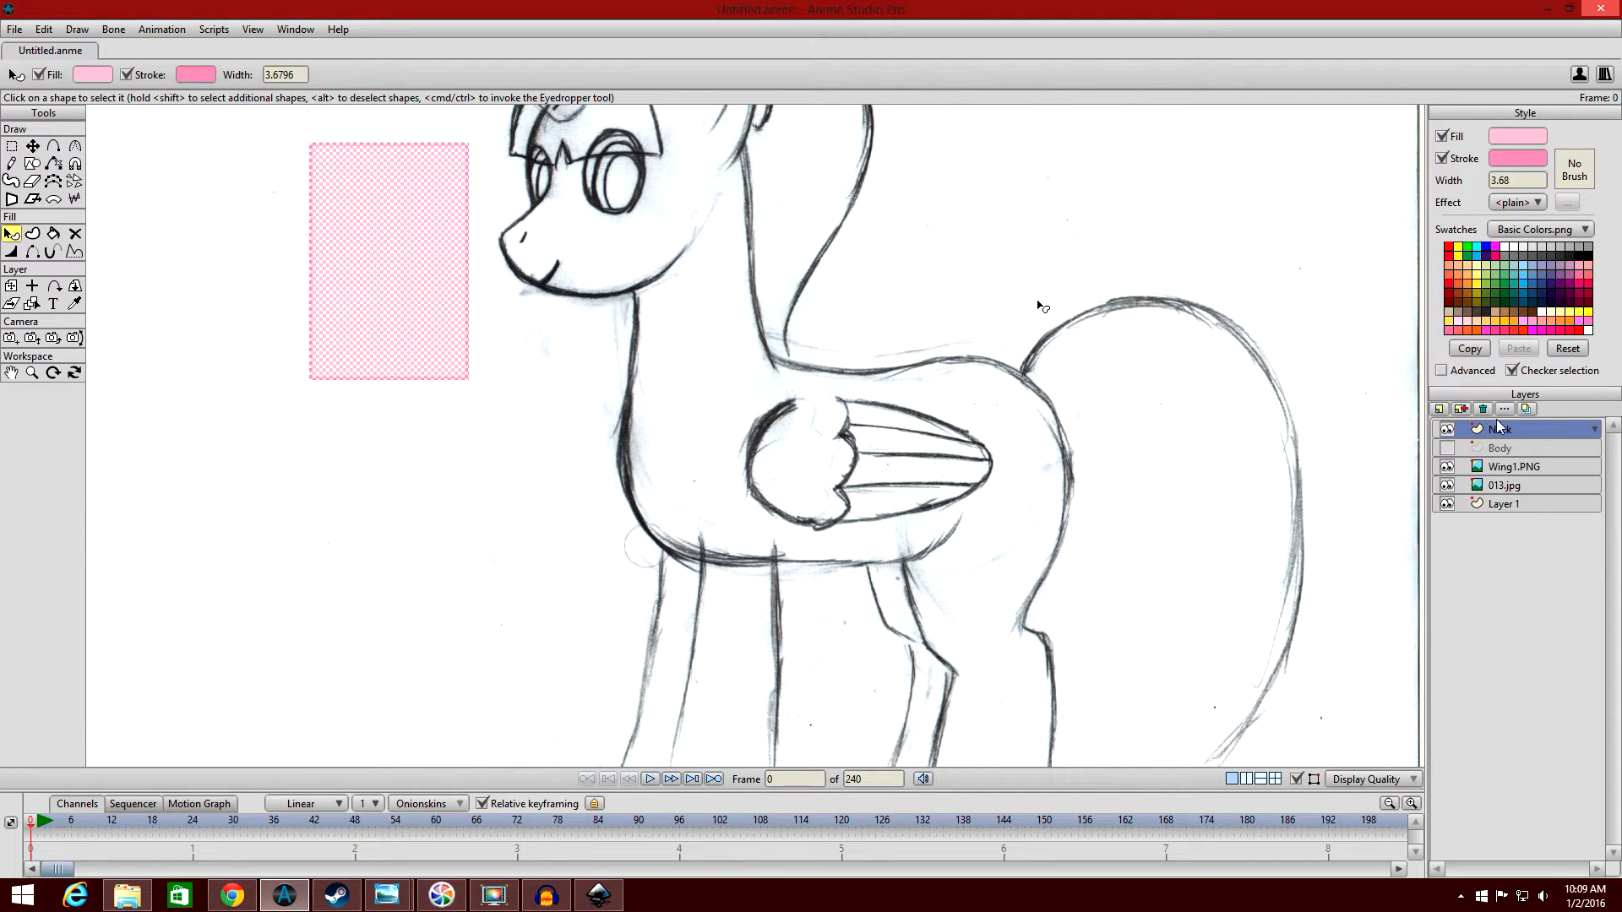
pyautogui.click(1447, 447)
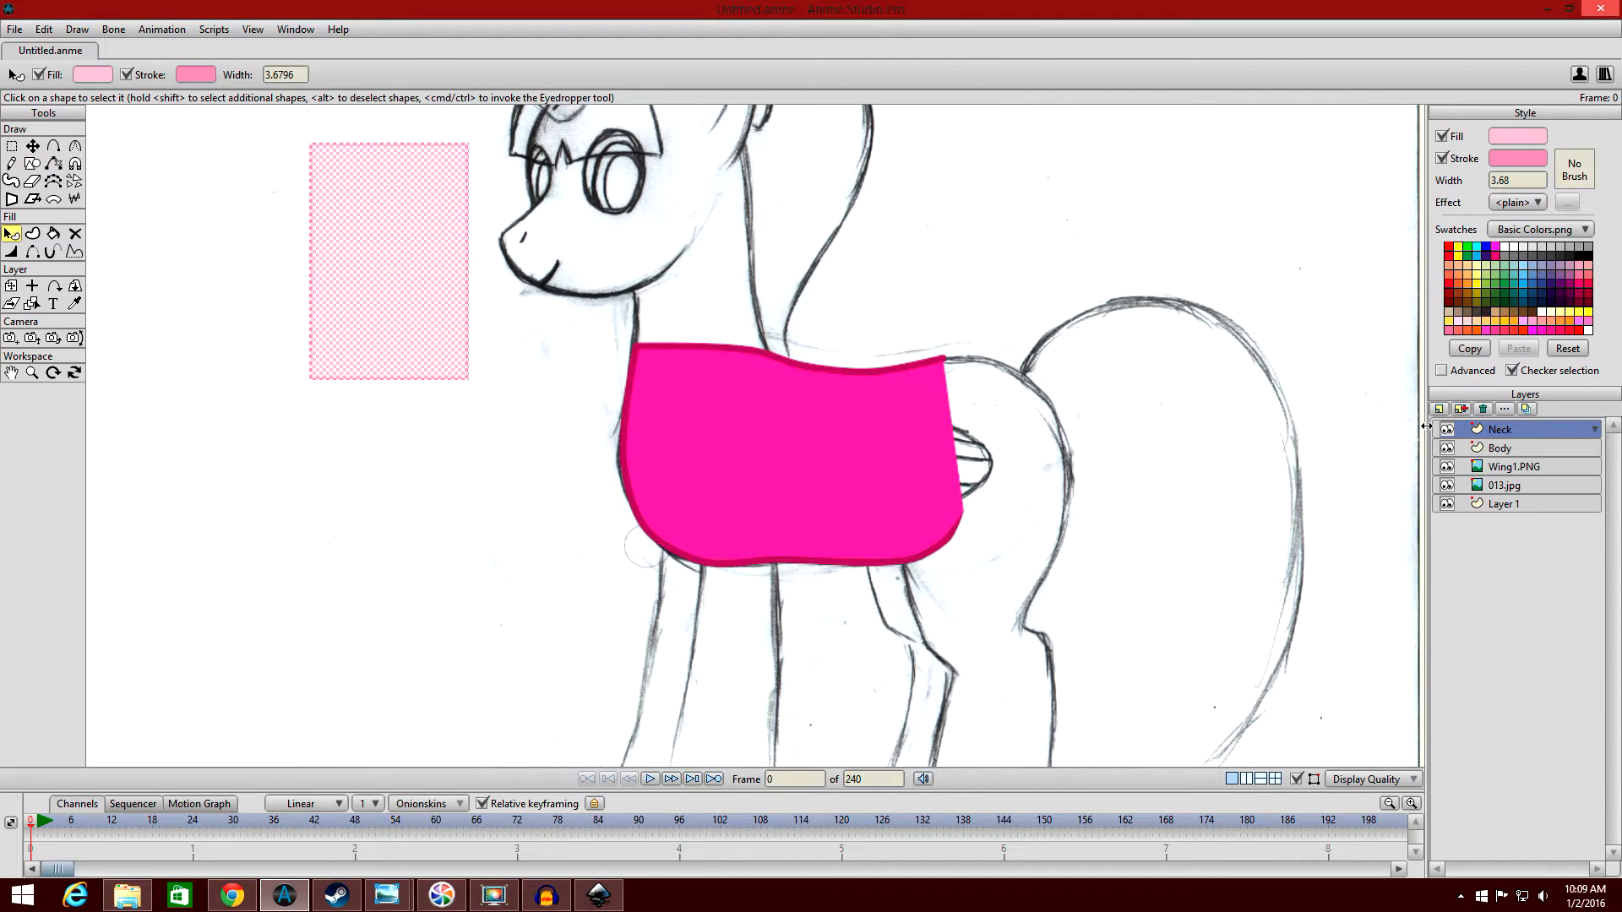
pyautogui.click(228, 392)
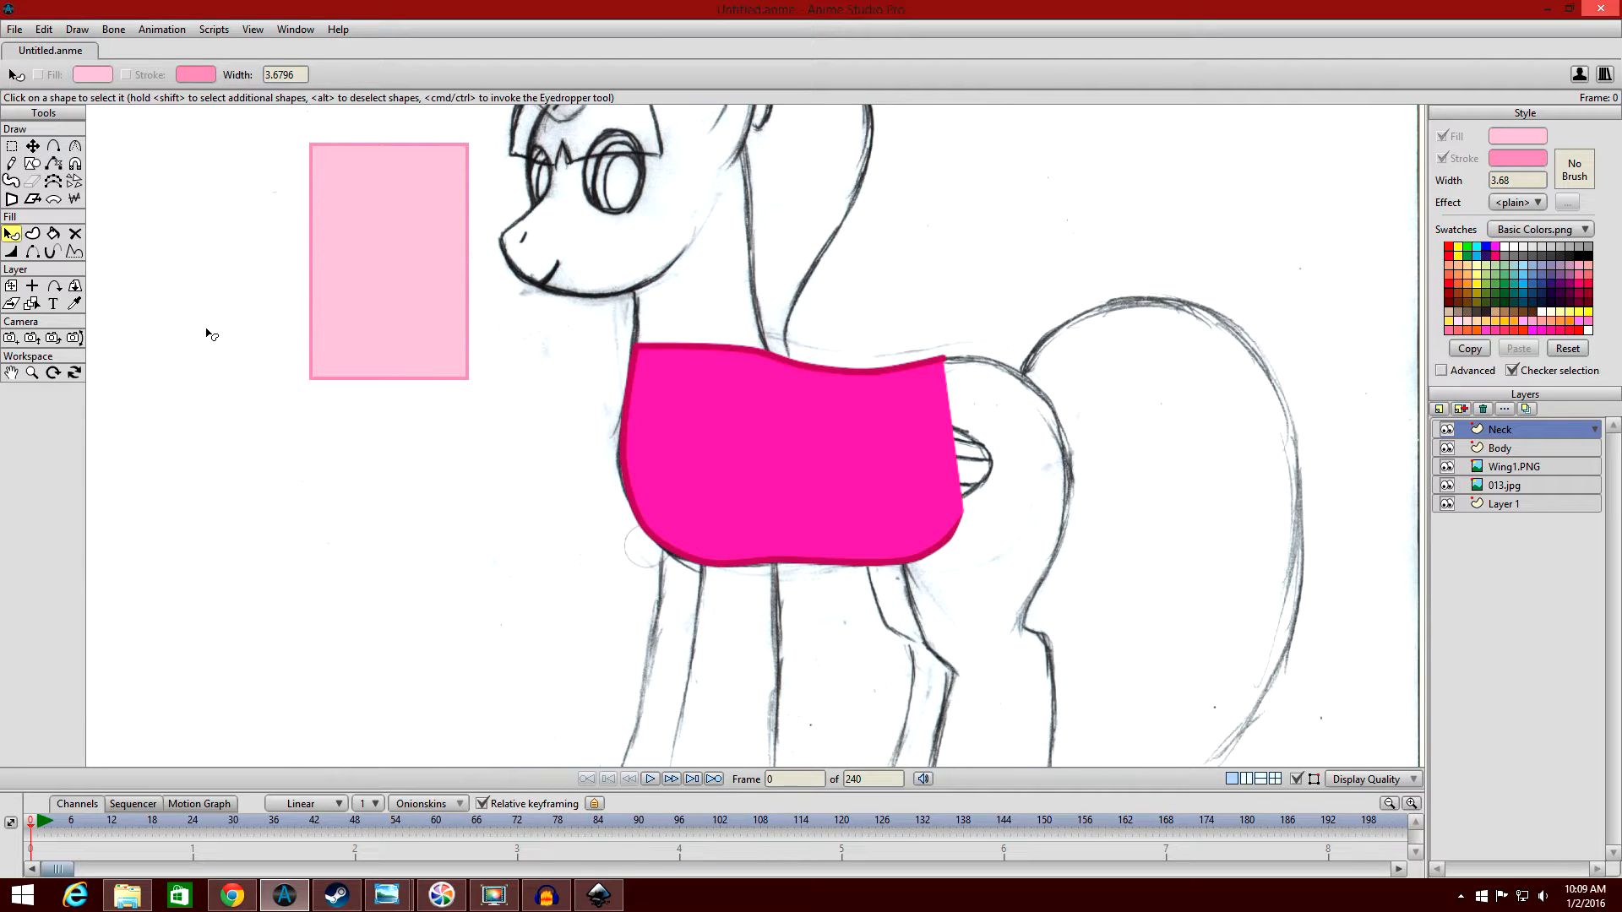
pyautogui.scroll(-3, 700, 328)
pyautogui.moveTo(1044, 348); pyautogui.dragTo(628, 400)
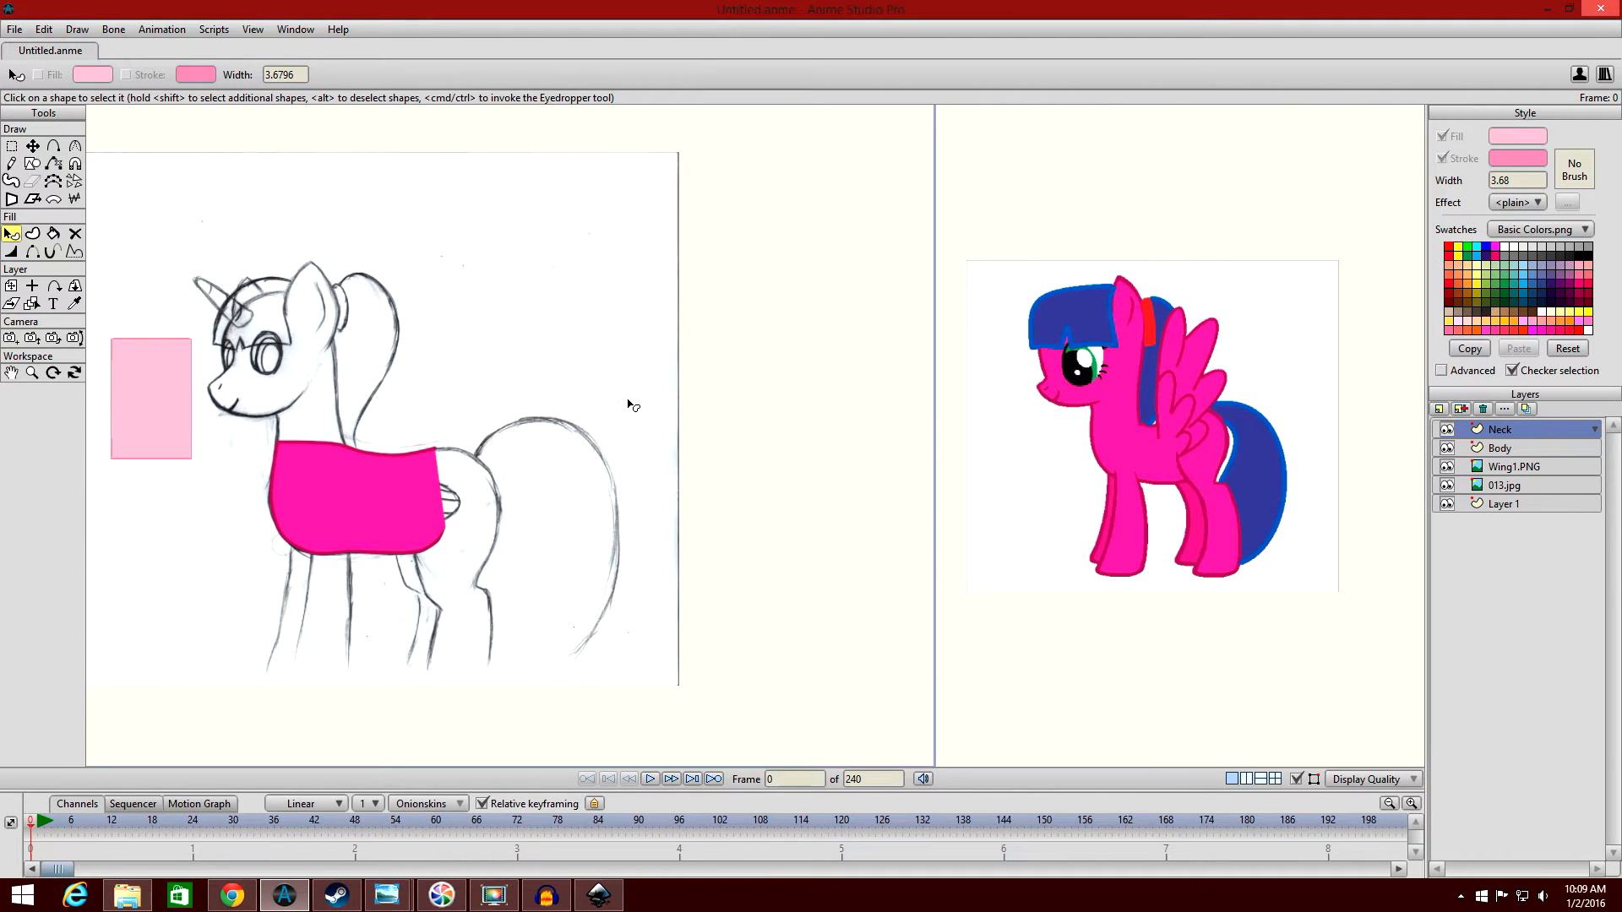
pyautogui.moveTo(718, 435); pyautogui.dragTo(1397, 445)
pyautogui.scroll(3, 1385, 442)
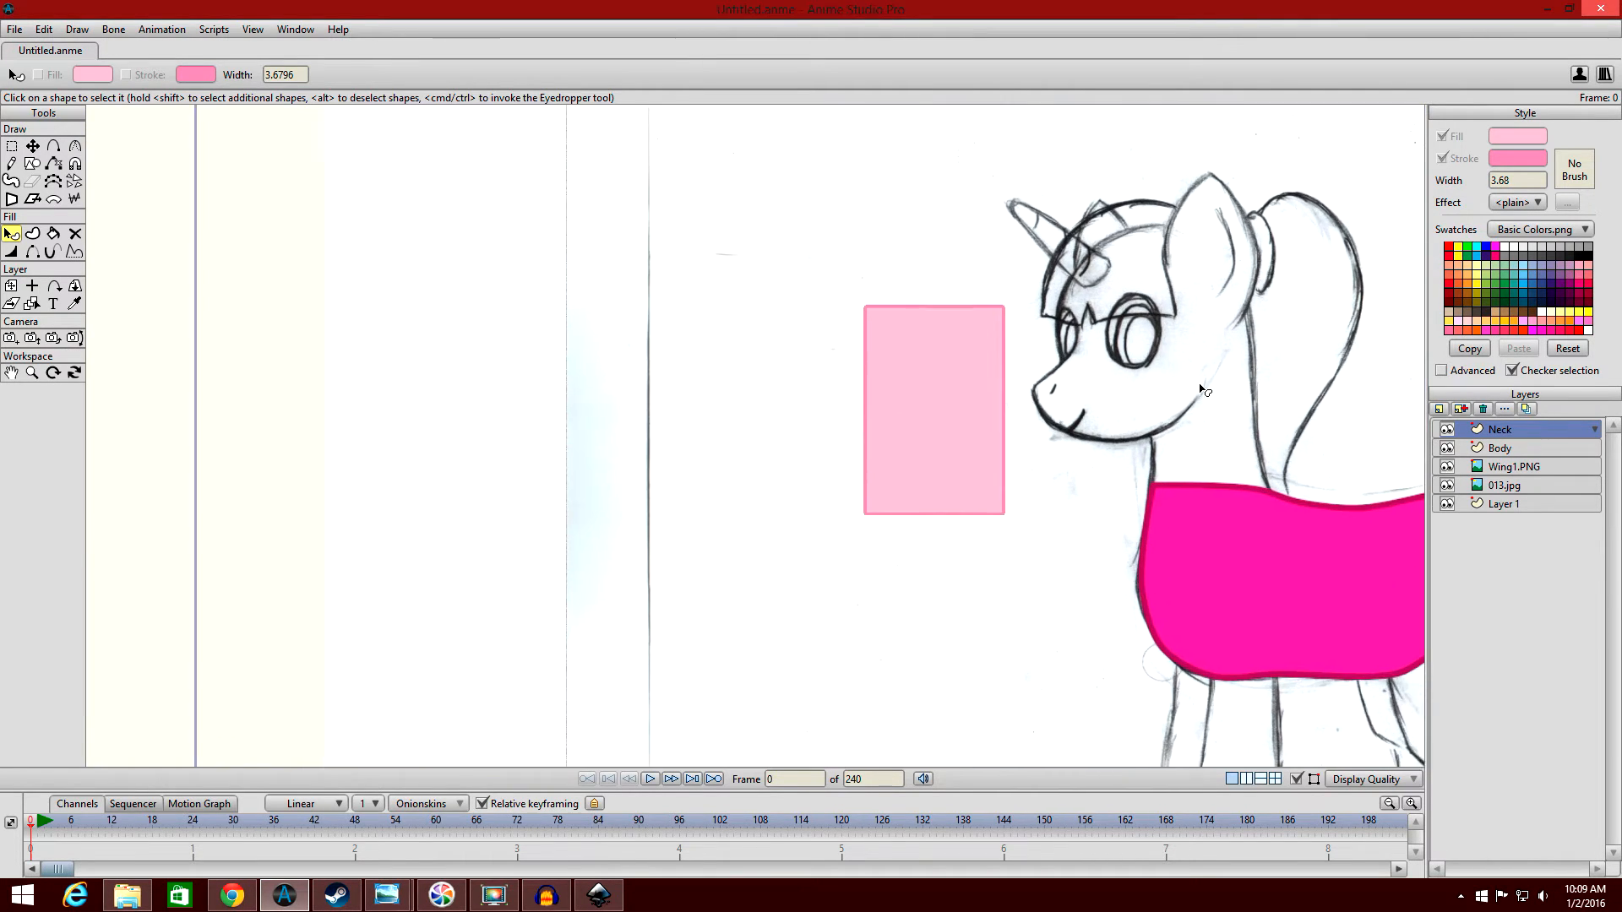
pyautogui.moveTo(1200, 386); pyautogui.dragTo(978, 375)
pyautogui.moveTo(916, 513); pyautogui.dragTo(859, 442)
pyautogui.scroll(2, 859, 442)
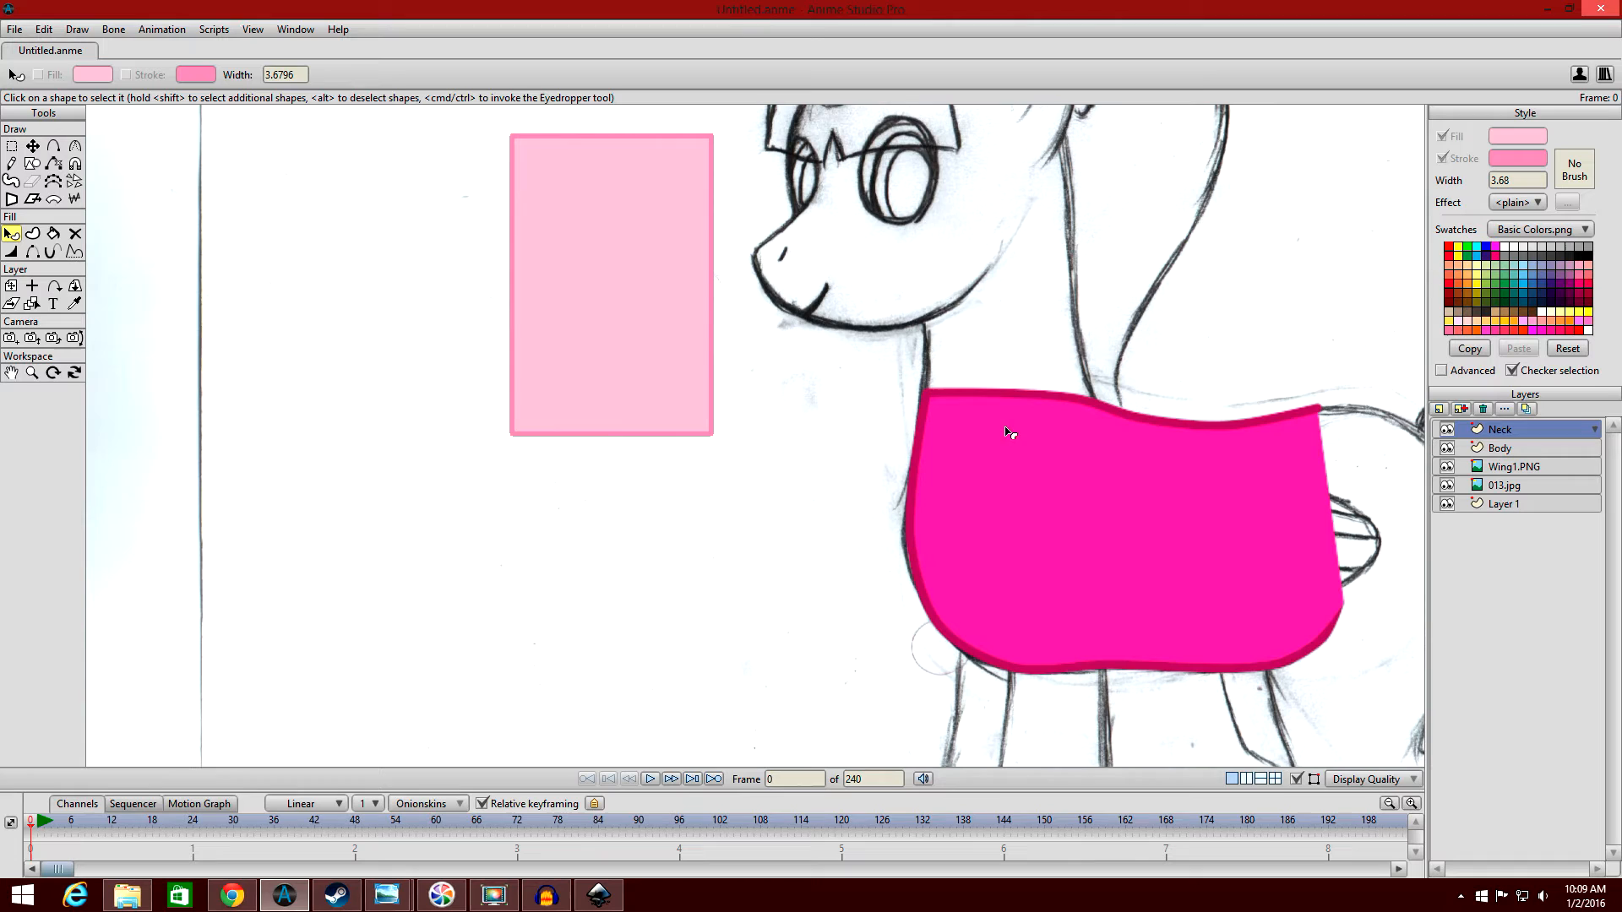
# Copy the body shape's pink fill, dark pink stroke and width of 6 onto the rectangle with the Eyedropper.
pyautogui.click(610, 258)
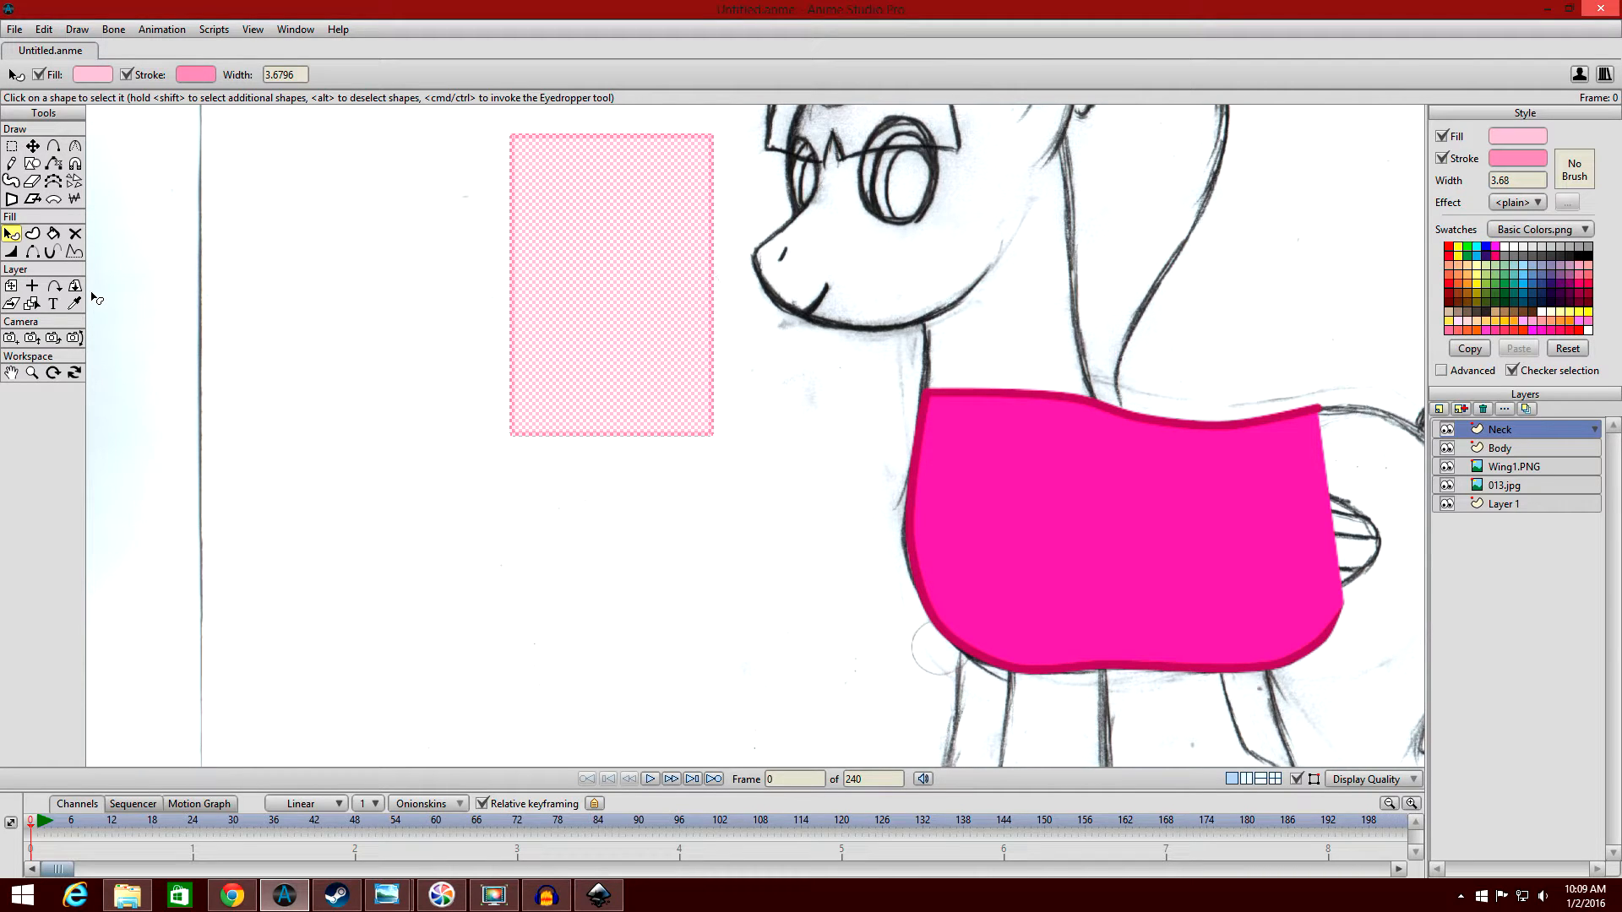
pyautogui.press('i')
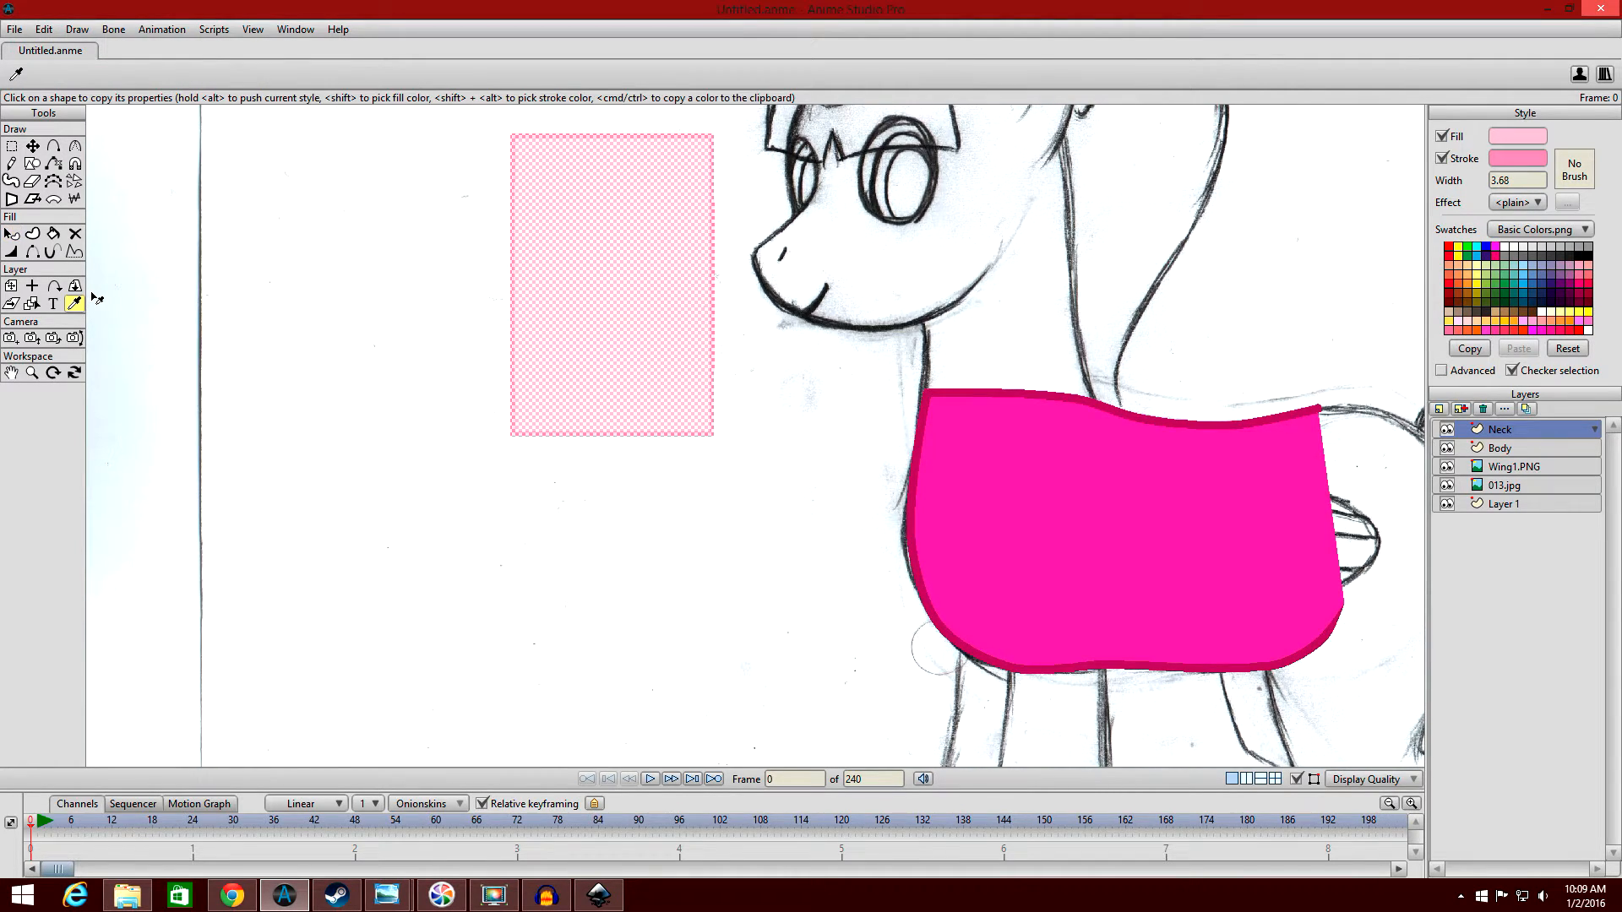
pyautogui.click(1023, 445)
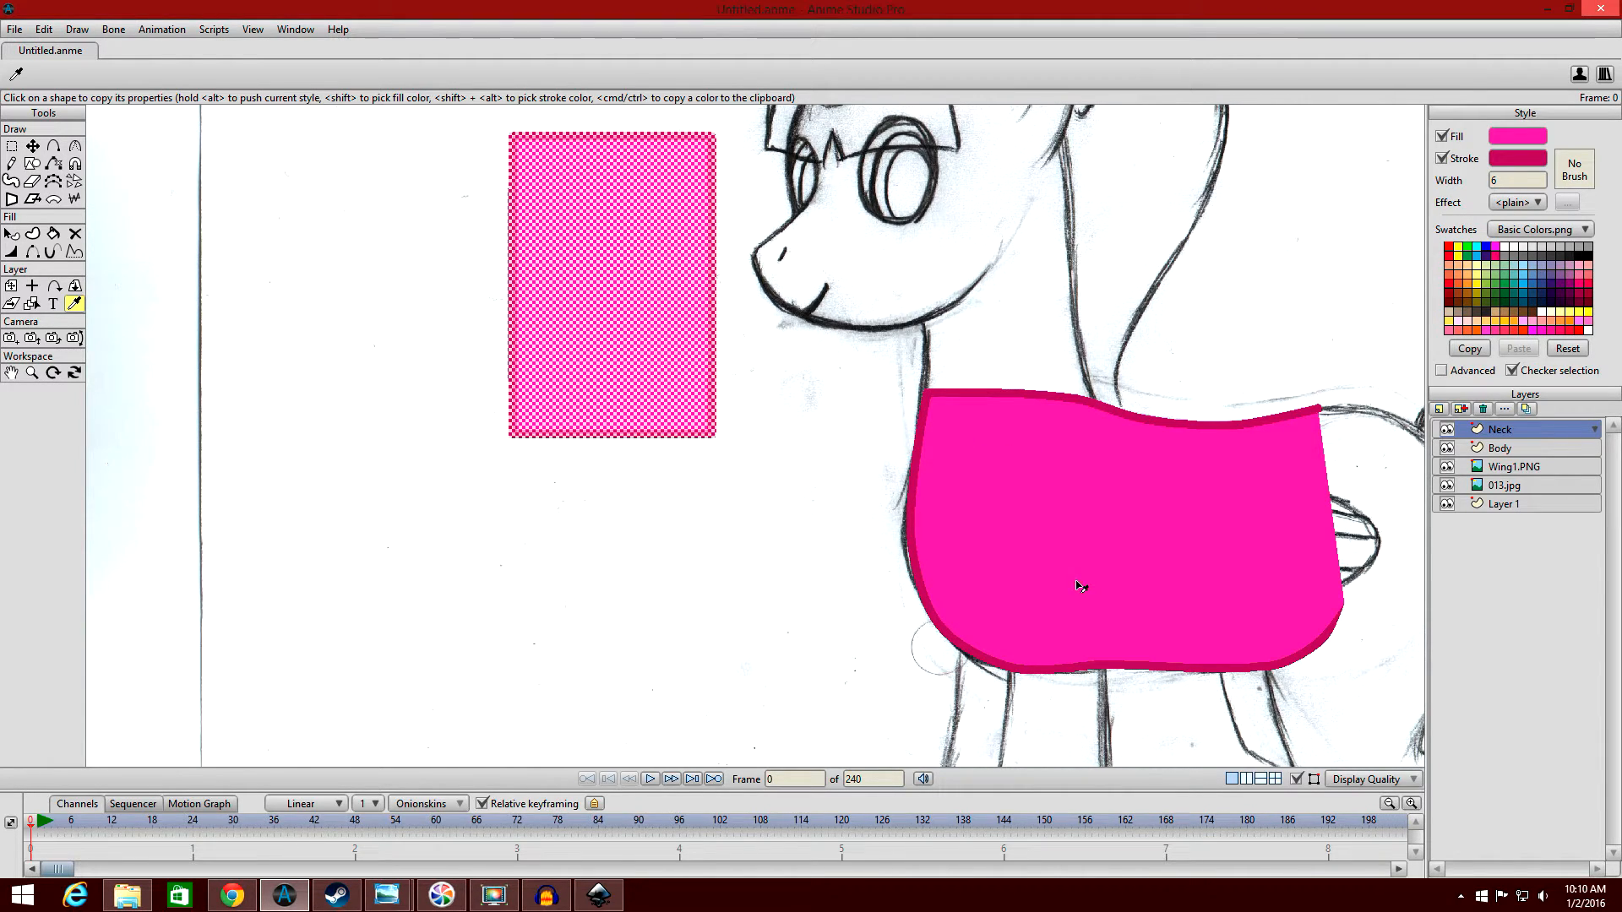
pyautogui.click(11, 234)
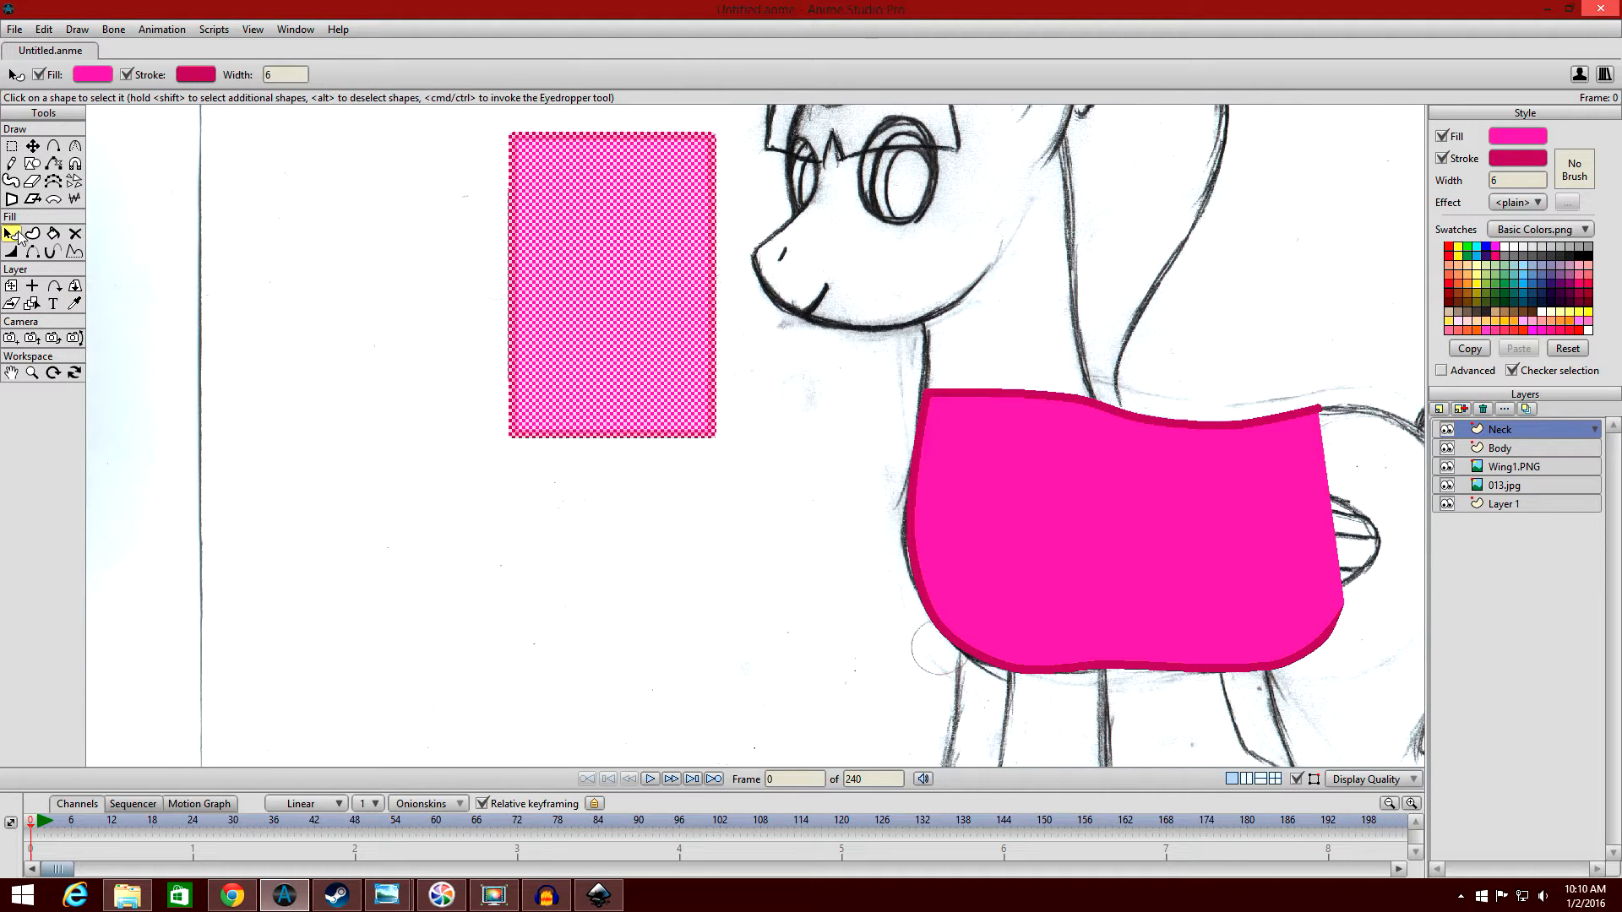
pyautogui.click(310, 343)
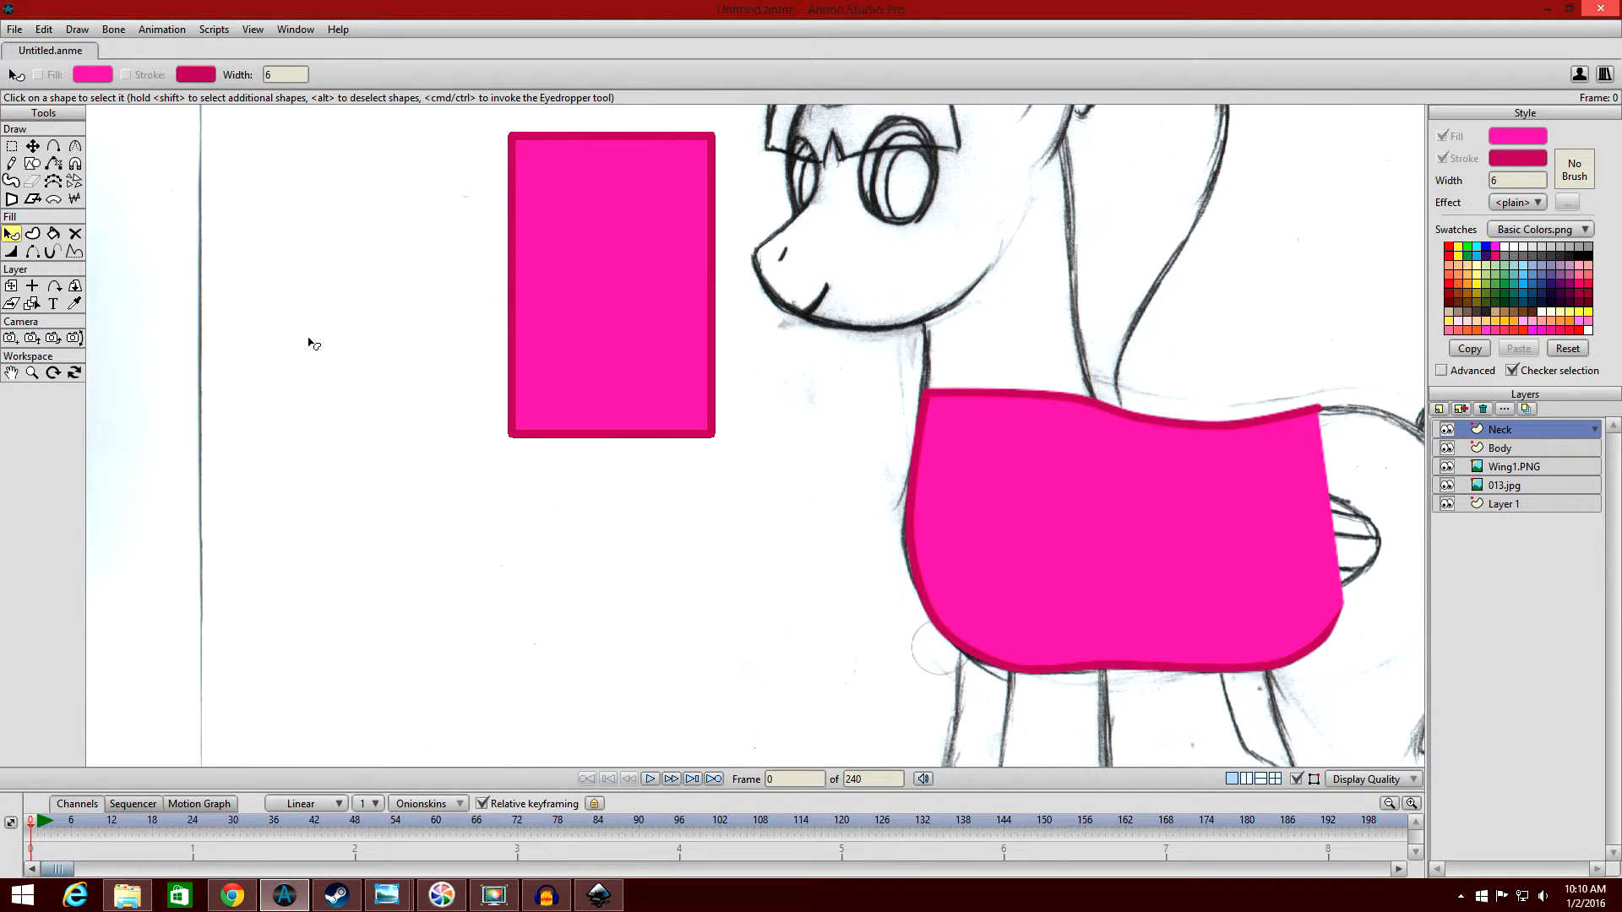
# Hide the Neck and Body layers, move the rectangle over the sketched neck and fit its corners to the neck's ends.
pyautogui.click(1447, 447)
pyautogui.click(1446, 429)
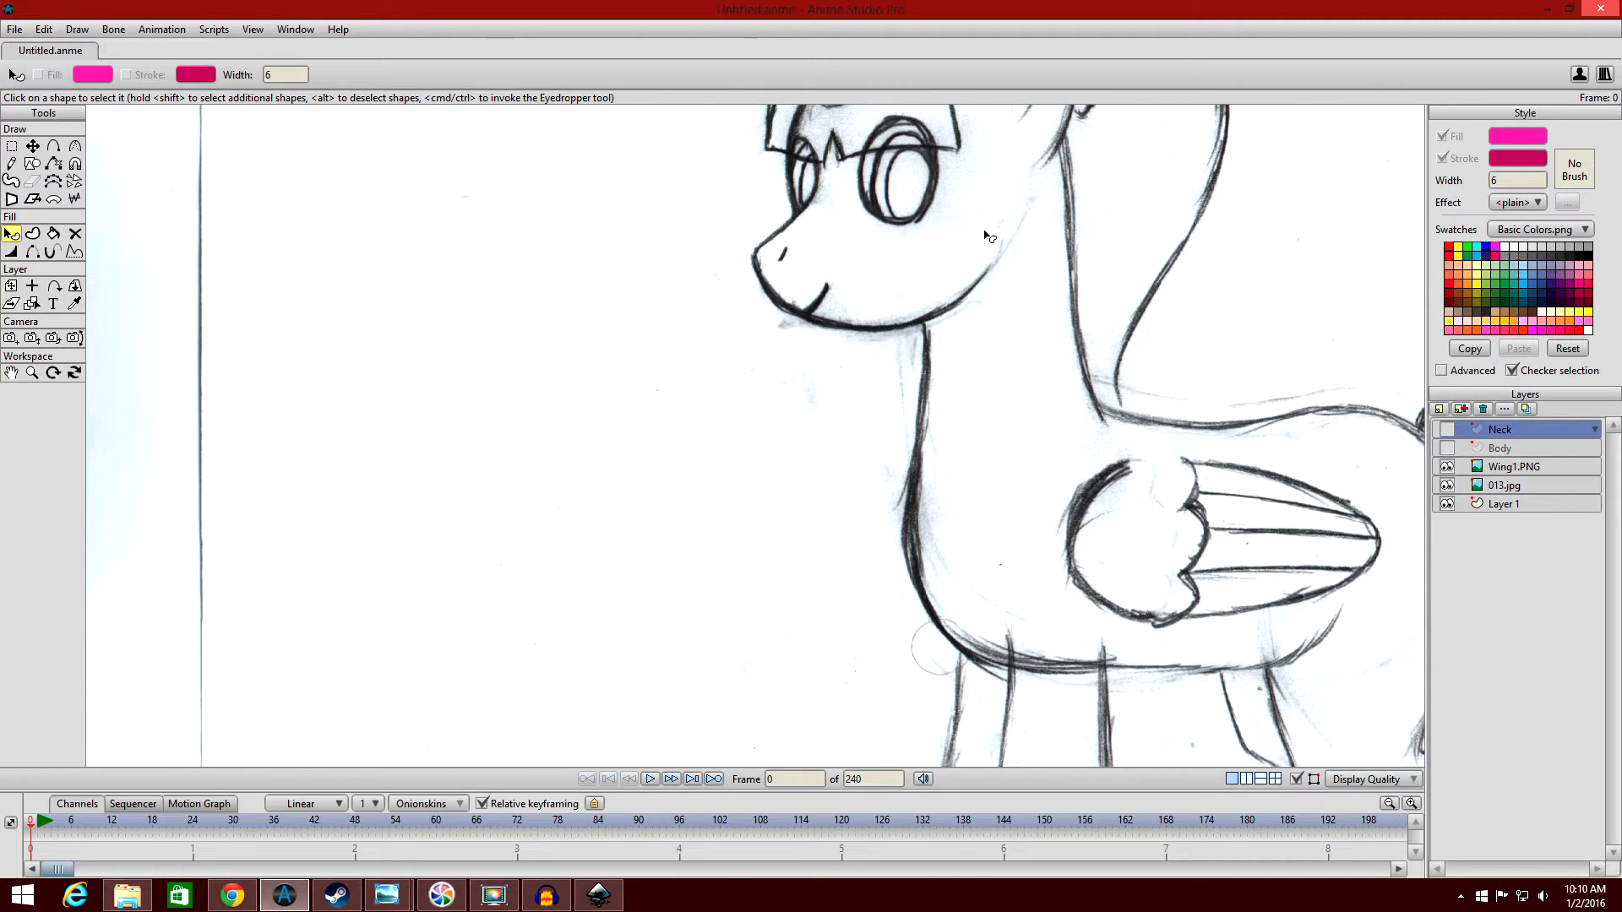
pyautogui.click(32, 145)
pyautogui.moveTo(601, 252); pyautogui.dragTo(1006, 384)
pyautogui.moveTo(1116, 269); pyautogui.dragTo(1057, 116)
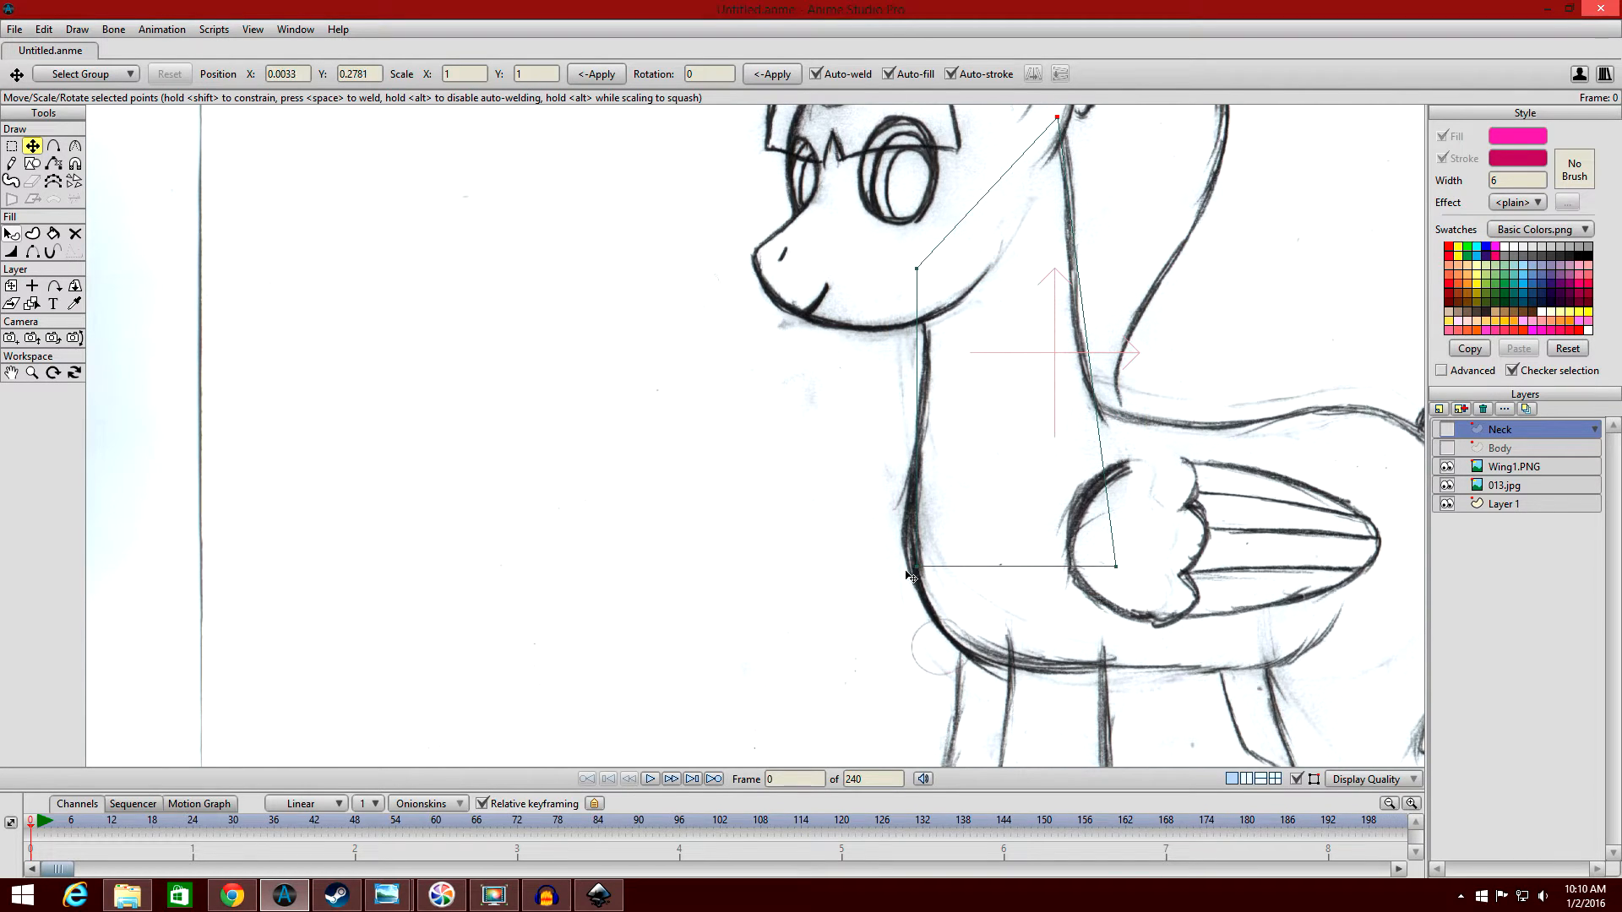
pyautogui.moveTo(923, 571); pyautogui.dragTo(919, 546)
pyautogui.moveTo(1121, 571); pyautogui.dragTo(1114, 433)
pyautogui.scroll(2, 1119, 437)
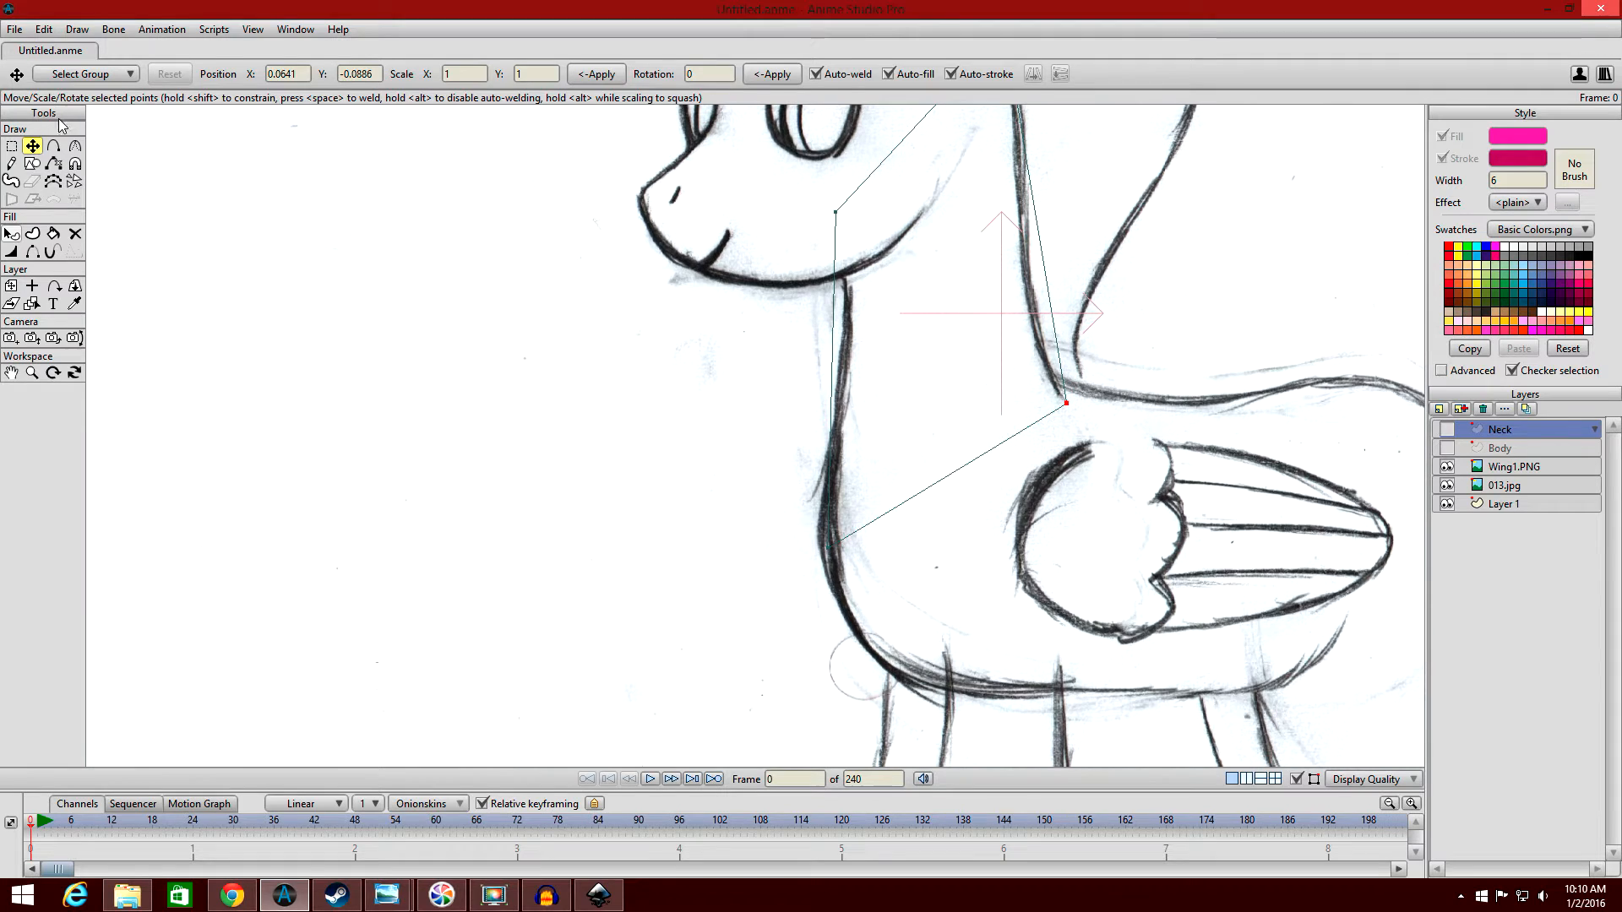
# Add points along the front and back edges of the neck shape and curve them to follow the sketch lines.
pyautogui.click(54, 146)
pyautogui.moveTo(832, 287); pyautogui.dragTo(844, 293)
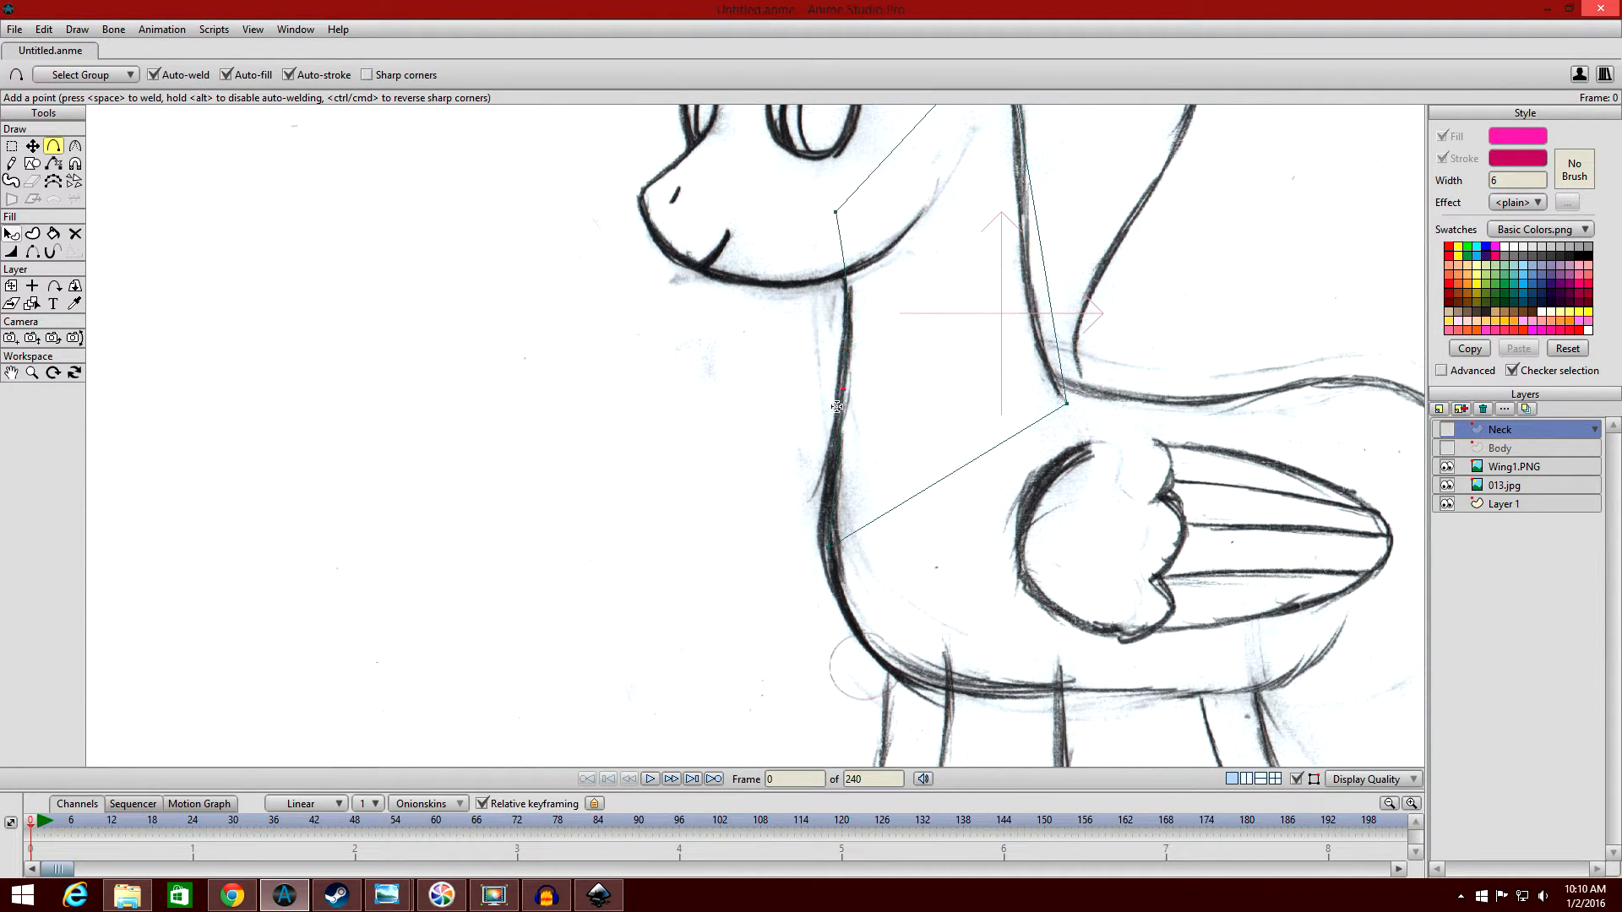
pyautogui.click(824, 491)
pyautogui.moveTo(1041, 326); pyautogui.dragTo(1035, 349)
pyautogui.moveTo(1051, 172); pyautogui.dragTo(1013, 221)
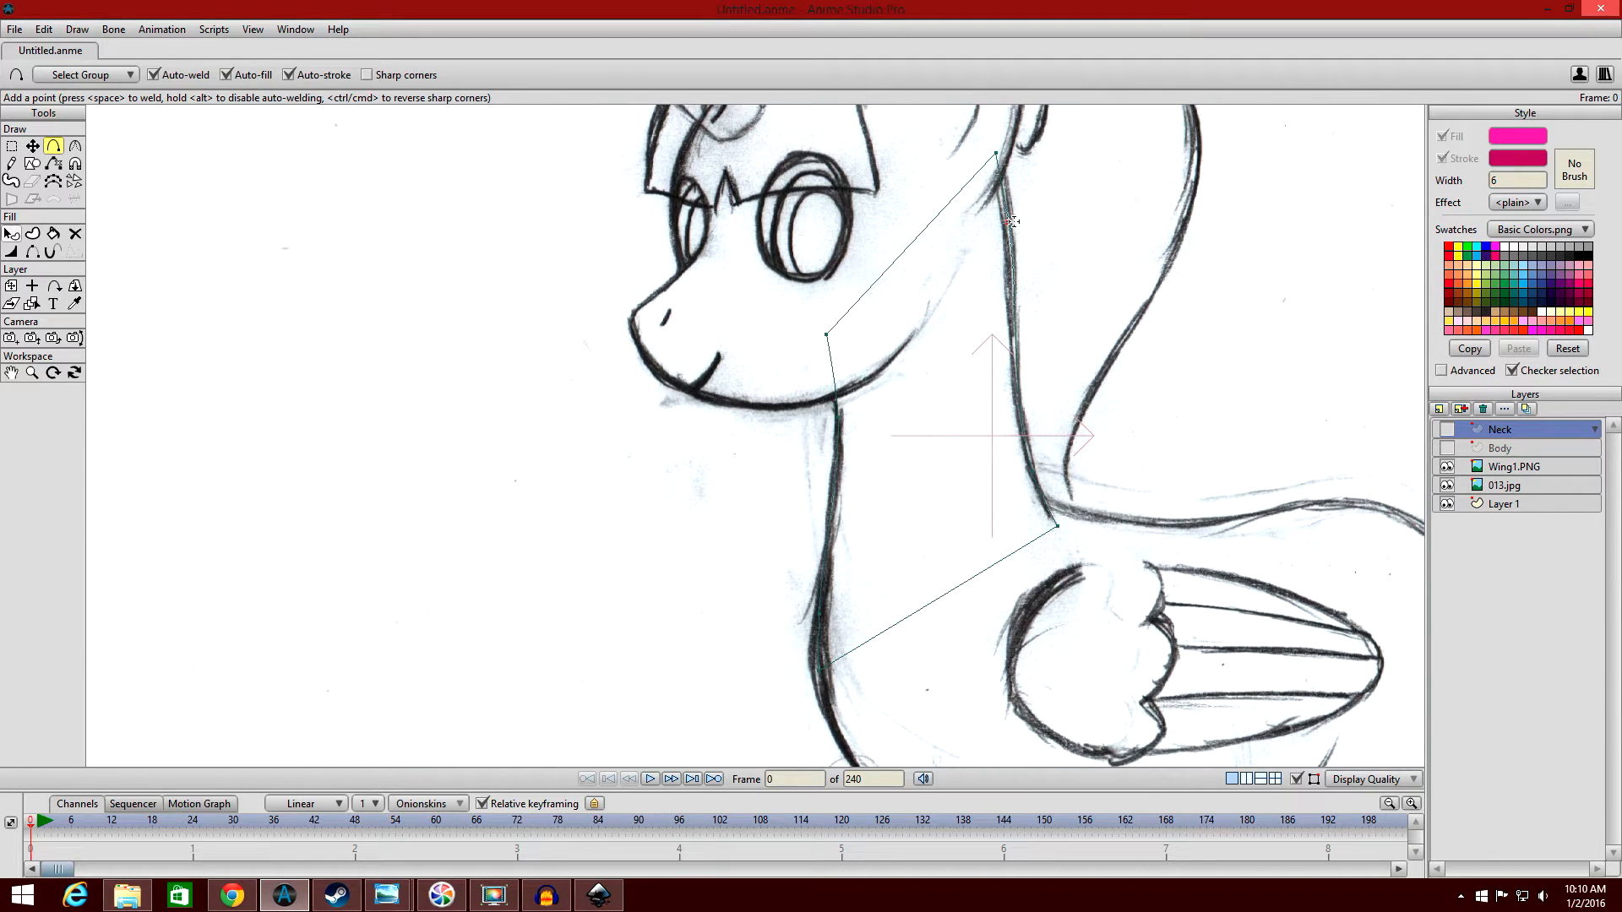
# Show the Neck and Body layers and hide the neck outline's lower edge where it crosses the body.
pyautogui.click(1447, 429)
pyautogui.click(1447, 448)
pyautogui.moveTo(1287, 378); pyautogui.dragTo(1249, 303)
pyautogui.click(32, 251)
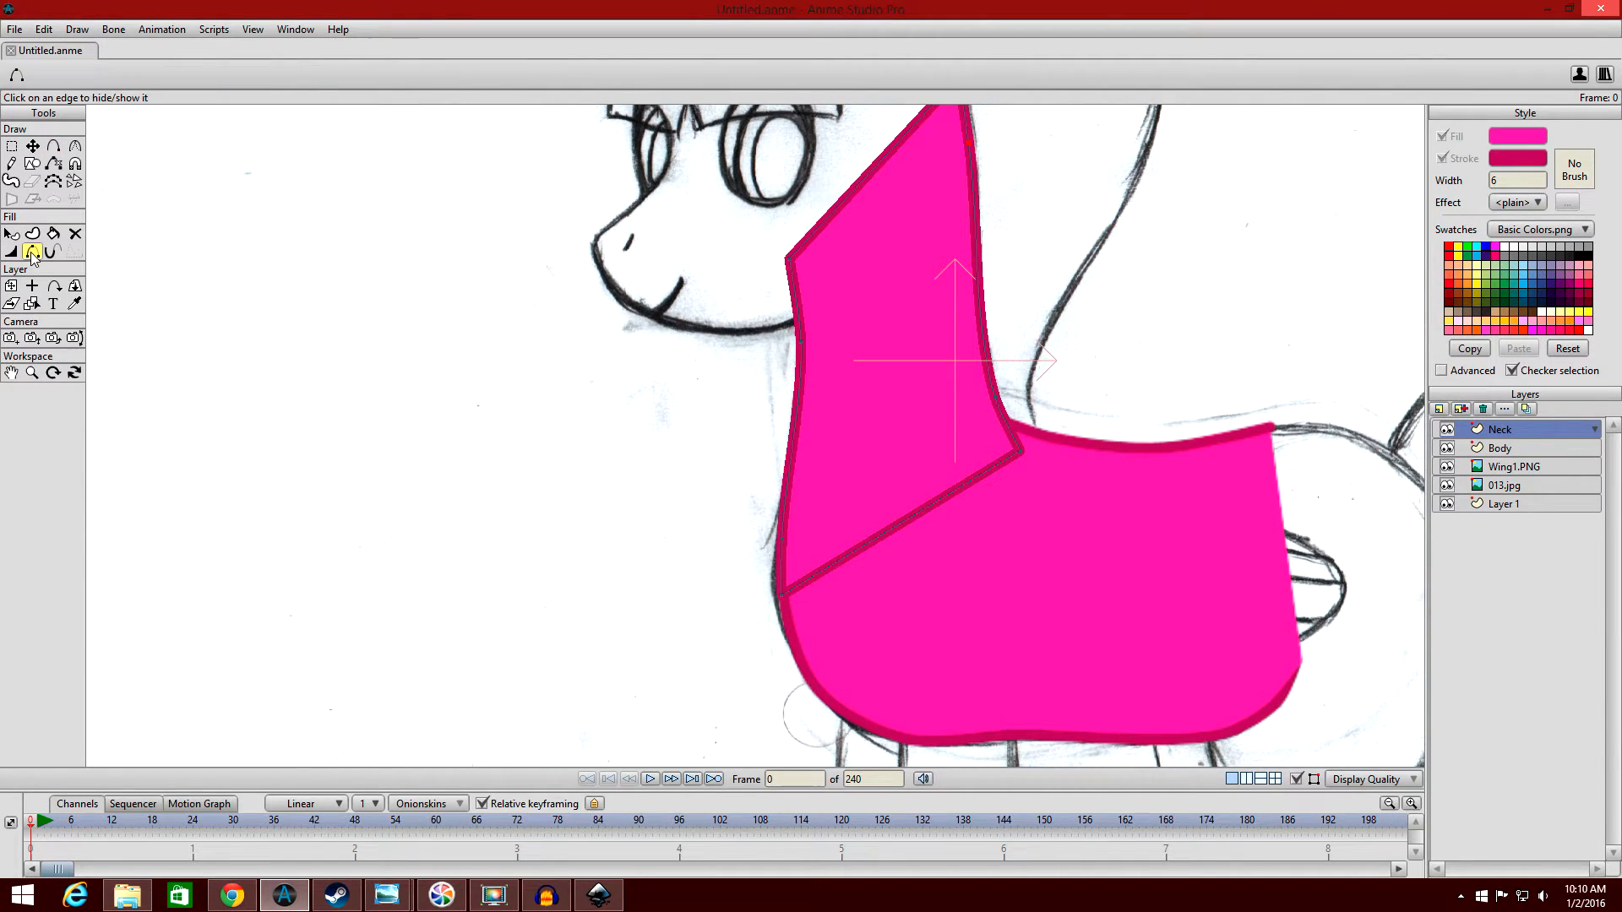
pyautogui.click(905, 524)
pyautogui.moveTo(906, 461); pyautogui.dragTo(825, 469)
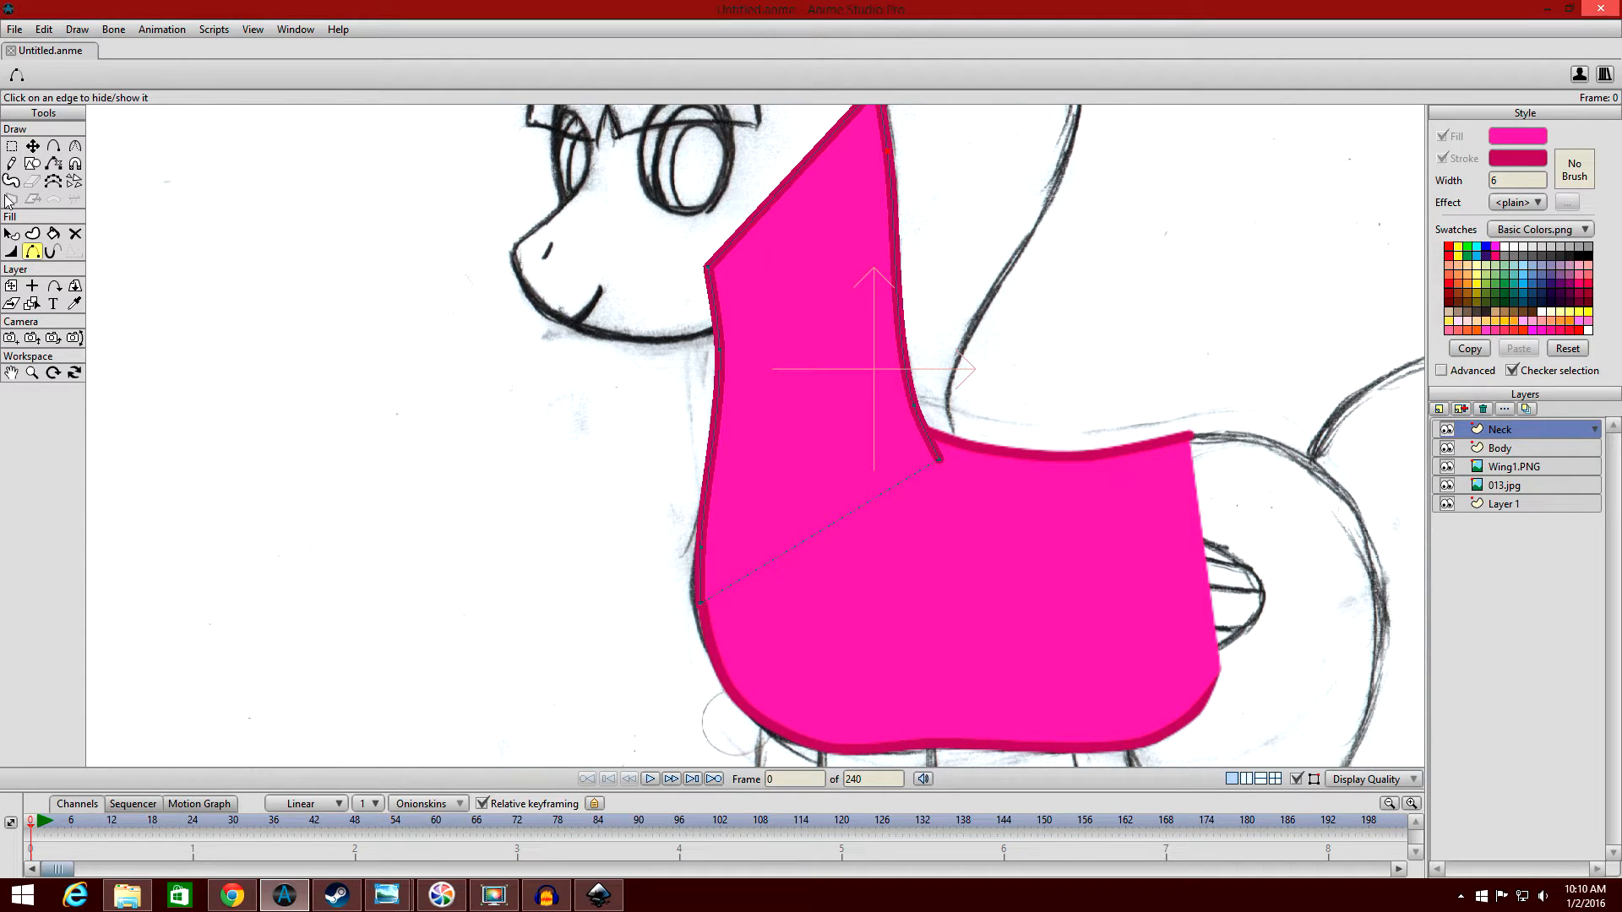
# Taper the neck outline at its lower back point to a line width of 0 percent.
pyautogui.click(11, 252)
pyautogui.moveTo(942, 460); pyautogui.dragTo(320, 457)
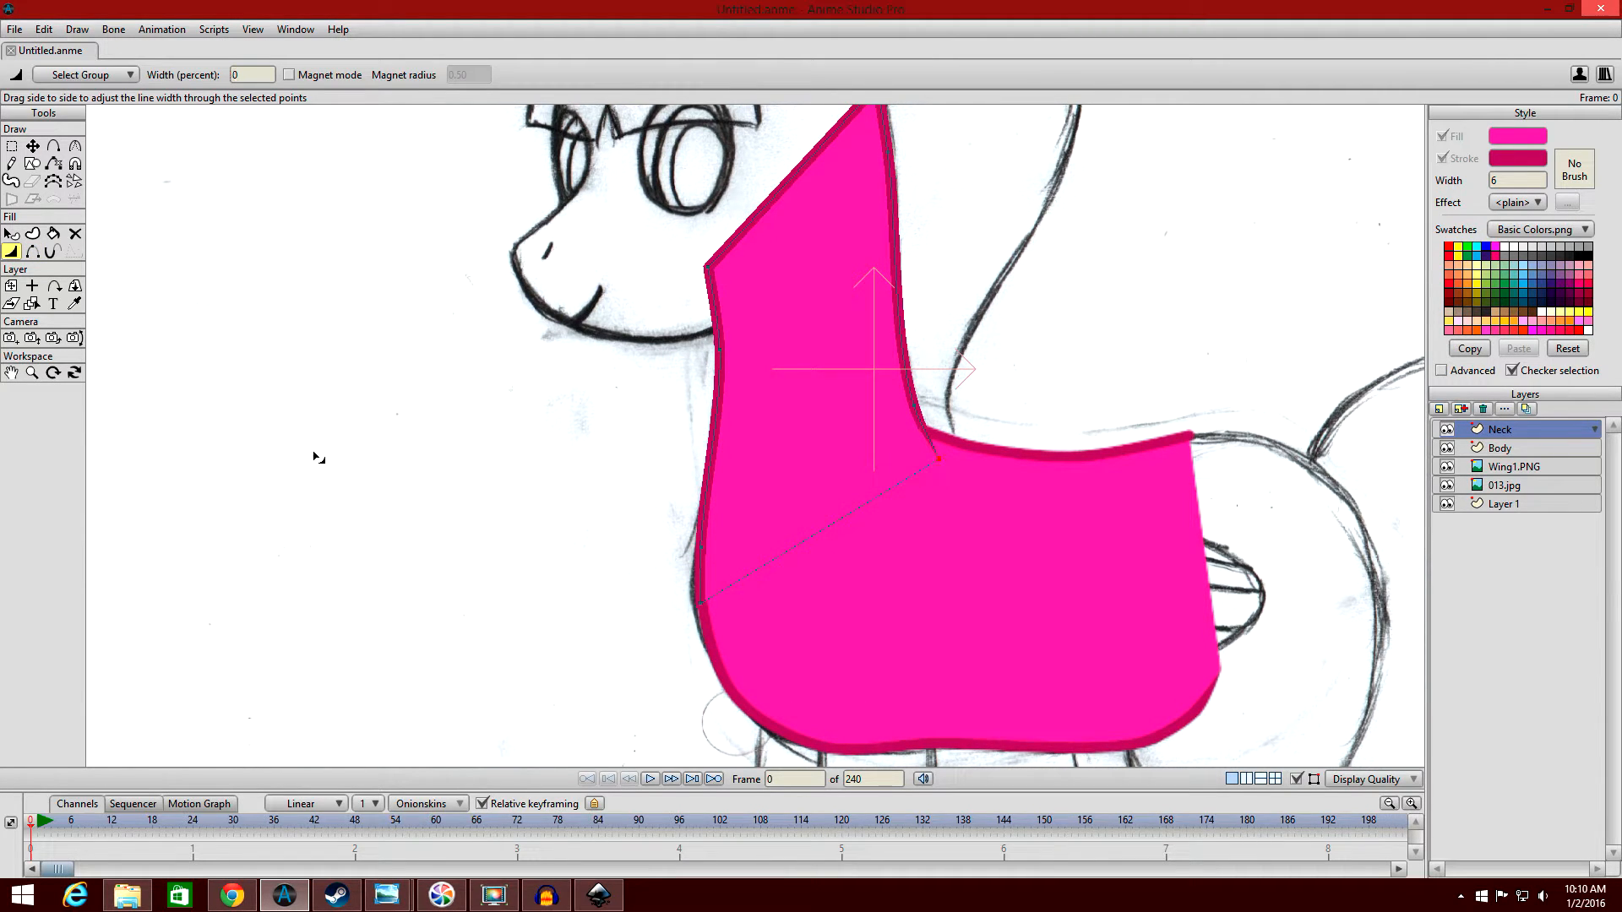
pyautogui.moveTo(568, 247); pyautogui.dragTo(582, 130)
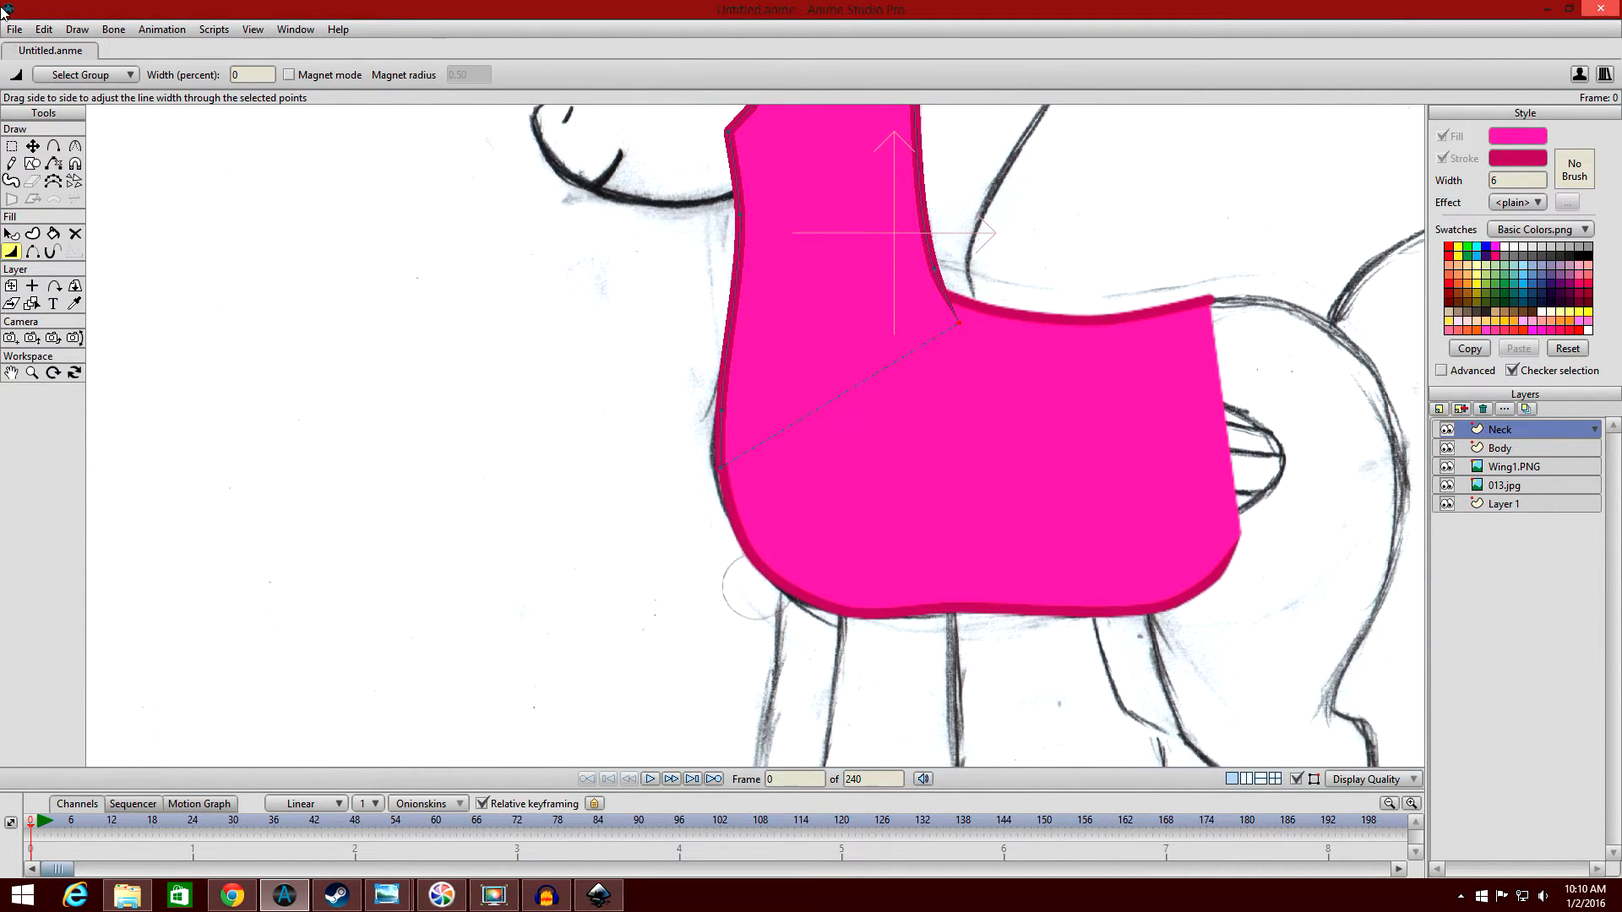
# Move the neck's lower front point to X -0.1675, Y -0.2315 so its outline meets the body's chest line.
pyautogui.scroll(5, 404, 274)
pyautogui.click(32, 145)
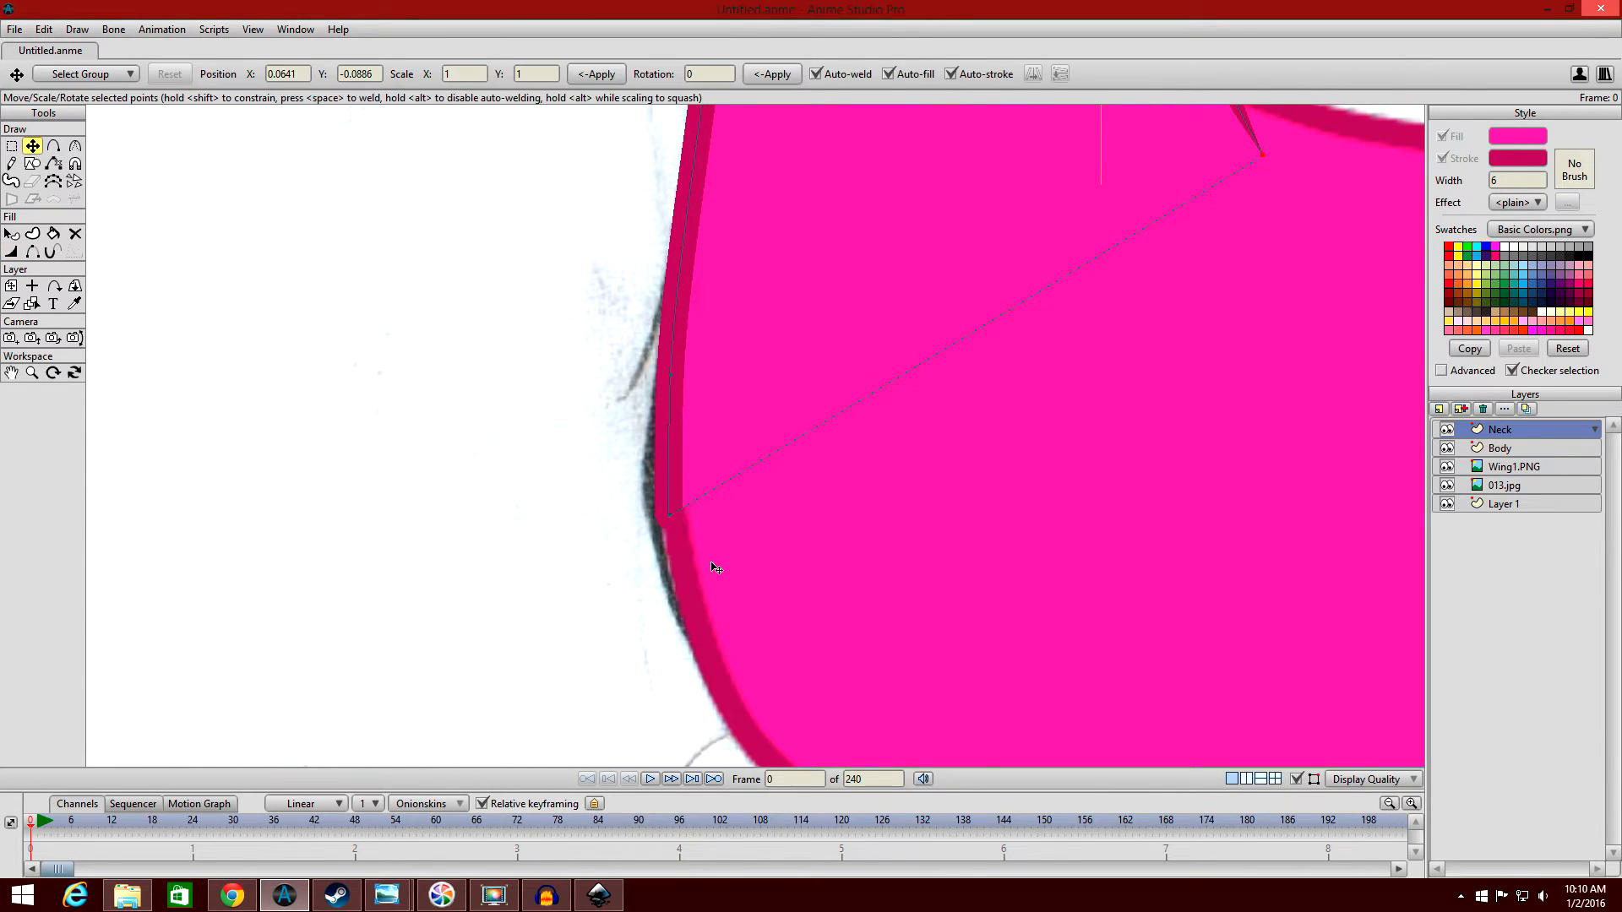
pyautogui.moveTo(685, 531); pyautogui.dragTo(693, 526)
pyautogui.scroll(-2, 170, 206)
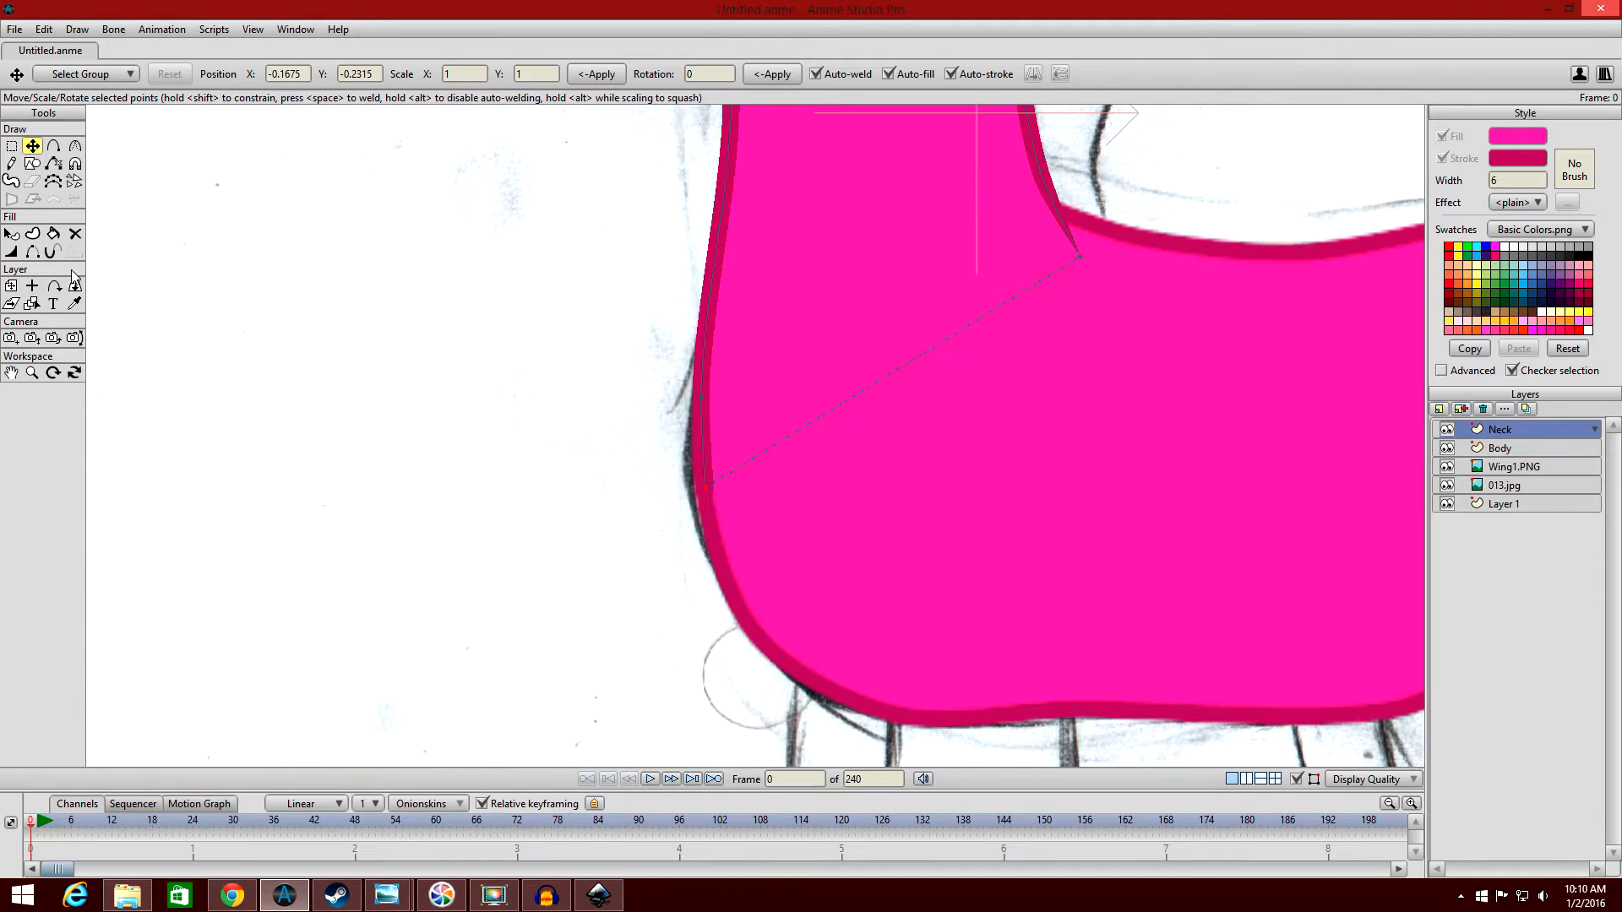
pyautogui.click(74, 304)
pyautogui.scroll(-2, 566, 287)
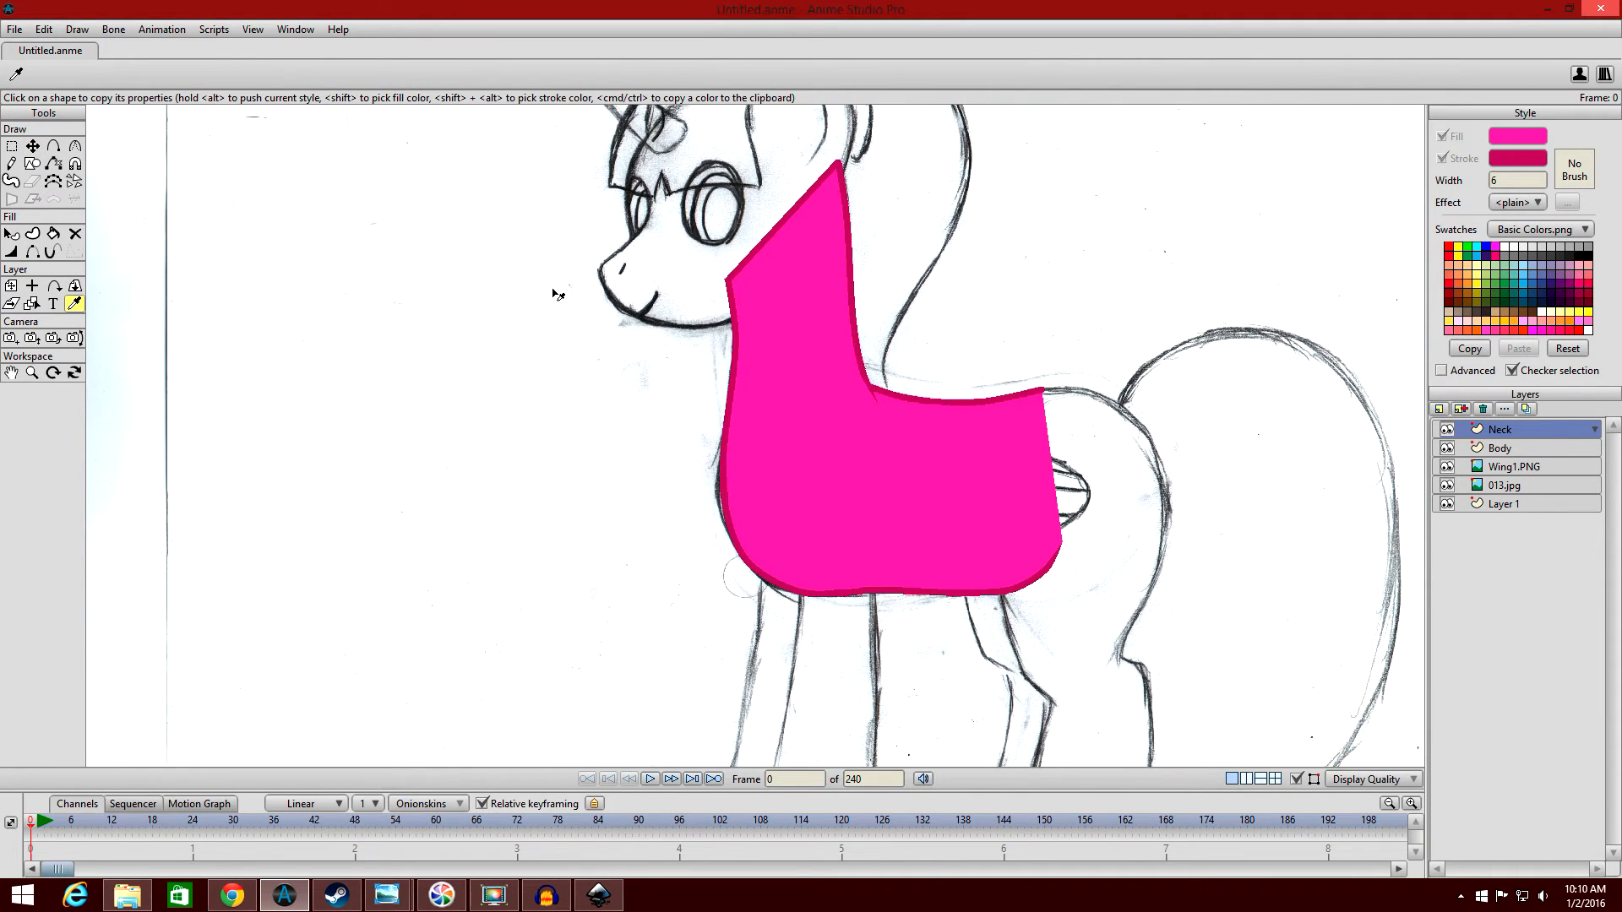
# Examine the pony base reference sheet in Windows Photo Viewer to see how the body parts join, and return to the drawing.
pyautogui.scroll(-2, 557, 293)
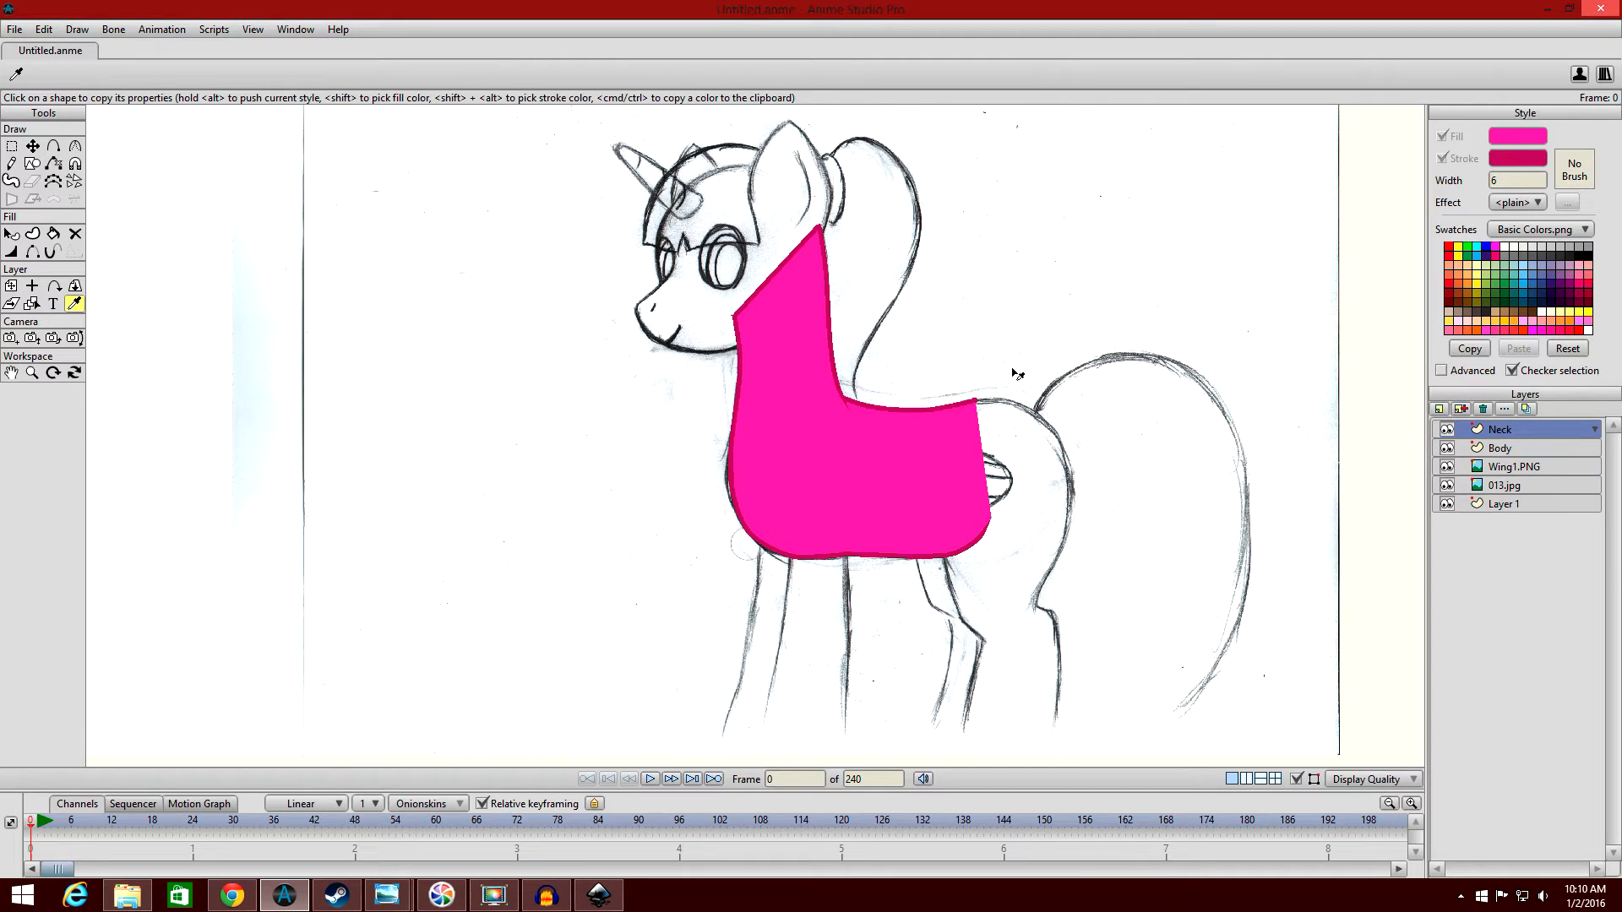
pyautogui.scroll(-2, 1129, 282)
pyautogui.scroll(2, 1129, 282)
pyautogui.scroll(-2, 1048, 267)
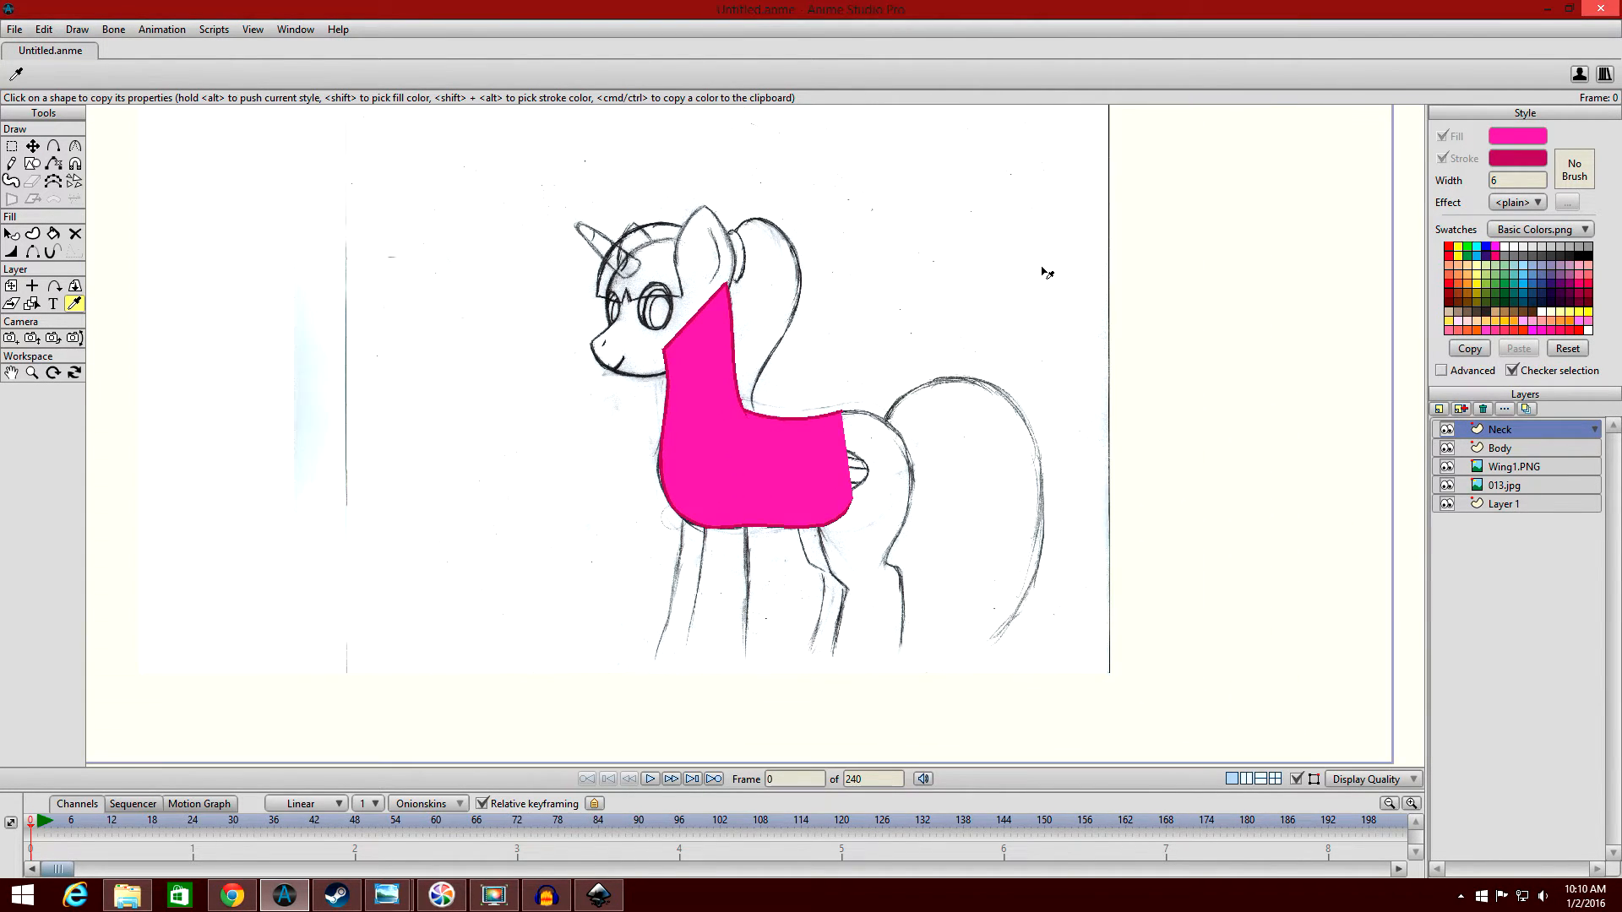
pyautogui.moveTo(387, 894)
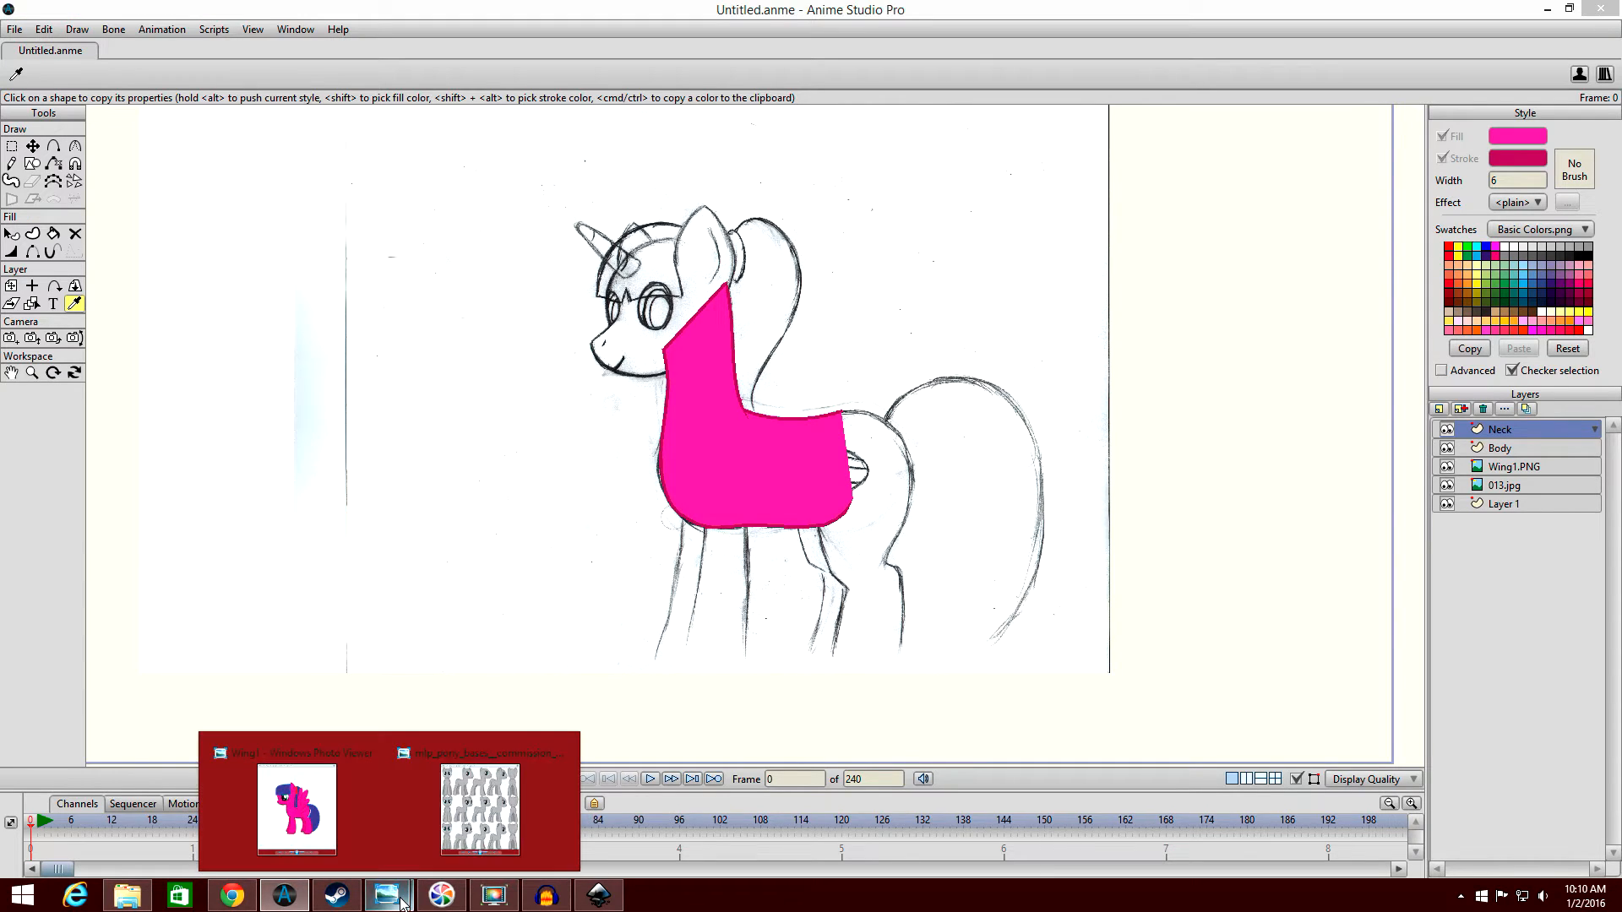
pyautogui.click(500, 814)
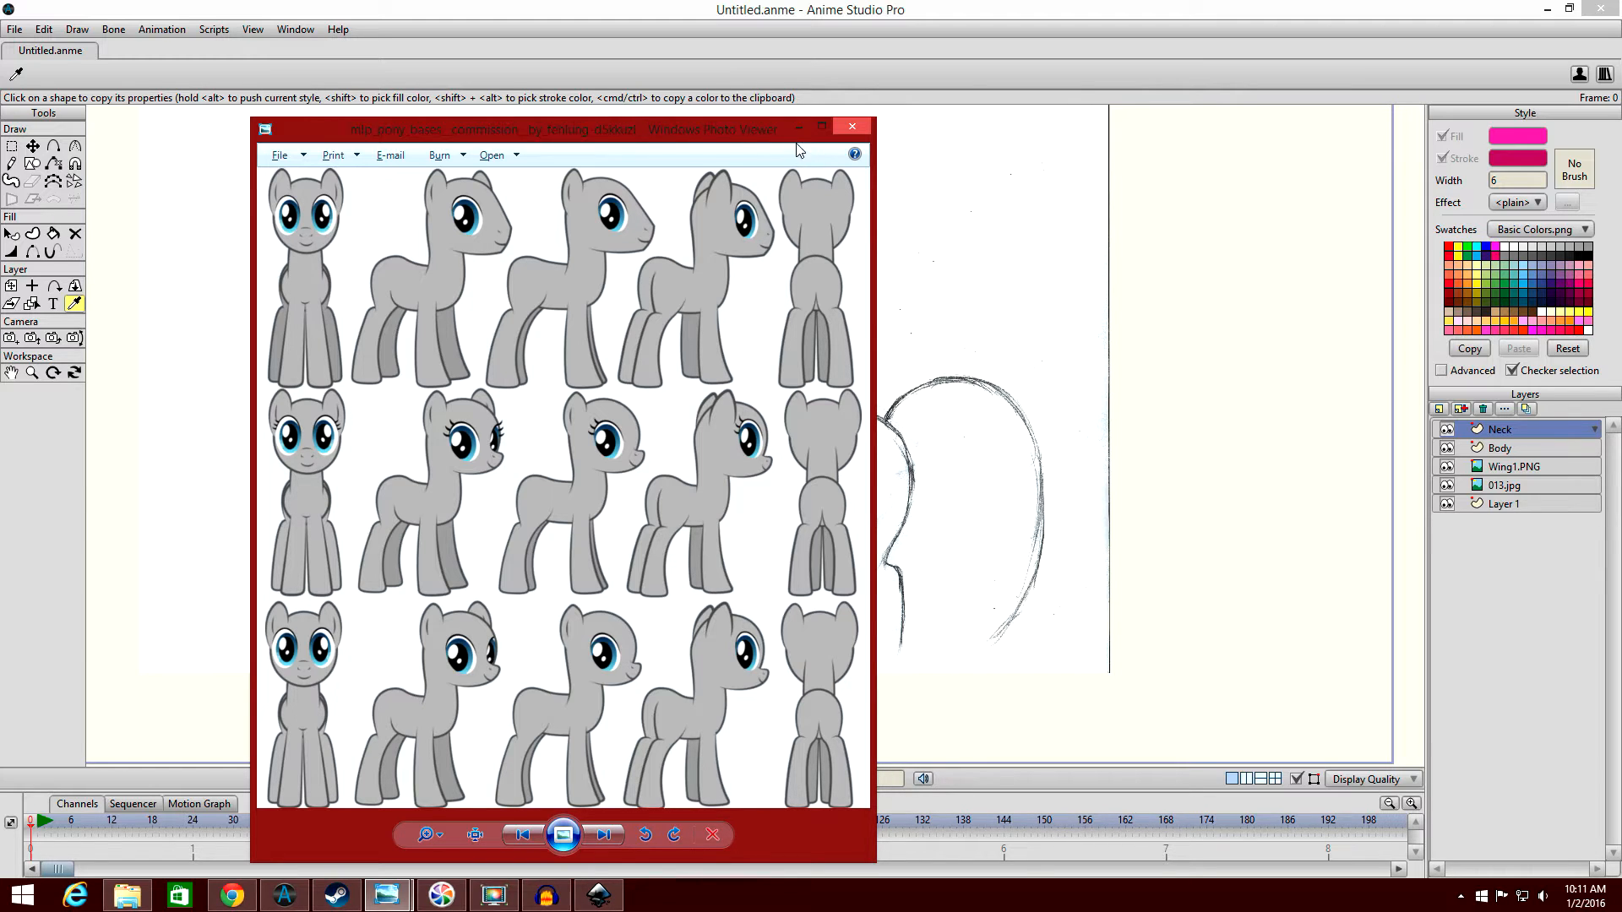
pyautogui.moveTo(767, 138); pyautogui.dragTo(697, 83)
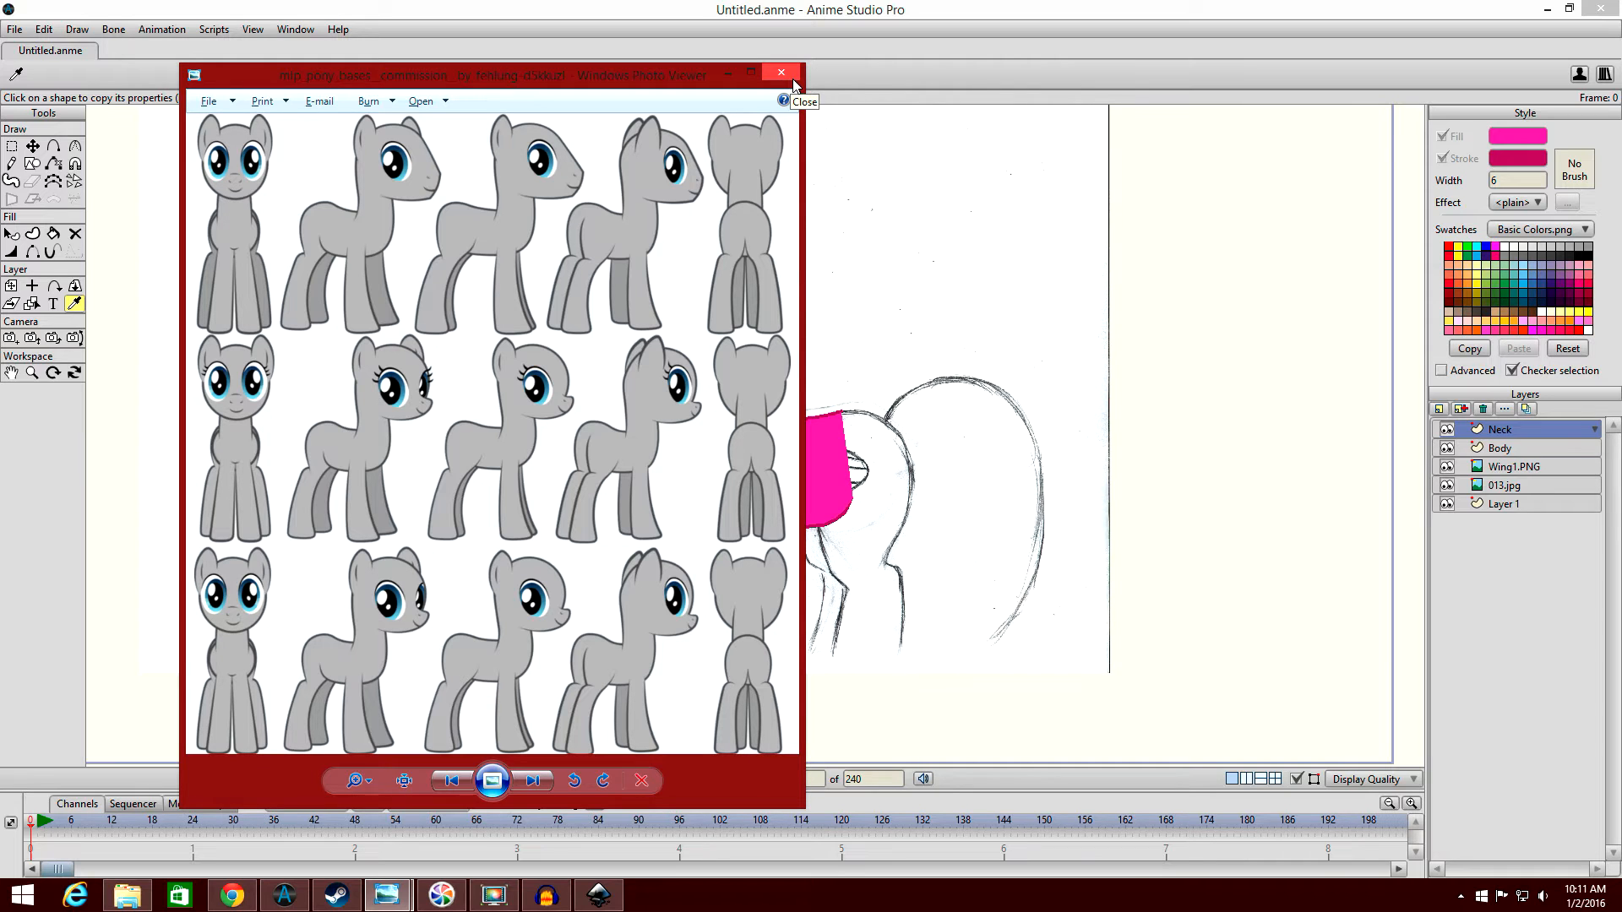
pyautogui.click(735, 73)
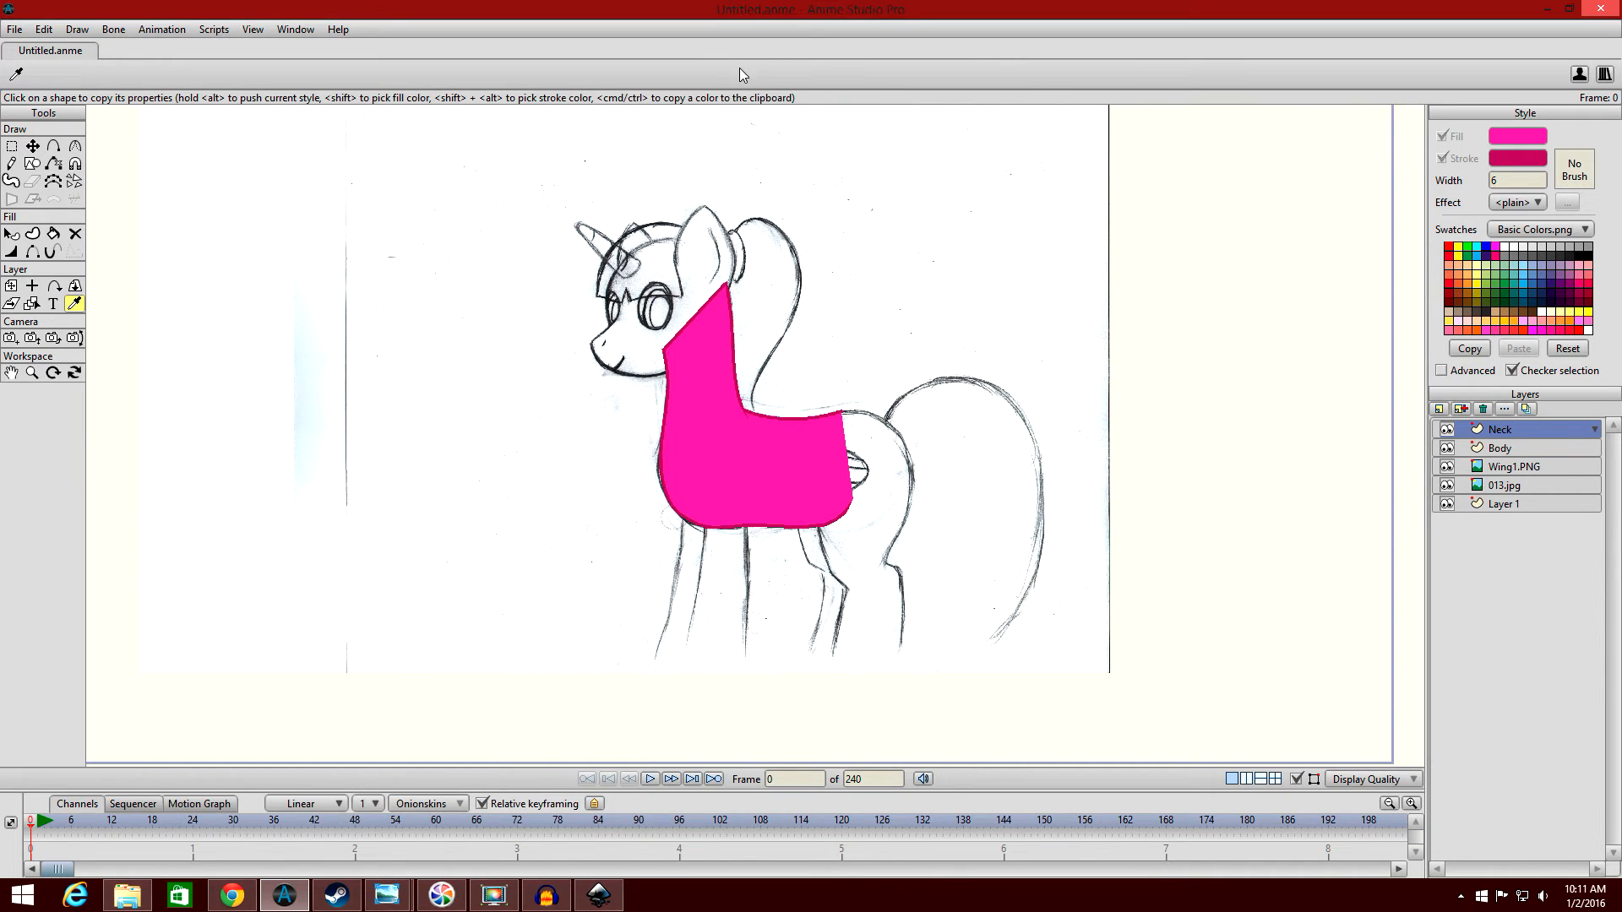
# On a new Rump layer, draw a rectangle over the sketched hindquarters and move its lower corners onto the top of the back leg.
pyautogui.scroll(1, 931, 214)
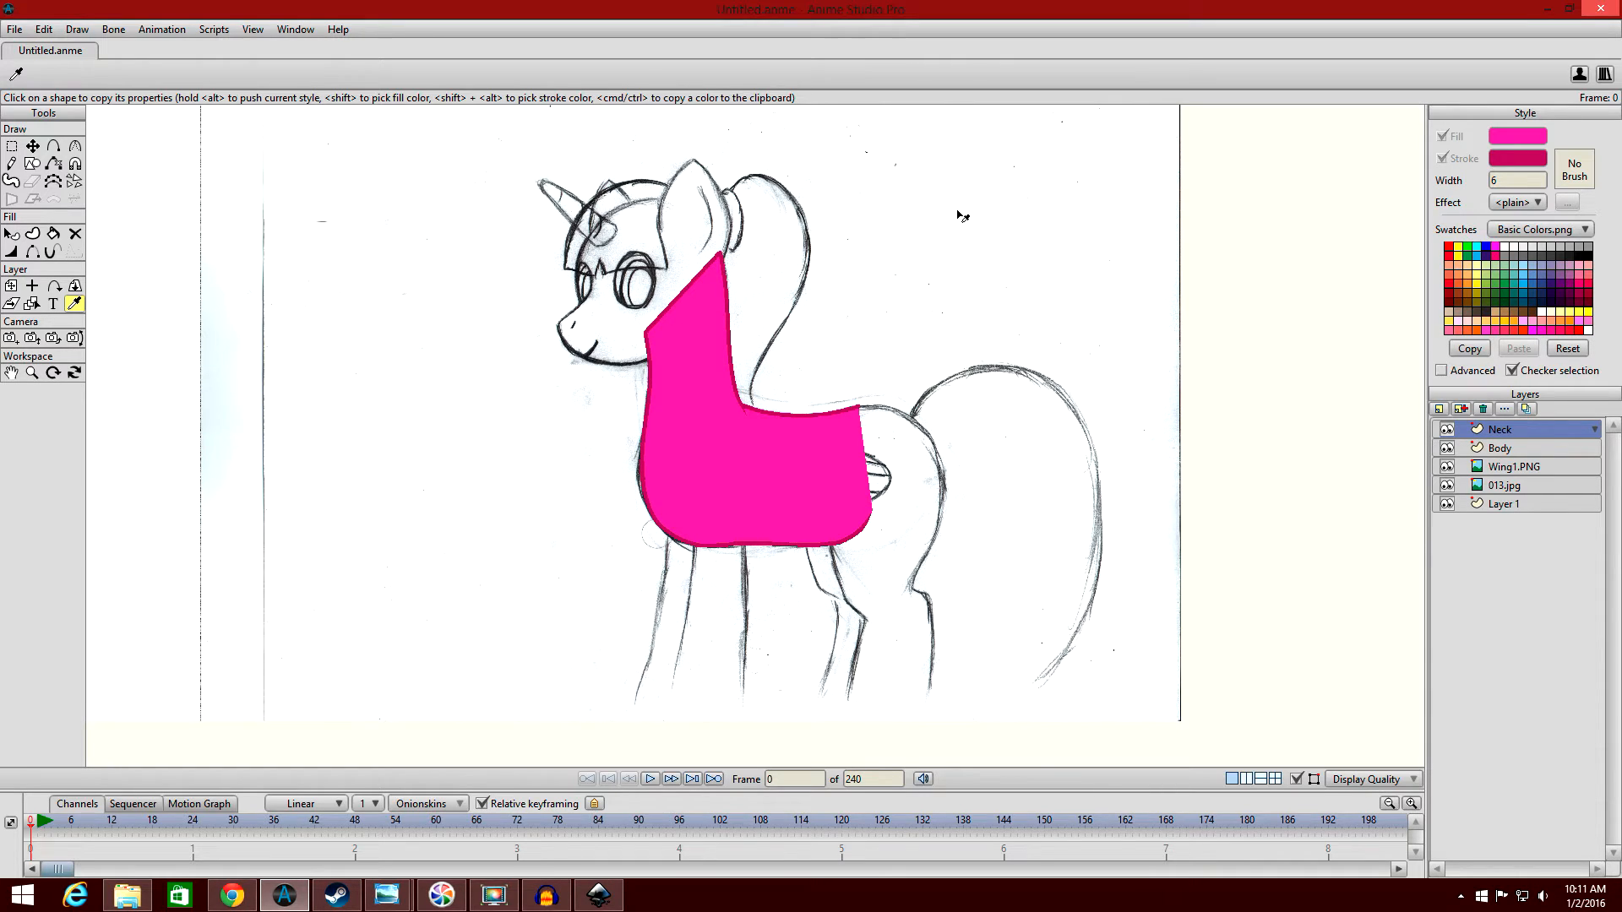
pyautogui.scroll(1, 961, 216)
pyautogui.moveTo(979, 201)
pyautogui.mouseDown()
pyautogui.moveTo(1014, 222)
pyautogui.moveTo(1033, 275)
pyautogui.moveTo(1022, 200)
pyautogui.moveTo(944, 172)
pyautogui.moveTo(902, 206)
pyautogui.mouseUp()
pyautogui.scroll(-4, 1021, 242)
pyautogui.scroll(3, 1024, 245)
pyautogui.scroll(-2, 904, 206)
pyautogui.scroll(2, 900, 206)
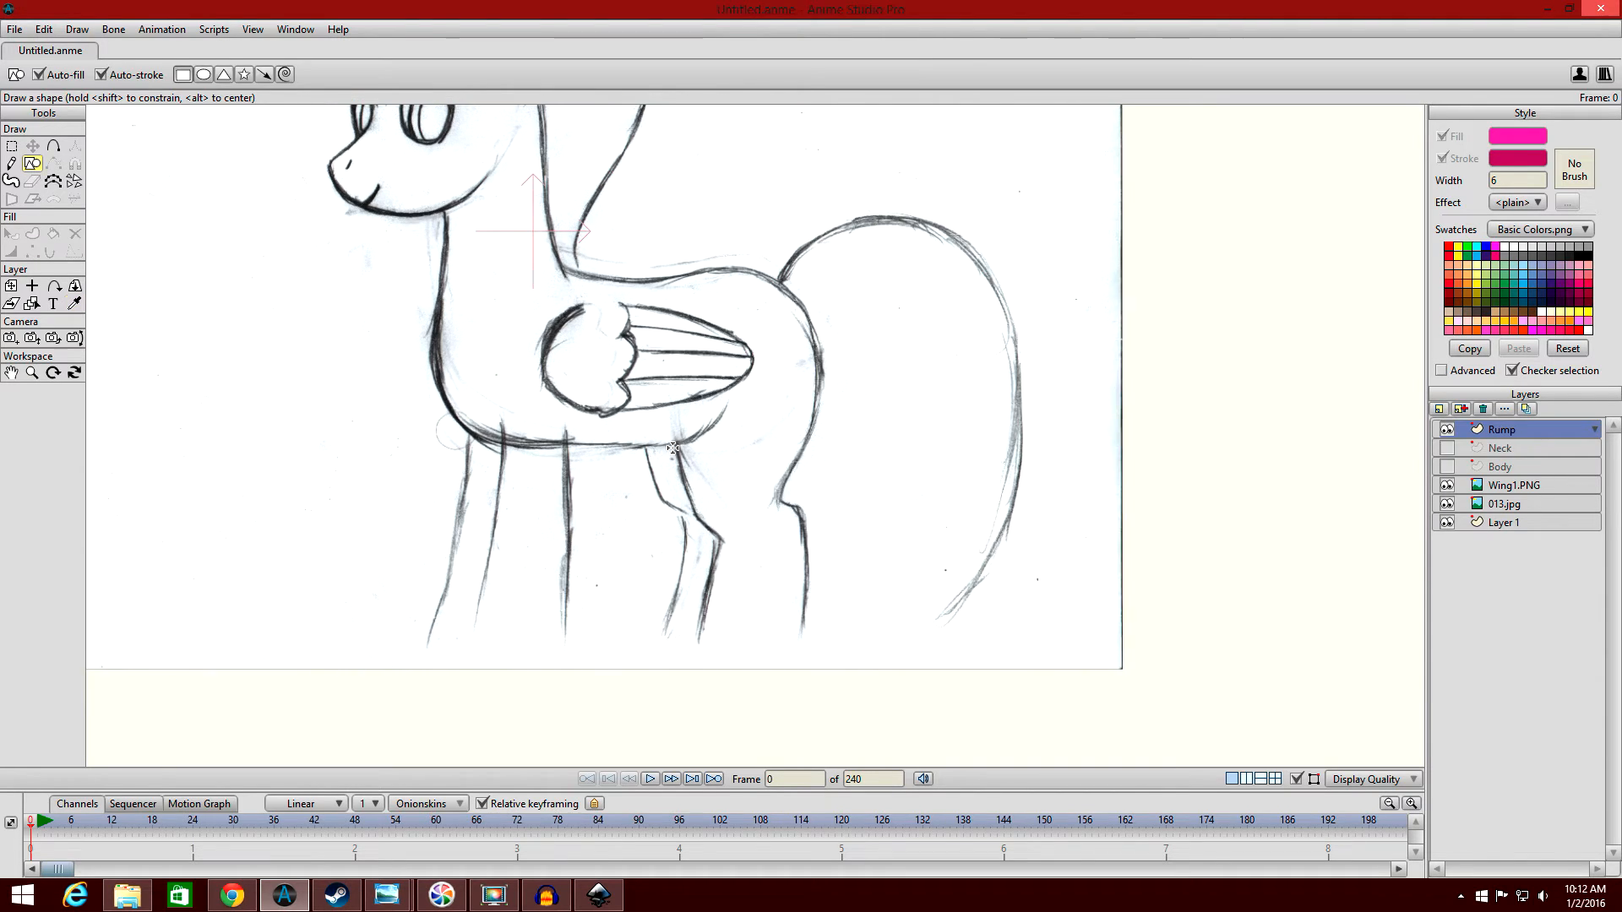
pyautogui.moveTo(667, 244); pyautogui.dragTo(827, 504)
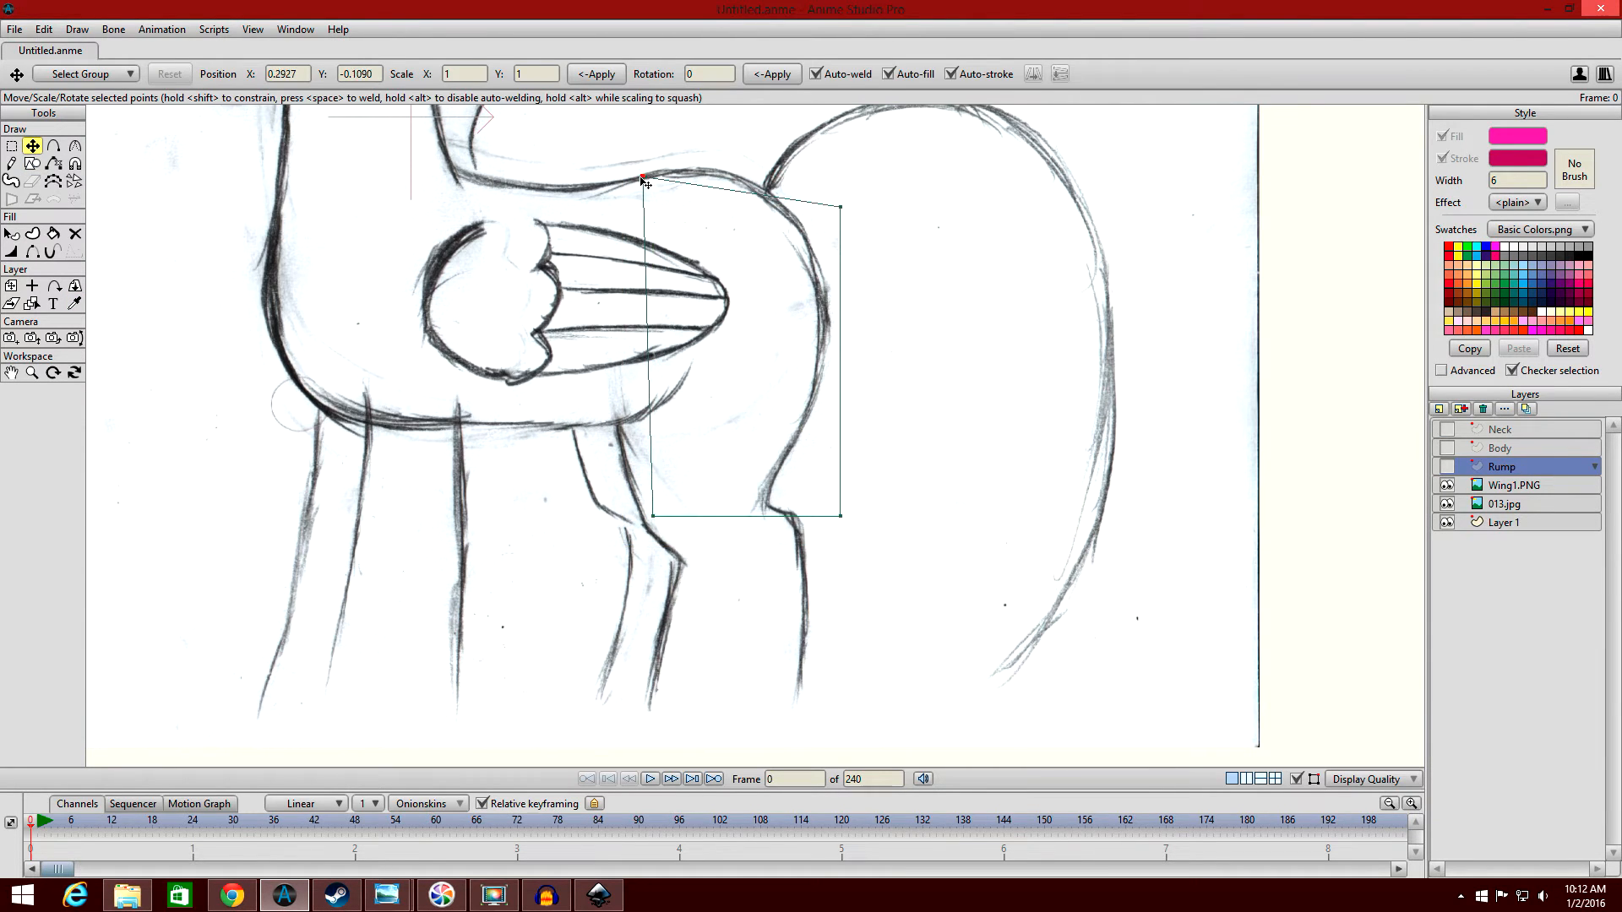
pyautogui.click(686, 564)
pyautogui.click(764, 510)
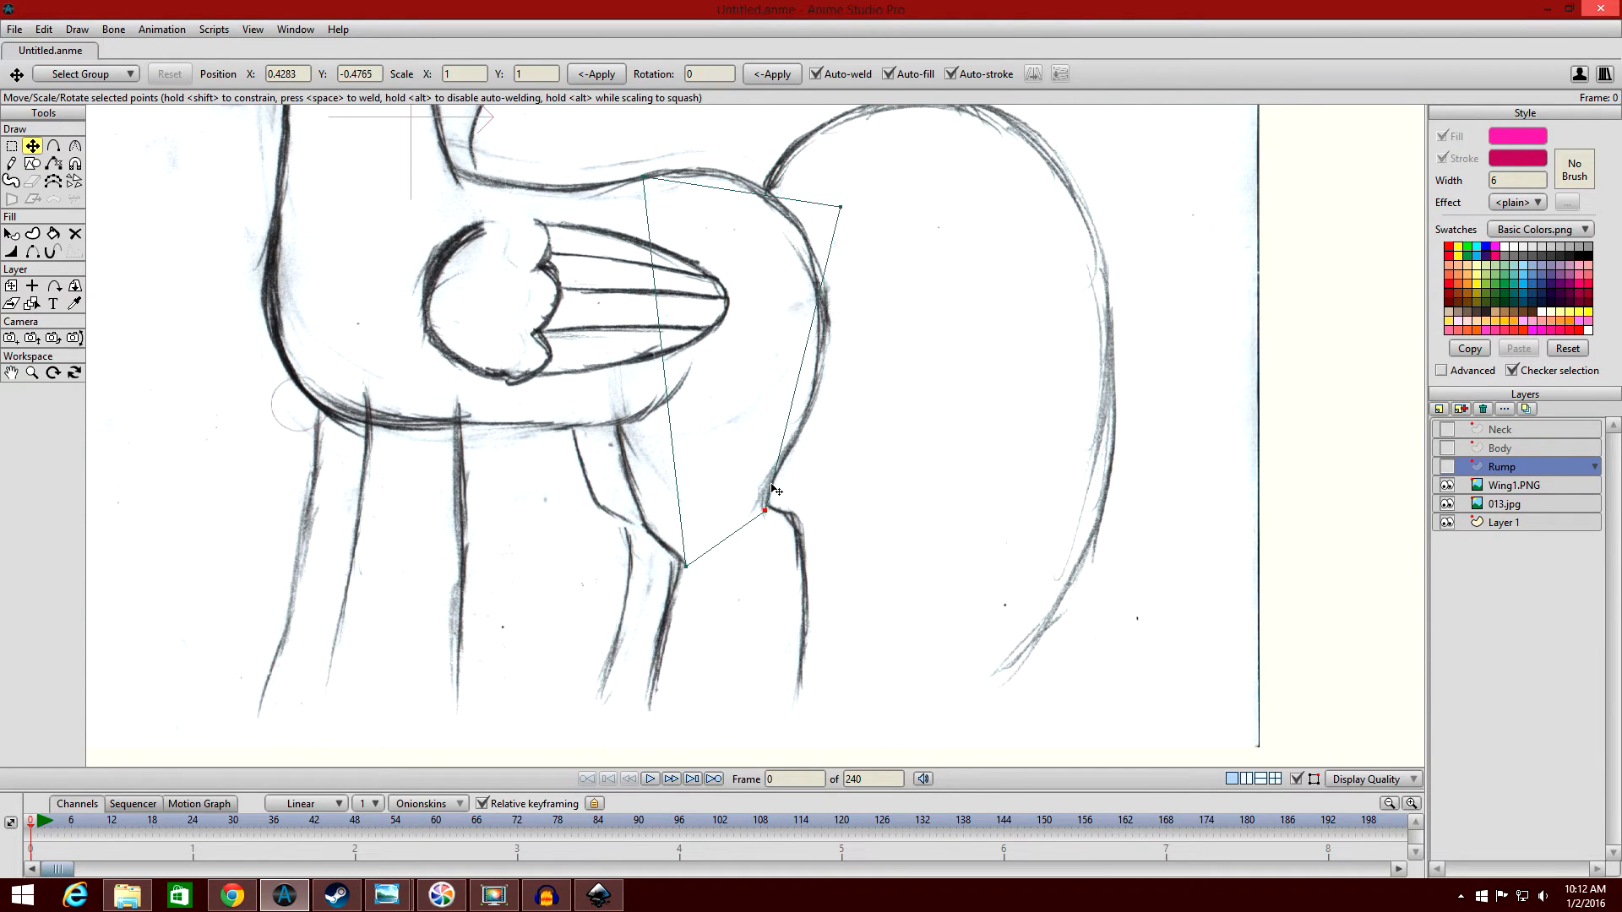
# Add points along the rump shape's back and front edges and pull them onto the sketched haunch lines.
pyautogui.click(819, 253)
pyautogui.click(821, 327)
pyautogui.click(811, 415)
pyautogui.click(771, 478)
pyautogui.click(623, 439)
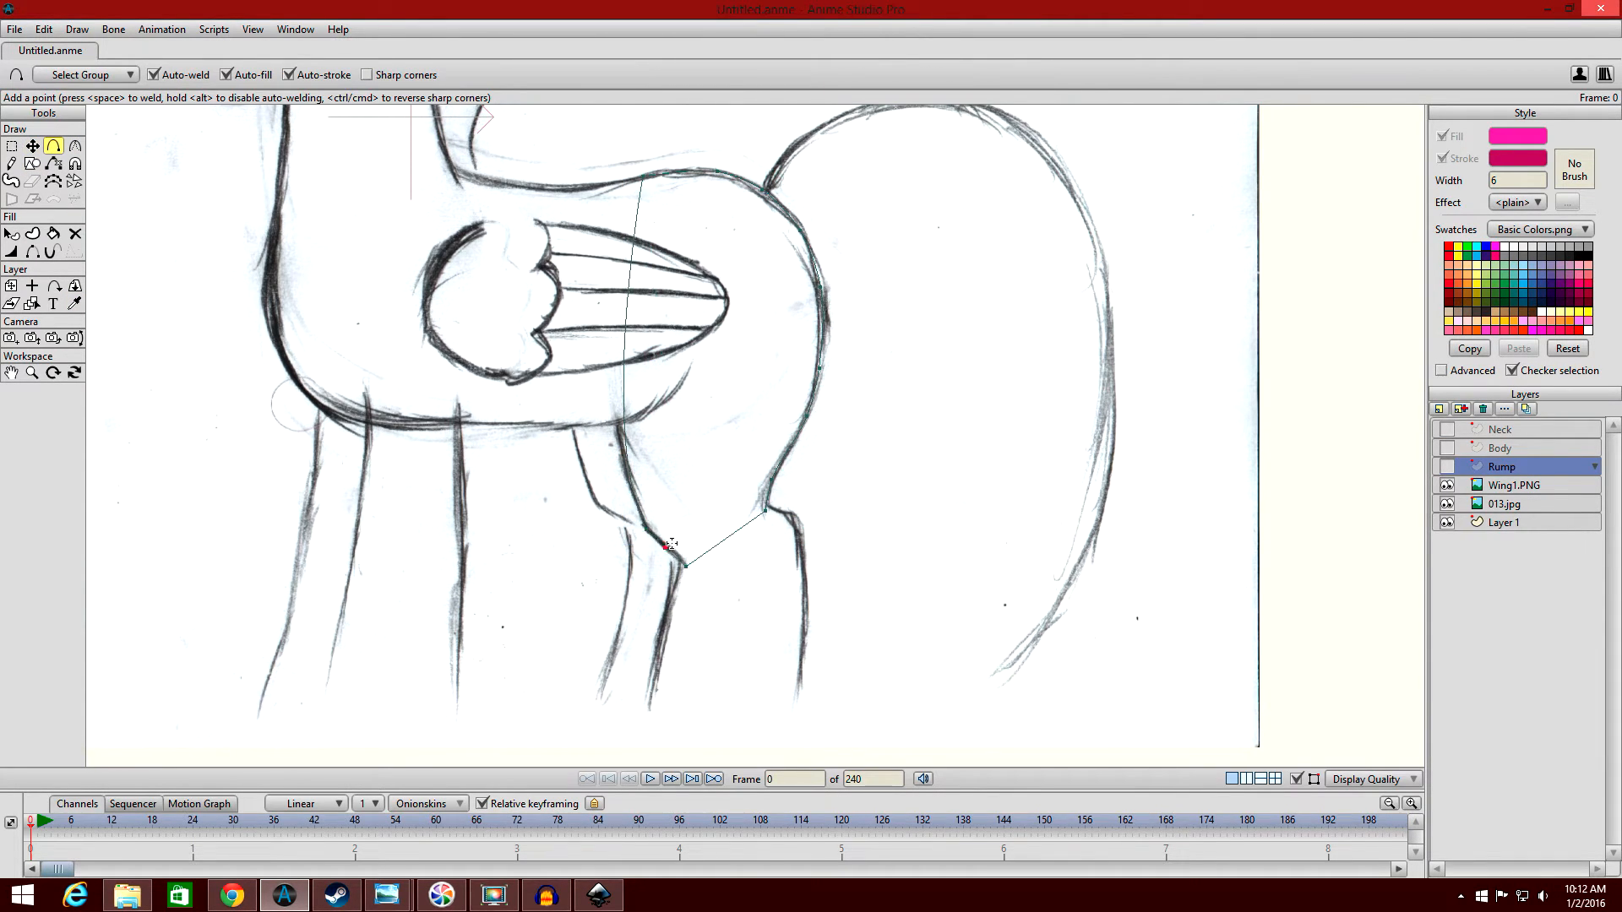
pyautogui.click(651, 533)
pyautogui.scroll(5, 797, 449)
pyautogui.press('t')
pyautogui.moveTo(792, 399); pyautogui.dragTo(799, 393)
pyautogui.scroll(-4, 860, 439)
# Show the Rump layer and hide the rump outline's lower edge where the back leg attaches.
pyautogui.click(1446, 467)
pyautogui.click(33, 252)
pyautogui.click(828, 495)
pyautogui.click(32, 146)
pyautogui.scroll(5, 304, 347)
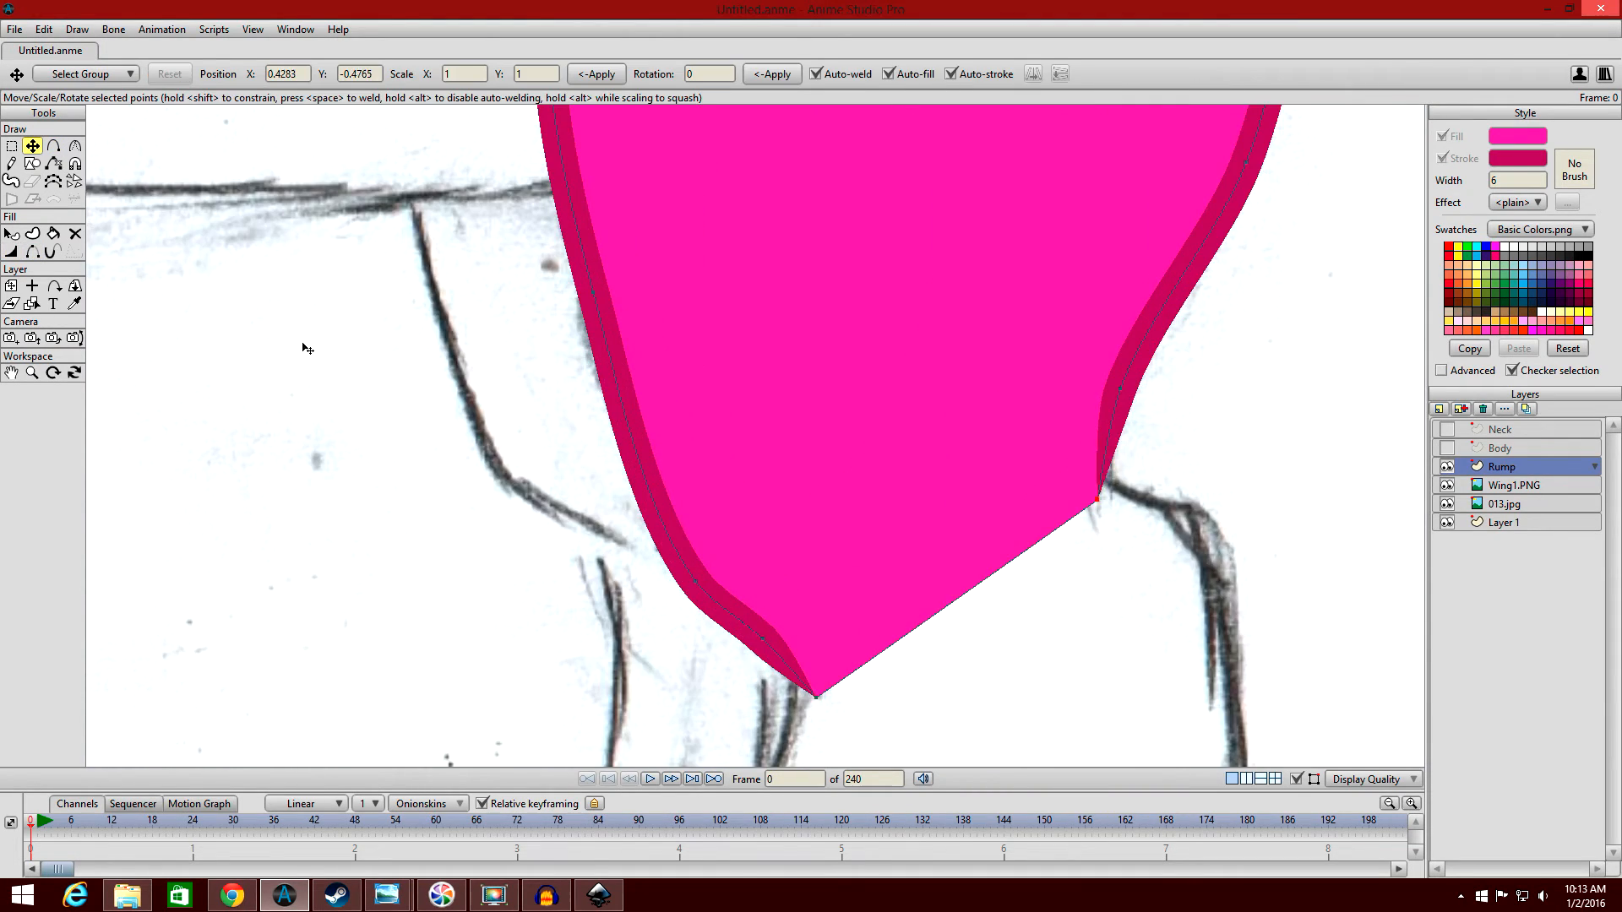
# Hide the Rump layer, add a layer named Head above Neck, and draw a rectangle over the sketched head.
pyautogui.click(1446, 467)
pyautogui.click(1500, 430)
pyautogui.click(1438, 408)
pyautogui.click(32, 163)
pyautogui.moveTo(326, 261)
pyautogui.mouseDown()
pyautogui.moveTo(506, 463)
pyautogui.moveTo(572, 509)
pyautogui.mouseUp()
pyautogui.click(1446, 430)
pyautogui.click(32, 146)
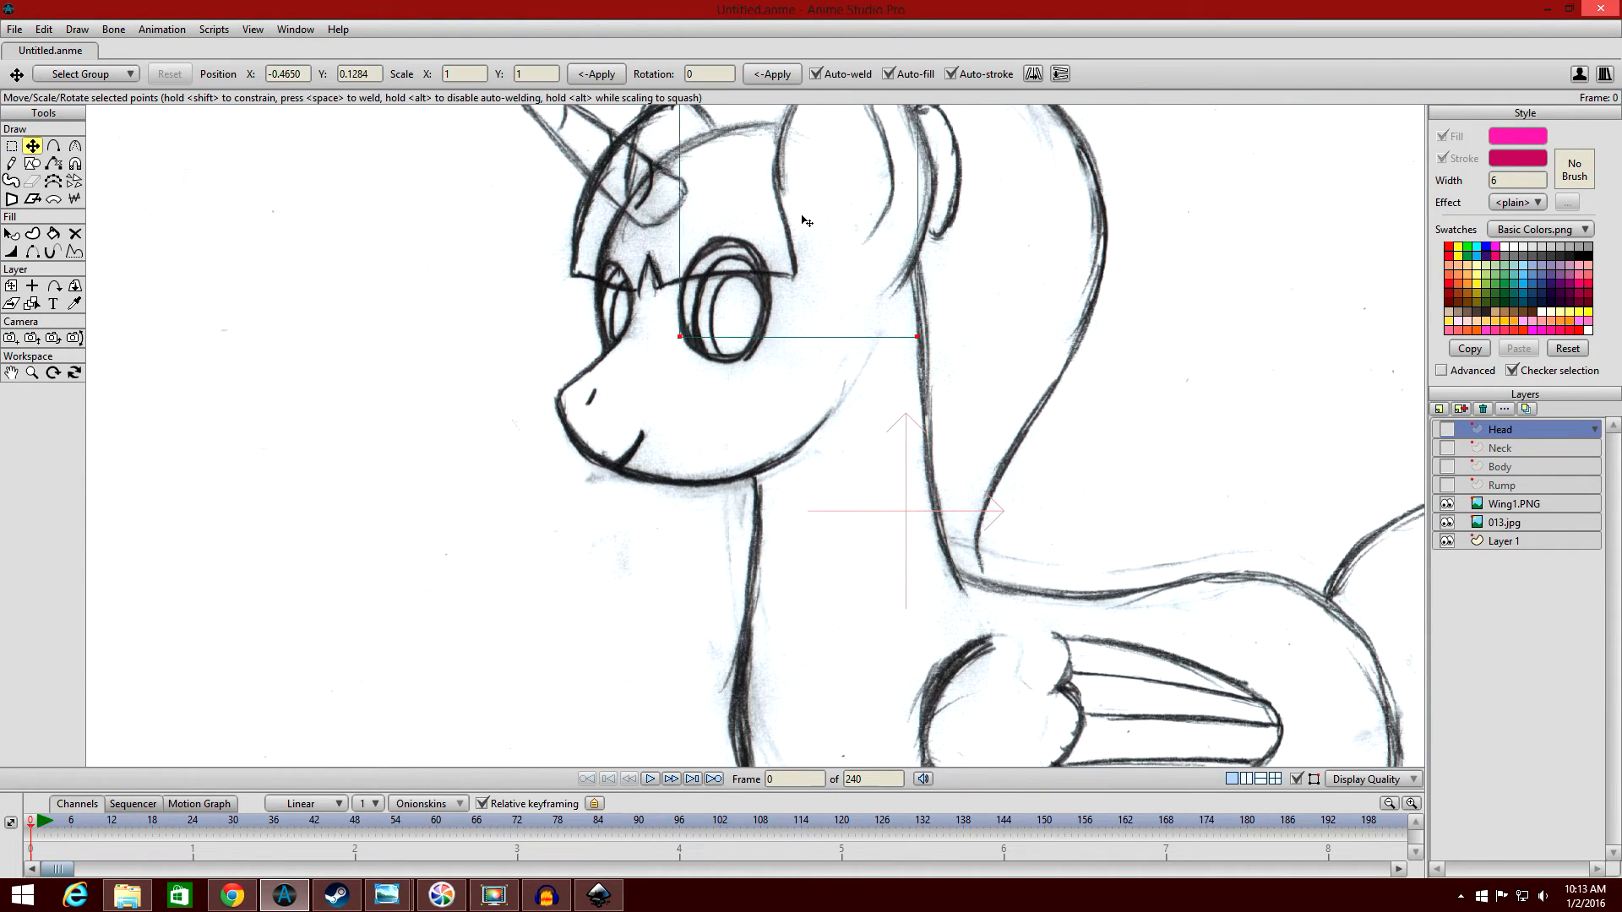
# Move the head shape's corners onto the sketch and add points along its edges to round the skull and jaw.
pyautogui.moveTo(679, 336); pyautogui.dragTo(755, 476)
pyautogui.click(74, 146)
pyautogui.click(32, 146)
pyautogui.moveTo(665, 197); pyautogui.dragTo(586, 458)
pyautogui.click(53, 146)
pyautogui.moveTo(843, 316); pyautogui.dragTo(870, 292)
pyautogui.moveTo(655, 380); pyautogui.dragTo(583, 363)
pyautogui.moveTo(697, 264); pyautogui.dragTo(681, 241)
pyautogui.scroll(2, 811, 473)
pyautogui.moveTo(797, 444); pyautogui.dragTo(808, 488)
# Place the Head layer below Neck, show it, and hide the neck outline's upper edge where it crosses the head.
pyautogui.moveTo(1500, 430); pyautogui.dragTo(1500, 457)
pyautogui.click(1446, 448)
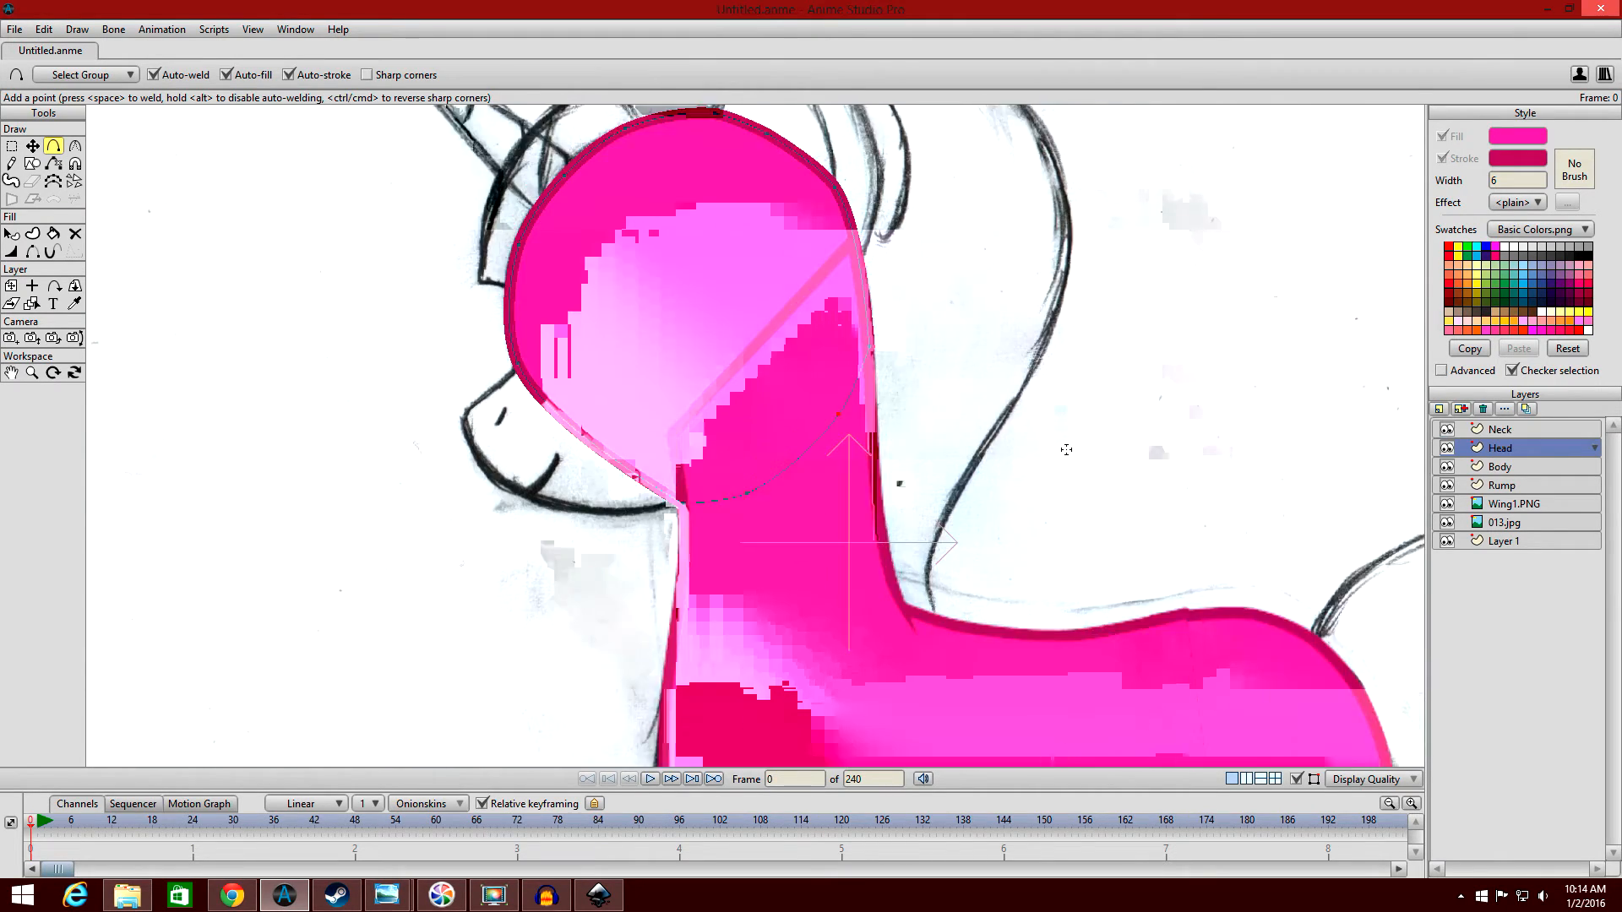
pyautogui.click(1500, 430)
pyautogui.click(32, 251)
pyautogui.click(765, 328)
pyautogui.click(32, 146)
# Move the neck's upper front point to X -0.1629, Y 0.0526 so its outline meets the head.
pyautogui.scroll(1, 663, 456)
pyautogui.moveTo(650, 434); pyautogui.dragTo(667, 504)
pyautogui.scroll(-2, 755, 435)
# Hide the body part layers, add a vector layer named Smile, and draw a rectangle for the muzzle.
pyautogui.moveTo(1446, 430); pyautogui.dragTo(1446, 486)
pyautogui.click(1439, 409)
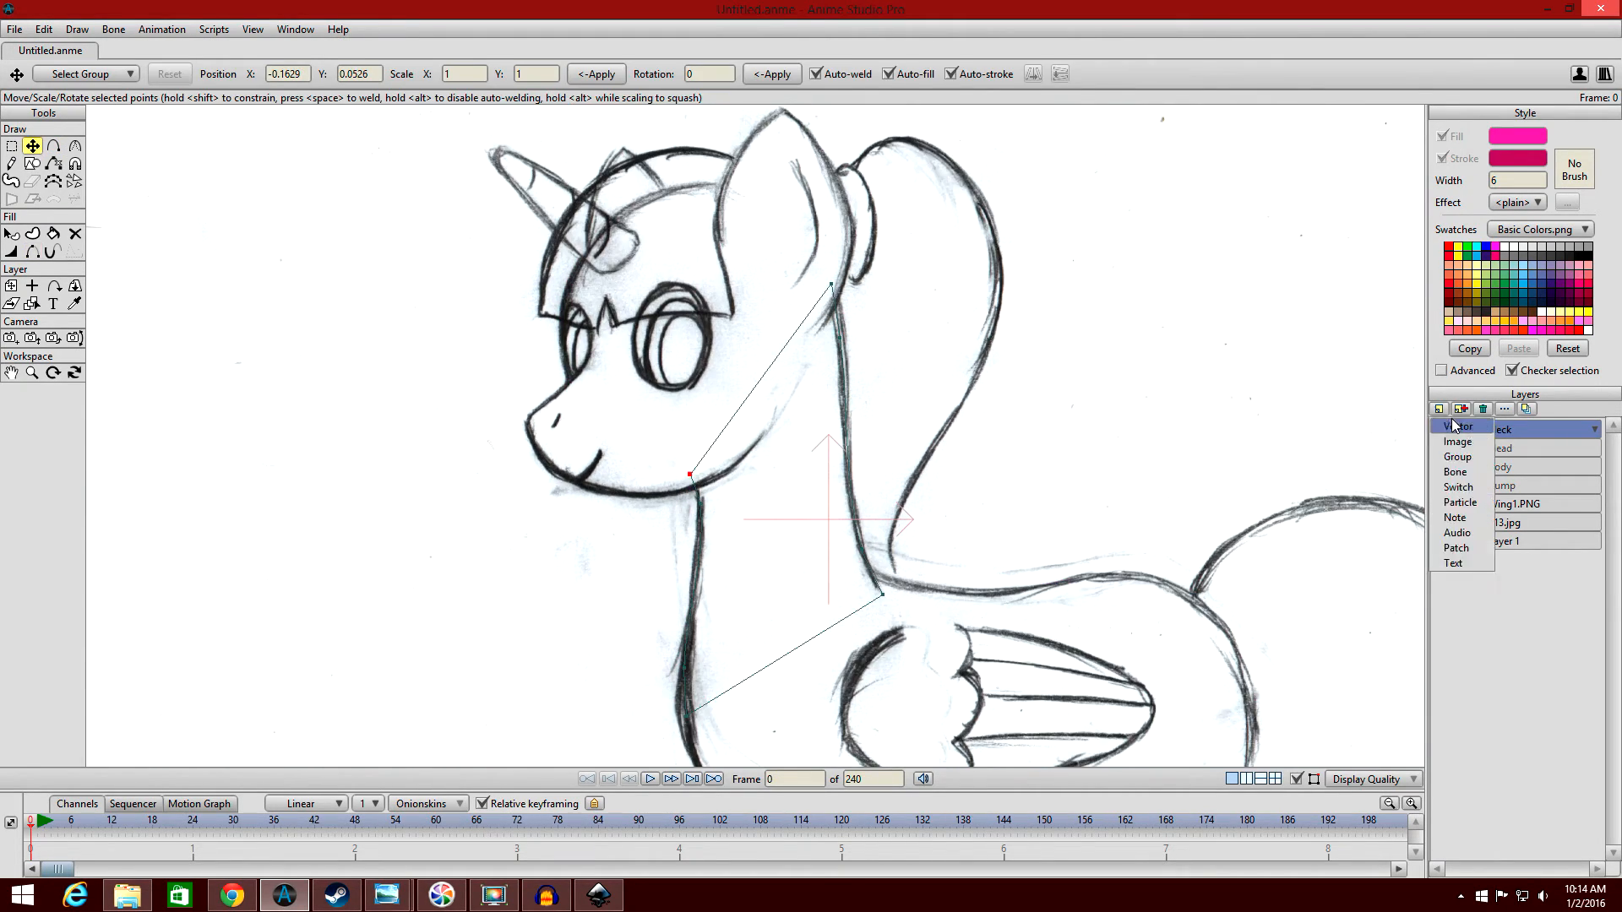
pyautogui.click(1457, 424)
pyautogui.write('Smile')
pyautogui.click(32, 163)
pyautogui.moveTo(313, 277); pyautogui.dragTo(459, 382)
# Move the muzzle rectangle's corners onto the sketched snout, chin and jaw.
pyautogui.click(32, 146)
pyautogui.moveTo(750, 430); pyautogui.dragTo(663, 322)
pyautogui.moveTo(750, 554); pyautogui.dragTo(918, 446)
pyautogui.click(75, 146)
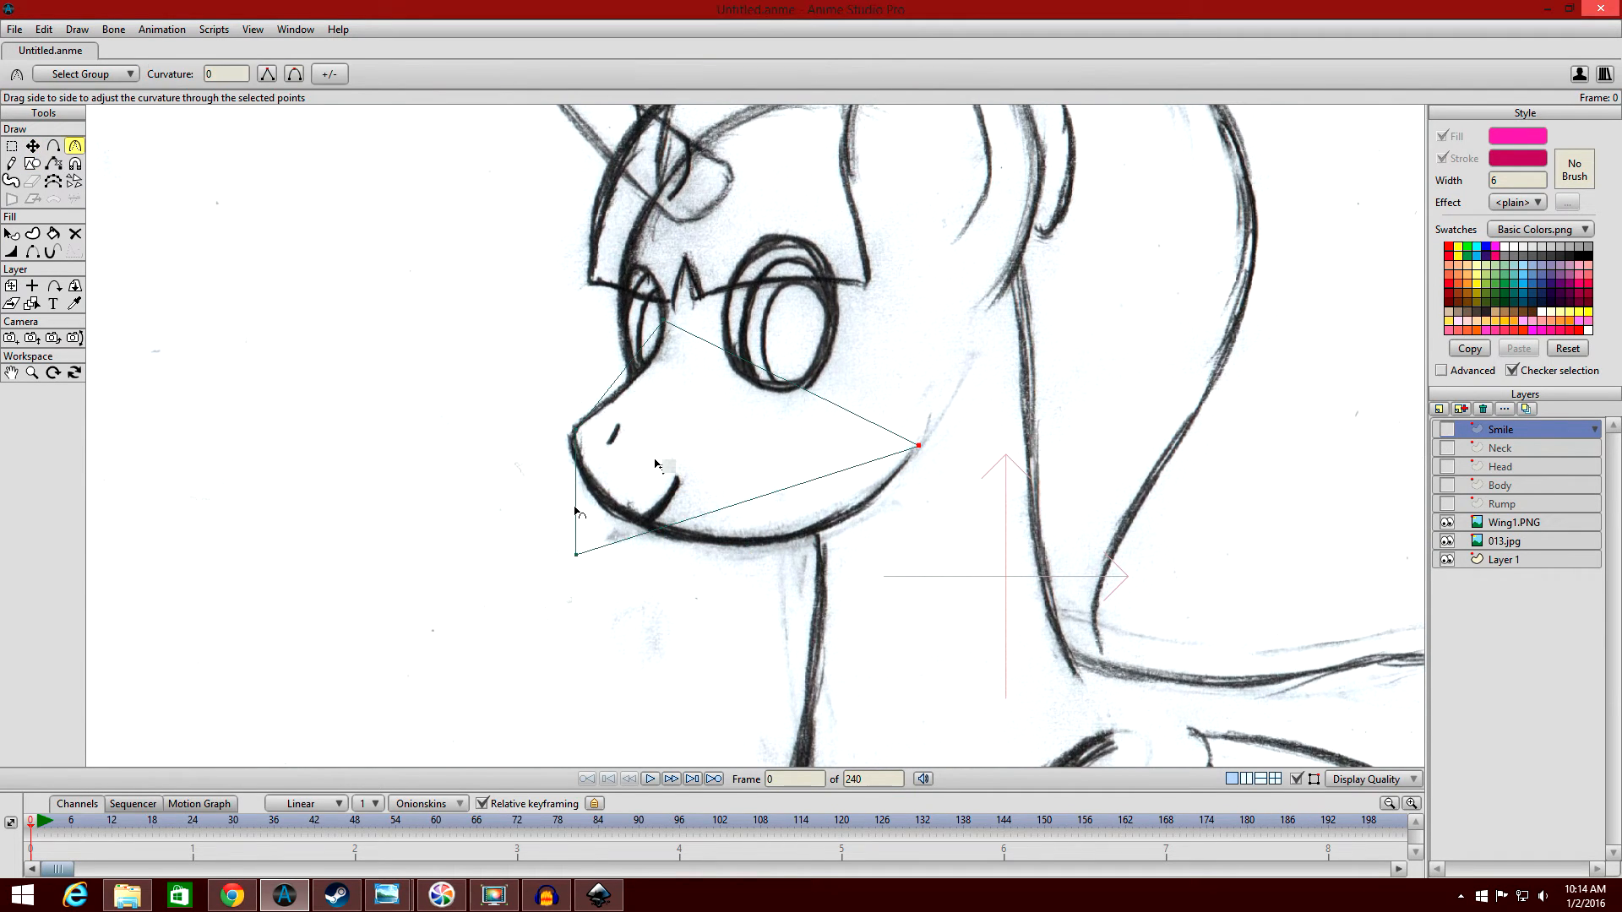
pyautogui.scroll(2, 609, 473)
pyautogui.click(32, 146)
pyautogui.moveTo(497, 607); pyautogui.dragTo(837, 569)
# Add points along the muzzle's bridge, nose and lower jaw and pull them onto the sketch lines.
pyautogui.click(54, 146)
pyautogui.moveTo(501, 397); pyautogui.dragTo(506, 413)
pyautogui.moveTo(533, 359); pyautogui.dragTo(530, 394)
pyautogui.moveTo(598, 305); pyautogui.dragTo(613, 312)
pyautogui.moveTo(513, 467); pyautogui.dragTo(492, 445)
pyautogui.moveTo(543, 519); pyautogui.dragTo(552, 539)
pyautogui.moveTo(701, 575); pyautogui.dragTo(708, 586)
pyautogui.moveTo(785, 580); pyautogui.dragTo(788, 584)
# Check the filled muzzle shape on the Smile layer and hide the layer again.
pyautogui.click(32, 146)
pyautogui.scroll(-2, 743, 591)
pyautogui.scroll(2, 791, 423)
pyautogui.click(1446, 430)
pyautogui.click(11, 251)
pyautogui.click(32, 146)
pyautogui.click(11, 234)
pyautogui.click(1446, 430)
# Add a vector layer named Ear and place a rectangle's corners on the sketched ear's tip and base.
pyautogui.click(1438, 408)
pyautogui.write('Ear')
pyautogui.click(32, 164)
pyautogui.moveTo(563, 200)
pyautogui.mouseDown()
pyautogui.moveTo(771, 369)
pyautogui.moveTo(652, 171)
pyautogui.mouseUp()
pyautogui.click(32, 146)
pyautogui.moveTo(771, 369); pyautogui.dragTo(709, 500)
pyautogui.moveTo(771, 201)
pyautogui.mouseDown()
pyautogui.moveTo(758, 293)
pyautogui.moveTo(718, 239)
pyautogui.mouseUp()
# Add points along both sides of the ear shape to curve them along the sketched ear.
pyautogui.click(53, 146)
pyautogui.moveTo(601, 283); pyautogui.dragTo(561, 299)
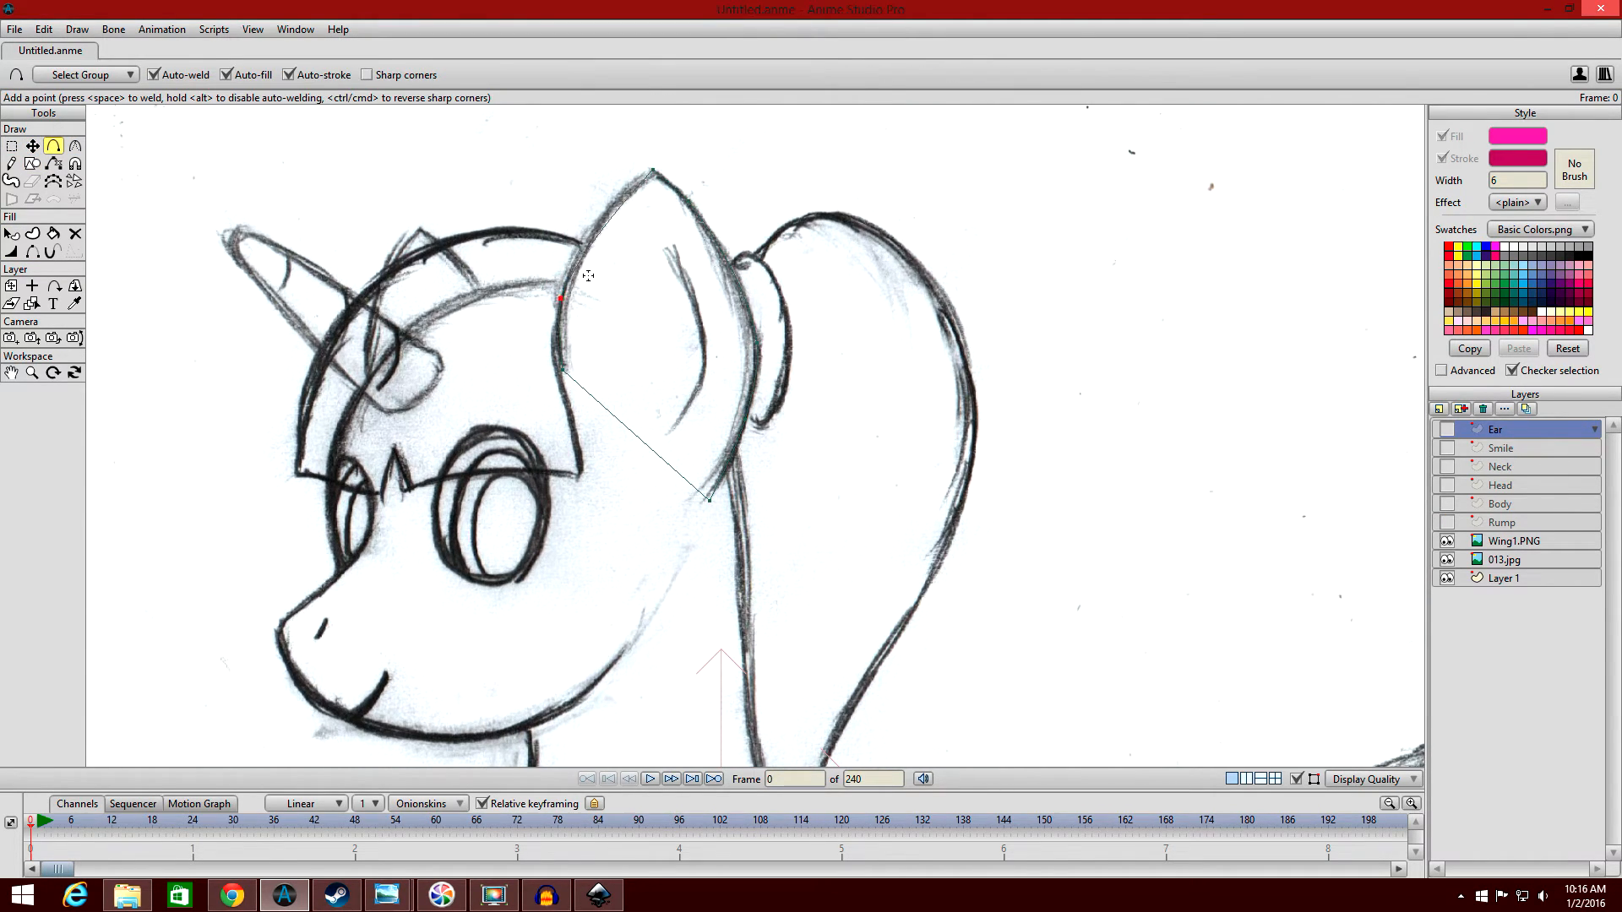
pyautogui.moveTo(605, 237); pyautogui.dragTo(592, 221)
pyautogui.scroll(-3, 591, 211)
# Show the Ear layer and hide the ear outline's lower edge where it joins the head.
pyautogui.click(1446, 430)
pyautogui.scroll(5, 329, 211)
pyautogui.click(33, 252)
pyautogui.click(1090, 495)
pyautogui.press('q')
pyautogui.scroll(-3, 902, 414)
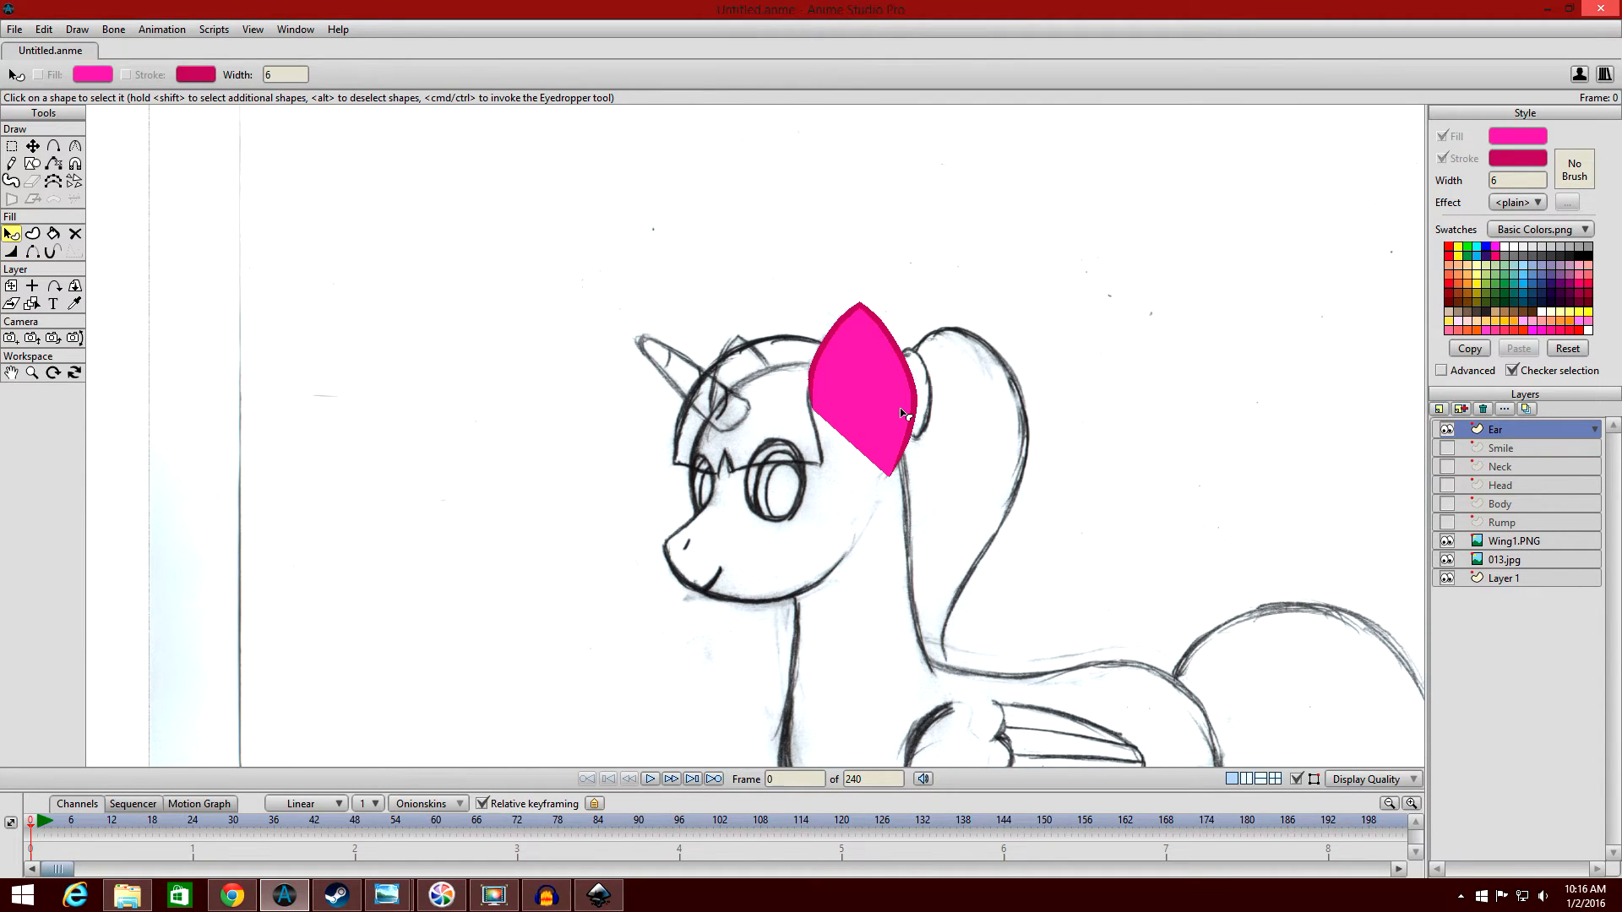
# Hide the Ear layer, add a vector layer named Back_LEg, and place it below the Rump layer.
pyautogui.scroll(-1, 900, 414)
pyautogui.click(1446, 430)
pyautogui.moveTo(1288, 613); pyautogui.dragTo(1078, 296)
pyautogui.moveTo(1057, 378); pyautogui.dragTo(1112, 298)
pyautogui.click(1515, 525)
pyautogui.moveTo(1258, 460); pyautogui.dragTo(1248, 458)
pyautogui.click(1497, 435)
pyautogui.click(1515, 525)
pyautogui.click(1439, 410)
pyautogui.click(1454, 429)
pyautogui.write('Back_LEg')
pyautogui.press('Return')
pyautogui.moveTo(1524, 520); pyautogui.dragTo(1521, 549)
# Draw a rectangle for the back leg and move its corners to the hock and hoof positions with the layer hidden.
pyautogui.moveTo(760, 423); pyautogui.dragTo(926, 626)
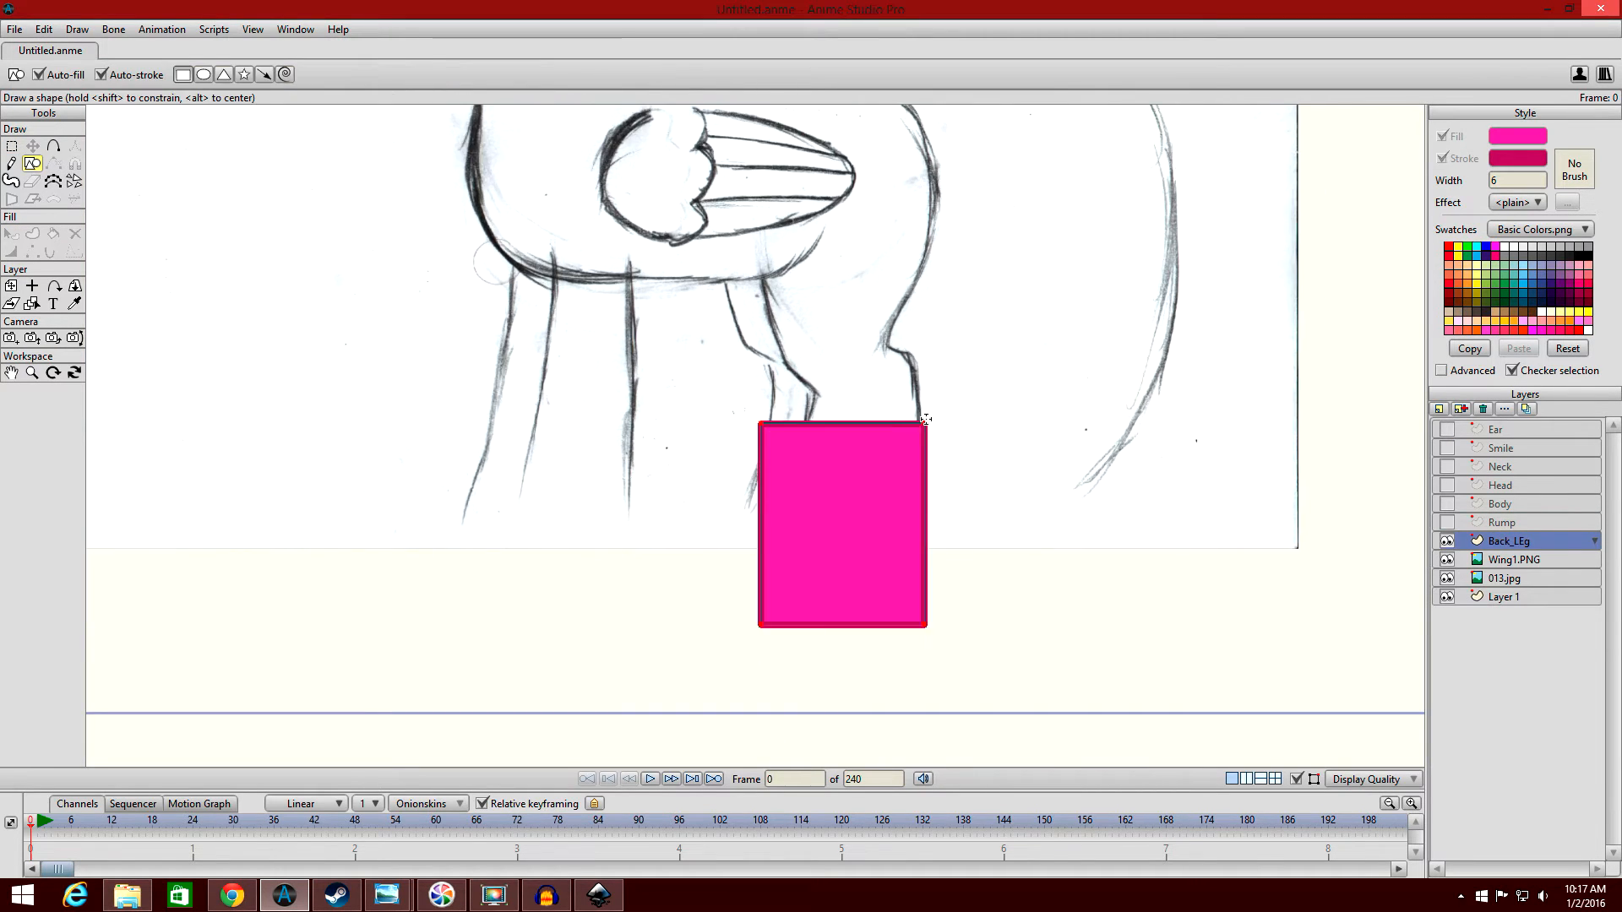
pyautogui.click(1446, 541)
pyautogui.moveTo(976, 392); pyautogui.dragTo(910, 328)
pyautogui.moveTo(976, 663); pyautogui.dragTo(937, 721)
pyautogui.moveTo(761, 663); pyautogui.dragTo(750, 711)
# Add a point on the back leg's rear edge just below the hock and adjust the curvature of both hoof corners.
pyautogui.scroll(3, 823, 418)
pyautogui.press('a')
pyautogui.moveTo(975, 297); pyautogui.dragTo(1026, 272)
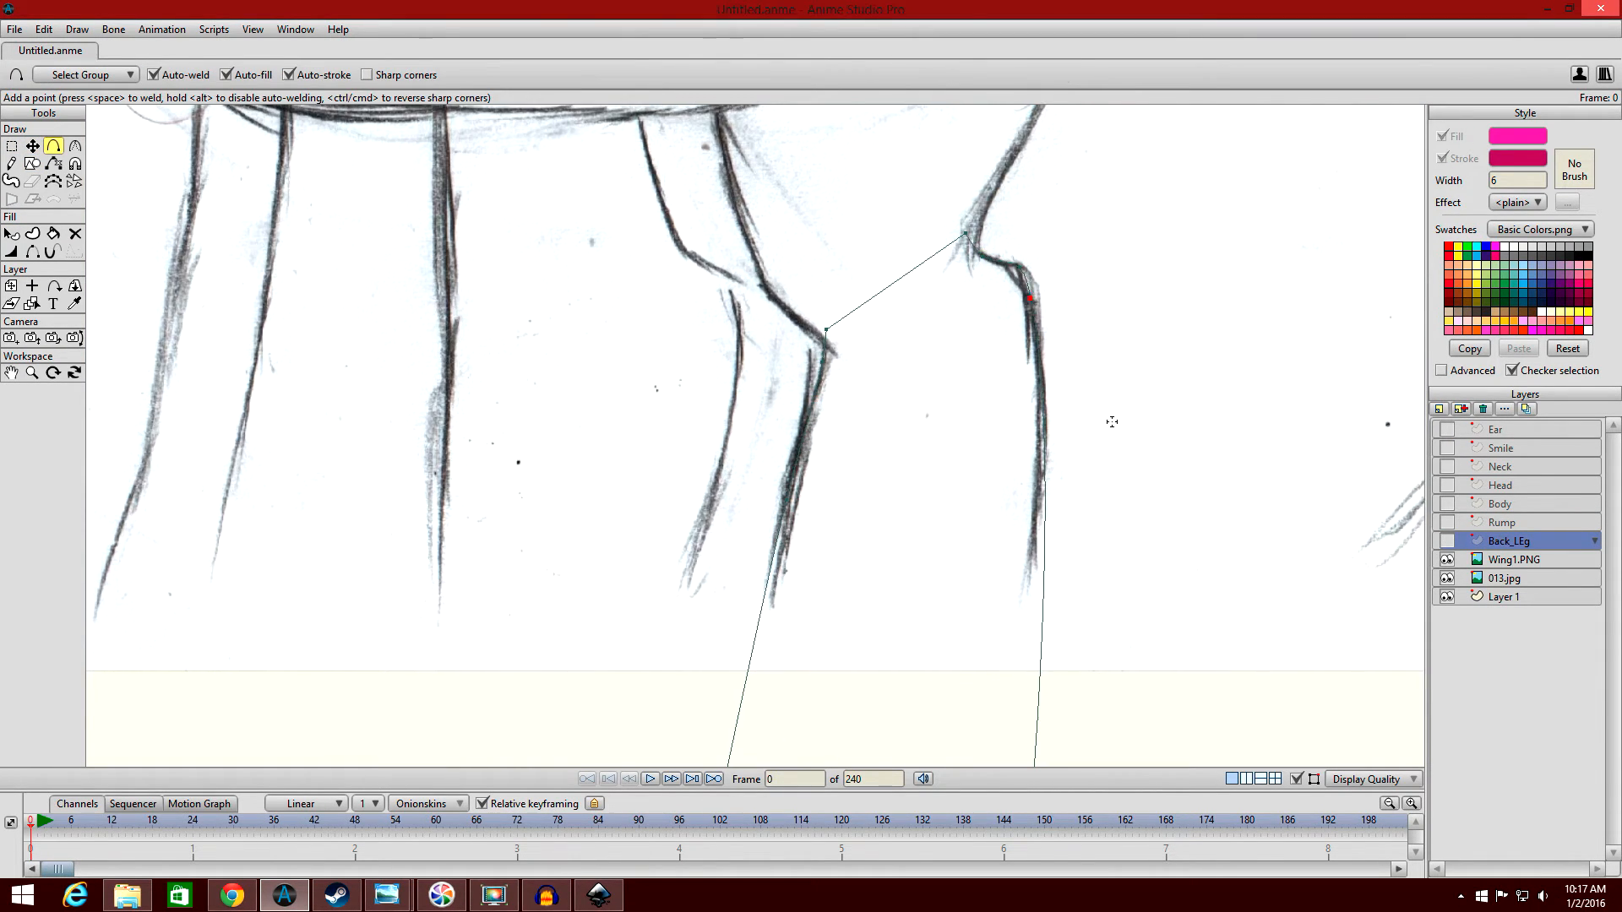
pyautogui.press('c')
pyautogui.moveTo(720, 681); pyautogui.dragTo(802, 686)
pyautogui.moveTo(1044, 703); pyautogui.dragTo(1115, 705)
# Add points along the back leg's rear, front and bottom edges to shape the lower leg and rounded hoof.
pyautogui.scroll(-3, 1013, 591)
pyautogui.press('a')
pyautogui.moveTo(967, 448); pyautogui.dragTo(945, 449)
pyautogui.click(942, 599)
pyautogui.moveTo(870, 540); pyautogui.dragTo(864, 495)
pyautogui.click(726, 538)
pyautogui.moveTo(754, 377); pyautogui.dragTo(769, 378)
pyautogui.click(940, 536)
# Move the back leg's selected hoof points up to shorten the leg and reposition the lower point on its front edge.
pyautogui.click(12, 146)
pyautogui.moveTo(688, 507); pyautogui.dragTo(988, 608)
pyautogui.click(33, 147)
pyautogui.moveTo(862, 547); pyautogui.dragTo(862, 492)
pyautogui.moveTo(768, 377); pyautogui.dragTo(753, 418)
pyautogui.scroll(-4, 1213, 355)
pyautogui.moveTo(1446, 540)
pyautogui.mouseDown()
pyautogui.moveTo(1446, 430)
pyautogui.moveTo(1446, 541)
pyautogui.mouseUp()
pyautogui.scroll(-2, 1147, 332)
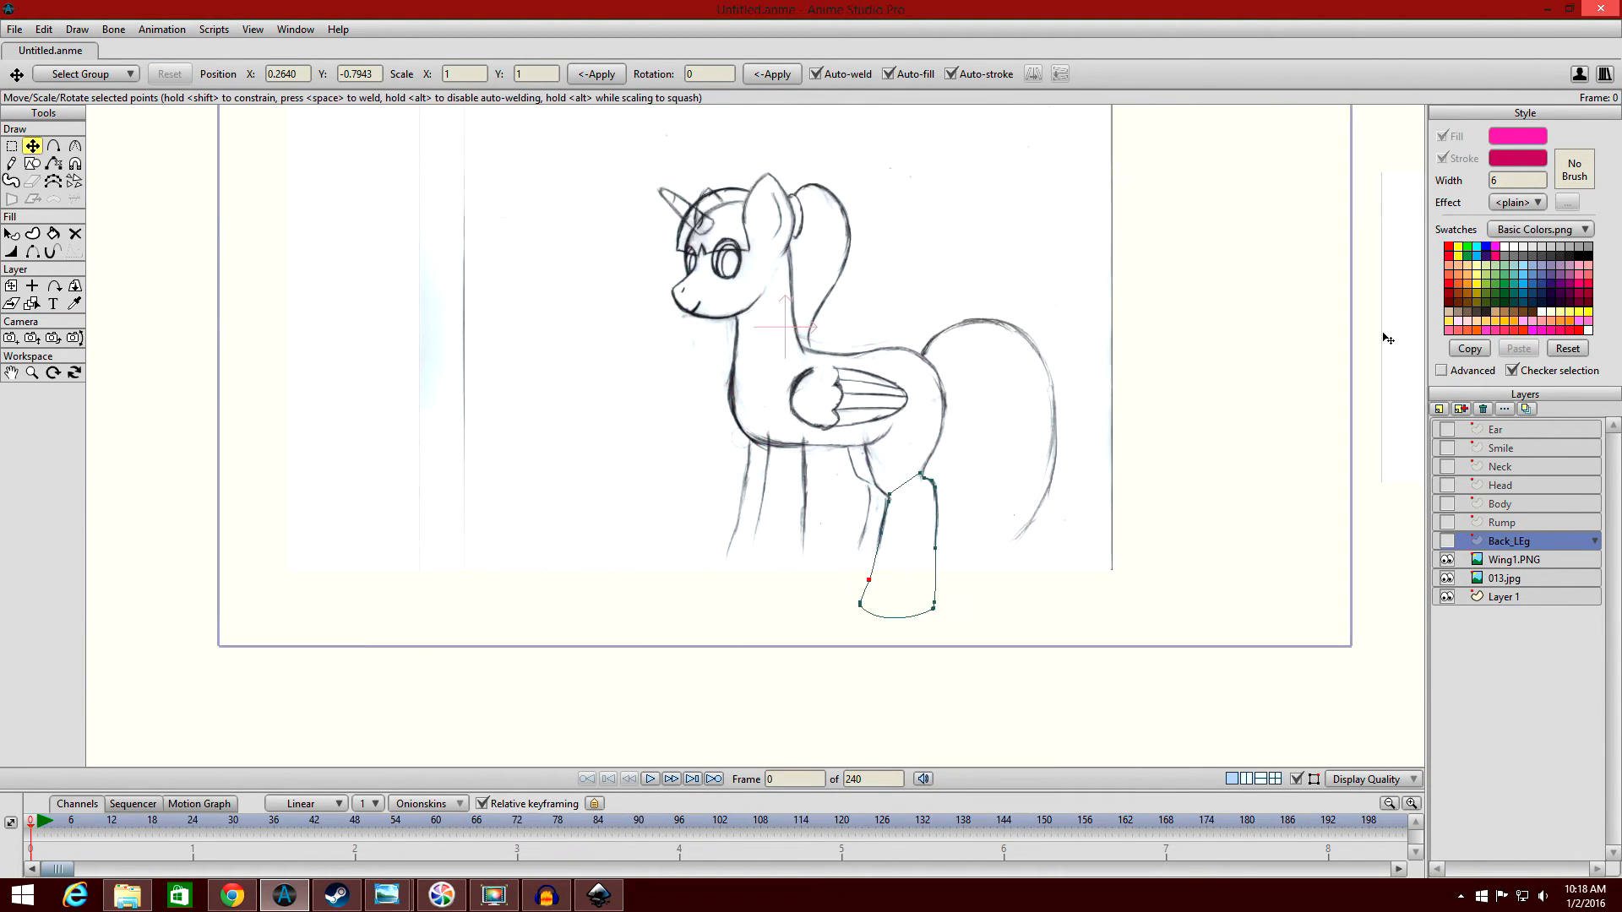
# Add a layer named Front_Leg above Body, show Back_LEg, and draw a rectangle over the sketched front leg.
pyautogui.scroll(4, 1382, 337)
pyautogui.click(1500, 504)
pyautogui.click(1438, 410)
pyautogui.write('Front_Leg')
pyautogui.click(1446, 560)
pyautogui.click(32, 164)
pyautogui.moveTo(786, 317); pyautogui.dragTo(858, 700)
# Hide the Front_Leg layer and fit its points to the sketched front leg, flaring the bottom corners outward for the hoof.
pyautogui.click(33, 146)
pyautogui.moveTo(907, 297); pyautogui.dragTo(879, 302)
pyautogui.moveTo(795, 297); pyautogui.dragTo(790, 297)
pyautogui.moveTo(991, 594); pyautogui.dragTo(980, 458)
pyautogui.click(1446, 504)
pyautogui.moveTo(781, 614); pyautogui.dragTo(703, 613)
# Round the front leg's two bottom corners and add points at the hoof's front corner and along the leg's front edge.
pyautogui.press('c')
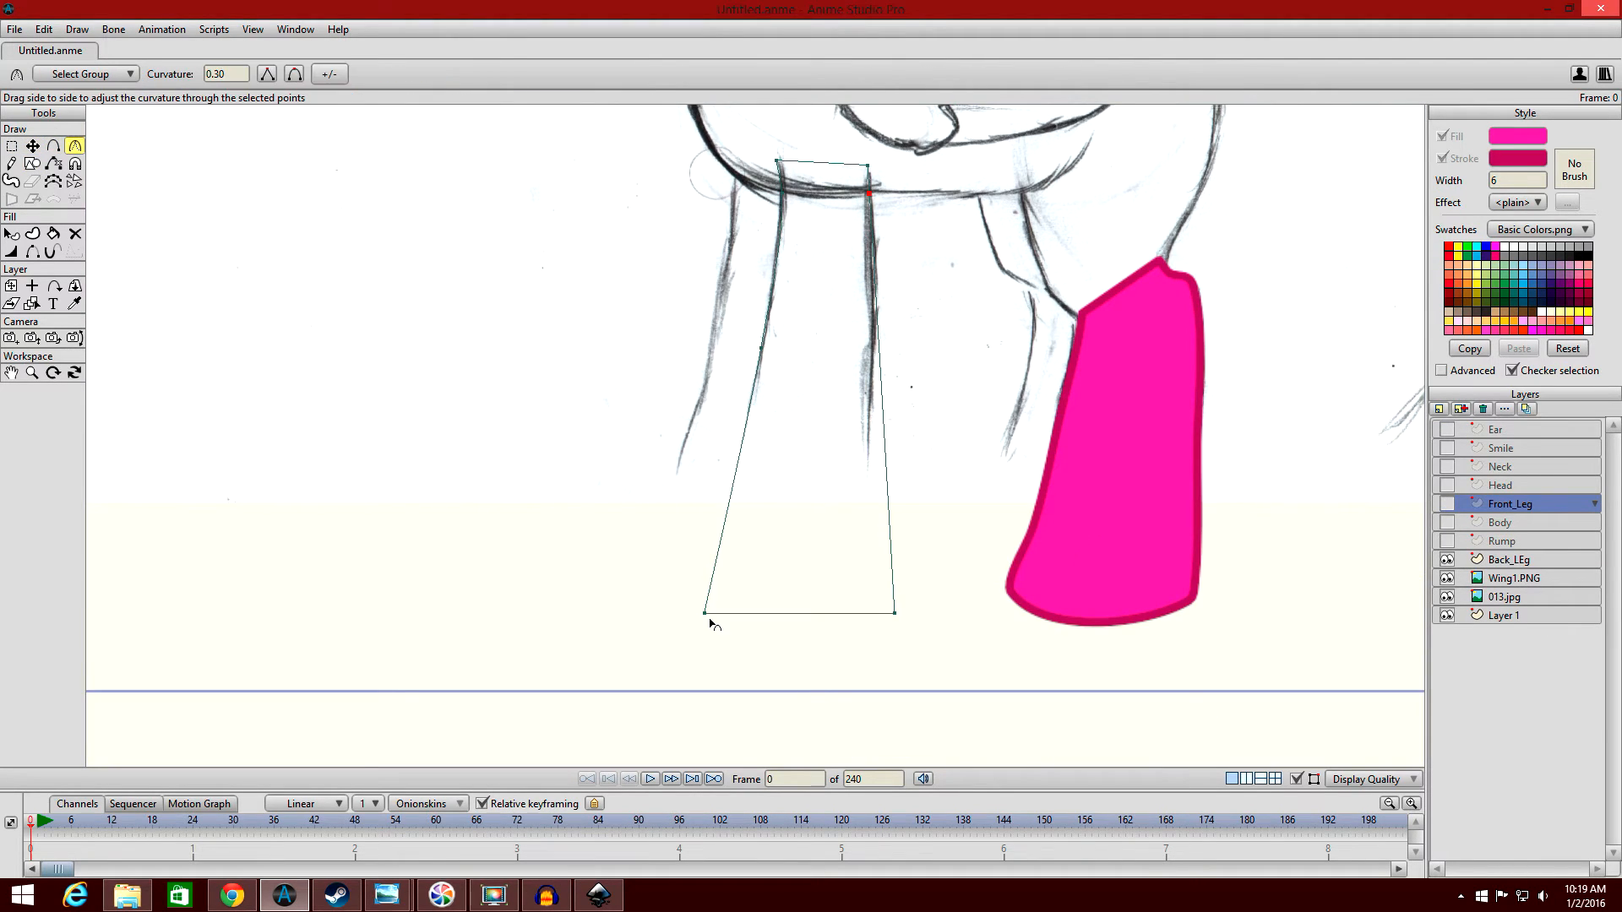
pyautogui.moveTo(706, 616); pyautogui.dragTo(748, 615)
pyautogui.moveTo(894, 614); pyautogui.dragTo(937, 614)
pyautogui.scroll(2, 795, 513)
pyautogui.press('a')
pyautogui.click(667, 648)
pyautogui.click(669, 663)
pyautogui.click(711, 444)
# Move the front hoof's rear corner inward and add points at that corner and on the leg's rear edge to shape it.
pyautogui.scroll(4, 662, 659)
pyautogui.press('t')
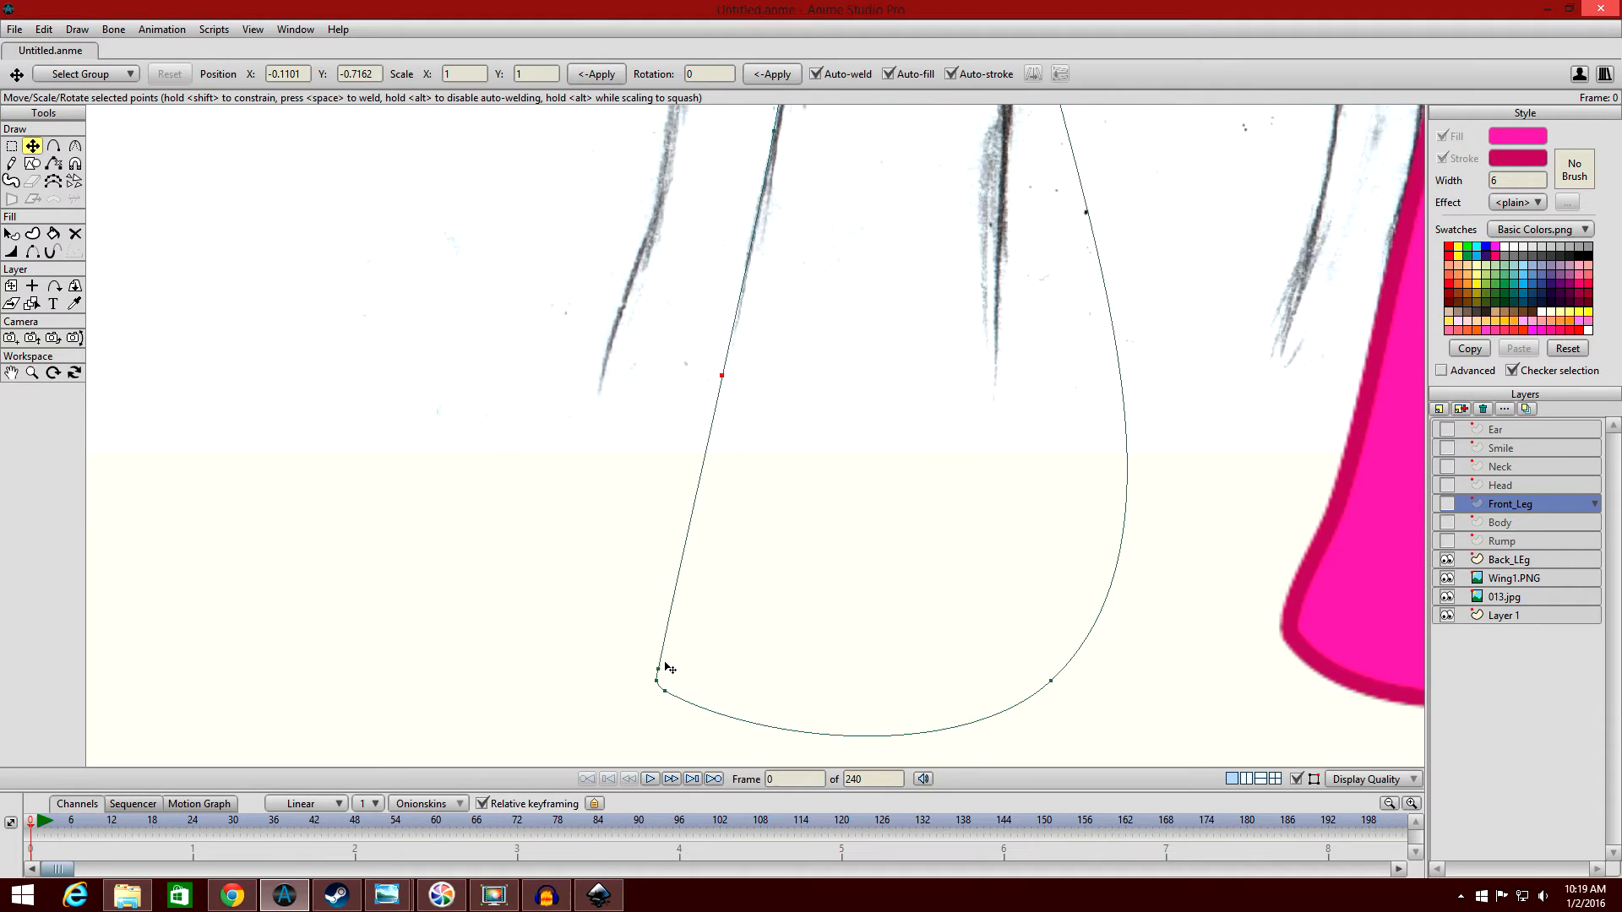
pyautogui.scroll(-2, 659, 524)
pyautogui.press('a')
pyautogui.press('t')
pyautogui.moveTo(972, 689); pyautogui.dragTo(921, 688)
pyautogui.press('a')
pyautogui.click(927, 684)
pyautogui.moveTo(964, 486); pyautogui.dragTo(952, 478)
# Select the front leg's lower points and move them down to lengthen the leg and hoof.
pyautogui.press('g')
pyautogui.scroll(-2, 912, 608)
pyautogui.moveTo(836, 706); pyautogui.dragTo(949, 437)
pyautogui.press('t')
pyautogui.moveTo(949, 436); pyautogui.dragTo(955, 490)
pyautogui.scroll(-2, 951, 490)
pyautogui.press('g')
pyautogui.moveTo(674, 624); pyautogui.dragTo(902, 528)
pyautogui.press('t')
pyautogui.moveTo(895, 461); pyautogui.dragTo(893, 507)
# Show all the pony layers and taper the stroke at the front leg's top points so it blends into the body.
pyautogui.moveTo(1447, 541); pyautogui.dragTo(1446, 466)
pyautogui.press('q')
pyautogui.scroll(-4, 878, 354)
pyautogui.scroll(3, 840, 346)
pyautogui.press('w')
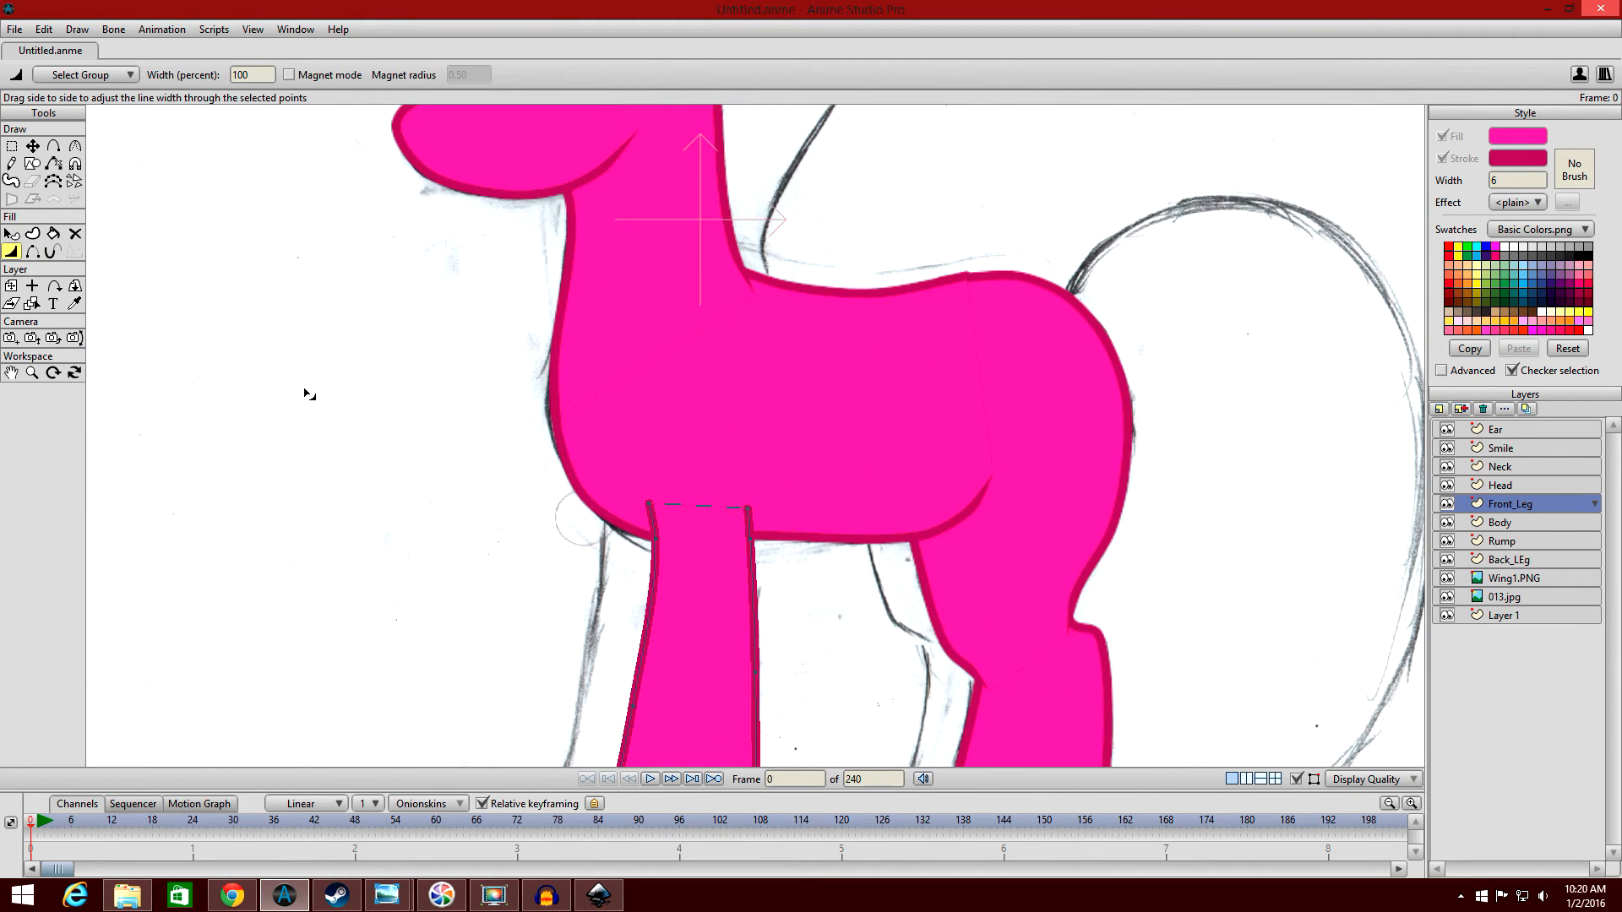
pyautogui.moveTo(308, 394); pyautogui.dragTo(220, 394)
pyautogui.press('q')
# Move the Body's upper rear point onto the rump outline and add a raised point on the back line to smooth the join.
pyautogui.scroll(-1, 569, 308)
pyautogui.scroll(2, 1049, 253)
pyautogui.scroll(3, 1049, 254)
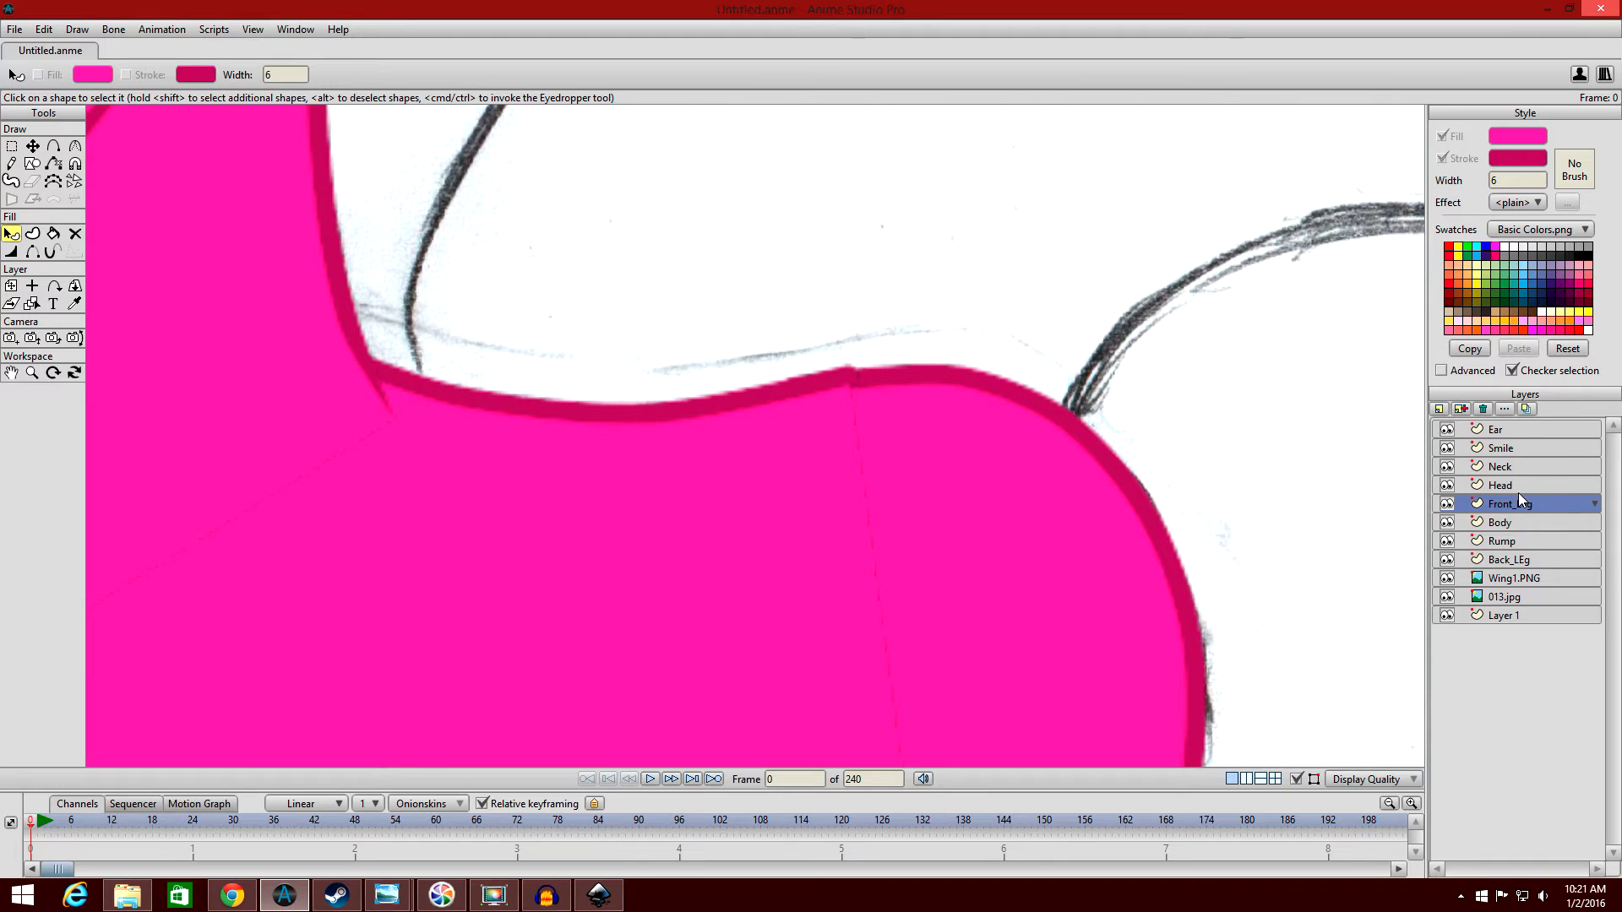
pyautogui.click(1520, 523)
pyautogui.scroll(2, 1231, 355)
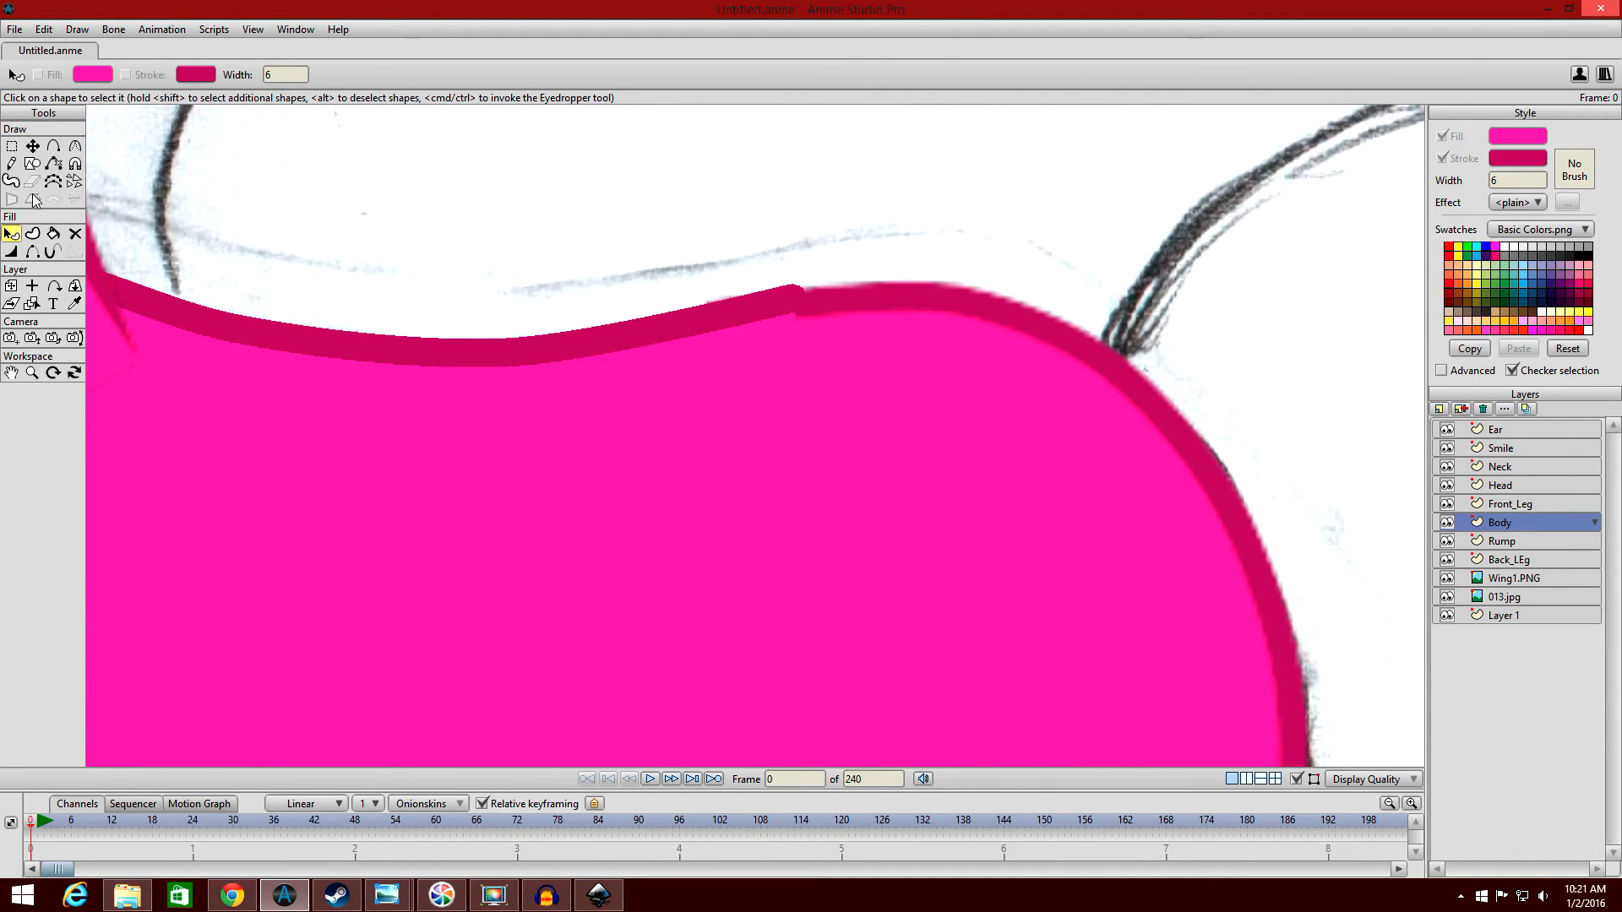
pyautogui.click(32, 145)
pyautogui.moveTo(800, 308); pyautogui.dragTo(784, 305)
pyautogui.hotkey('ctrl', 'z')
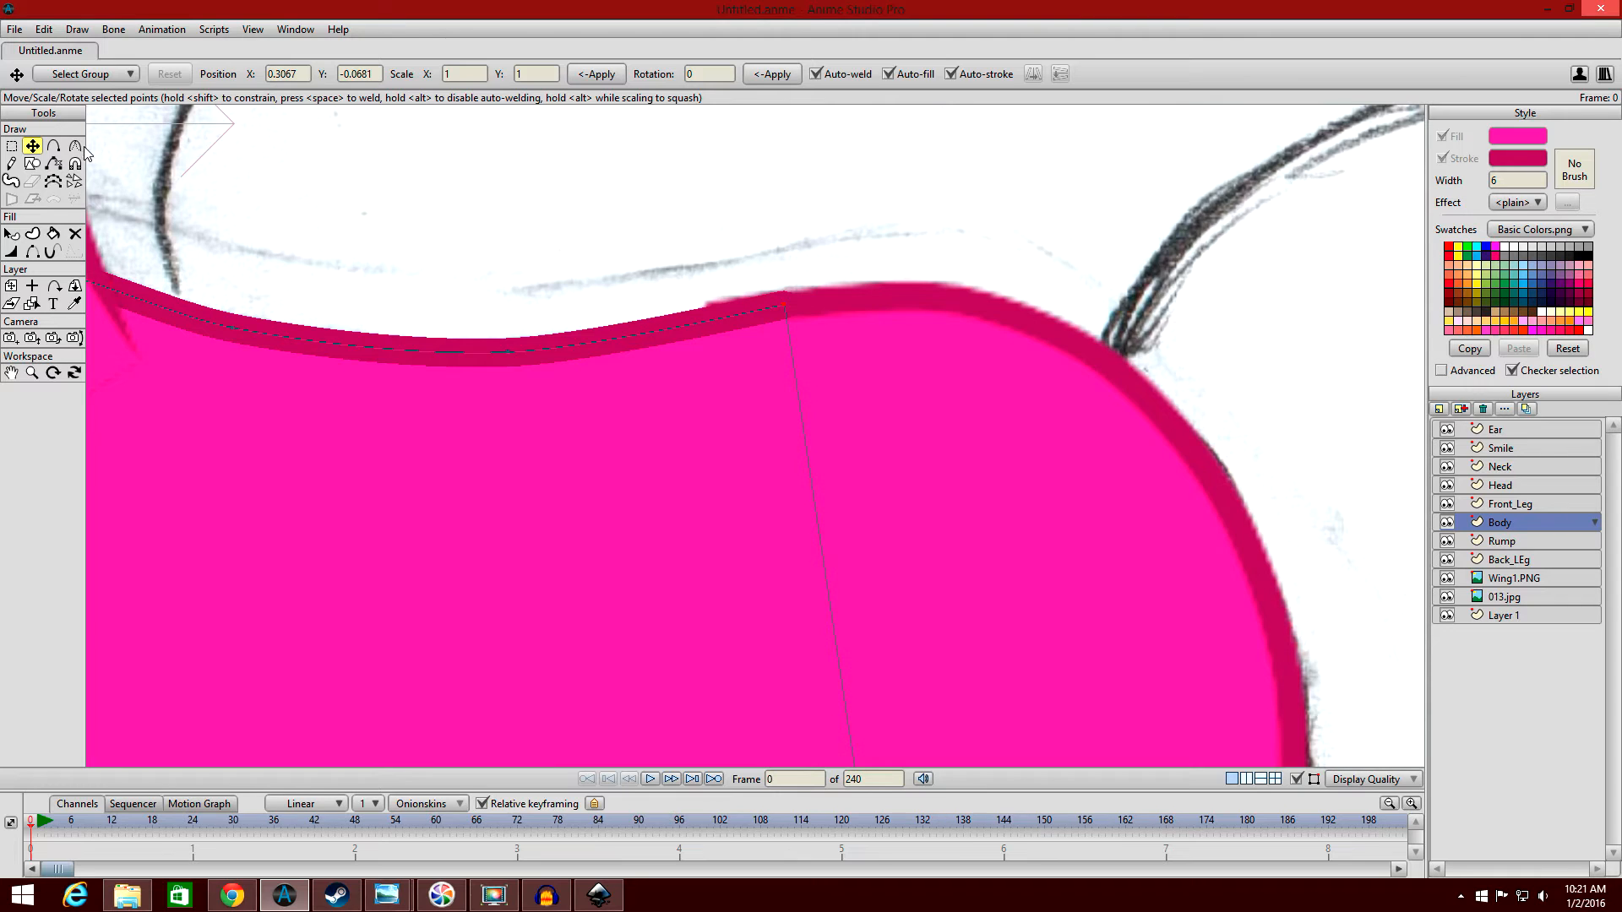
pyautogui.click(54, 147)
pyautogui.moveTo(673, 328); pyautogui.dragTo(681, 318)
pyautogui.scroll(-2, 580, 271)
pyautogui.press('q')
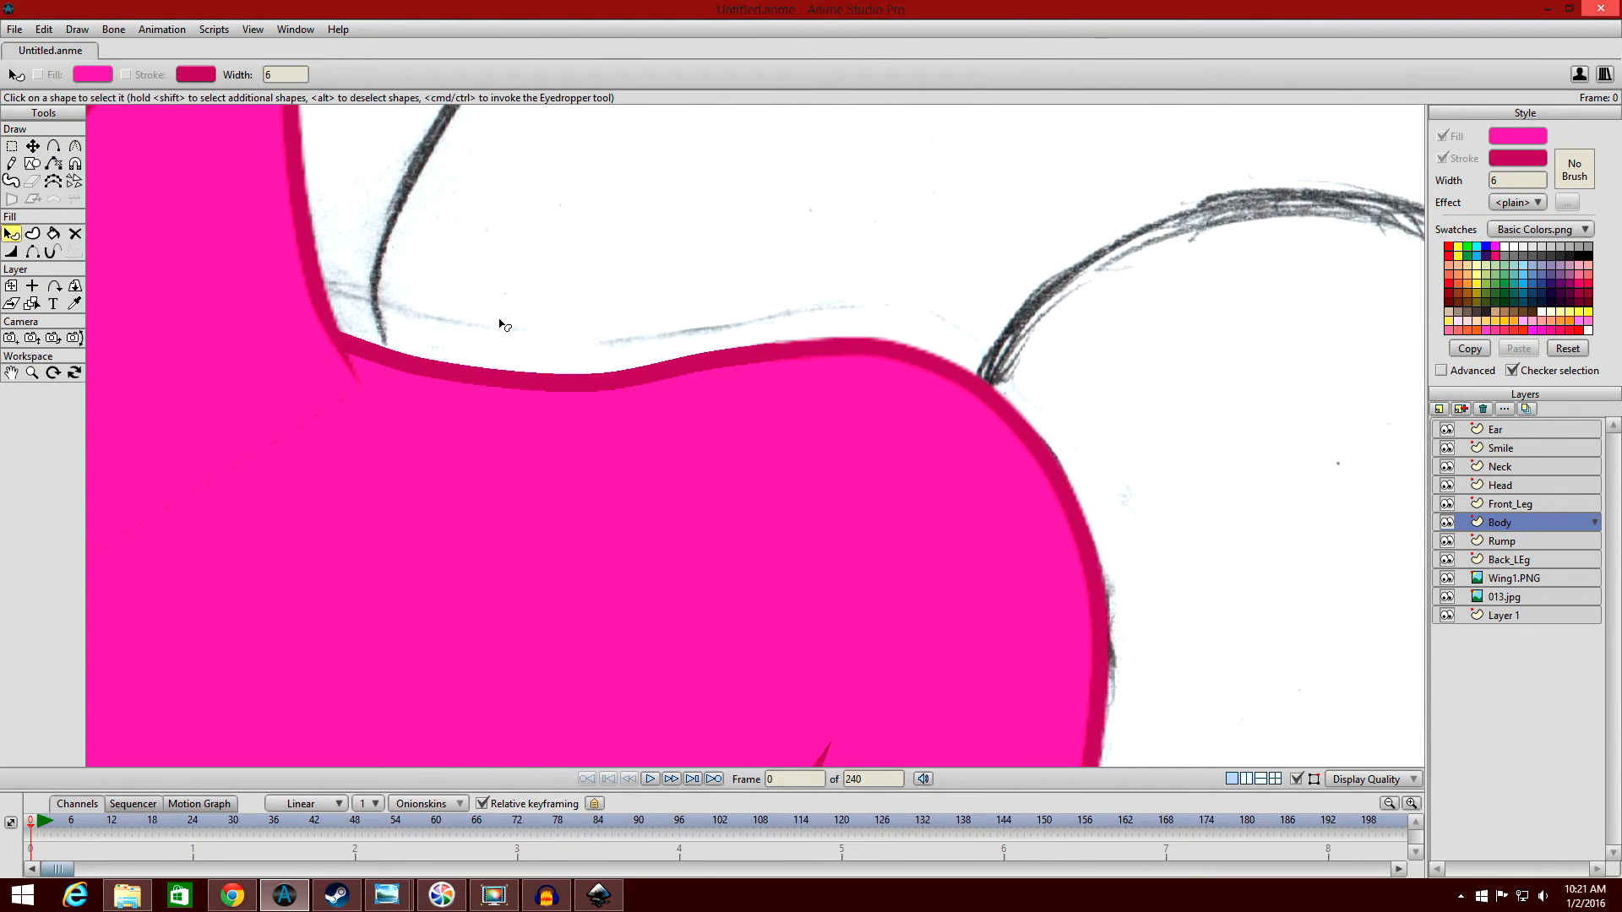
# Examine the whole pony and the tapered joins between muzzle, head, ear, neck and body.
pyautogui.scroll(-5, 985, 246)
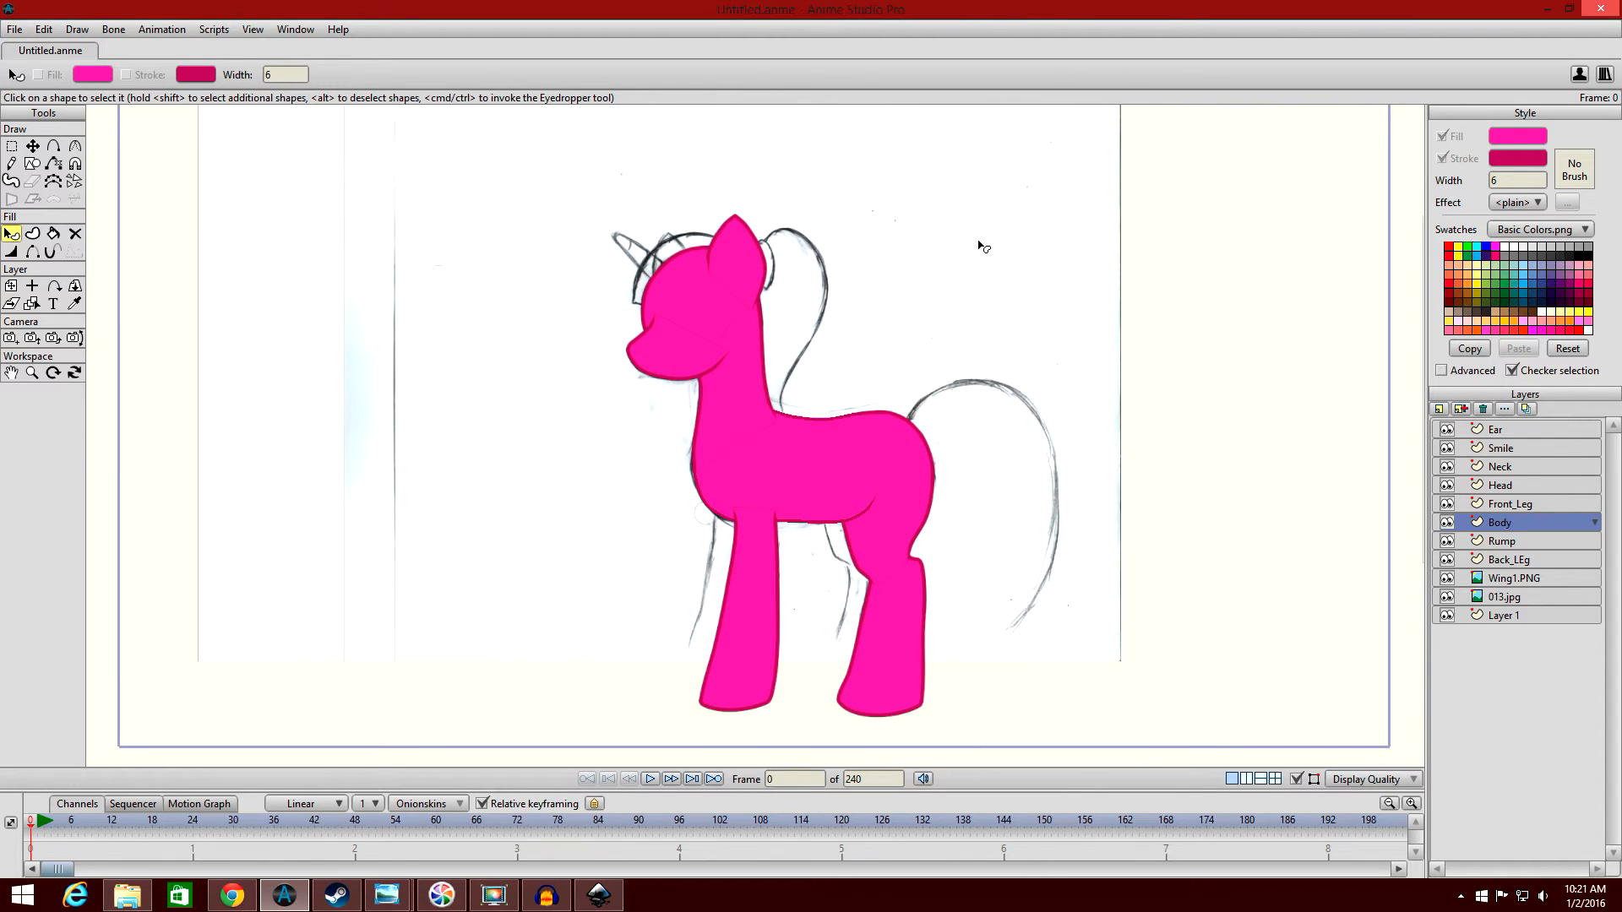
pyautogui.scroll(4, 980, 276)
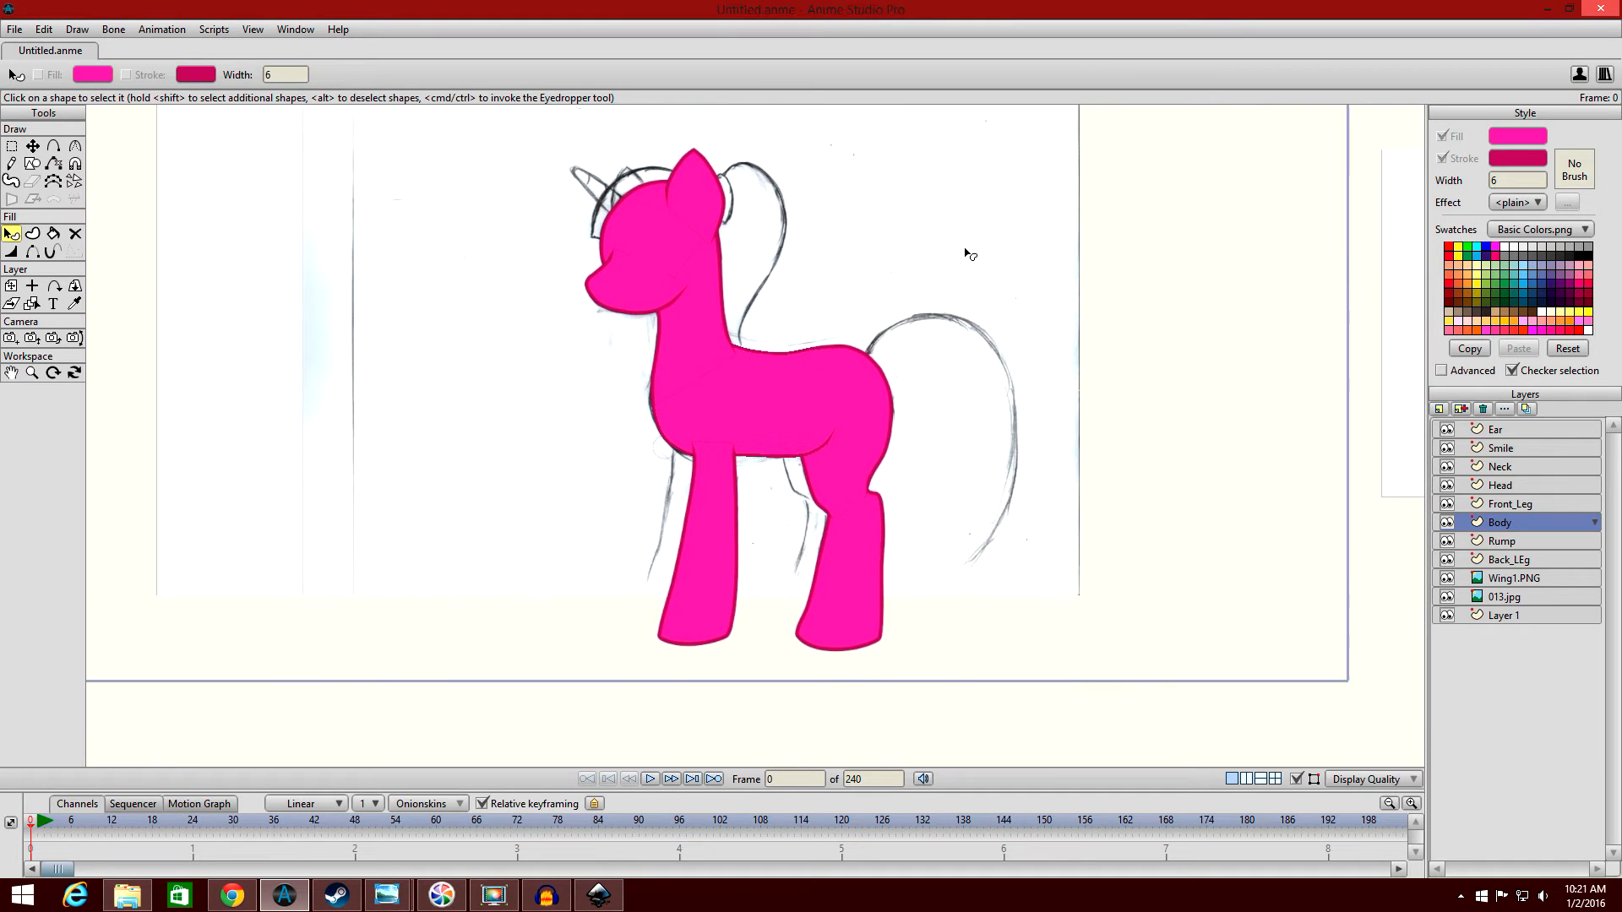
pyautogui.scroll(3, 1005, 299)
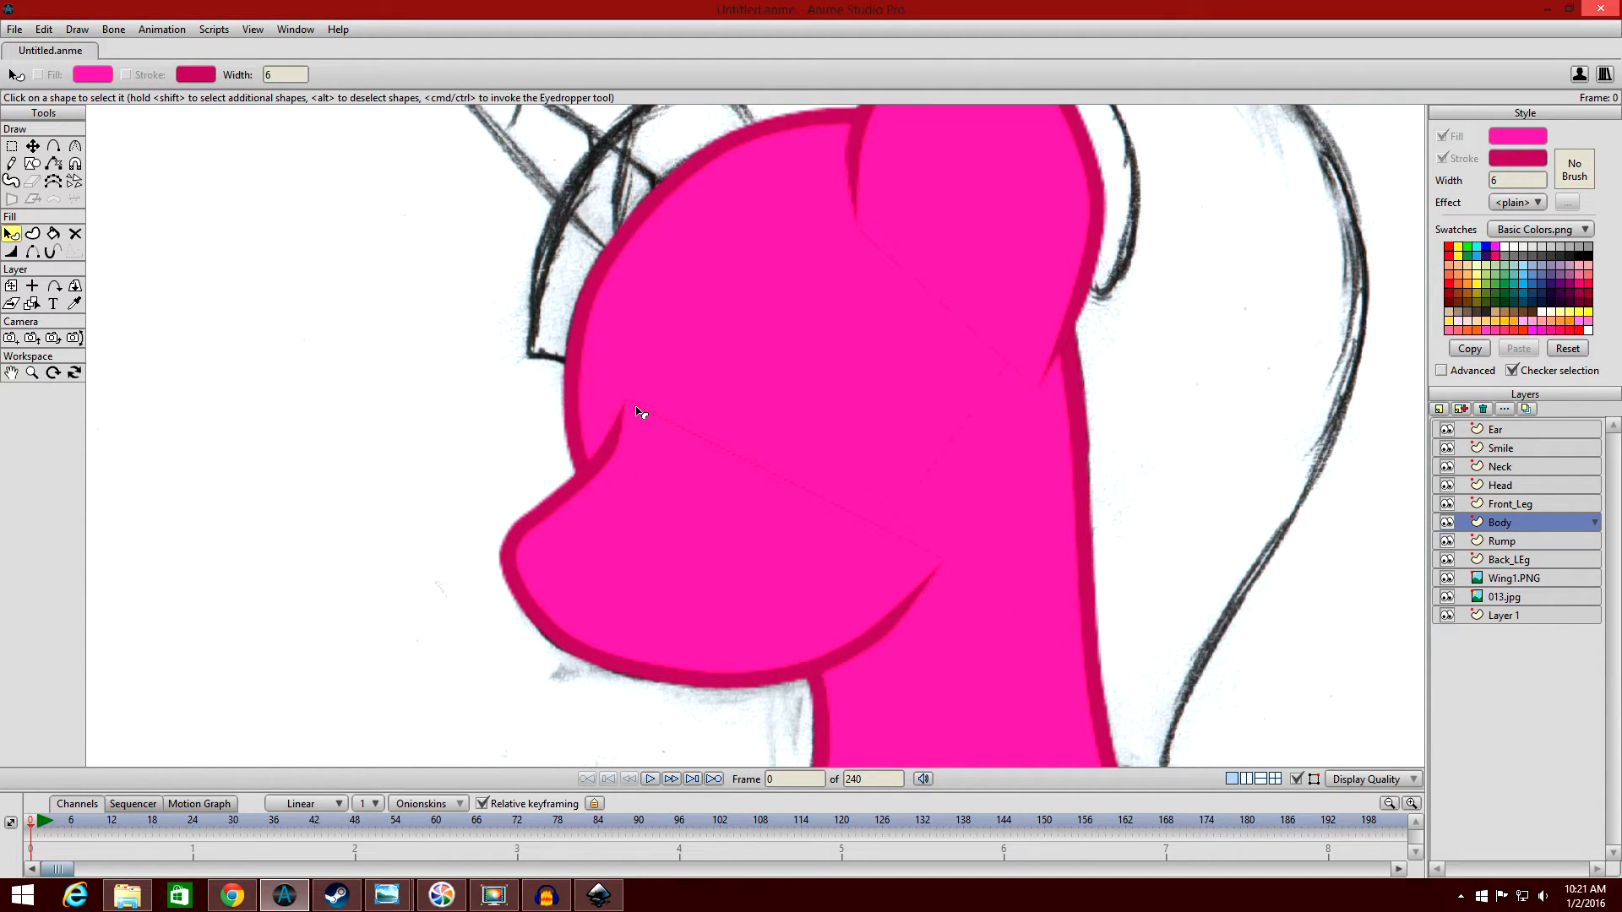
pyautogui.scroll(5, 676, 371)
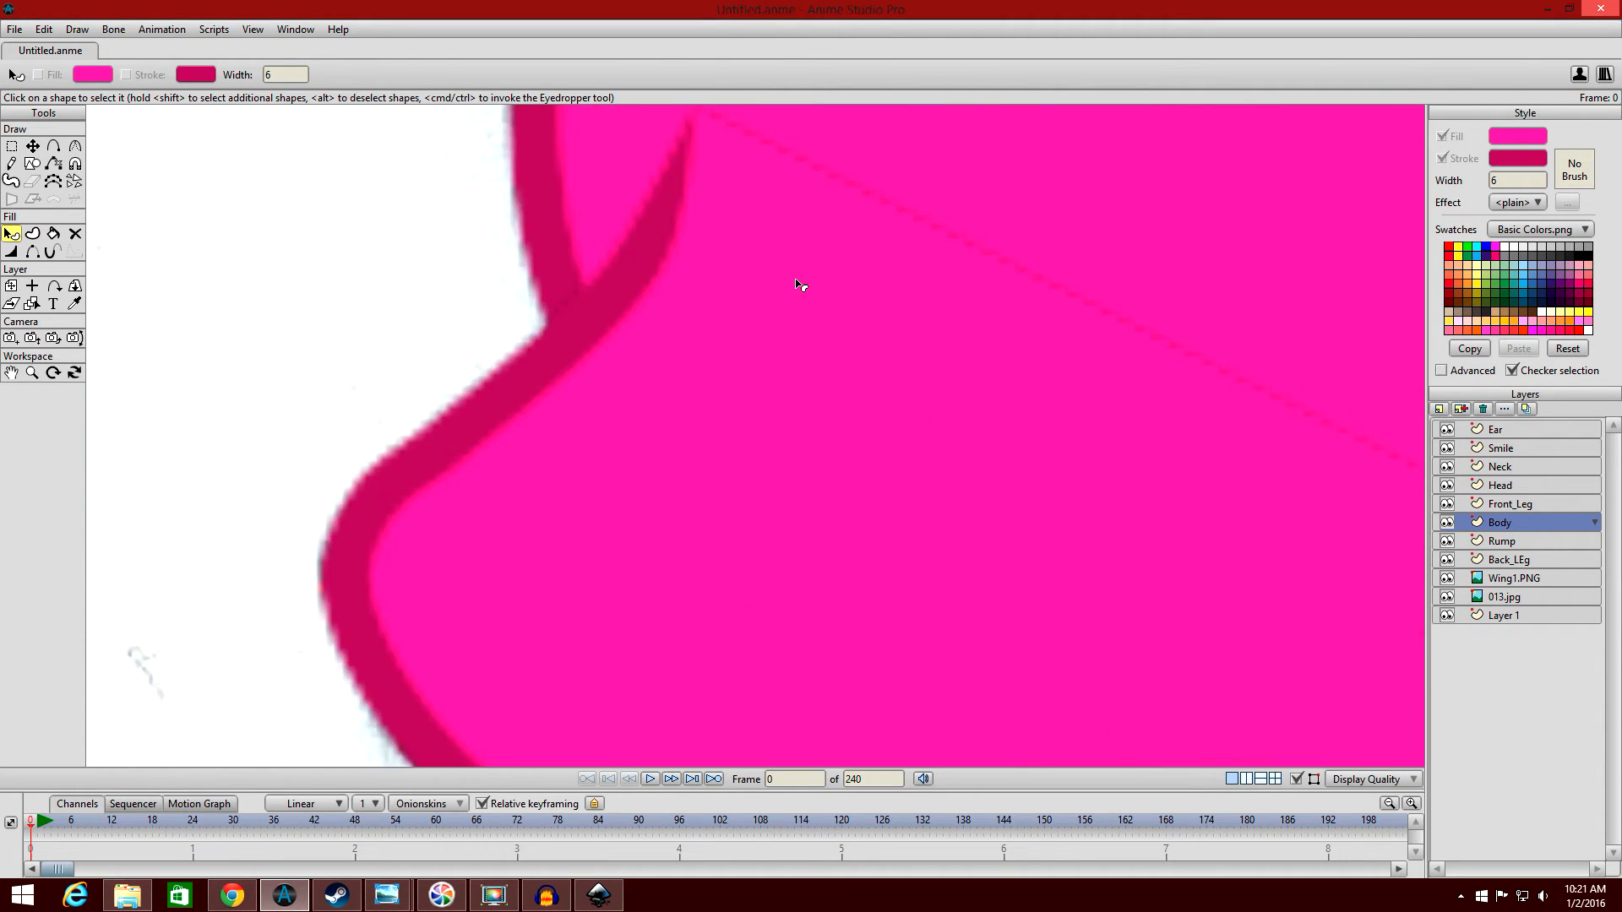
pyautogui.scroll(-8, 731, 247)
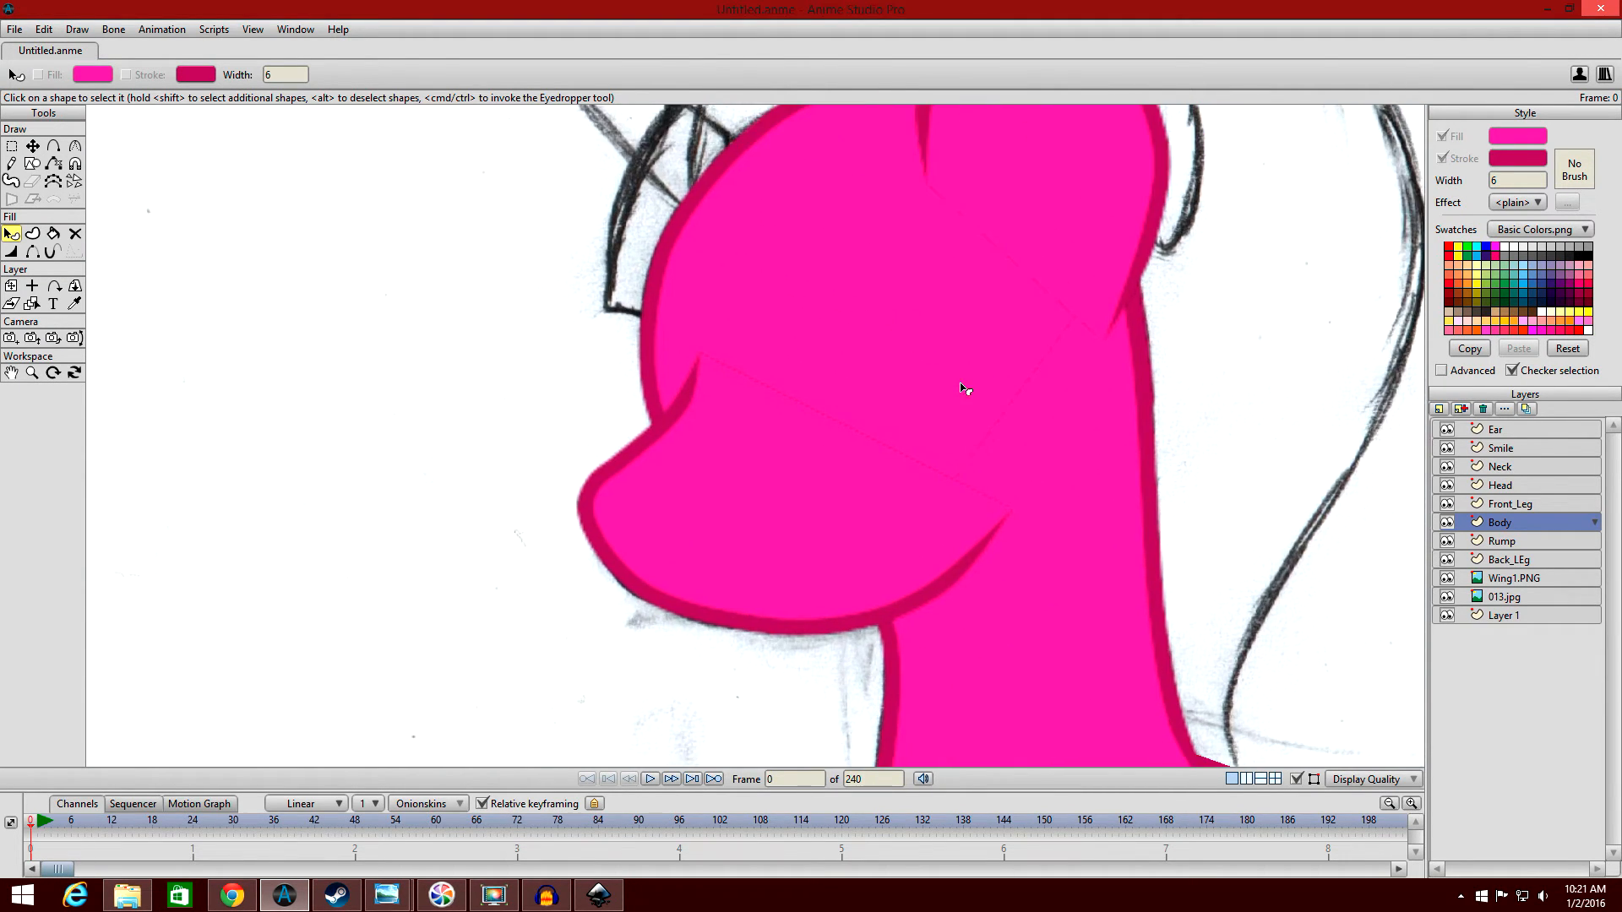
pyautogui.scroll(3, 793, 365)
pyautogui.scroll(5, 789, 364)
pyautogui.moveTo(730, 541)
pyautogui.mouseDown()
pyautogui.moveTo(1361, 500)
pyautogui.moveTo(1428, 531)
pyautogui.mouseUp()
pyautogui.moveTo(621, 288); pyautogui.dragTo(1036, 576)
pyautogui.scroll(-5, 793, 439)
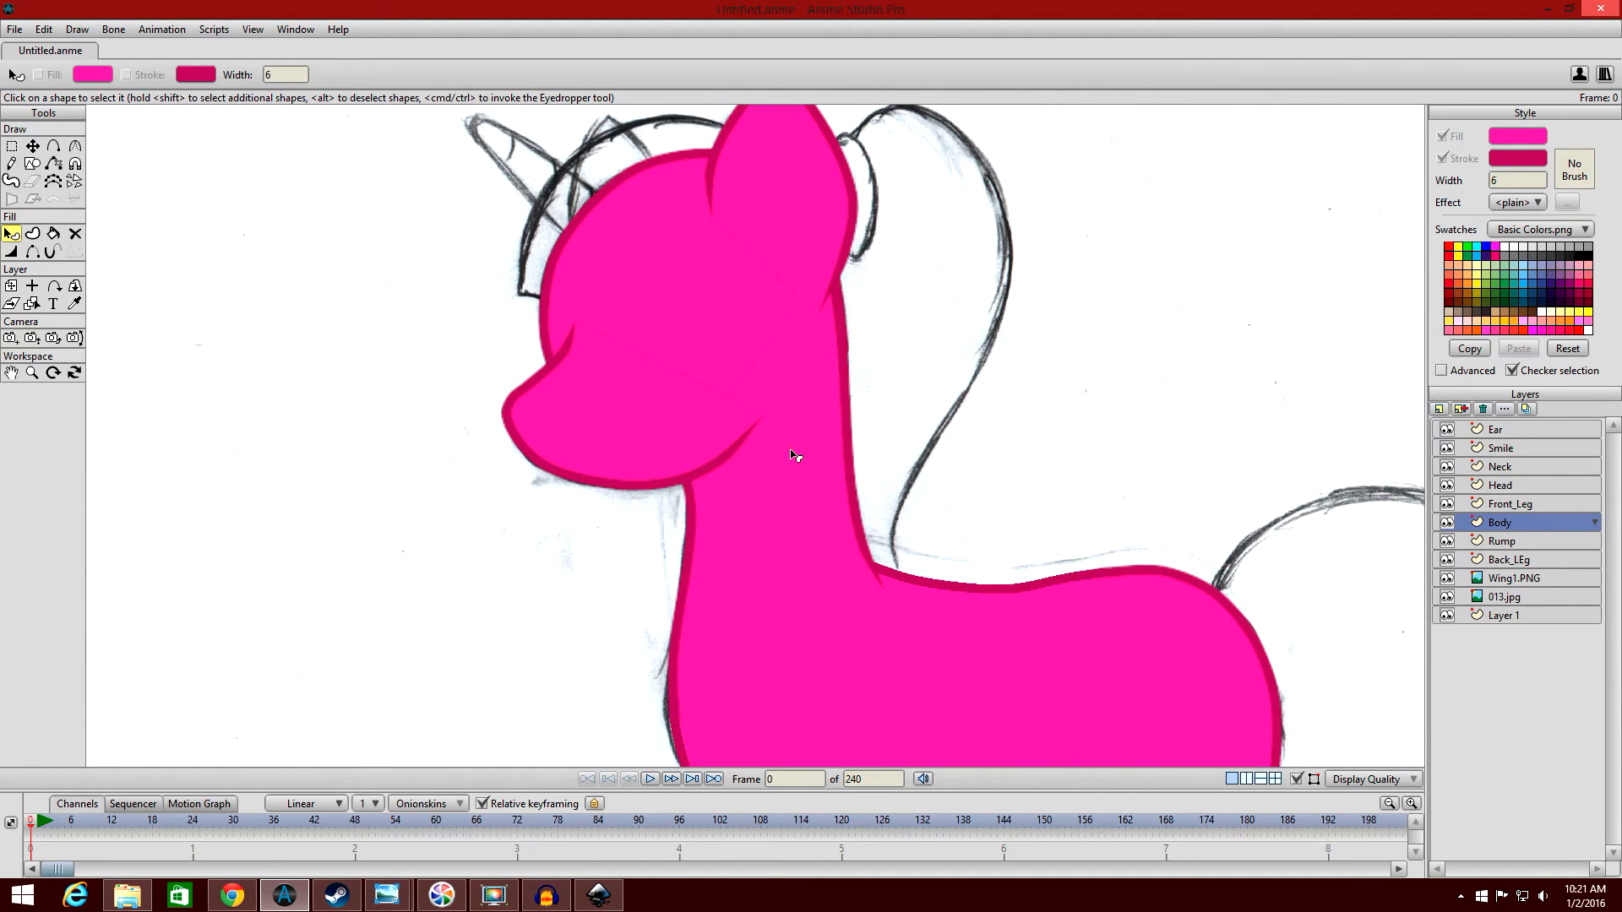
pyautogui.moveTo(1098, 456); pyautogui.dragTo(1050, 249)
pyautogui.scroll(-5, 1052, 253)
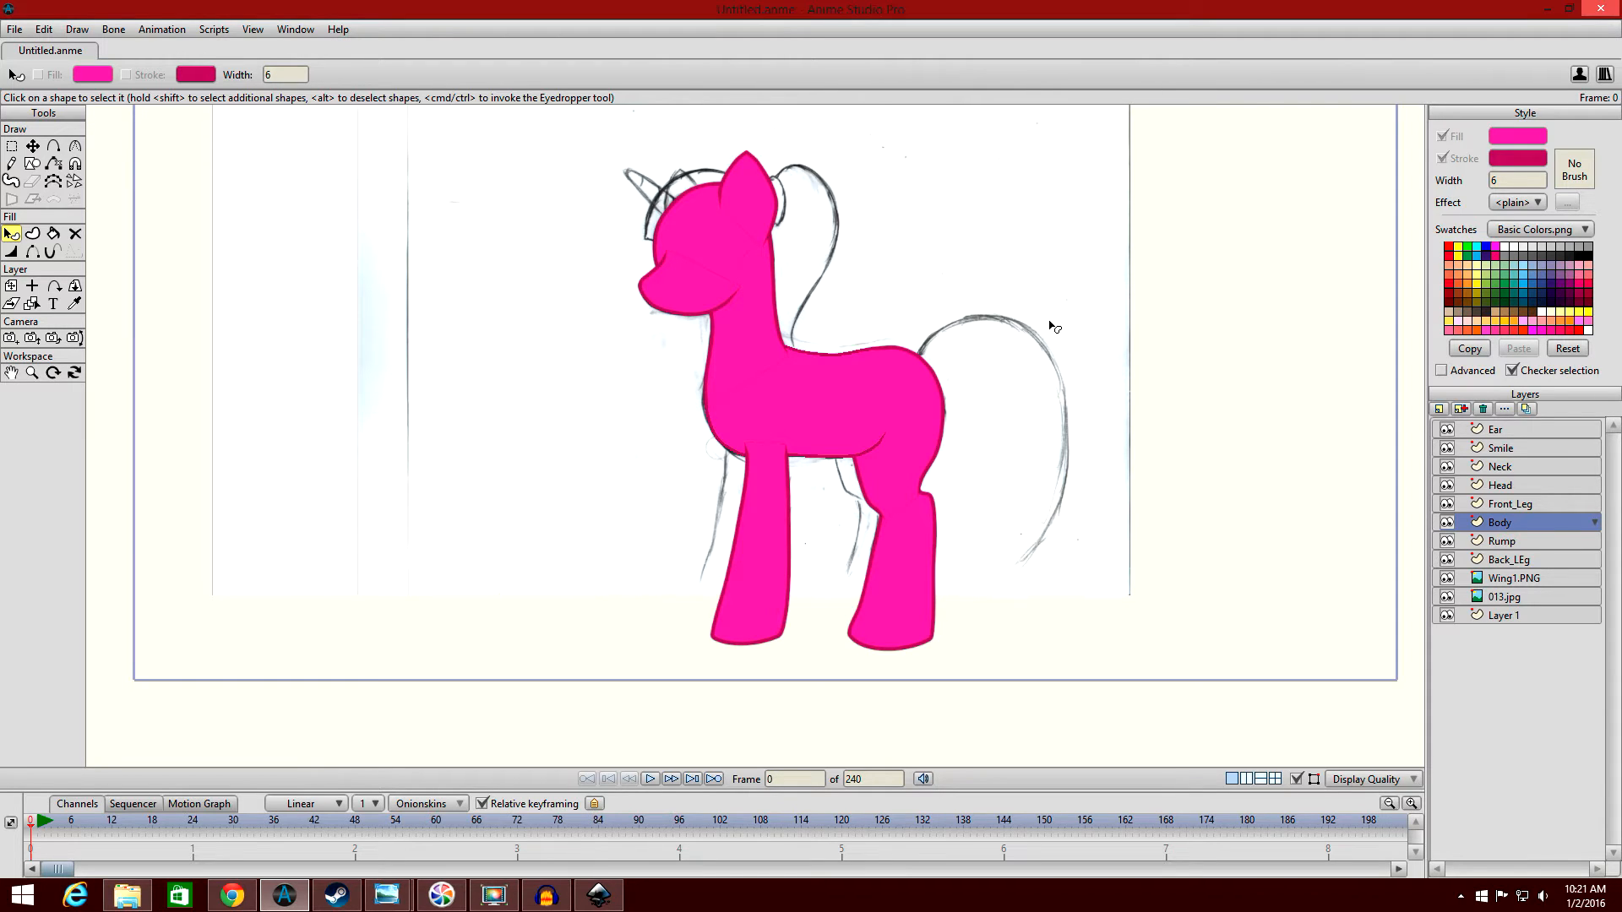
pyautogui.click(1525, 506)
pyautogui.moveTo(1211, 401); pyautogui.dragTo(1198, 338)
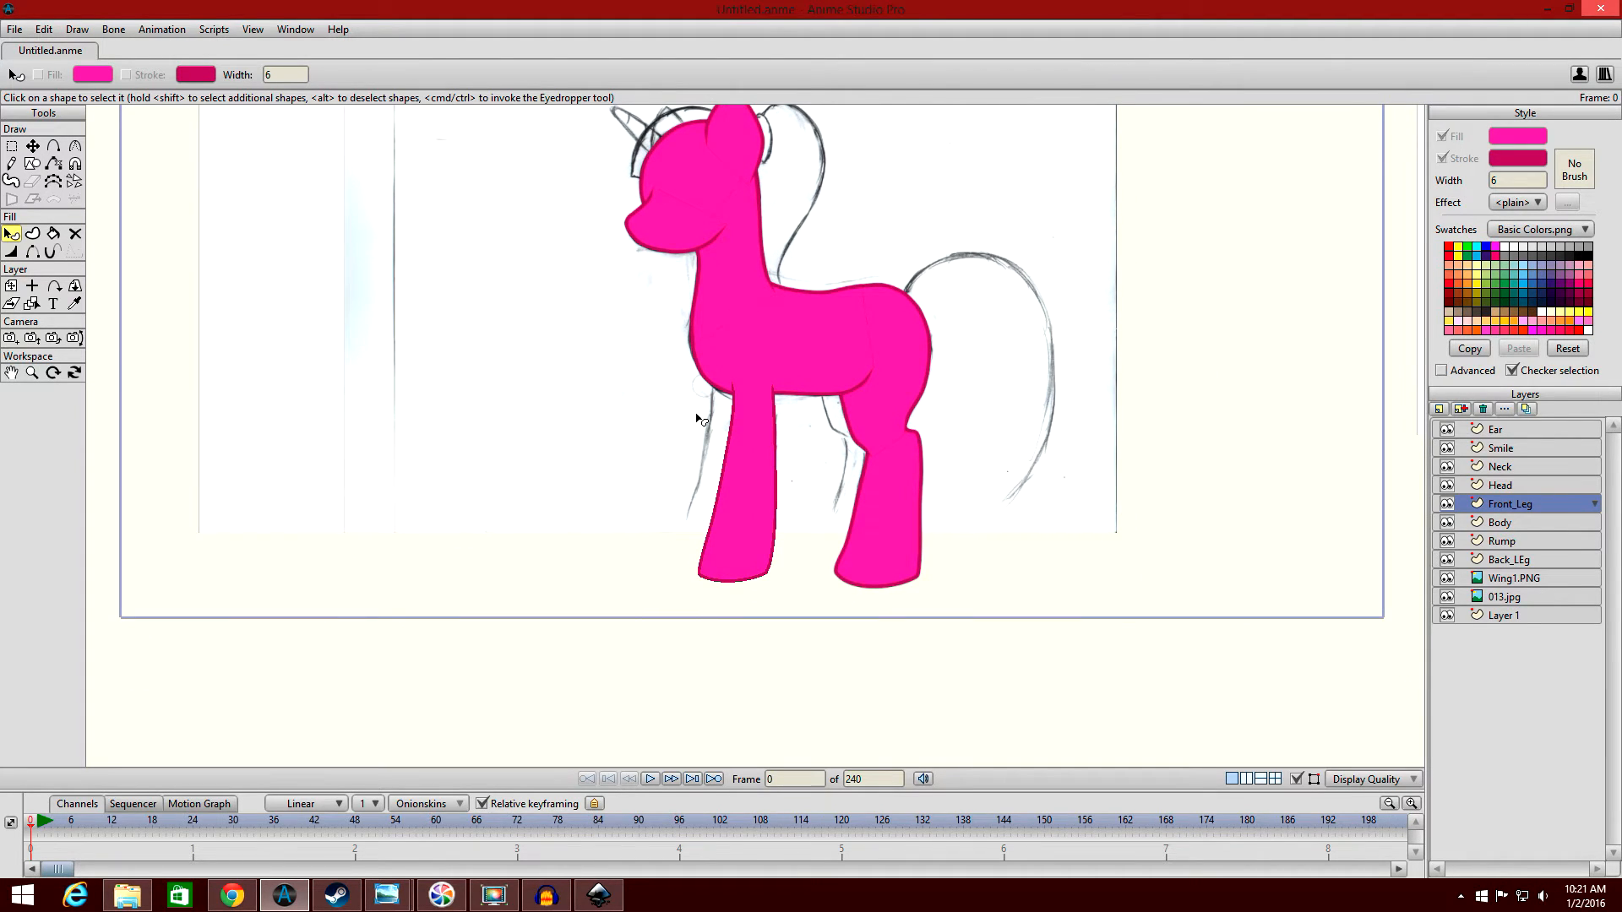
pyautogui.scroll(3, 1064, 442)
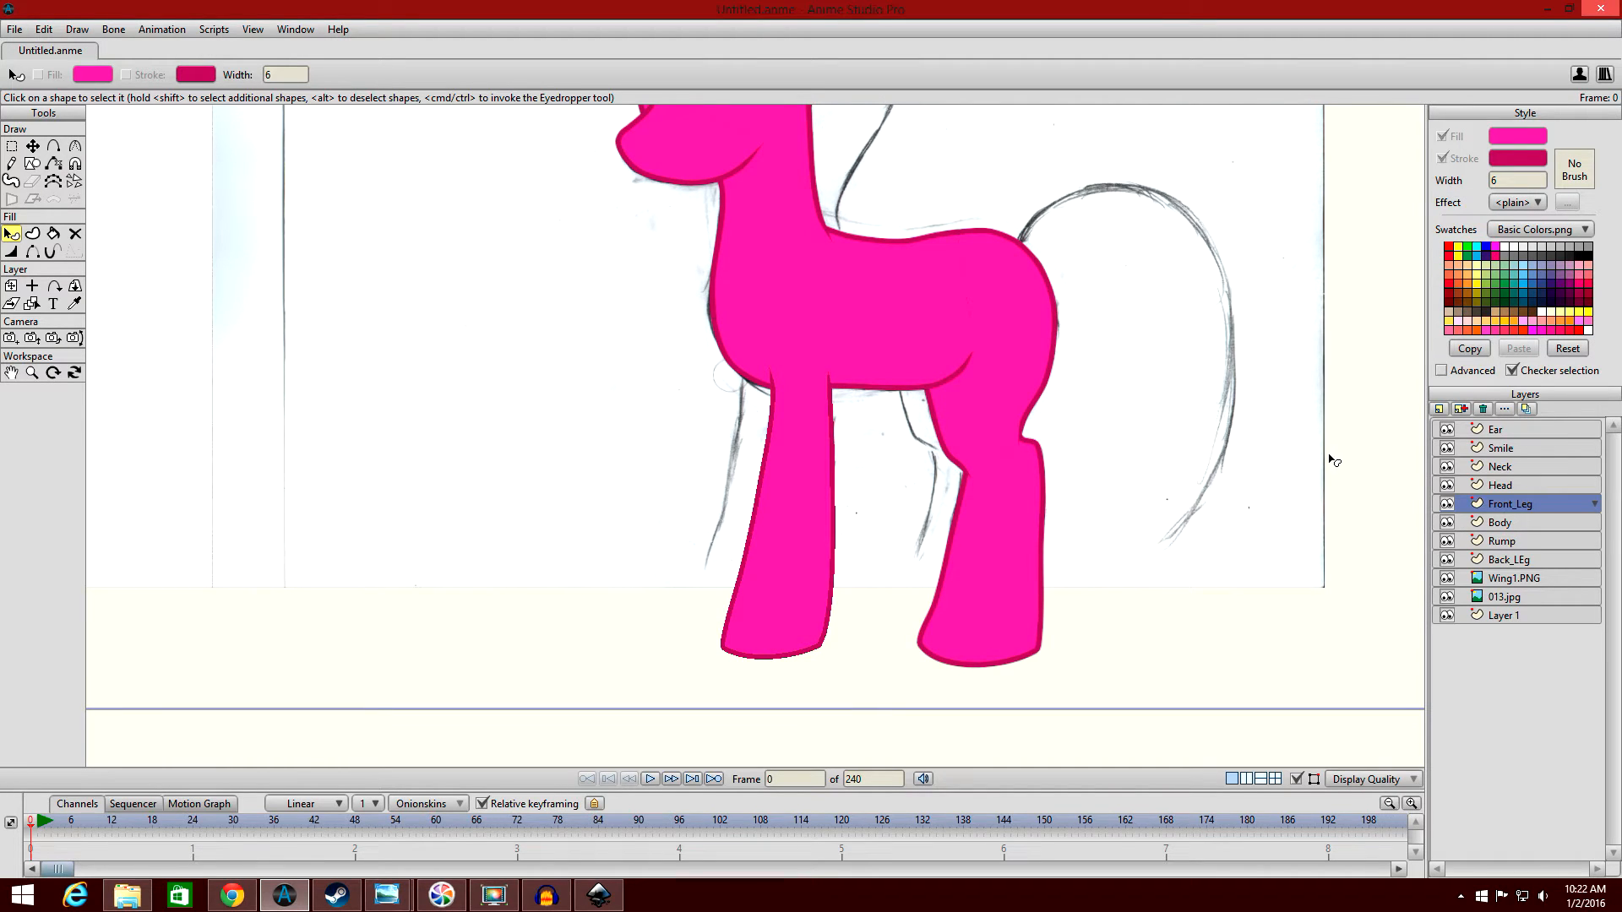
pyautogui.click(1460, 410)
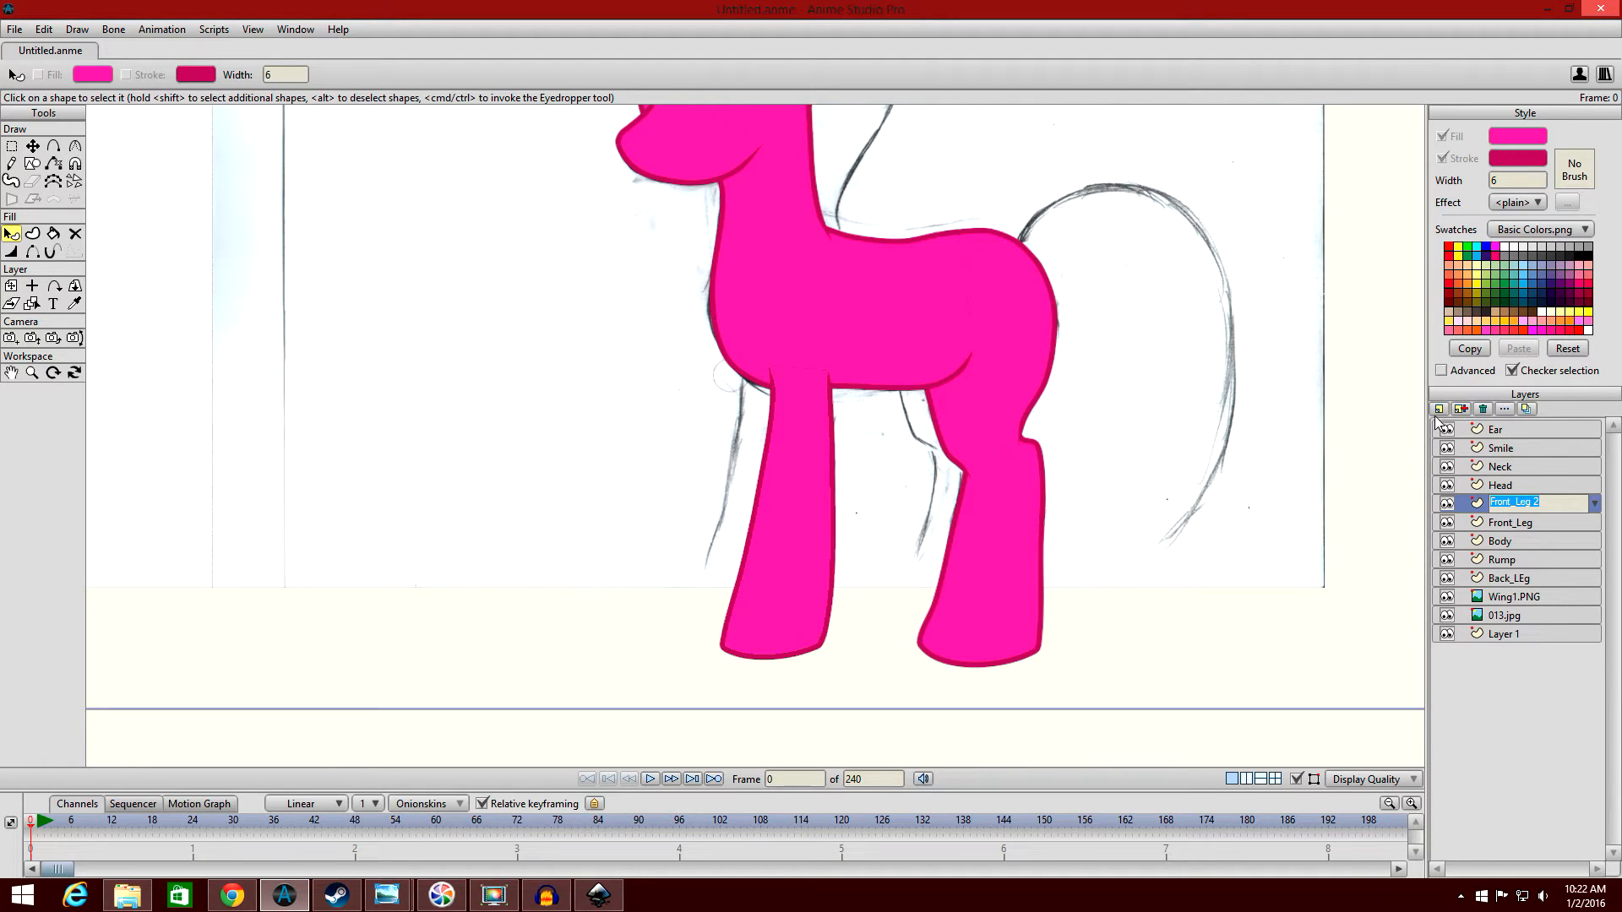
pyautogui.click(1483, 409)
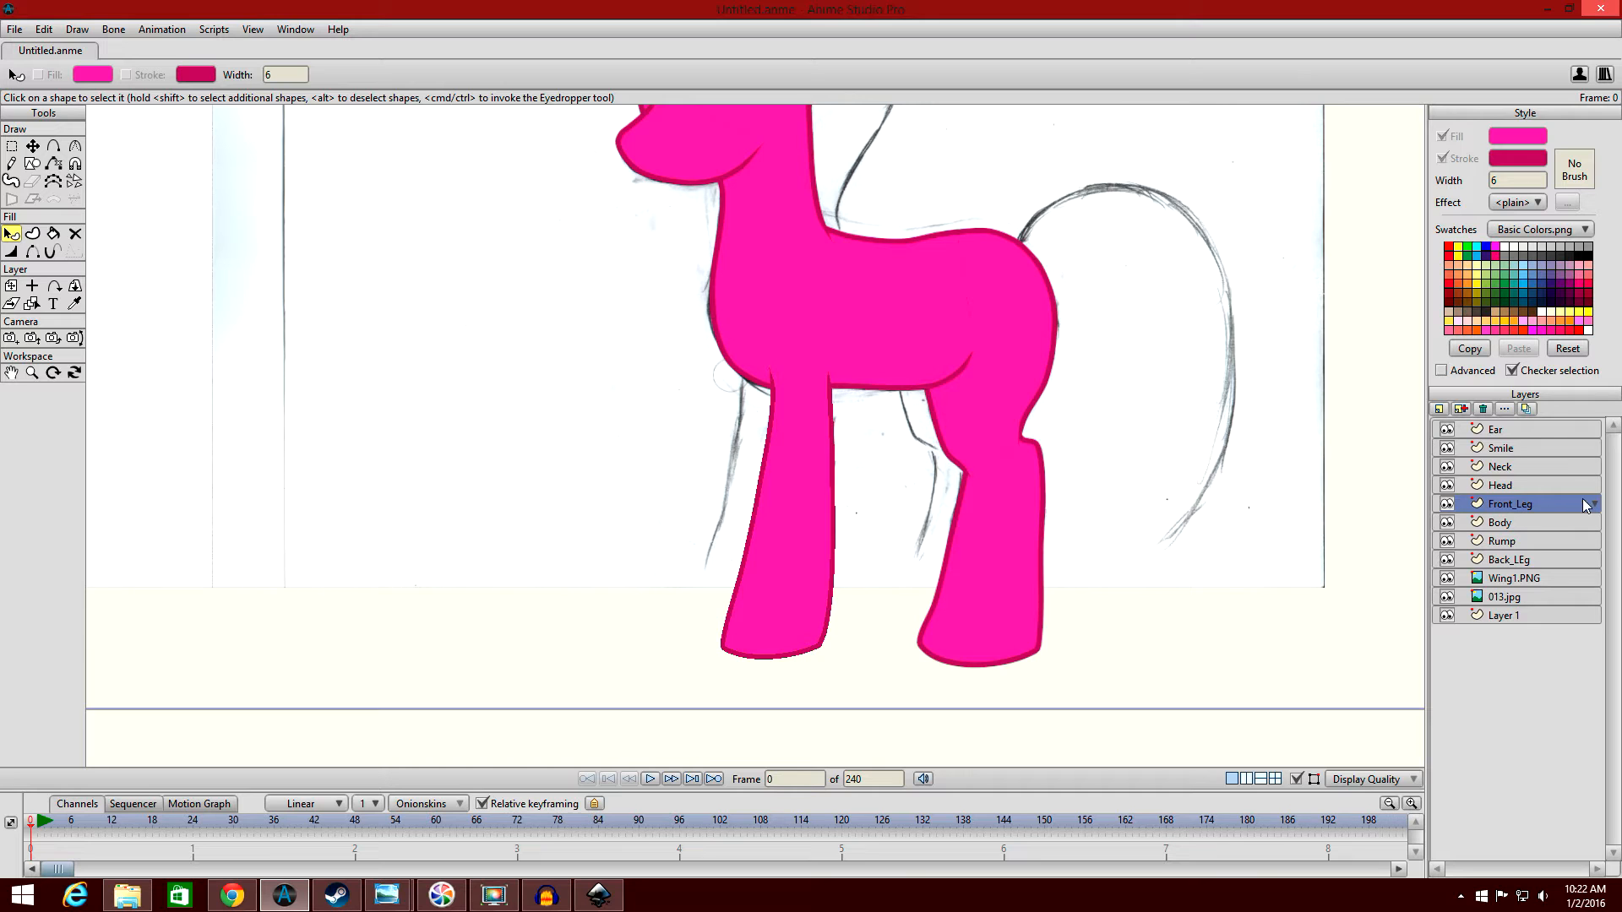
# Try the Back_LEg layer above Rump, and return it below Rump in the layer order.
pyautogui.scroll(-5, 1131, 355)
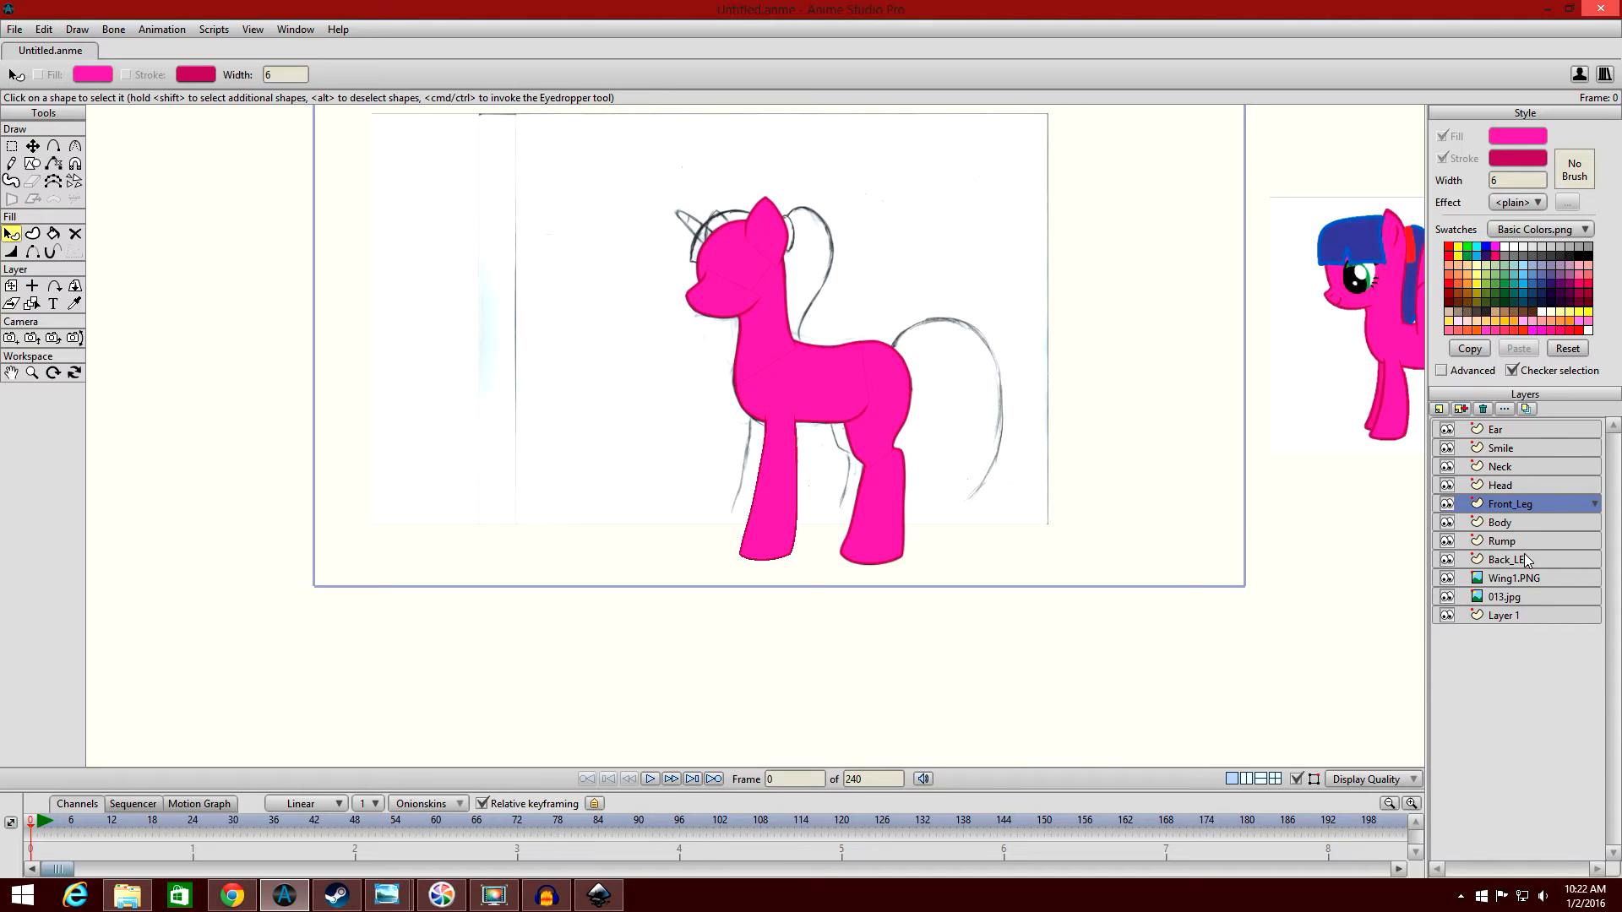
pyautogui.moveTo(1528, 560); pyautogui.dragTo(1523, 540)
pyautogui.scroll(5, 1166, 442)
pyautogui.moveTo(1165, 442); pyautogui.dragTo(1075, 397)
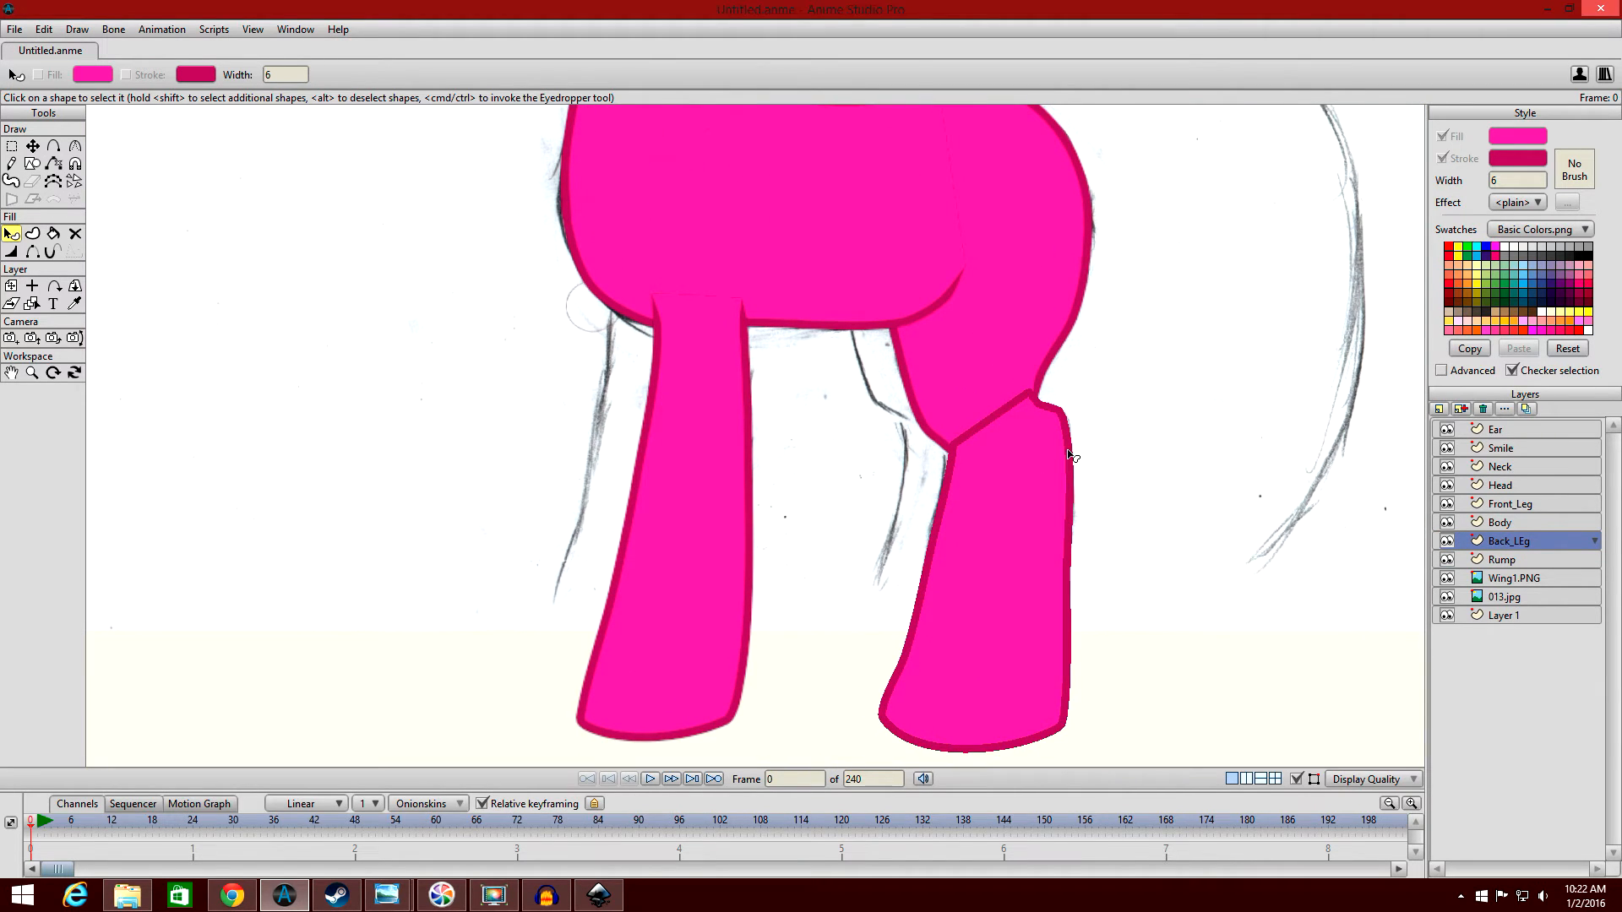
pyautogui.moveTo(1533, 539); pyautogui.dragTo(1536, 563)
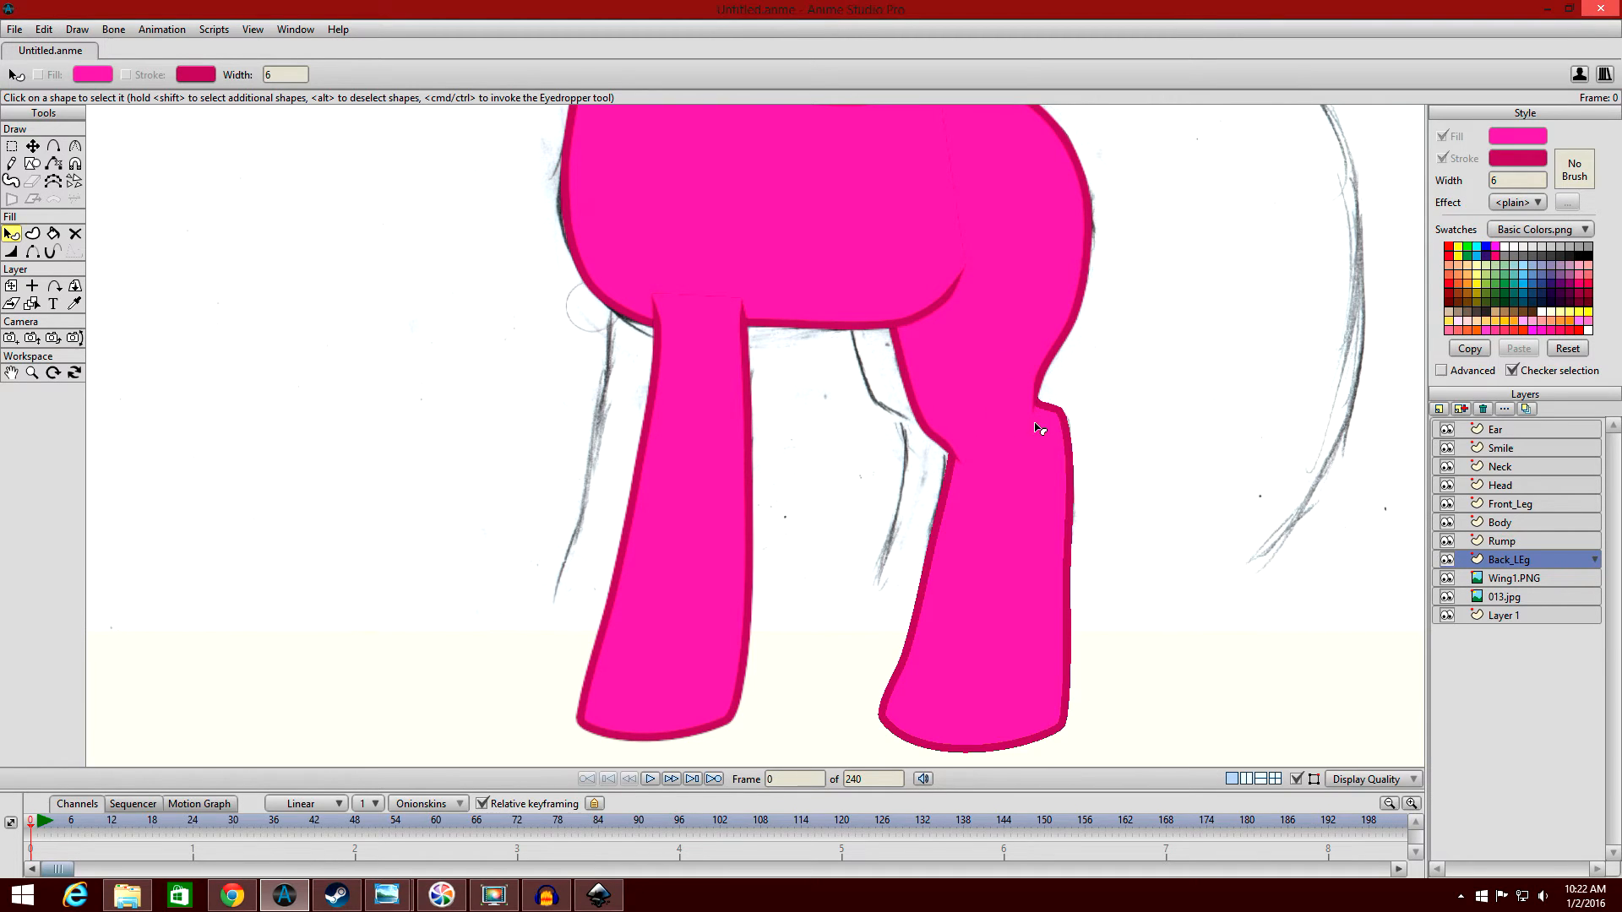
# Toggle the visibility of the Rump and Back_LEg layers to examine how the two shapes overlap, leaving both shown.
pyautogui.click(1446, 541)
pyautogui.click(1446, 559)
pyautogui.click(1446, 559)
pyautogui.click(1446, 540)
pyautogui.moveTo(1209, 365); pyautogui.dragTo(1216, 411)
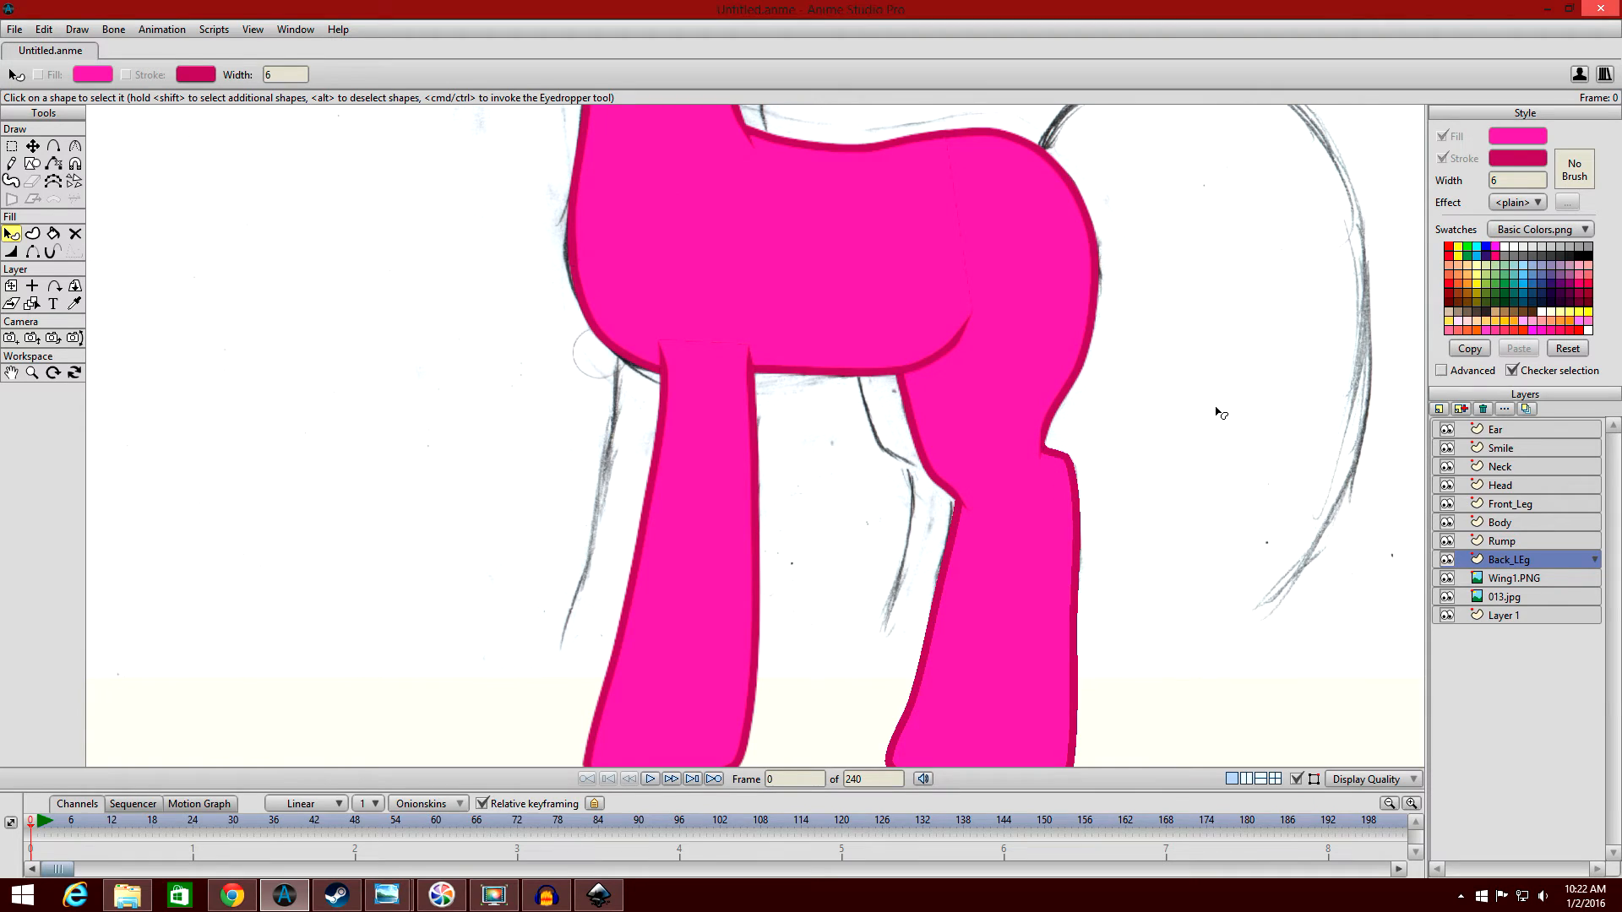
pyautogui.scroll(-5, 1221, 418)
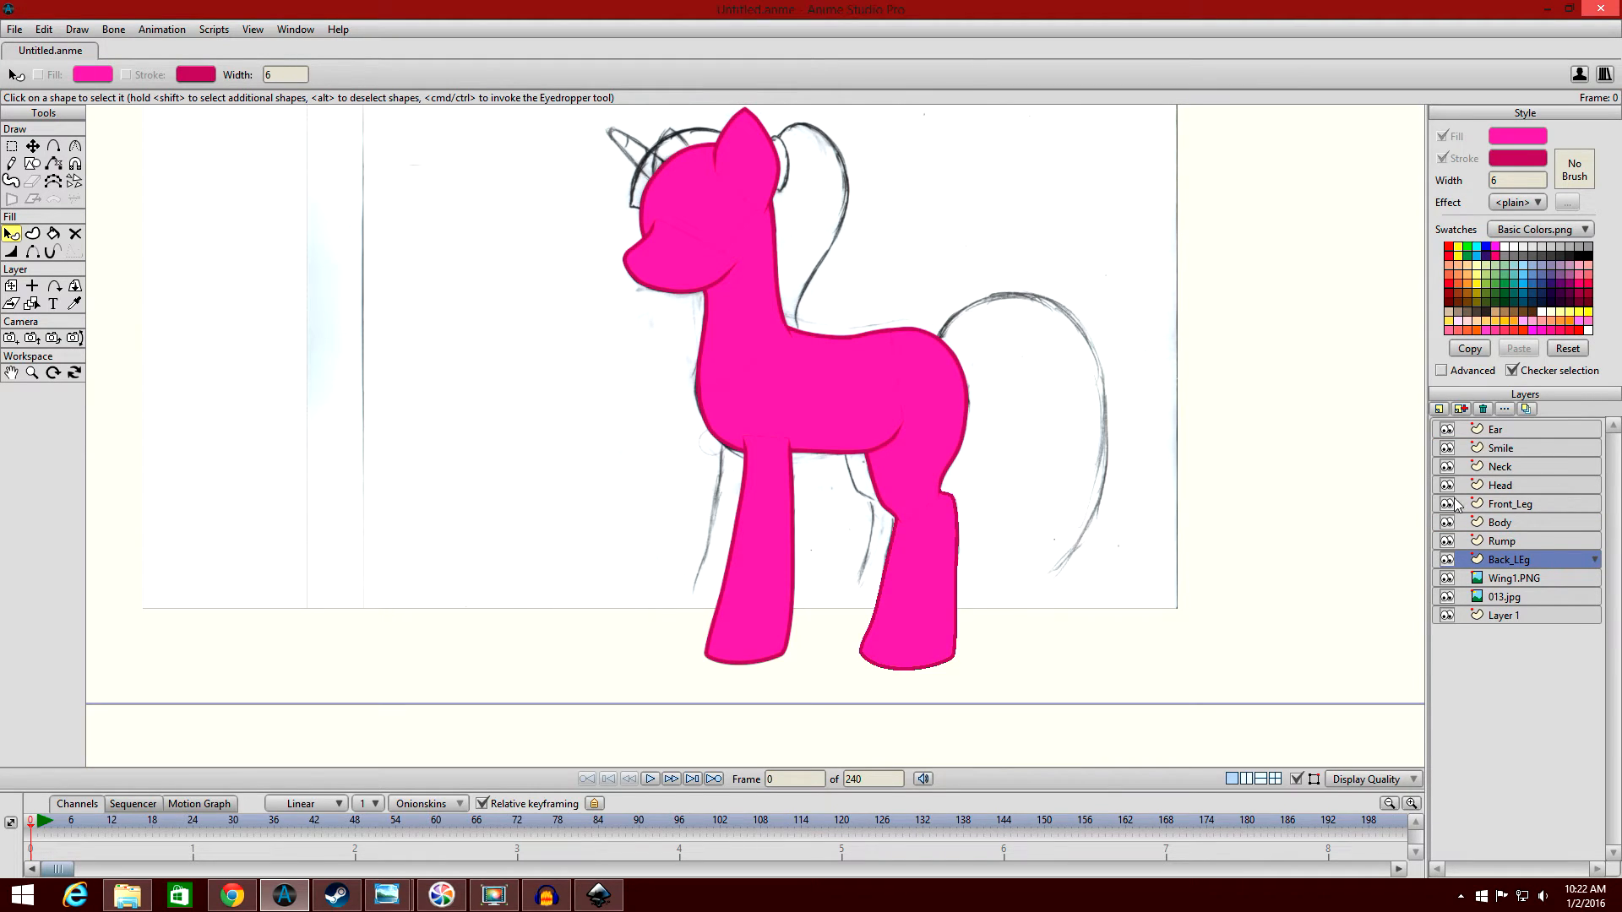
# Duplicate the Front_Leg layer as Front_Leg 2 and place the copy between Body and Rump.
pyautogui.click(1515, 501)
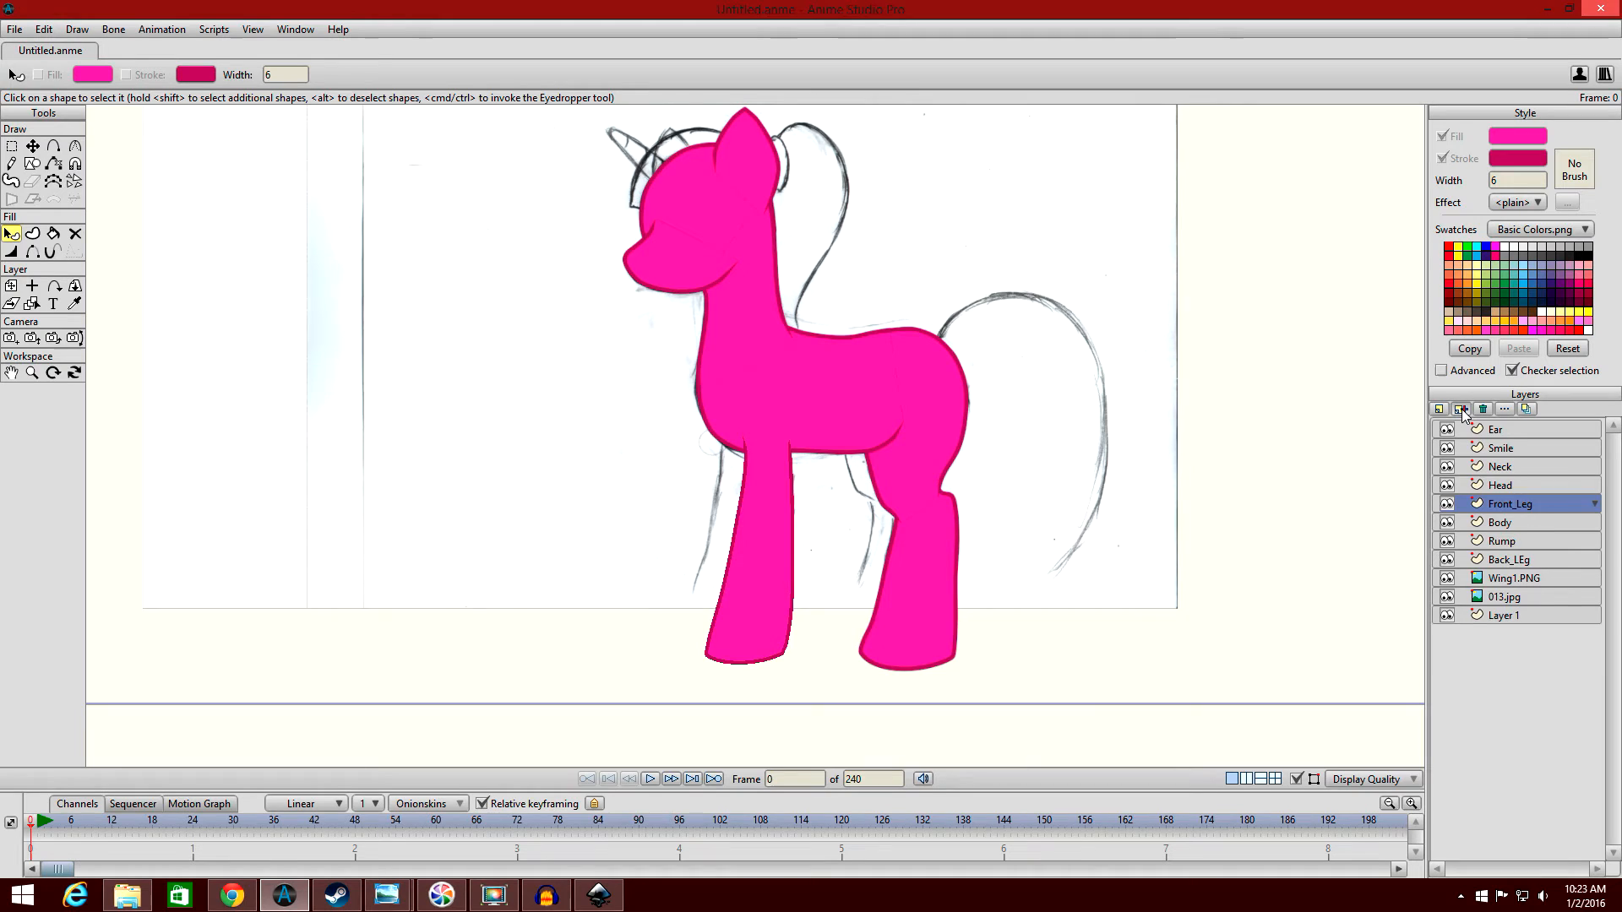
pyautogui.click(1462, 409)
pyautogui.press('Return')
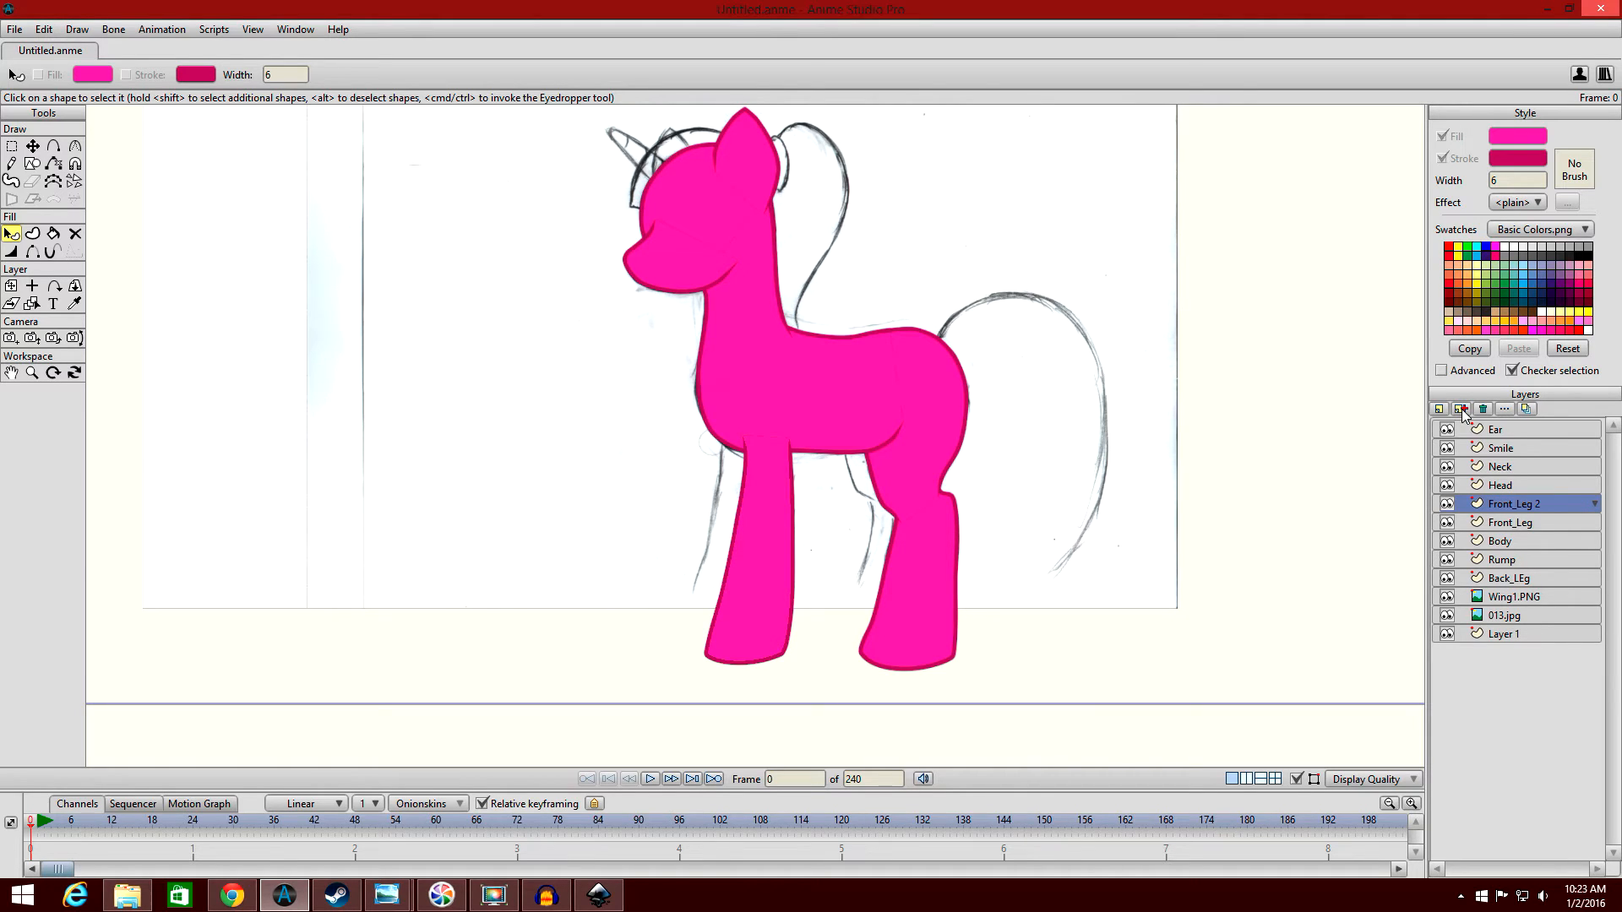
pyautogui.moveTo(1523, 503); pyautogui.dragTo(1532, 544)
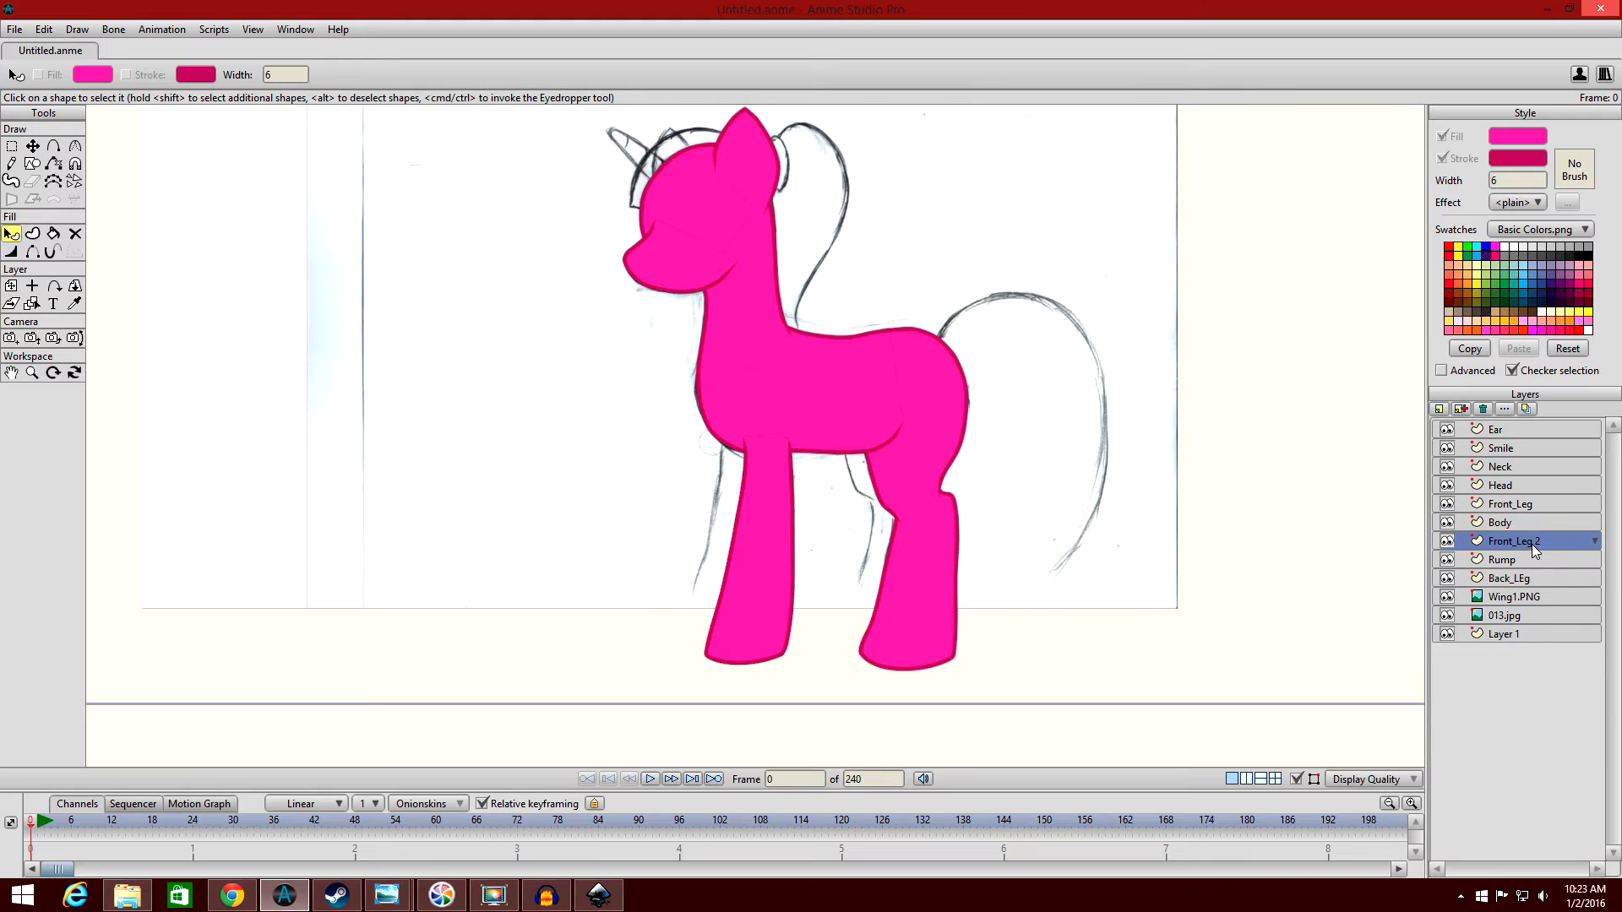
# Set the Front_Leg 2 layer's origin at the middle of the leg, about X -0.0132, Y -0.6094.
pyautogui.click(11, 286)
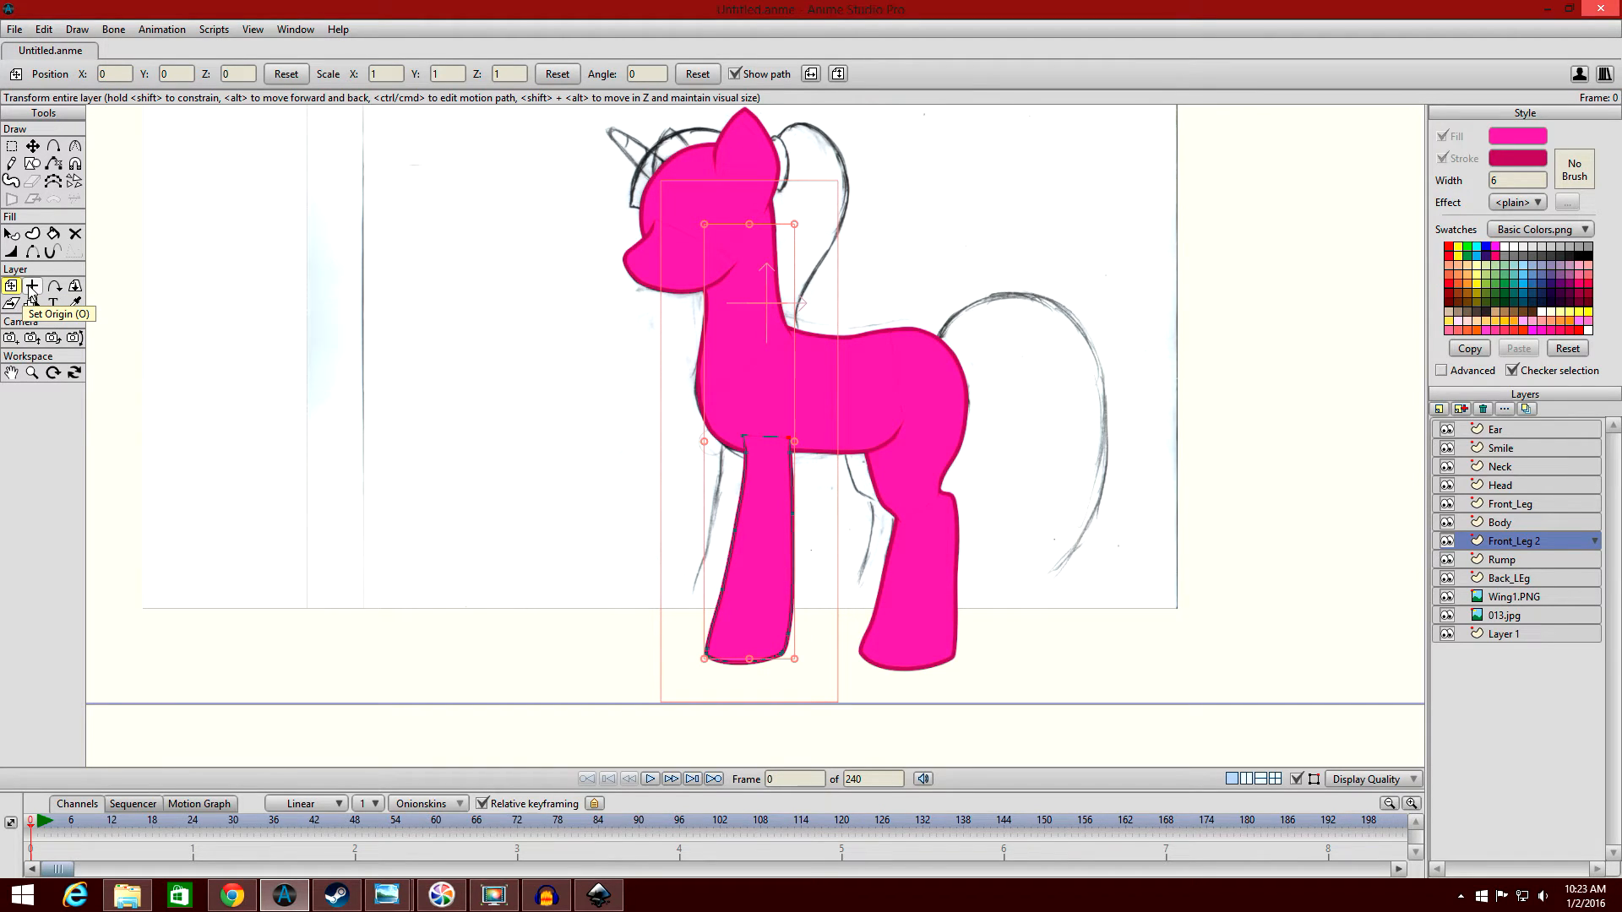
pyautogui.click(32, 288)
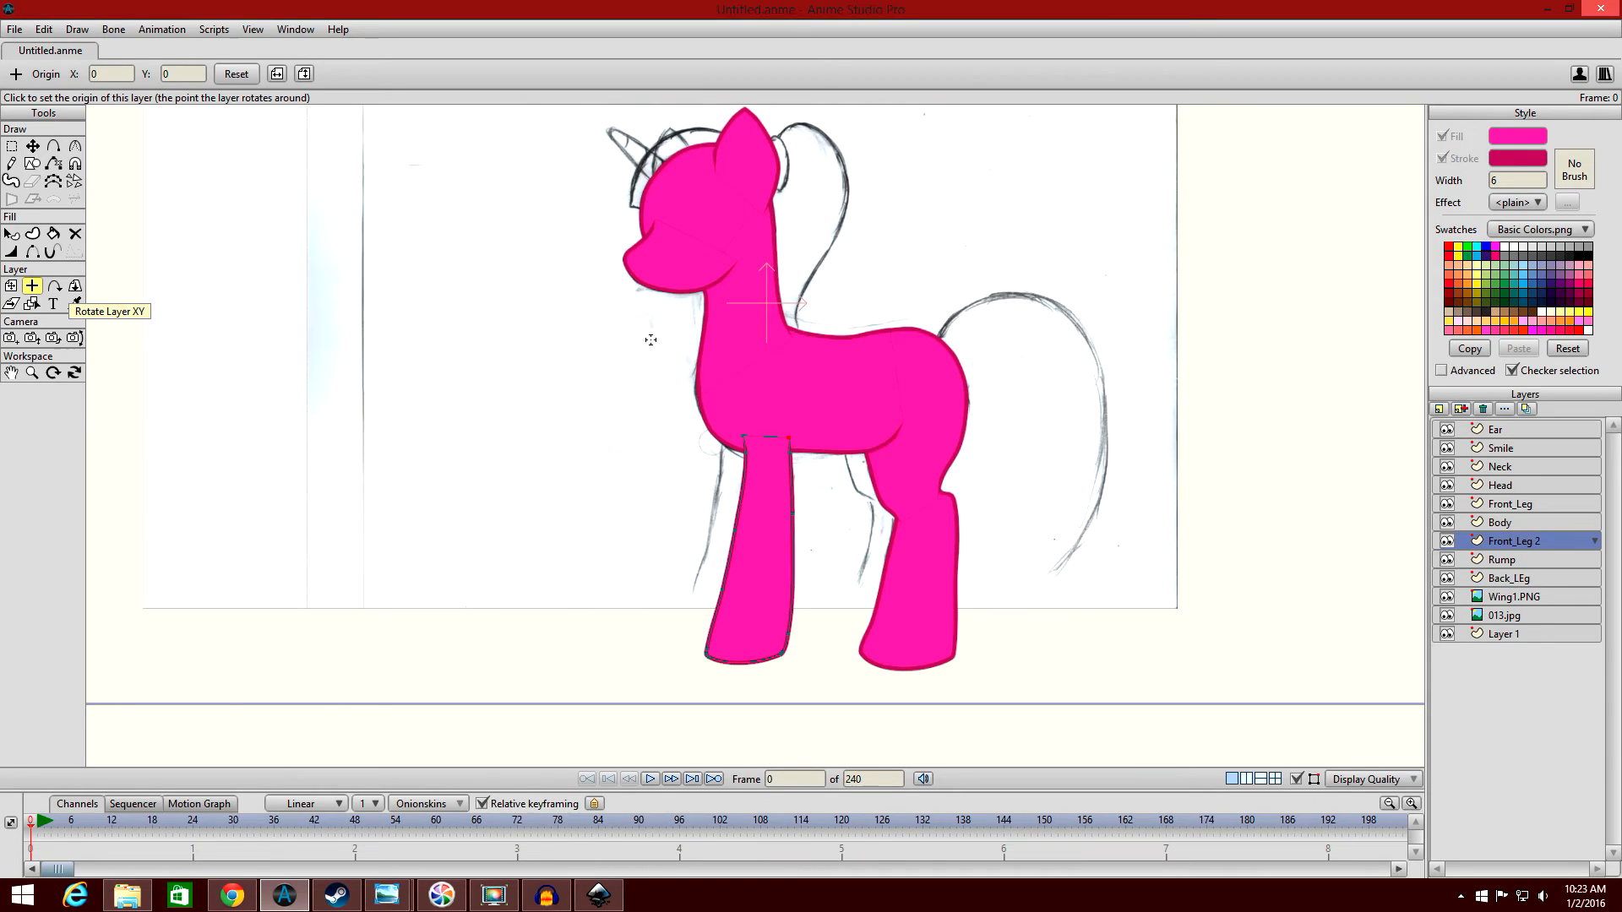
pyautogui.moveTo(652, 326); pyautogui.dragTo(673, 261)
pyautogui.scroll(1, 673, 261)
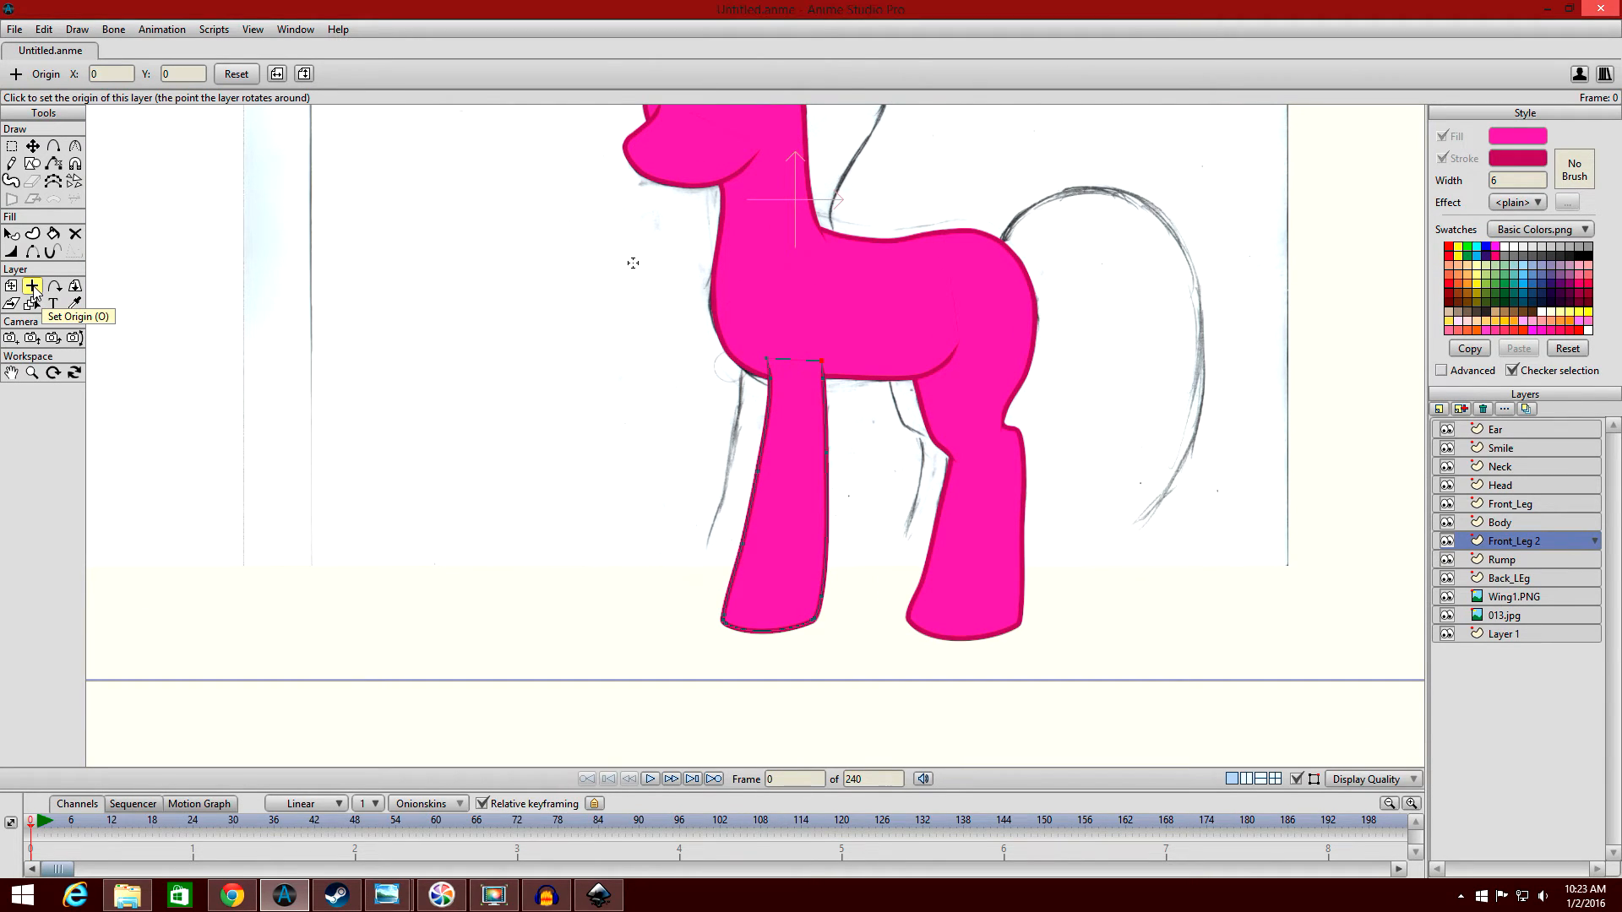
pyautogui.click(789, 493)
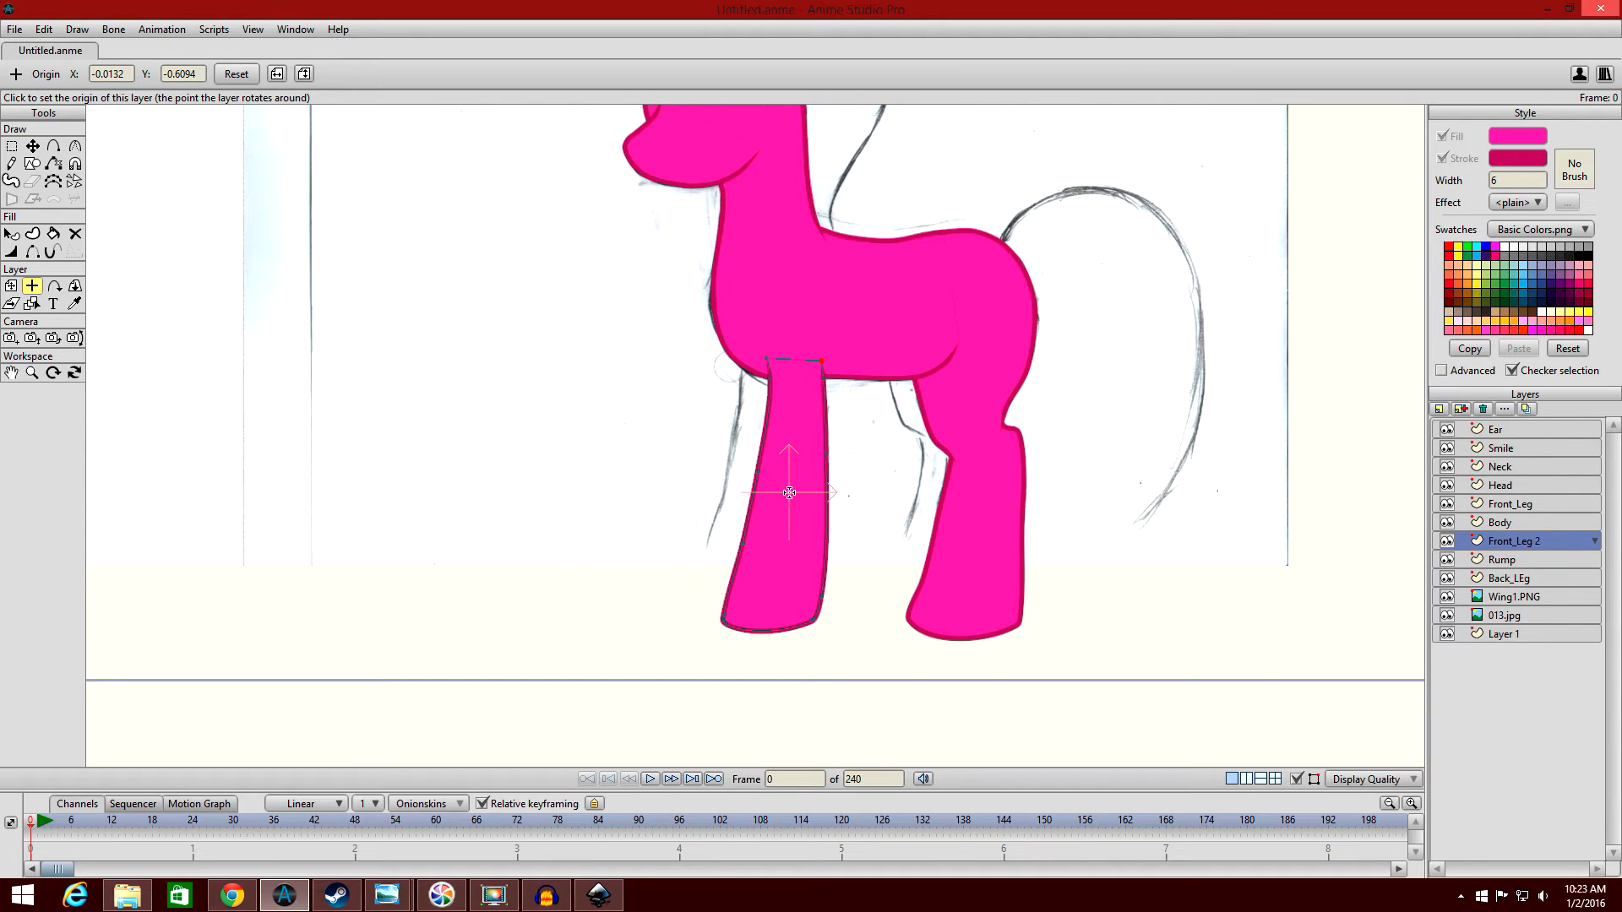
# Move the Front_Leg 2 layer forward and up over the sketched far front leg, to about X -0.058, Y 0.042.
pyautogui.click(13, 288)
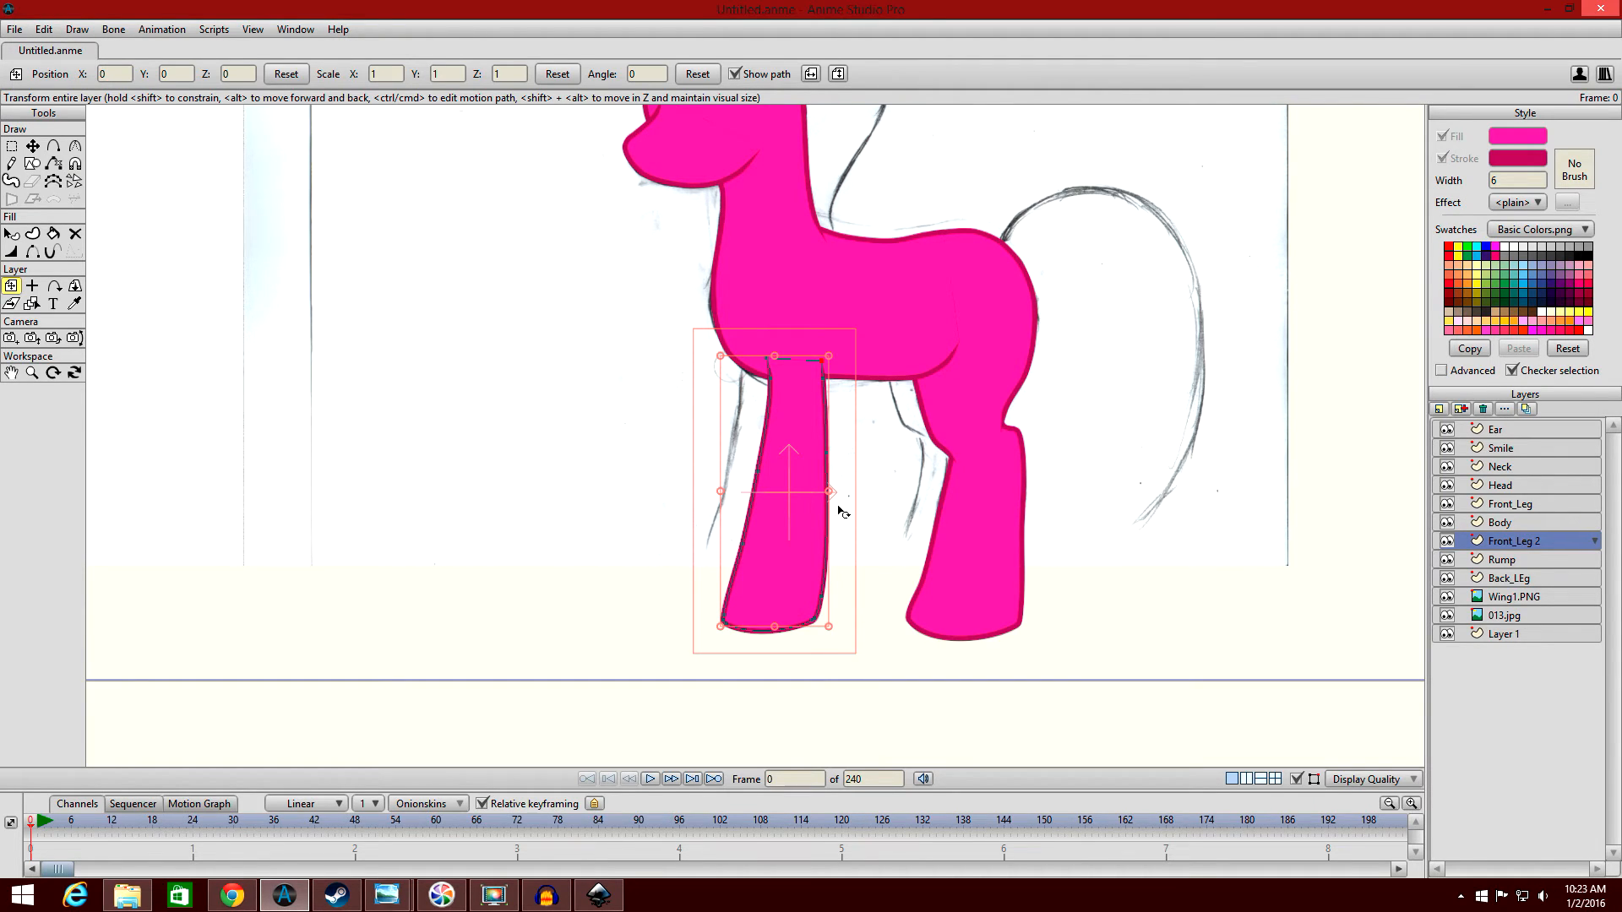
pyautogui.moveTo(812, 495); pyautogui.dragTo(779, 492)
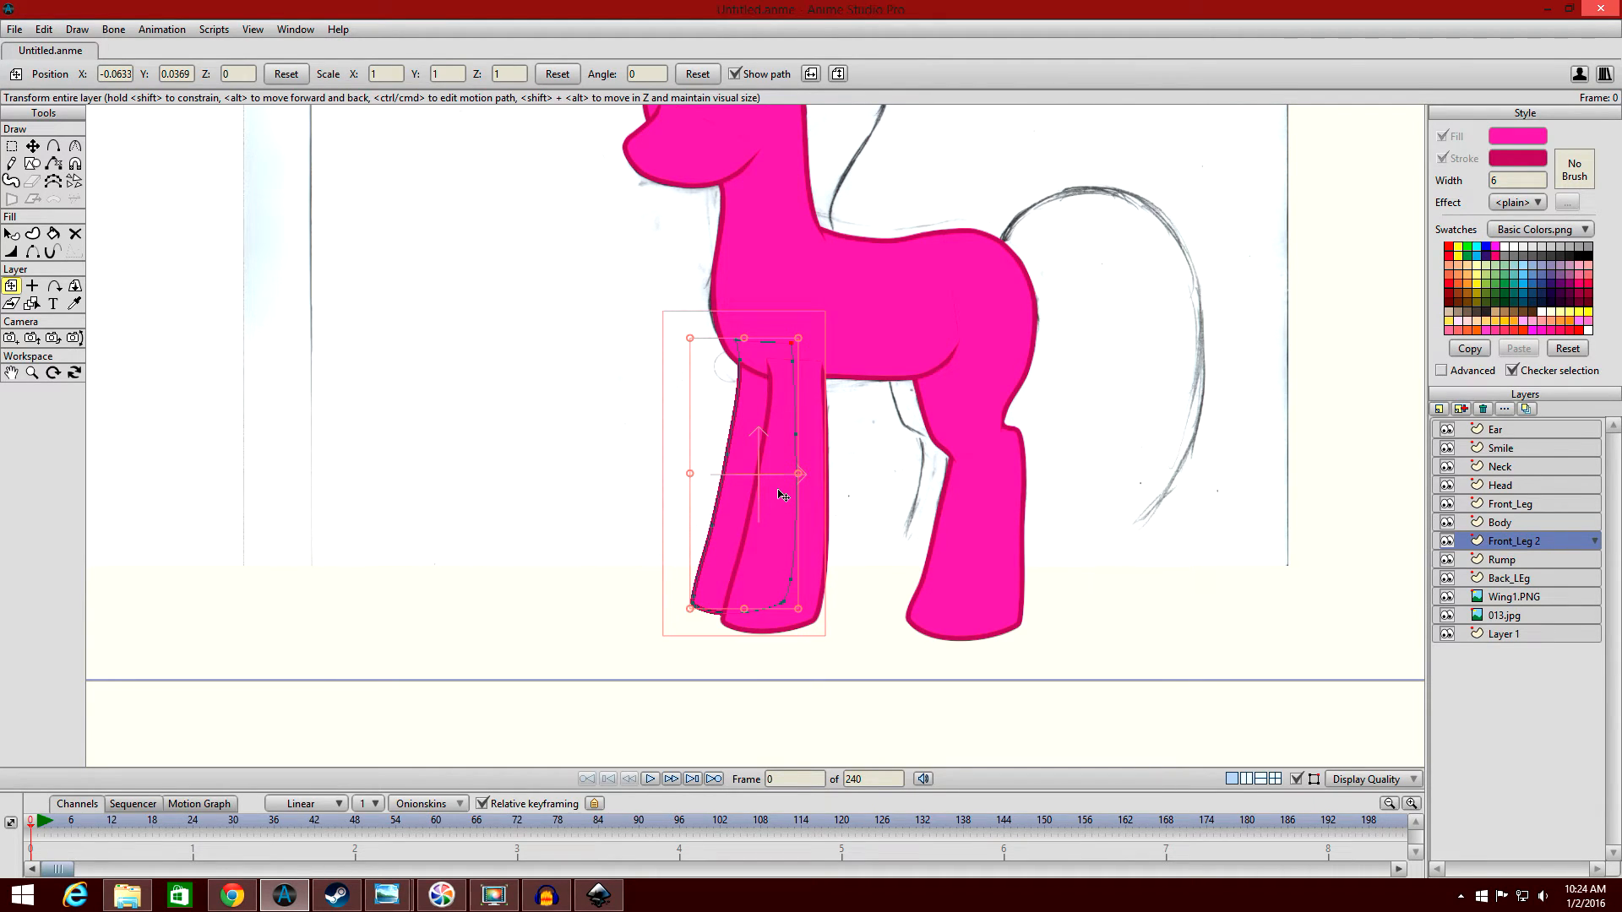
pyautogui.moveTo(779, 481); pyautogui.dragTo(782, 480)
pyautogui.moveTo(781, 481); pyautogui.dragTo(776, 474)
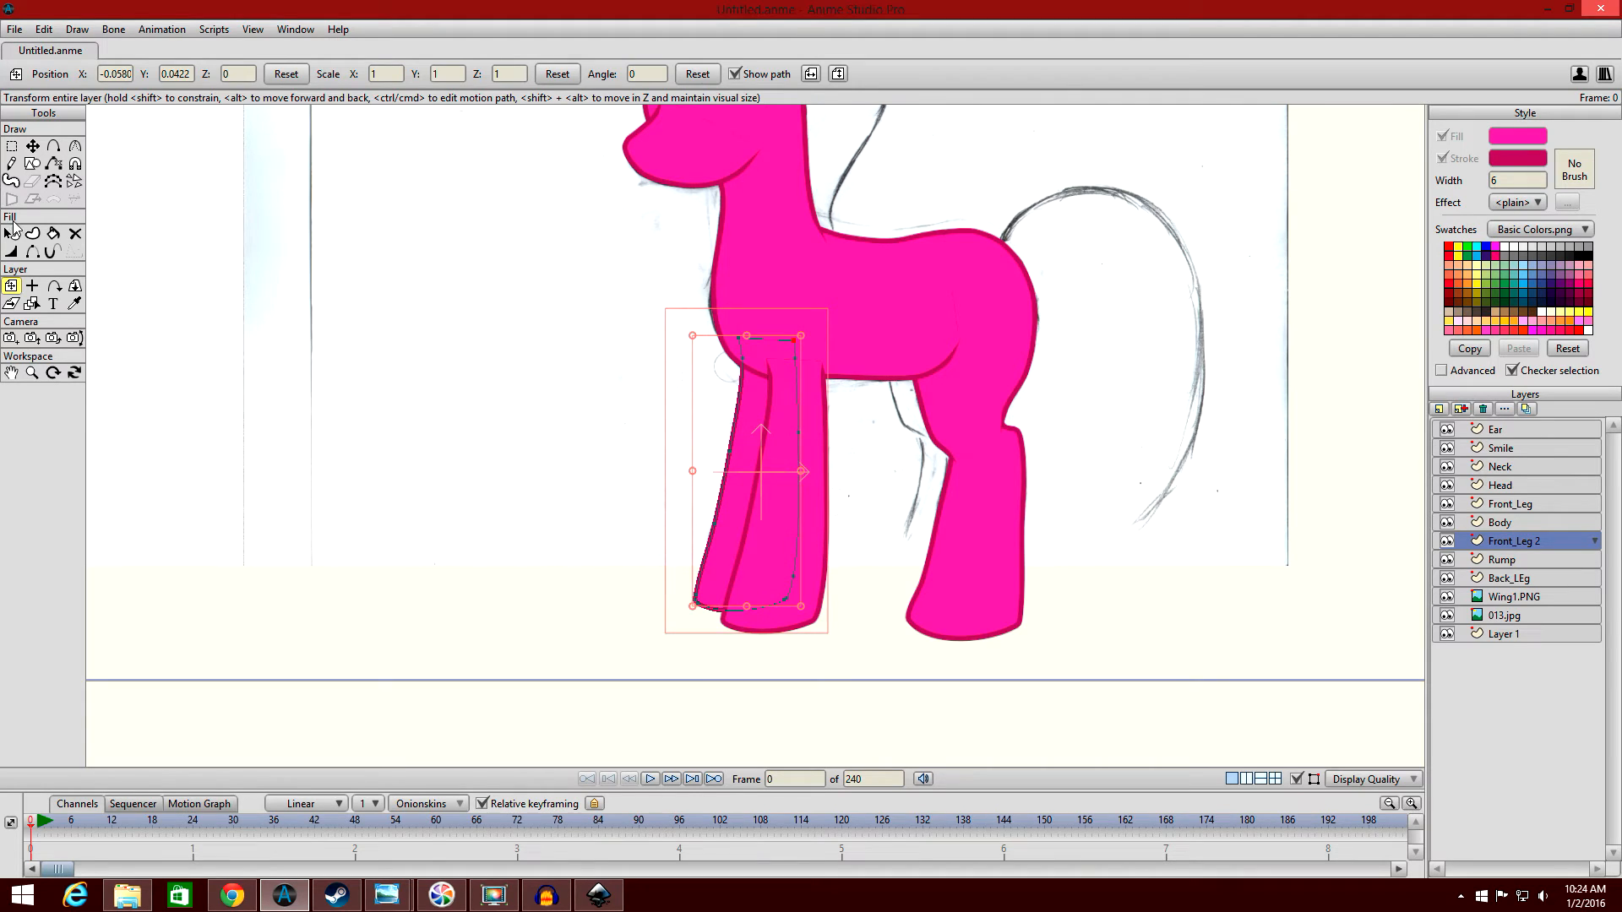
pyautogui.click(12, 232)
pyautogui.scroll(-2, 400, 305)
pyautogui.scroll(2, 404, 308)
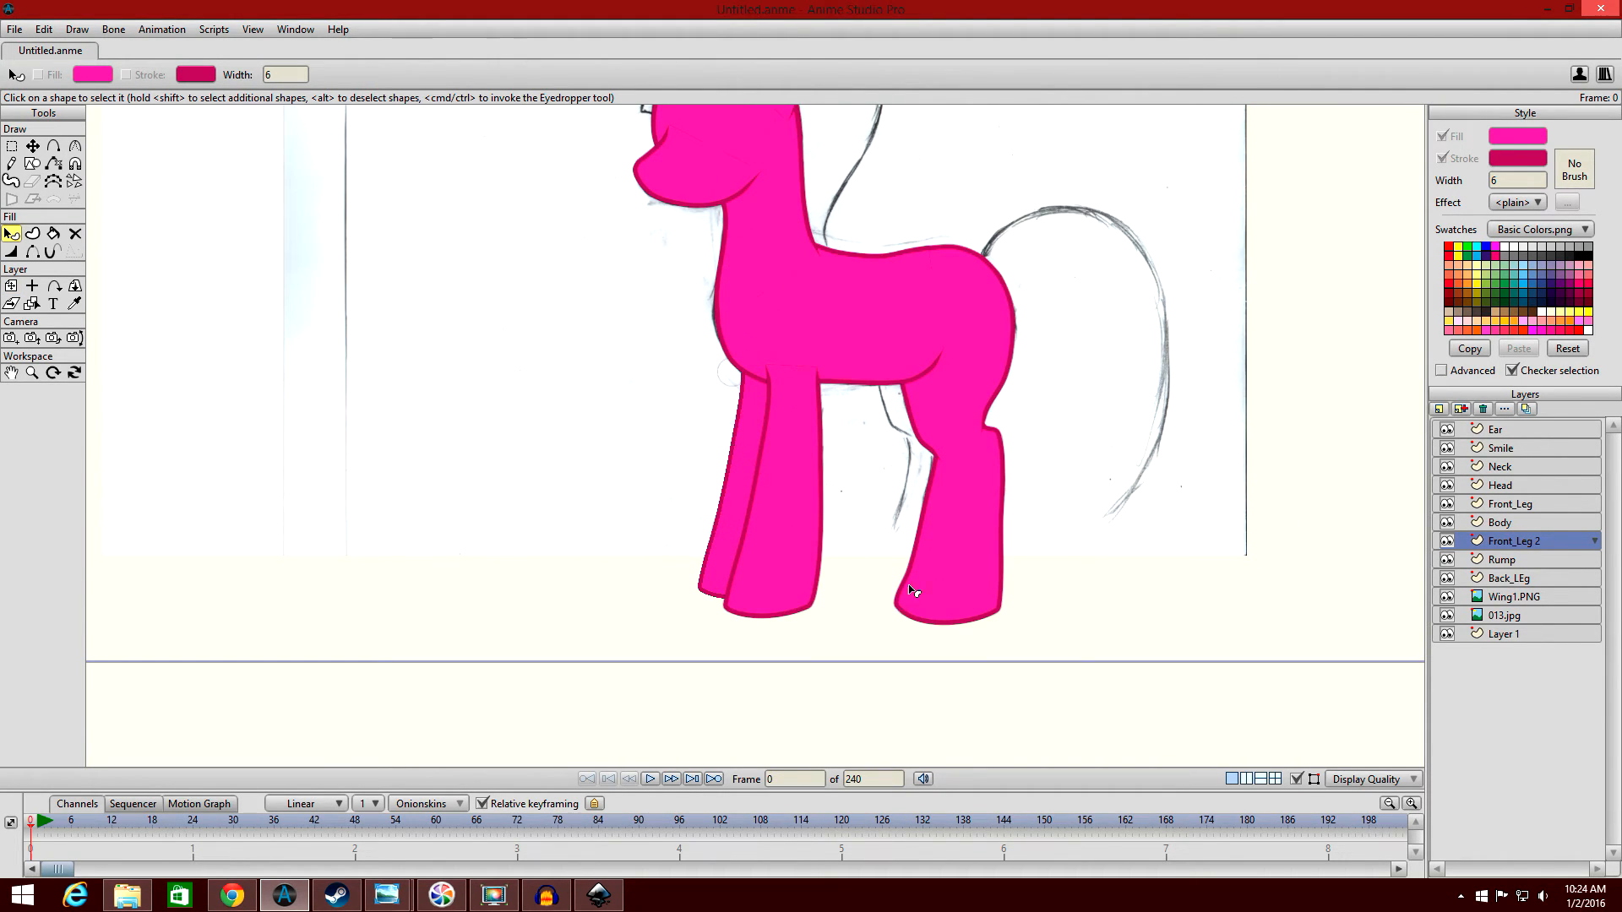
pyautogui.moveTo(931, 526); pyautogui.dragTo(900, 525)
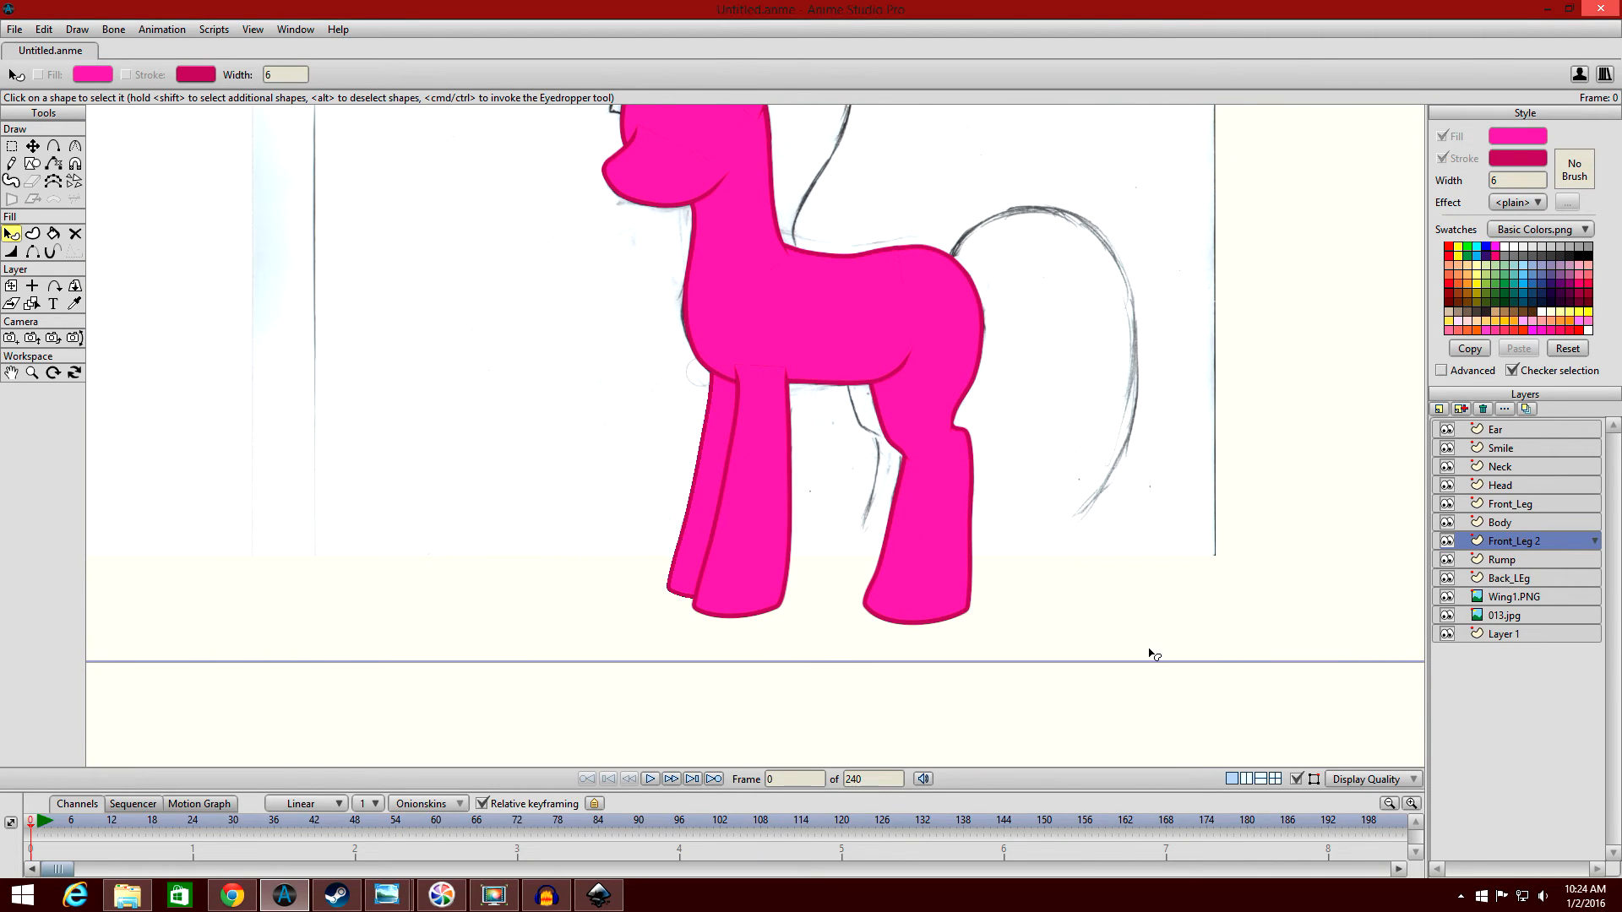
# Duplicate the Back_LEg layer as Back_LEg 2 and place the copy directly below Back_LEg in the layer order.
pyautogui.click(1550, 576)
pyautogui.click(1462, 409)
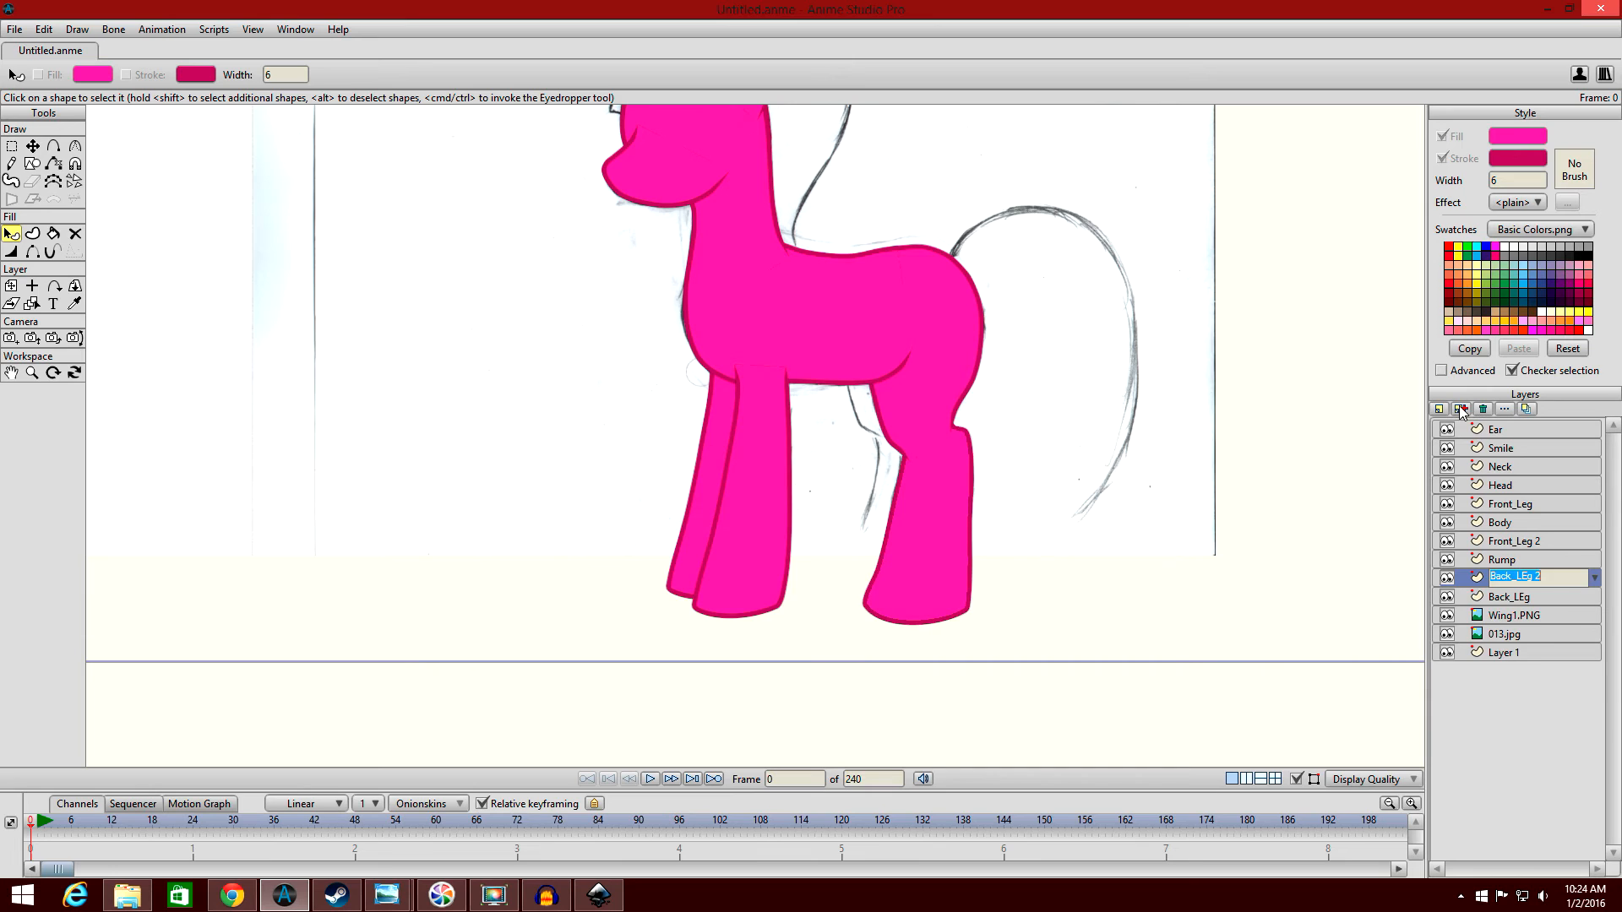
pyautogui.press('Return')
pyautogui.moveTo(1543, 571); pyautogui.dragTo(1539, 607)
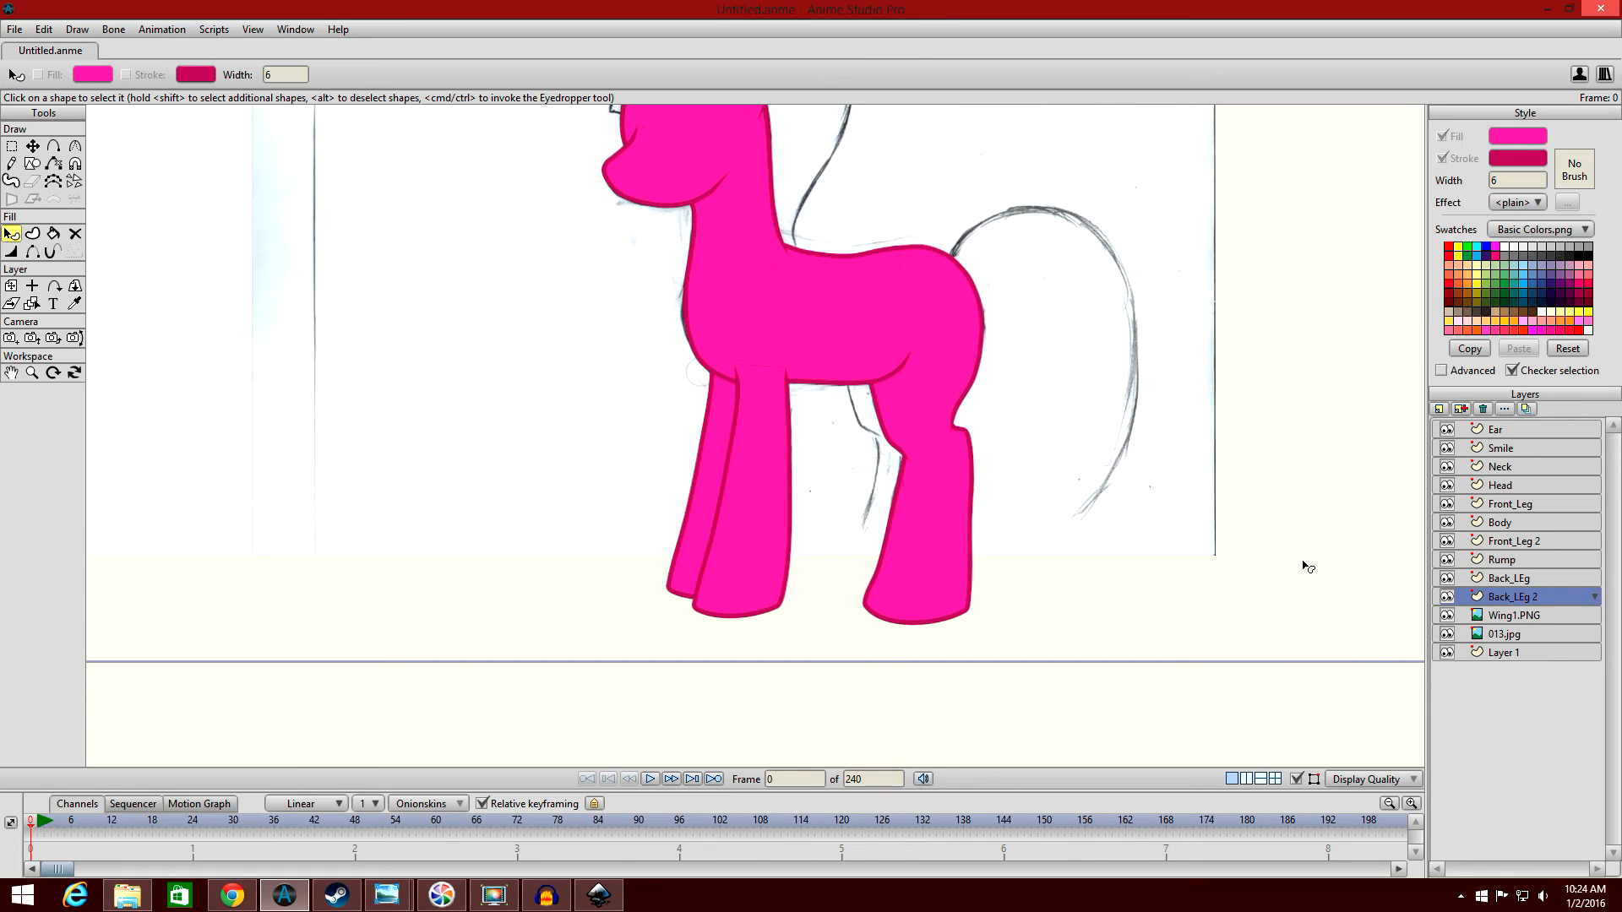
# Set the Back_LEg 2 layer's origin at the middle of the leg and move the layer forward and up over the sketched far back leg.
pyautogui.click(9, 288)
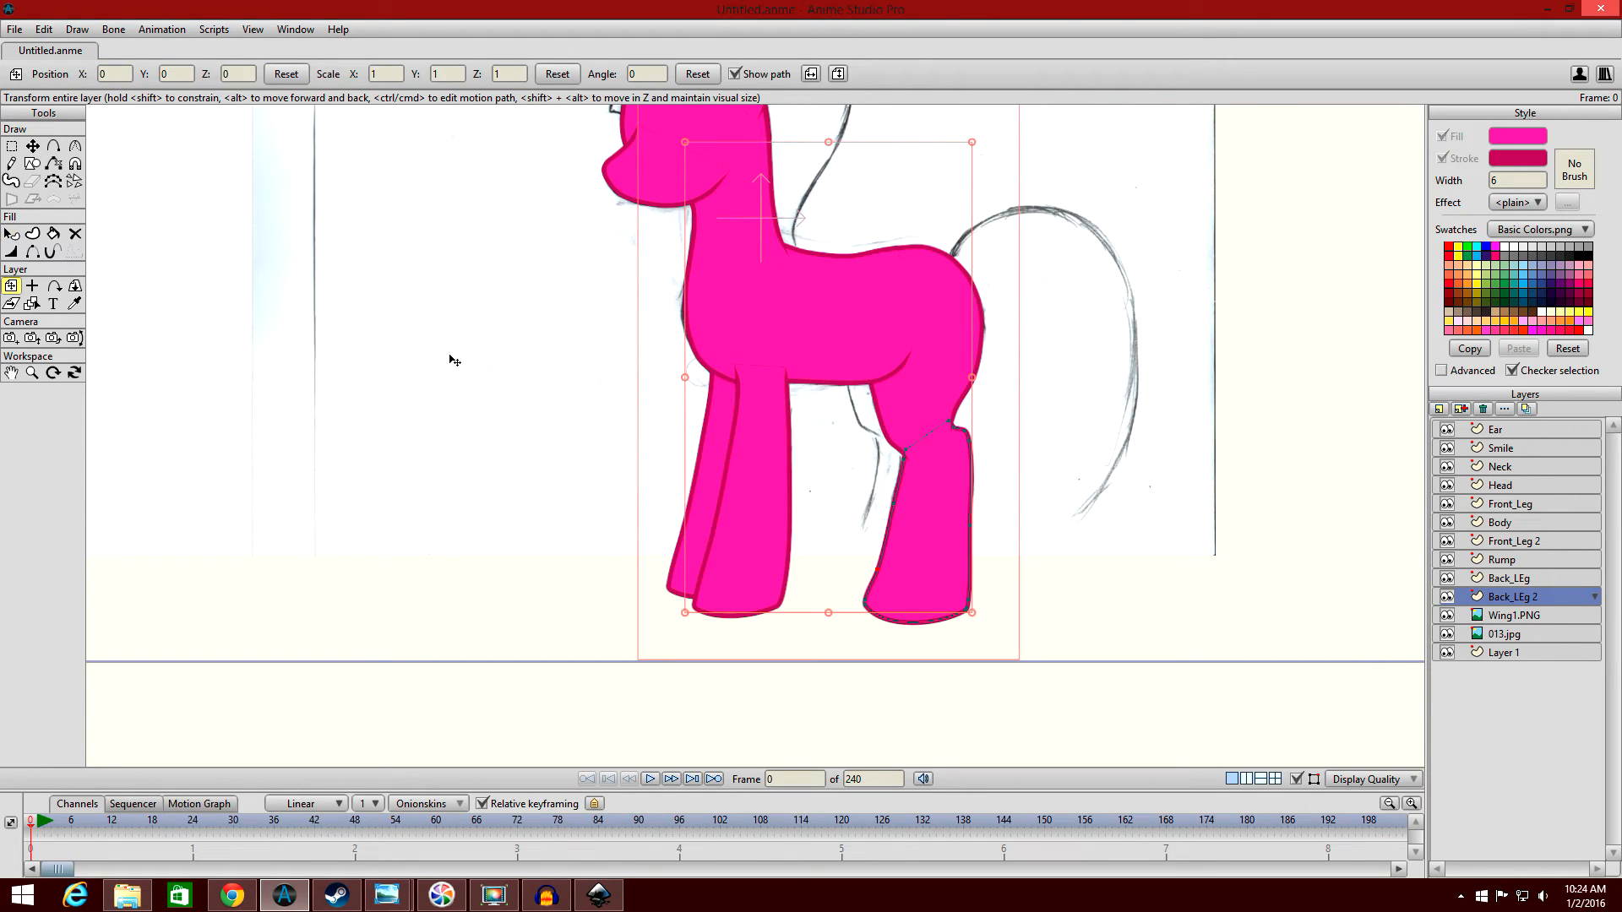
pyautogui.click(32, 286)
pyautogui.click(929, 517)
pyautogui.click(10, 286)
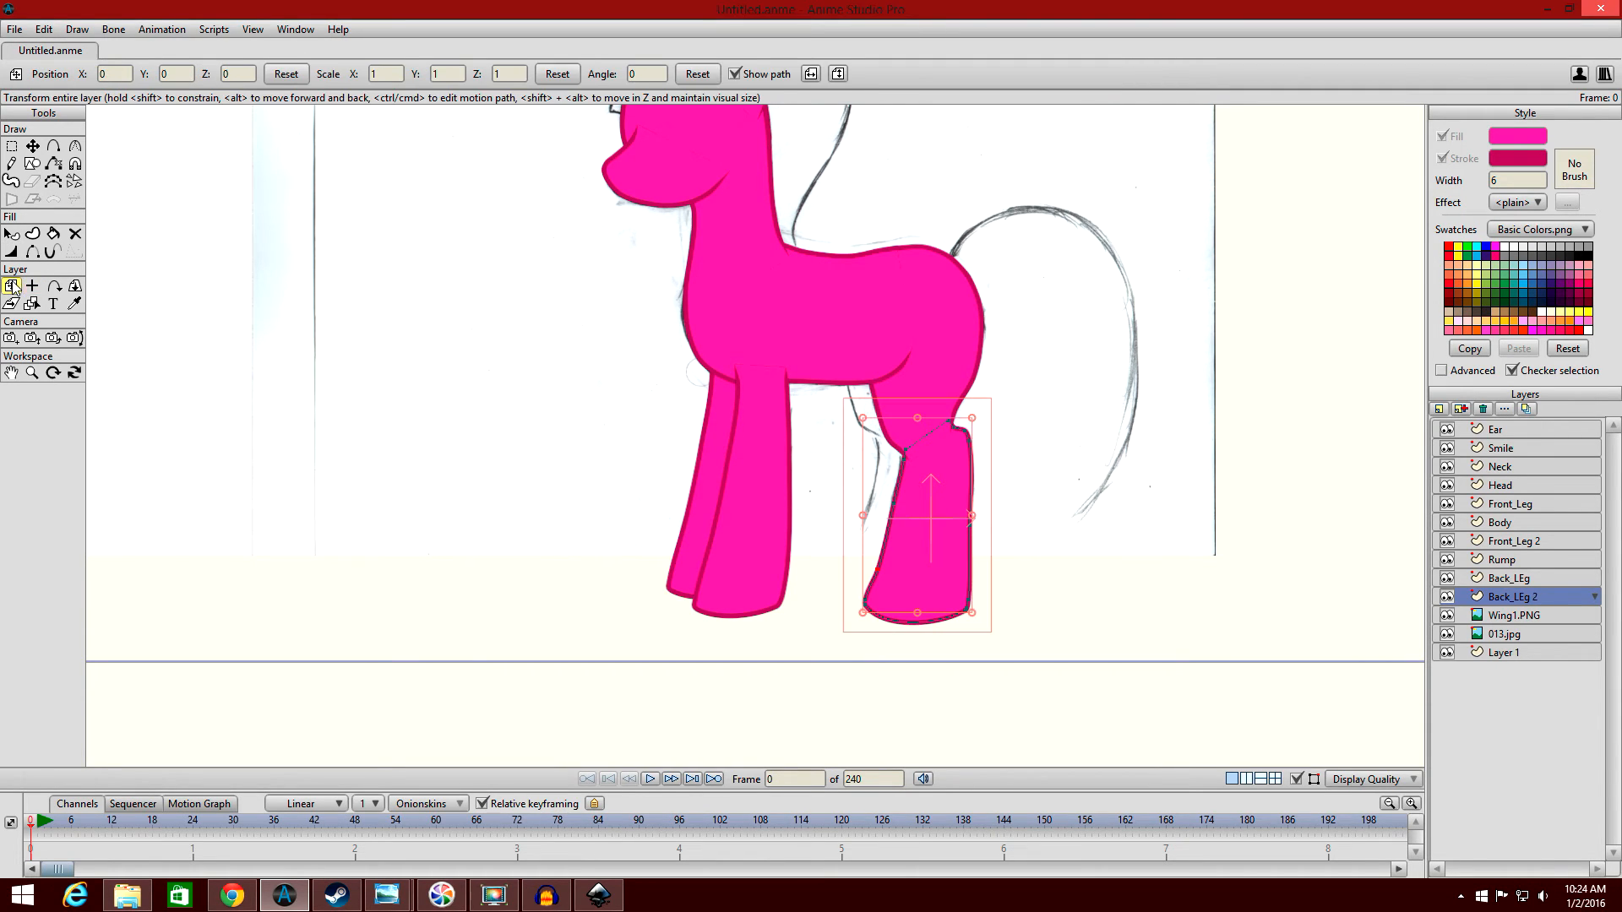
pyautogui.moveTo(949, 520); pyautogui.dragTo(906, 502)
# Duplicate the Rump layer as Rump 2 and place the copy between Back_LEg and Back_LEg 2.
pyautogui.click(1515, 572)
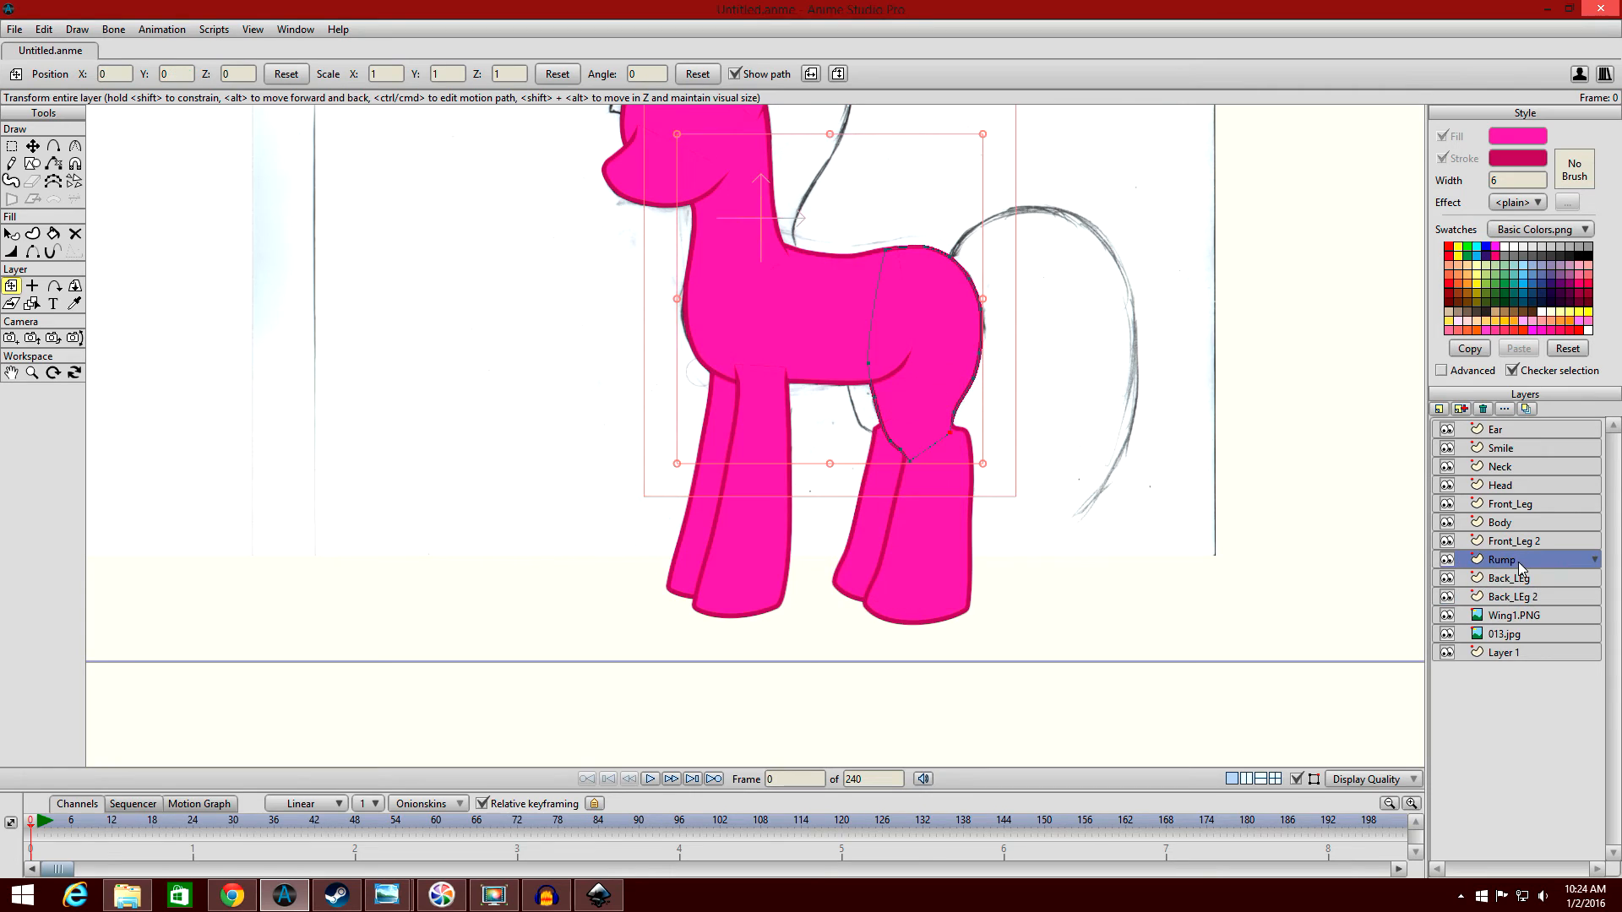
pyautogui.click(1462, 409)
pyautogui.press('Return')
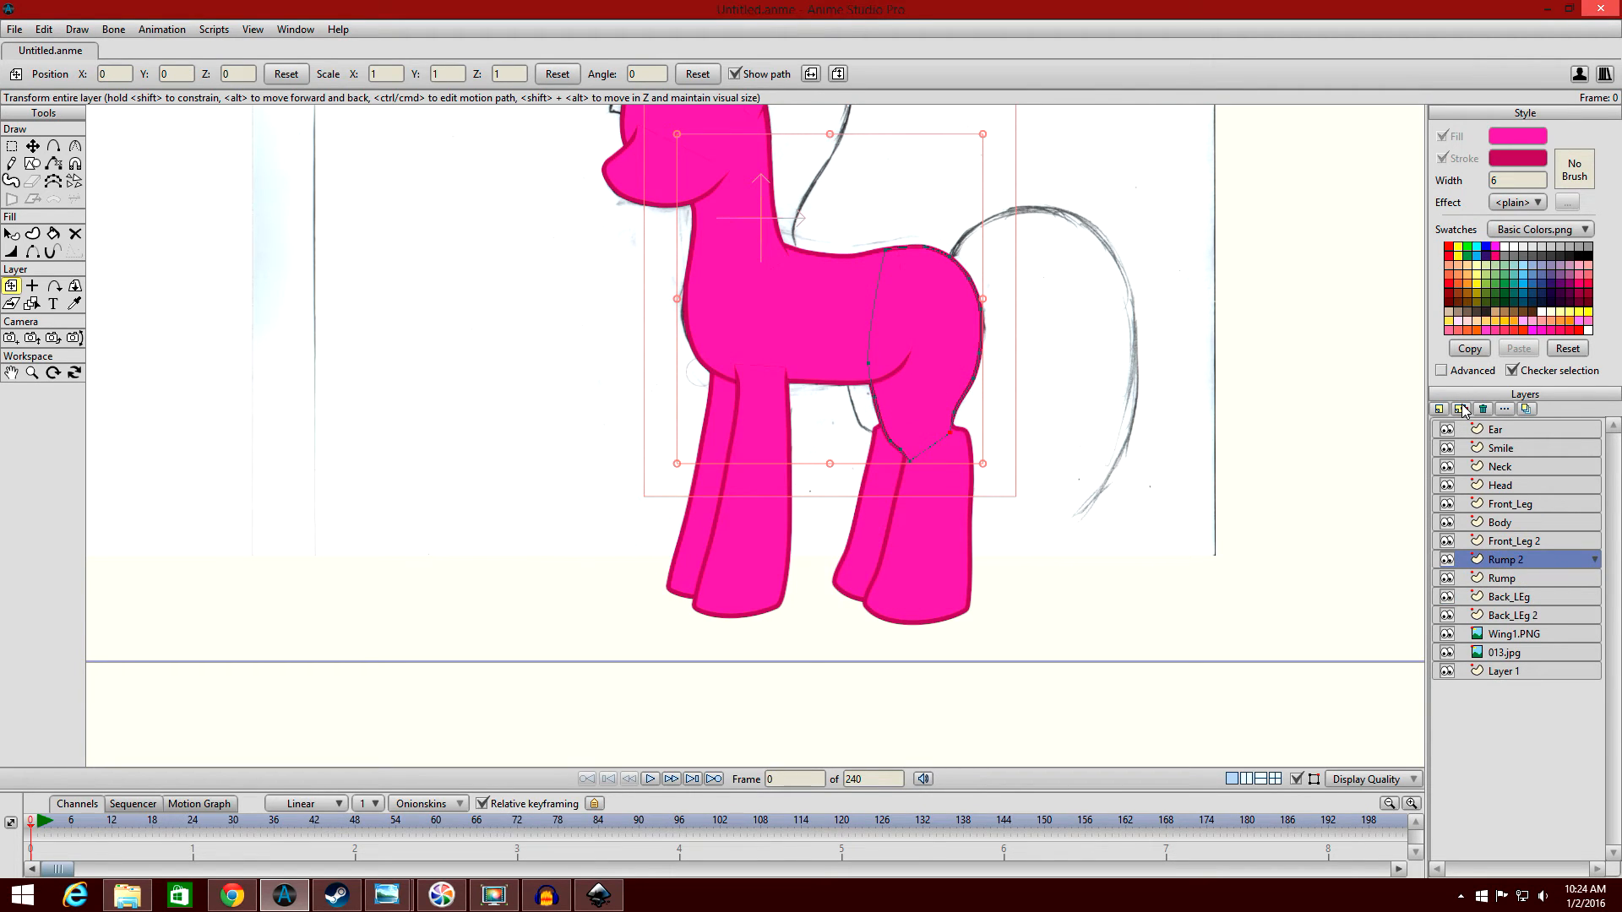
pyautogui.moveTo(1539, 566); pyautogui.dragTo(1553, 604)
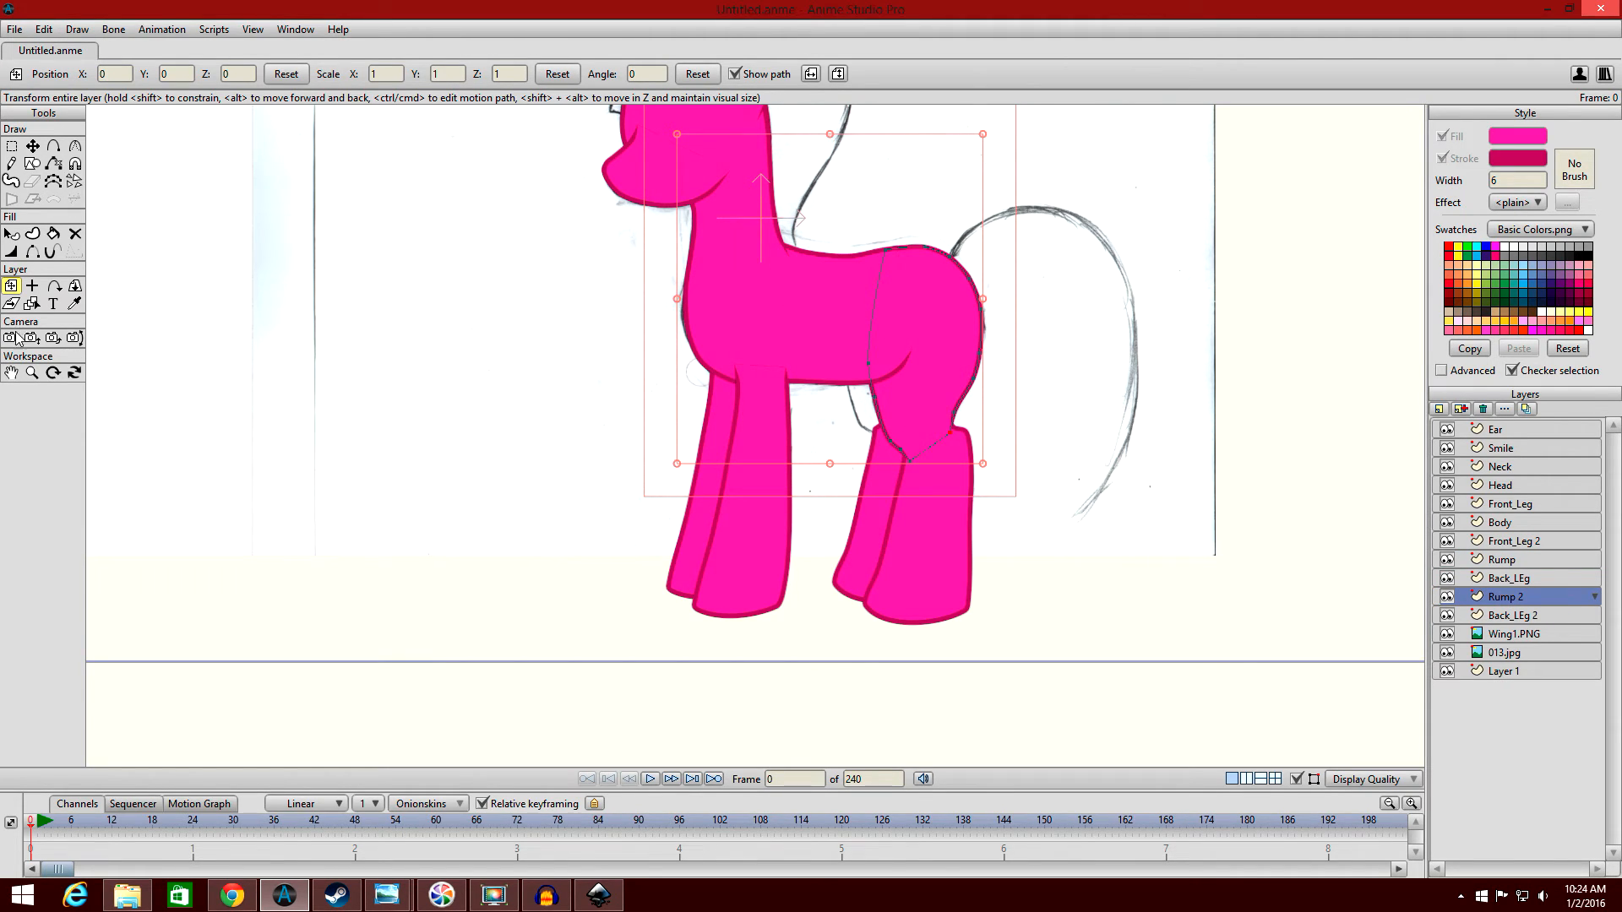
# Set the Rump 2 layer's origin on the rump and move the layer forward and up to about X -0.061, Y 0.0324.
pyautogui.click(32, 286)
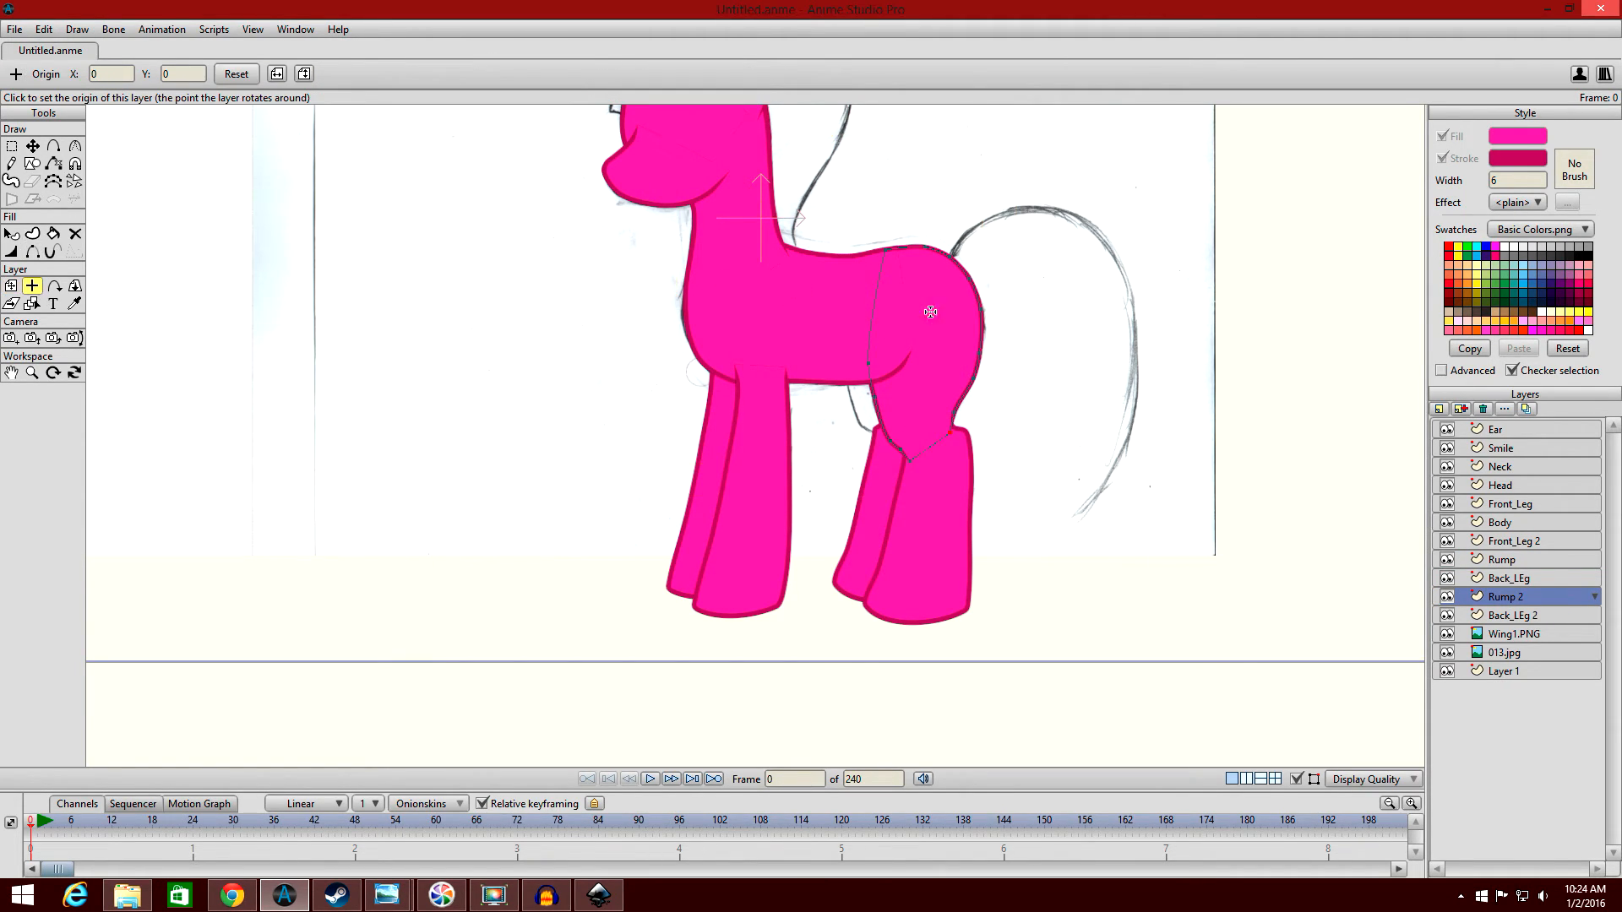
pyautogui.press('t')
pyautogui.moveTo(949, 344); pyautogui.dragTo(905, 372)
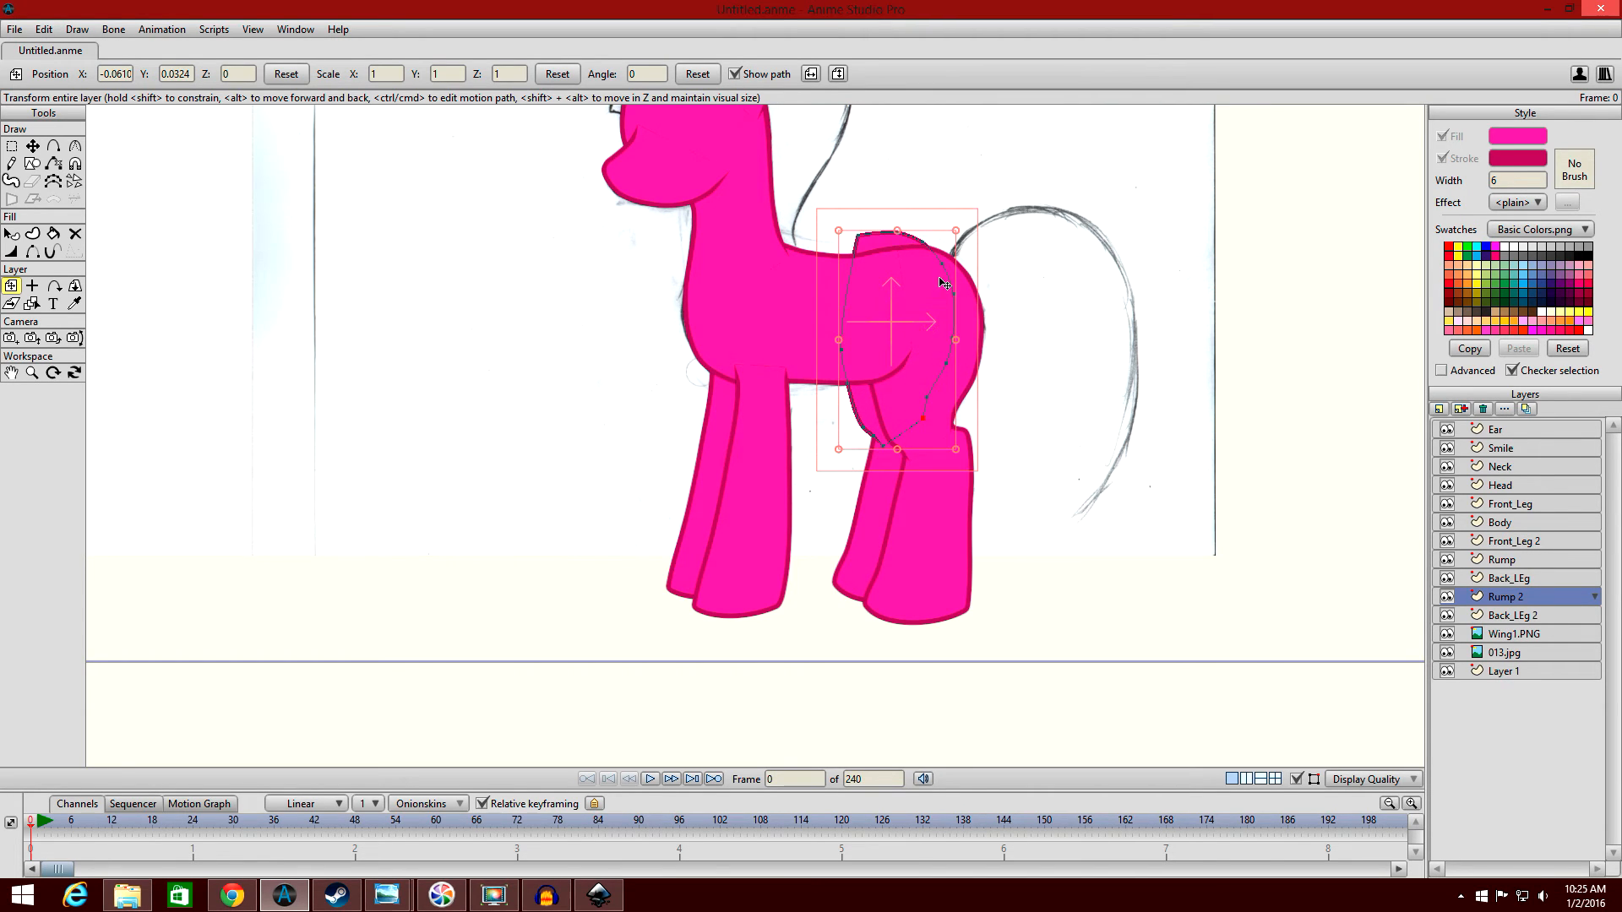
# Delete the two points at the upper rear of the Rump 2 outline.
pyautogui.scroll(2, 880, 319)
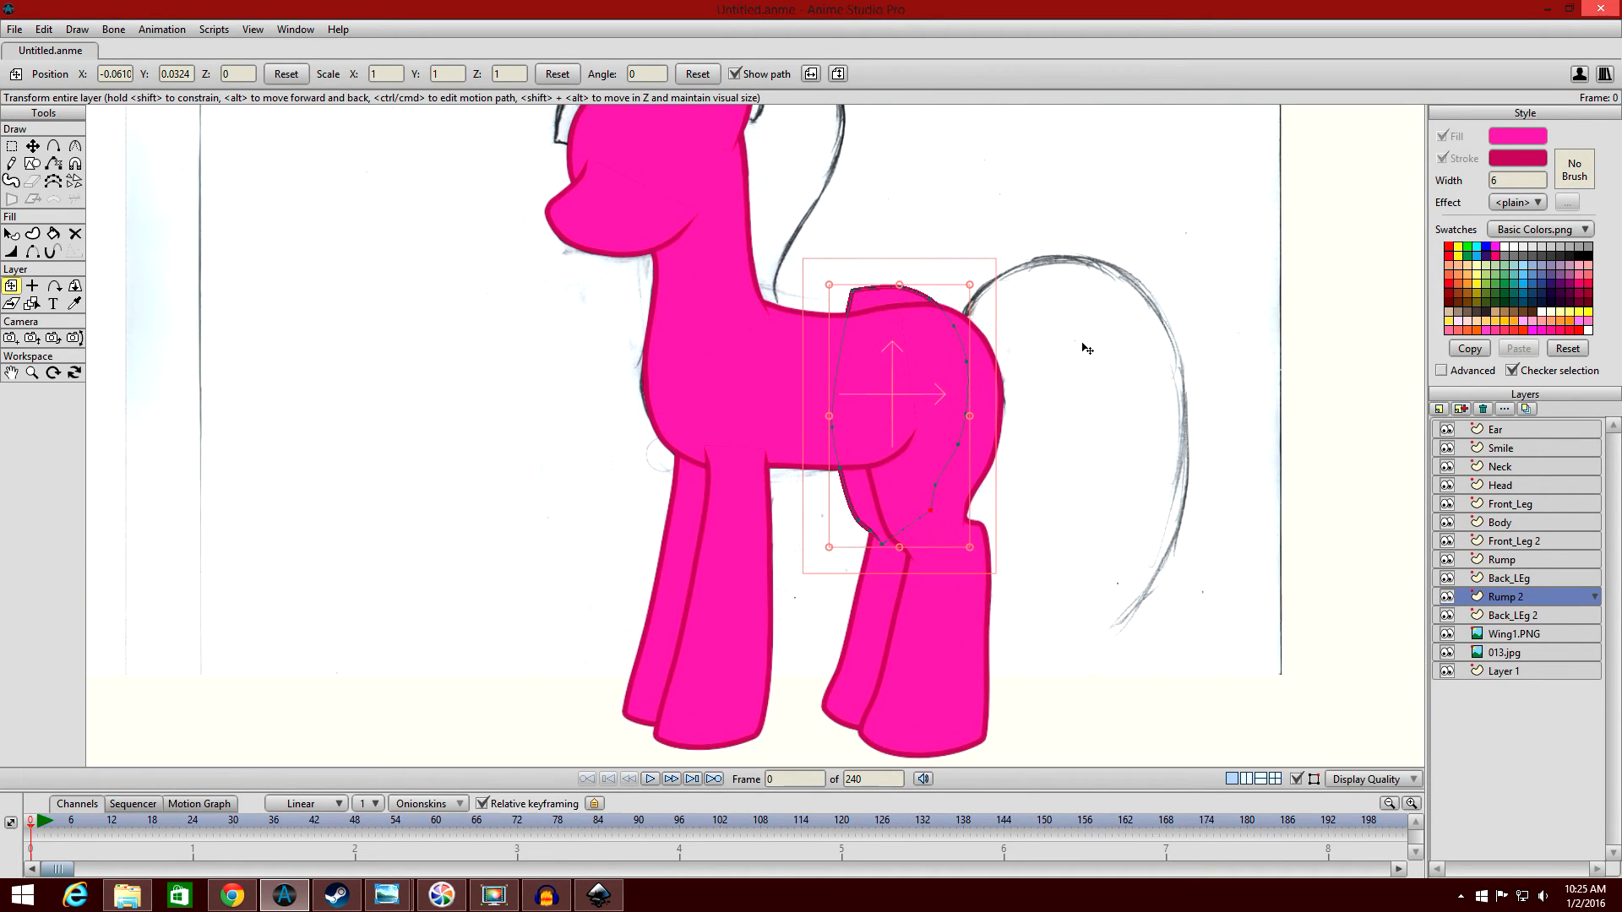
pyautogui.scroll(1, 1144, 340)
pyautogui.scroll(1, 1139, 299)
pyautogui.scroll(3, 1158, 288)
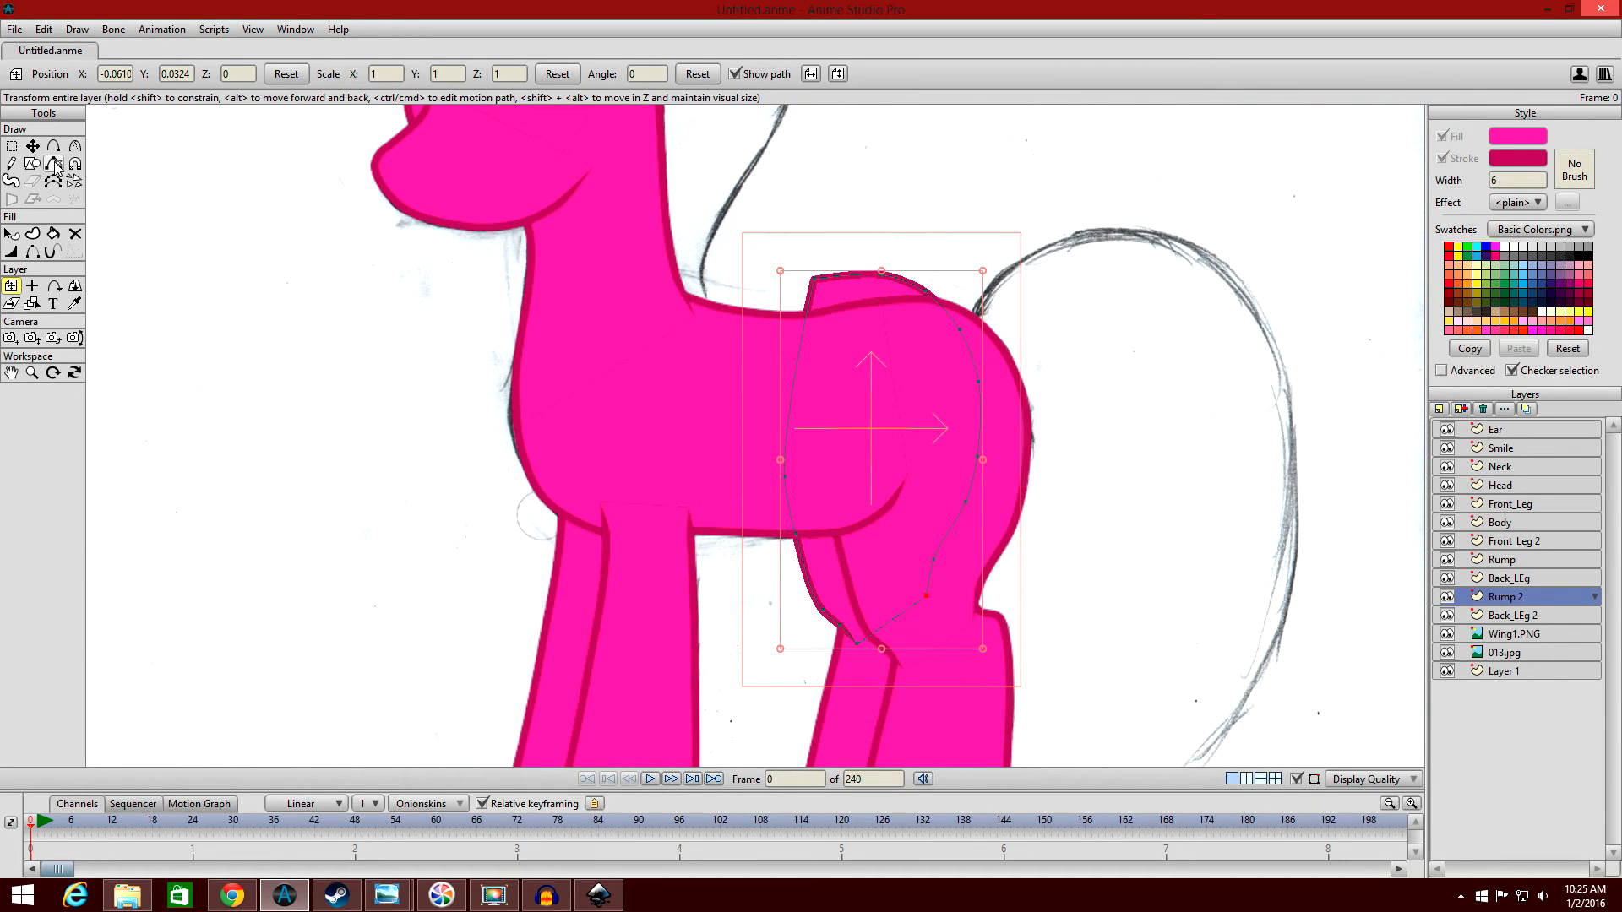
pyautogui.click(33, 147)
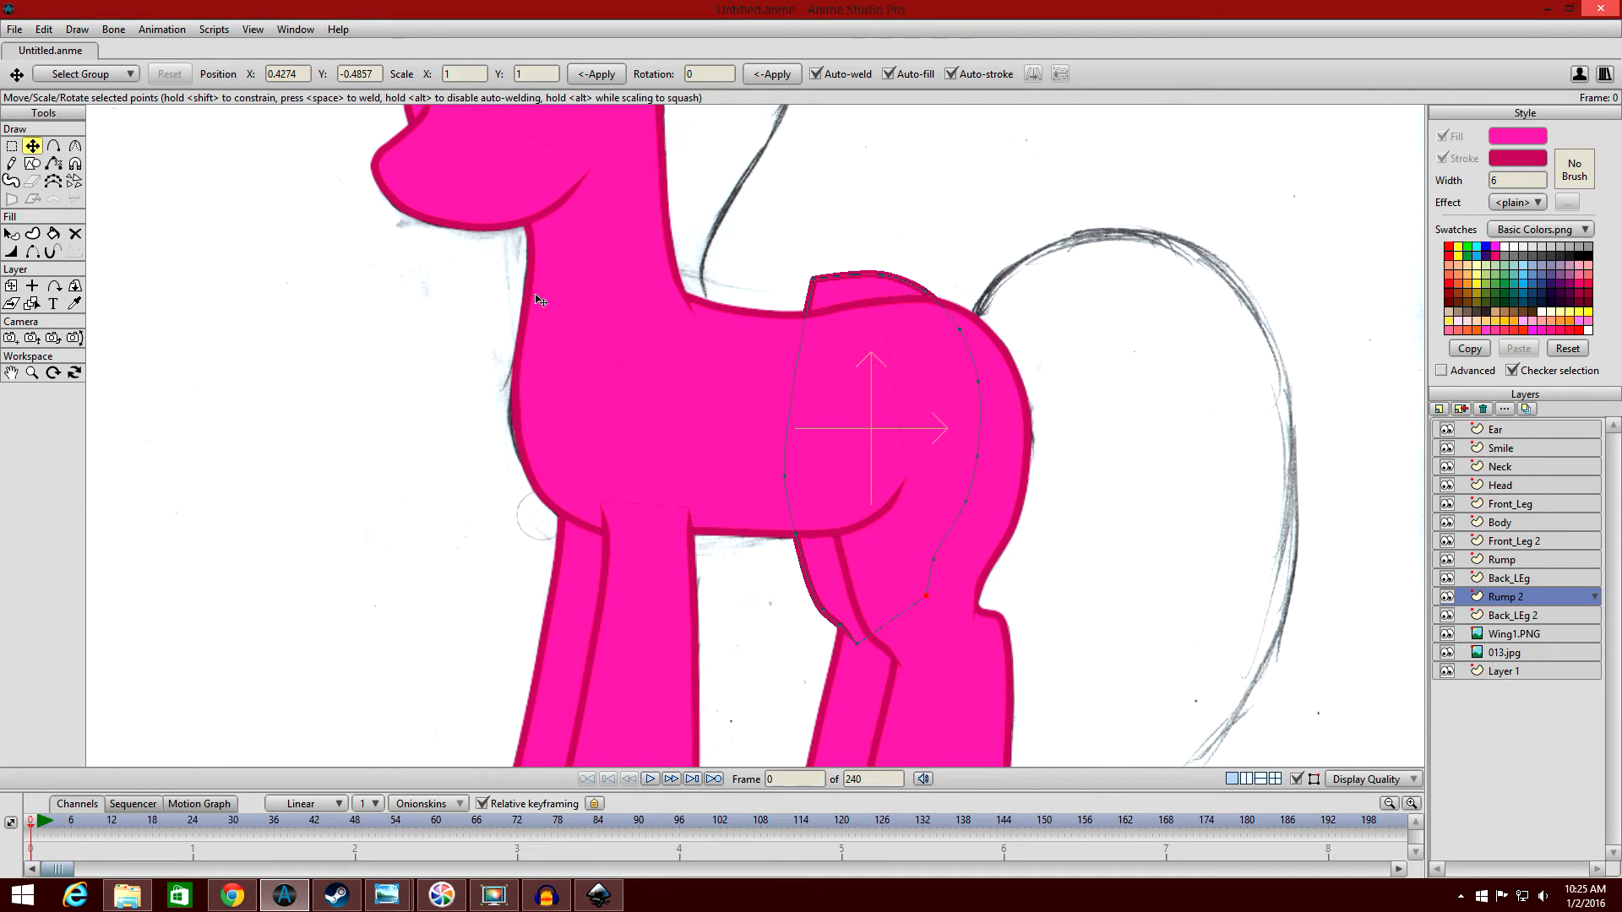
pyautogui.click(12, 146)
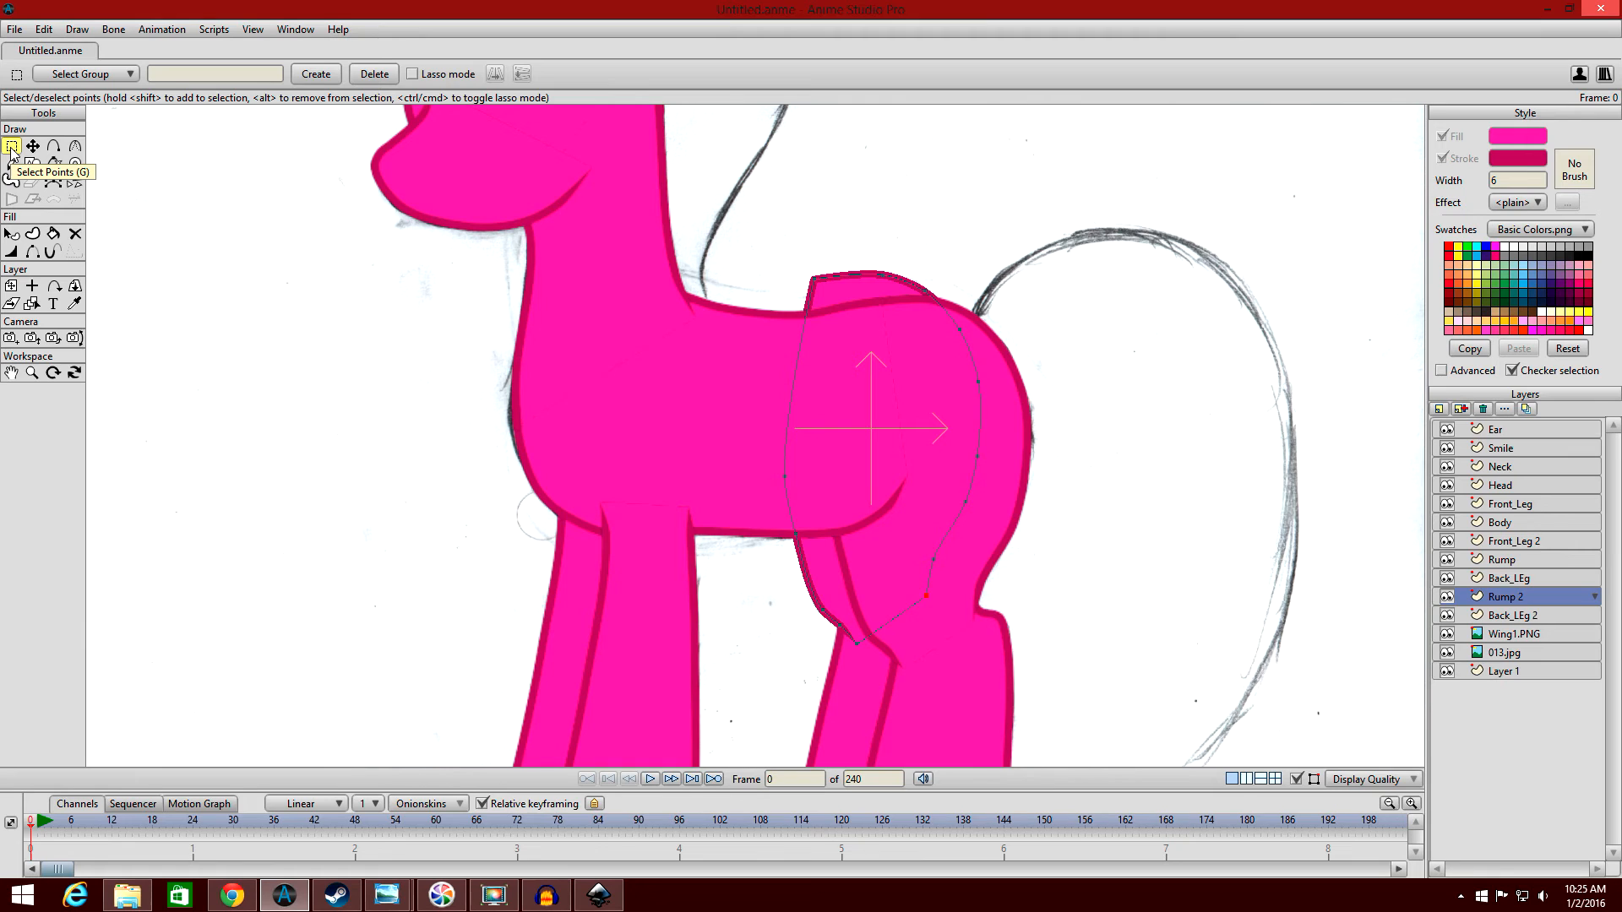
pyautogui.moveTo(1008, 422); pyautogui.dragTo(897, 259)
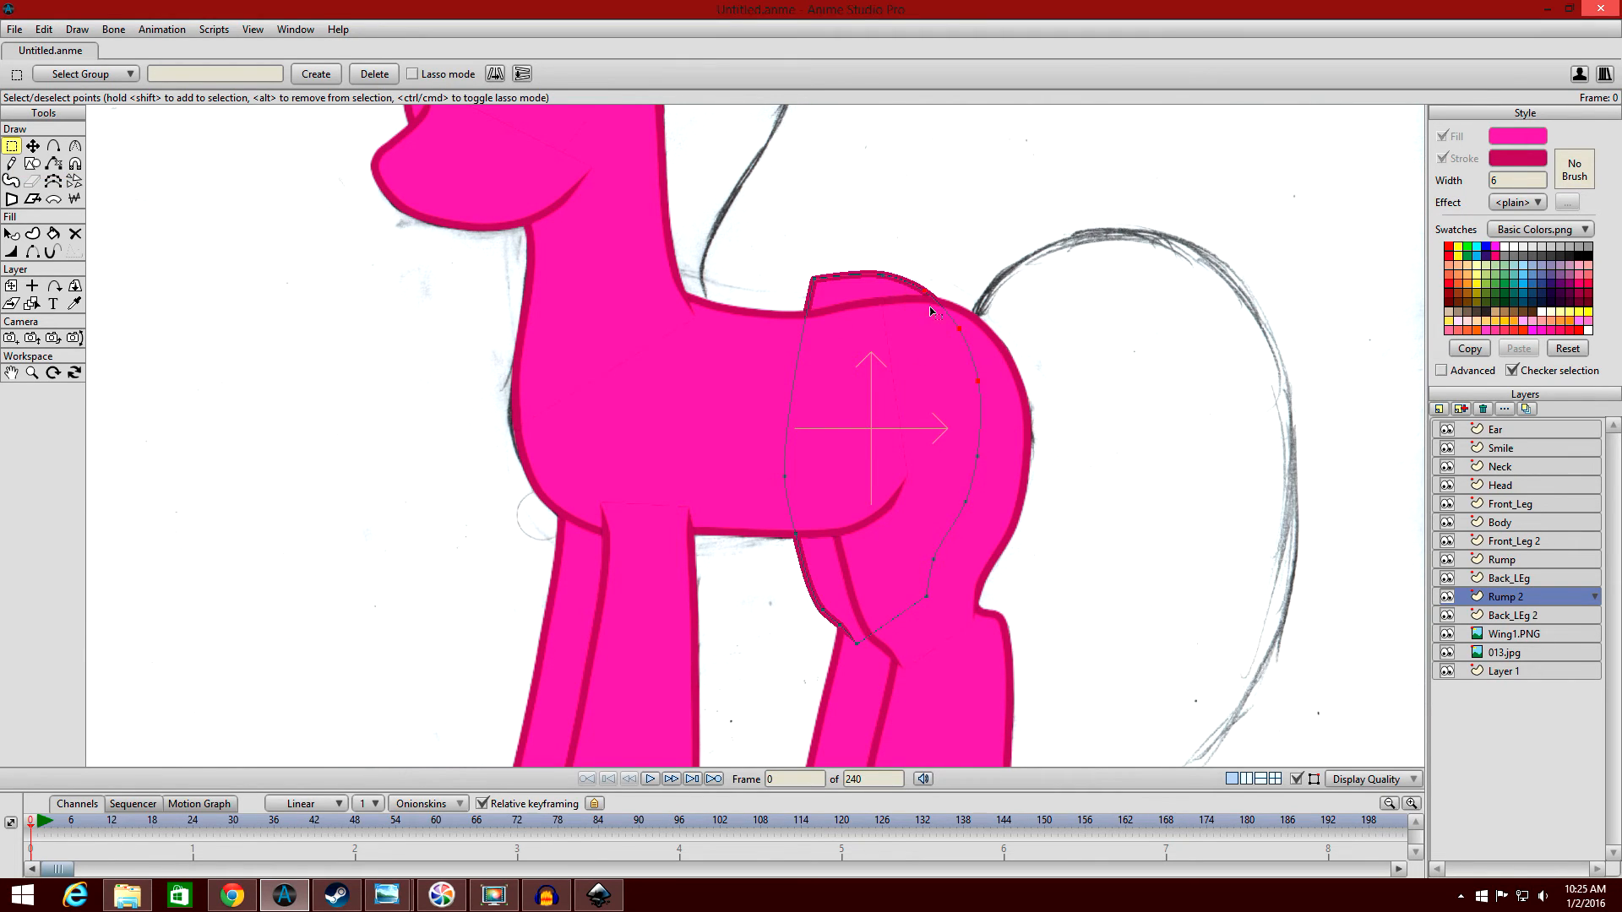
pyautogui.click(43, 29)
pyautogui.click(91, 156)
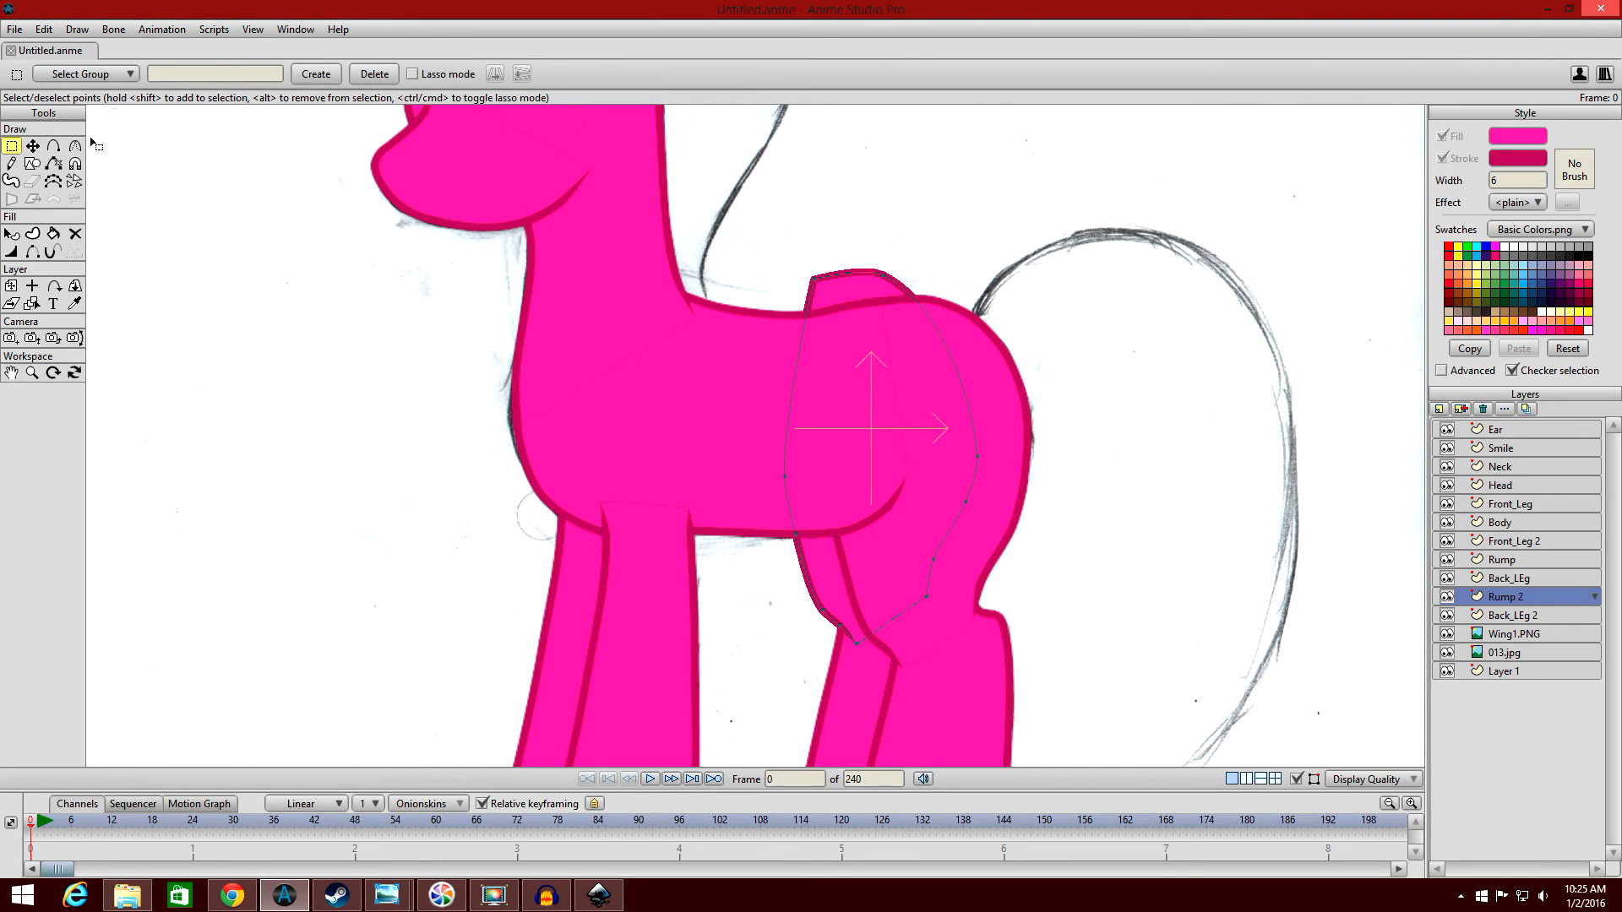
# Lower the remaining top points of the Rump 2 shape so that its upper edge lies hidden behind the body.
pyautogui.click(32, 145)
pyautogui.moveTo(824, 313); pyautogui.dragTo(919, 413)
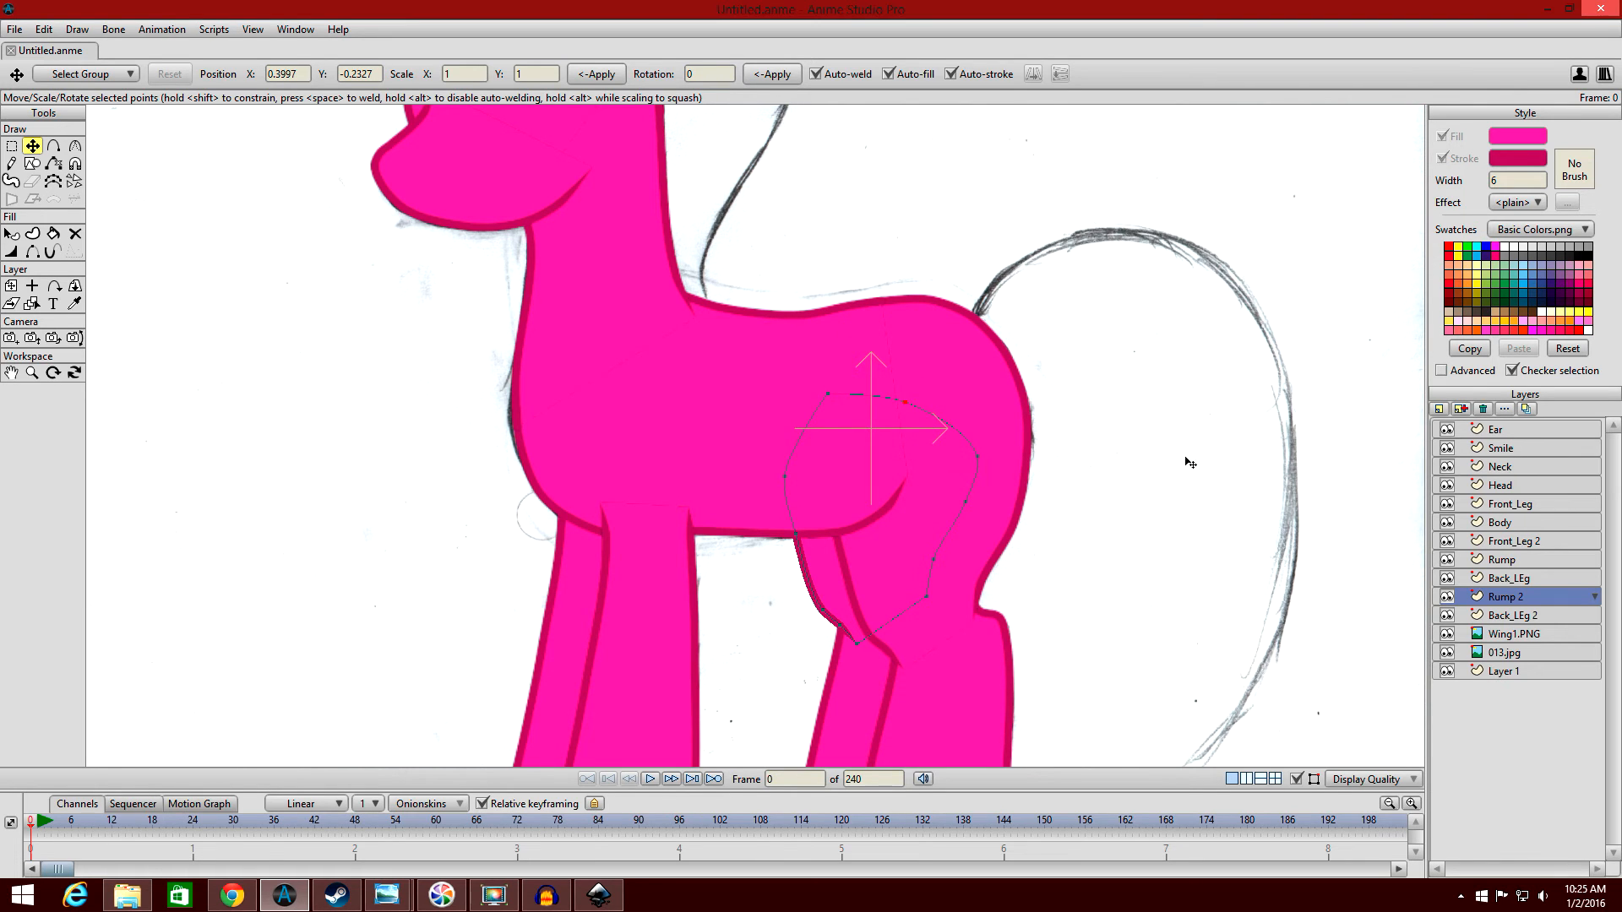
pyautogui.click(11, 234)
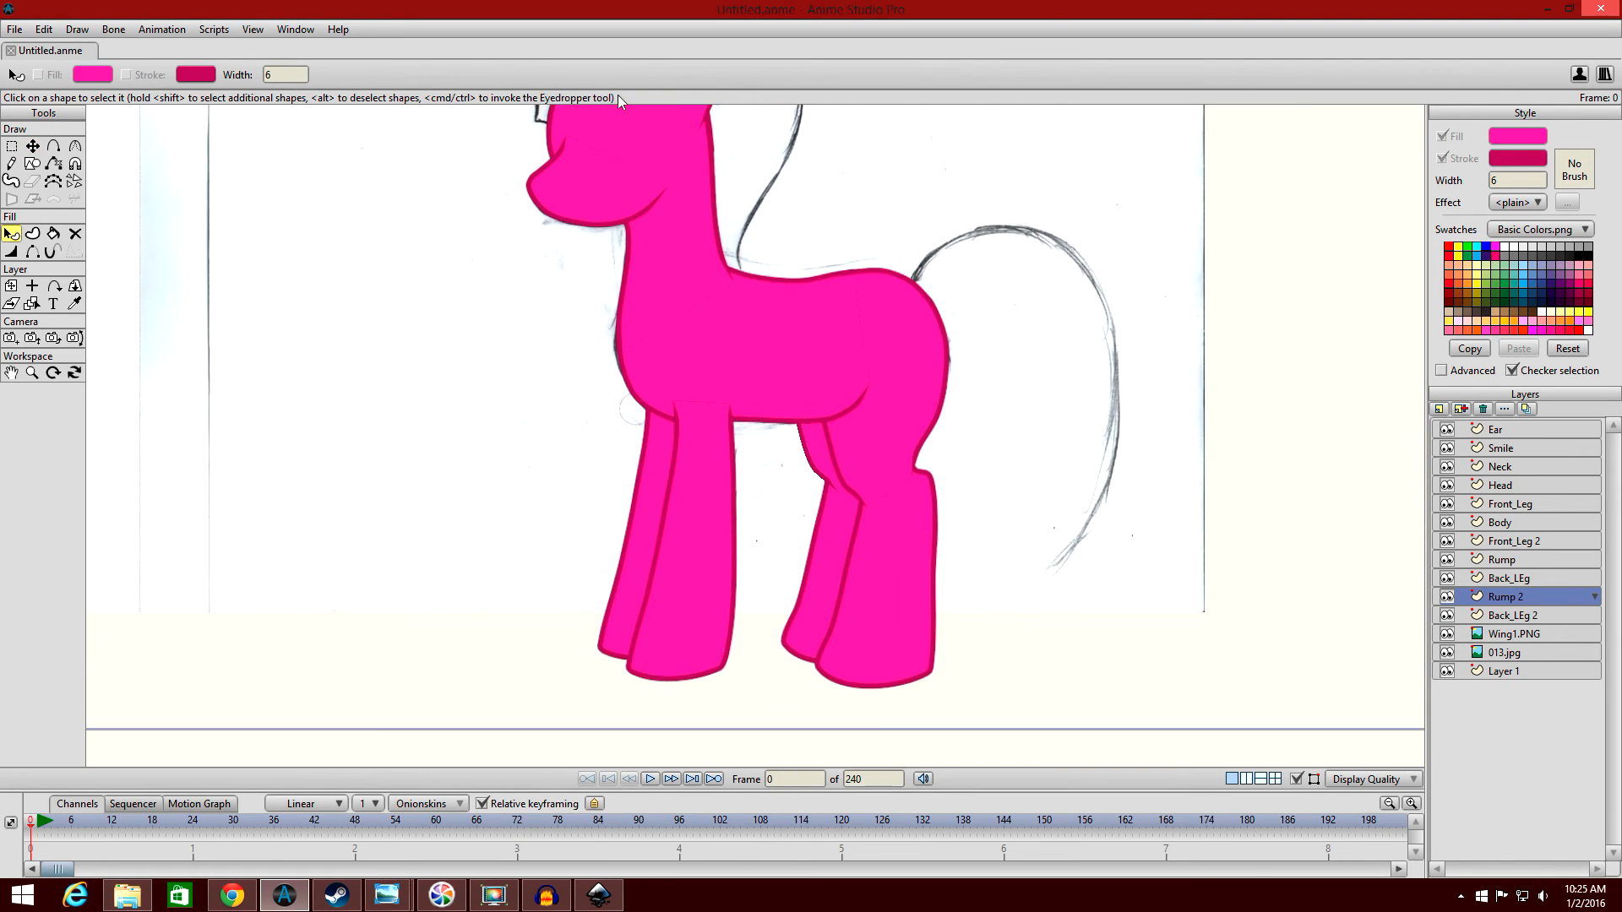
# Duplicate the Ear layer as Ear 2 and place the copy between Head and Front_Leg.
pyautogui.scroll(-5, 702, 174)
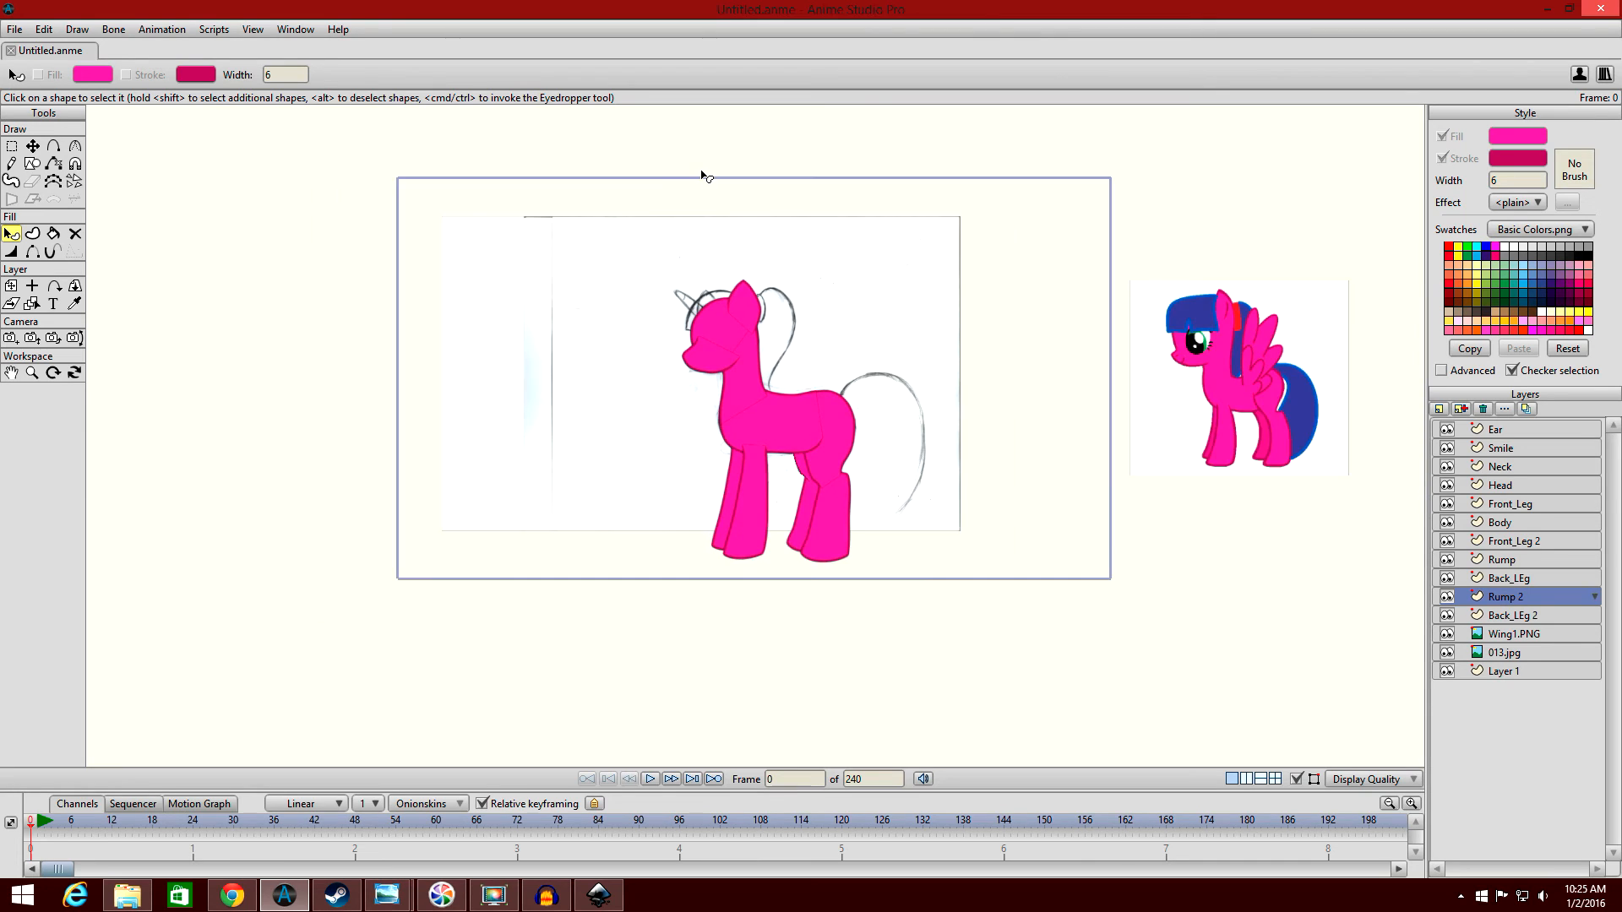
pyautogui.scroll(2, 799, 377)
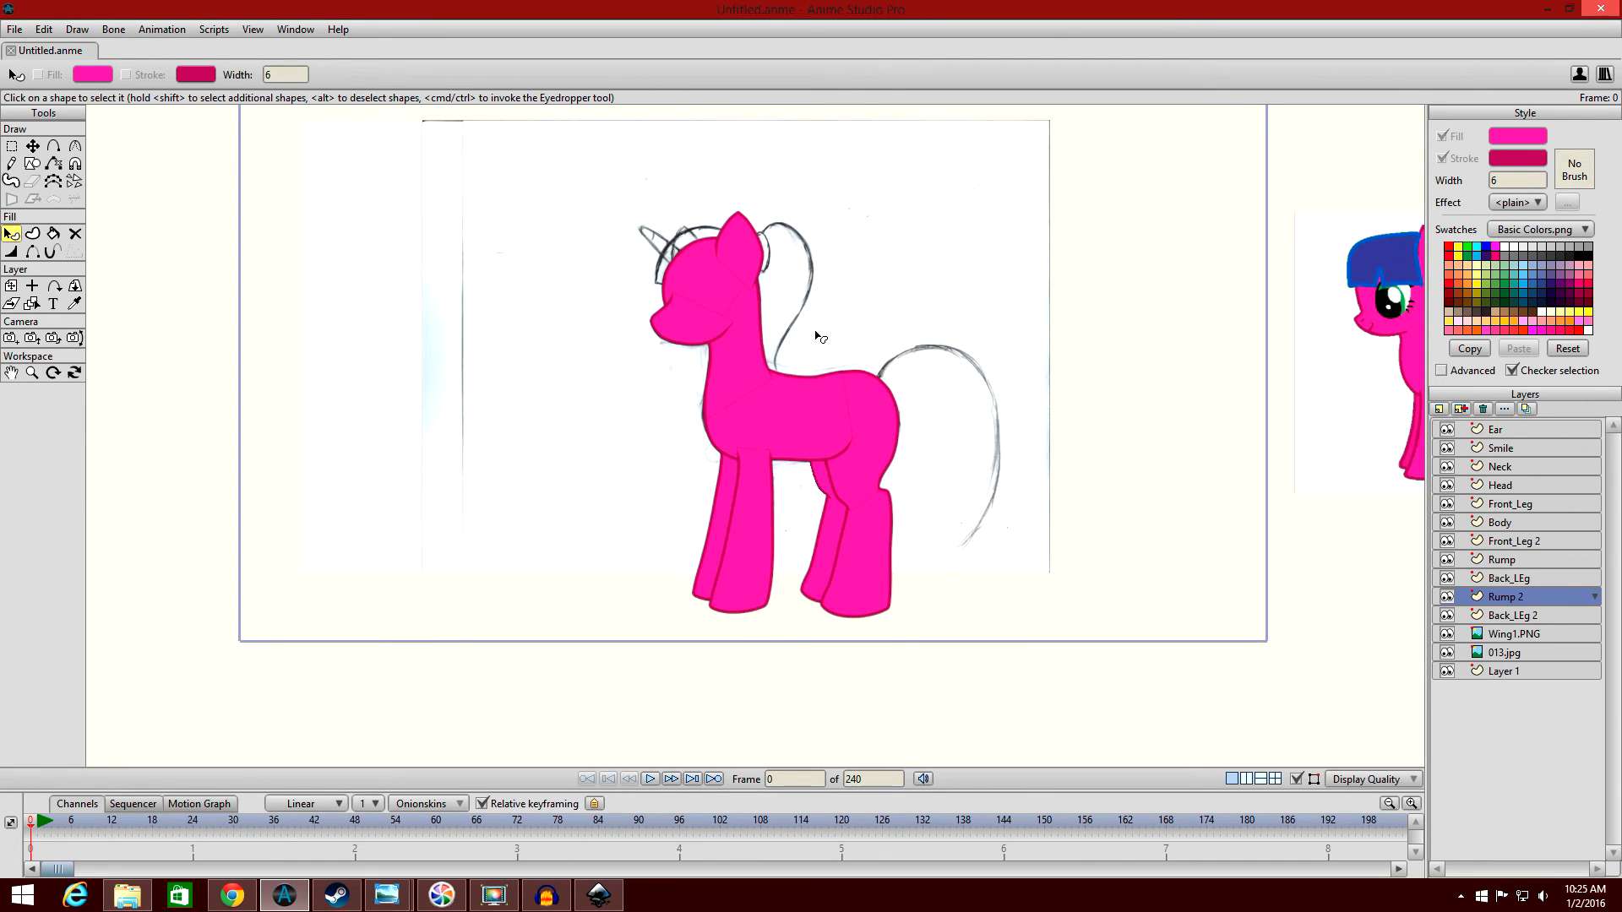
pyautogui.moveTo(834, 336); pyautogui.dragTo(889, 382)
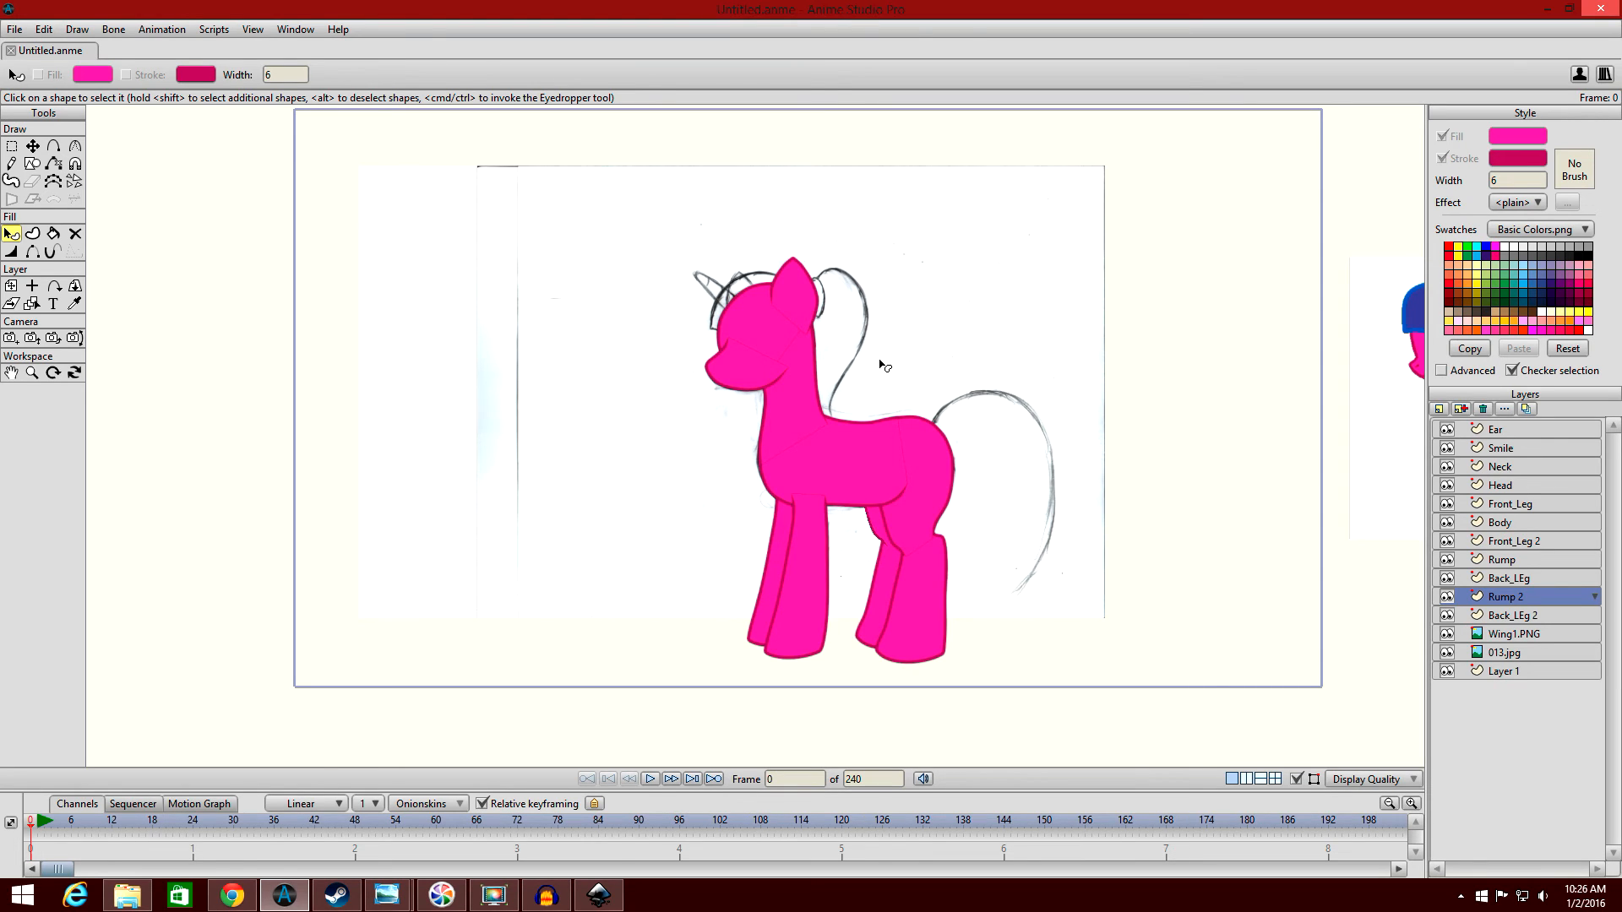
pyautogui.scroll(5, 952, 214)
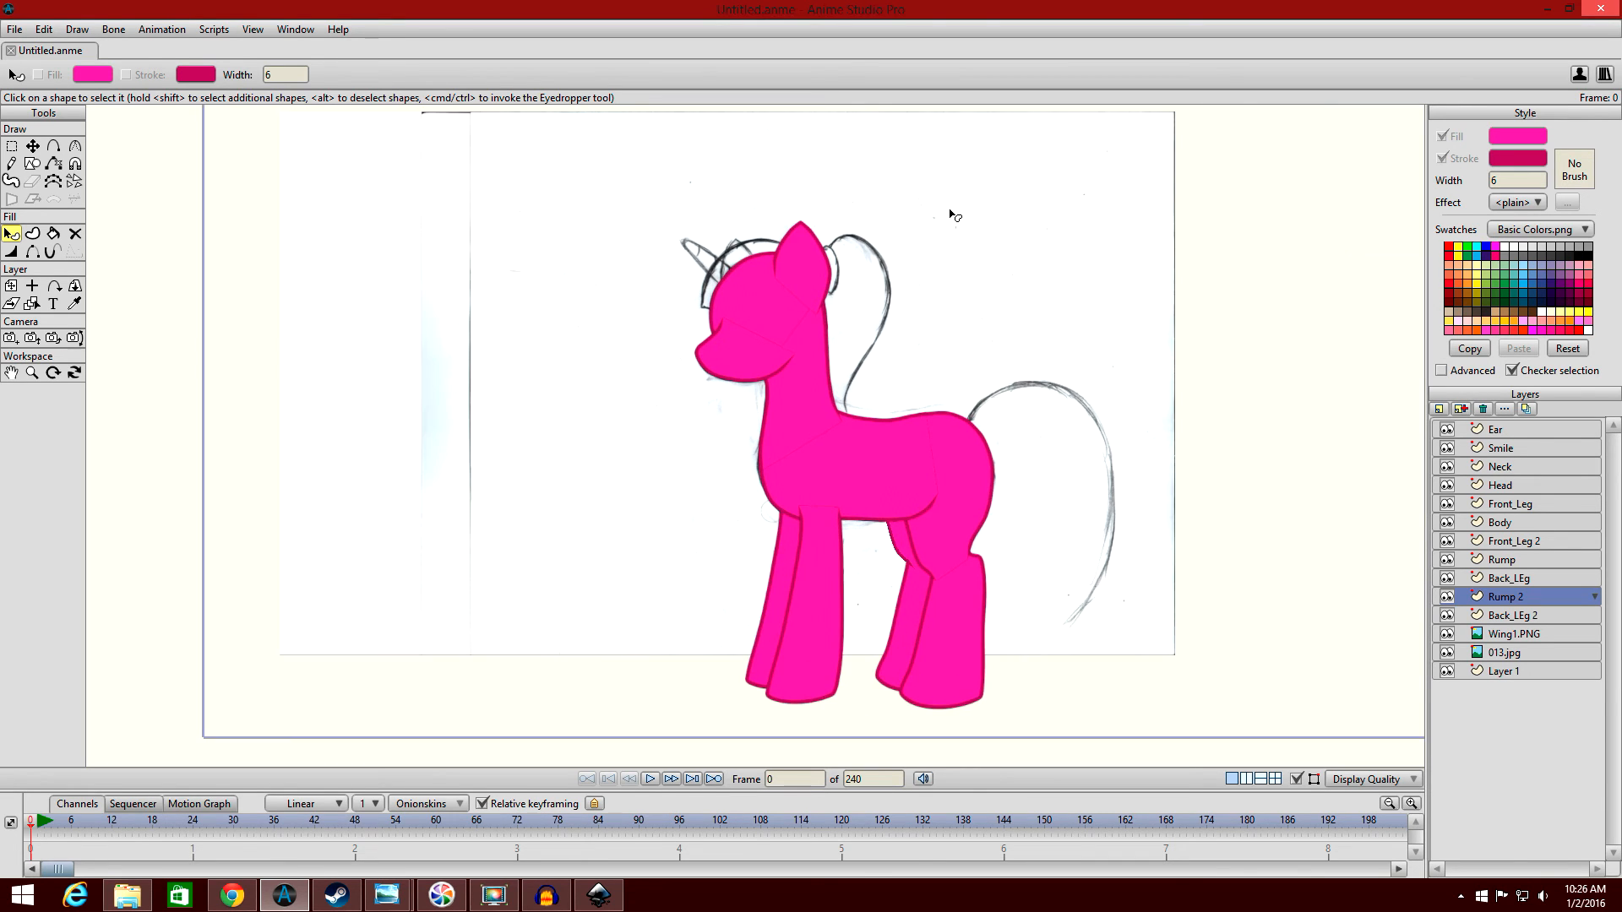
pyautogui.click(1524, 431)
pyautogui.click(1439, 409)
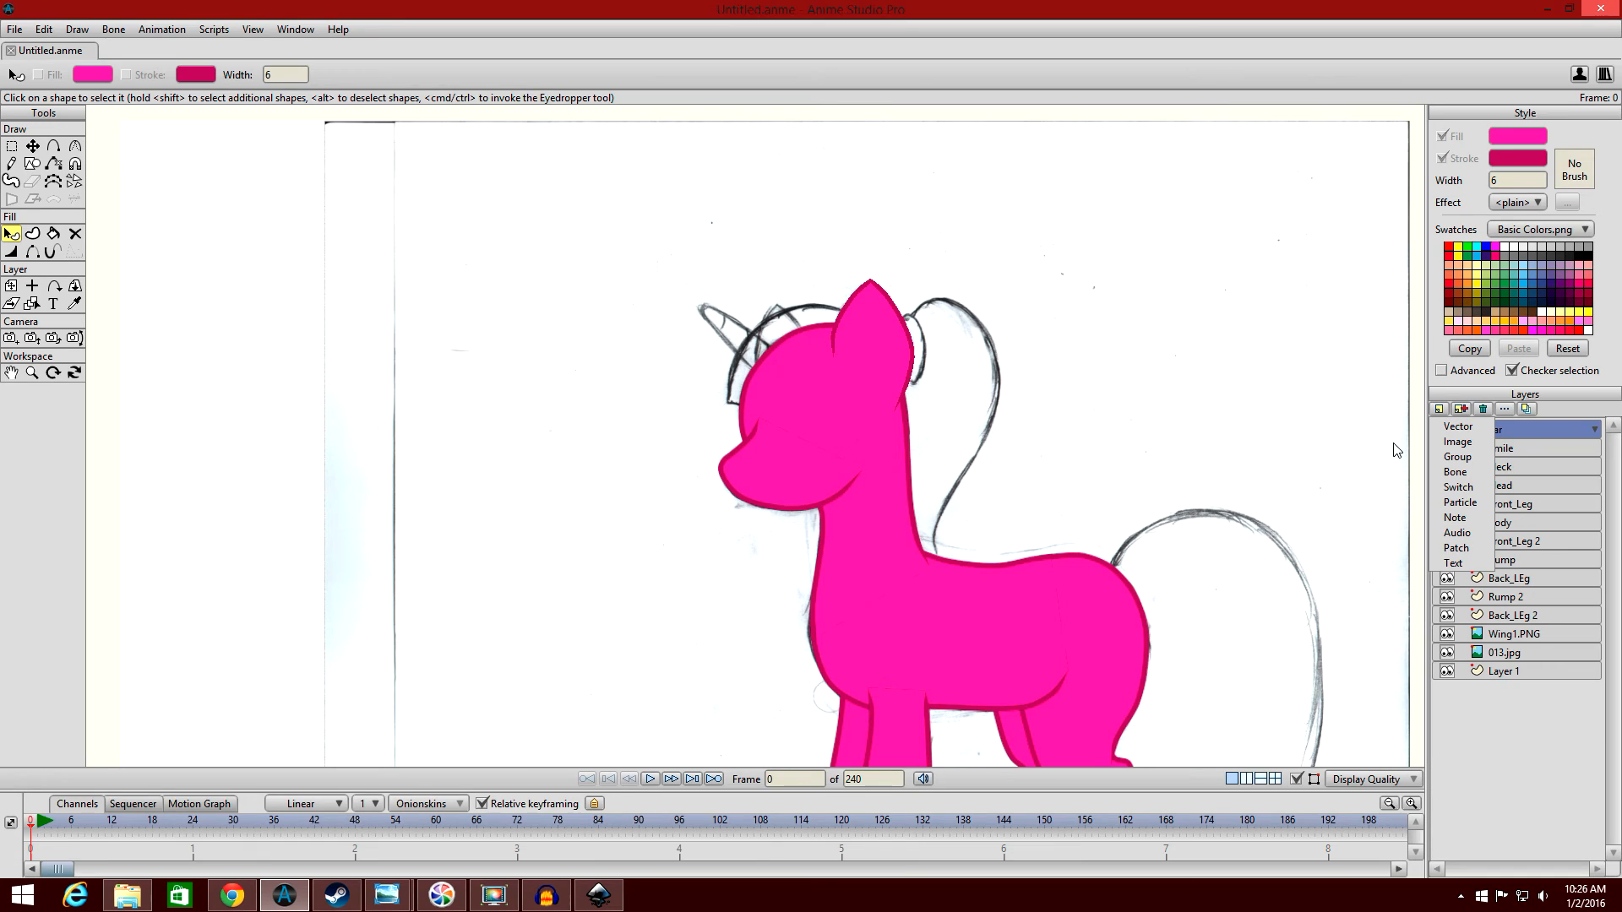
pyautogui.click(1461, 409)
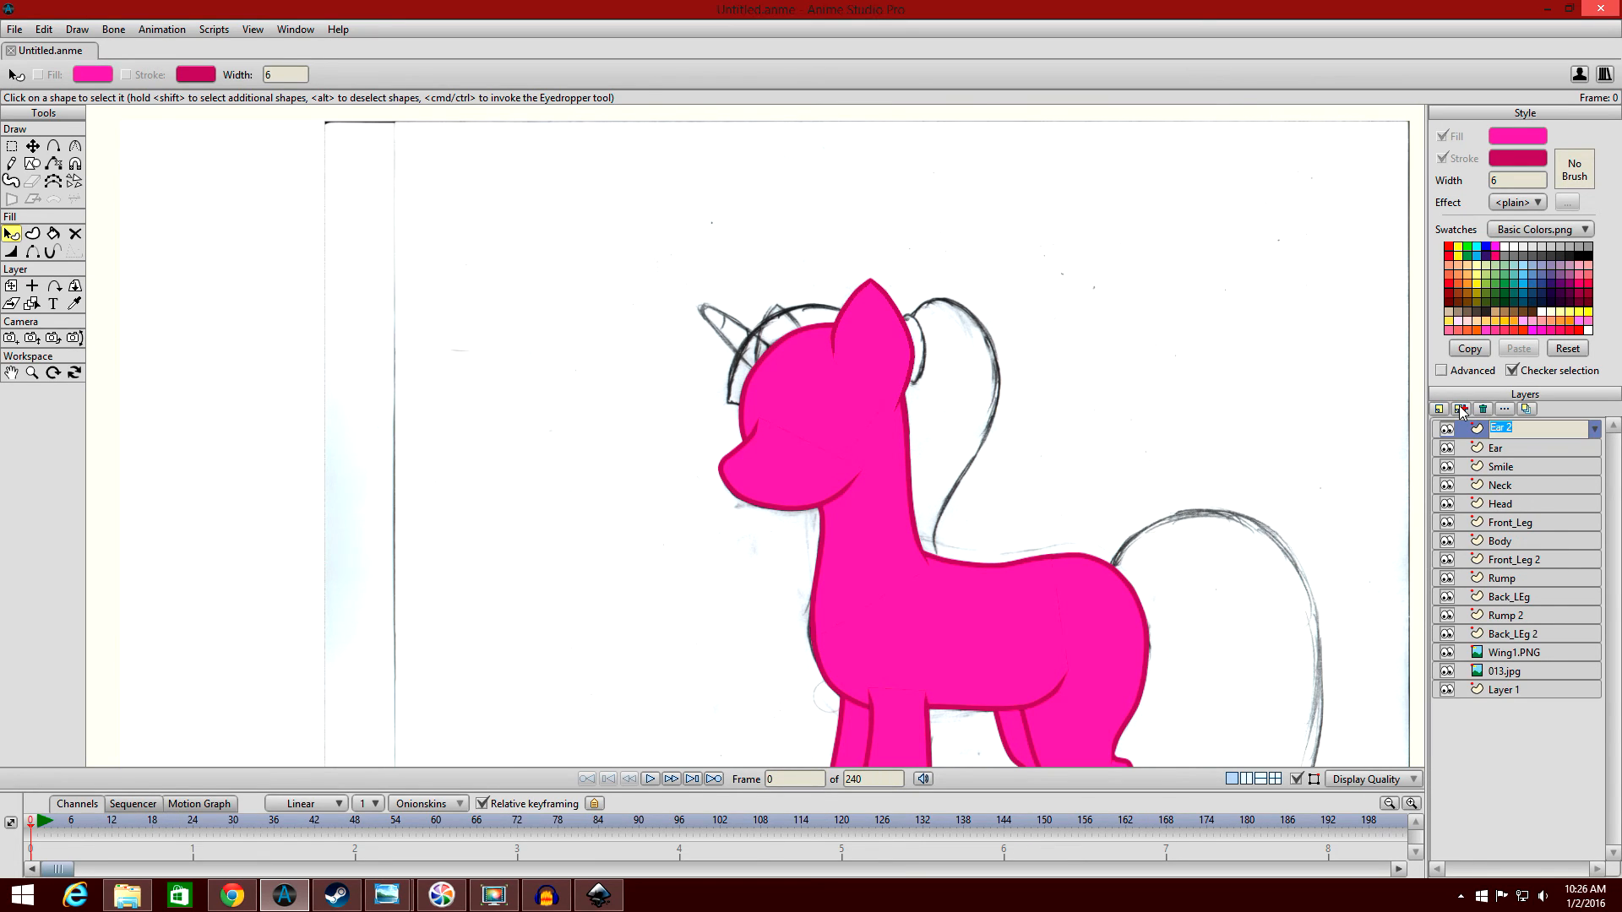
pyautogui.press('Return')
pyautogui.moveTo(1527, 431); pyautogui.dragTo(1529, 505)
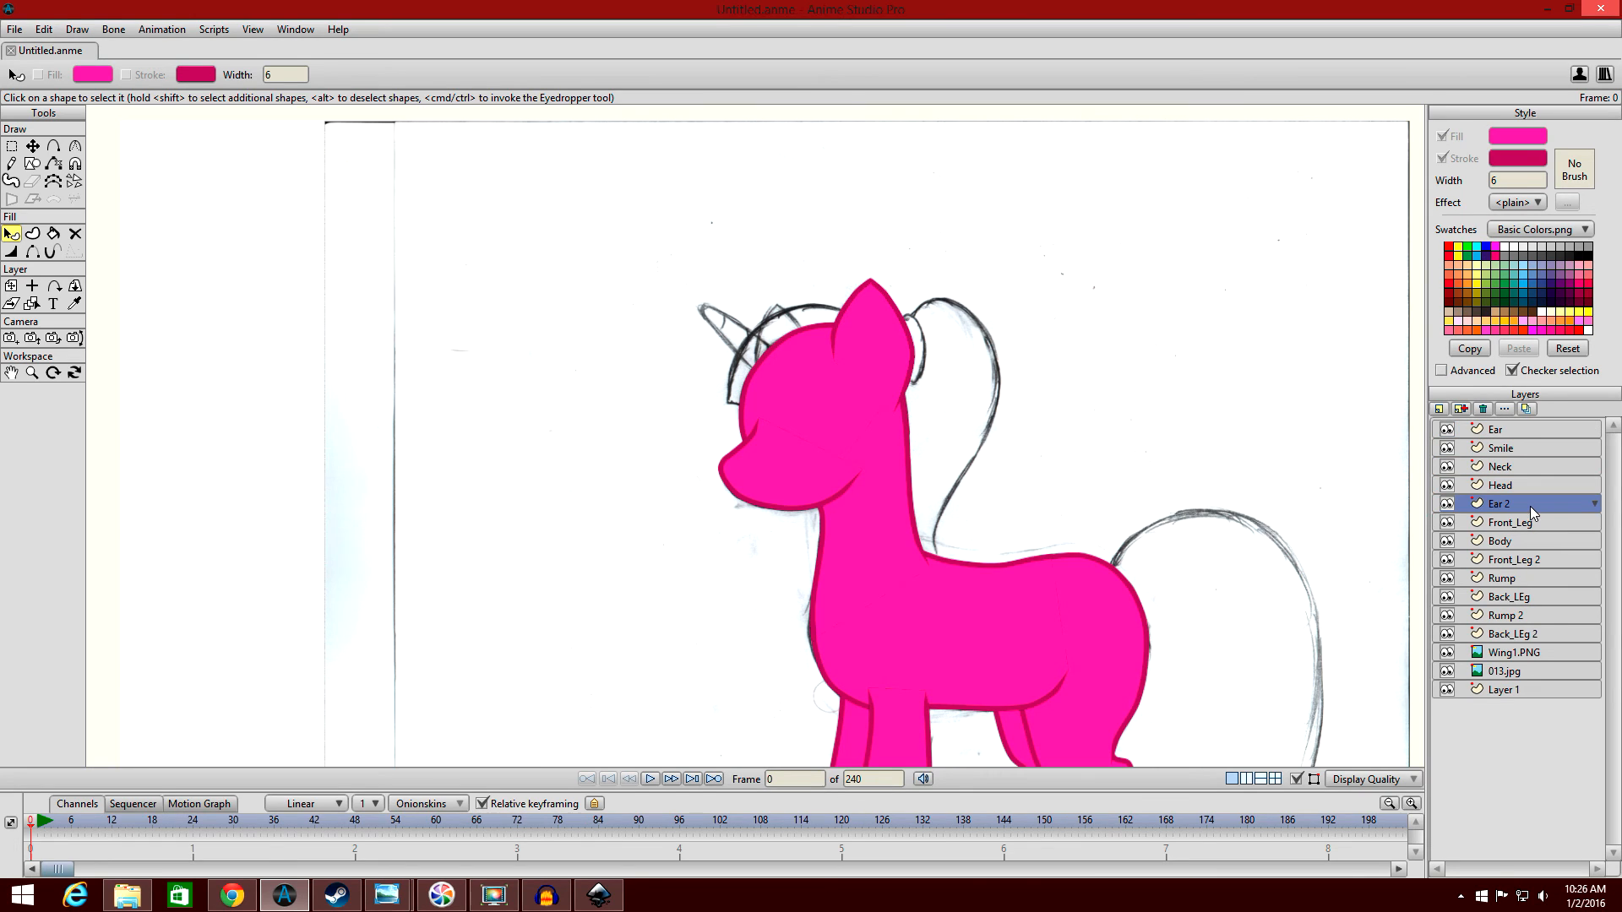
# Set the Ear 2 layer's origin mid-ear at about X -0.0570, Y 0.3690, and fit the layer over the sketched far ear.
pyautogui.click(32, 285)
pyautogui.click(870, 338)
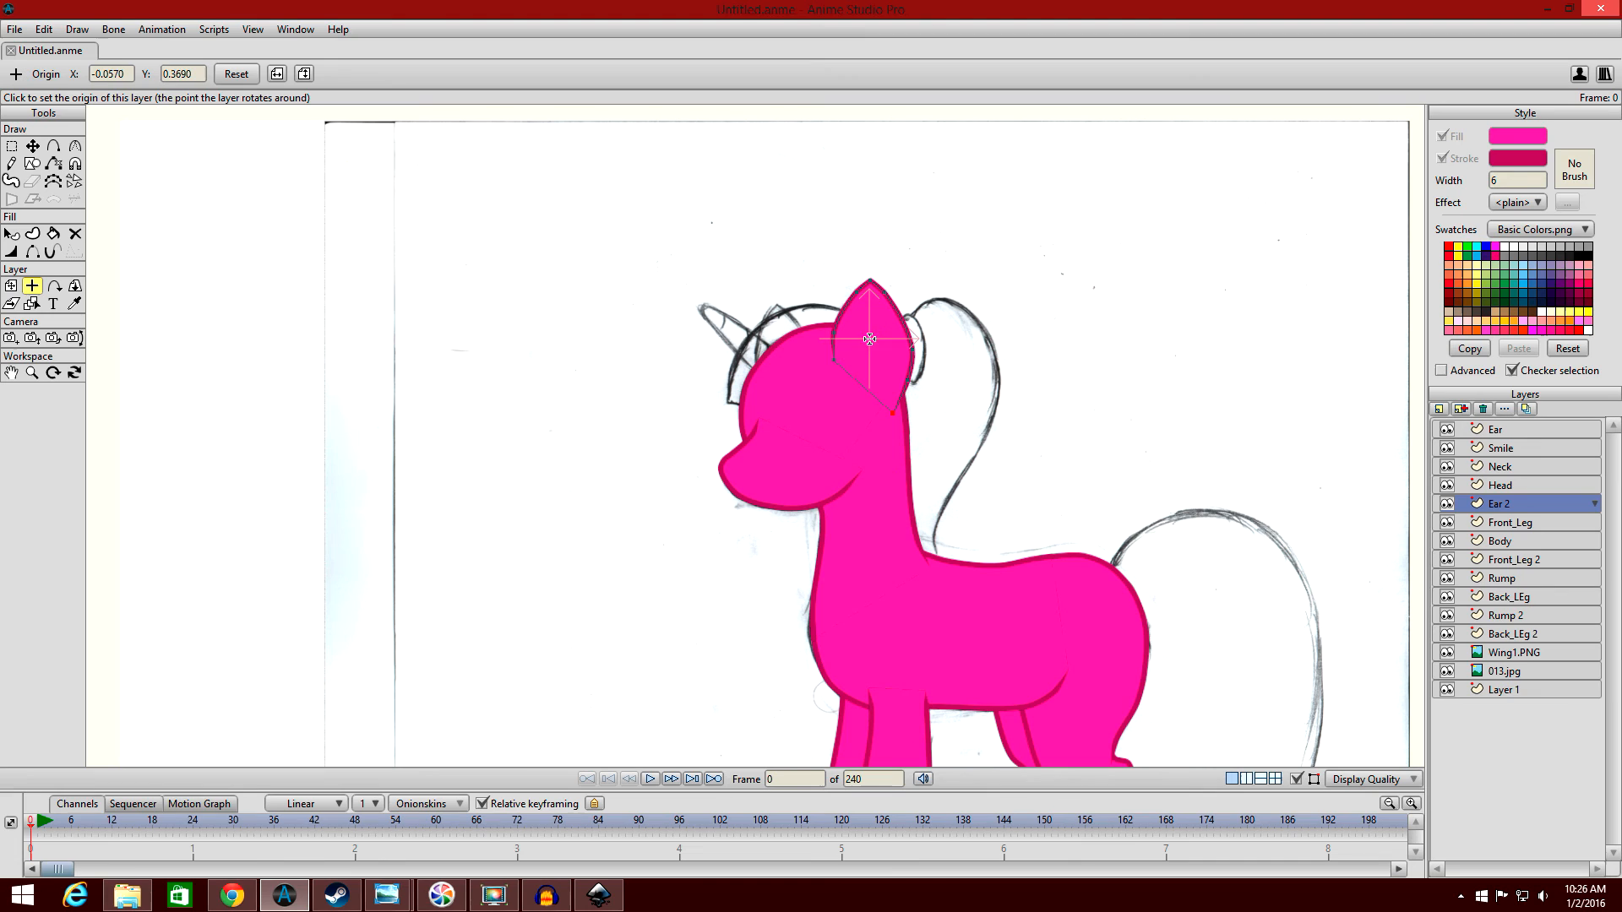
pyautogui.click(11, 285)
pyautogui.moveTo(895, 338); pyautogui.dragTo(791, 376)
pyautogui.moveTo(839, 300); pyautogui.dragTo(806, 364)
pyautogui.click(11, 234)
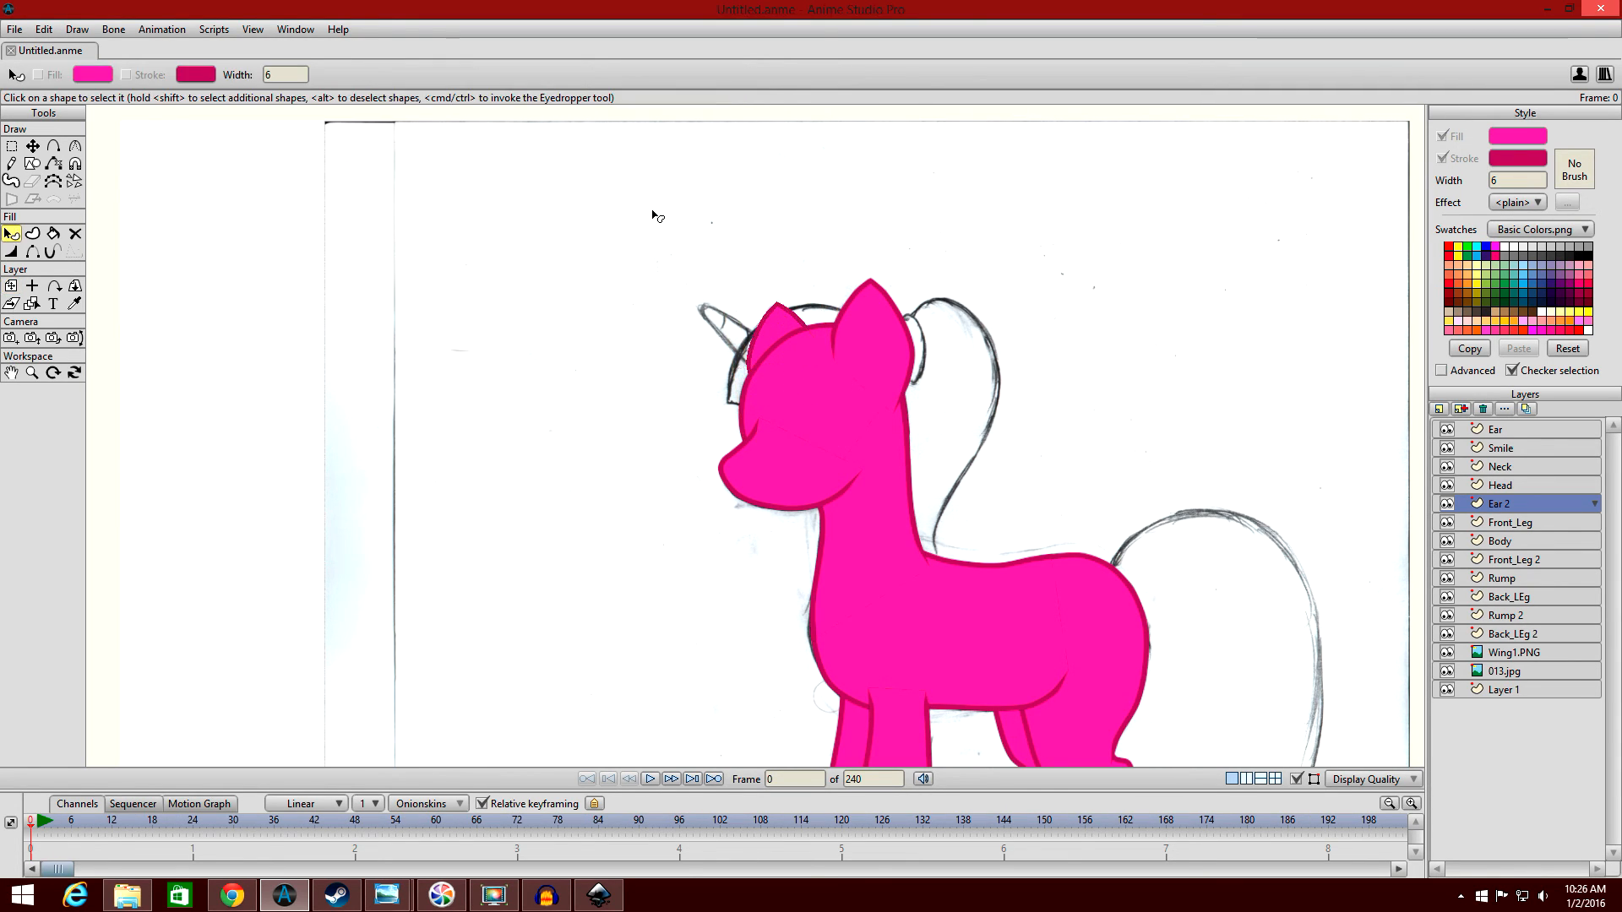
# Examine the whole pony and toggle the Ear layer's visibility off and on, leaving it shown.
pyautogui.scroll(-3, 656, 211)
pyautogui.scroll(-1, 743, 238)
pyautogui.scroll(3, 749, 239)
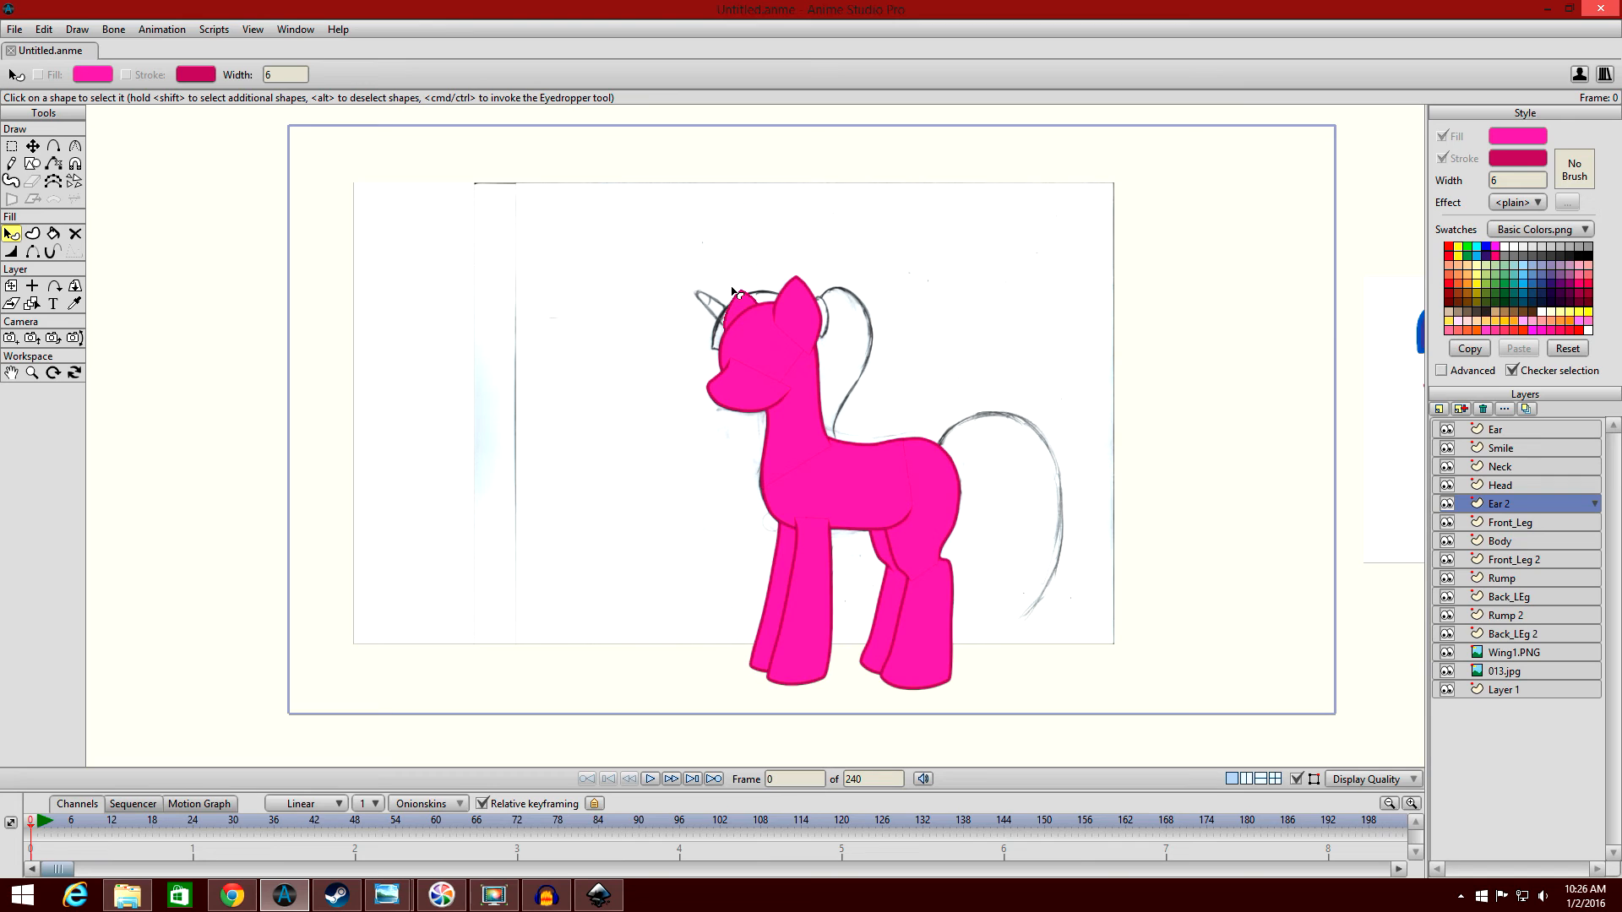
pyautogui.scroll(-2, 861, 424)
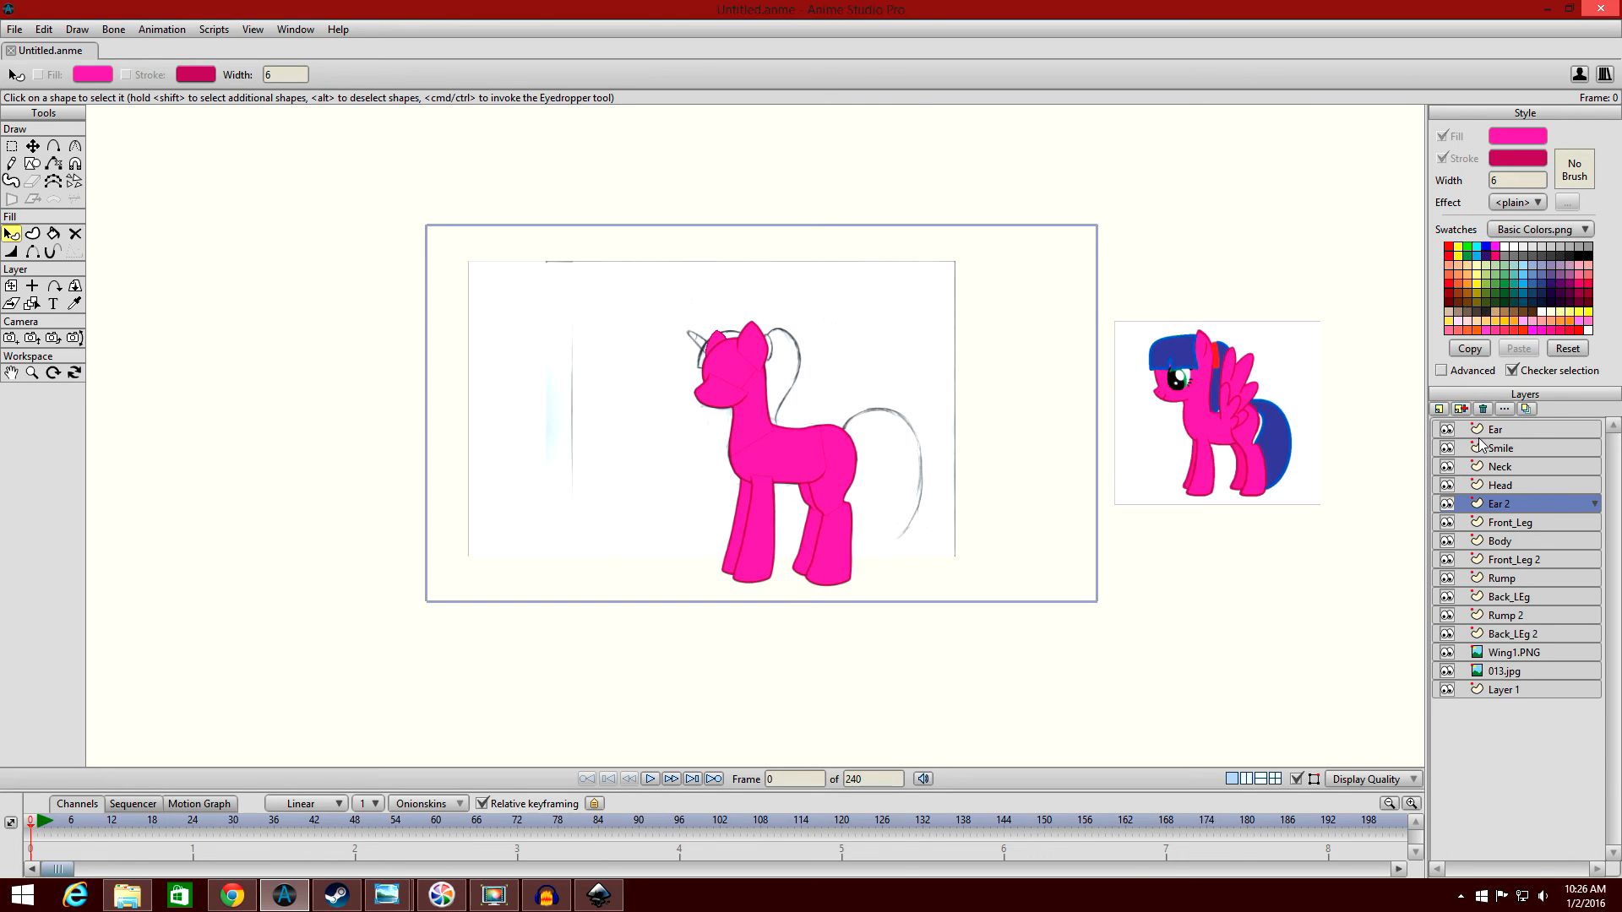
pyautogui.click(1519, 430)
pyautogui.click(1446, 427)
pyautogui.click(1447, 426)
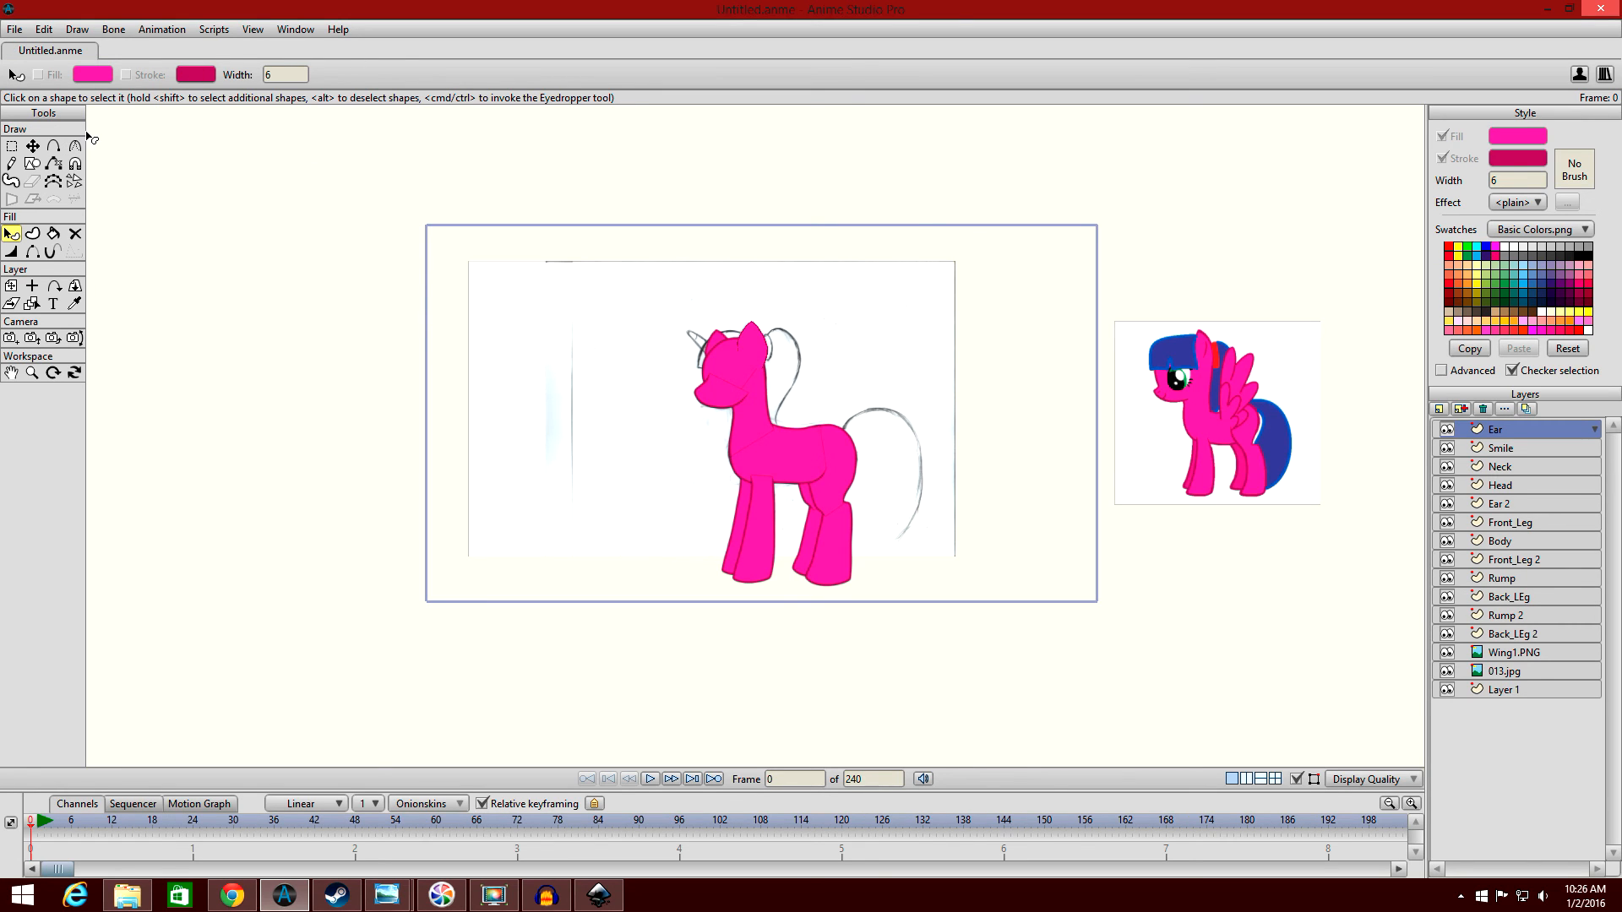
pyautogui.scroll(2, 435, 130)
pyautogui.click(34, 147)
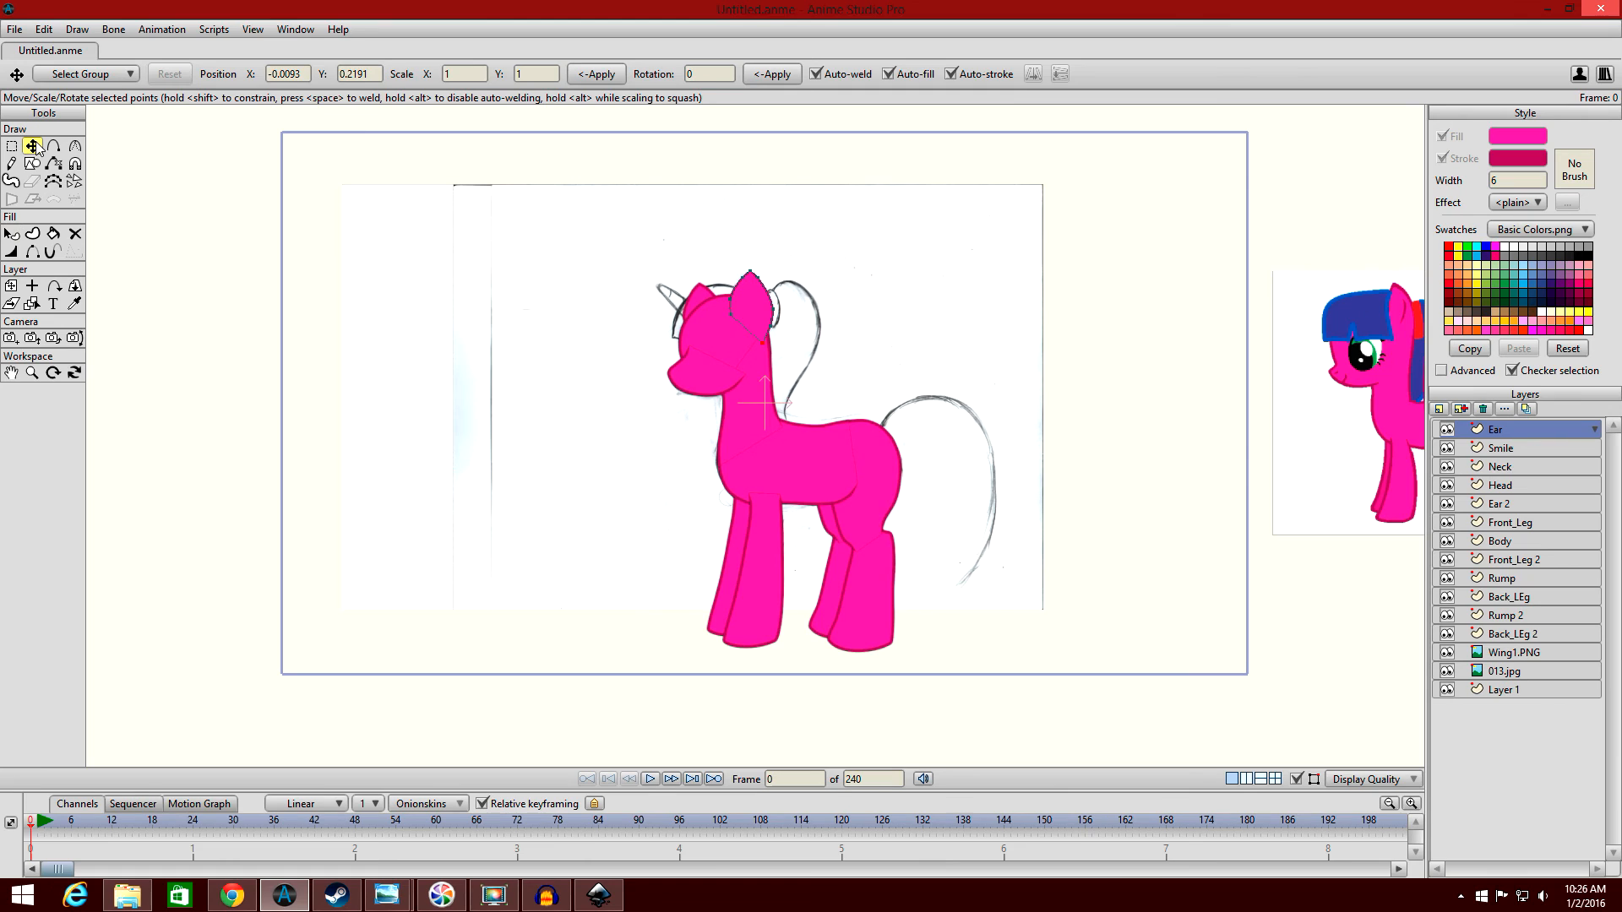
pyautogui.click(11, 147)
pyautogui.click(55, 147)
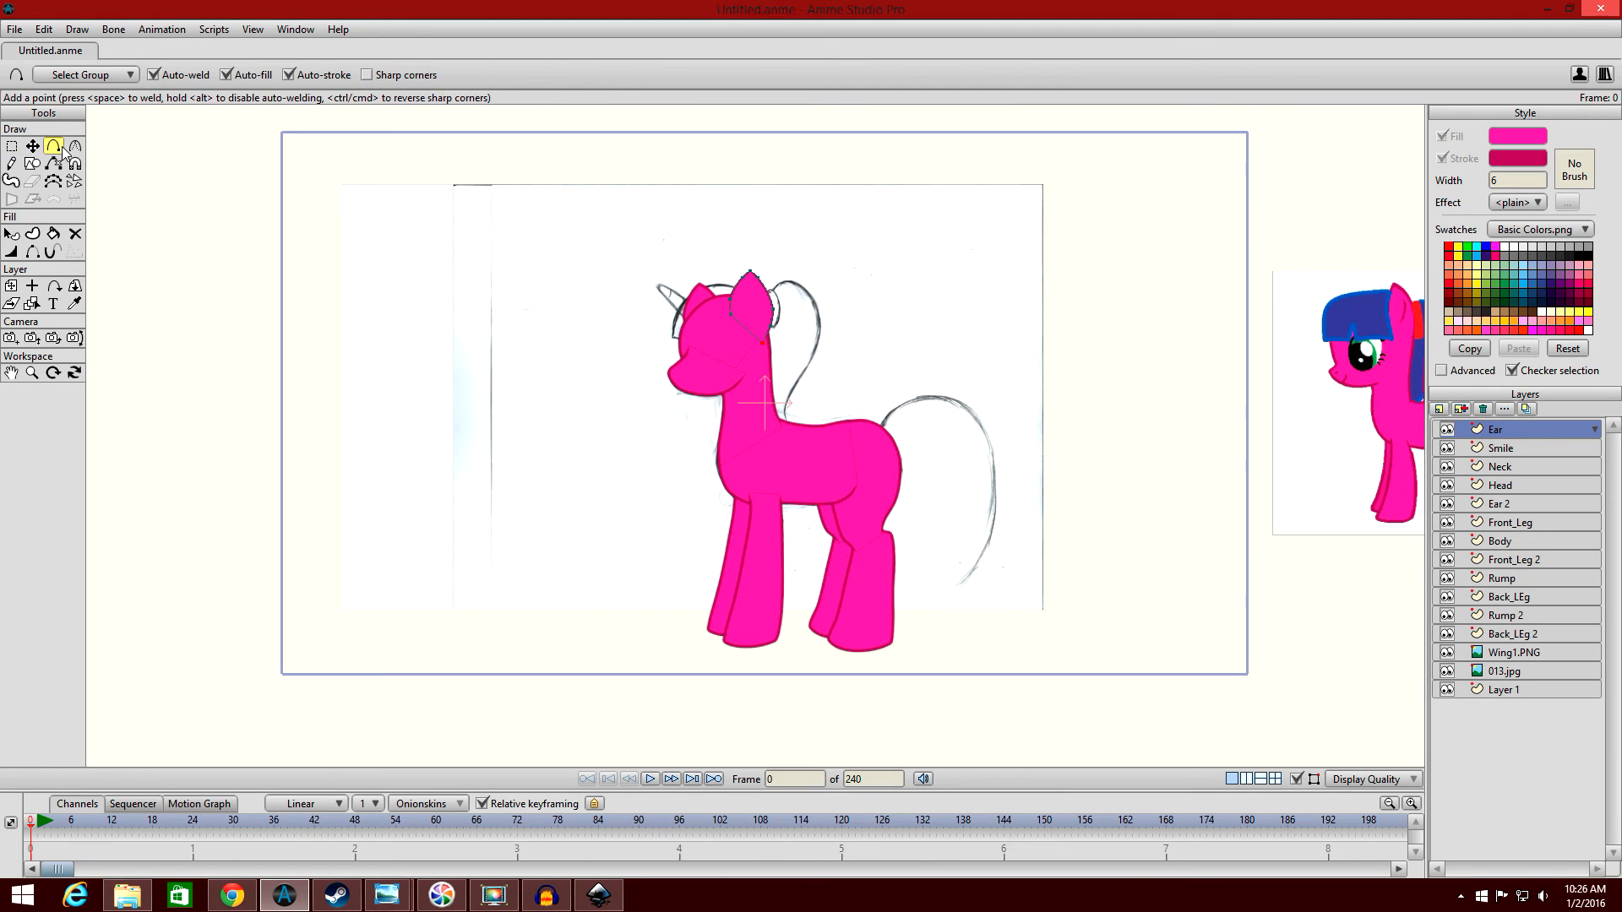
pyautogui.click(74, 148)
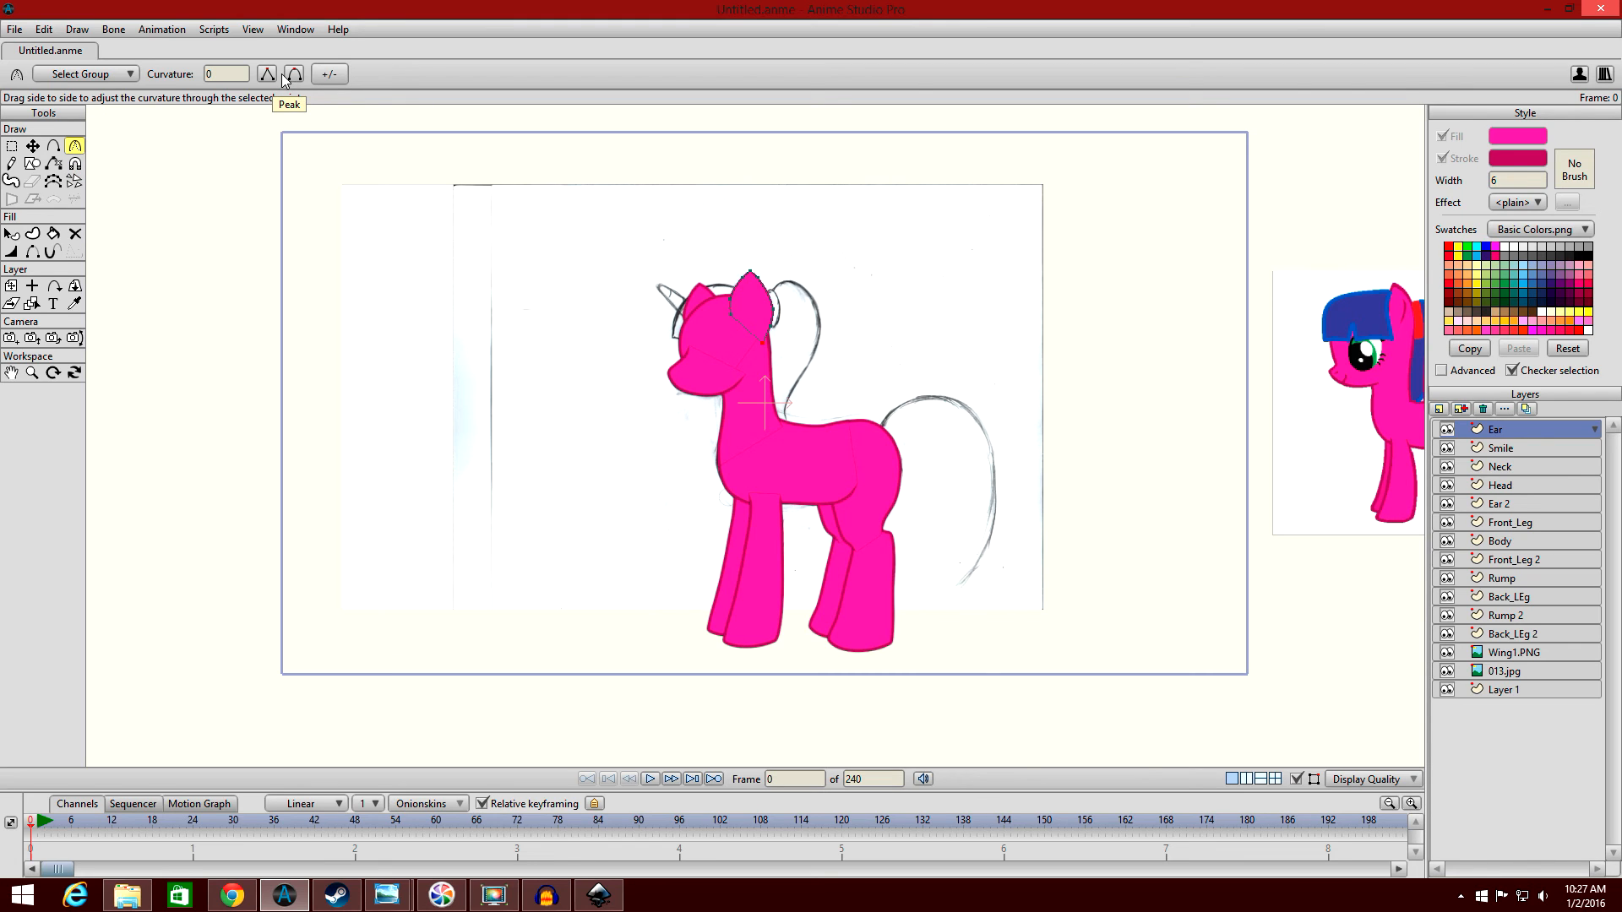
# Draw a filled, stroked rectangle on the Ear layer in the empty area in front of the pony's head.
pyautogui.scroll(6, 398, 274)
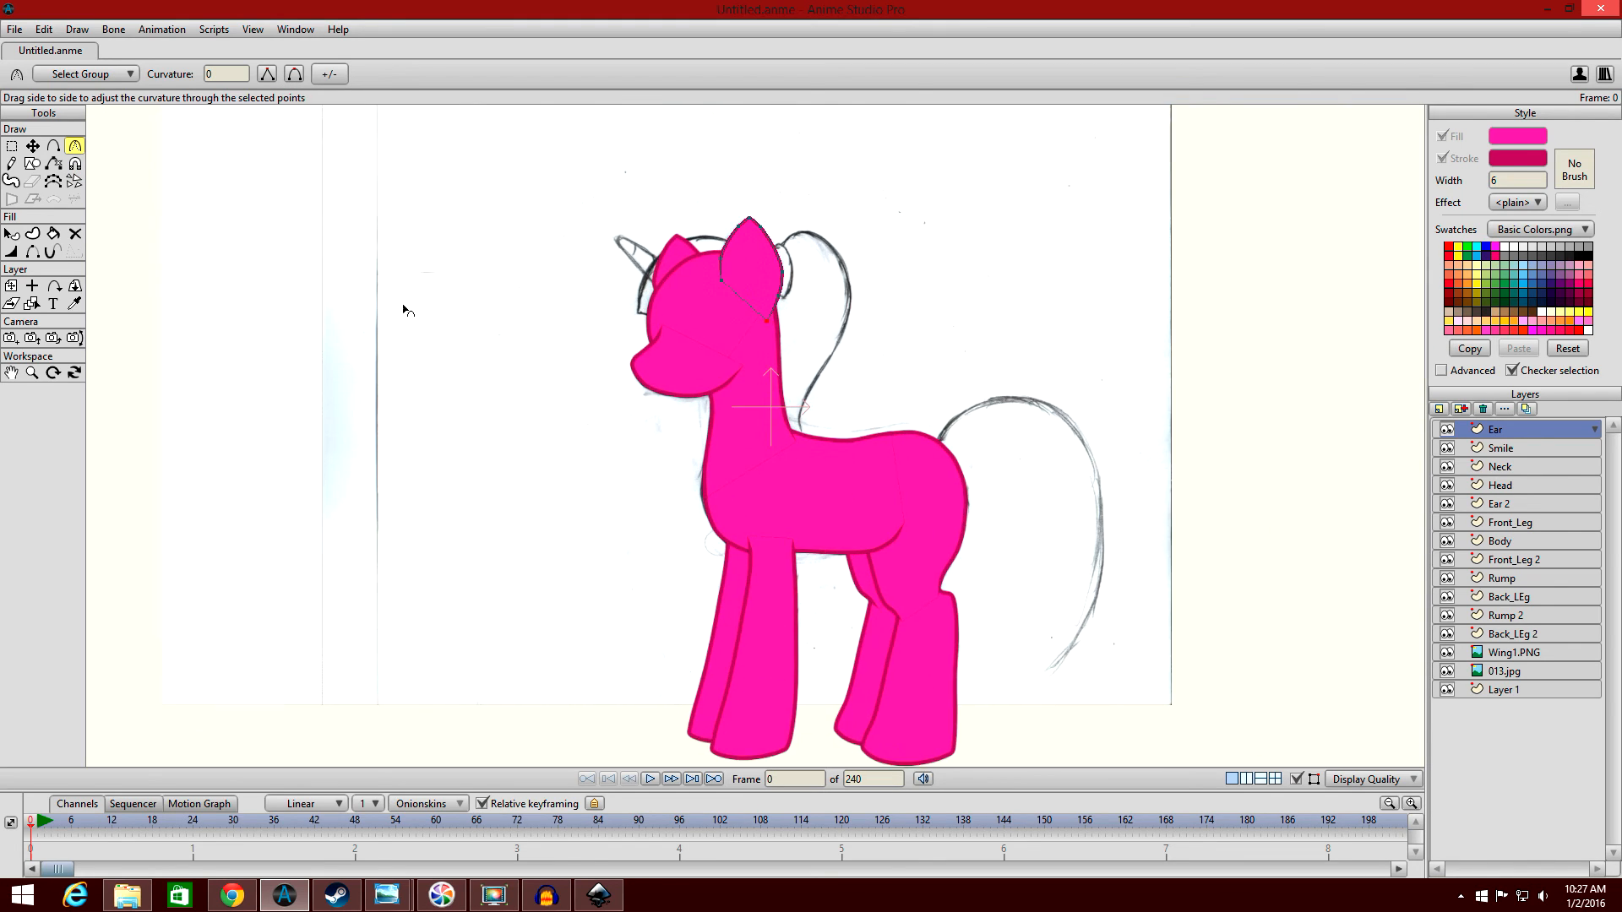
pyautogui.click(32, 163)
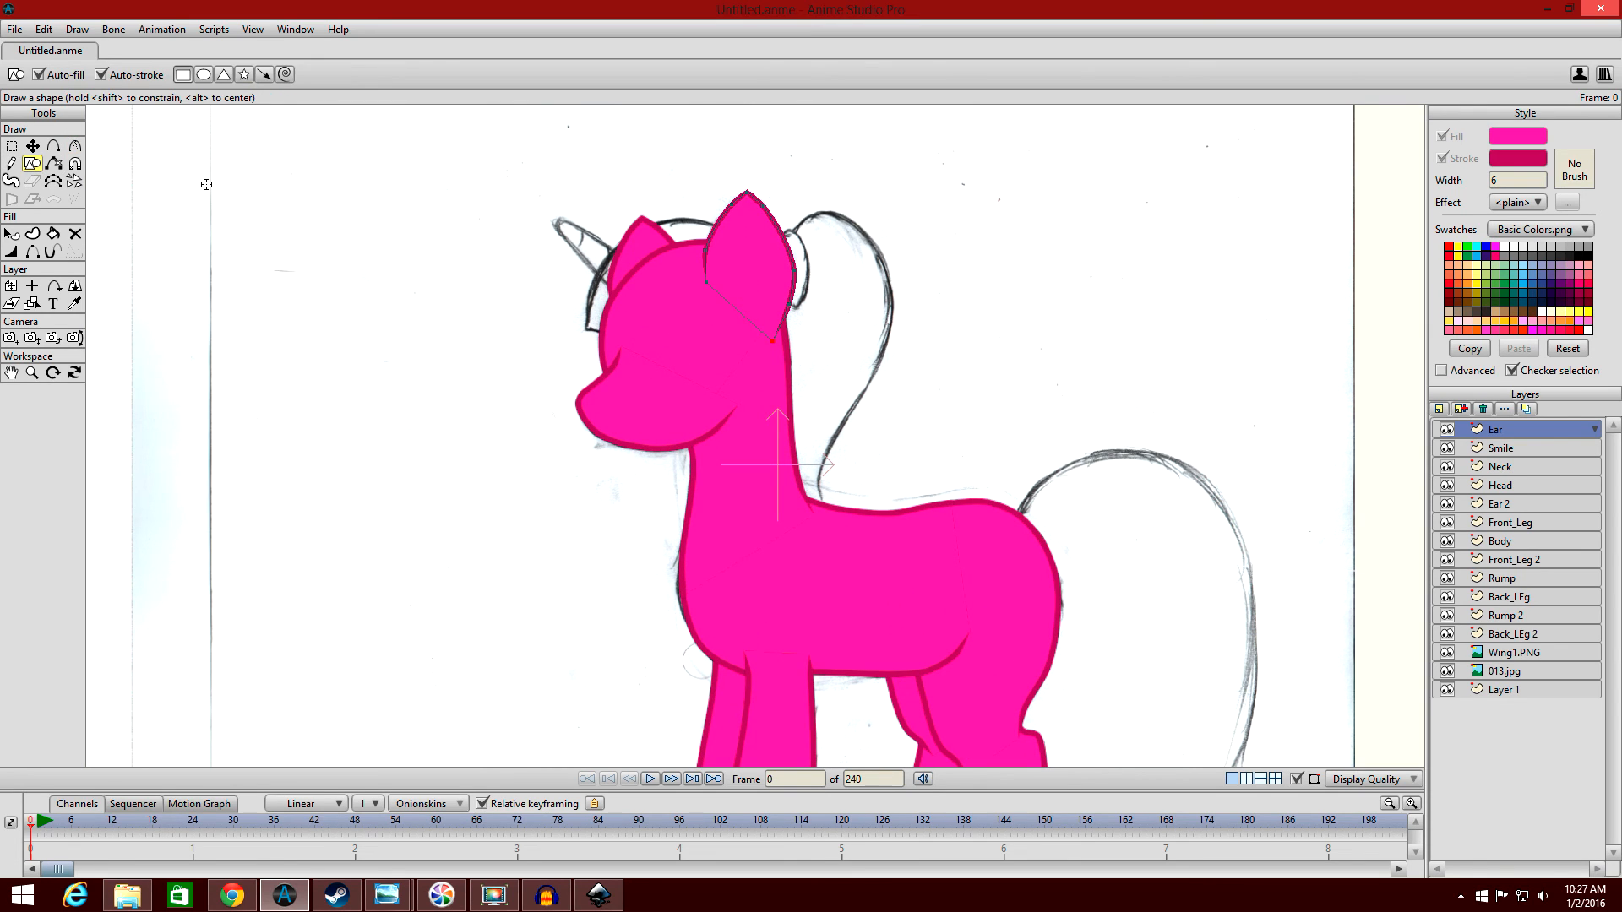
pyautogui.moveTo(210, 182); pyautogui.dragTo(384, 436)
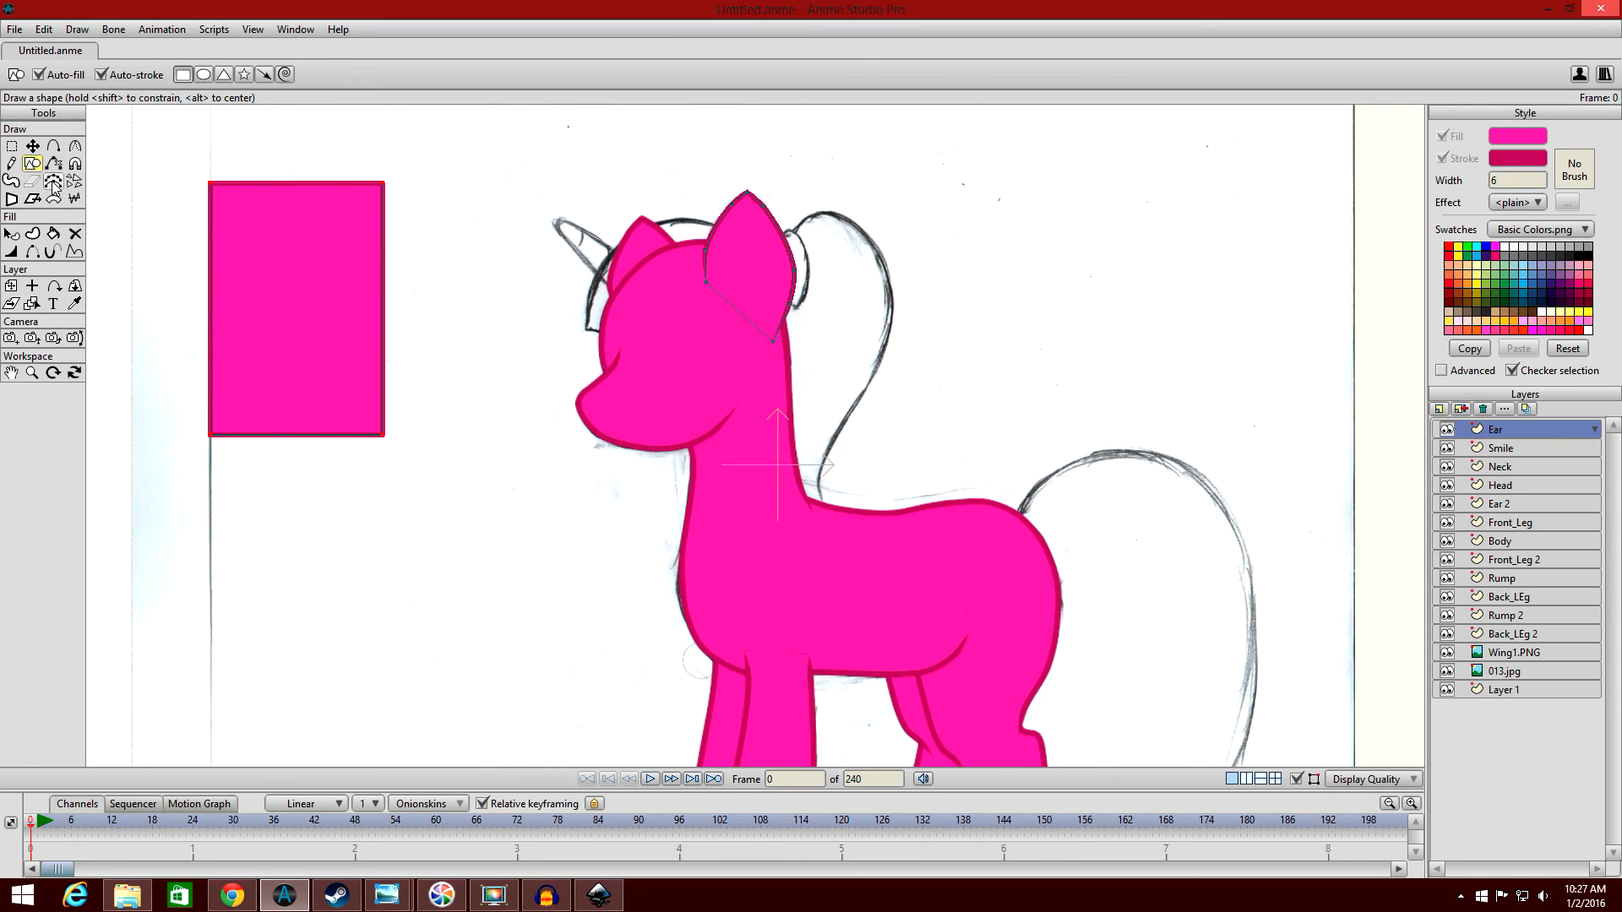
# Undo the rectangle drawn on the Ear layer and activate the Select Shape tool on the near ear.
pyautogui.hotkey('ctrl', 'z')
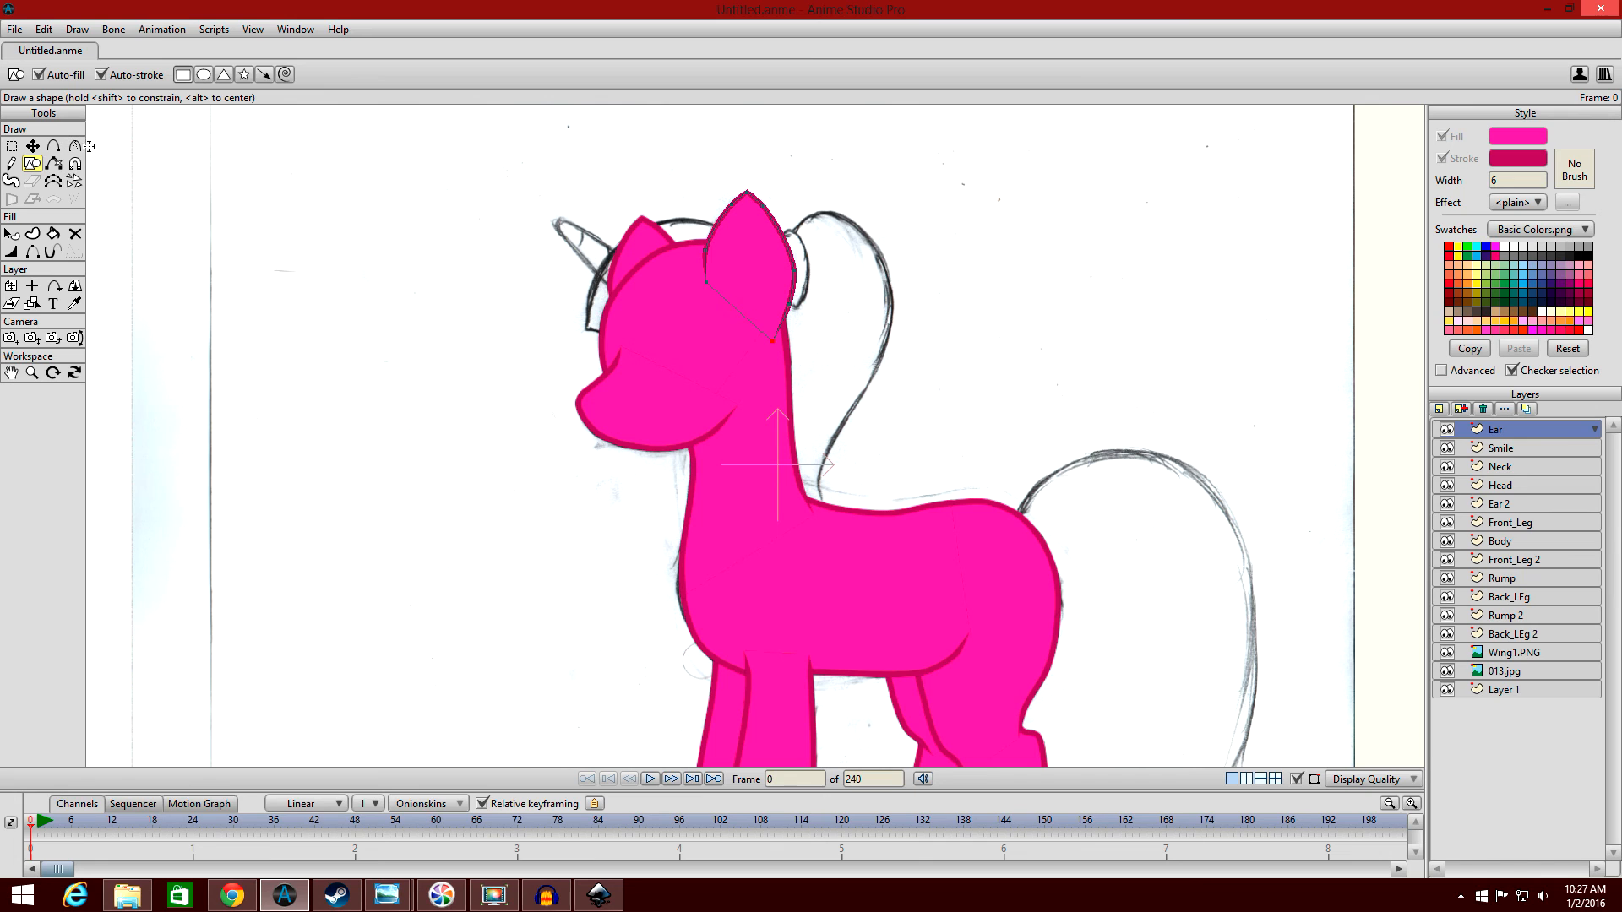
pyautogui.click(12, 233)
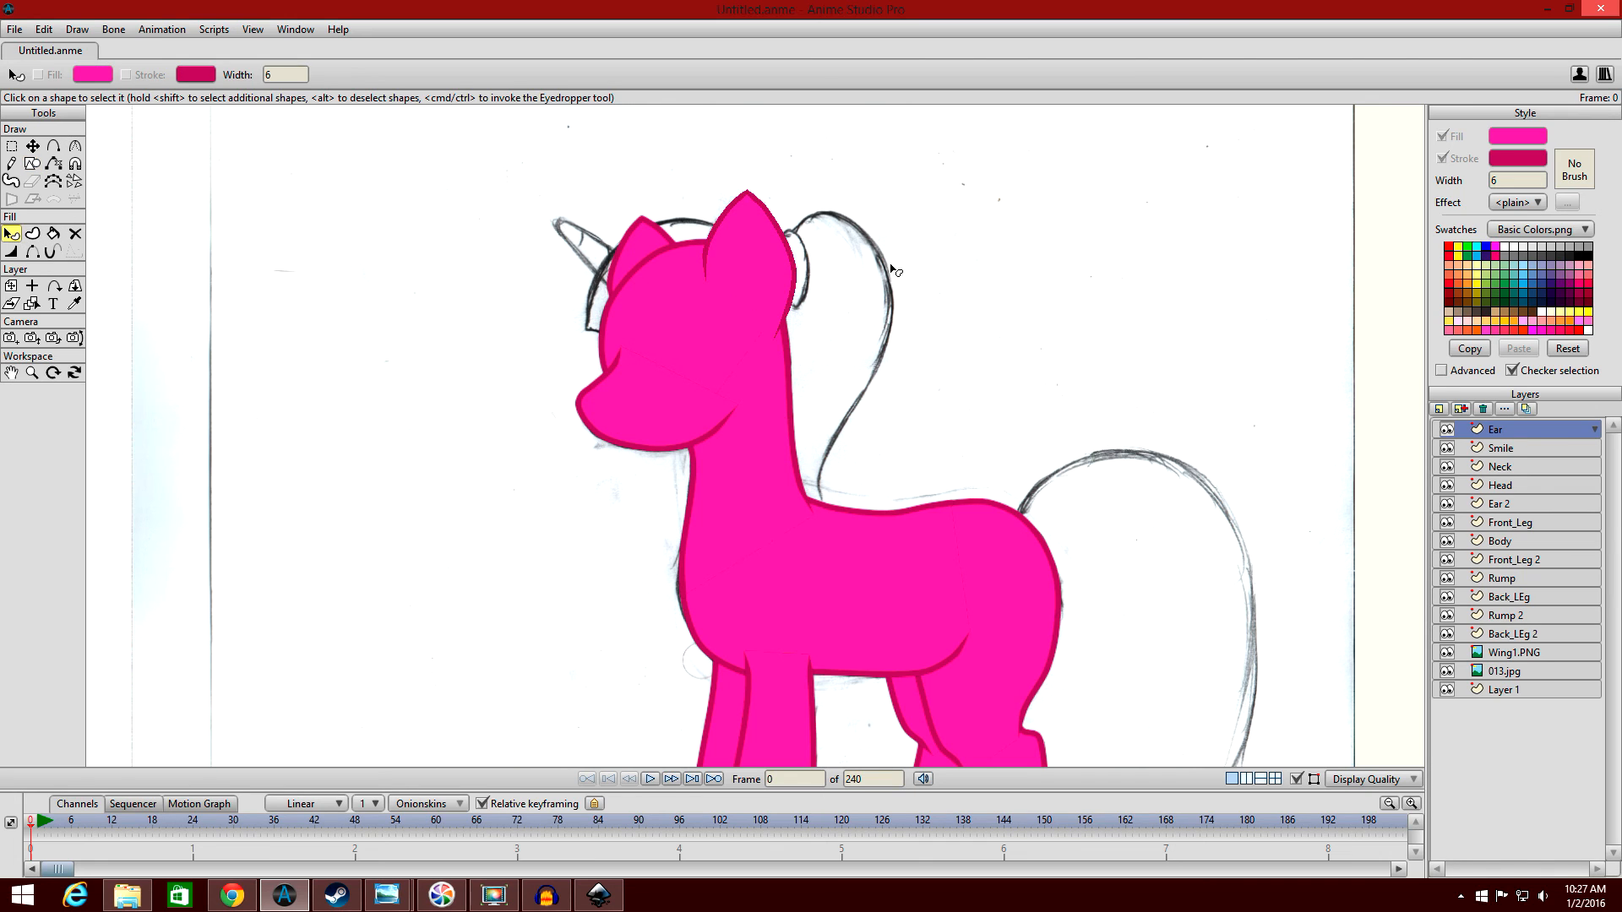
pyautogui.click(721, 254)
# Sample the body colour and the eye's green from the finished reference pony with the Eyedropper.
pyautogui.moveTo(1062, 255); pyautogui.dragTo(907, 311)
pyautogui.scroll(-3, 907, 312)
pyautogui.click(410, 257)
pyautogui.moveTo(692, 240); pyautogui.dragTo(526, 178)
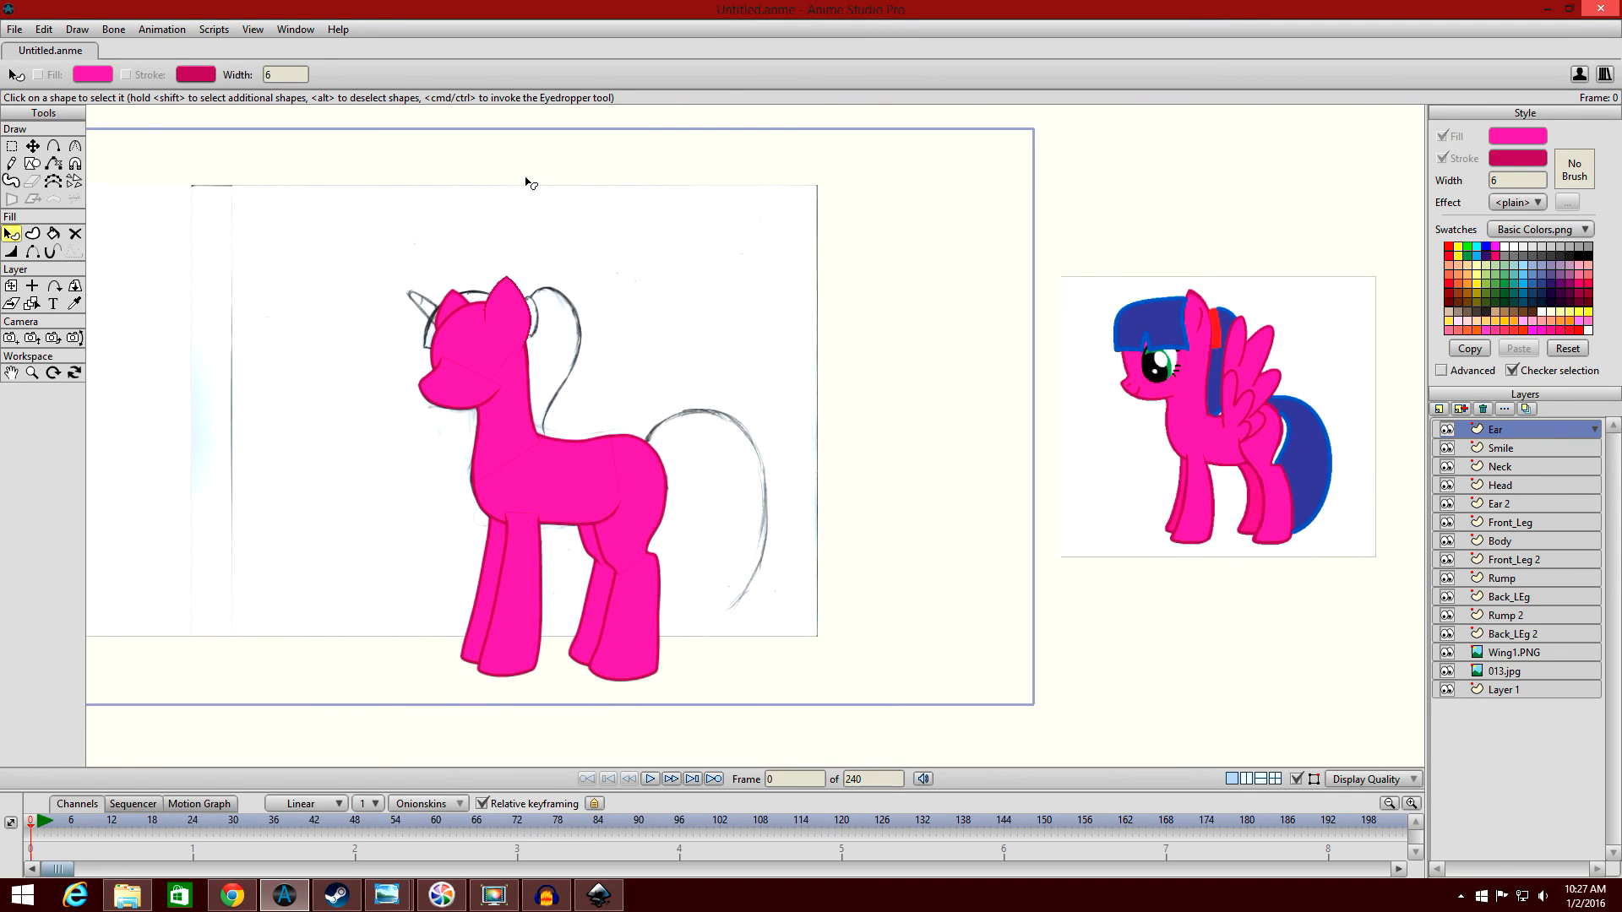
pyautogui.click(74, 303)
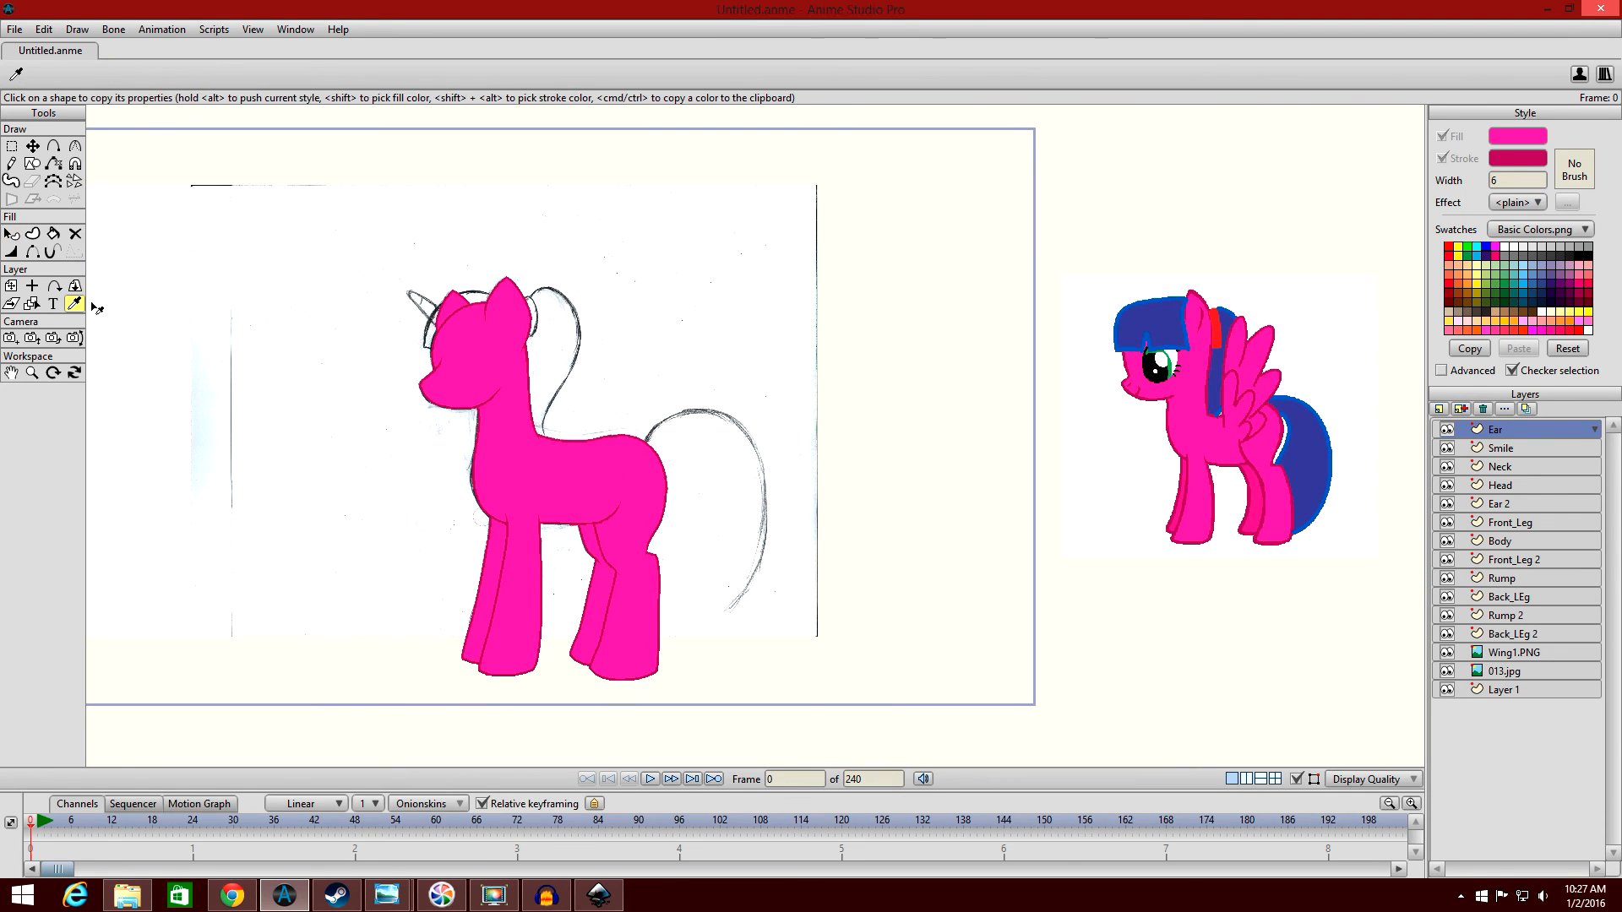
pyautogui.click(1199, 418)
pyautogui.moveTo(1165, 372); pyautogui.dragTo(1176, 376)
pyautogui.moveTo(782, 362)
pyautogui.mouseDown()
pyautogui.moveTo(1145, 387)
pyautogui.moveTo(935, 349)
pyautogui.mouseUp()
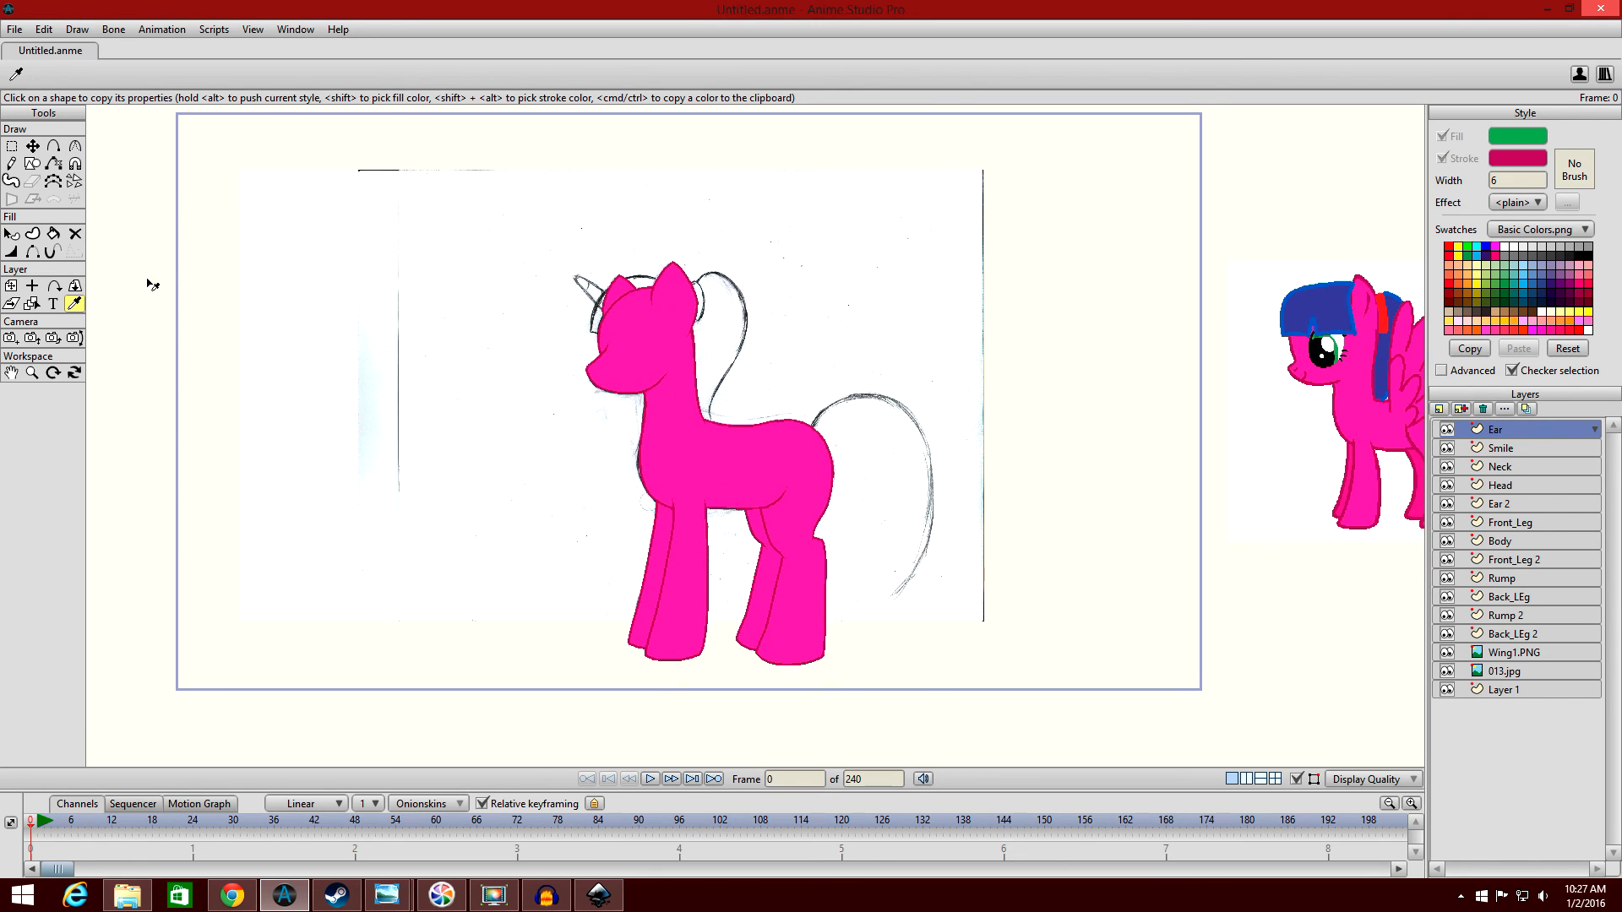
# Select the near ear's shape, inspect its fill colour in the Color Picker and cancel without changing it.
pyautogui.click(11, 234)
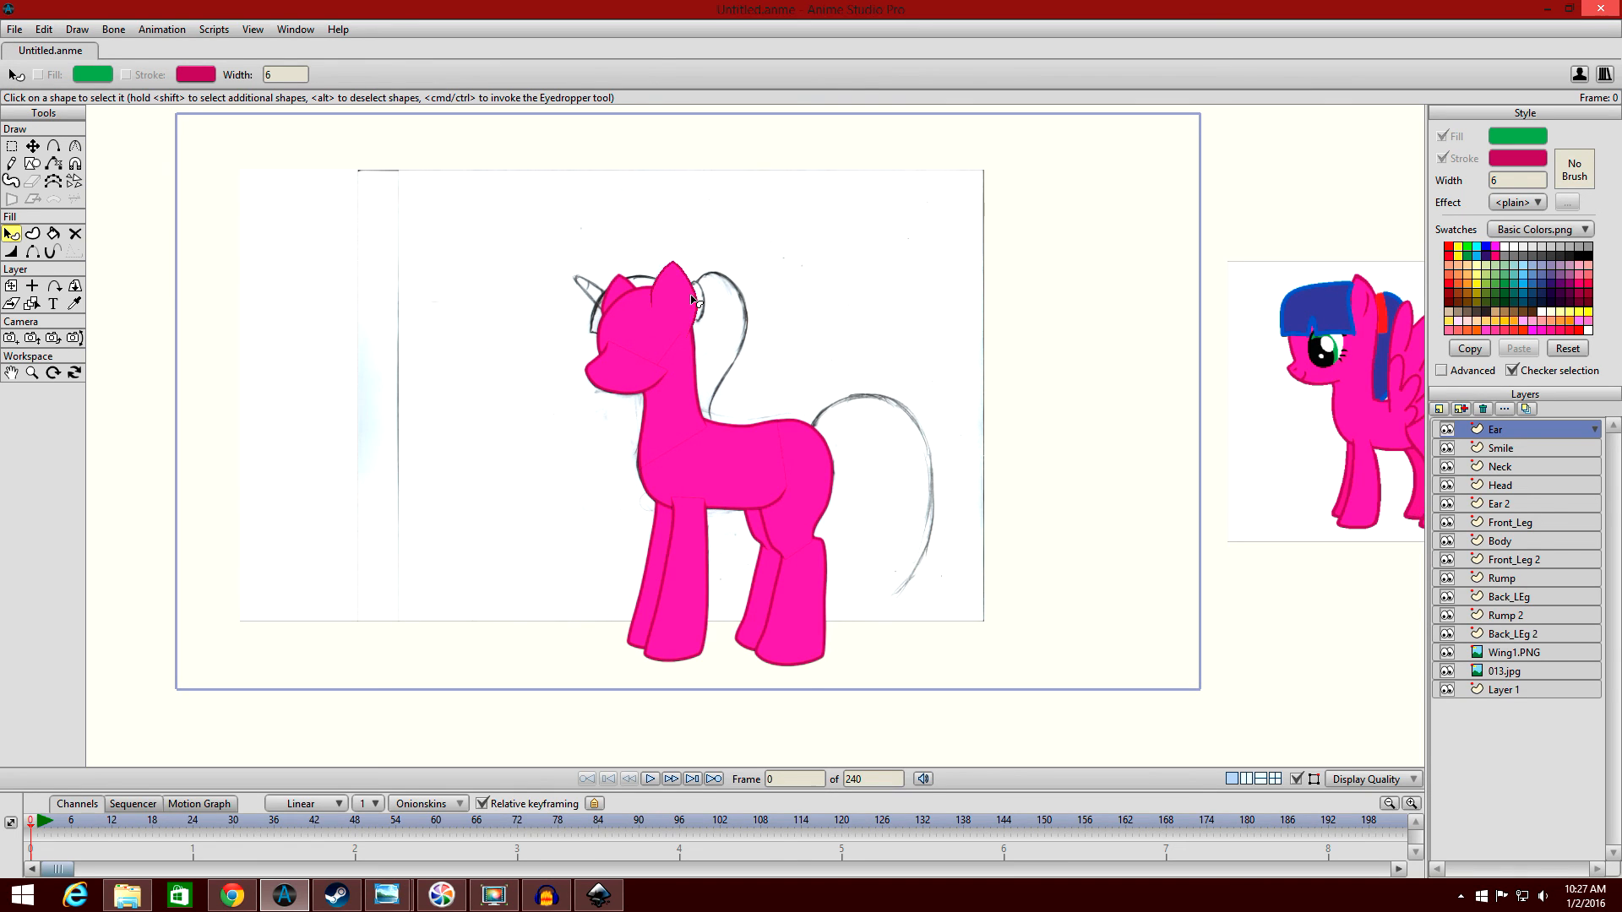
pyautogui.click(694, 300)
pyautogui.click(1528, 139)
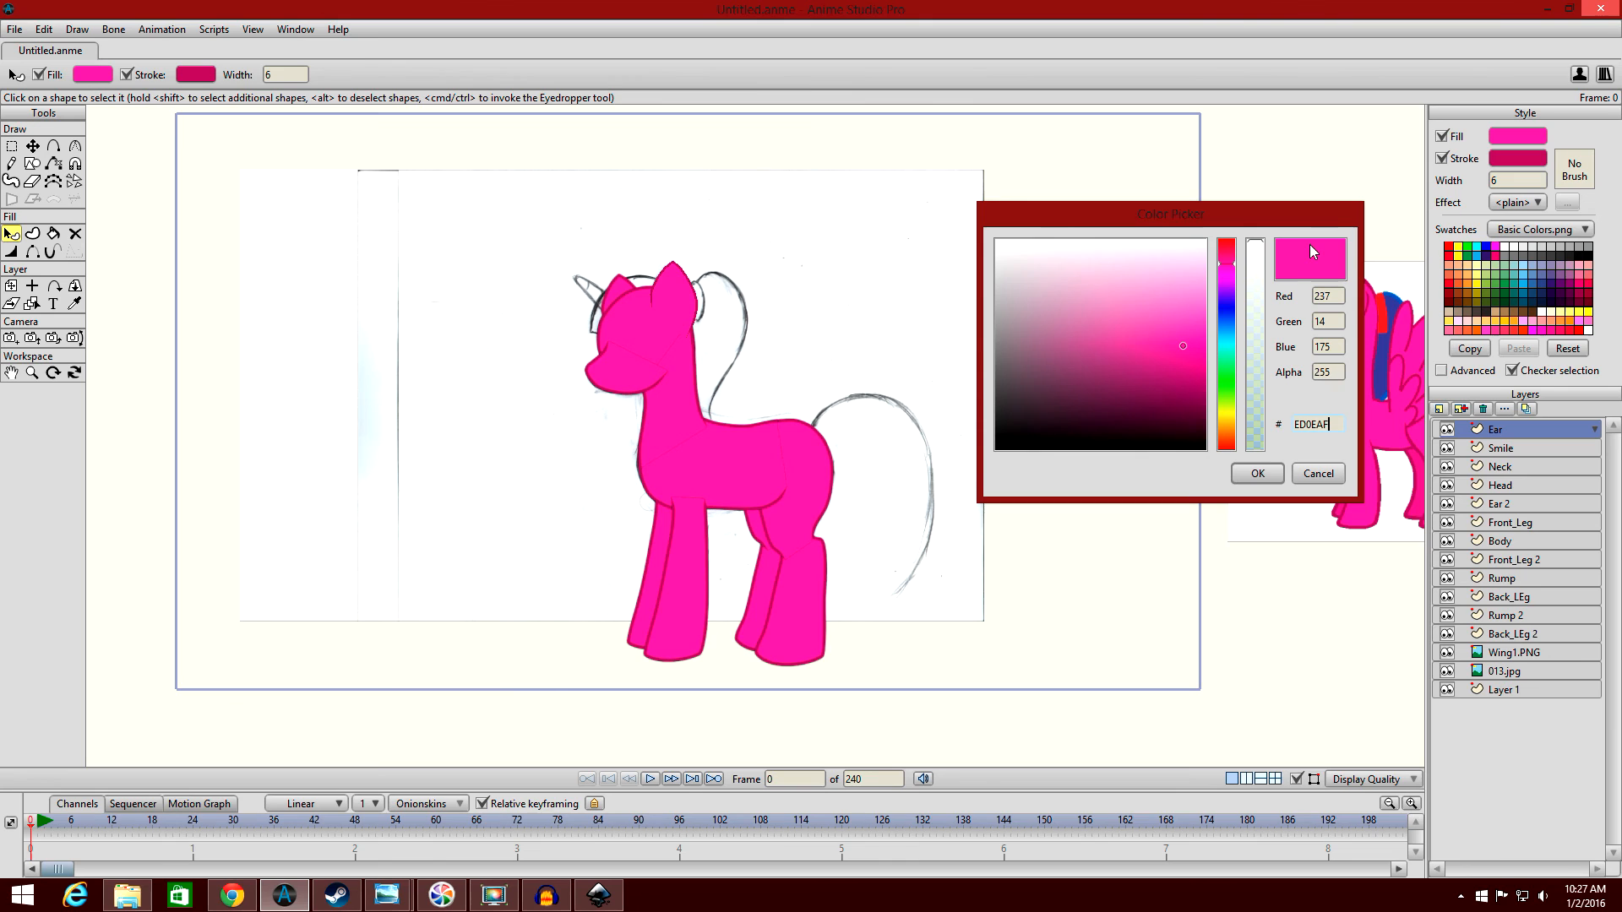
pyautogui.click(1318, 471)
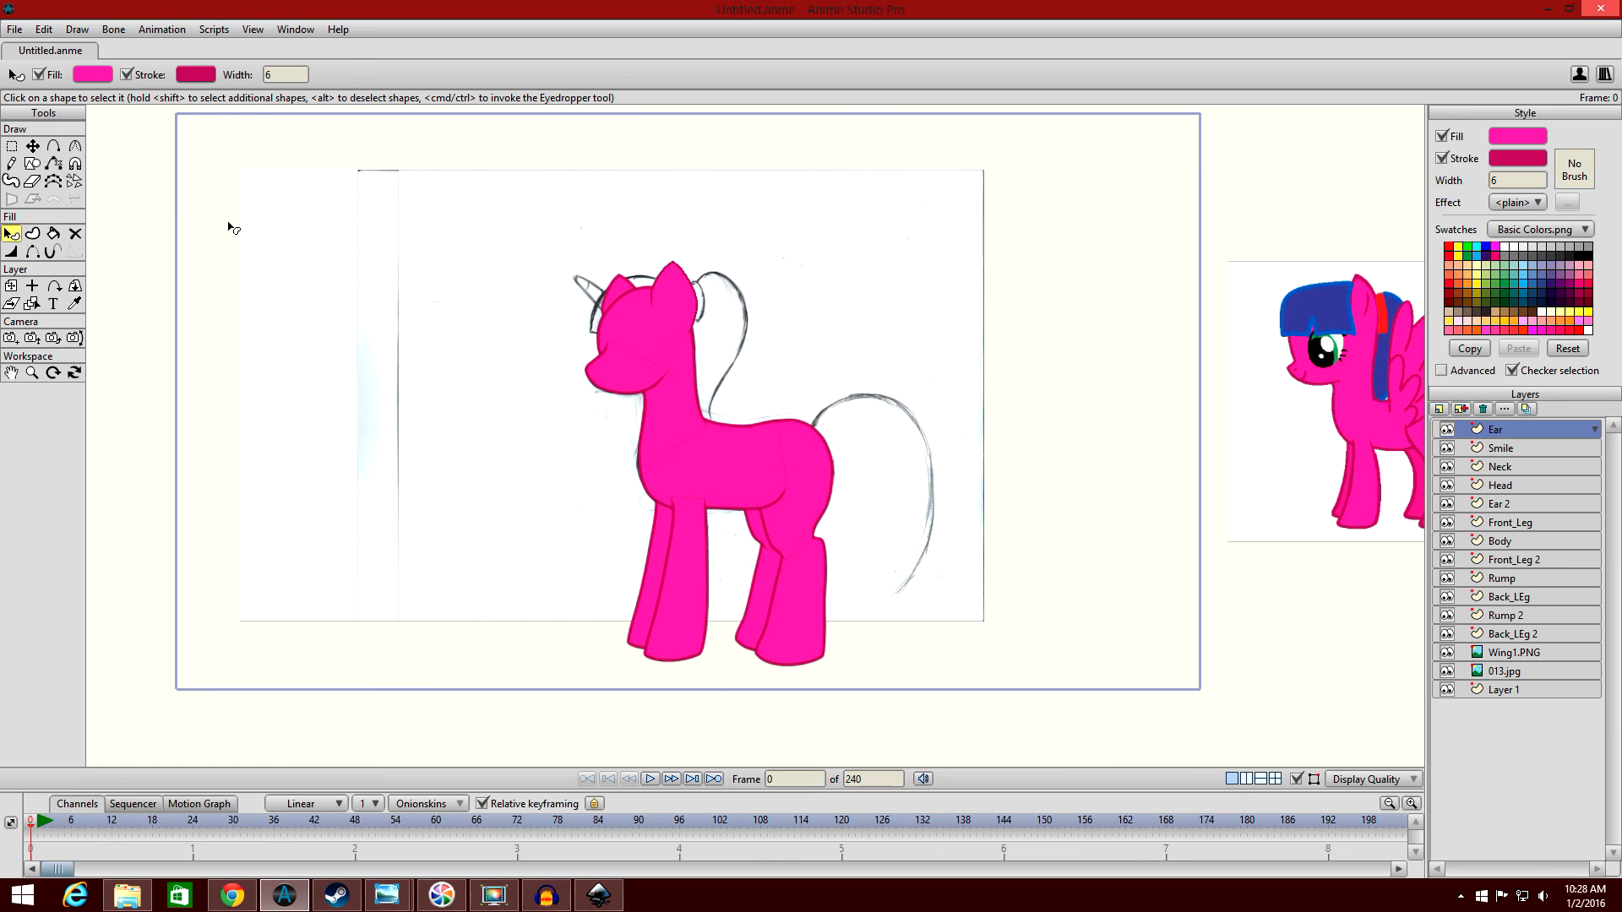
pyautogui.click(673, 288)
pyautogui.scroll(2, 673, 288)
pyautogui.moveTo(738, 266); pyautogui.dragTo(747, 210)
pyautogui.click(782, 234)
pyautogui.moveTo(856, 203); pyautogui.dragTo(946, 84)
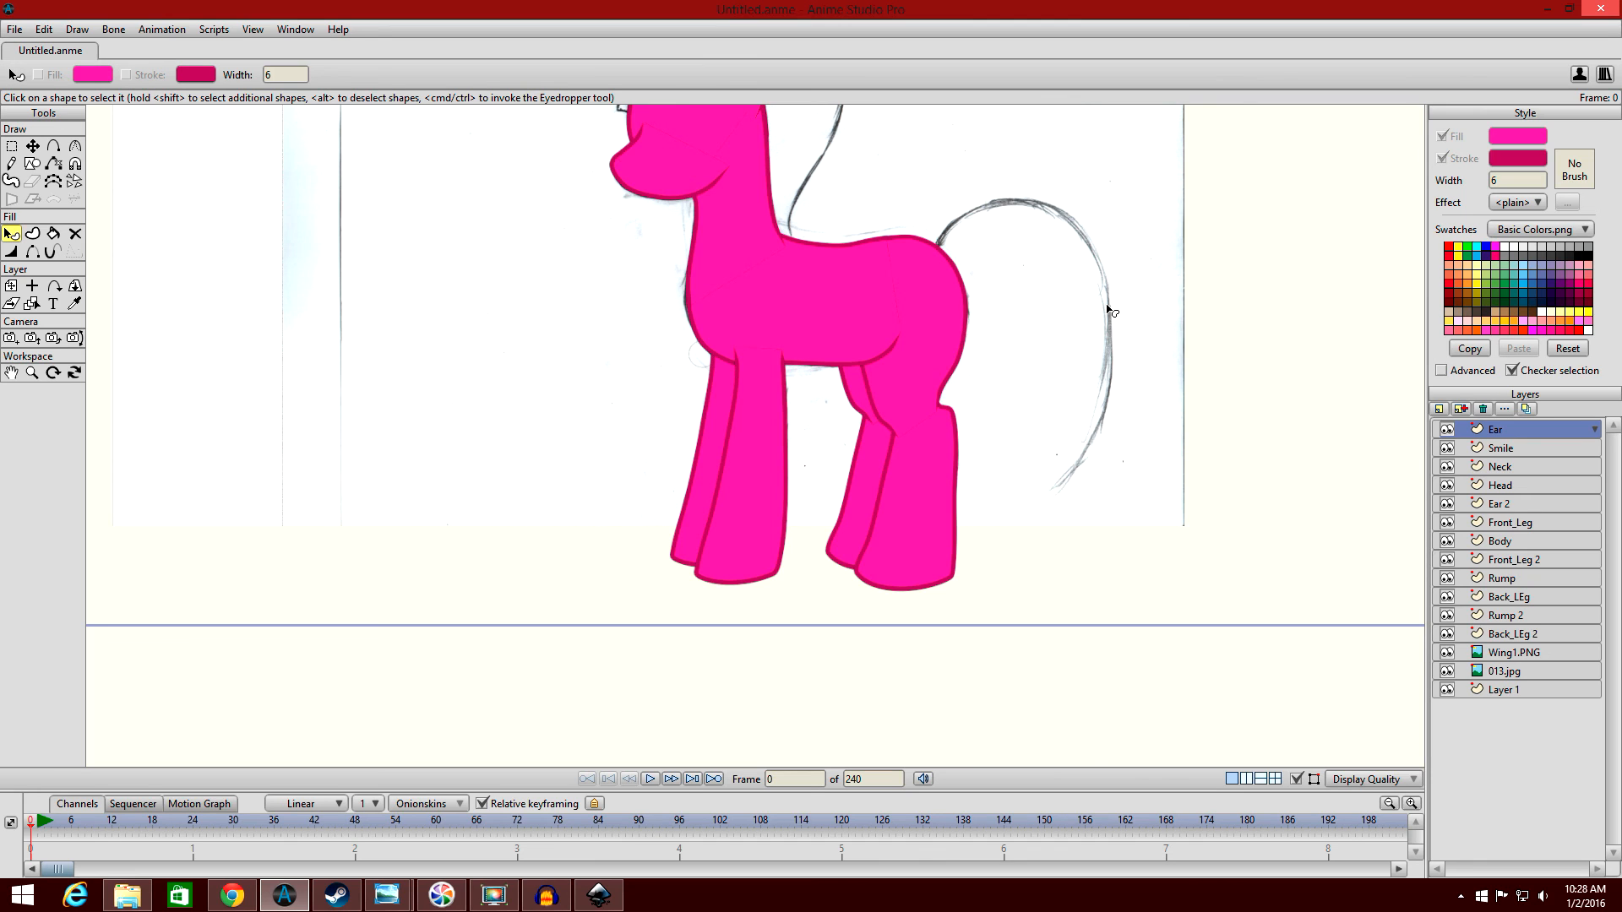
pyautogui.scroll(-3, 1068, 309)
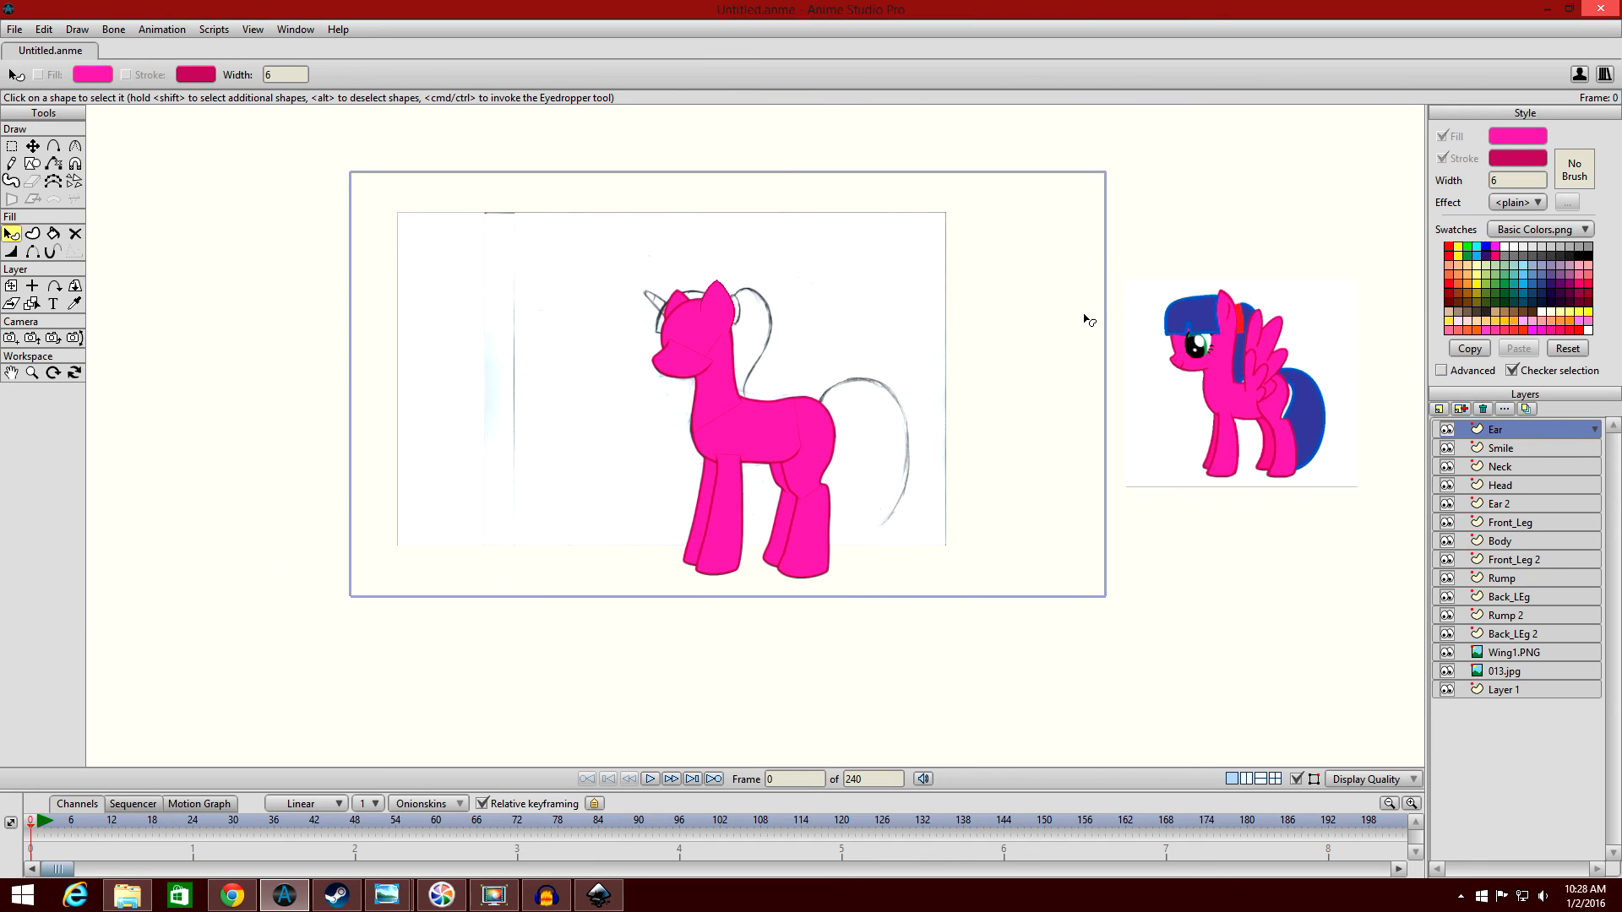